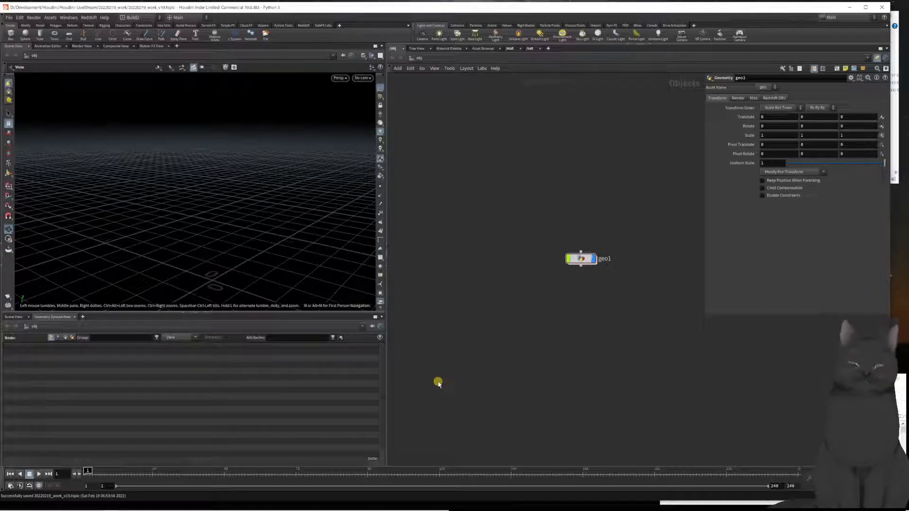
Switch to the Parsec window with the tutorial "Melting Things using FLIP", play its intro and pause at the melting bust.
key(alt+Tab)
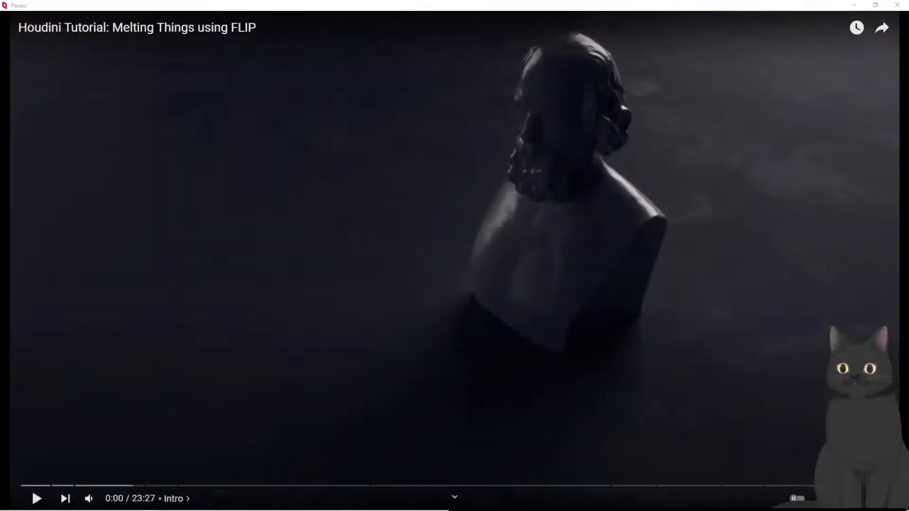
key(space)
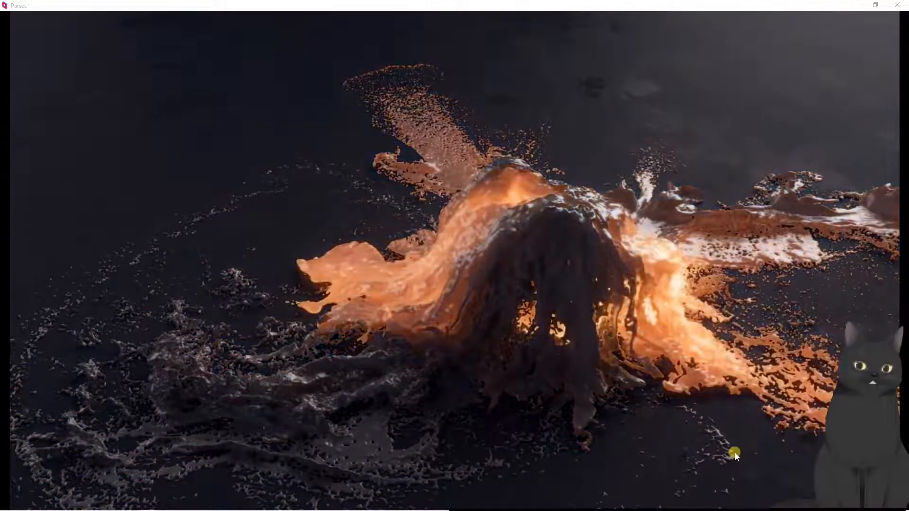
key(space)
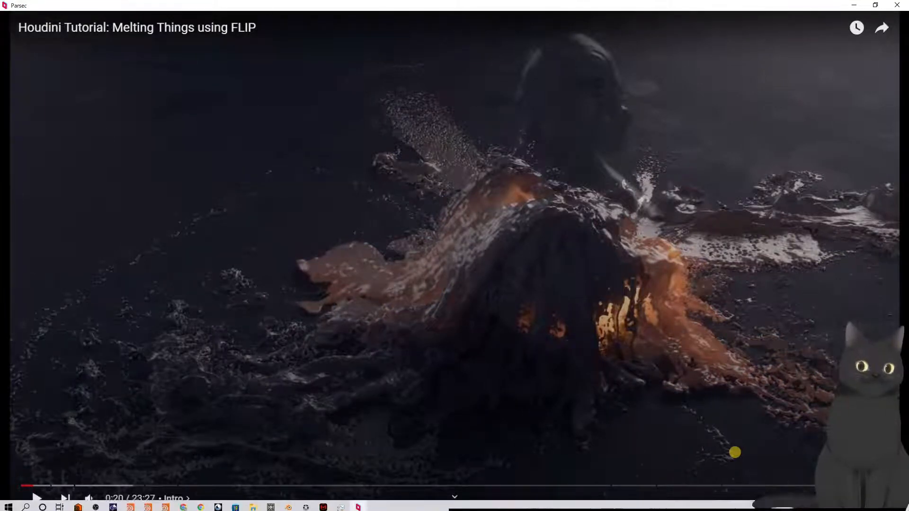
Turn on the video's English captions and set the caption font size to 75%.
key(c)
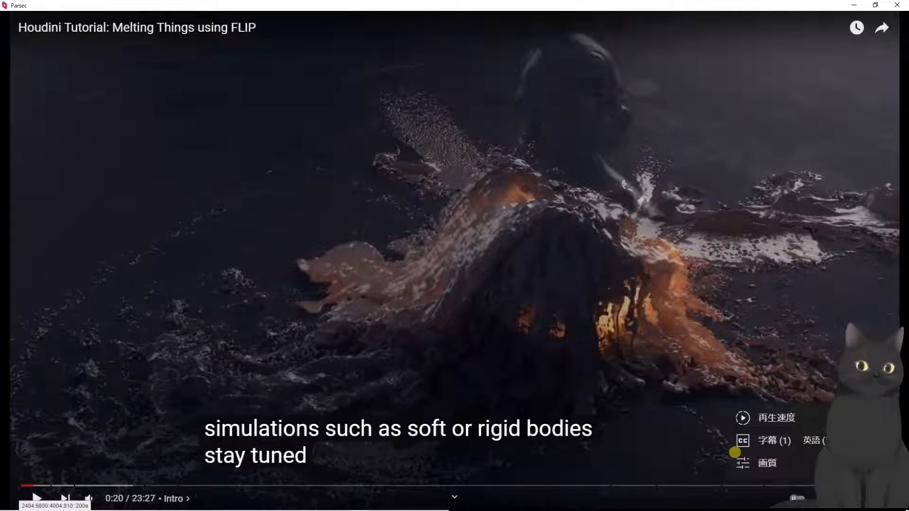
click(820, 445)
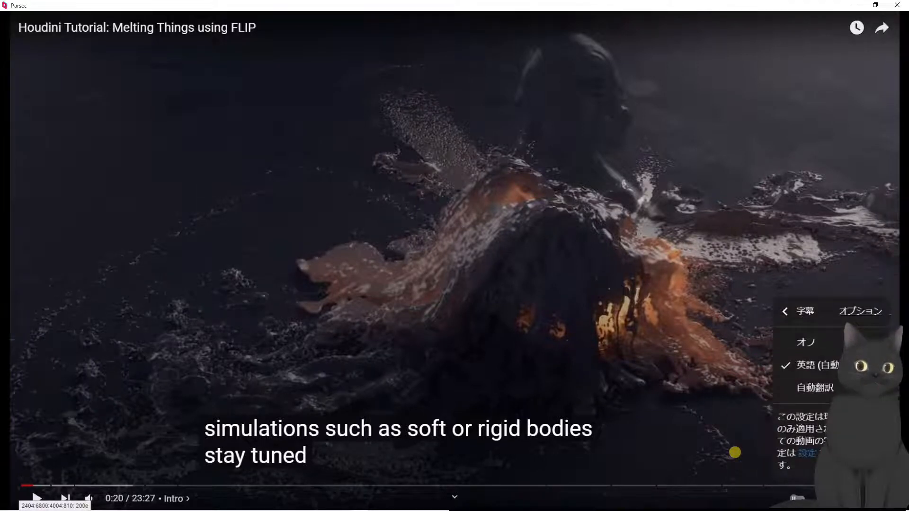
click(858, 313)
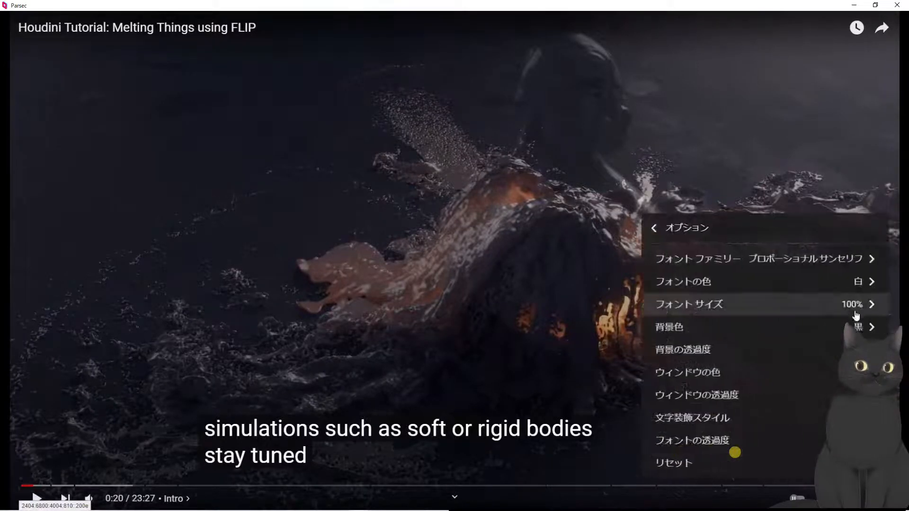
click(796, 305)
click(751, 360)
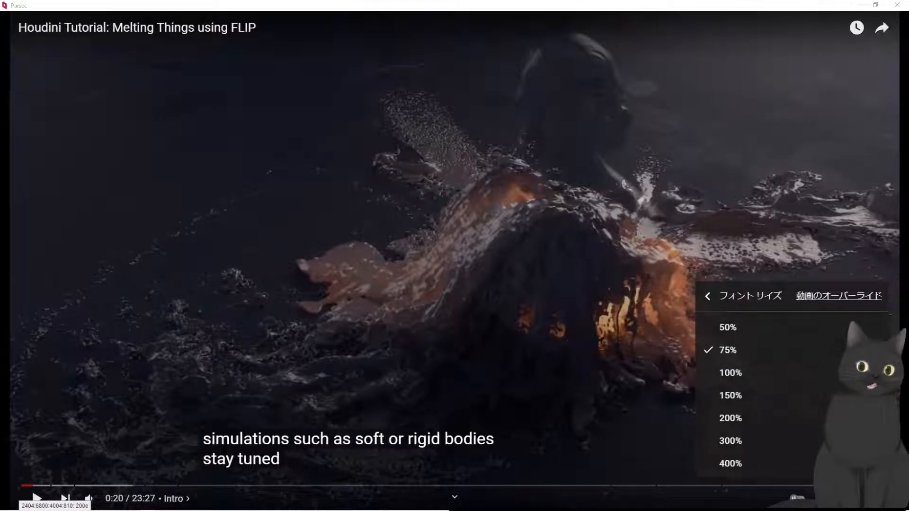
click(342, 311)
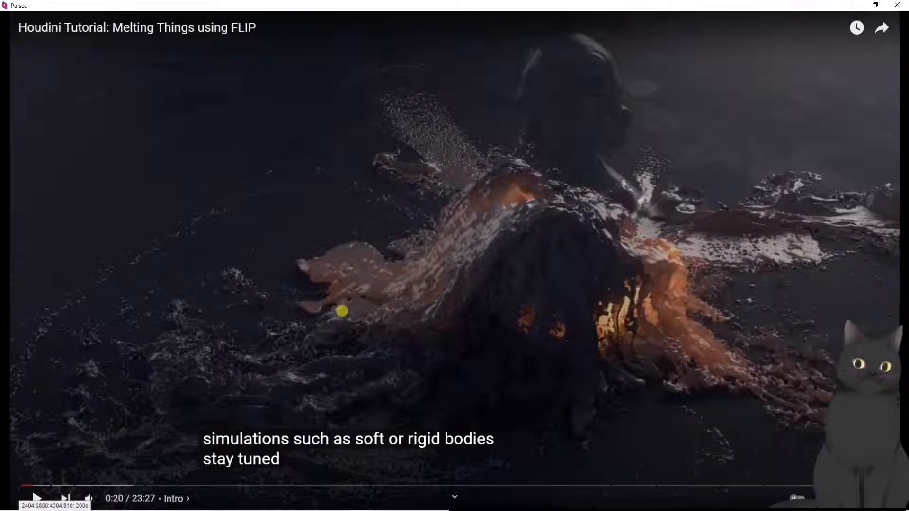
Resume the tutorial video, watch how the geometry node is created and entered, and pause playback.
click(342, 311)
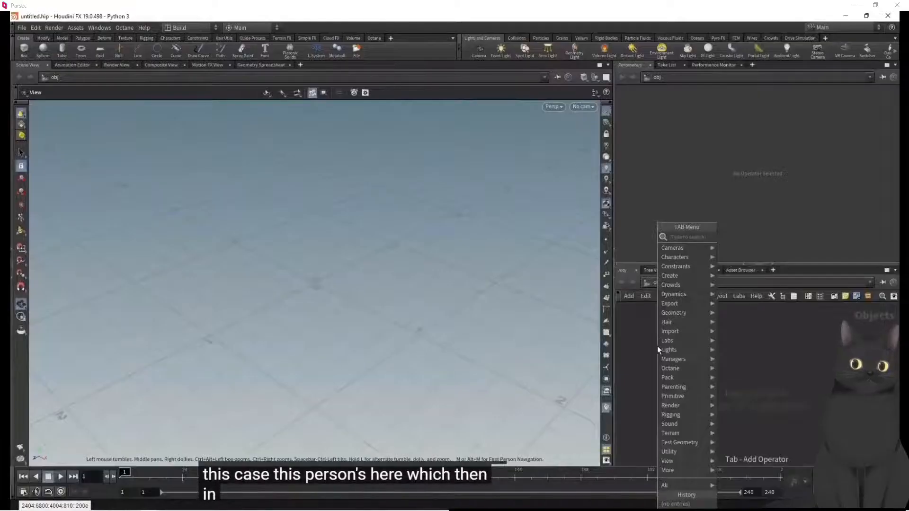
text(geo)
key(Return)
click(658, 346)
double_click(657, 345)
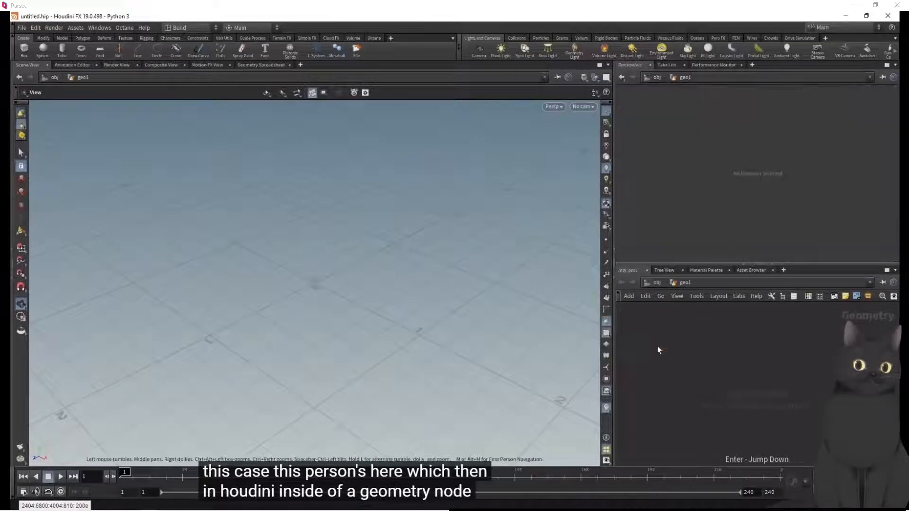
key(space)
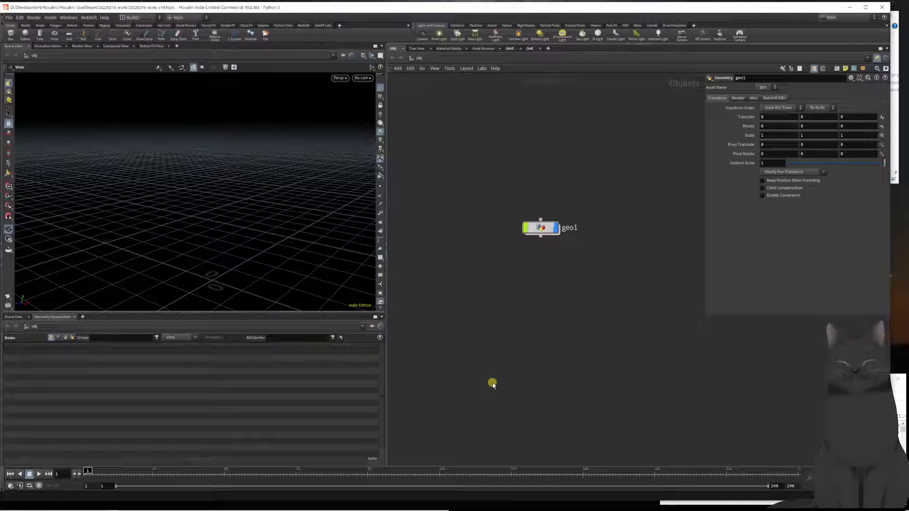
Close the running Houdini session and dismiss the start window of the freshly launched one.
key(super+d)
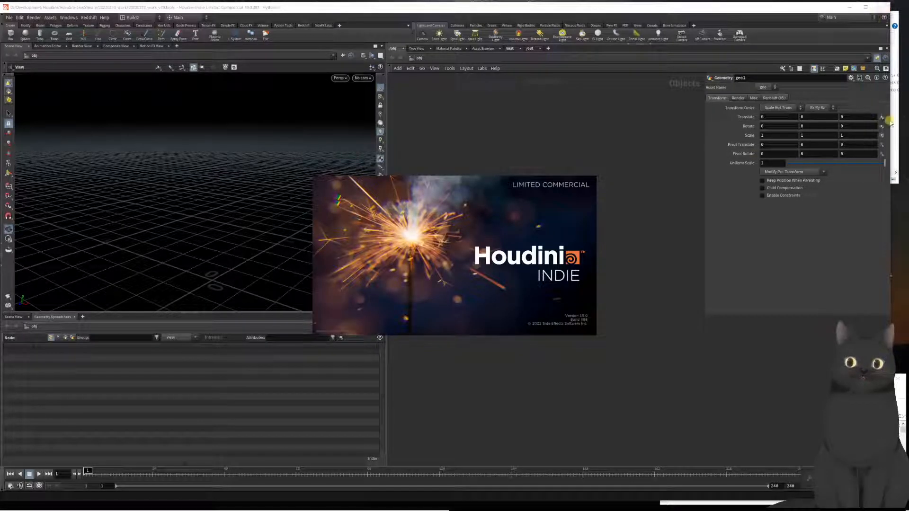
click(882, 7)
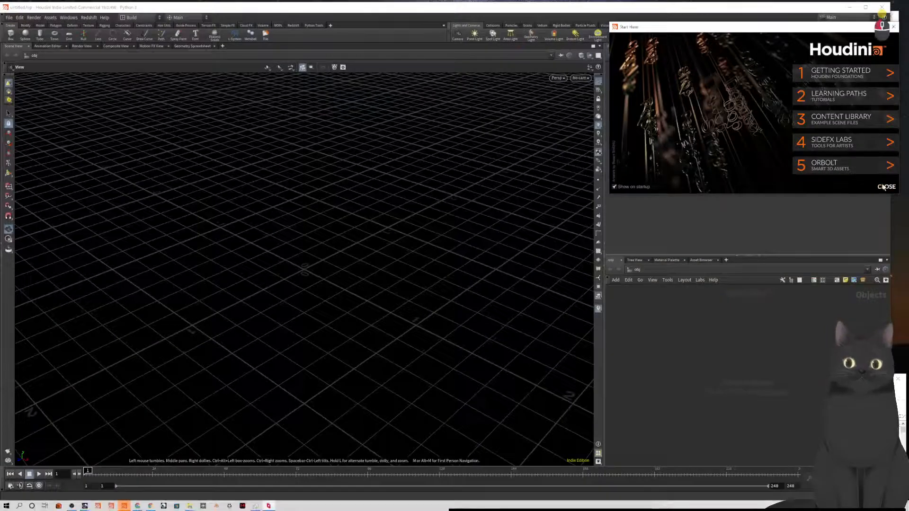
click(883, 187)
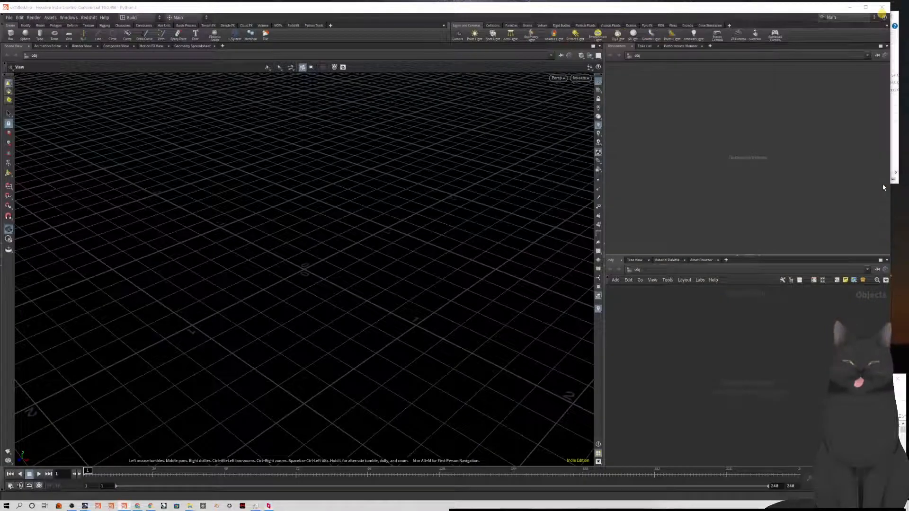
Load the scene file 20220219_work_v19.hiplc from the 20220219_work folder into Houdini and save it.
key(alt+Tab)
key(alt+Tab)
key(alt+Tab)
key(alt+Tab)
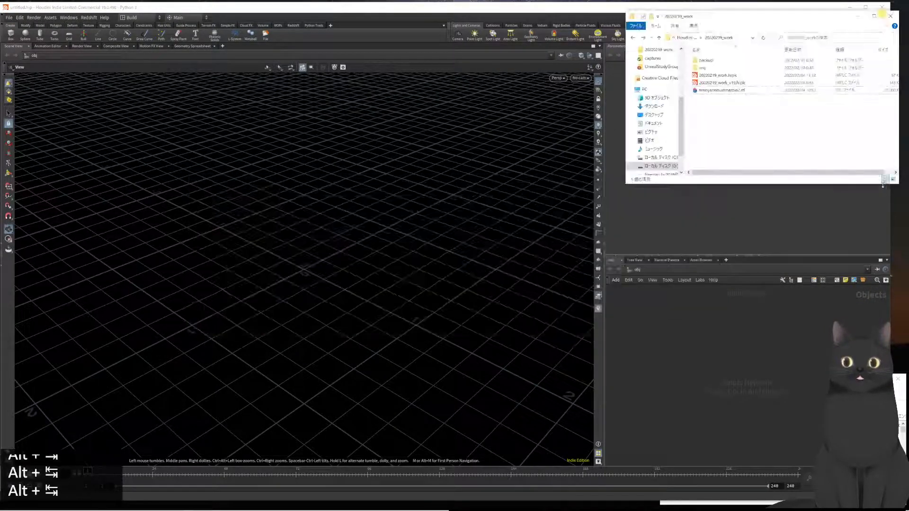
drag(723, 90, 670, 331)
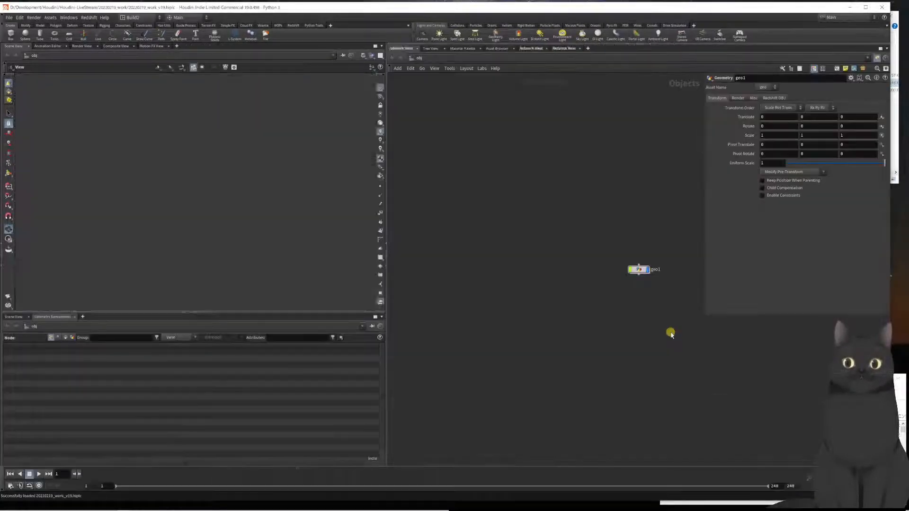
key(ctrl+s)
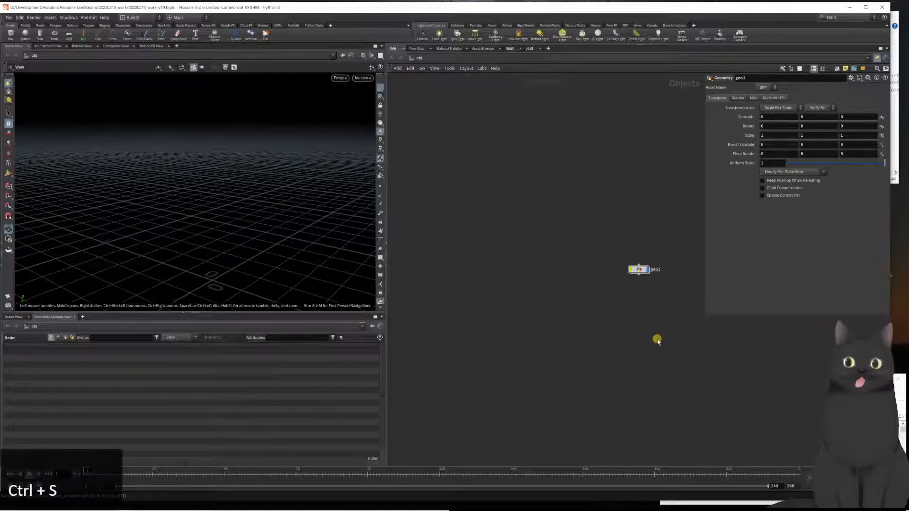
Enter the geo1 object's network and add a File node.
scroll(606, 262, up, 5)
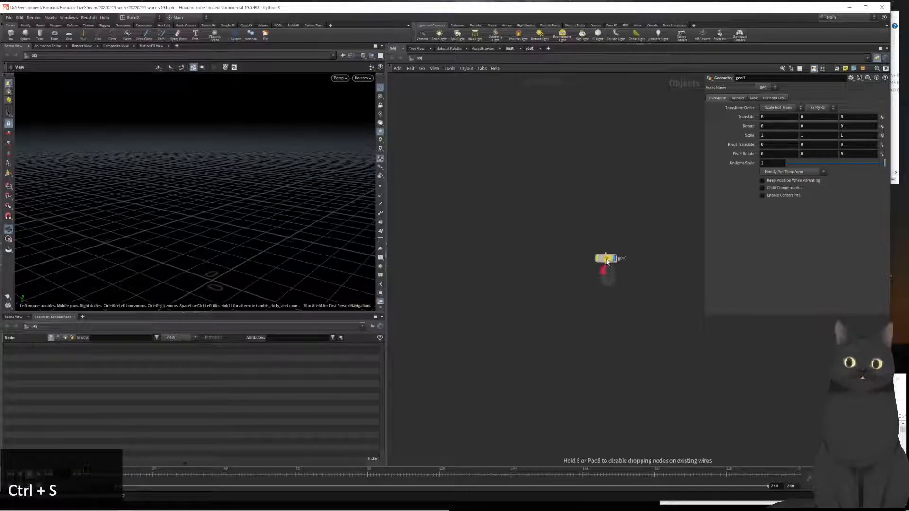
scroll(582, 311, down, 1)
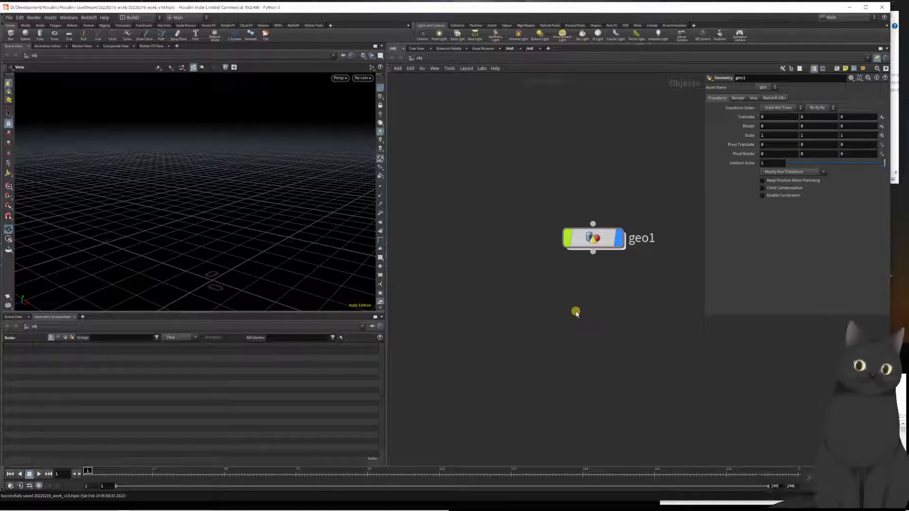
scroll(574, 293, down, 2)
middle_drag(576, 292, 545, 294)
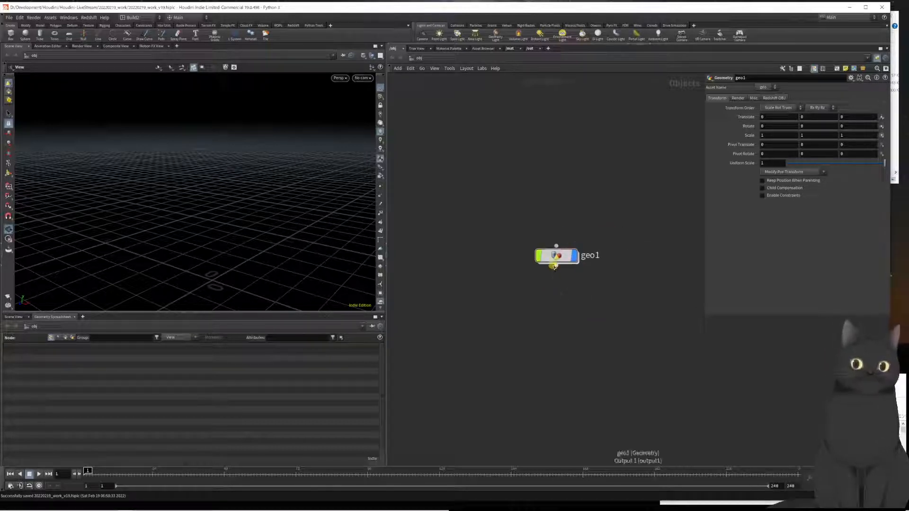
double_click(558, 264)
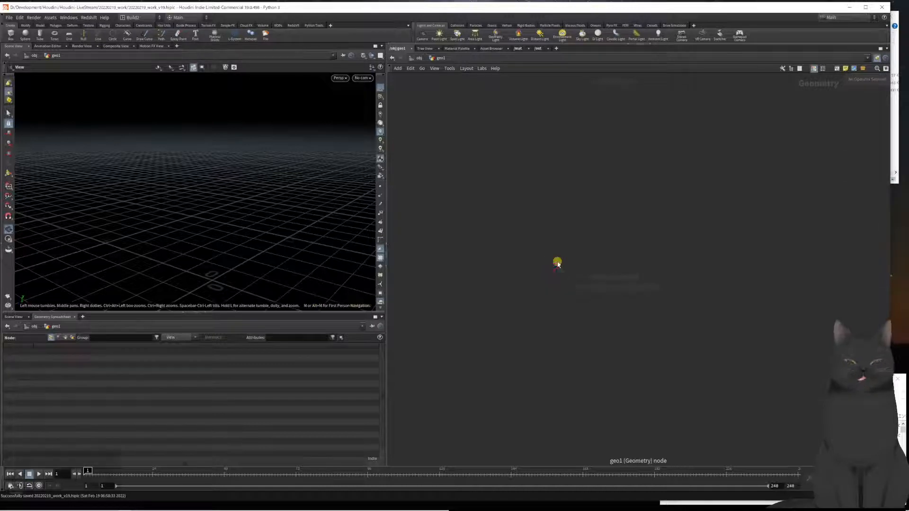
key(Tab)
text(file)
key(Return)
key(Return)
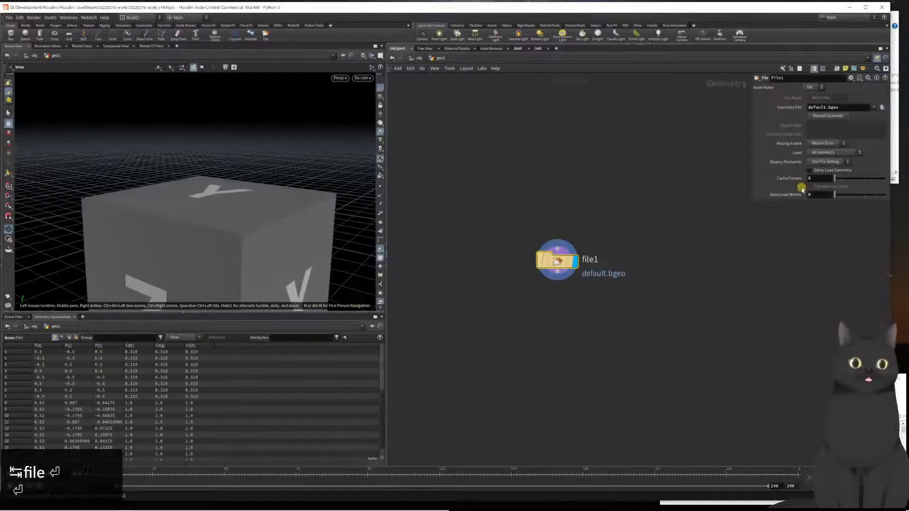
Load tennysonbustmarble2.stl from the $HIP folder into the File node and inspect the whole bust in the viewport.
click(882, 108)
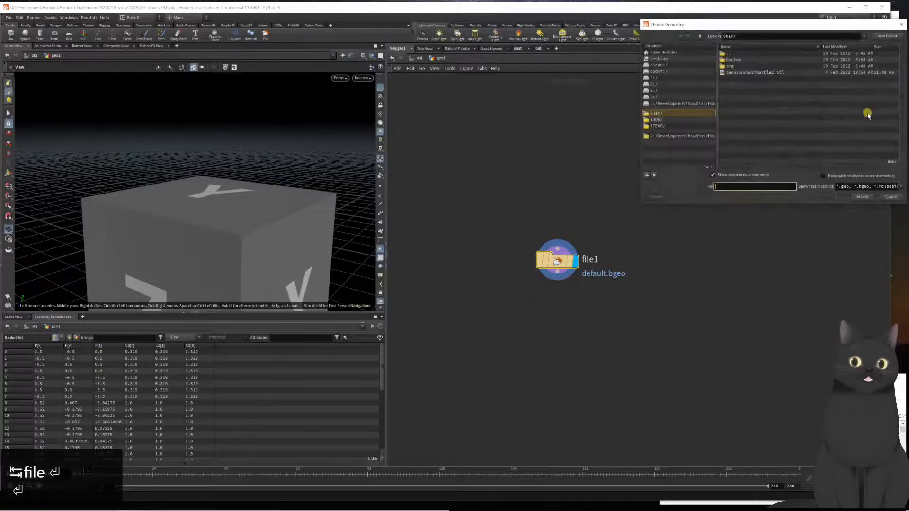
click(747, 73)
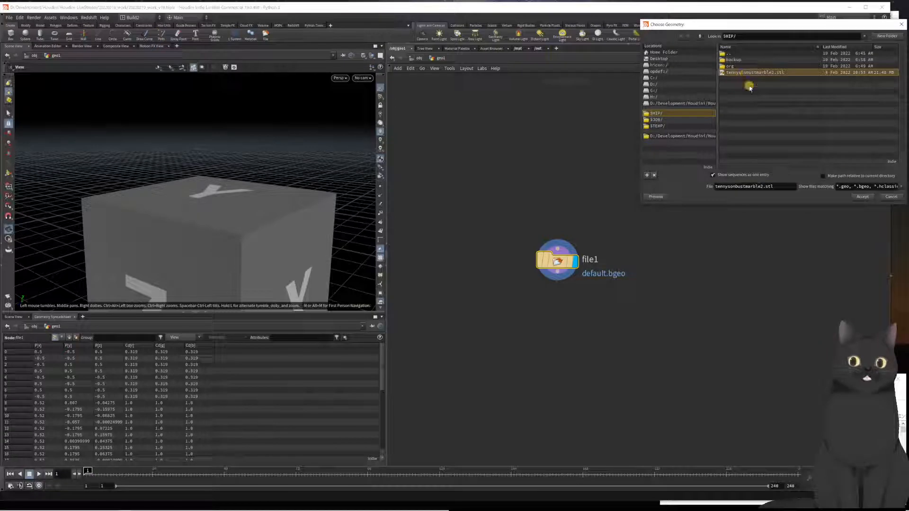
click(859, 196)
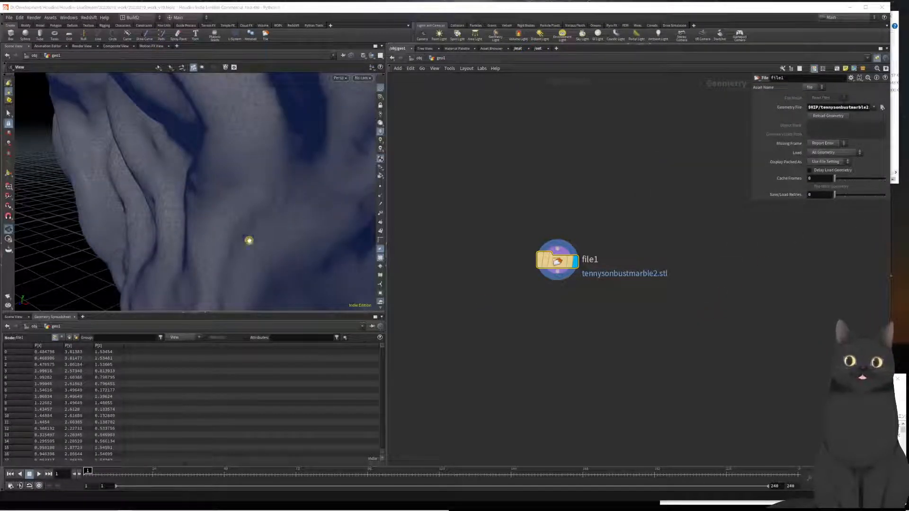
scroll(248, 232, down, 10)
drag(255, 186, 125, 205)
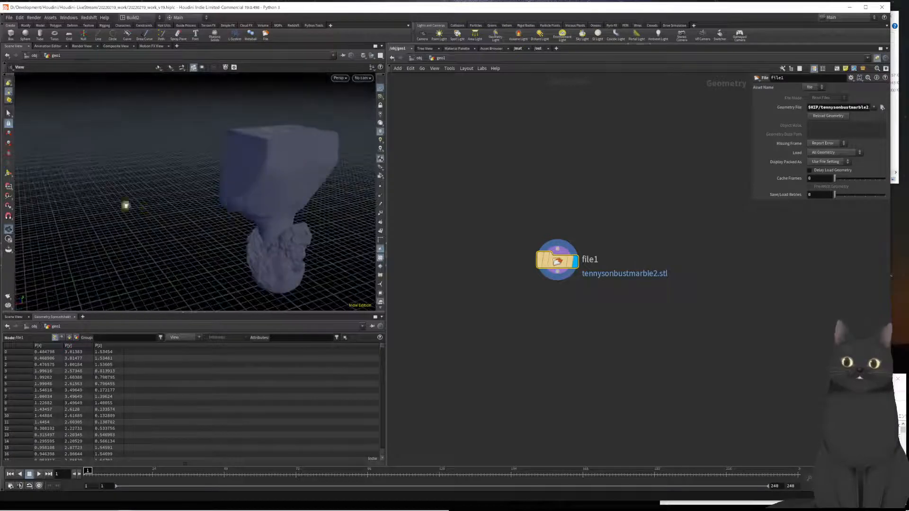
drag(290, 211, 208, 214)
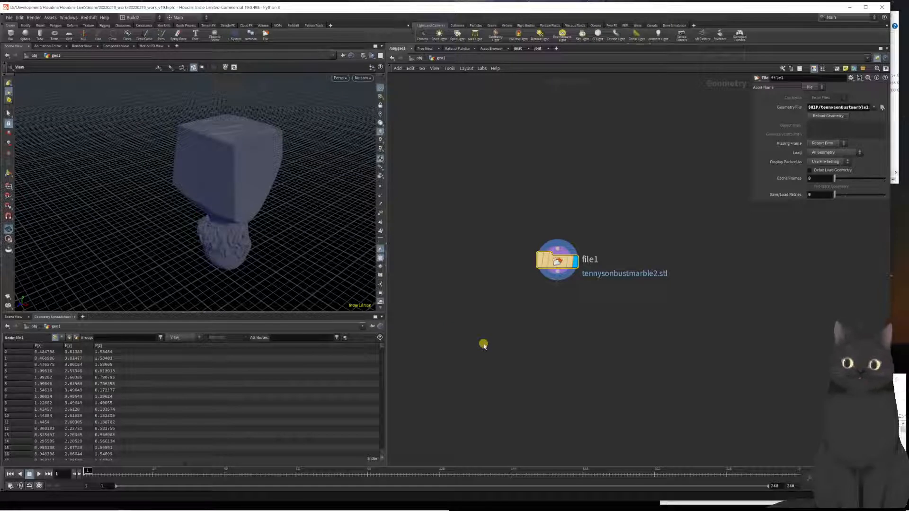
click(558, 277)
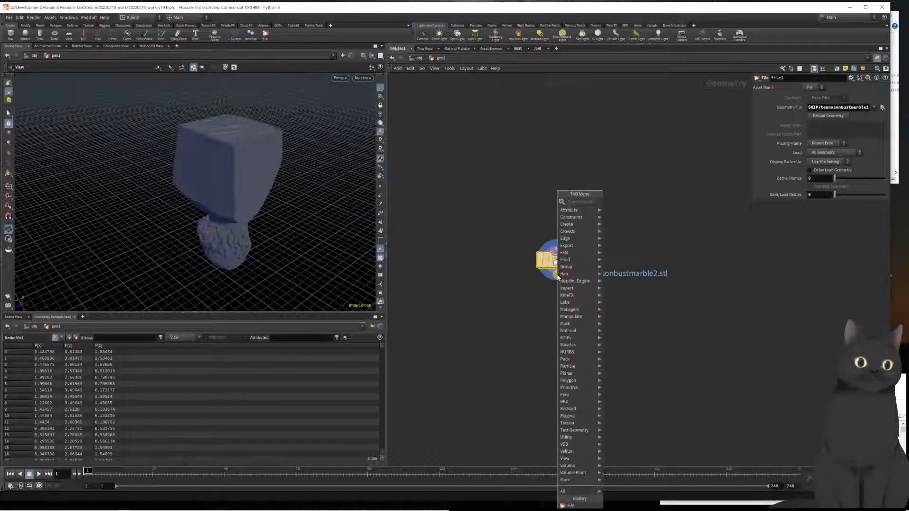
text(trans)
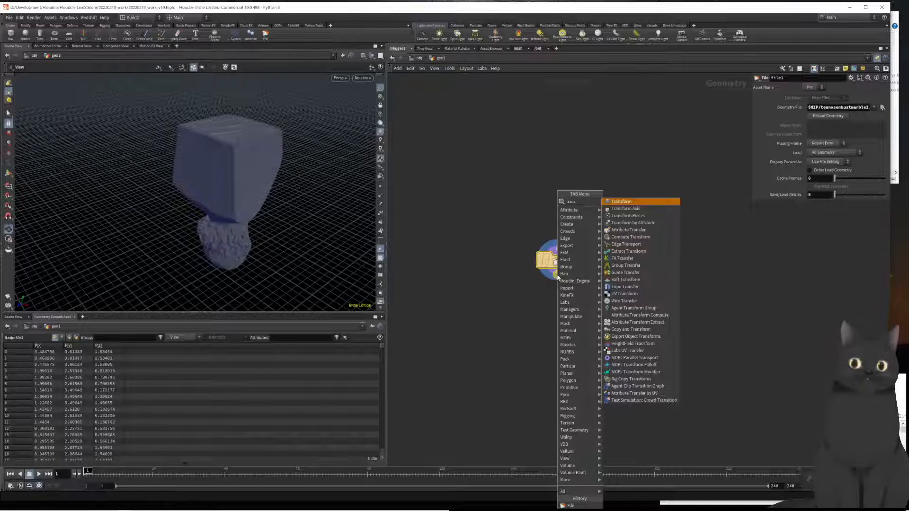
click(537, 303)
click(537, 303)
click(554, 278)
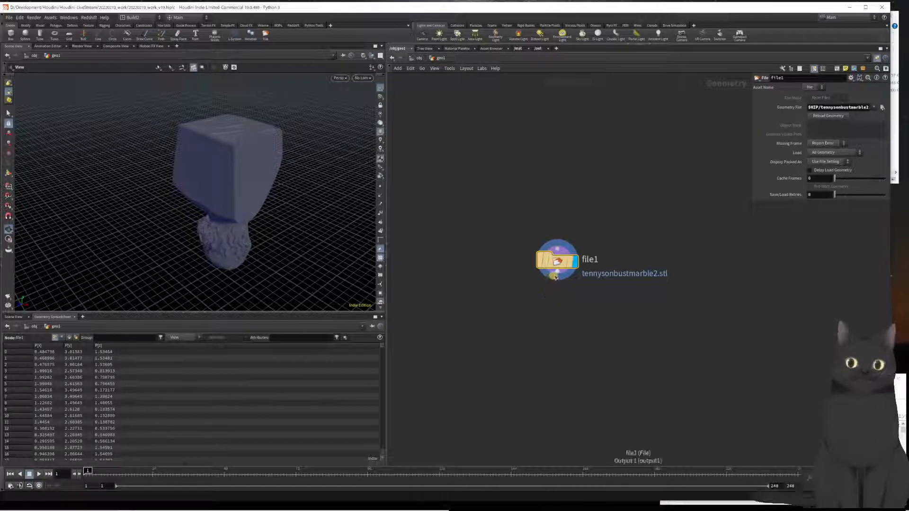
Append a Match Axis node to the File node's output and make it the displayed node.
click(557, 275)
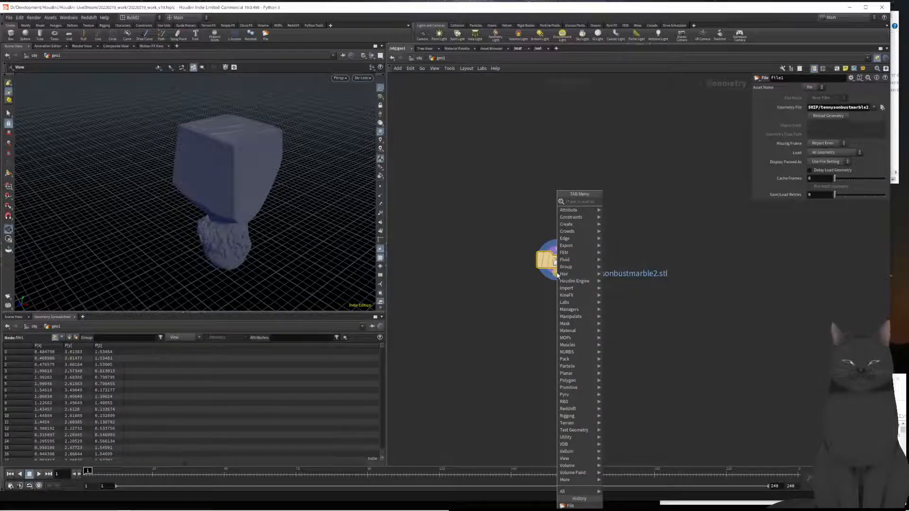
text(match)
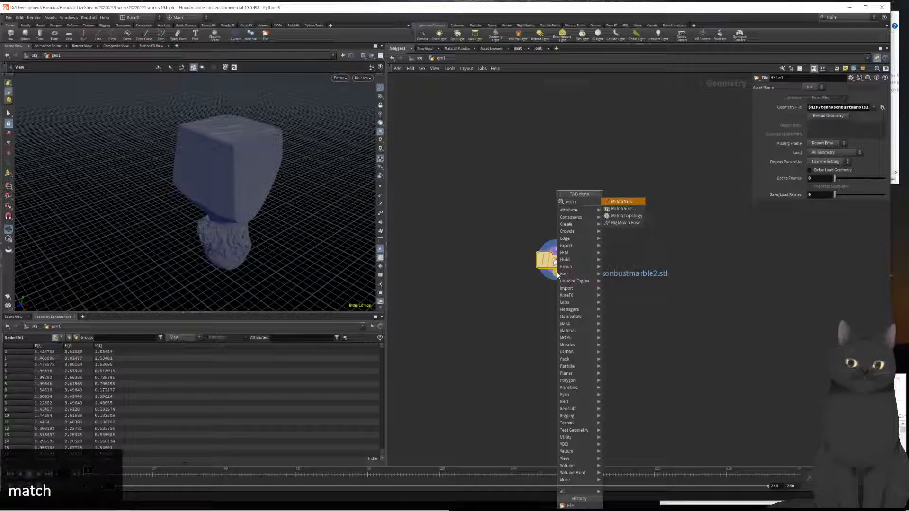
text(a)
key(Return)
key(Return)
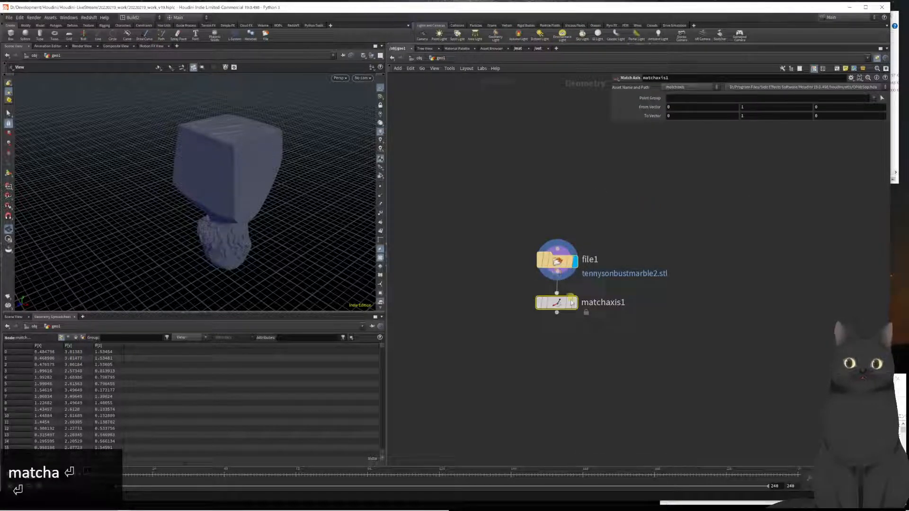
key(r)
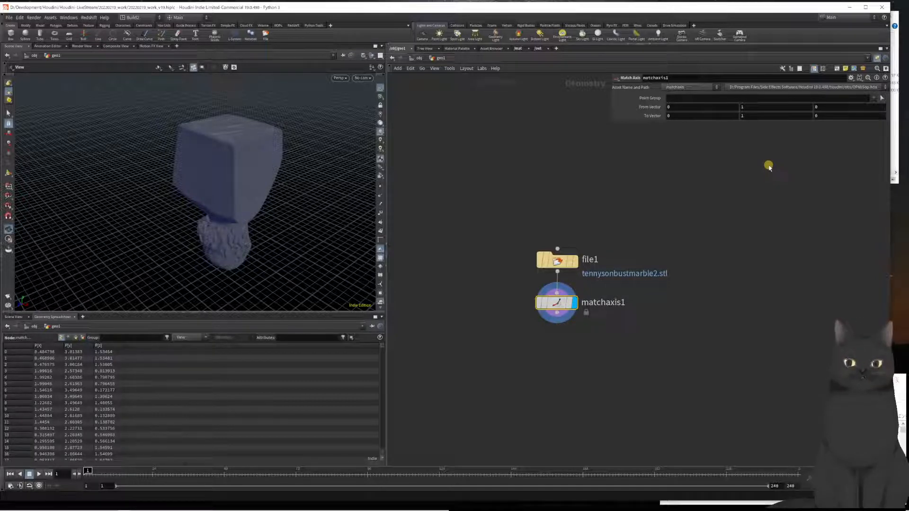
Set the Match Axis node's To Vector Y component to -1 and inspect the reoriented bust.
click(750, 116)
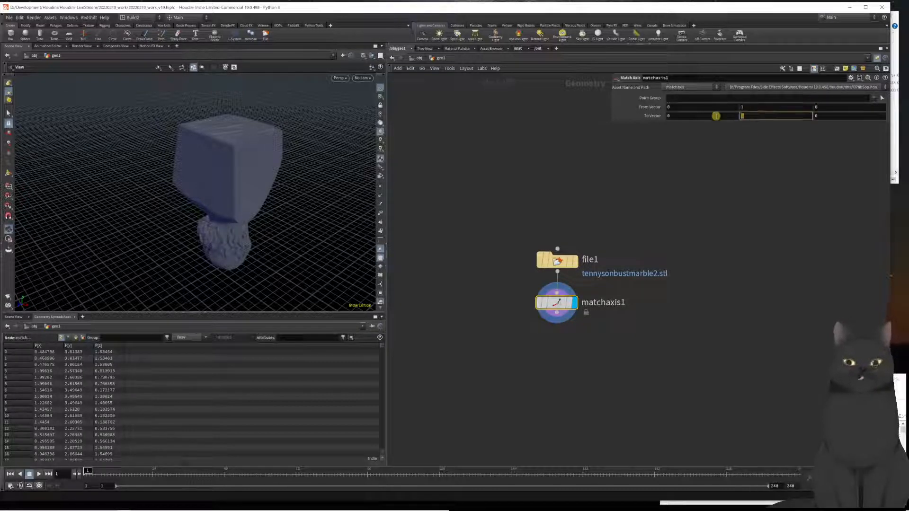
text(-1)
key(Return)
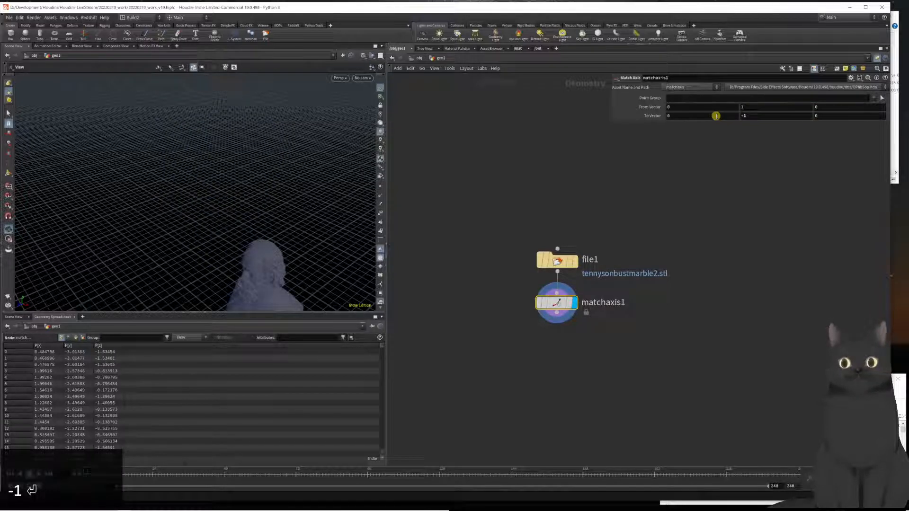
drag(306, 201, 248, 174)
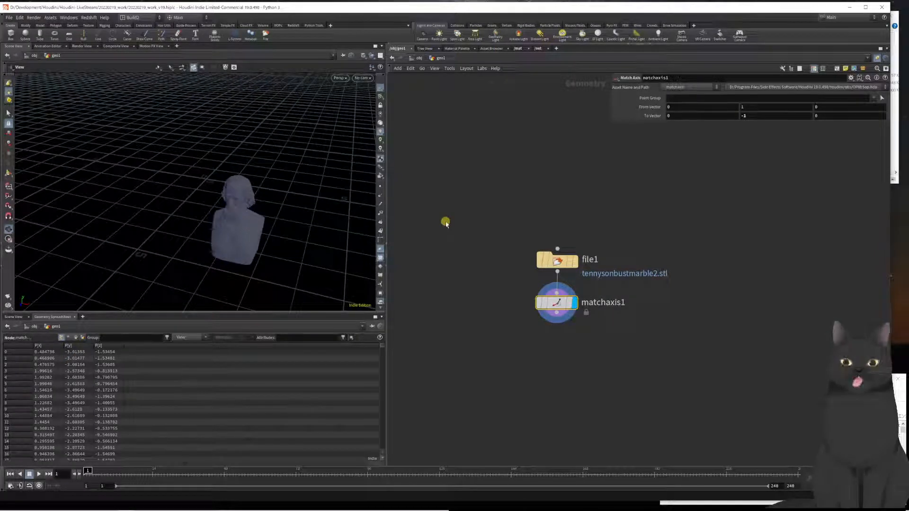
Branch a Transform node from the File node's output, display it and set its X rotation to 180.
drag(557, 272, 497, 296)
key(Tab)
text(tran)
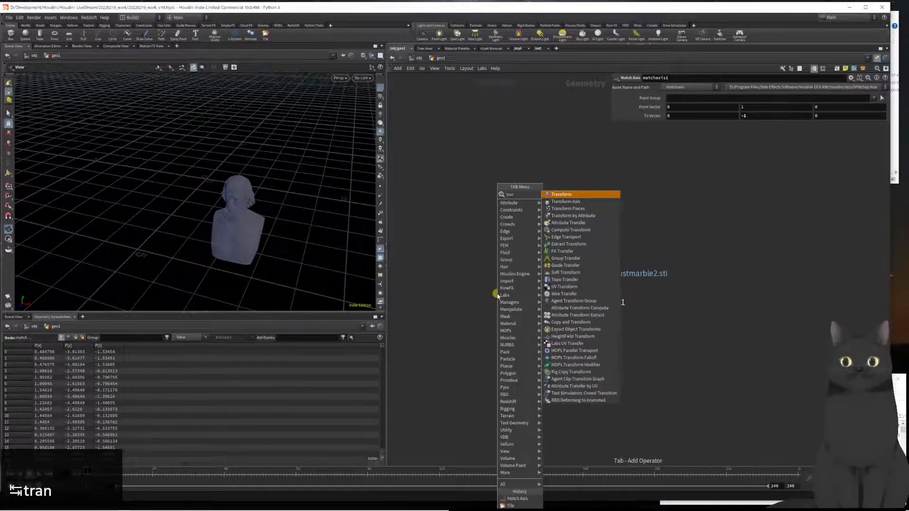
key(Return)
key(r)
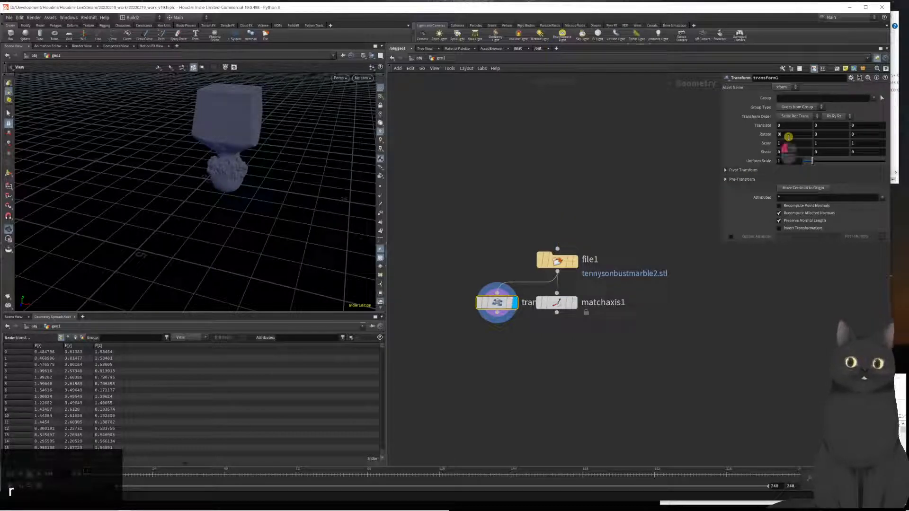
text(180)
key(Return)
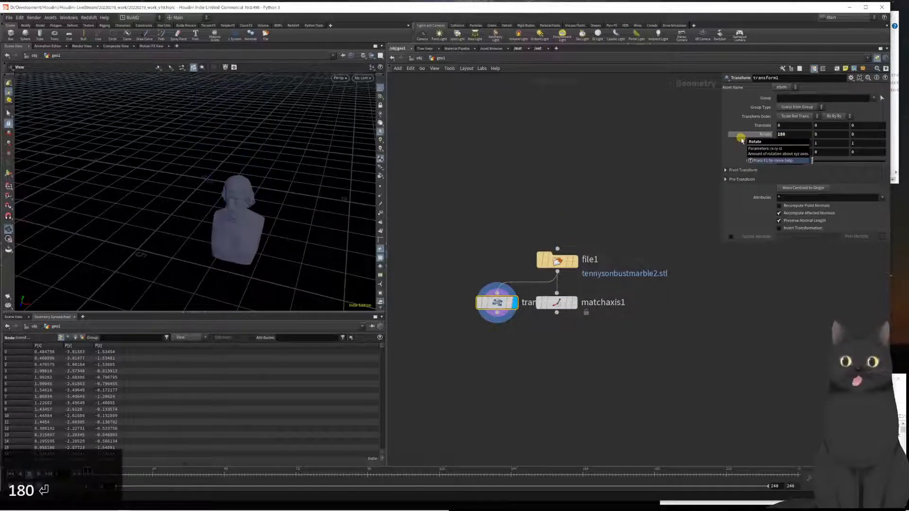
drag(421, 260, 487, 315)
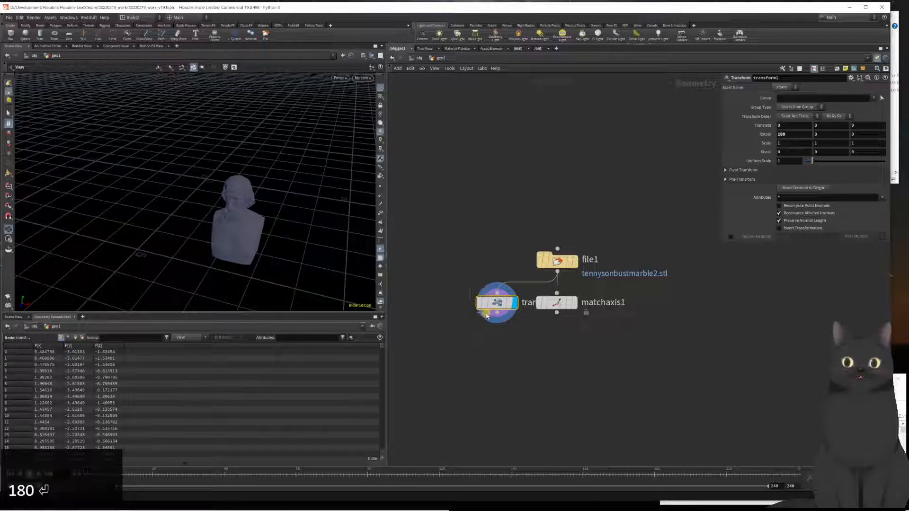
Display the Match Axis node again, append a Match Size node to its output and make that the displayed node.
click(575, 302)
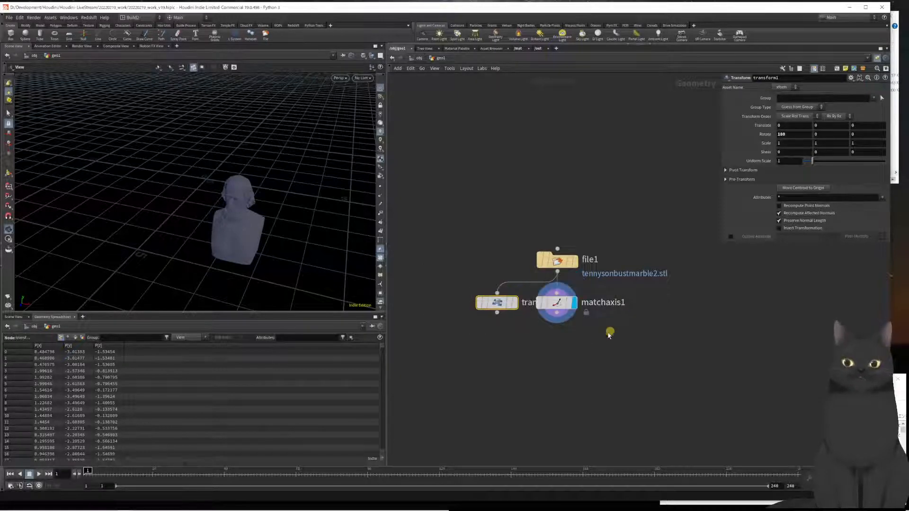
key(Tab)
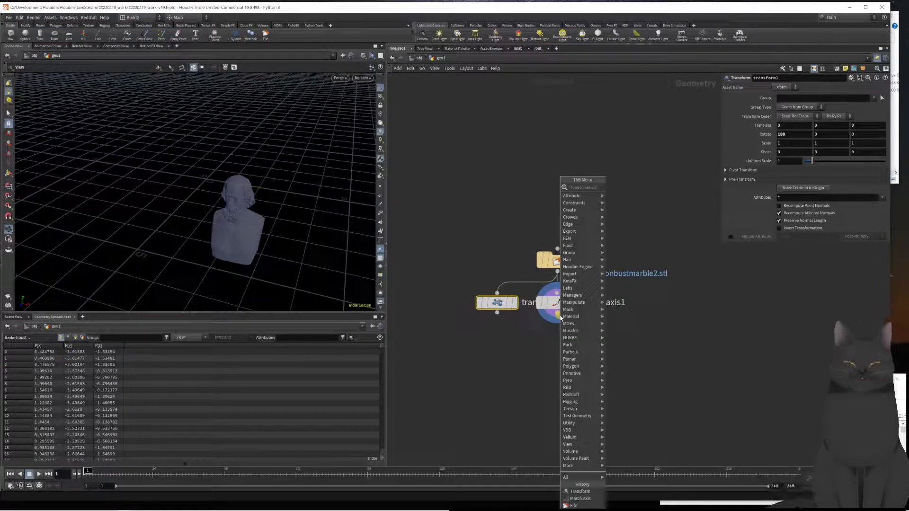
text(matsi)
key(Return)
key(Return)
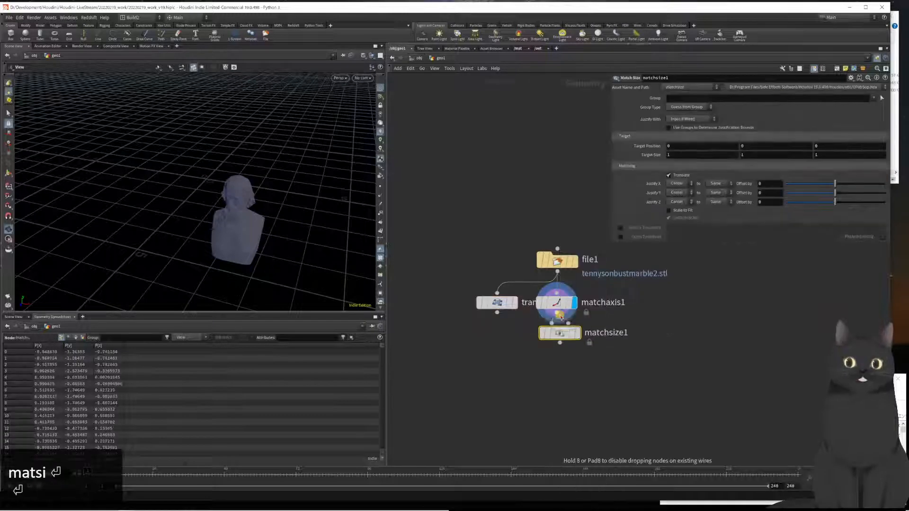
click(559, 334)
key(r)
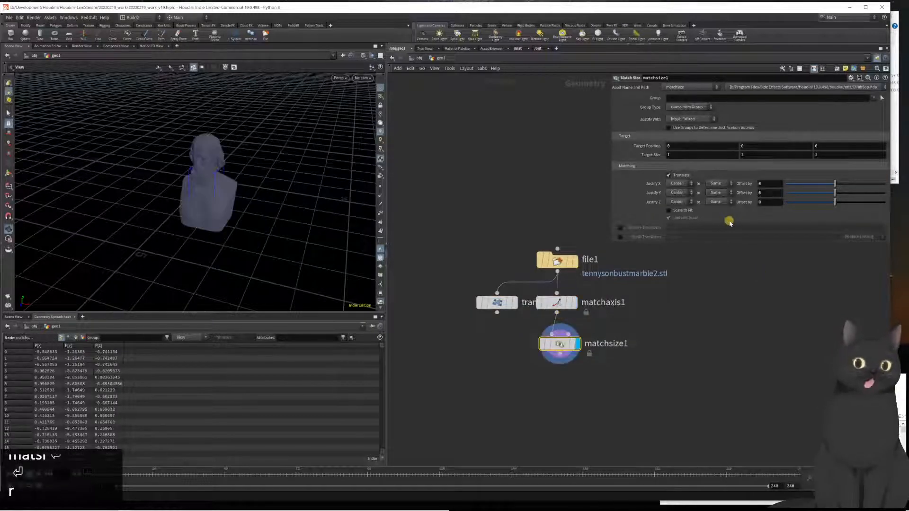
Enable Scale to Fit on the Match Size node and set its Target Size to 3, 3, 3.
click(673, 211)
click(681, 155)
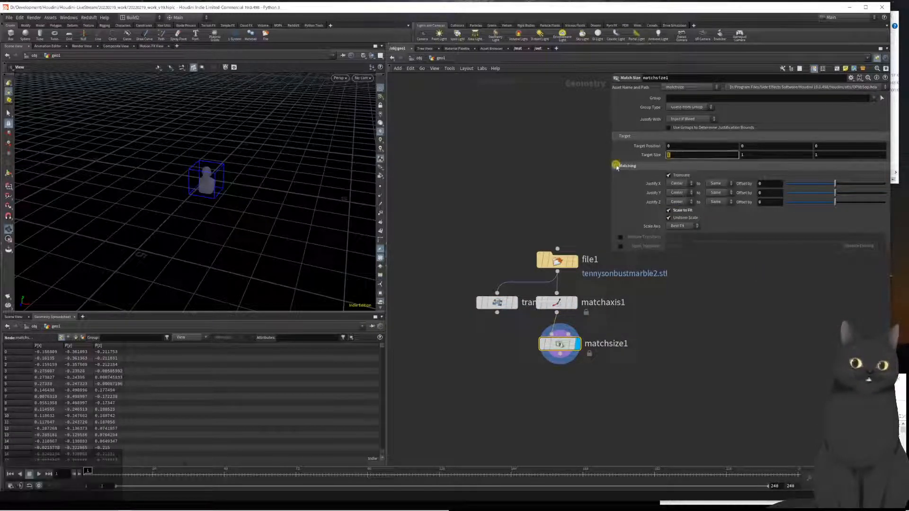
text(3)
key(Tab)
text(3)
key(Tab)
text(3)
key(Tab)
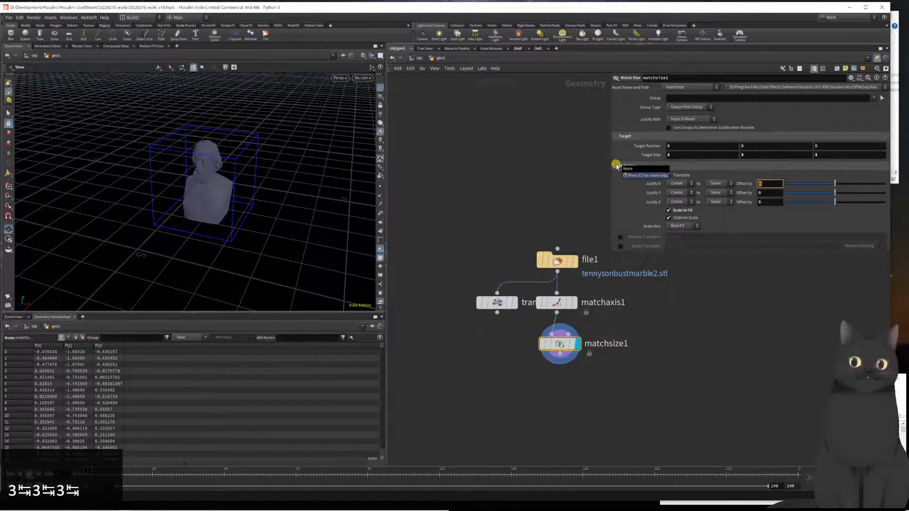
Set the Match Size node's Justify Y to Min and check the bust's placement on the ground grid.
click(678, 193)
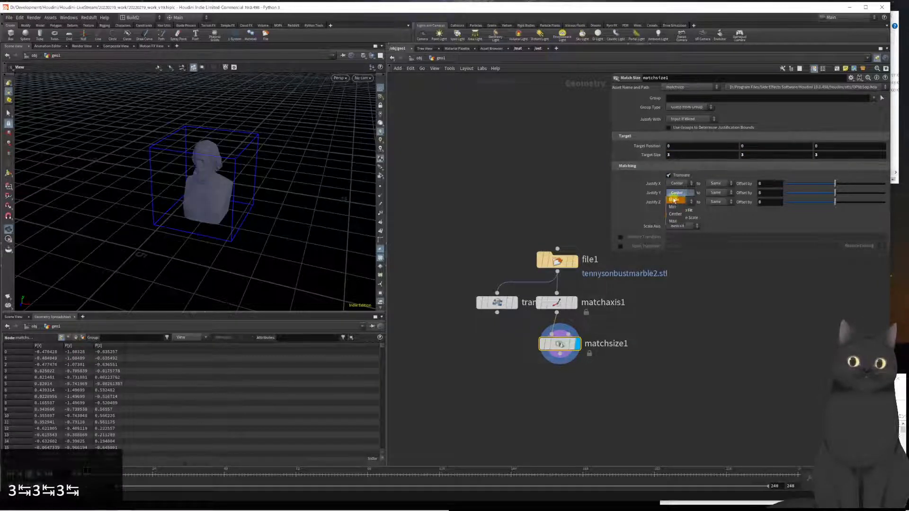
click(672, 206)
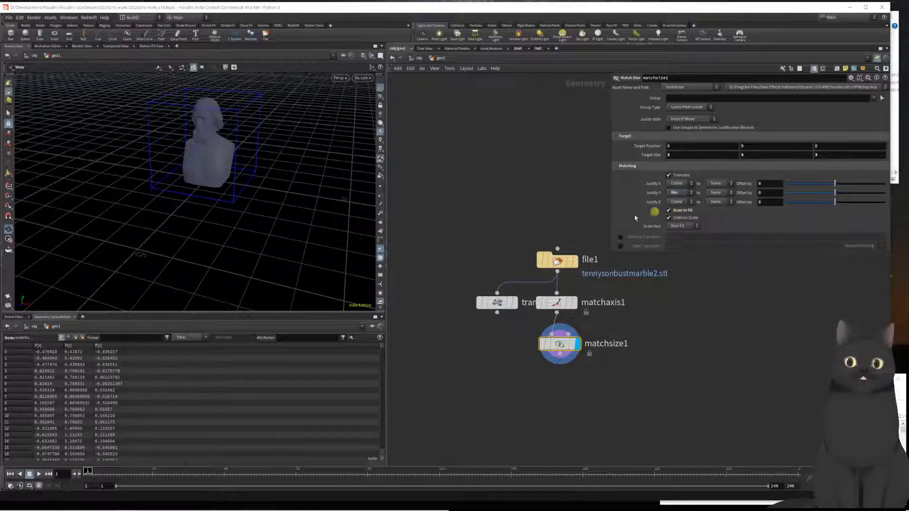
drag(294, 223, 251, 227)
scroll(252, 227, down, 2)
middle_drag(460, 369, 474, 334)
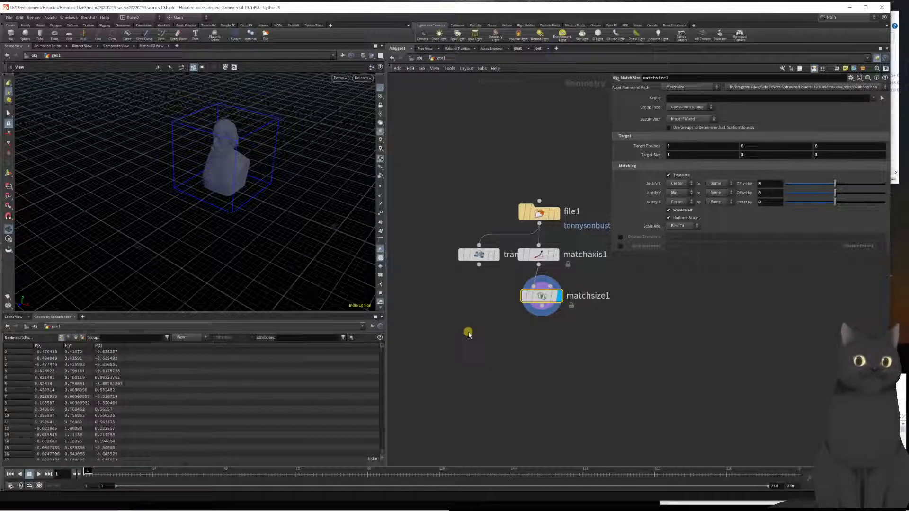
Apply the Melt Object shelf tool from Viscous Fluids to the bust.
click(573, 26)
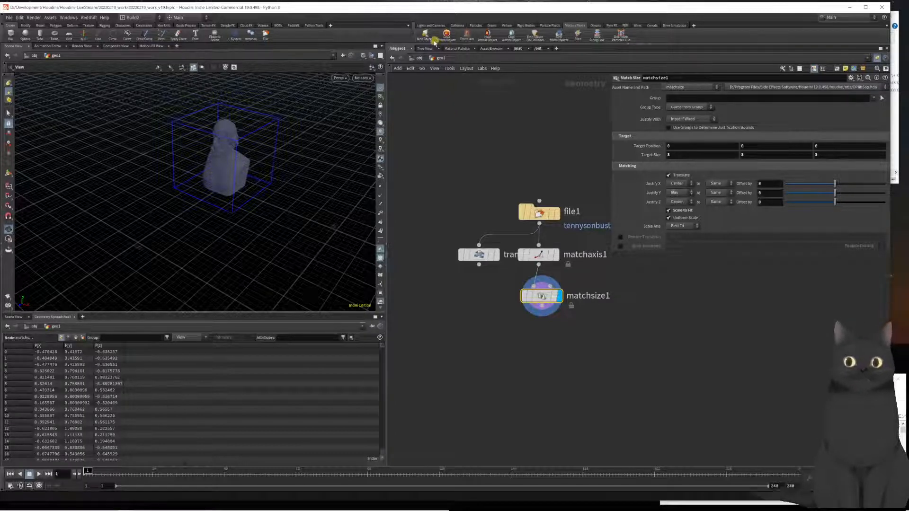
click(426, 38)
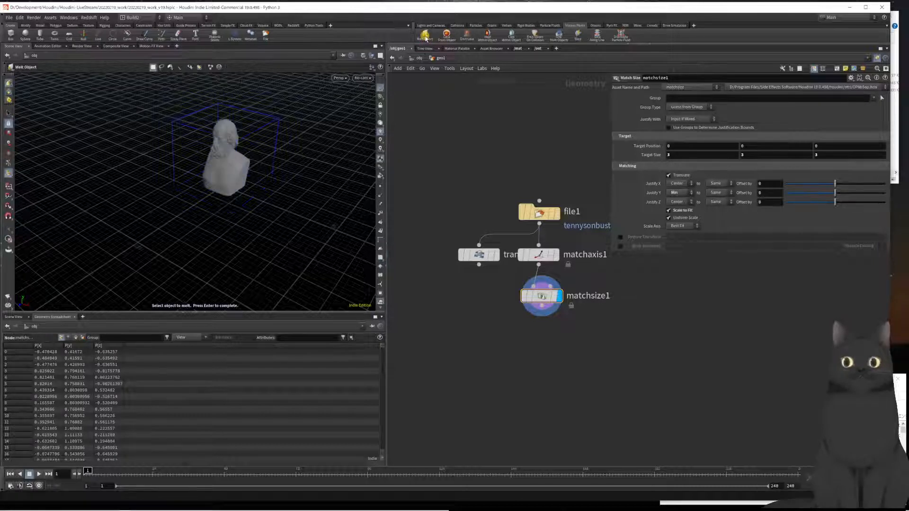
click(229, 167)
key(Return)
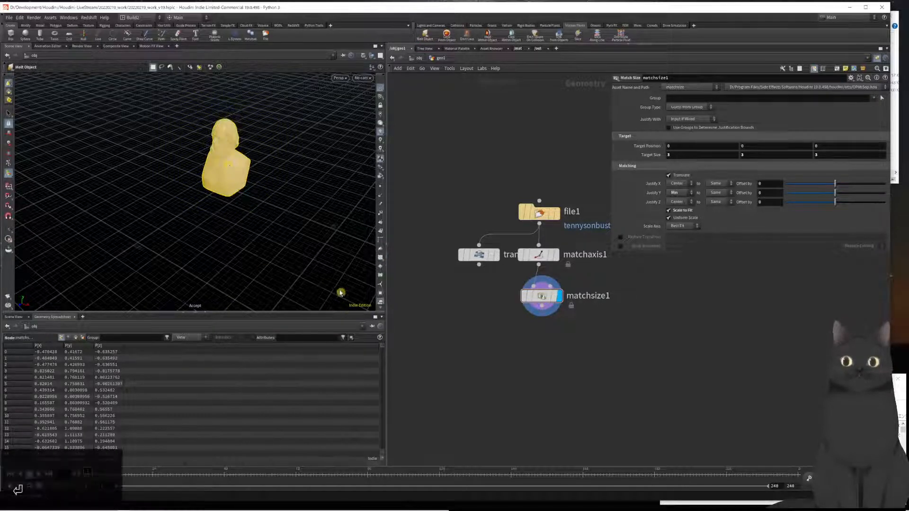
Move the File node up and insert a Null node between it and the Transform and Match Axis nodes.
scroll(488, 318, down, 2)
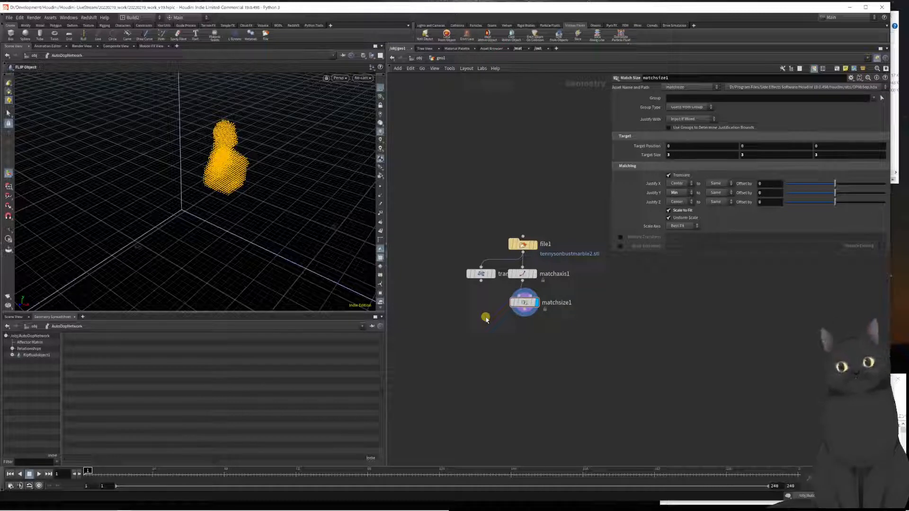
scroll(483, 315, up, 3)
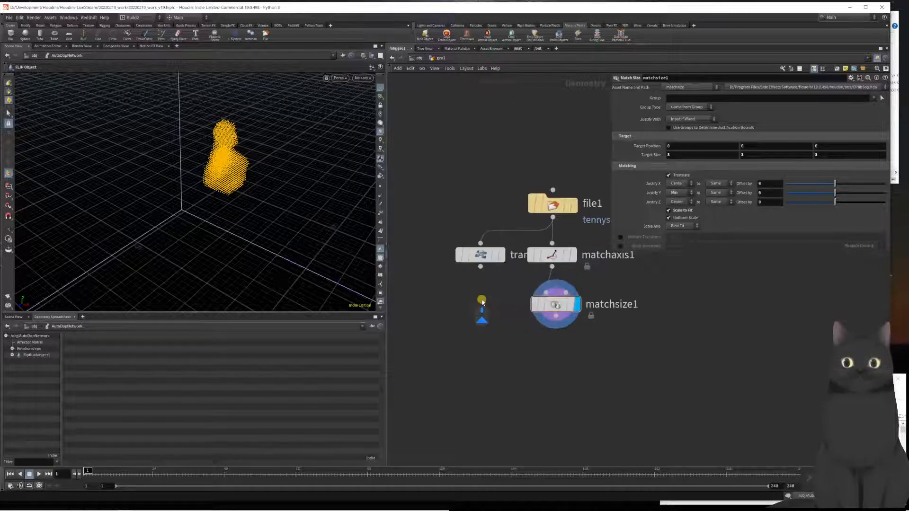
scroll(483, 315, down, 2)
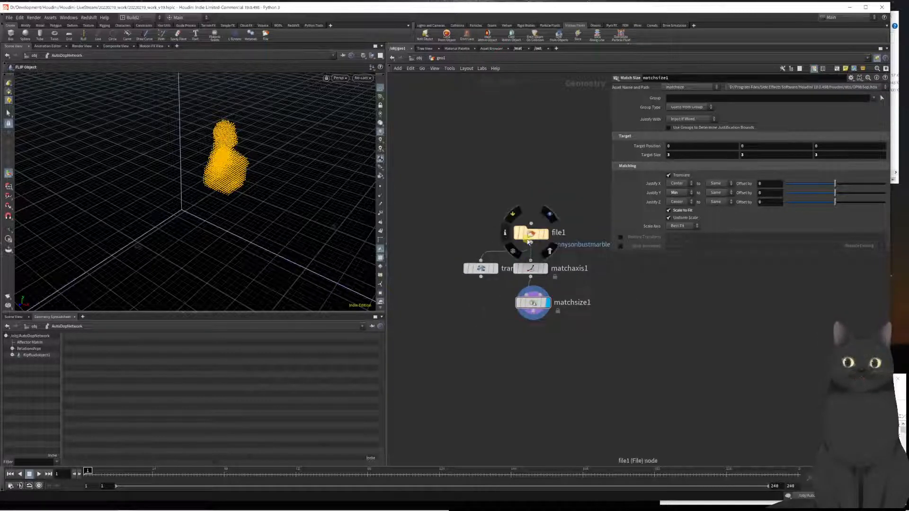
drag(529, 239, 528, 186)
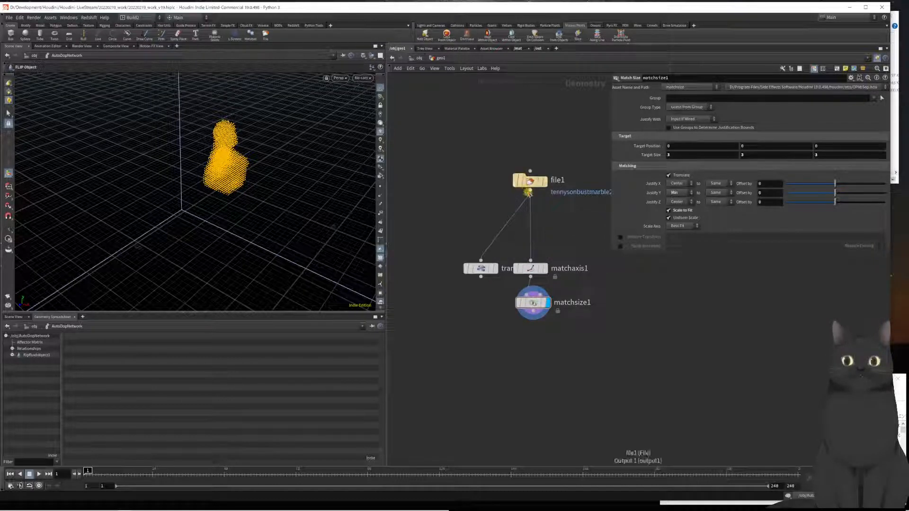
right_click(530, 194)
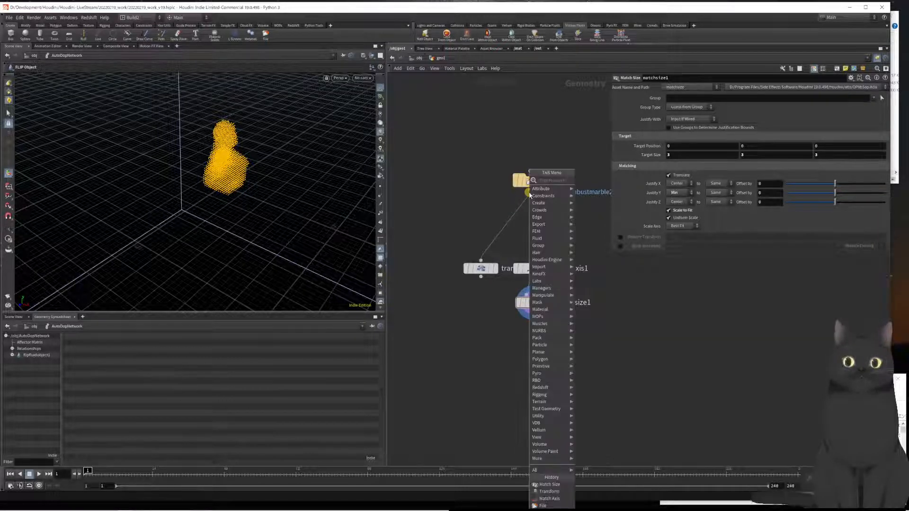
text(nu)
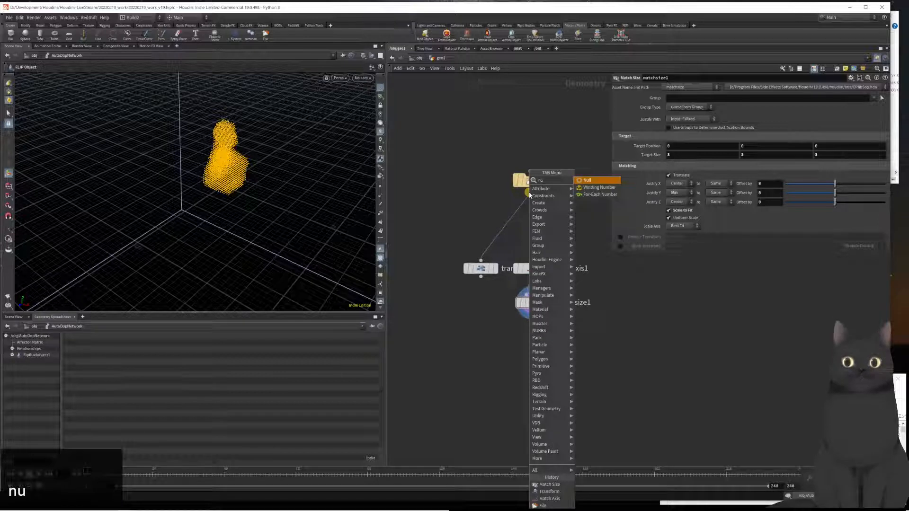
key(Return)
key(Return)
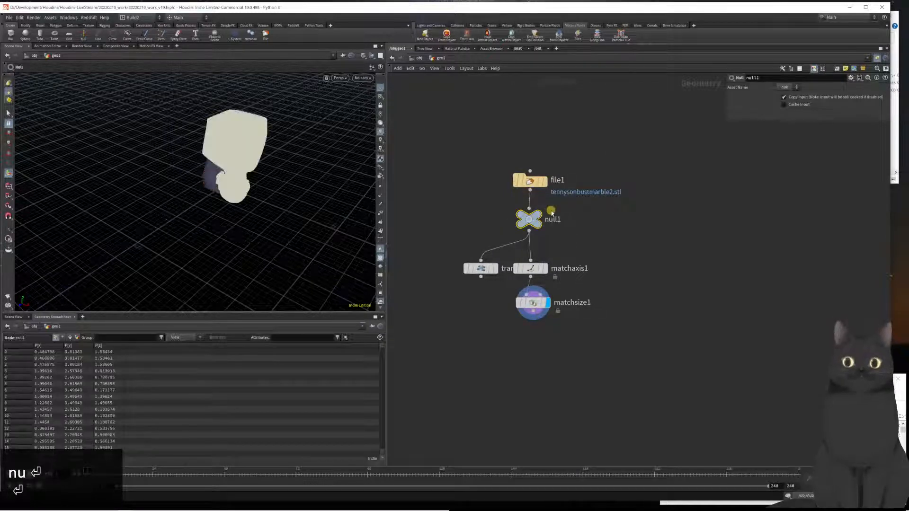
Rename the Null node below the File node as Geo_Mesh.
double_click(552, 214)
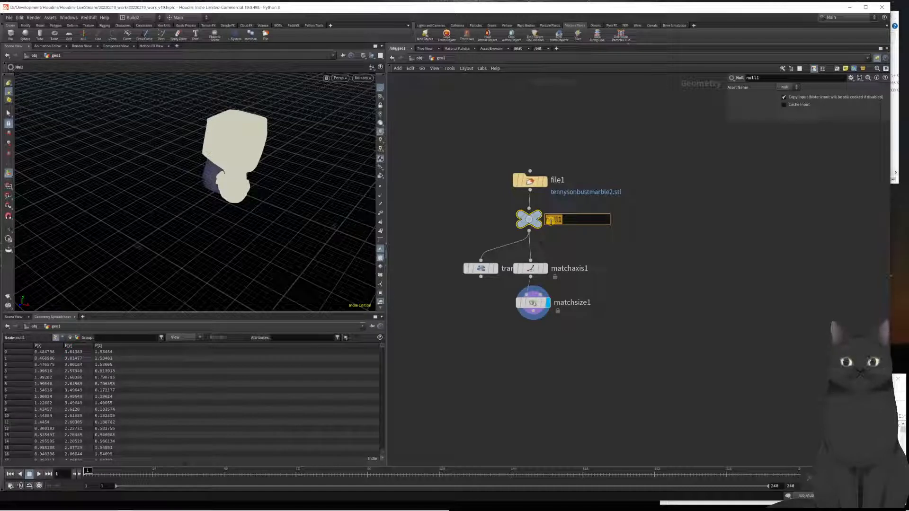
text(GE)
text(eo)
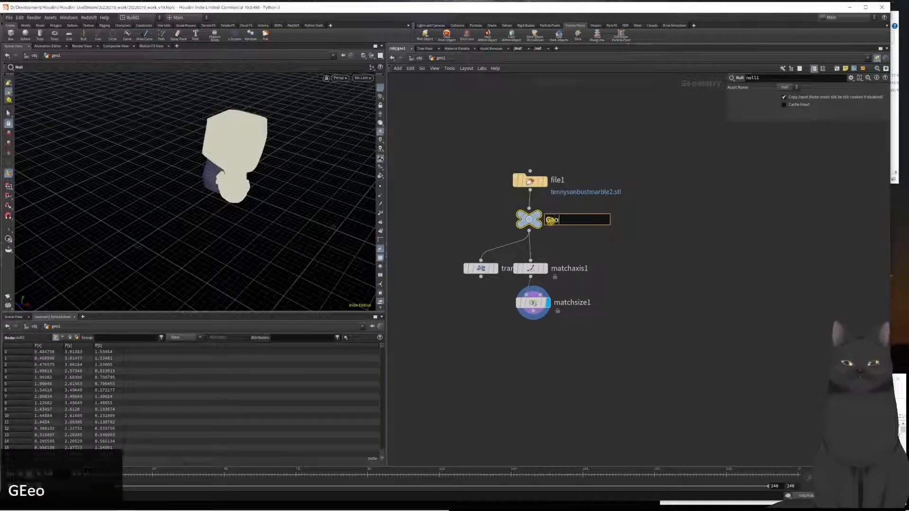
key(Return)
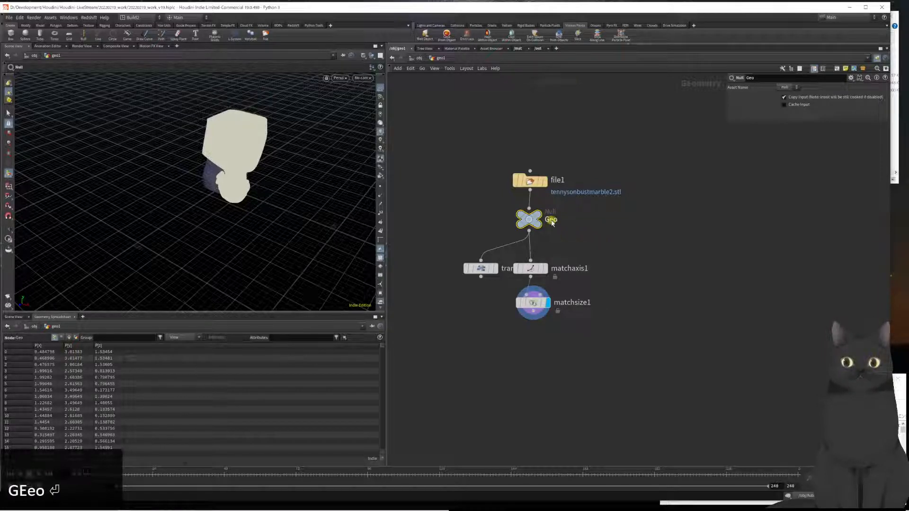
double_click(552, 221)
key(Left)
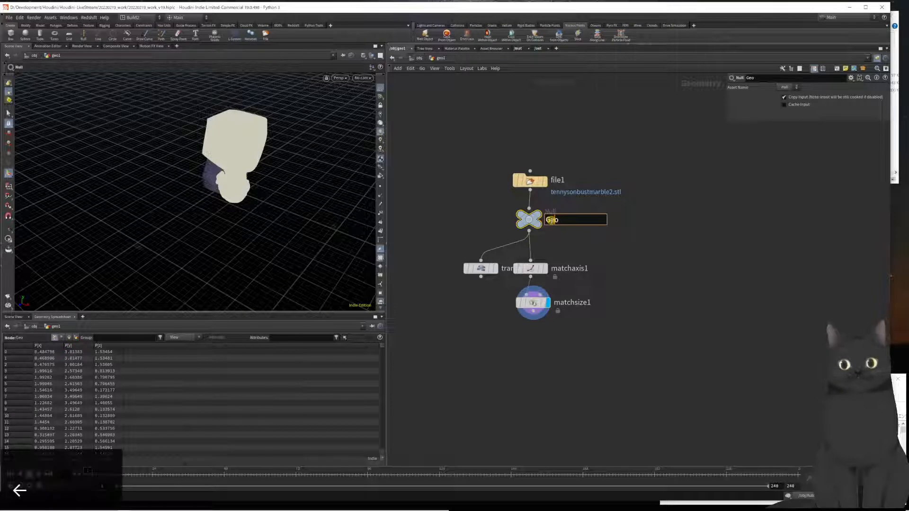
key(Right)
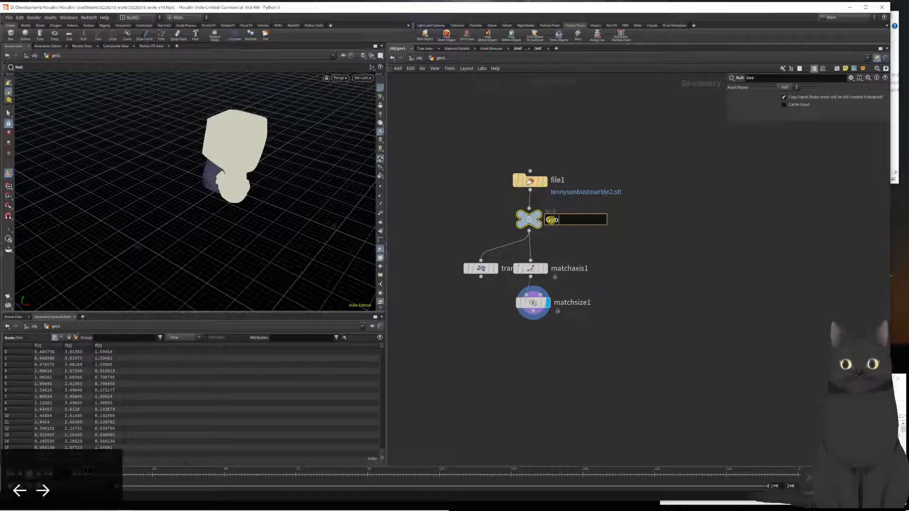
text(_Mesh)
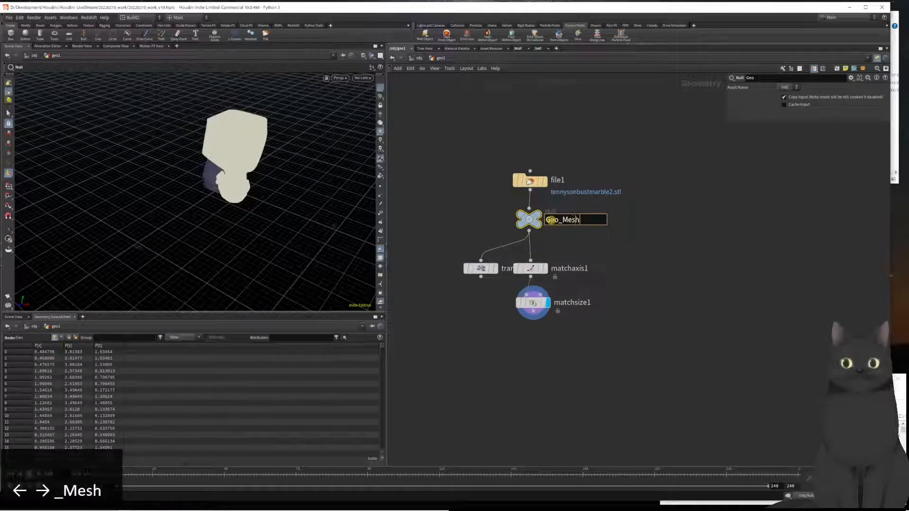
key(Return)
click(597, 244)
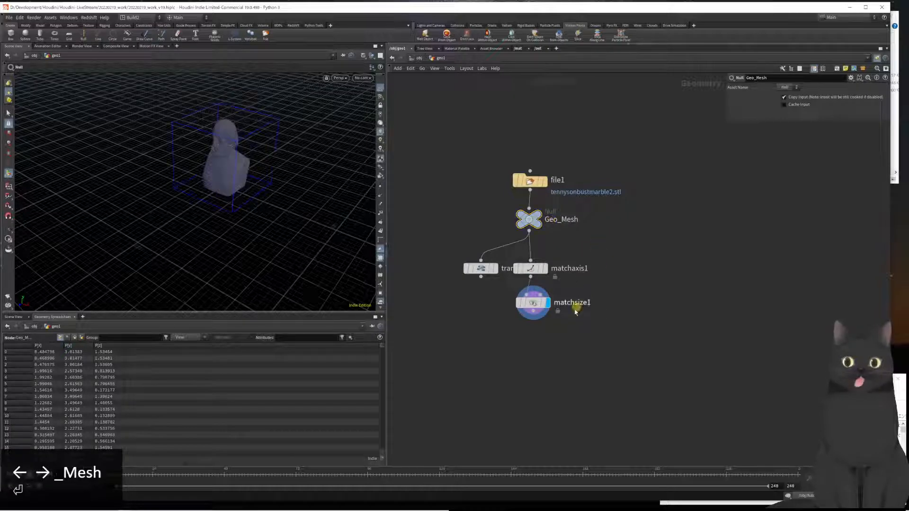
Select the Match Size node and inspect the resized bust in the viewport.
click(534, 304)
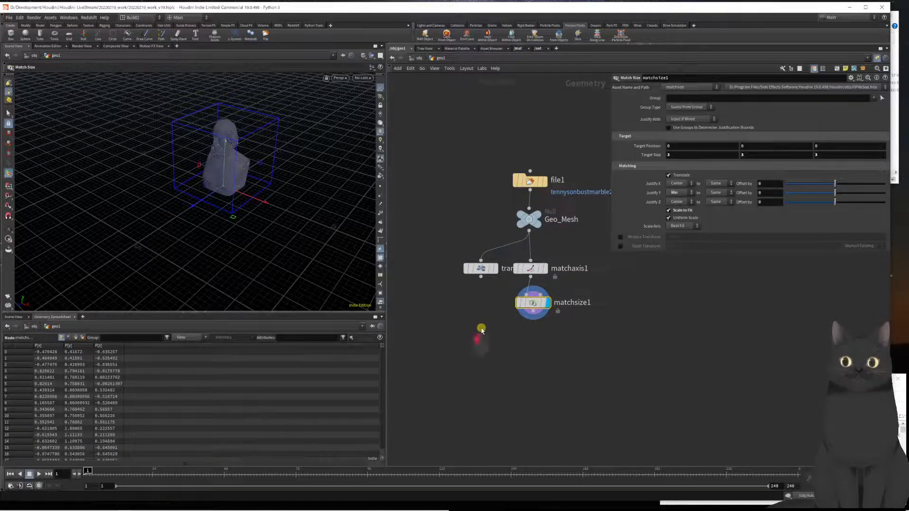
key(Escape)
mouse_move(290, 178)
mouse_down()
mouse_move(251, 151)
mouse_move(290, 189)
mouse_move(298, 179)
mouse_up()
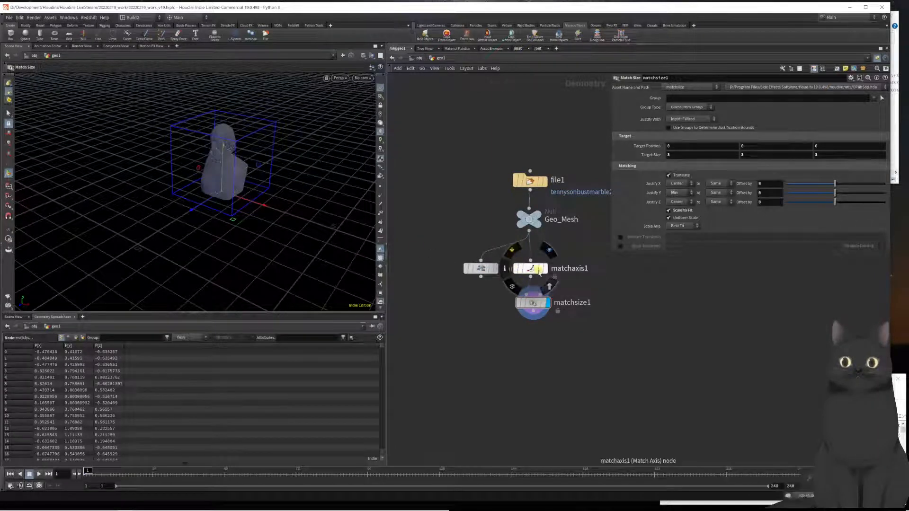
Display the Match Axis result for comparison, and switch the display back to the Match Size node.
click(544, 269)
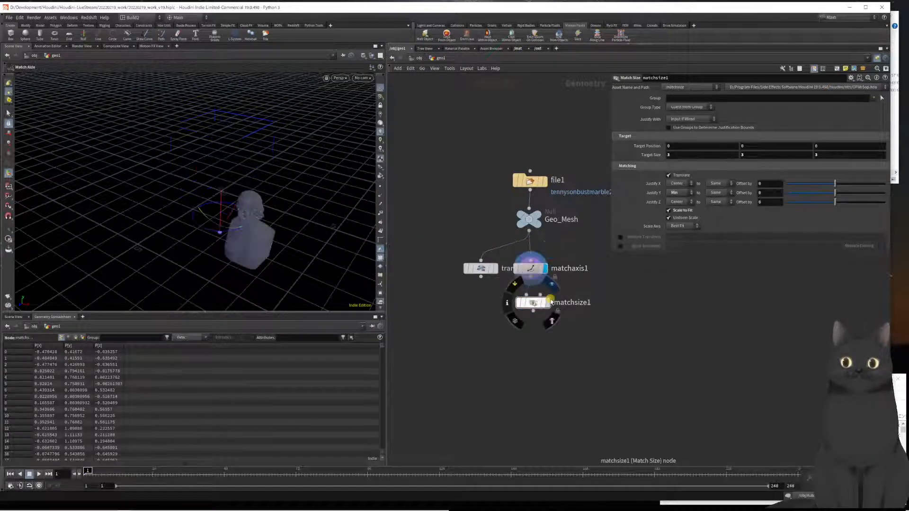
click(549, 303)
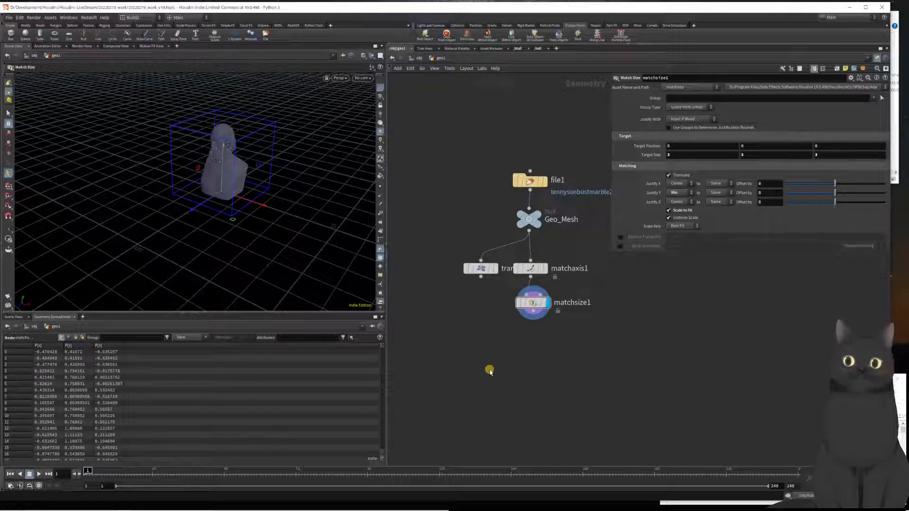
Review the objects created by the melt setup at object level and revisit the geometry network inside geo1.
key(u)
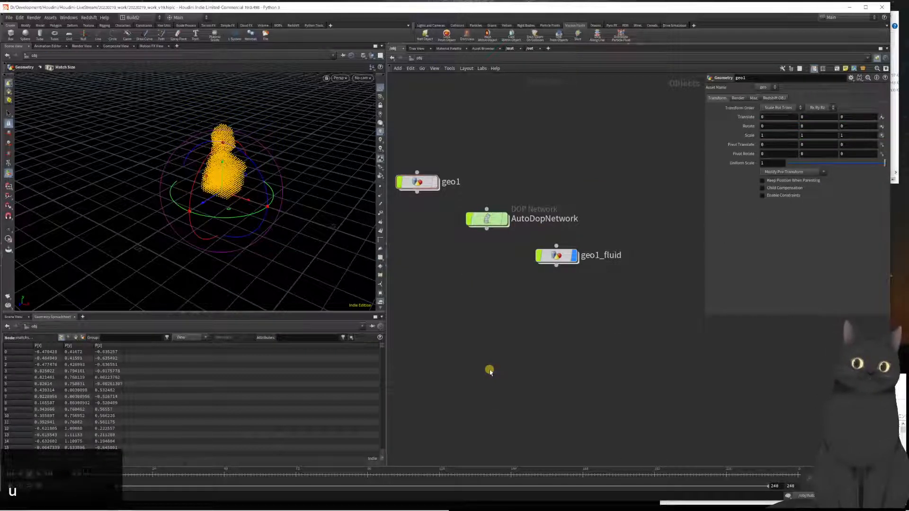
middle_drag(458, 316, 483, 339)
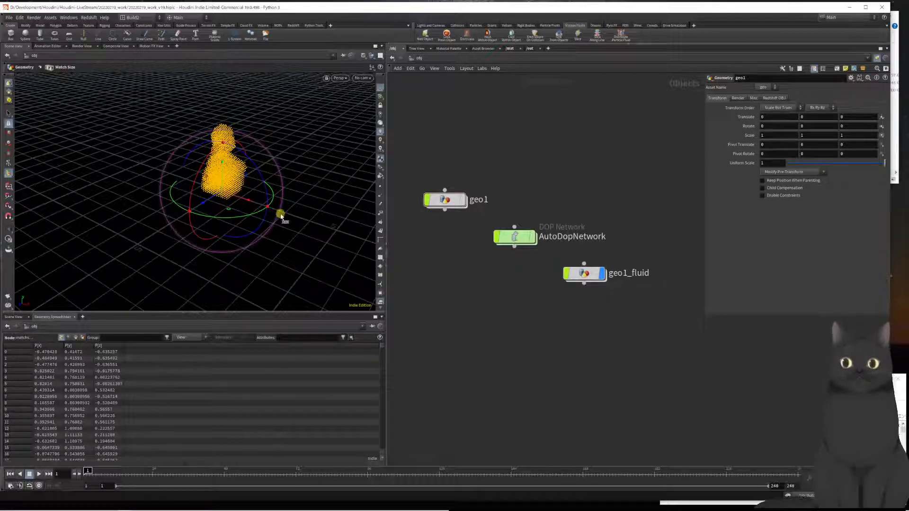
key(Escape)
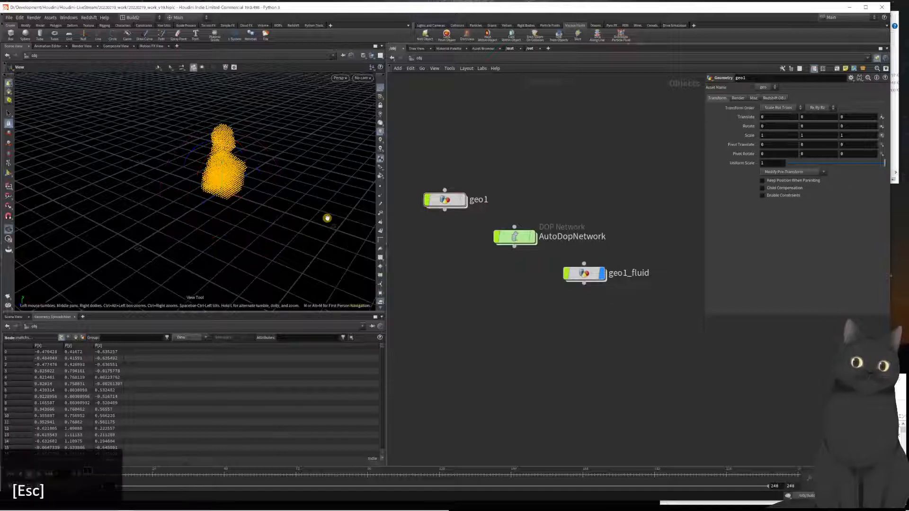
middle_drag(471, 273, 522, 316)
double_click(503, 248)
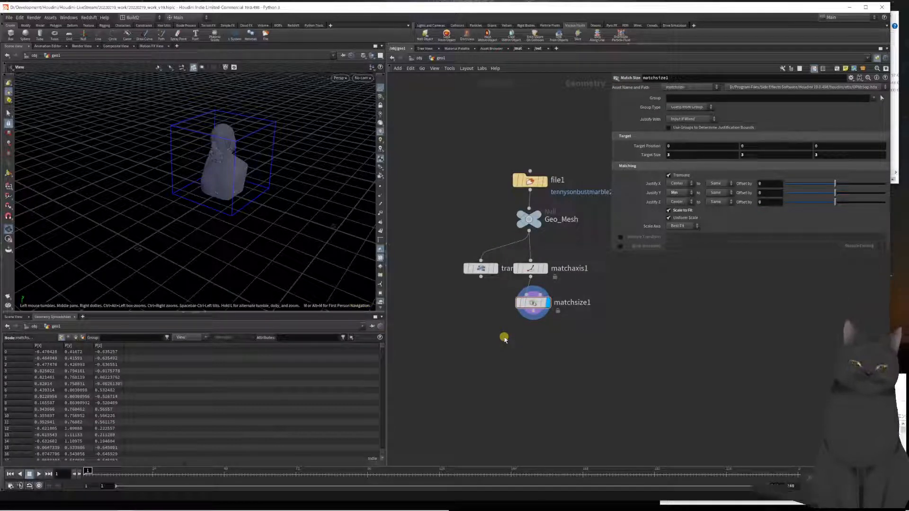
key(u)
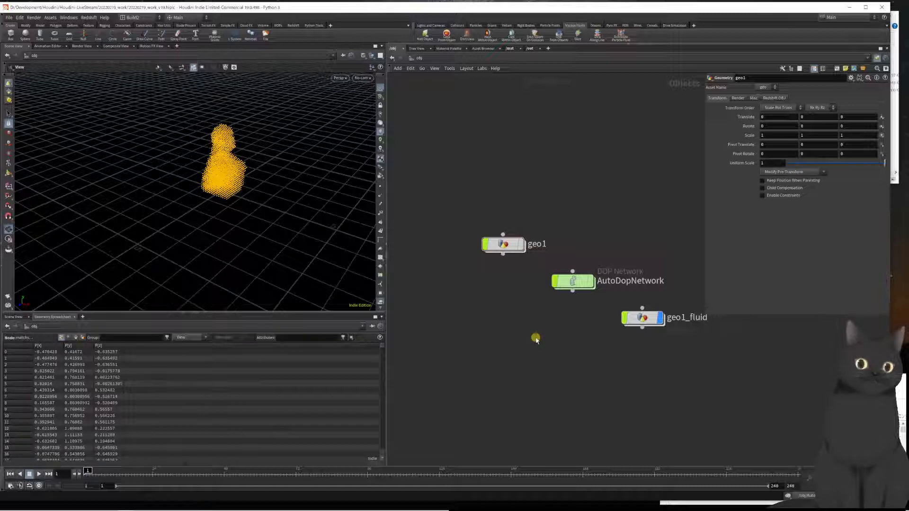
middle_drag(593, 371, 567, 375)
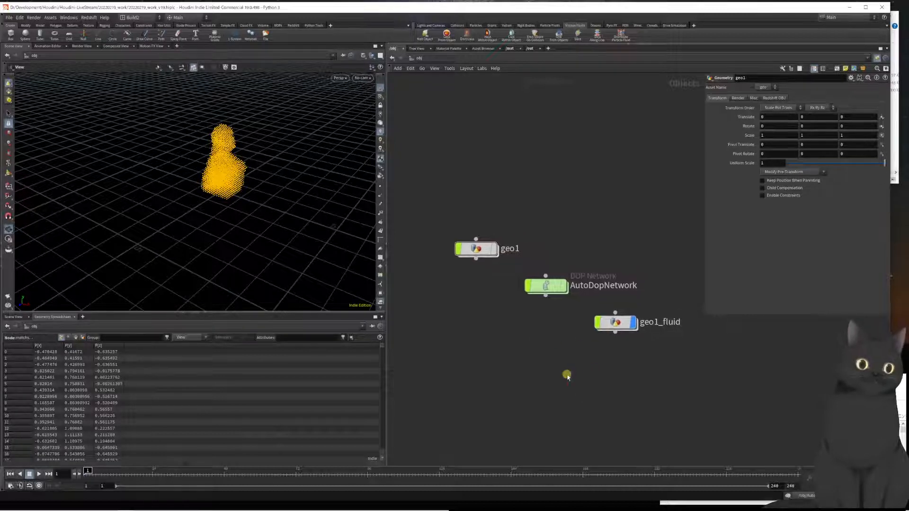
Examine the import, attribute transfer, caching and surfacing nodes inside geo1_fluid, and return to the object level.
double_click(614, 324)
scroll(554, 409, down, 3)
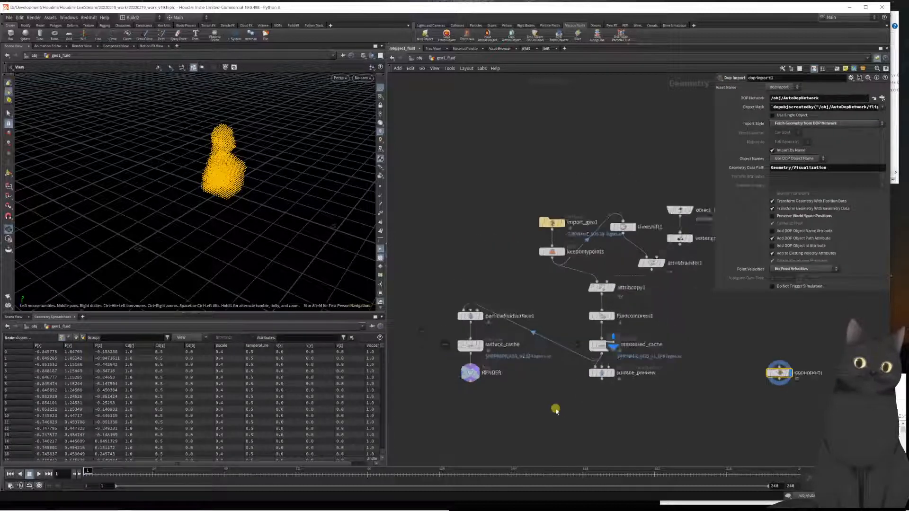
scroll(718, 321, up, 3)
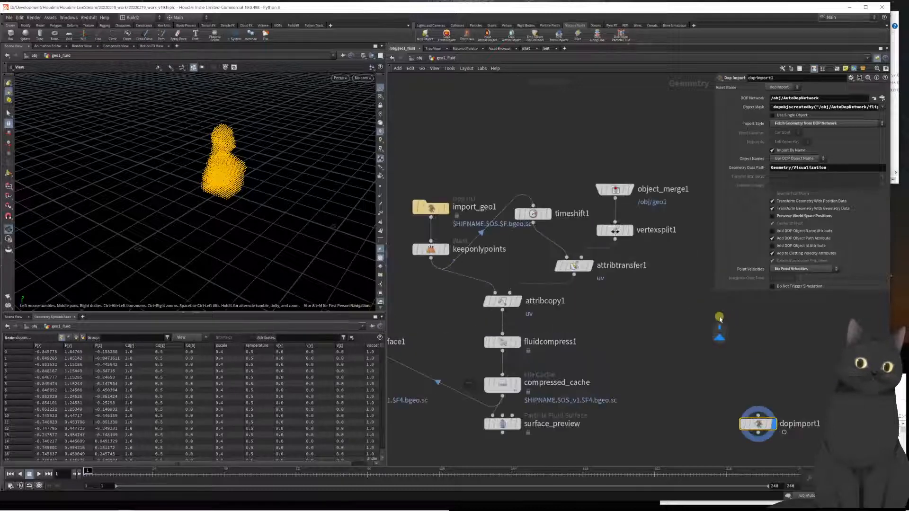
scroll(681, 350, down, 2)
mouse_move(606, 334)
scroll(611, 331, up, 3)
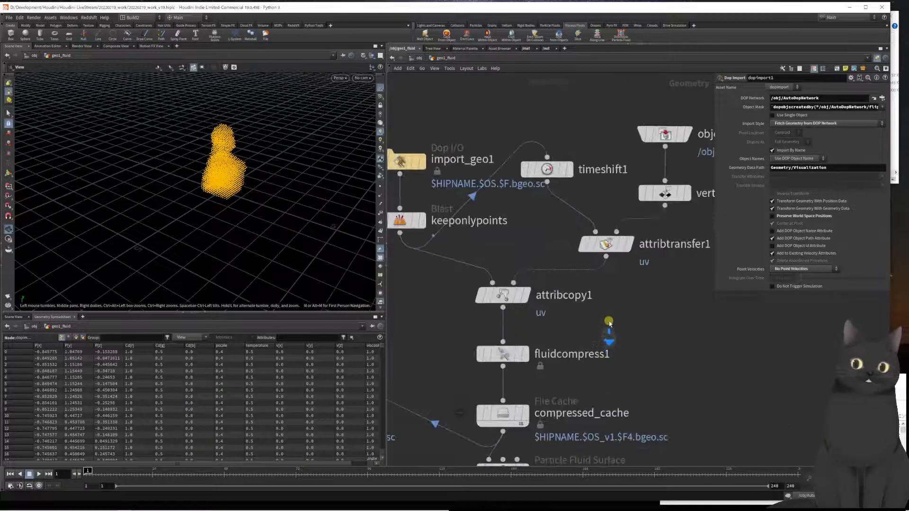
scroll(630, 322, down, 2)
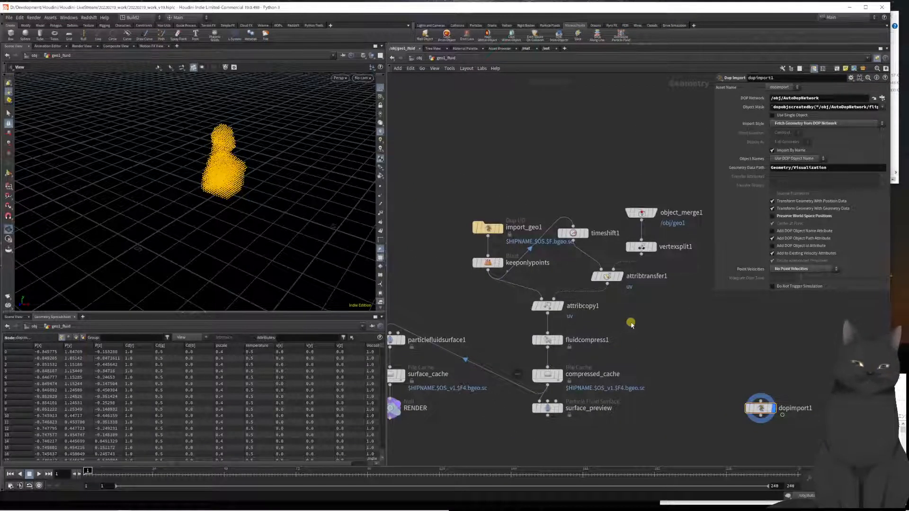
key(u)
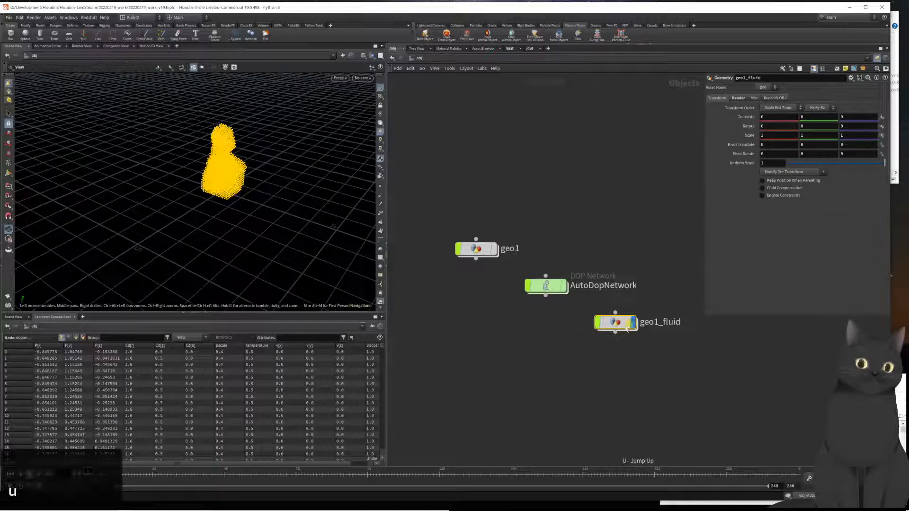
Open the AutoDopNetwork and automatically lay out its overlapping nodes.
double_click(551, 292)
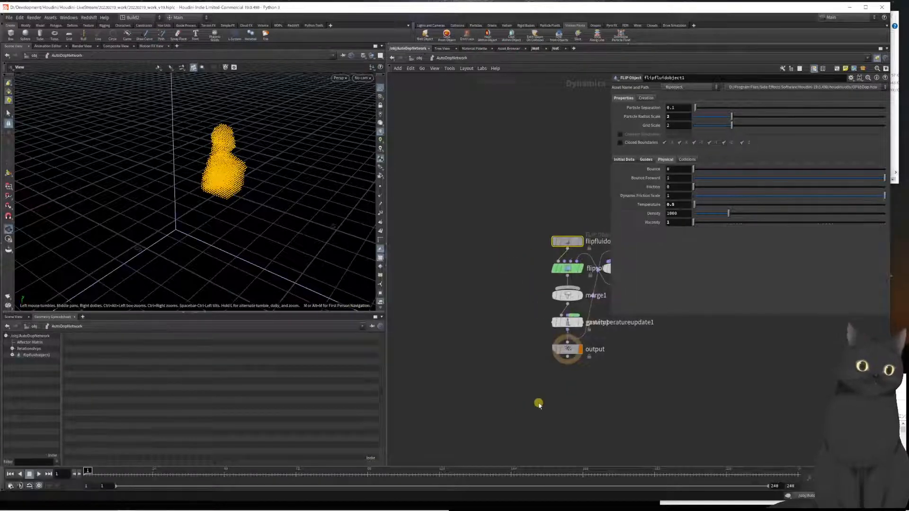
middle_drag(618, 396, 551, 408)
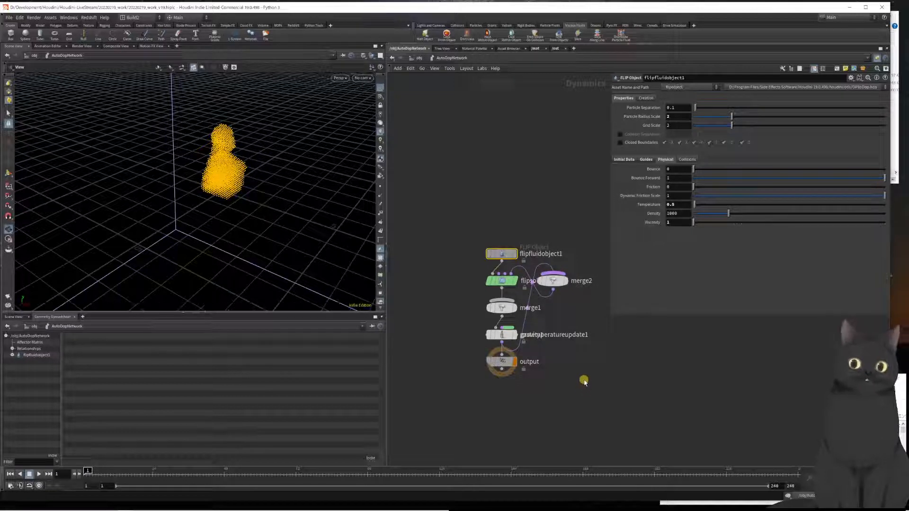
key(l)
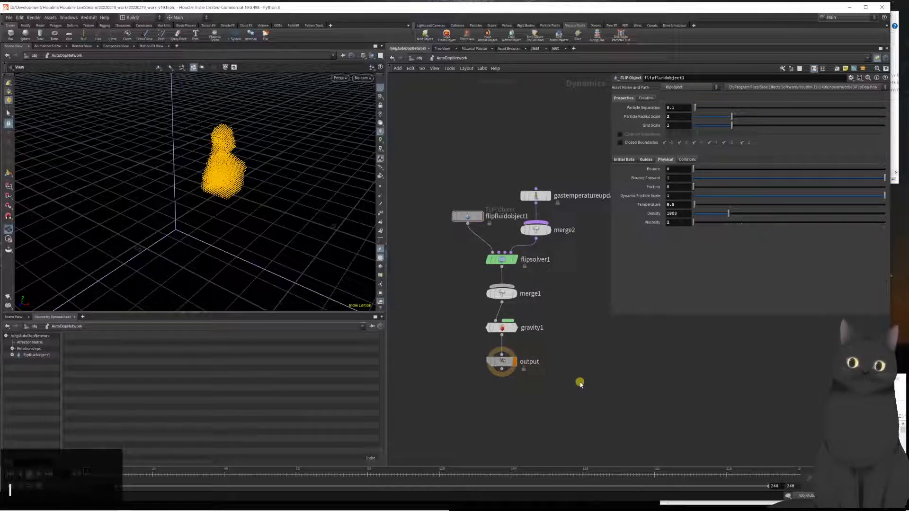
scroll(579, 376, down, 3)
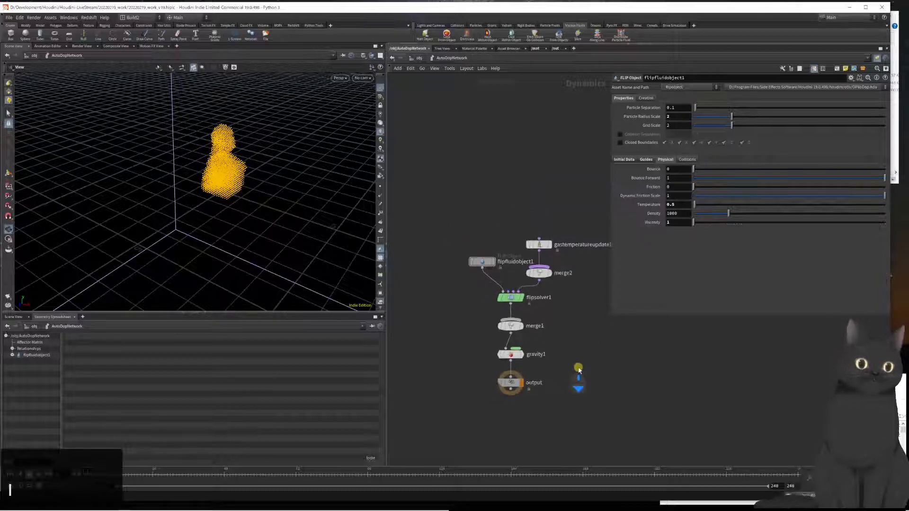
middle_drag(579, 370, 600, 378)
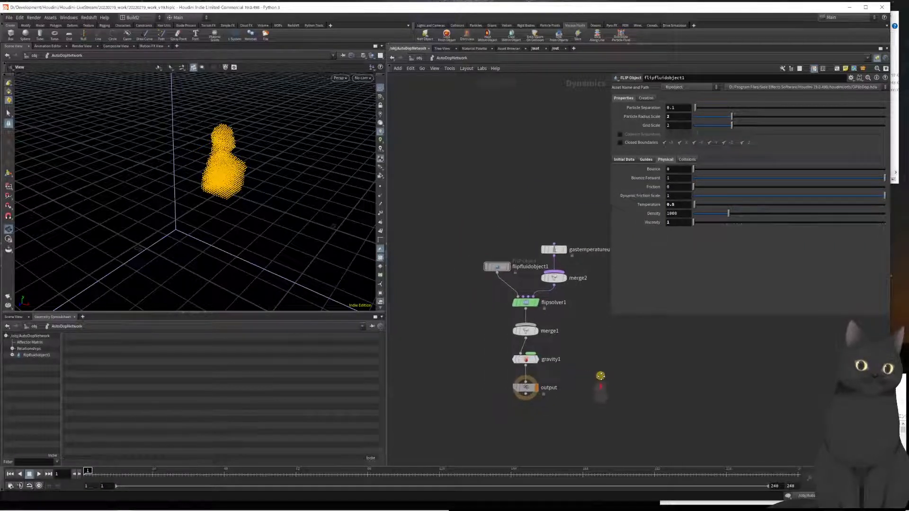
scroll(569, 341, down, 2)
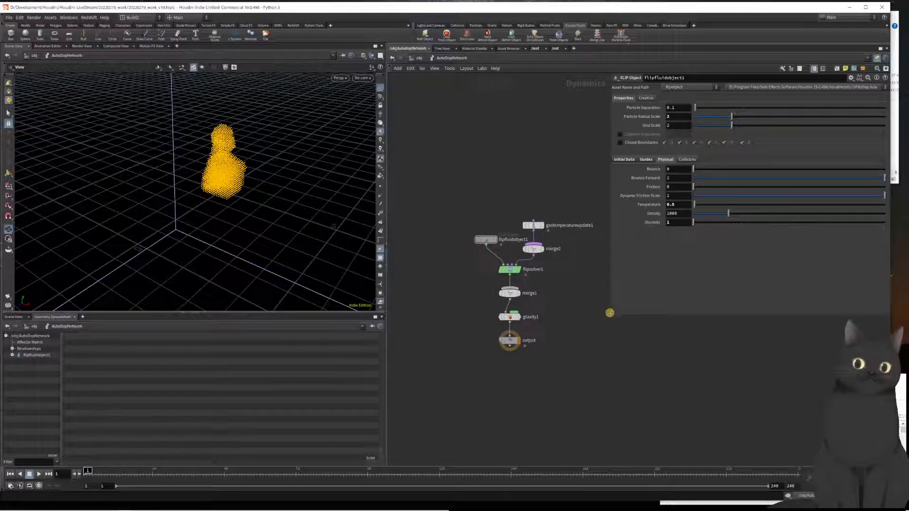
Narrow the parameter overlay and examine the Gas Temperature Update node's cooling and temperature-to-viscosity parameters.
drag(610, 313, 634, 304)
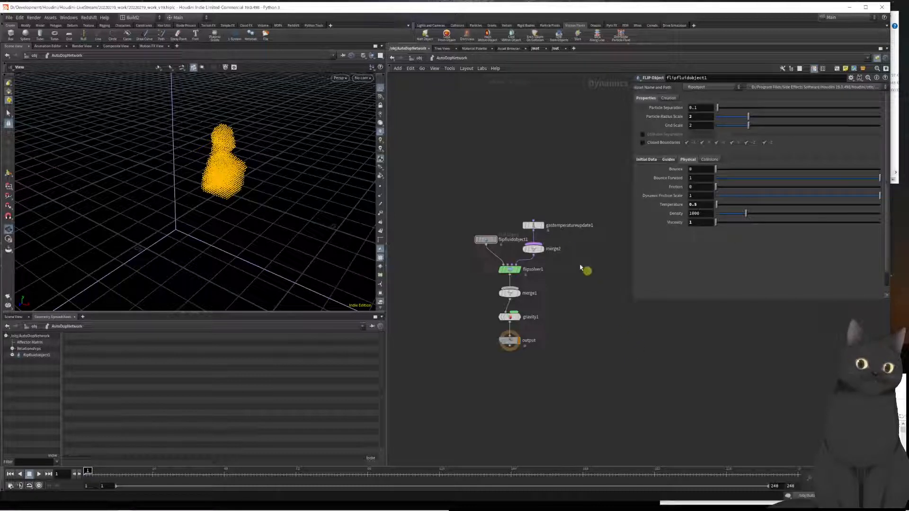
scroll(540, 239, up, 5)
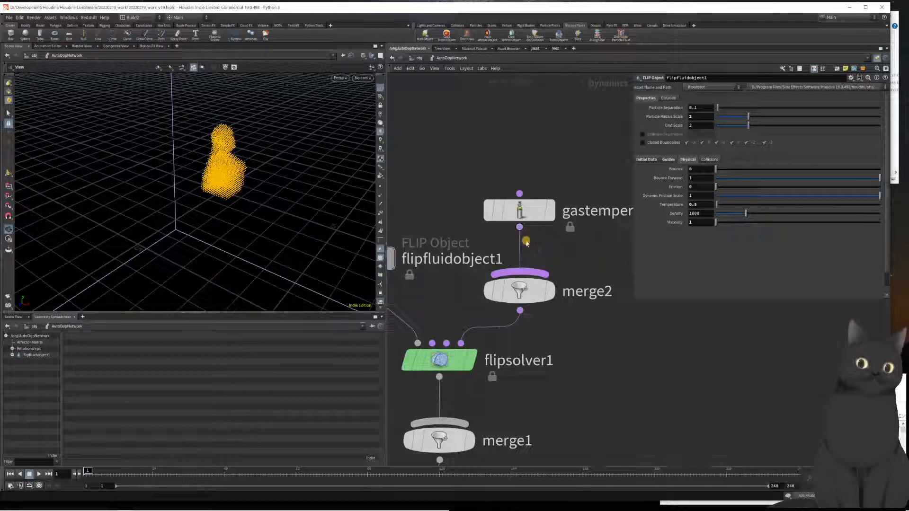
scroll(524, 244, down, 4)
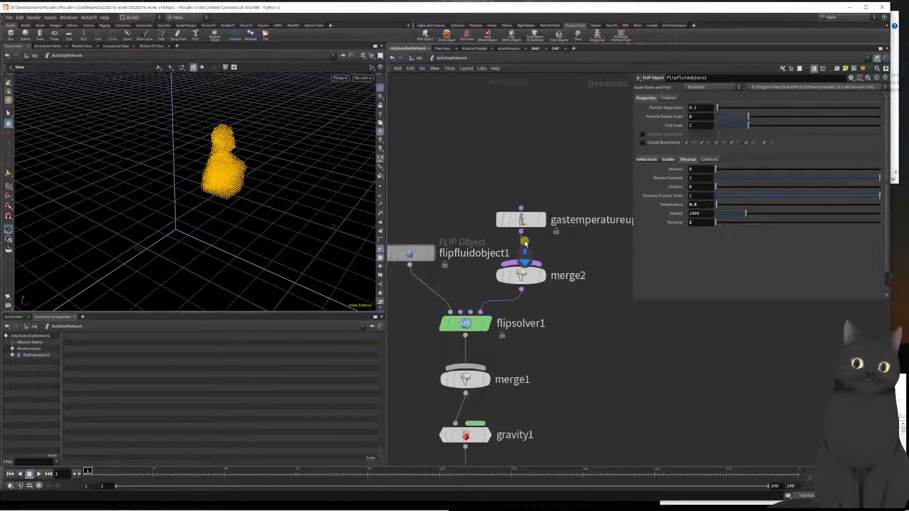
scroll(524, 245, down, 3)
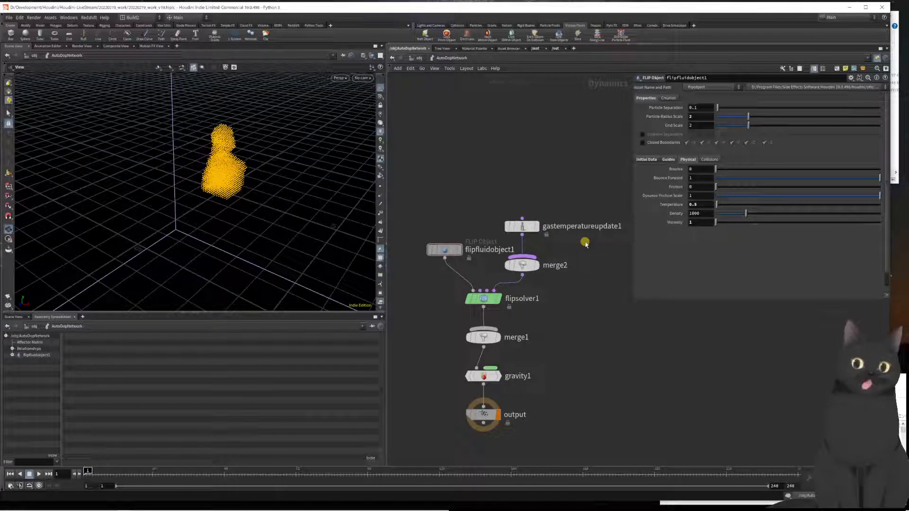
drag(585, 243, 514, 209)
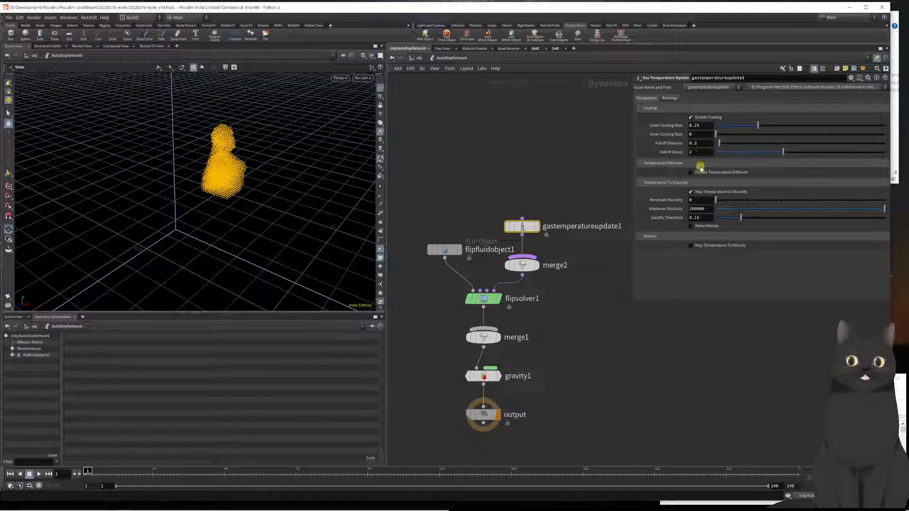
scroll(587, 336, down, 2)
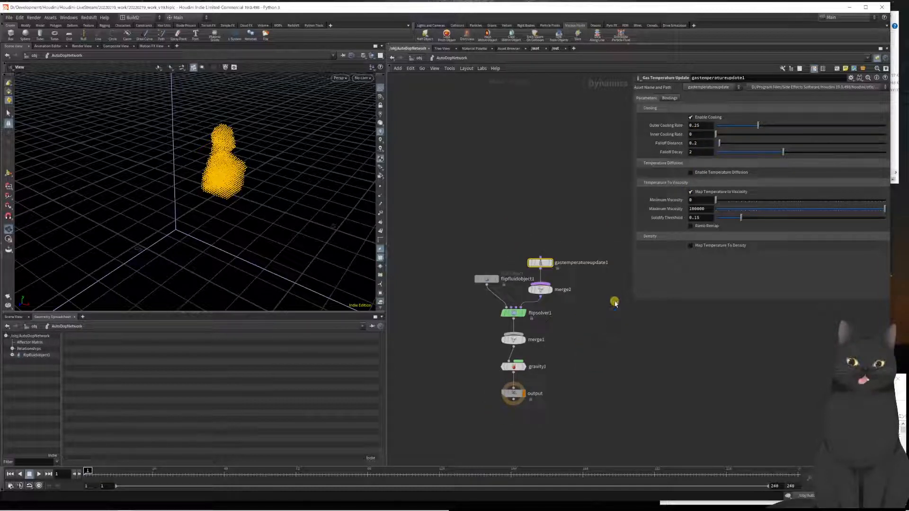
click(491, 142)
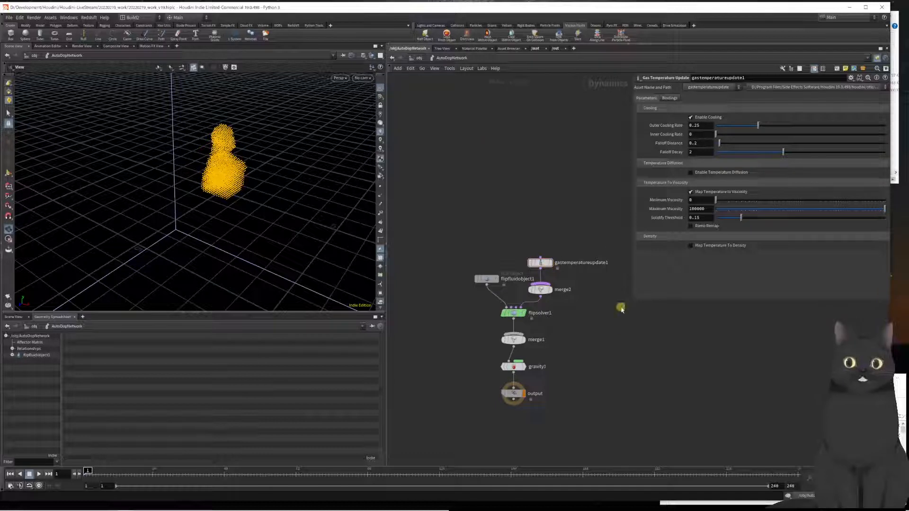
Replace the network's parameter overlay with the separate parameter pane above it, sized to leave more room for the nodes.
click(628, 45)
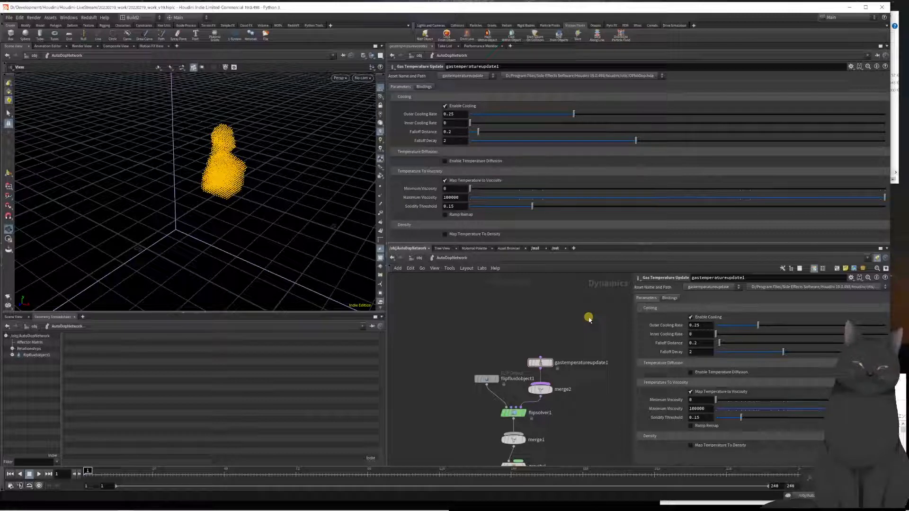
key(p)
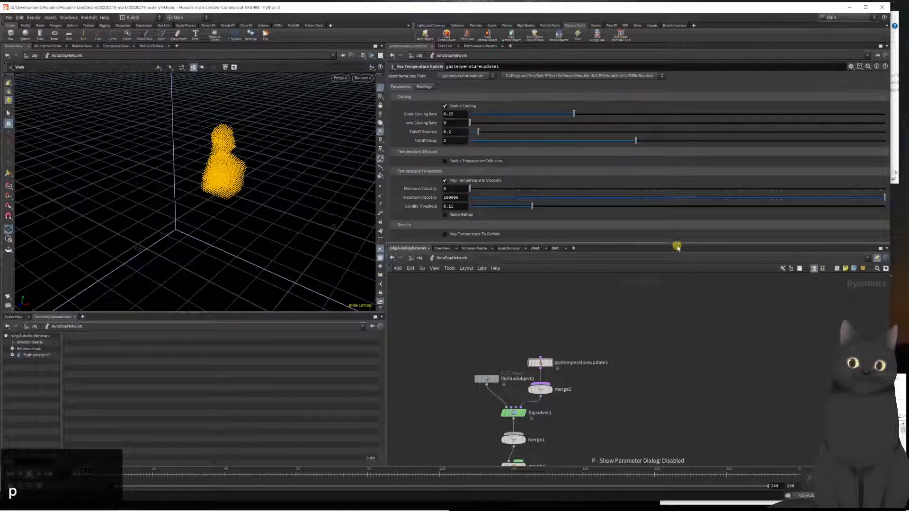
drag(677, 248, 680, 176)
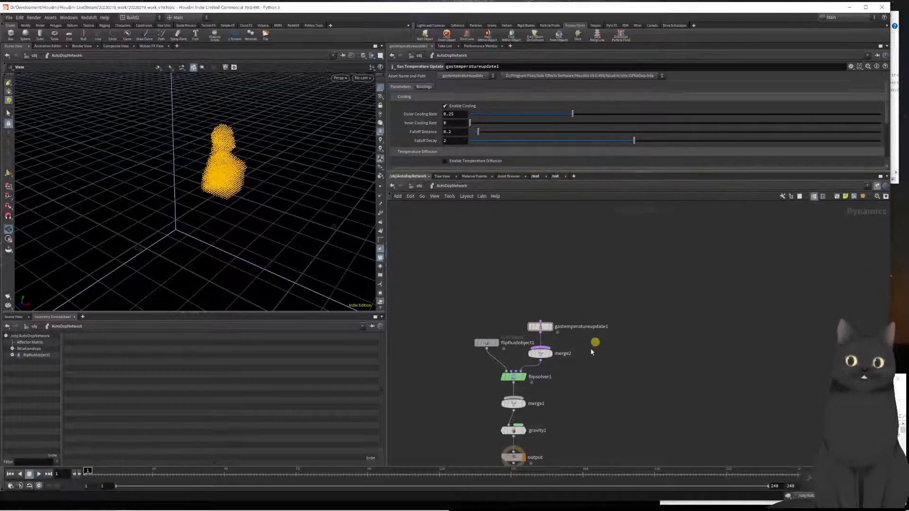
key(h)
scroll(619, 145, down, 5)
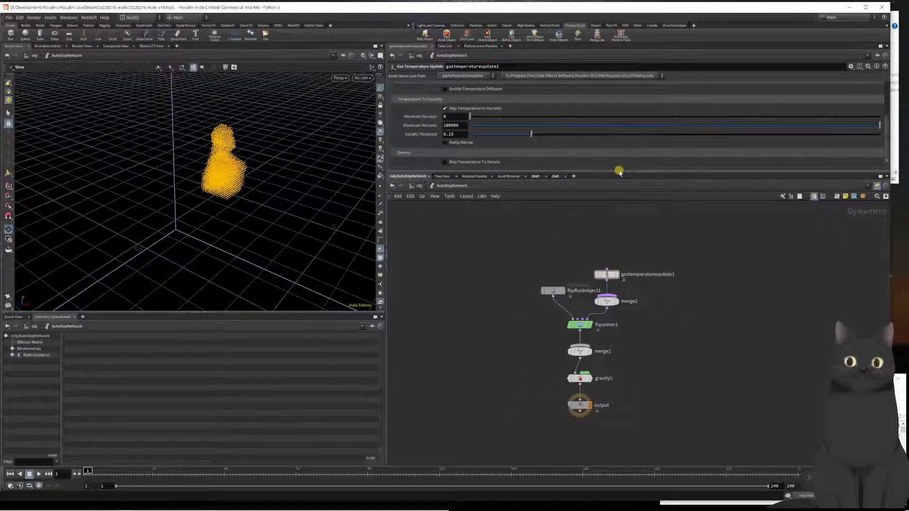
drag(617, 171, 611, 190)
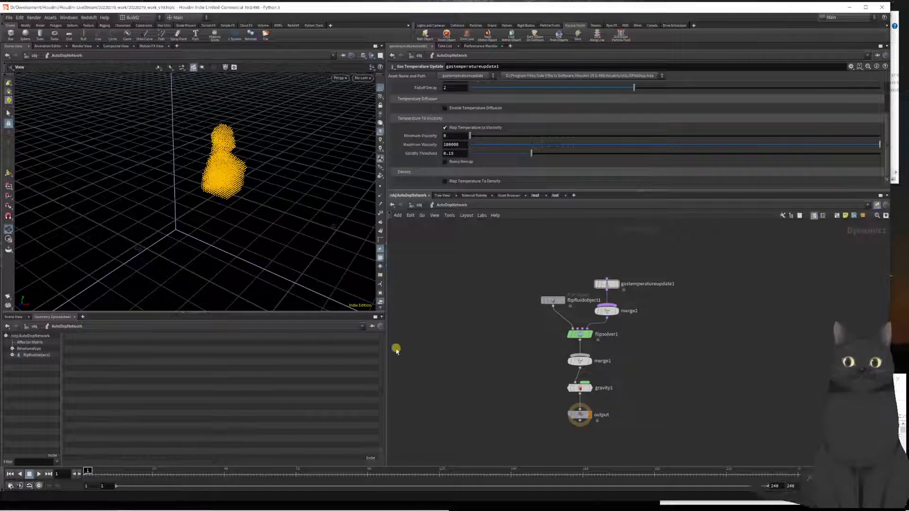
Select the Gas Temperature Update node that feeds merge2 above the FLIP solver.
scroll(436, 345, up, 2)
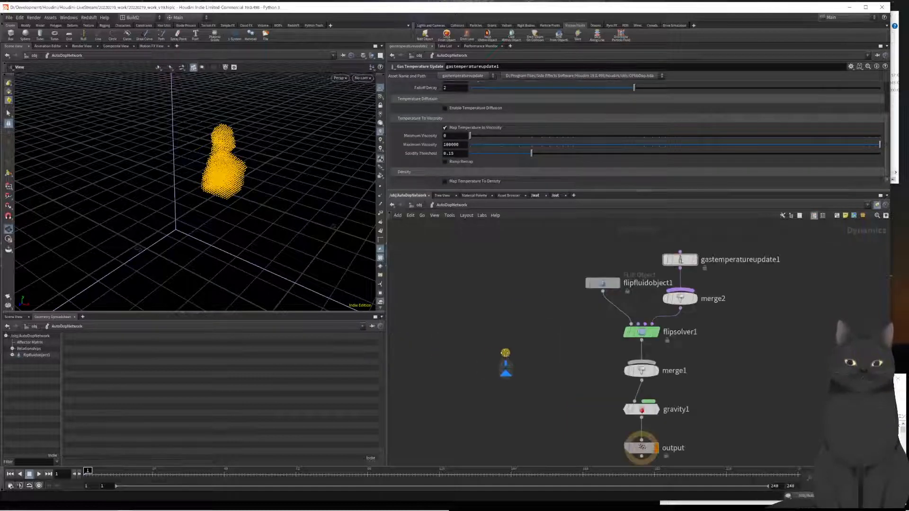
middle_drag(505, 353, 438, 342)
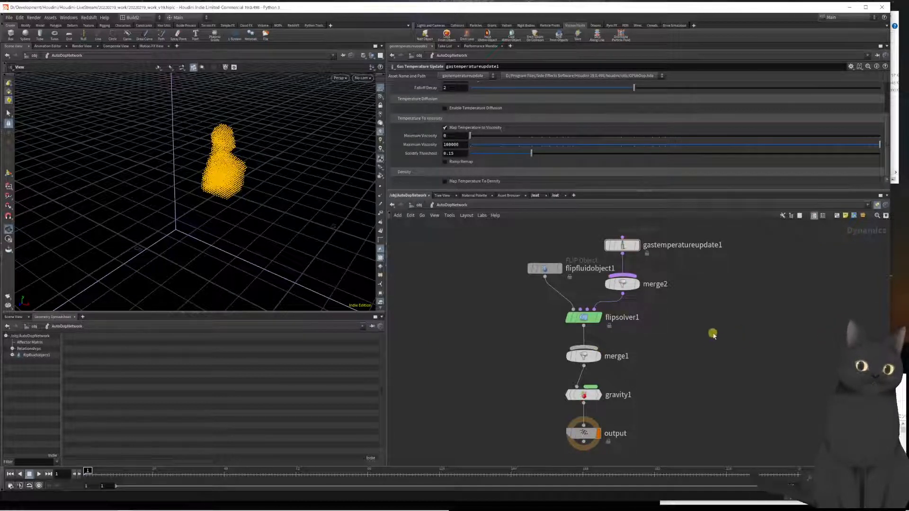
middle_drag(715, 308, 718, 325)
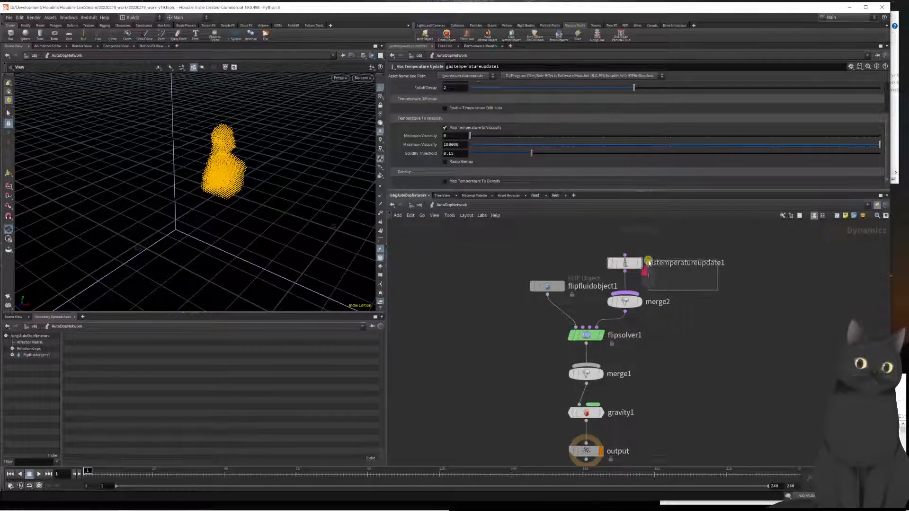
drag(698, 281, 613, 253)
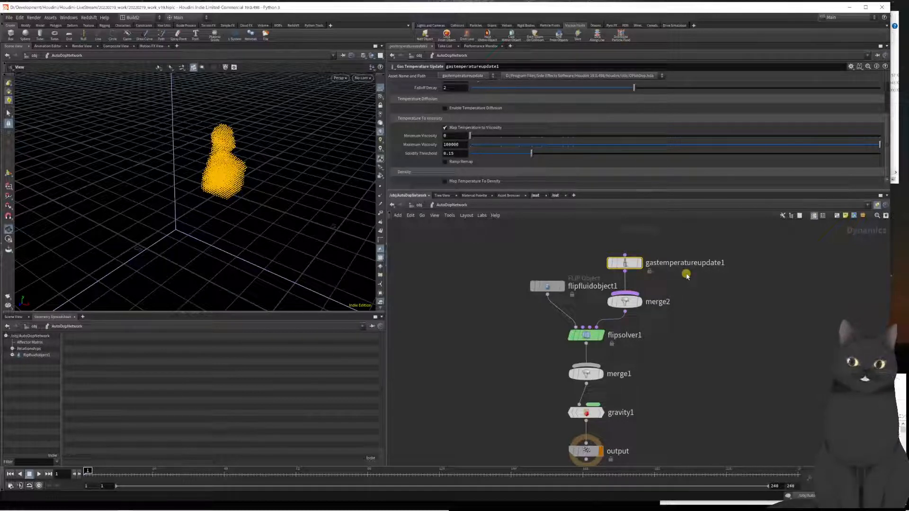
Review the cooling and temperature-to-viscosity parameters of the Gas Temperature Update node.
scroll(665, 178, up, 5)
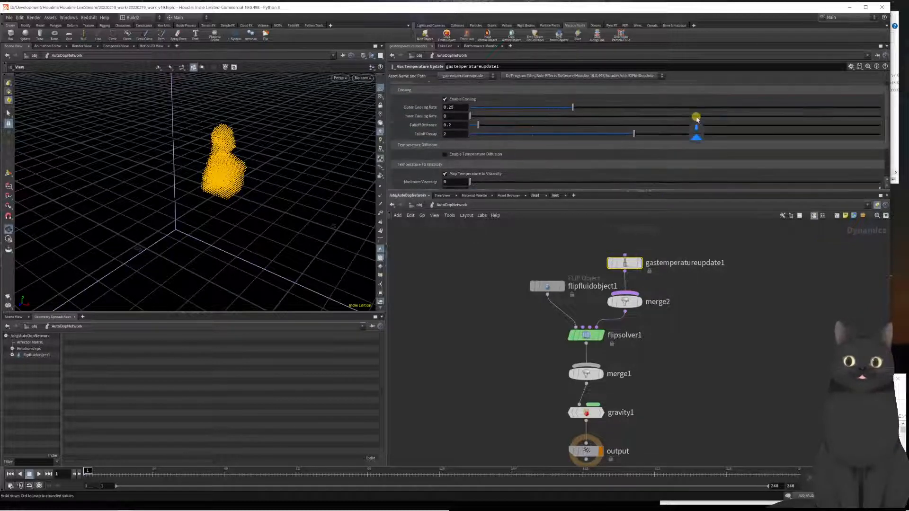
scroll(695, 120, down, 2)
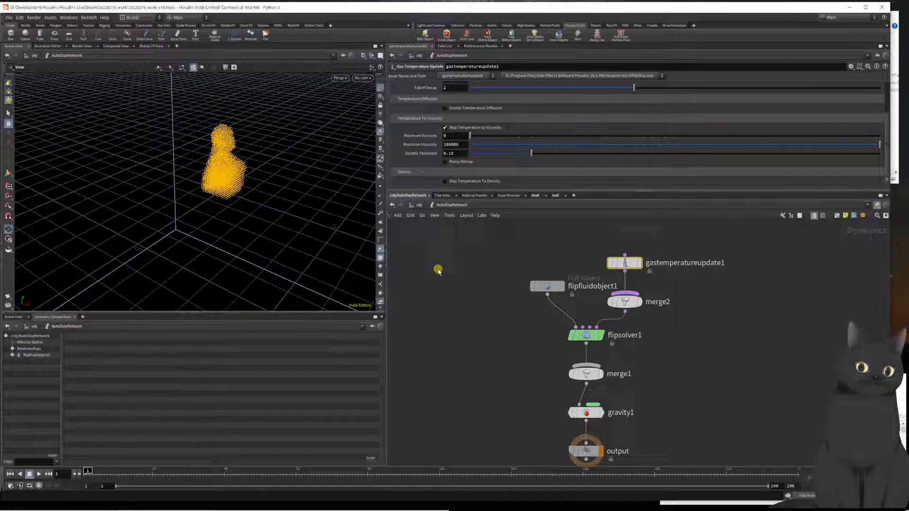
middle_drag(438, 270, 453, 281)
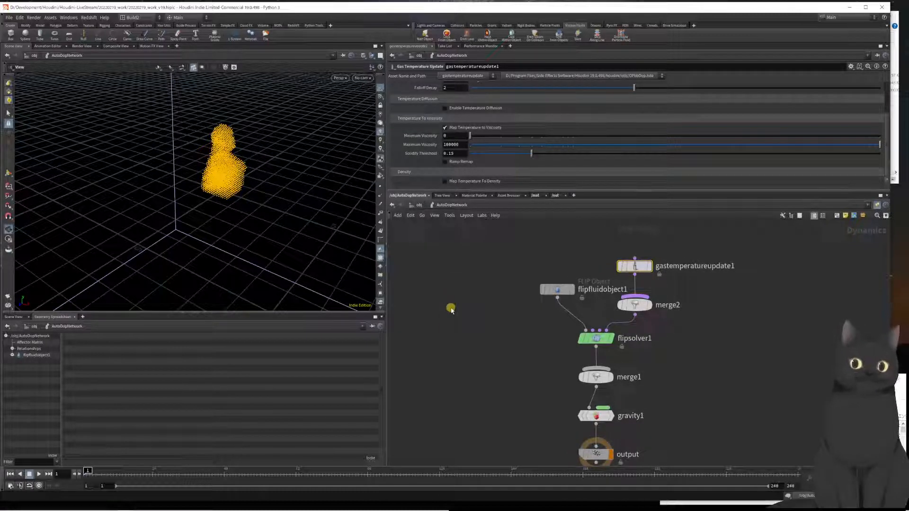
Play the melt simulation briefly from the first frame, then stop and rewind it.
key(ctrl+Left)
key(Up)
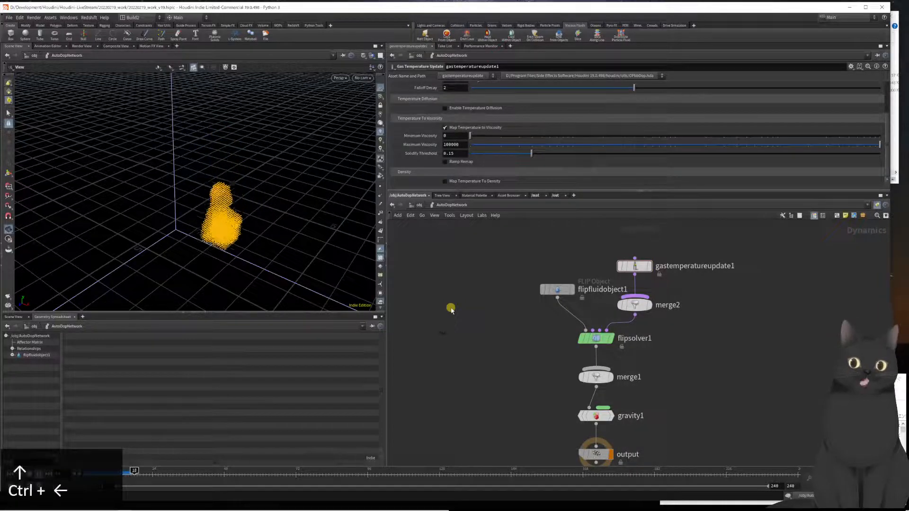
key(ctrl+Left)
key(ctrl+Left)
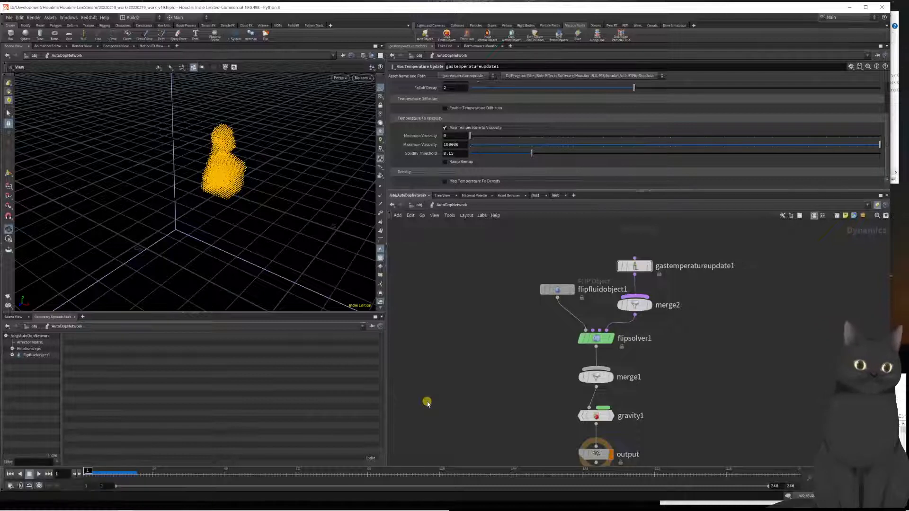
Add a Ground Plane node to the DOP network and connect its output to merge1.
key(Tab)
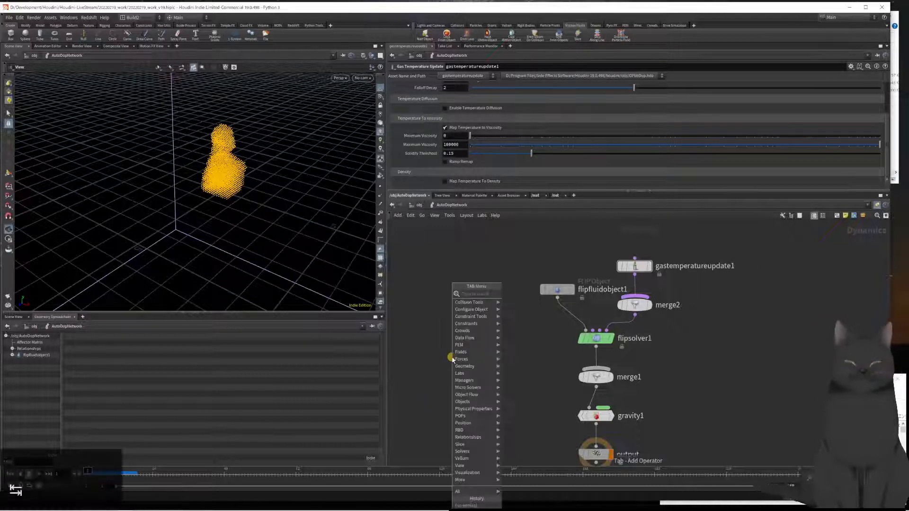
text(groun)
key(Return)
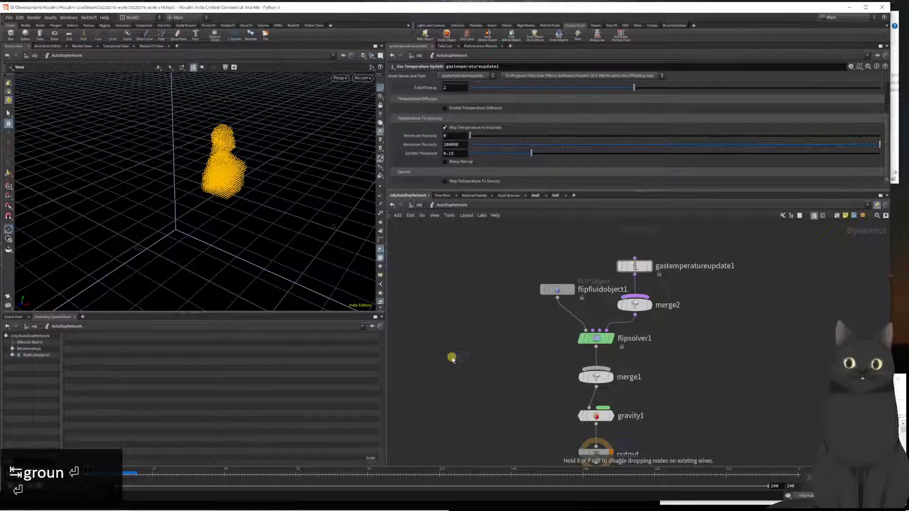
click(452, 359)
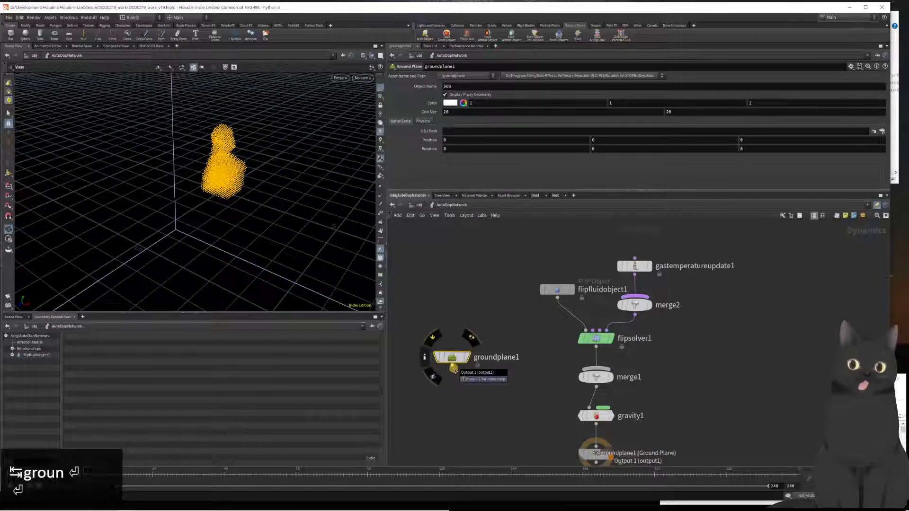
click(453, 368)
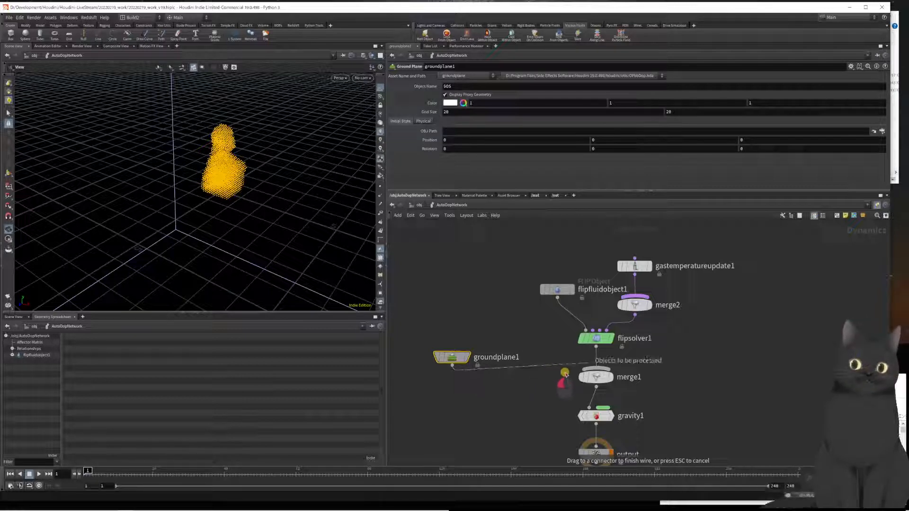
click(564, 373)
Reorder merge1's inputs so groundplane1 comes before flipsolver1, and move the ground plane node closer to the chain.
key(shift+r)
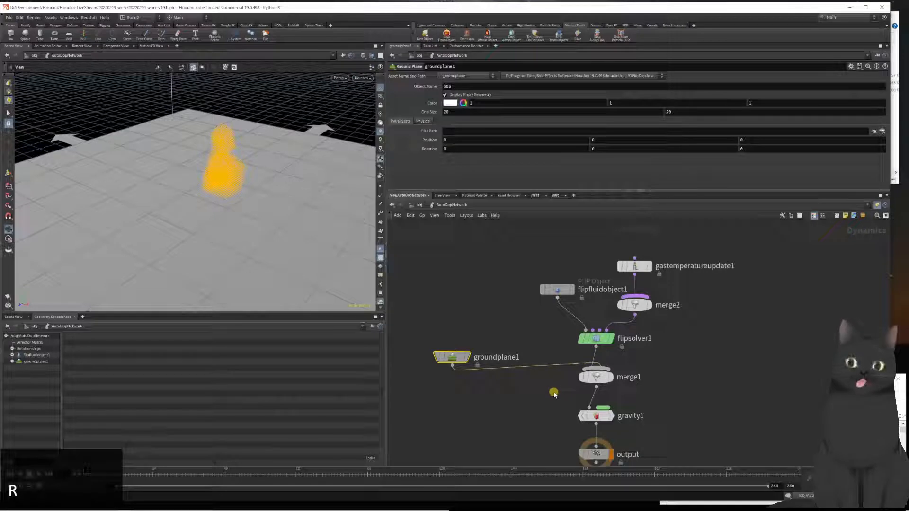
drag(552, 409, 644, 371)
key(shift+r)
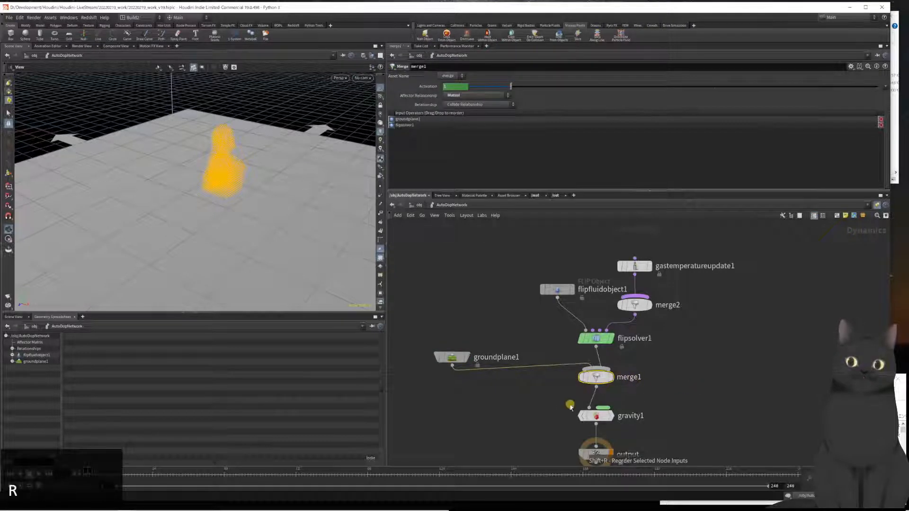
click(524, 410)
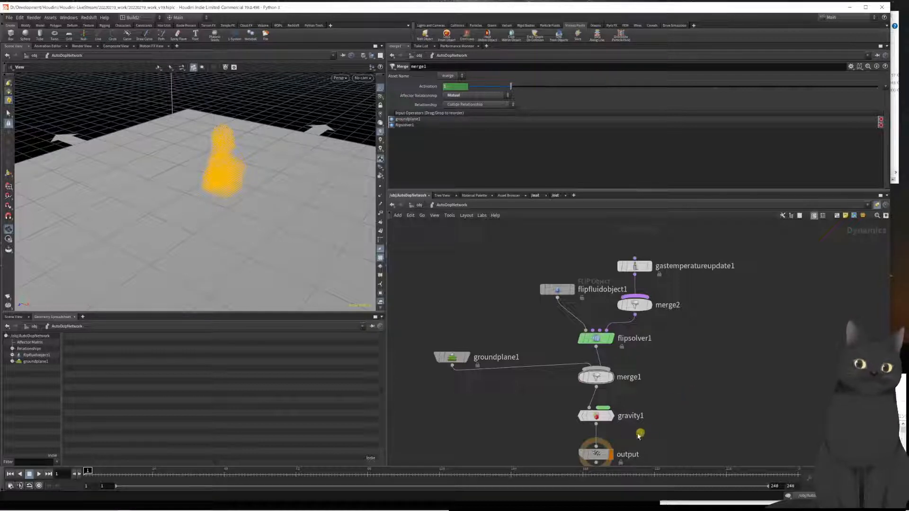
drag(450, 363, 481, 348)
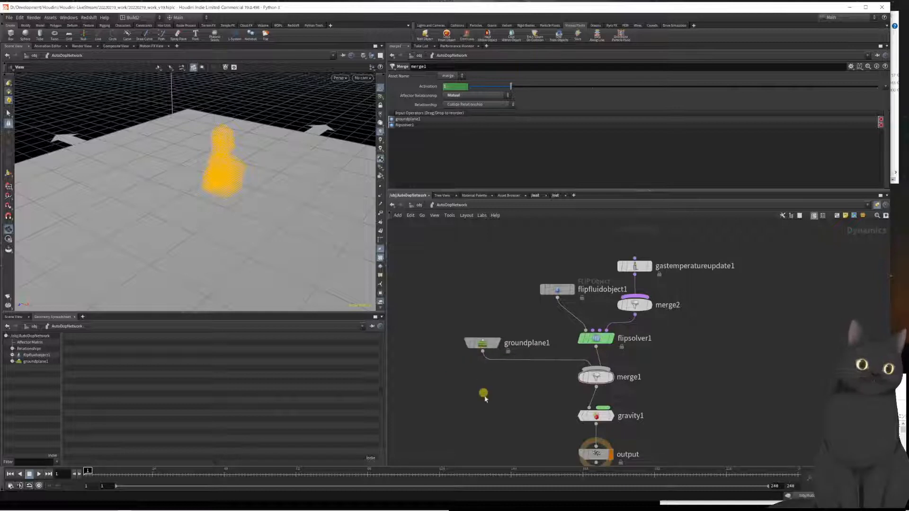
Play the simulation to check the fluid's collision with the ground plane, then rewind to the first frame.
middle_drag(497, 408, 502, 390)
key(Up)
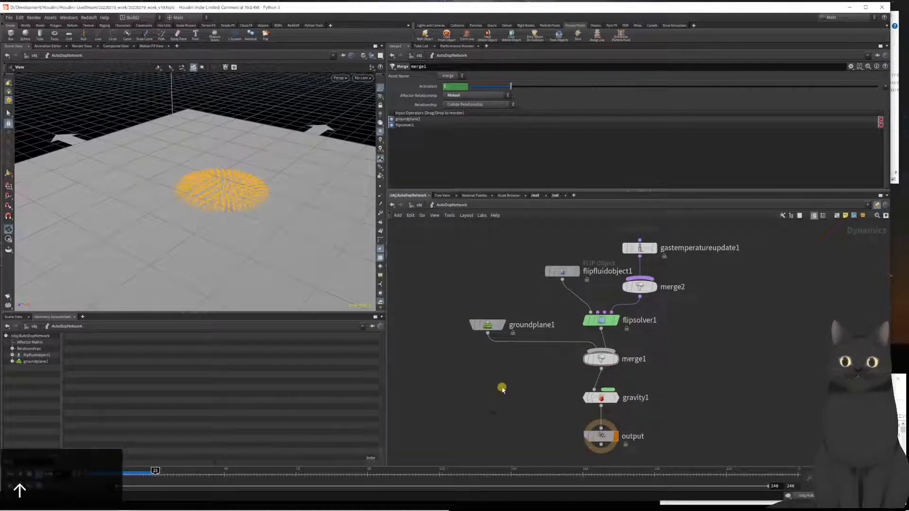
key(ctrl+Left)
key(ctrl+Left)
key(ctrl+Left)
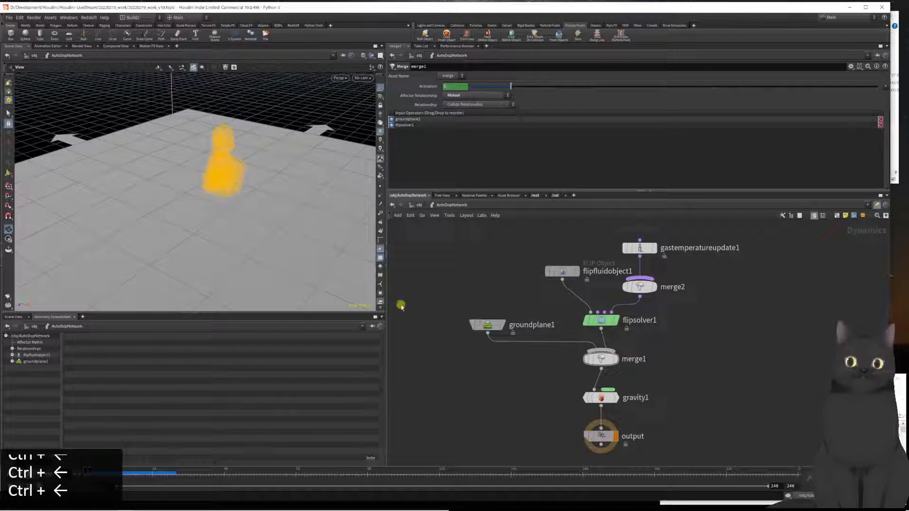
Replay the melt from a lower, closer viewing angle and step back to the first frame.
drag(189, 197, 242, 204)
drag(173, 218, 156, 205)
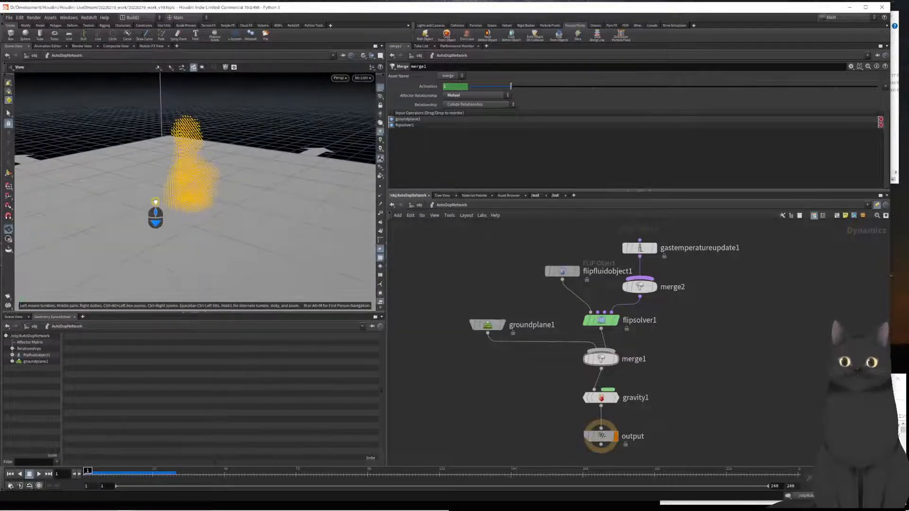
key(Up)
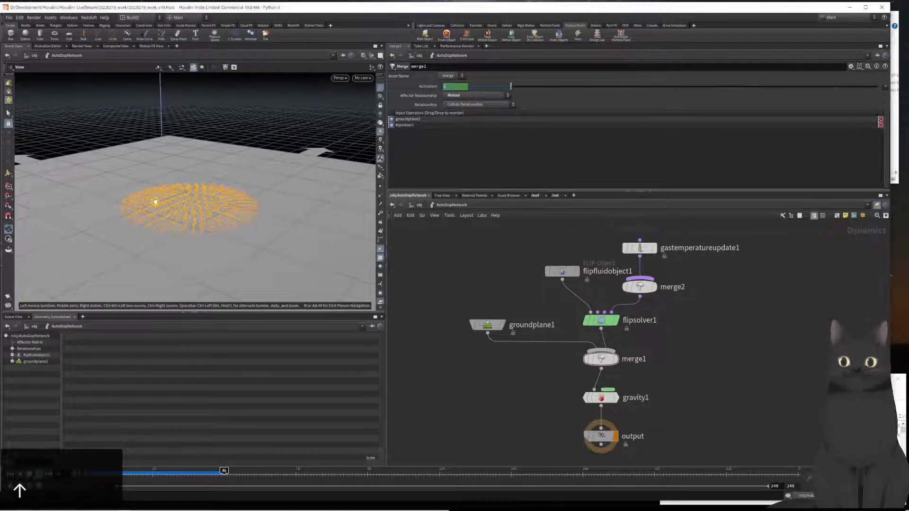
key(Left)
key(Left)
key(Left)
key(Left)
key(Left)
key(Left)
key(Left)
key(Left)
key(Left)
key(Left)
key(Left)
key(Left)
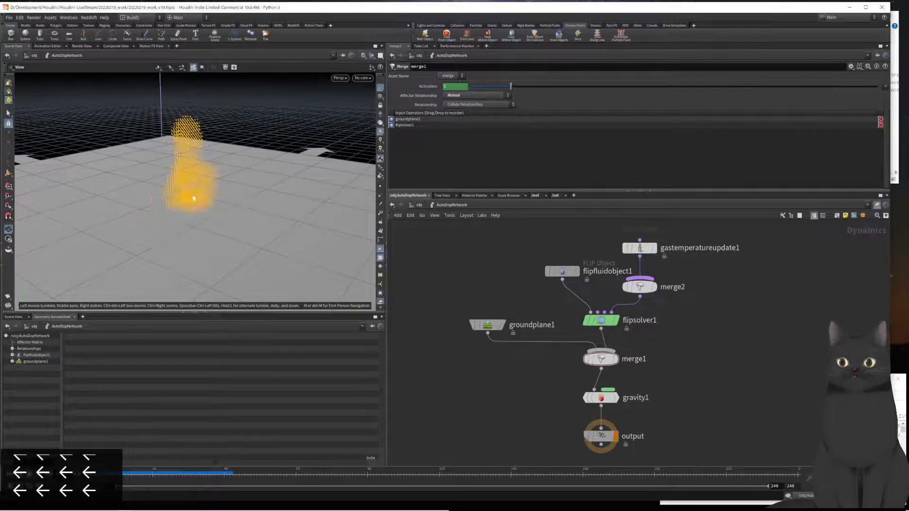
Turn on real-time playback, test it on the simulation and return to the first frame.
click(95, 487)
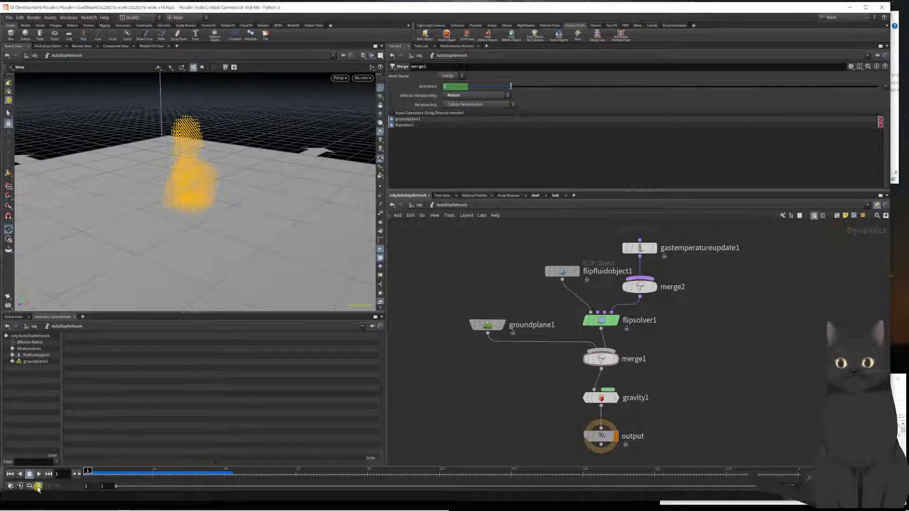
key(Up)
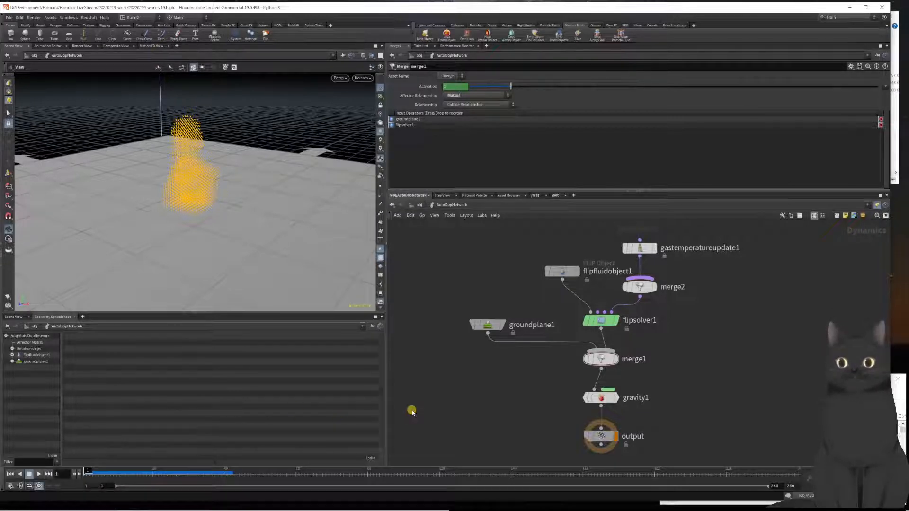
key(Up)
key(ctrl+Left)
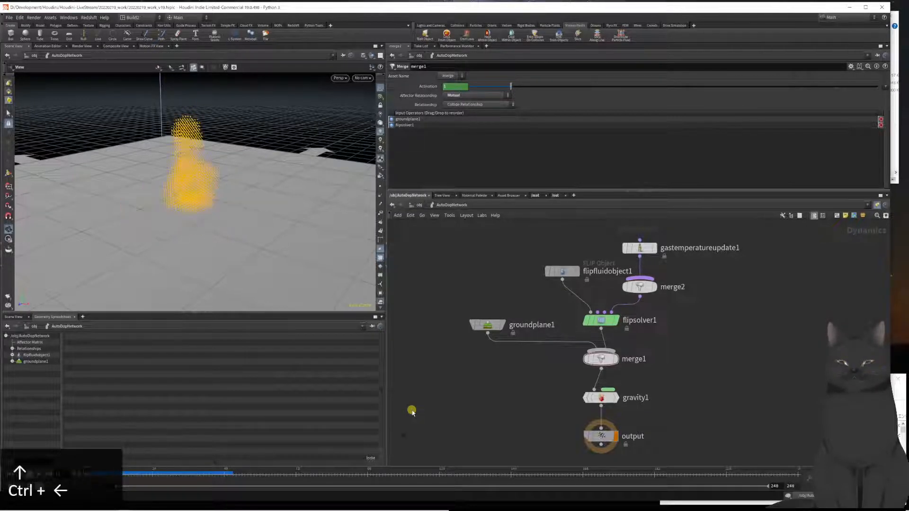
key(ctrl+Left)
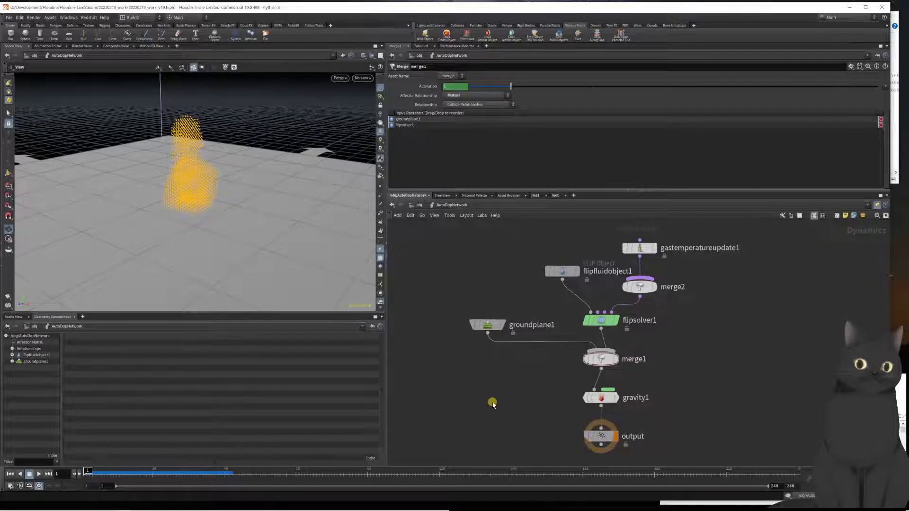
Leave the DOP network for the object level and open the geo1 geometry network.
key(u)
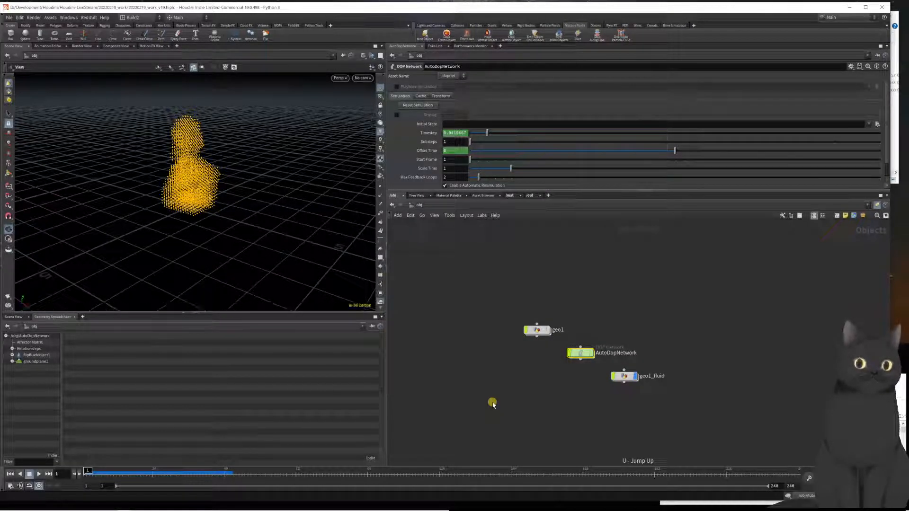
double_click(538, 330)
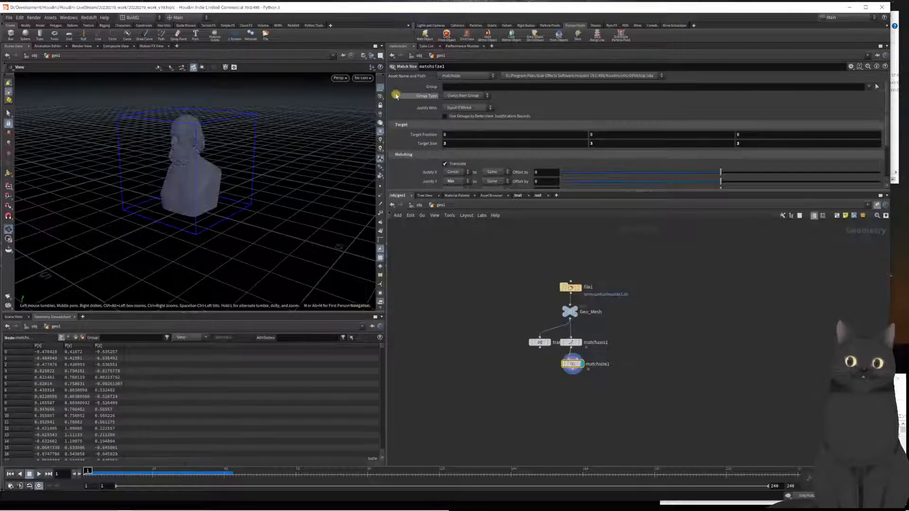
click(371, 55)
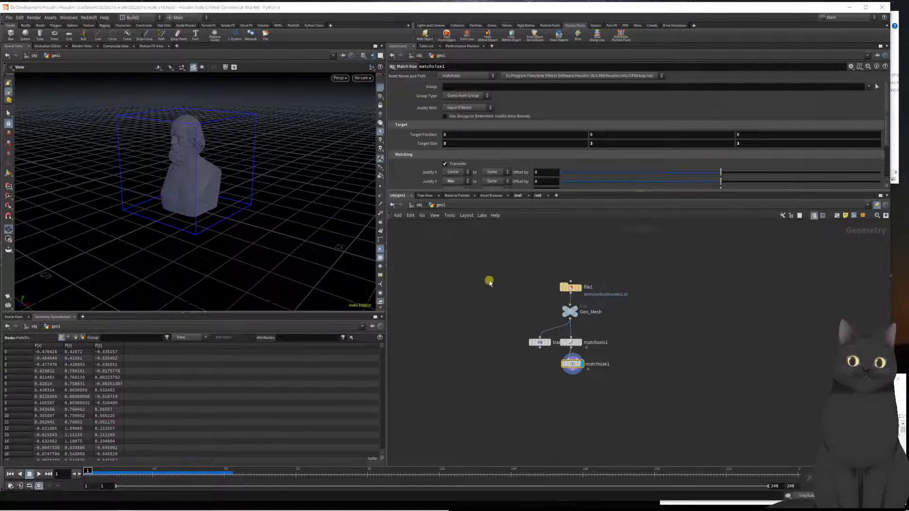
middle_drag(475, 357, 438, 284)
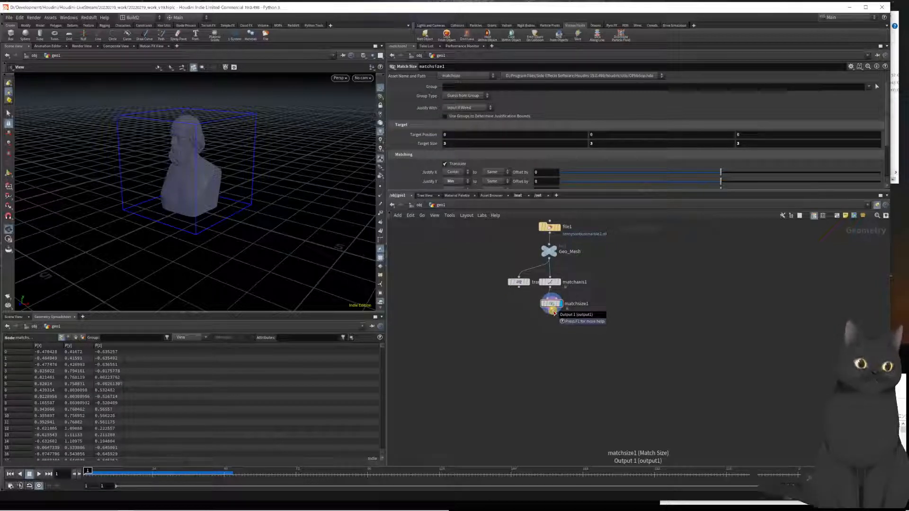
Add a Points from Volume node below matchsize1, feed it the matchsize1 output and display its result.
key(Tab)
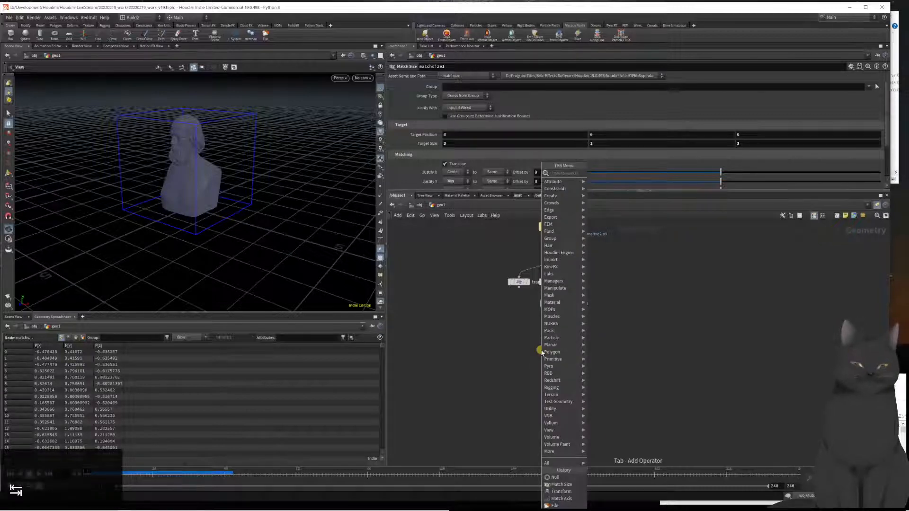
text(pointf)
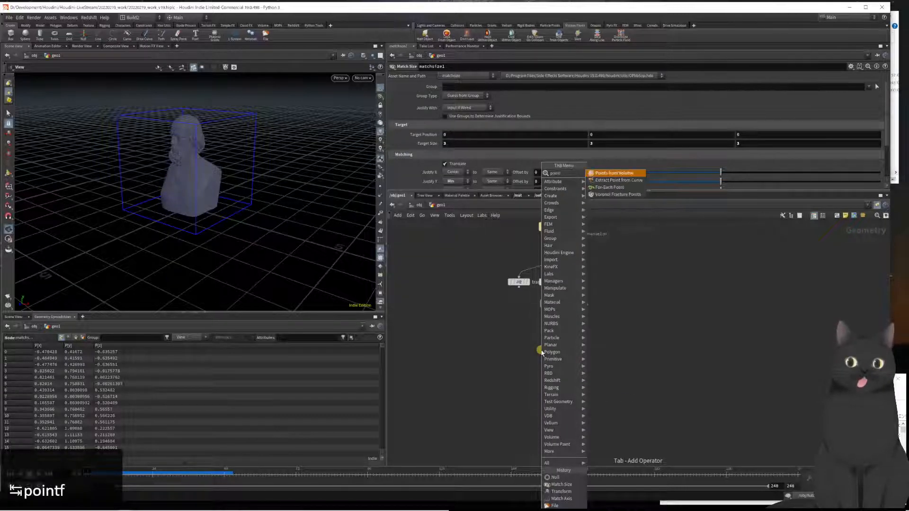
text(v)
key(Return)
key(Return)
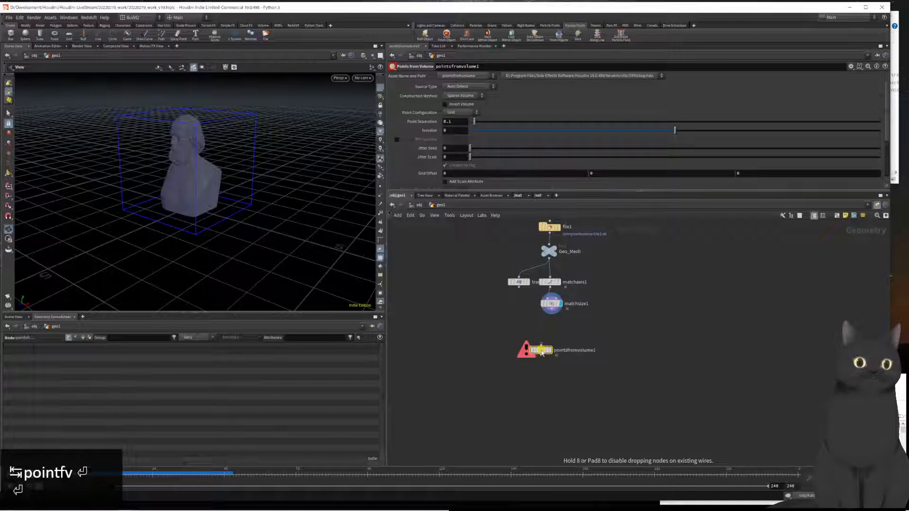
click(542, 352)
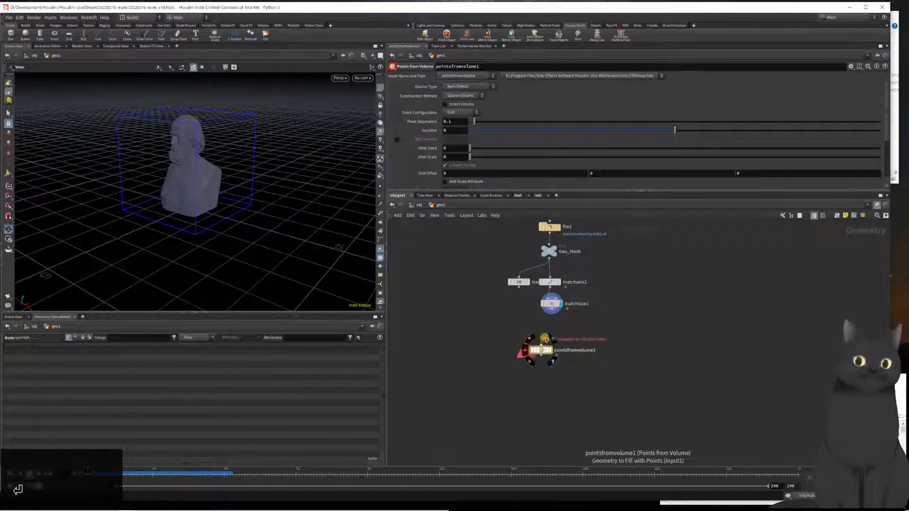
drag(551, 314, 541, 348)
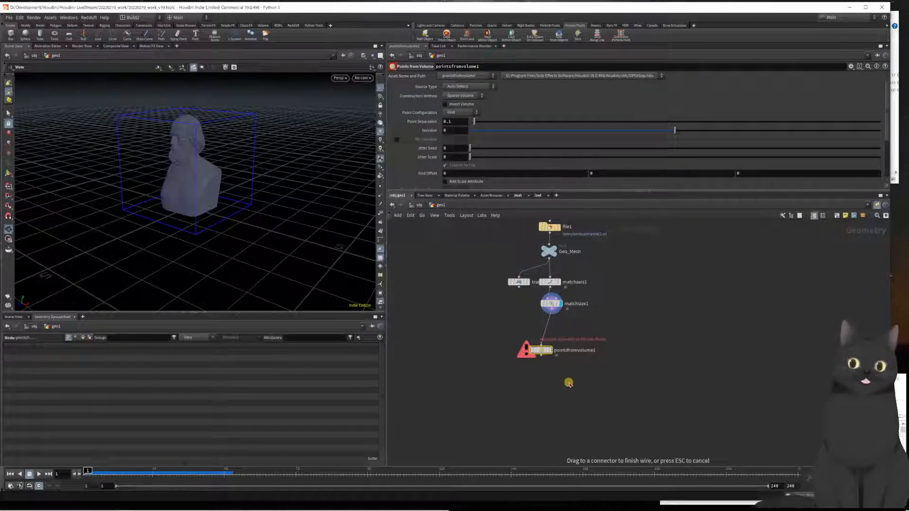
drag(572, 382, 503, 352)
key(r)
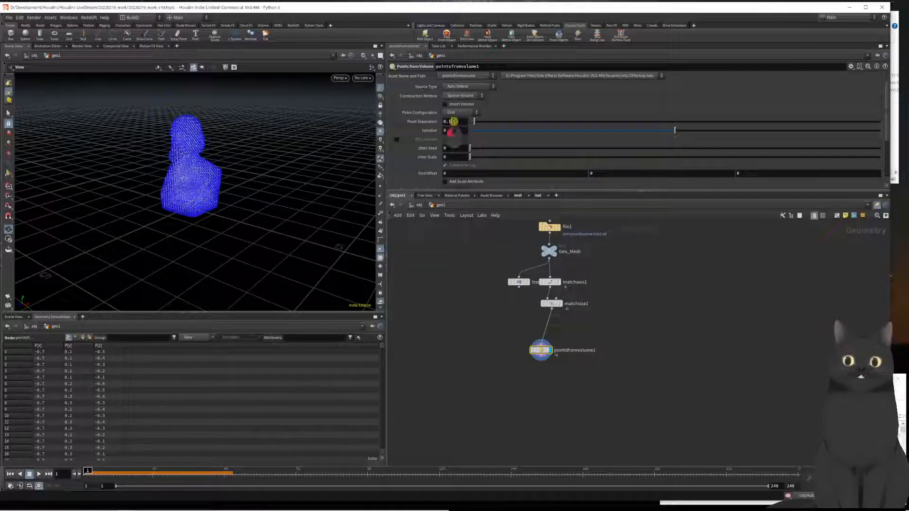
Set the Points from Volume node's point separation to 0.01.
click(454, 121)
key(Left)
text(0)
key(Return)
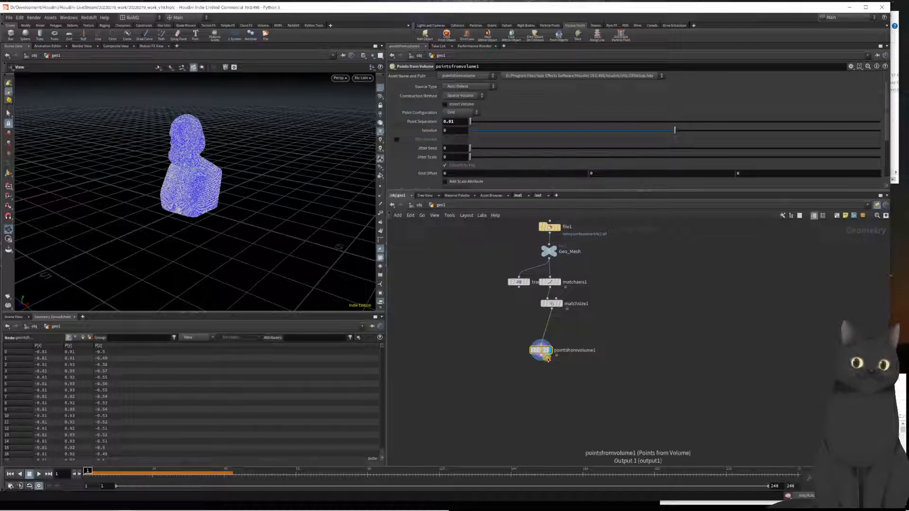
Append a Null node to the output of the Points from Volume node.
click(542, 356)
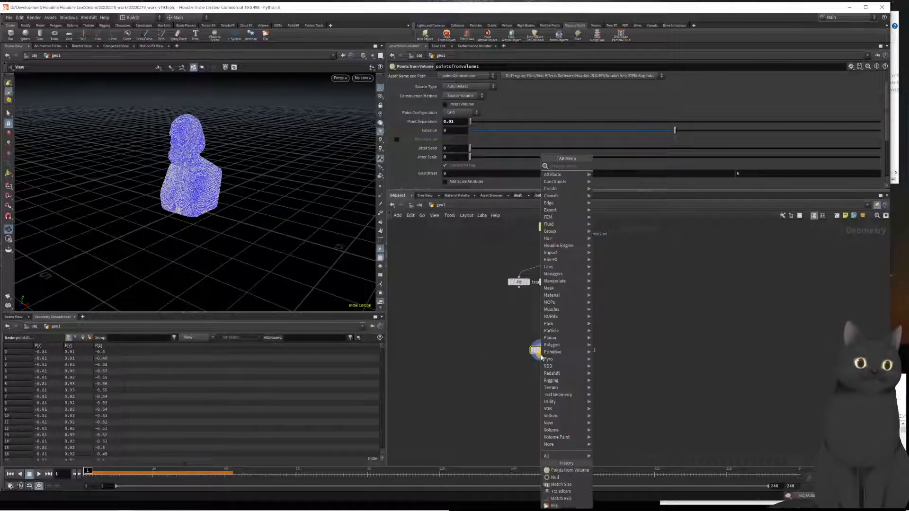
text(nu)
key(Return)
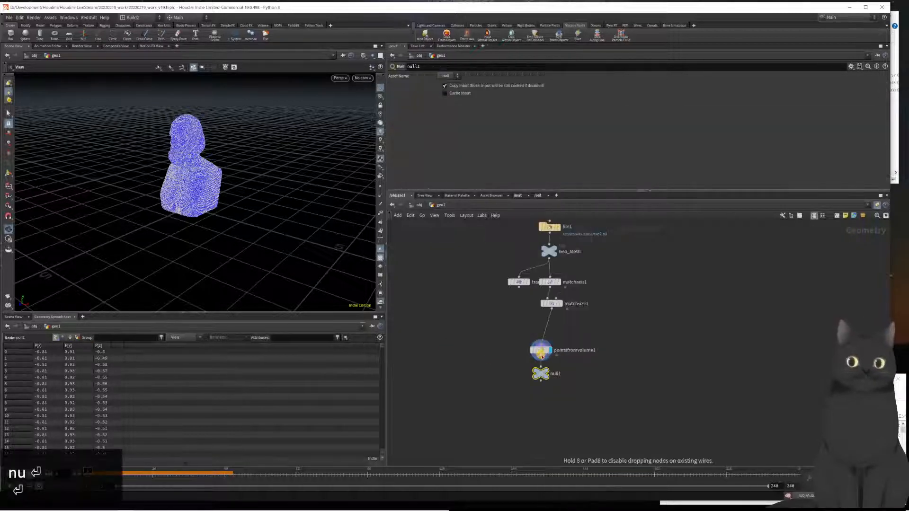
Display the output of null1 and set the viewport background's color scheme to Light.
key(r)
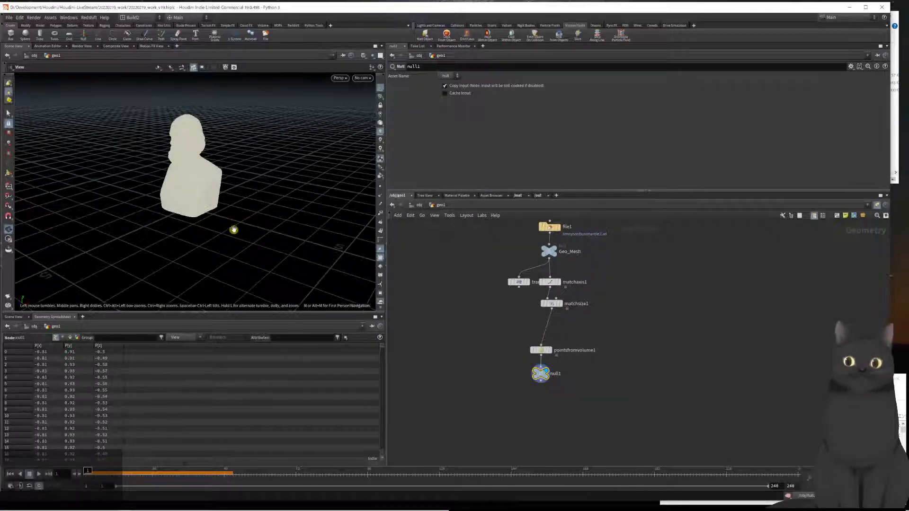
key(d)
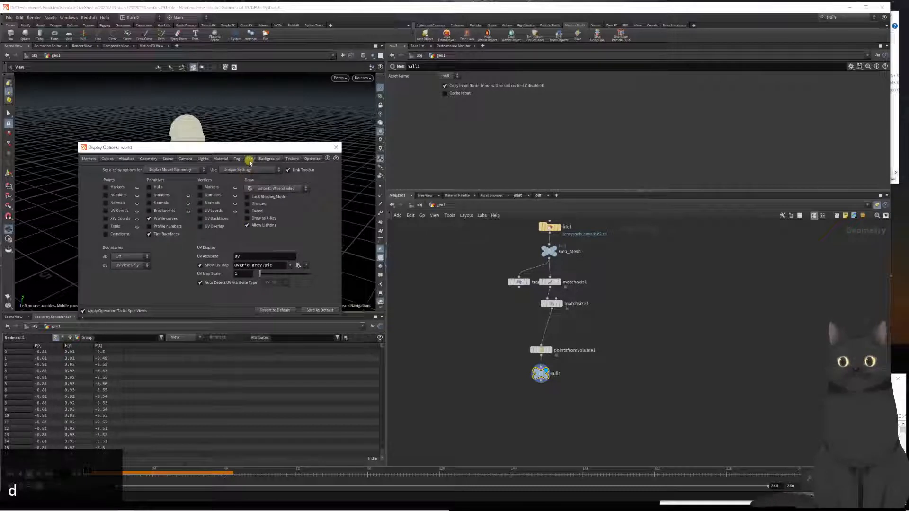
click(269, 159)
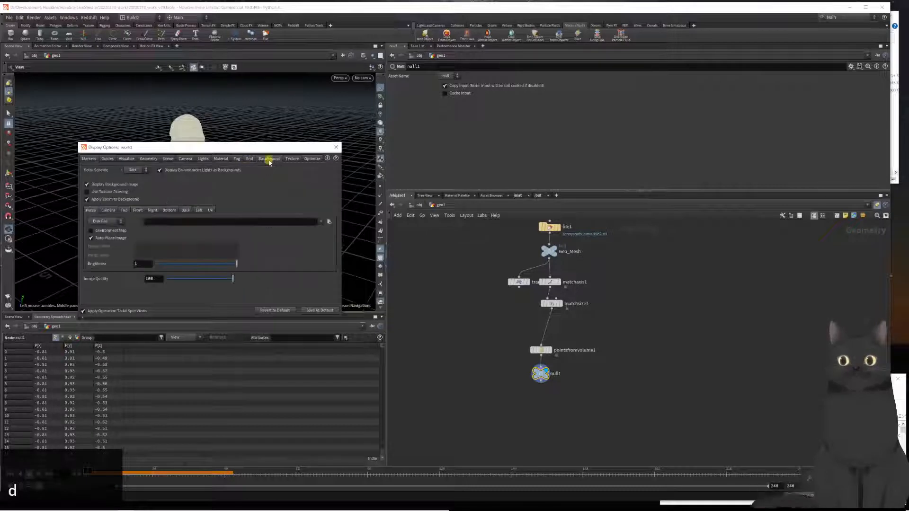
click(132, 170)
click(131, 177)
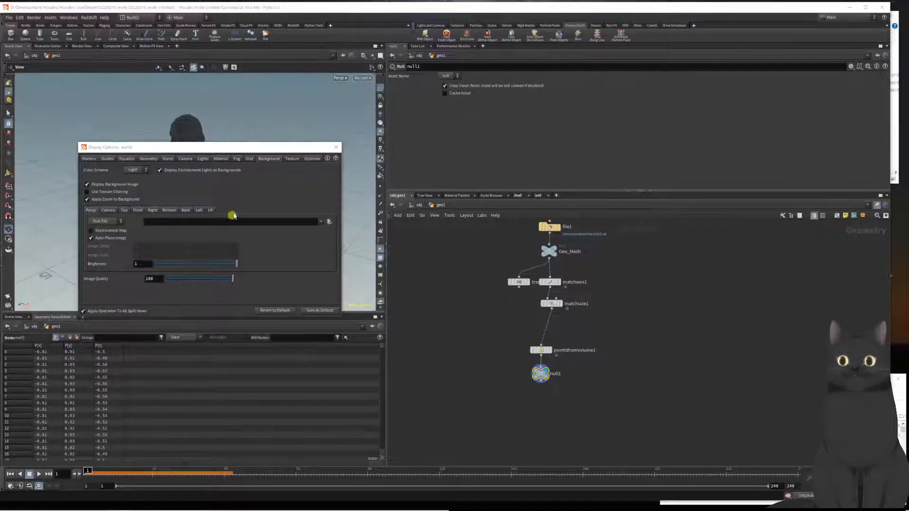
click(336, 147)
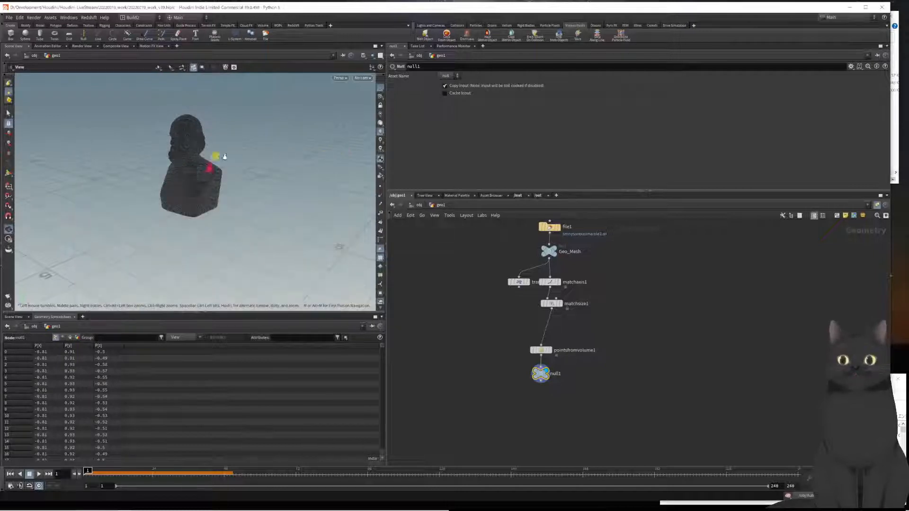
Set the point separation of the Points from Volume node to 0.04.
right_drag(219, 156, 294, 171)
drag(294, 171, 270, 209)
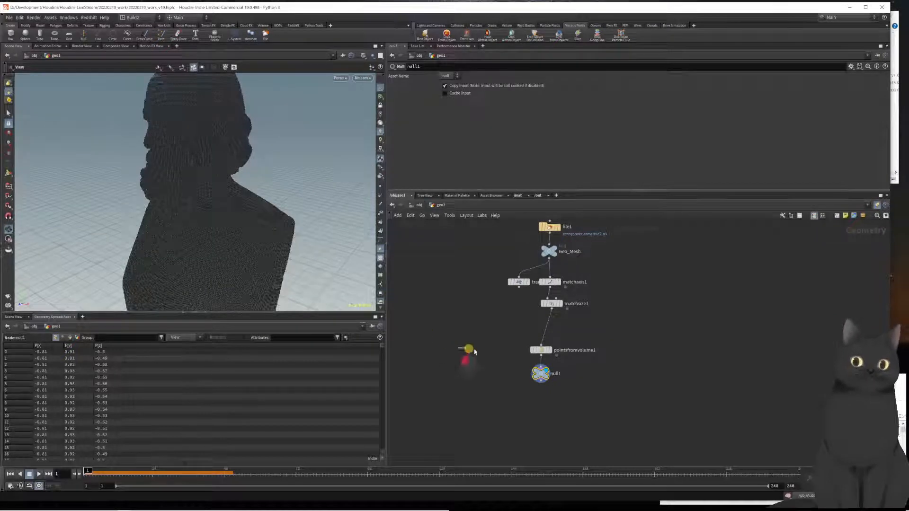
click(541, 350)
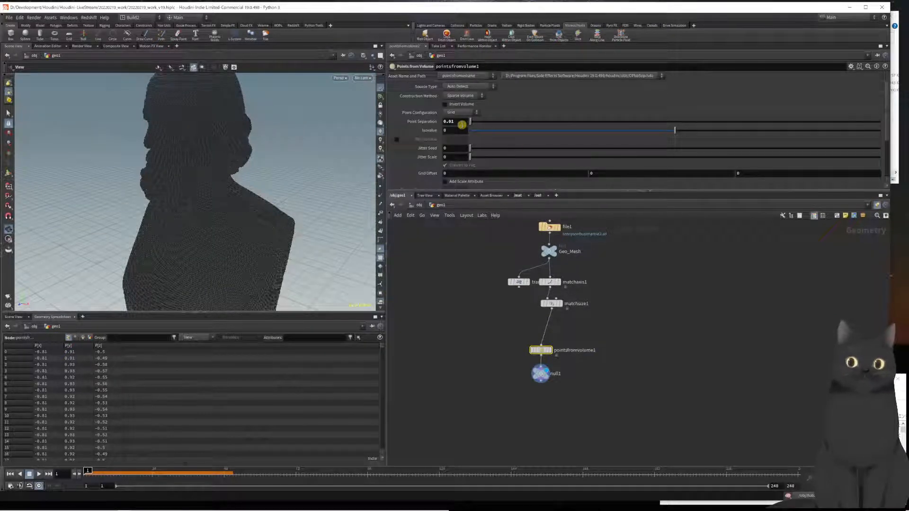
click(461, 123)
key(BackSpace)
text(4)
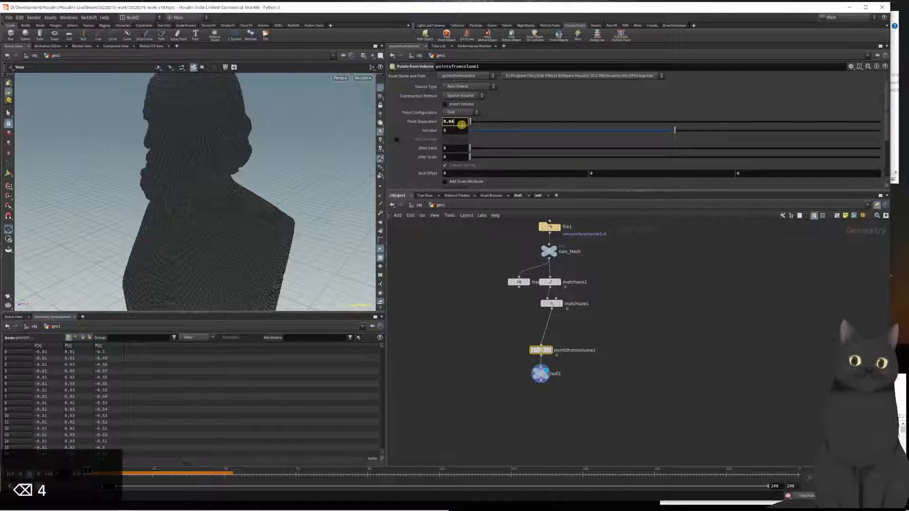
key(Return)
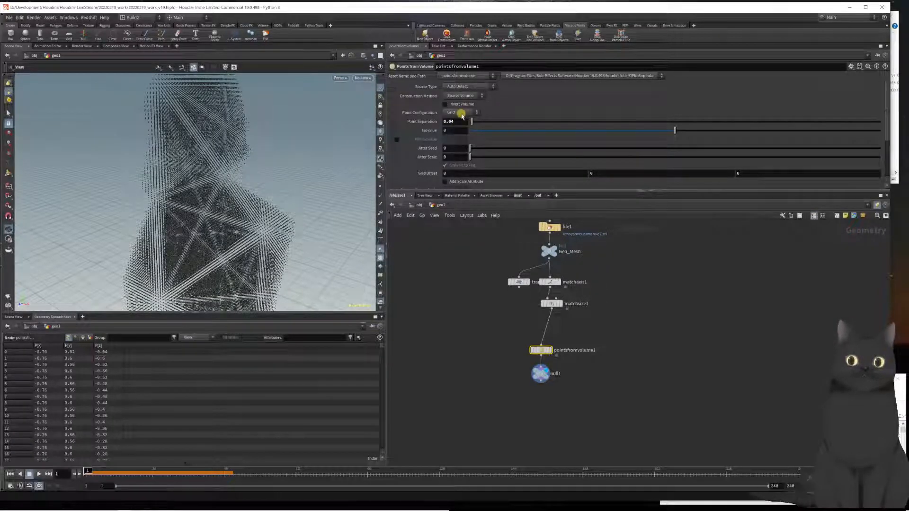
Switch the Points from Volume node's point configuration to Tetrahedral.
click(461, 113)
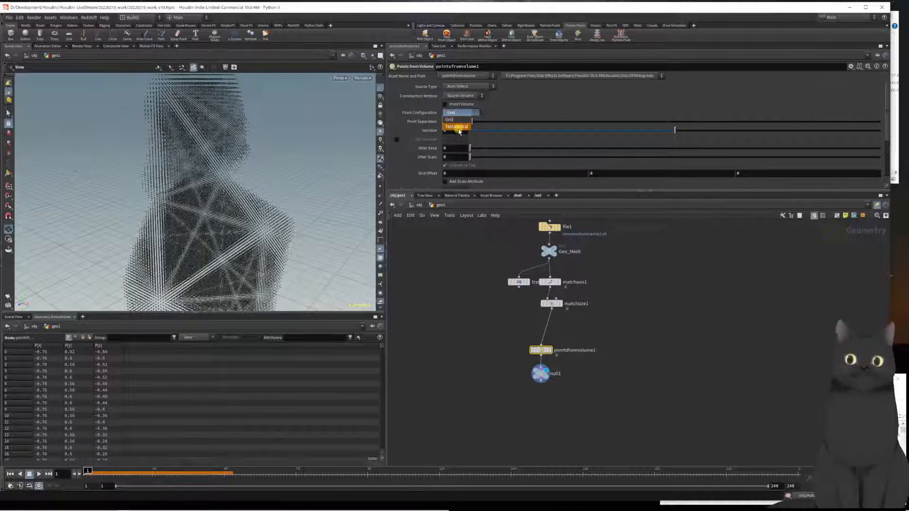
click(458, 127)
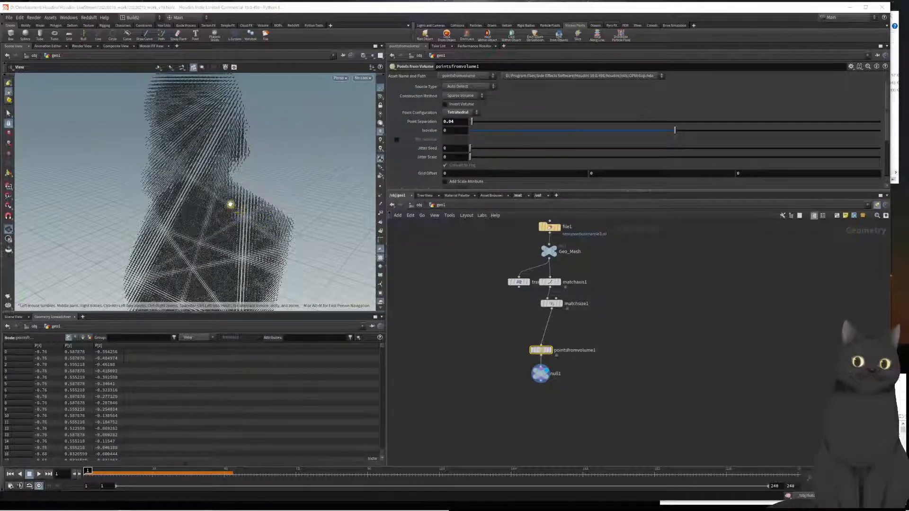
mouse_move(230, 204)
mouse_down()
mouse_move(258, 203)
mouse_move(237, 195)
mouse_up()
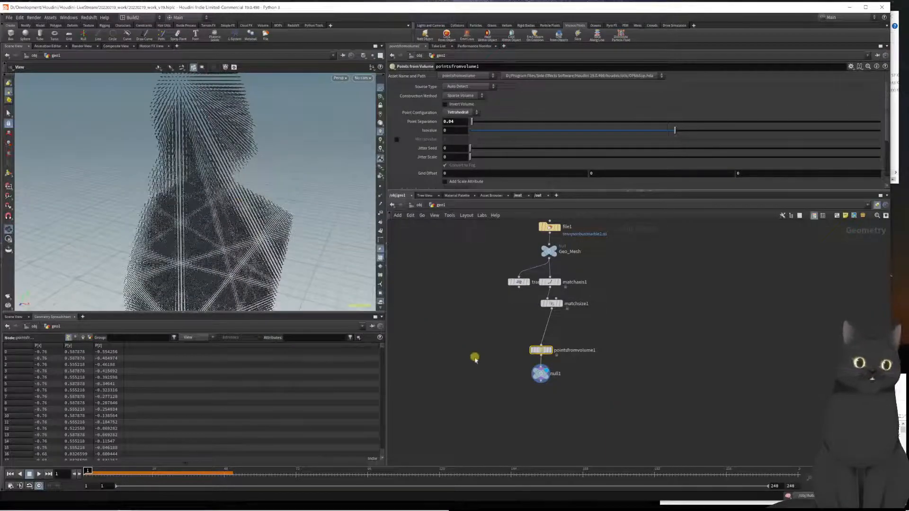
Add a Pyro Source Spread node below null1, feed it the null1 output and display its result.
middle_drag(414, 362, 444, 325)
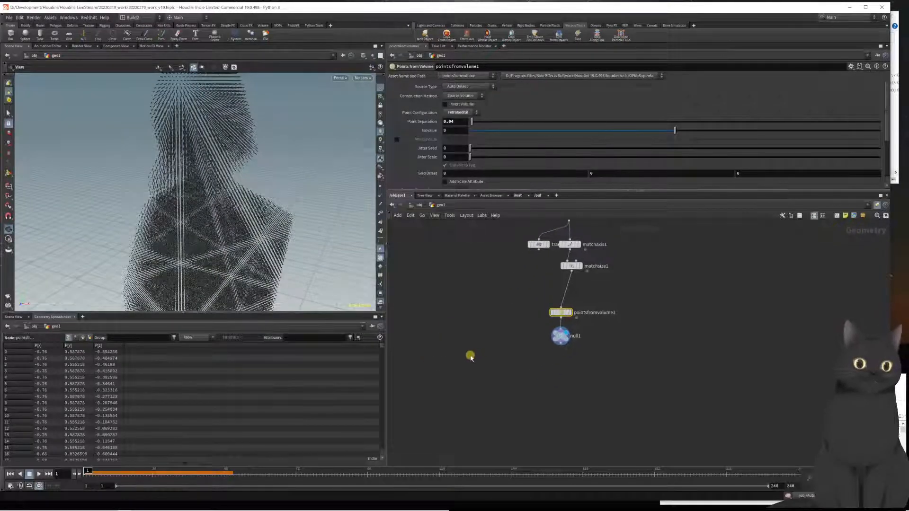
scroll(503, 354, up, 3)
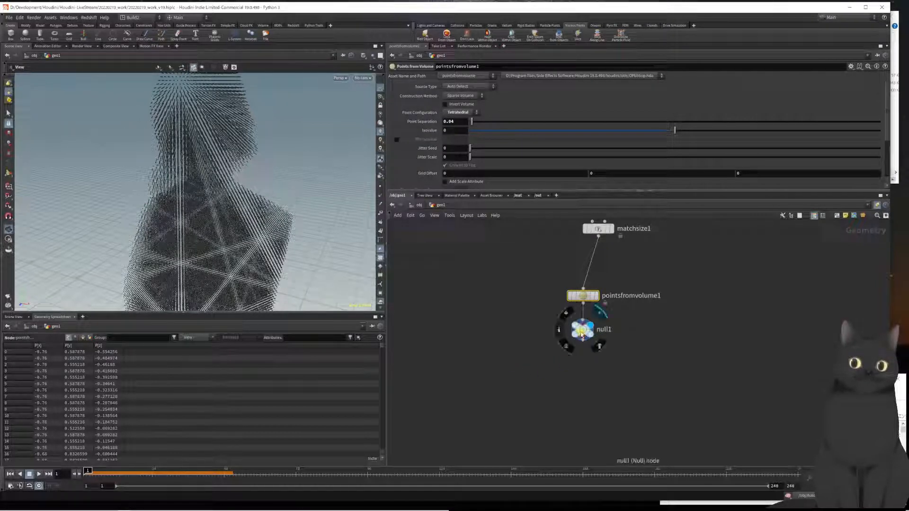
key(Tab)
text(pyrosou)
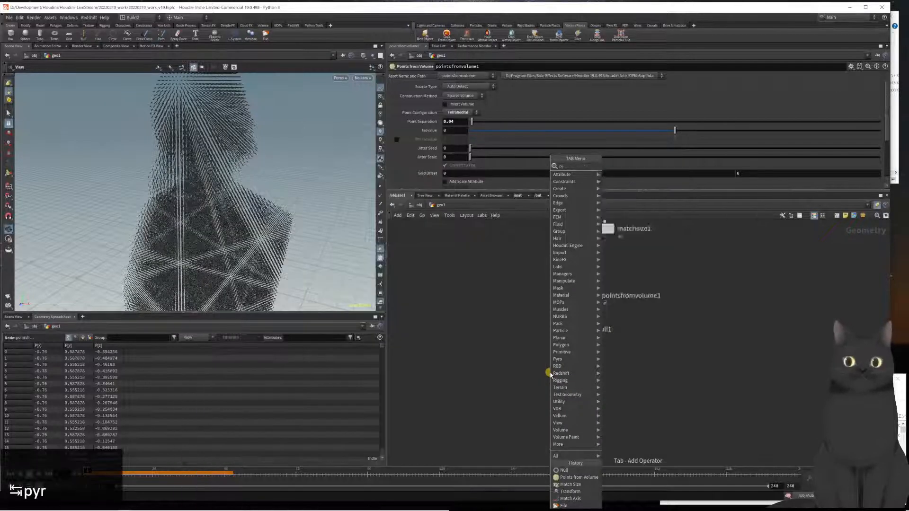
text(s)
key(Return)
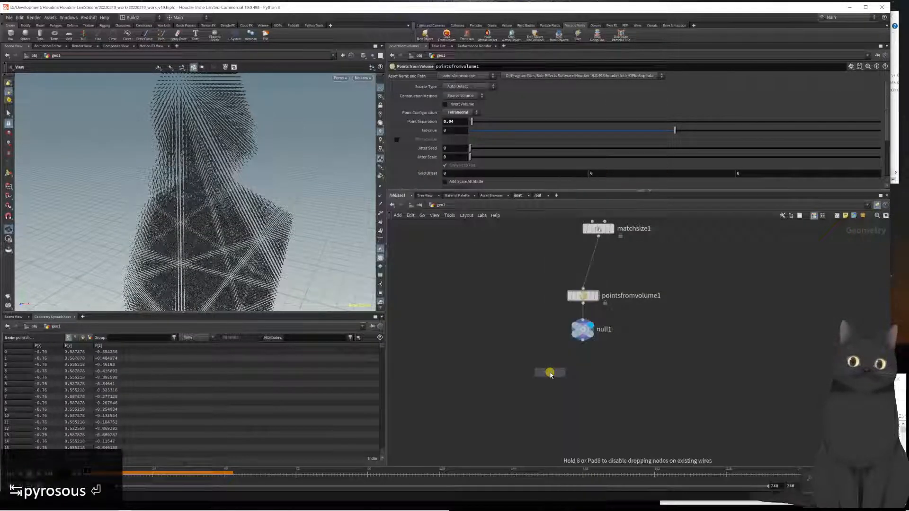
key(Return)
drag(550, 363, 537, 336)
key(r)
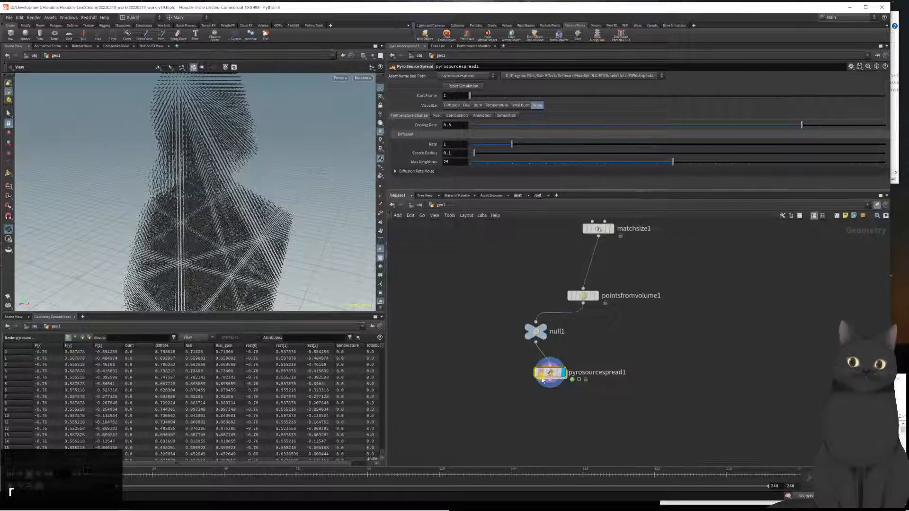
drag(542, 379, 533, 405)
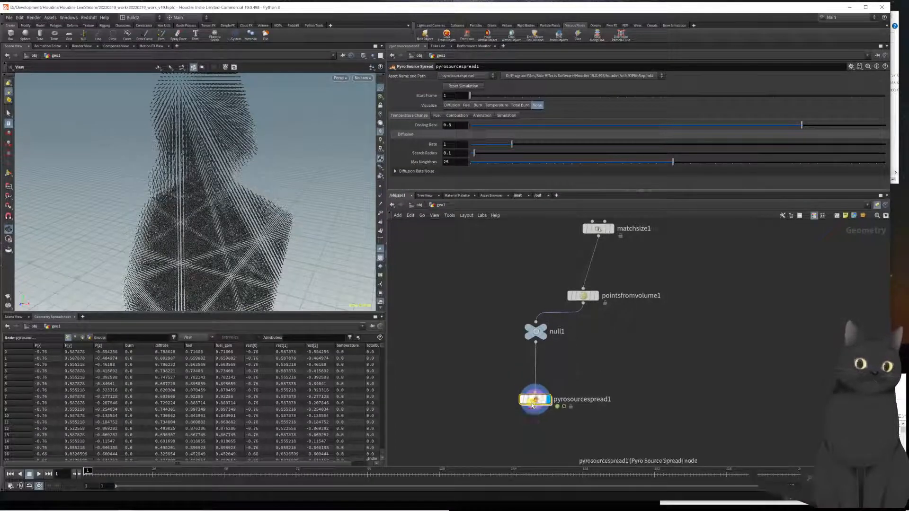
Insert a Group node on the wire between null1 and the Pyro Source Spread node.
key(Tab)
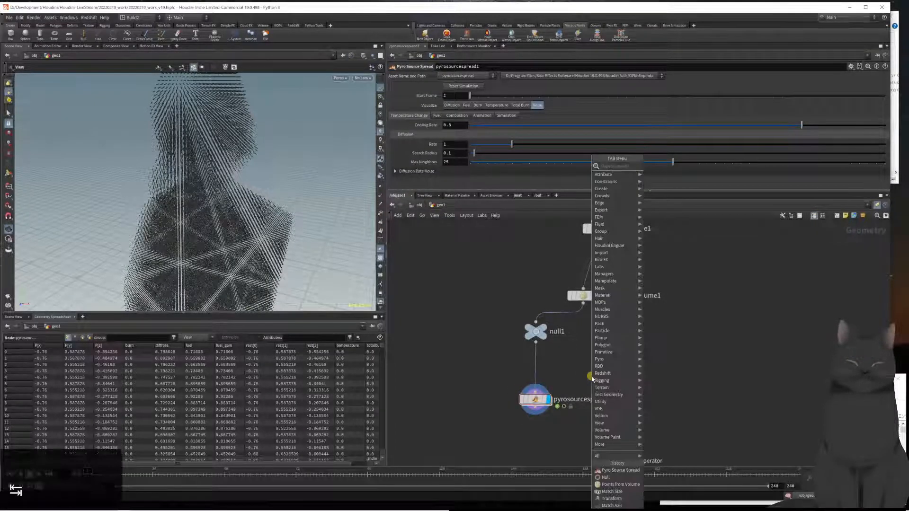
text(gru)
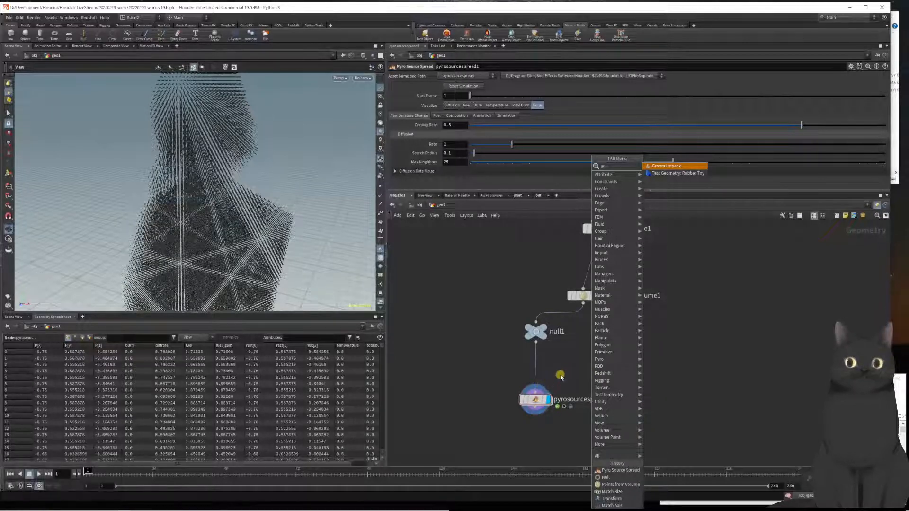
key(Escape)
key(Tab)
text(group)
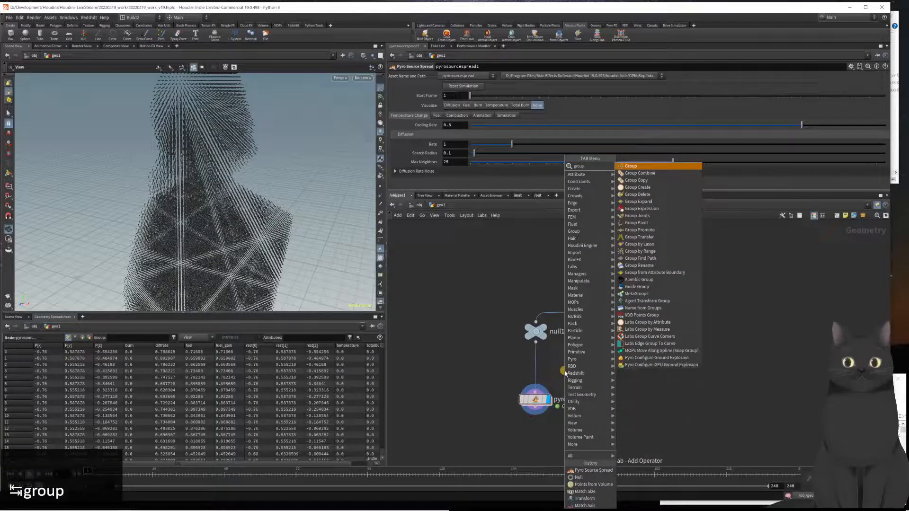
key(Return)
key(Return)
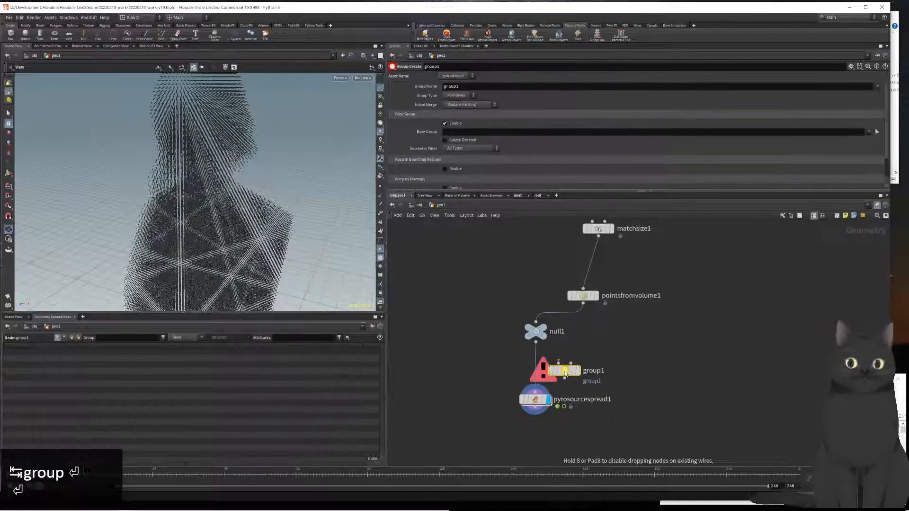
click(539, 369)
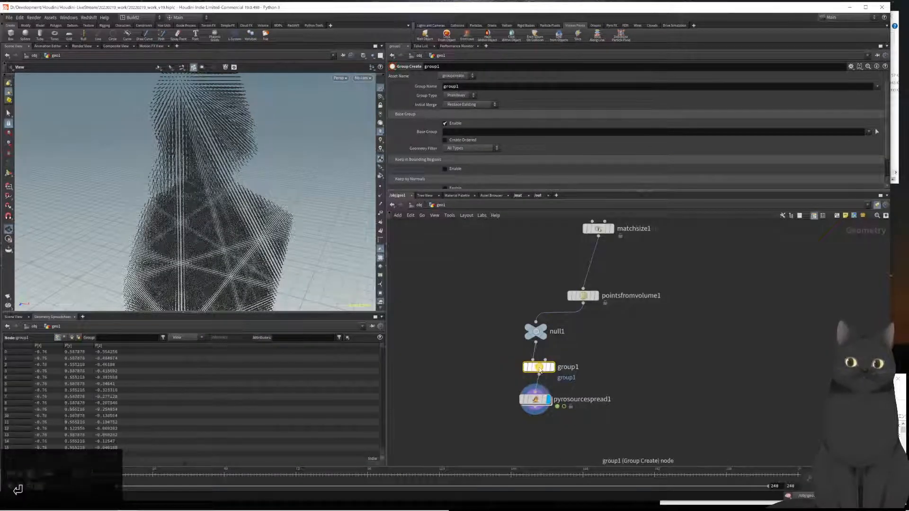
Set the Group node's type to Points and name the group start.
click(458, 95)
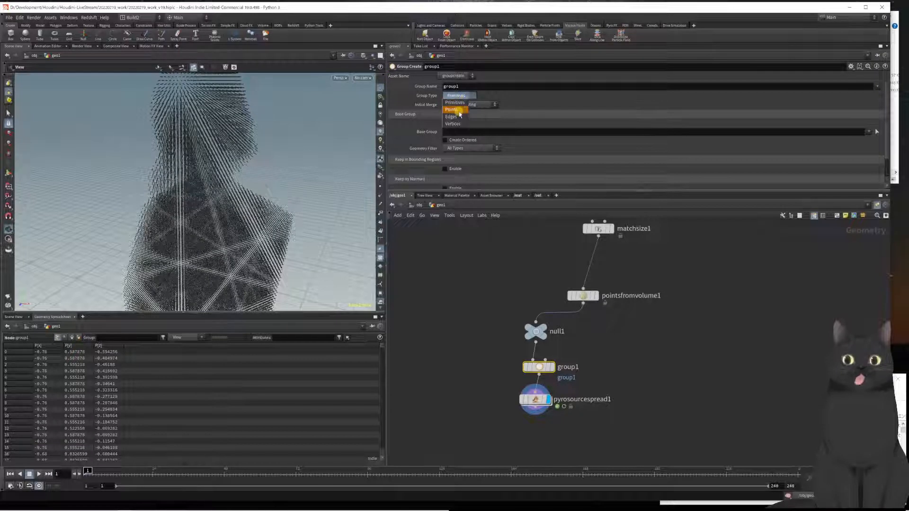
click(459, 110)
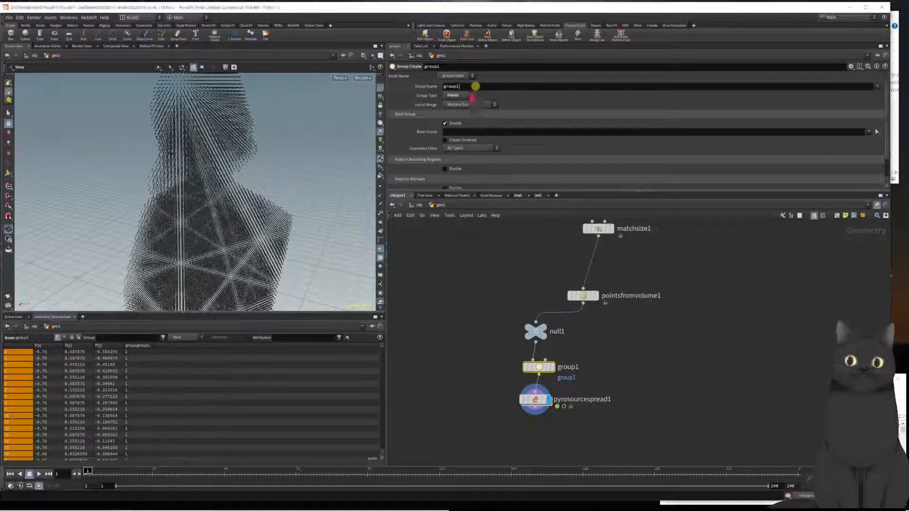
double_click(447, 87)
text(start)
key(Return)
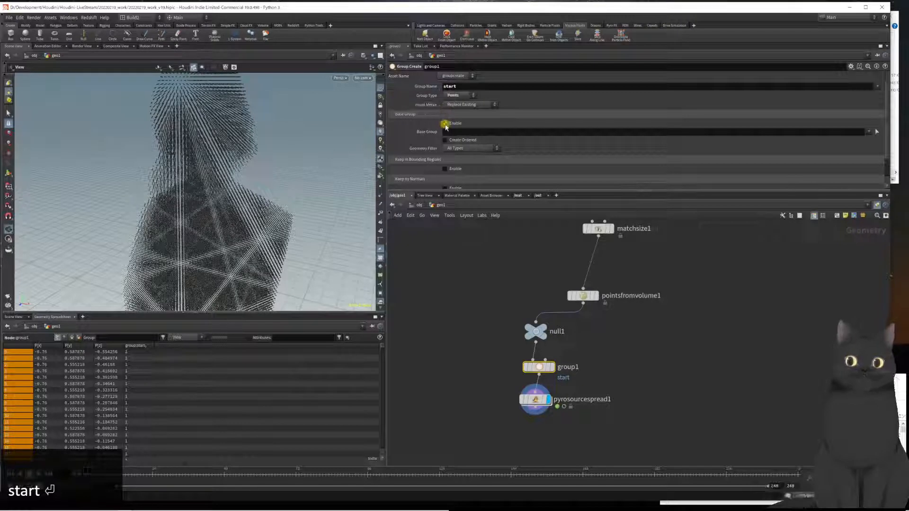
Turn off the Group node's base group and enable keeping points in a bounding region of type Bounding Sphere.
click(443, 123)
click(443, 144)
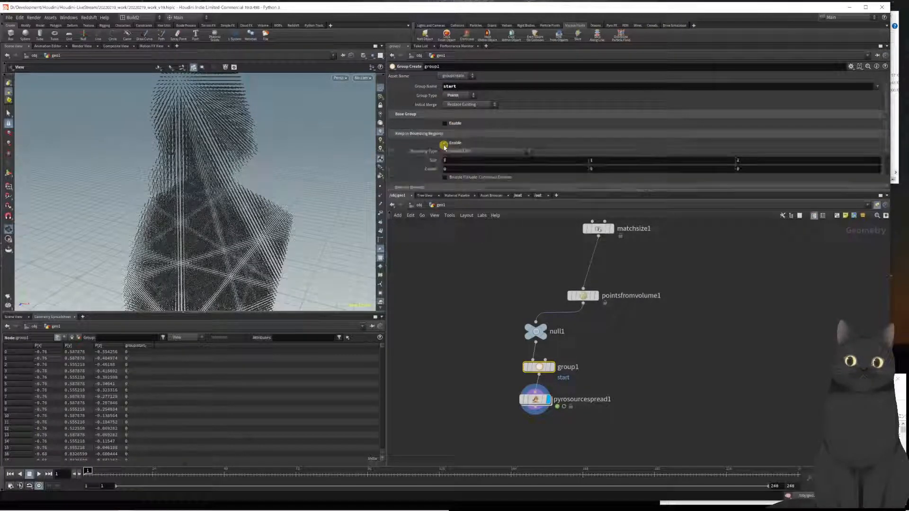
click(490, 152)
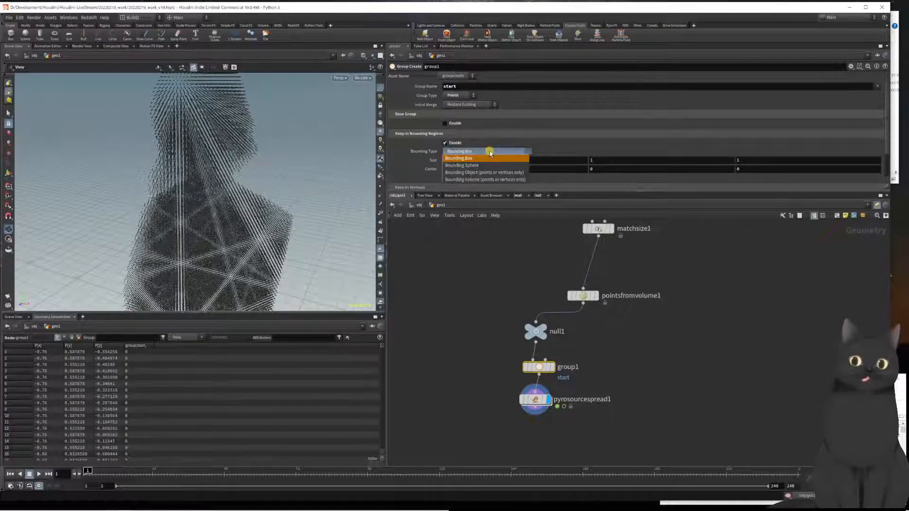
click(487, 165)
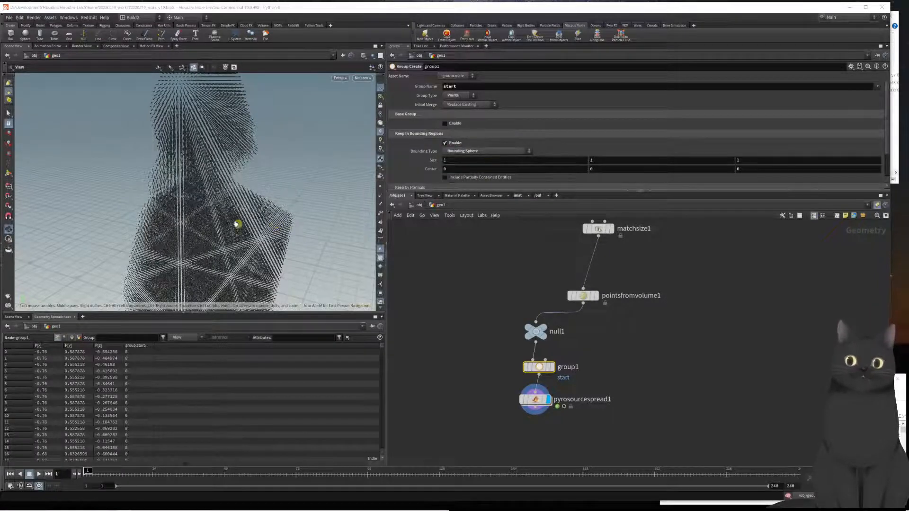
Move the group's bounding sphere up and out to the bust's neck, centered at about Y 1.56 and Z 0.68.
drag(237, 224, 264, 195)
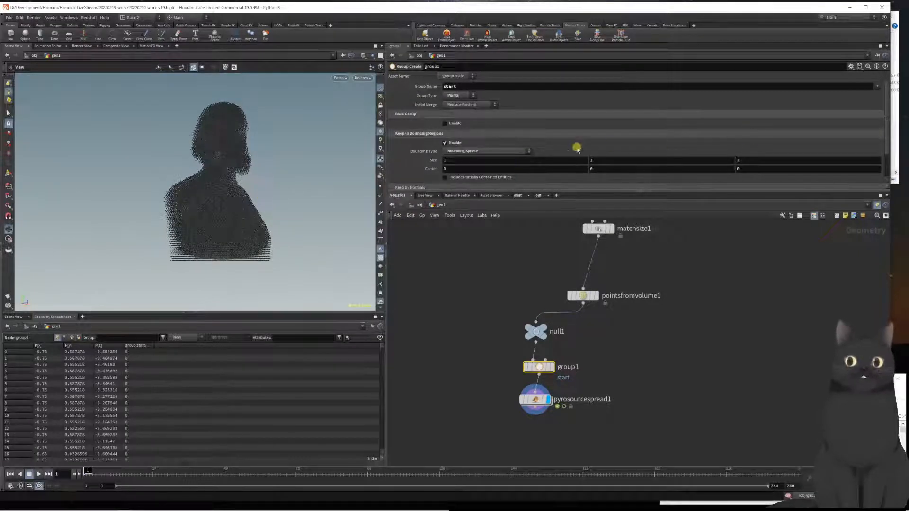
drag(452, 356, 567, 378)
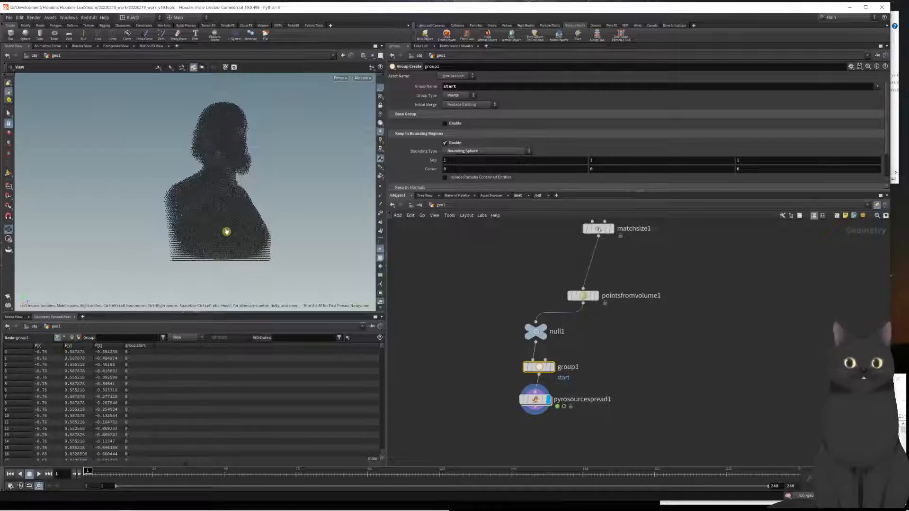
key(Return)
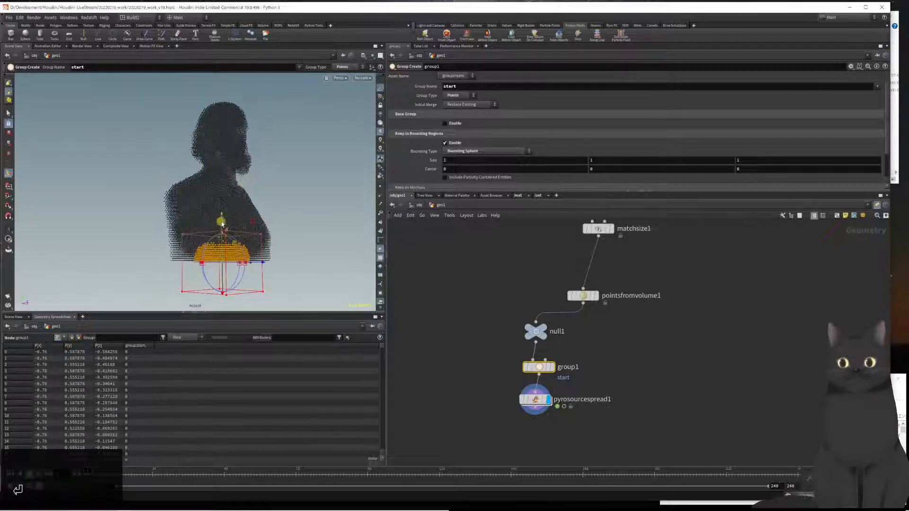
alt+drag(244, 188, 230, 133)
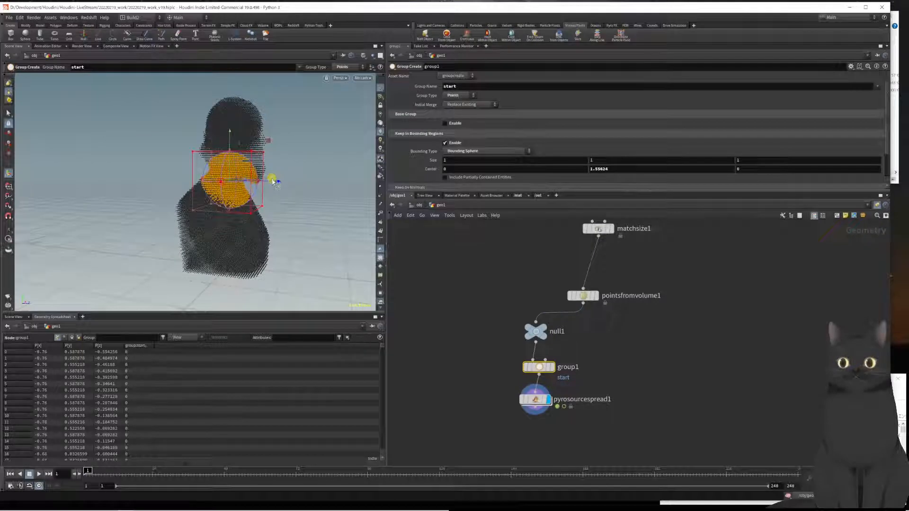
drag(273, 180, 270, 253)
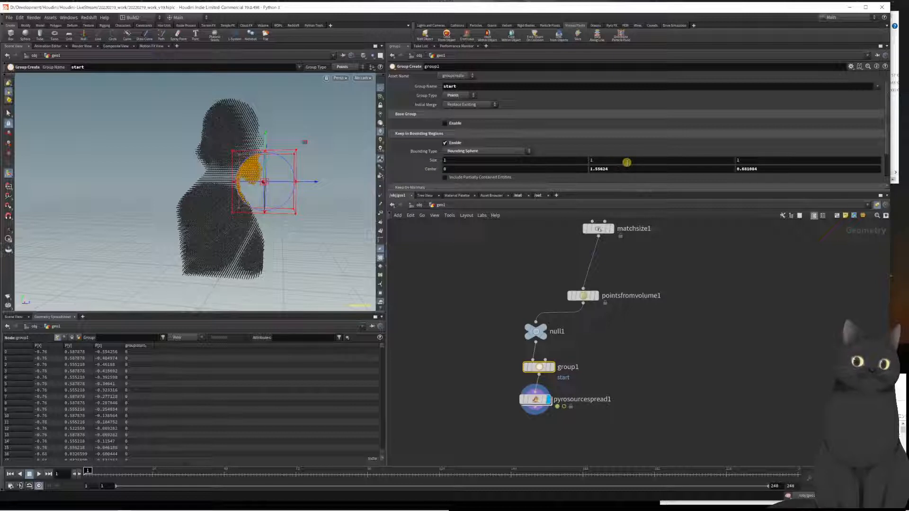
Flatten the start group's bounding sphere to about 0.39 high, centered at about Y 1.24.
click(627, 162)
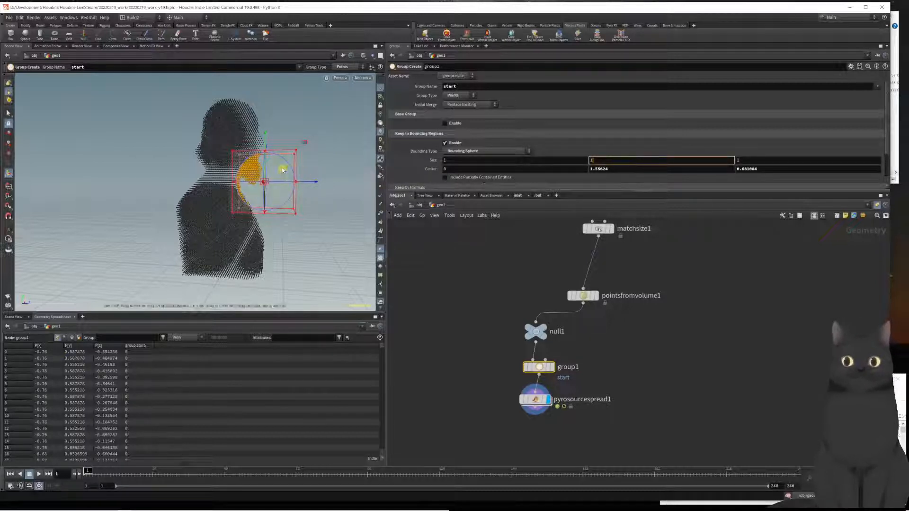
drag(272, 159, 261, 191)
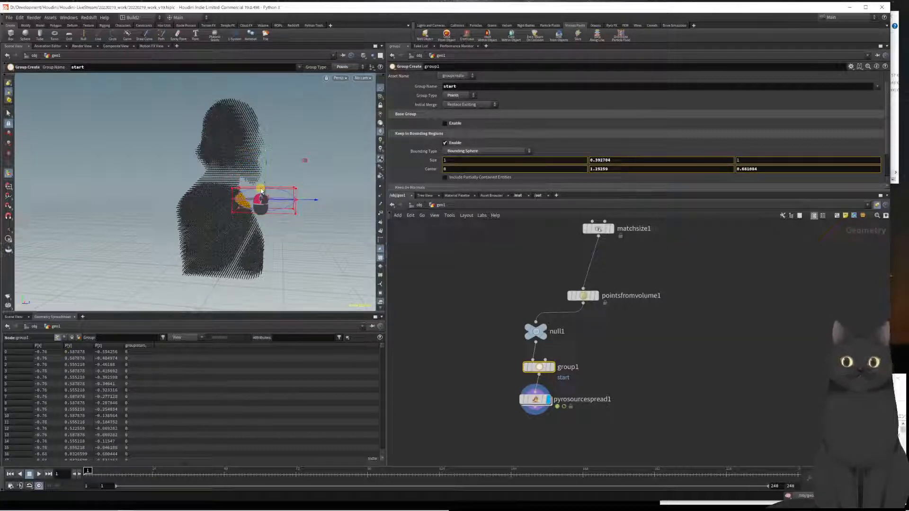
drag(260, 192, 261, 191)
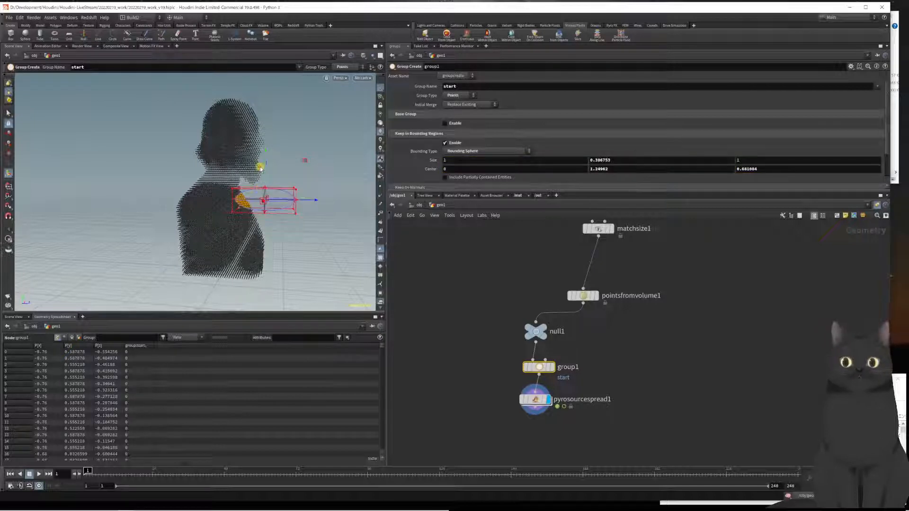
Set the Y size of the start group's bounding sphere to 0.385.
click(618, 160)
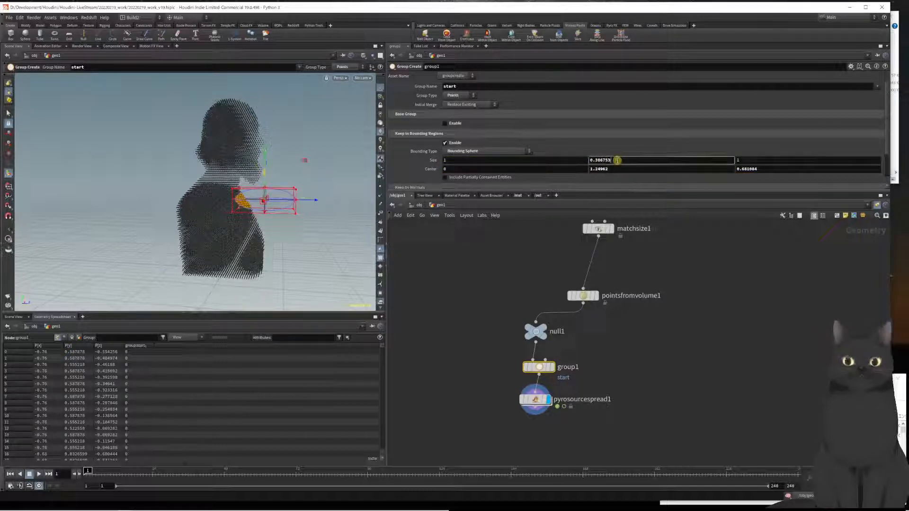
key(shift+Left)
key(shift+Left)
key(shift+Left)
key(shift+Left)
key(shift+Left)
key(shift+Left)
key(shift+Right)
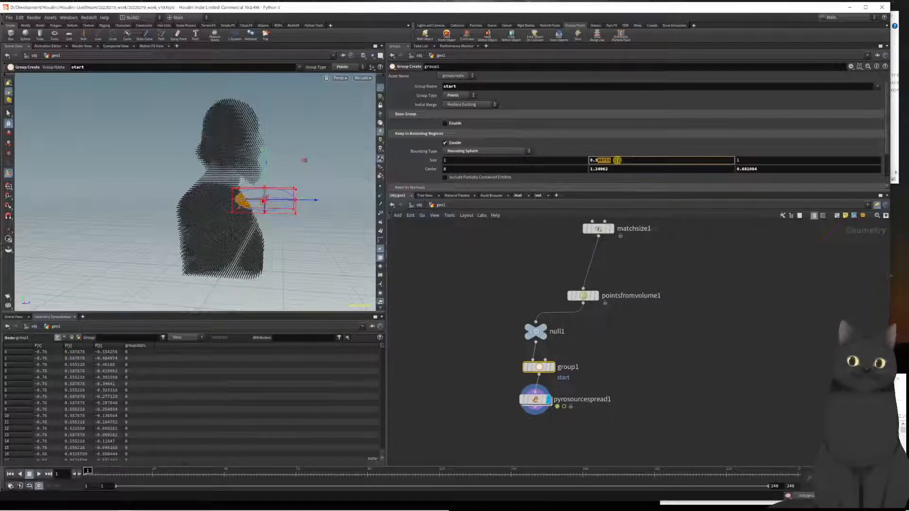
key(shift+Right)
text(5)
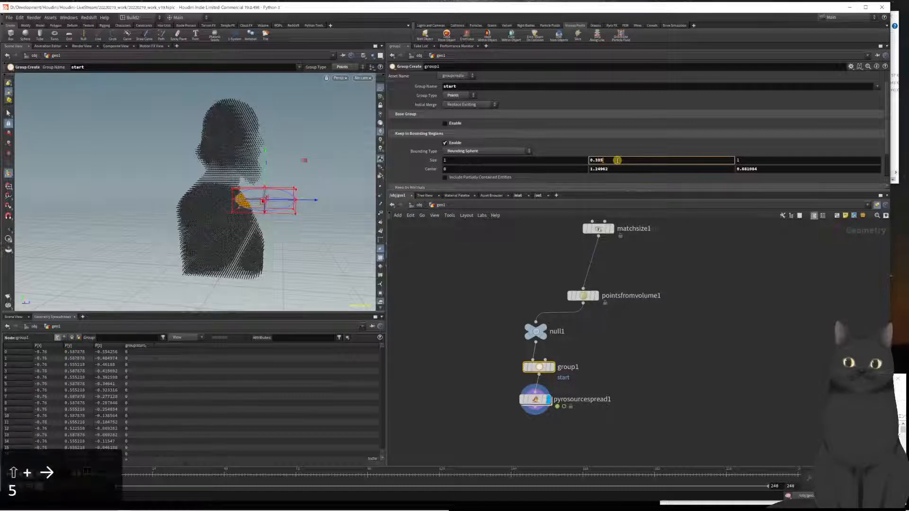
key(Return)
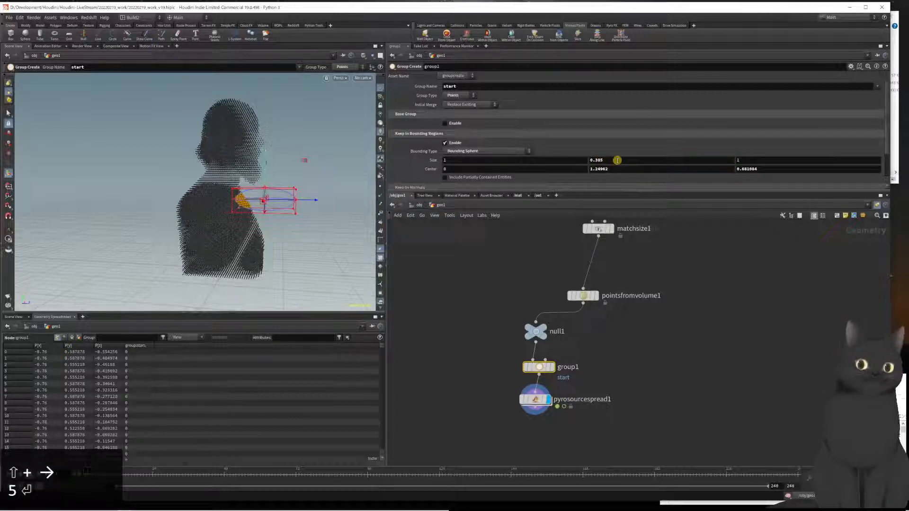
Set the bounding sphere's center to Y 1.43 and Z 0.95.
click(622, 169)
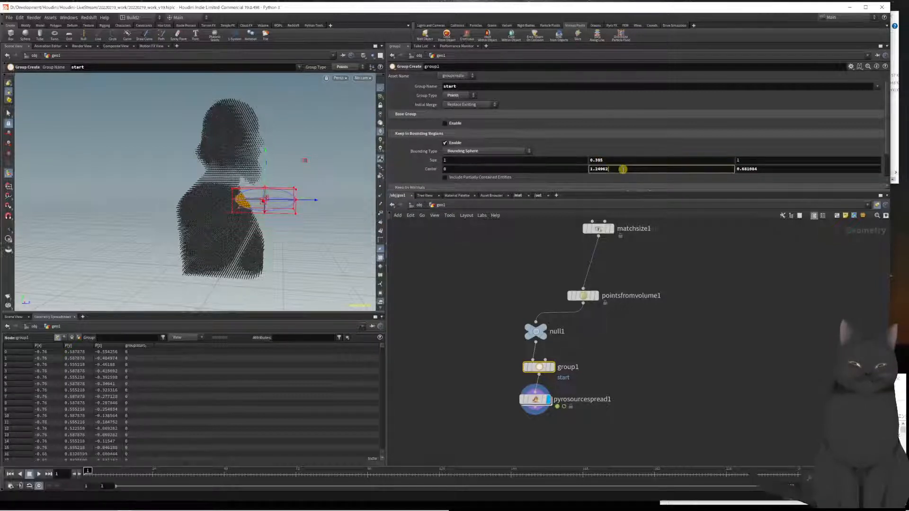
click(577, 169)
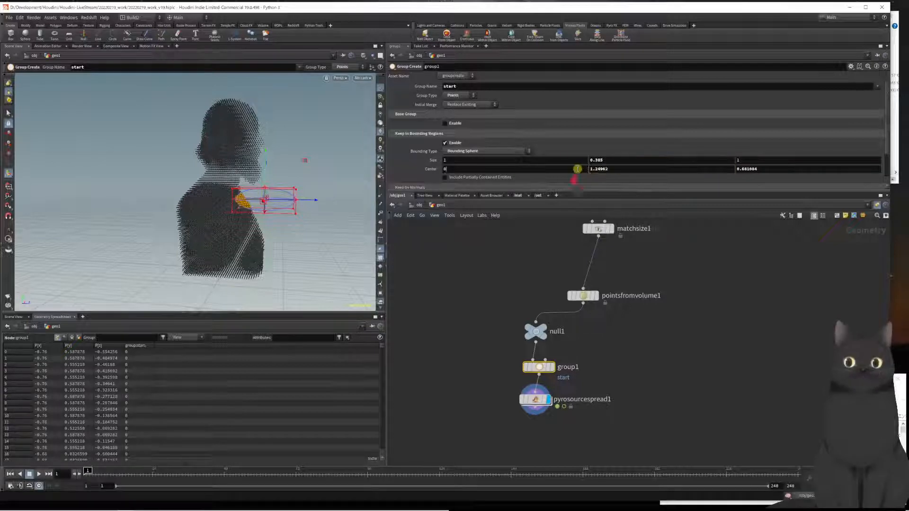
key(Tab)
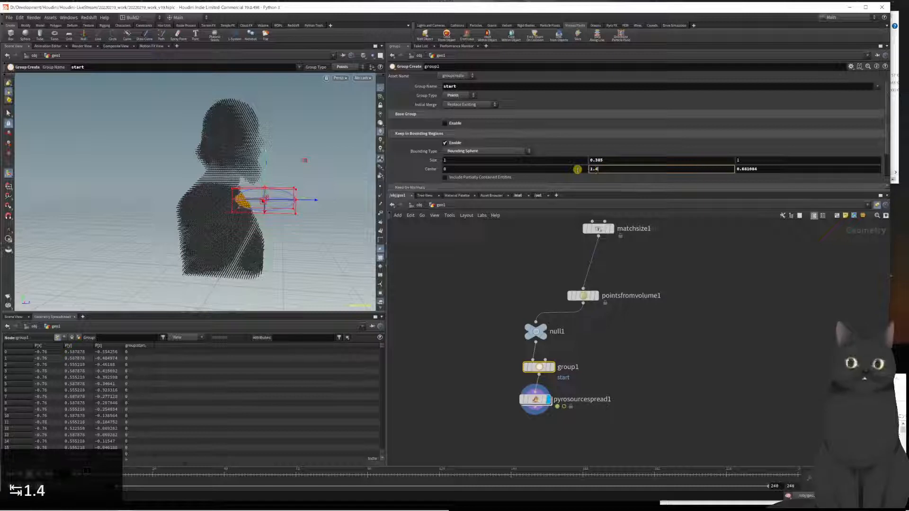
key(Return)
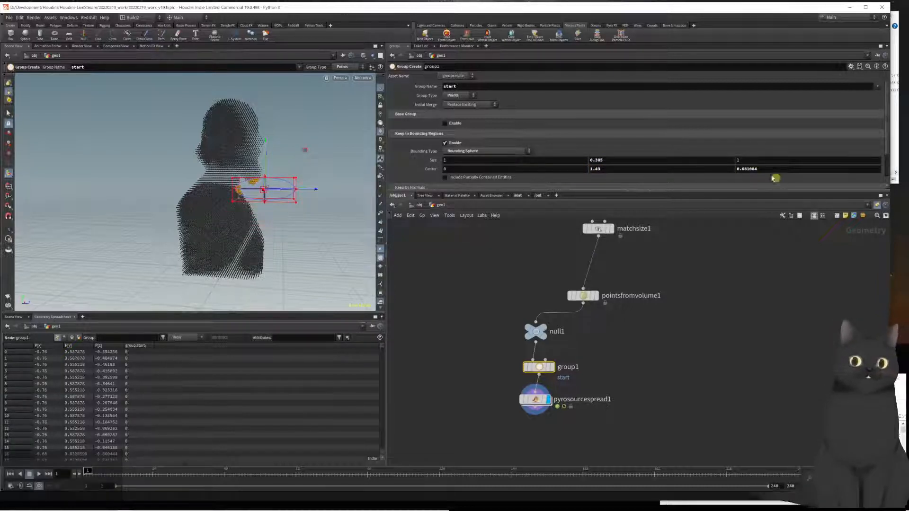
click(762, 171)
text(0.)
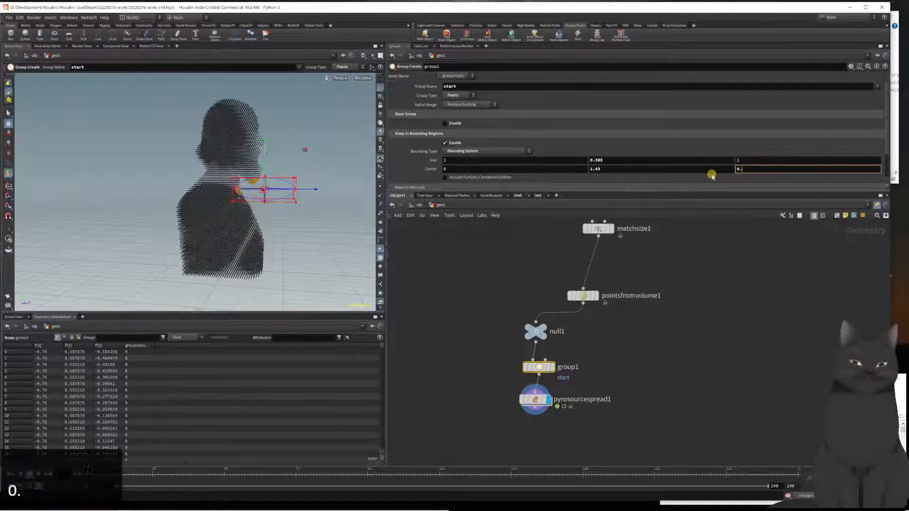
text(95)
key(Return)
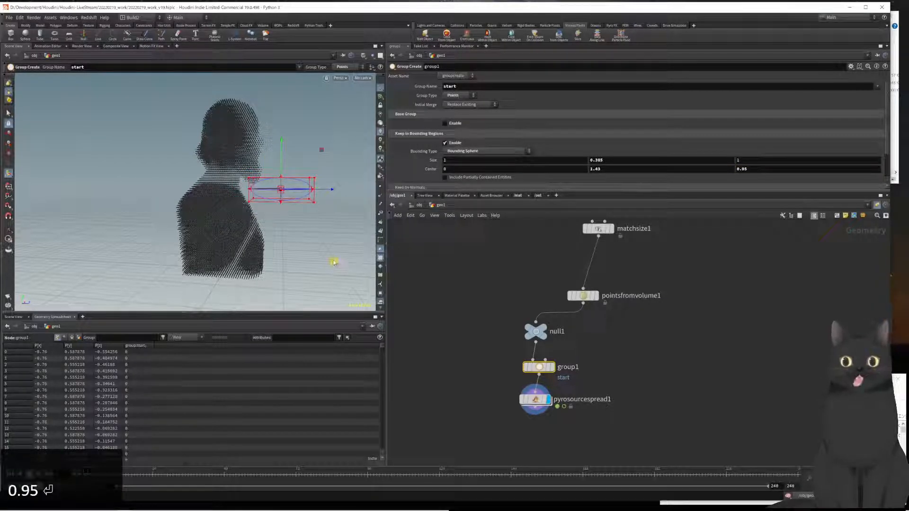
mouse_move(325, 248)
alt+mouse_down()
mouse_move(240, 270)
mouse_move(288, 263)
mouse_move(325, 246)
alt+mouse_up()
key(Return)
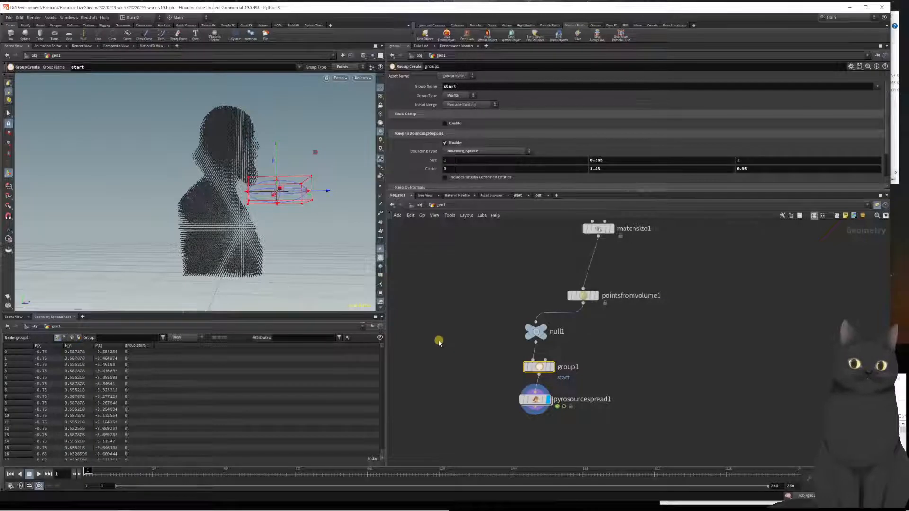
Insert an Attribute Create node on the wire between the Group node and the Pyro Source Spread node.
middle_drag(452, 374, 445, 334)
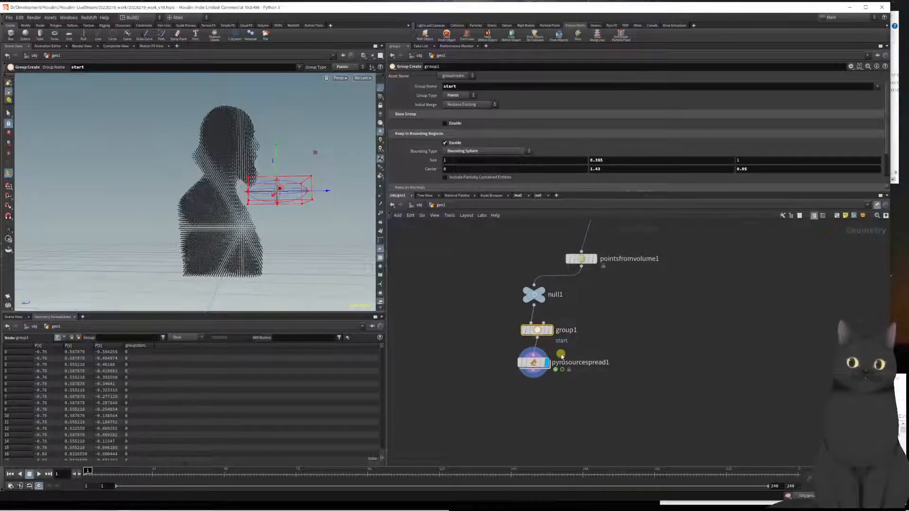
drag(534, 364, 533, 385)
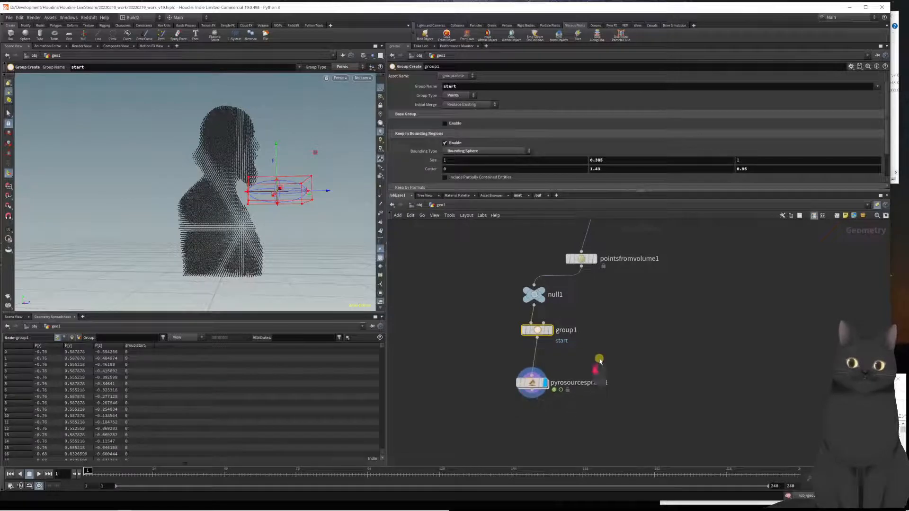
key(Tab)
text(acre)
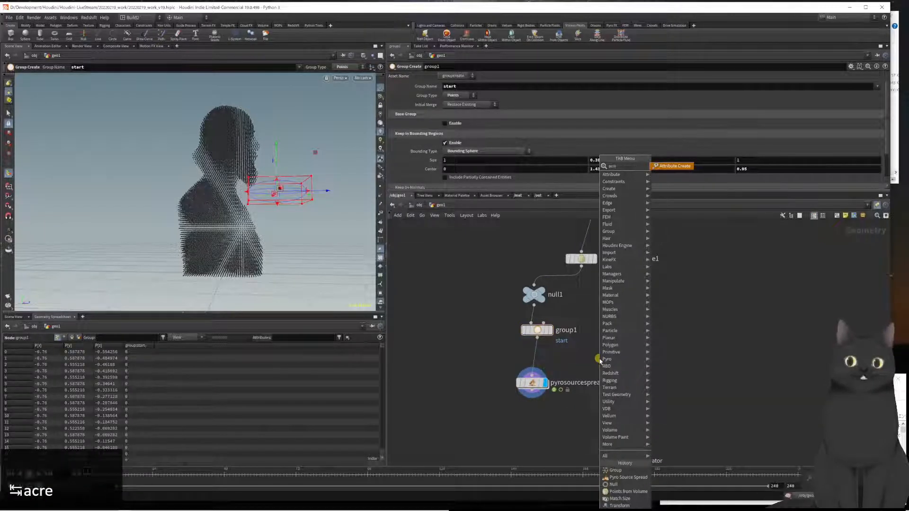
key(Return)
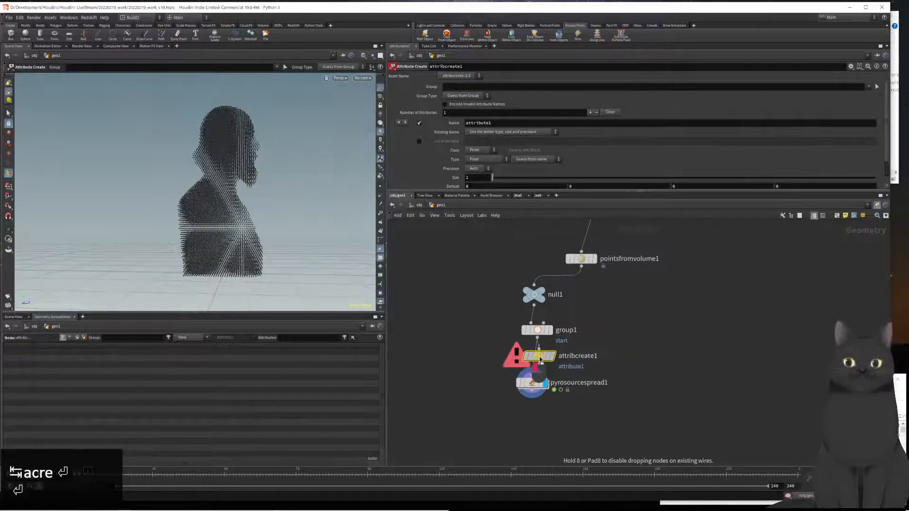
click(540, 360)
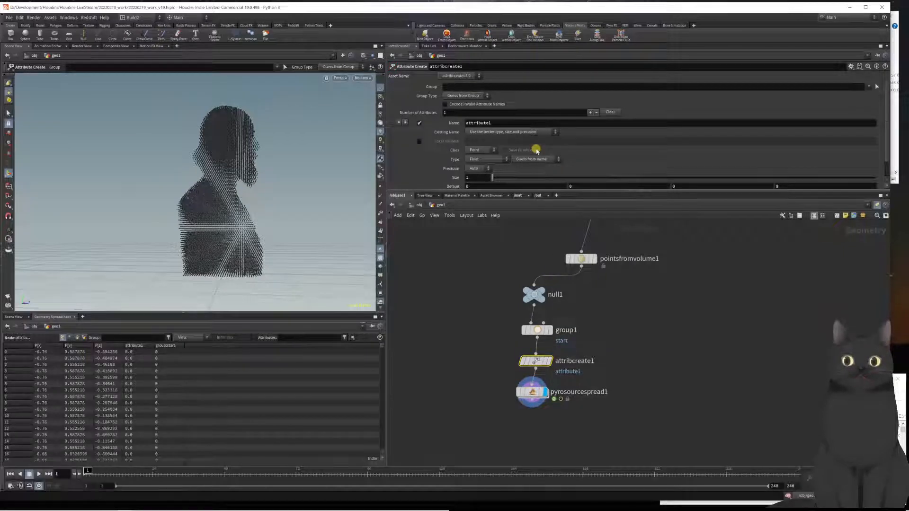
Name the created attribute temperature and restrict it to the start group.
double_click(482, 122)
text(te)
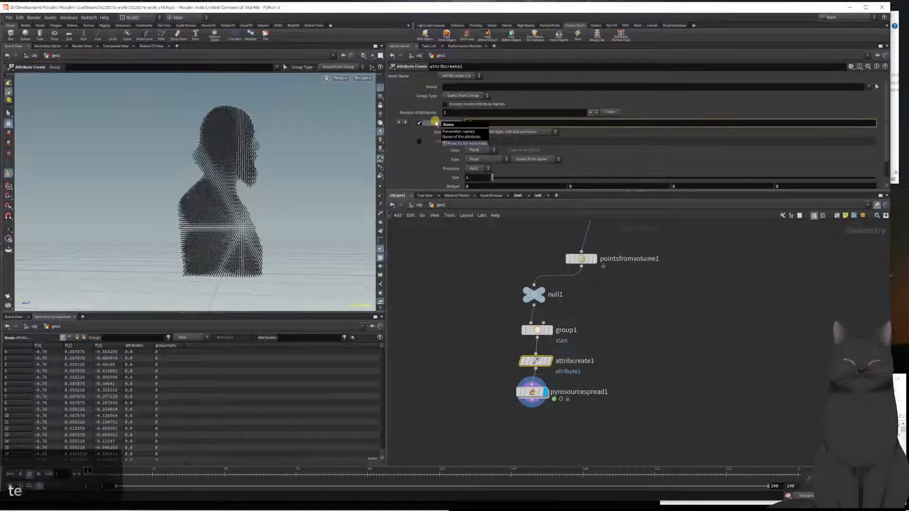
text(mperature)
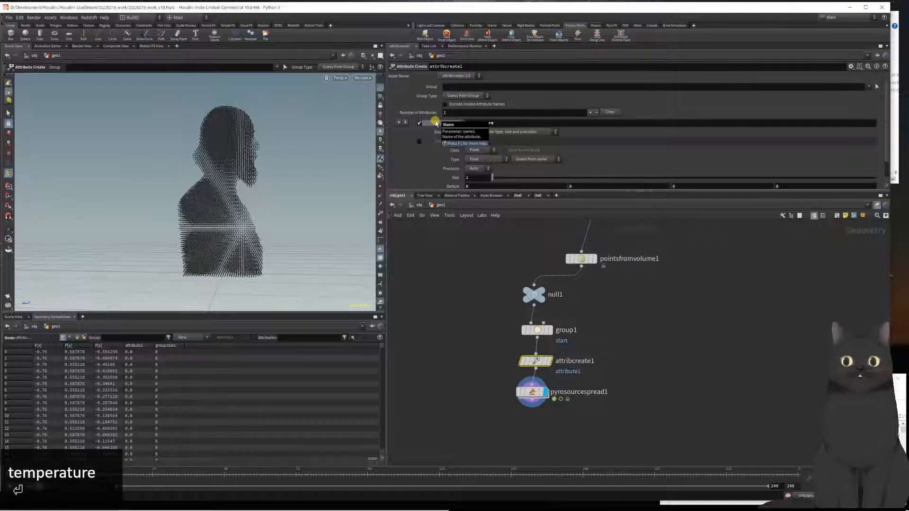
key(Return)
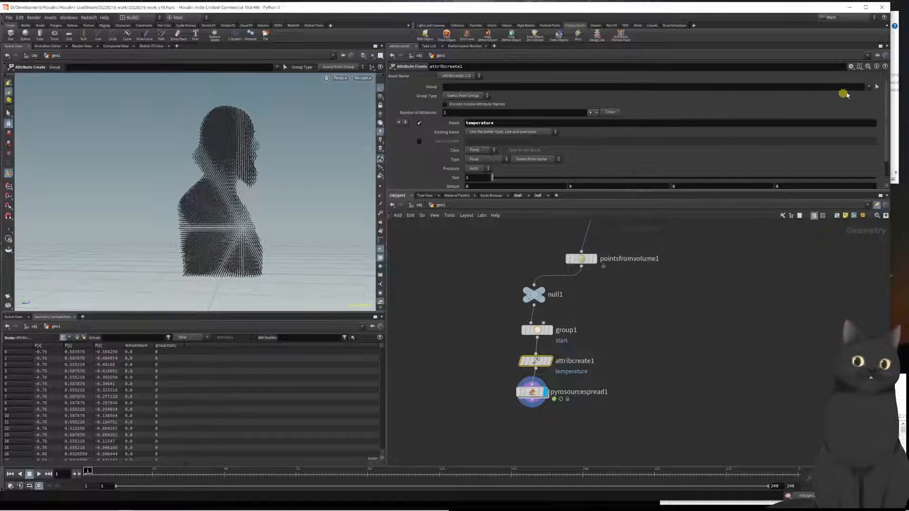
click(867, 87)
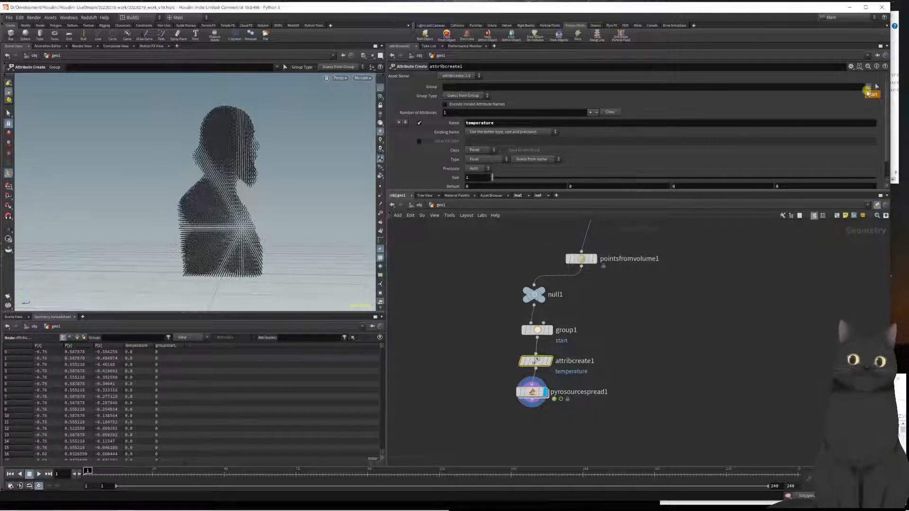
click(870, 96)
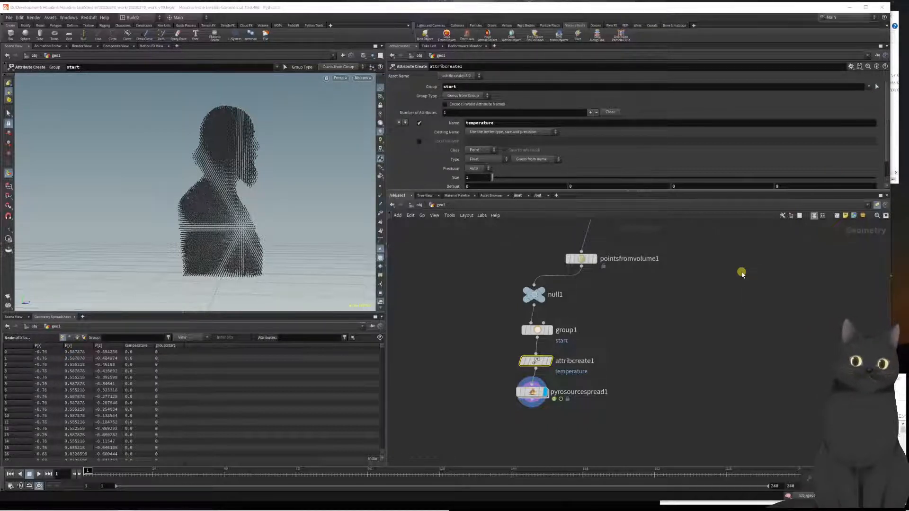
Set the temperature attribute's value to 1000.
scroll(629, 158, down, 2)
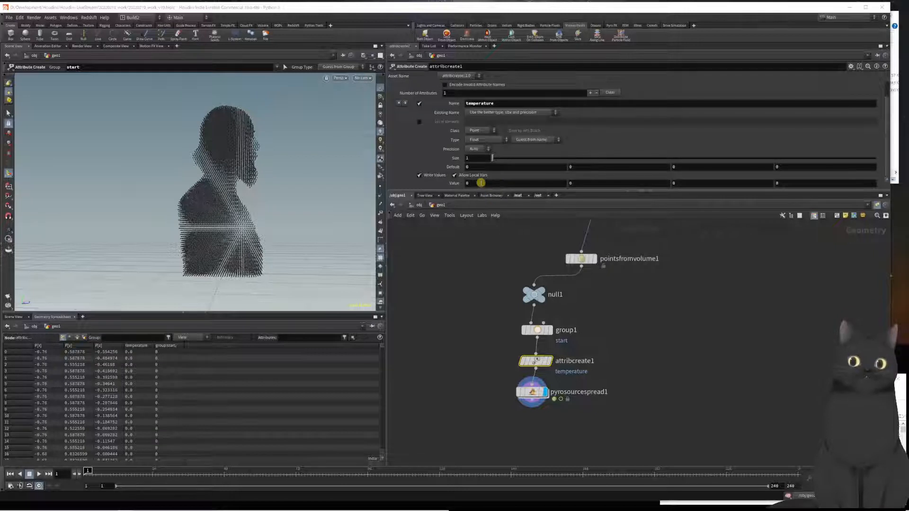
click(481, 184)
text(10)
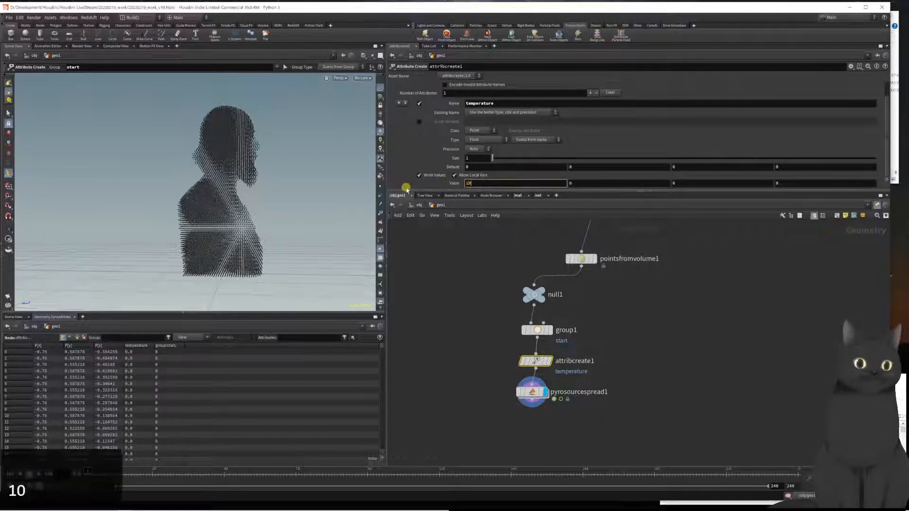
text(00)
key(Return)
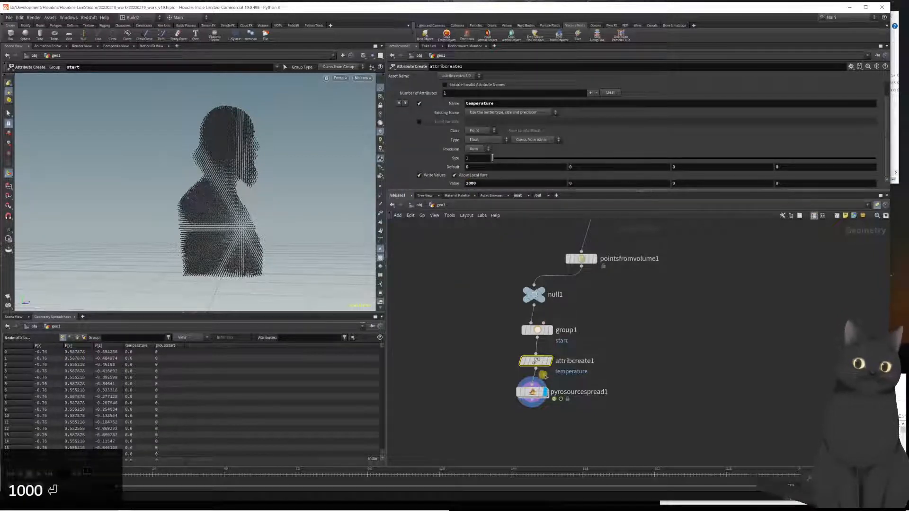
Set the Pyro Source Spread node to visualize Temperature, play the simulation and return to frame 1.
click(532, 392)
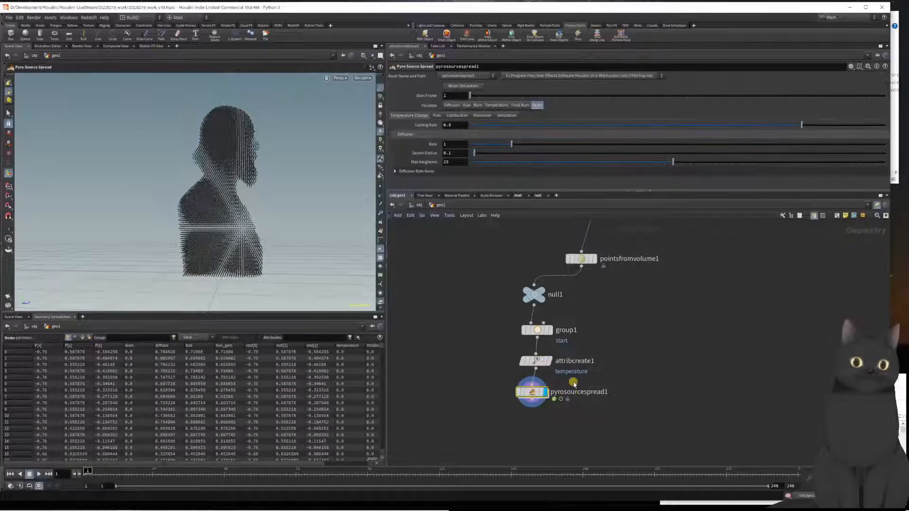
click(496, 105)
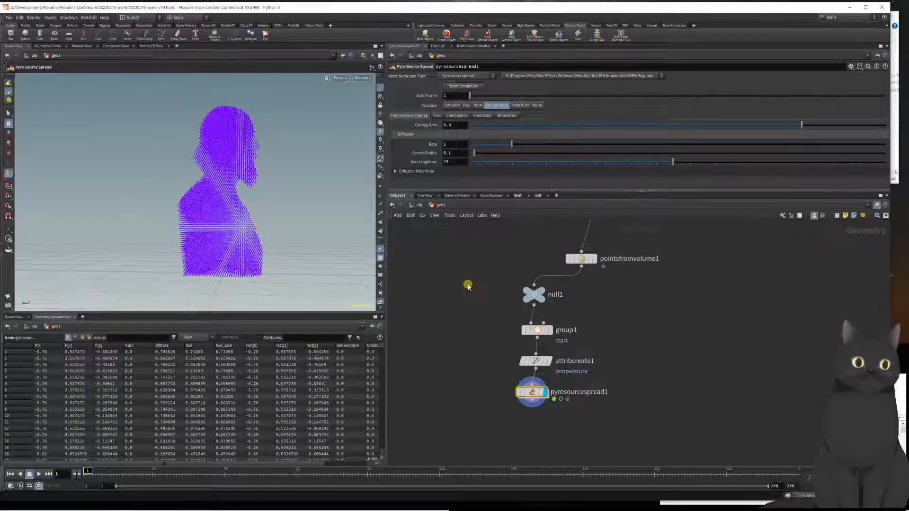
key(Up)
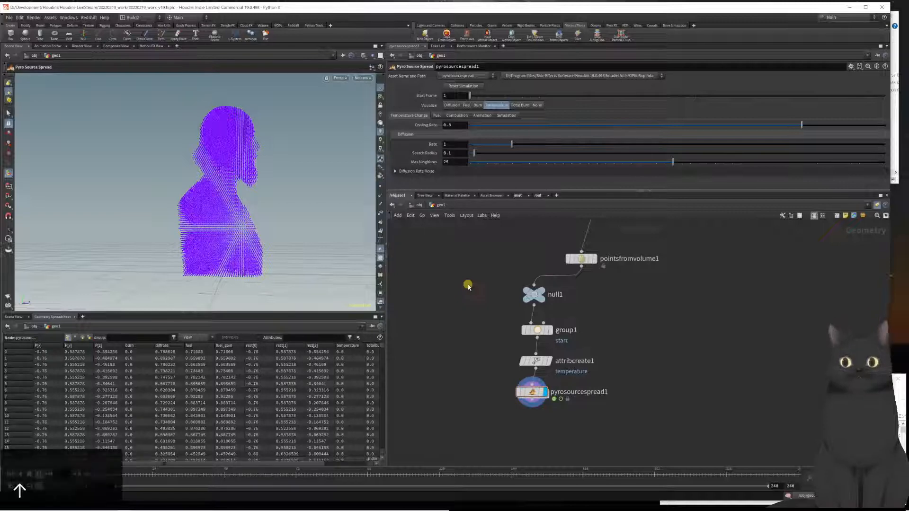
key(Left)
key(Left)
key(Left)
key(Left)
key(Left)
key(Left)
key(Left)
key(Left)
key(Left)
key(Left)
key(Left)
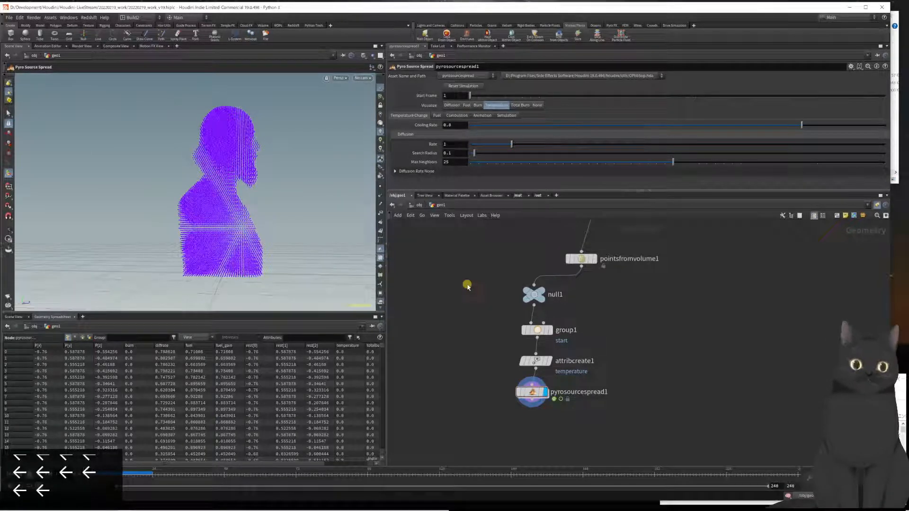
Check the settings of the Attribute Create, Group and Pyro Source Spread nodes.
click(538, 361)
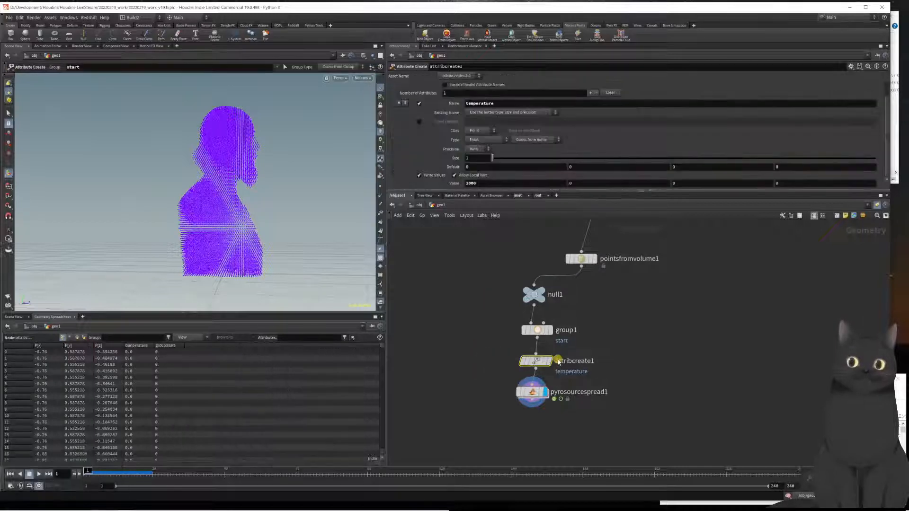
click(537, 330)
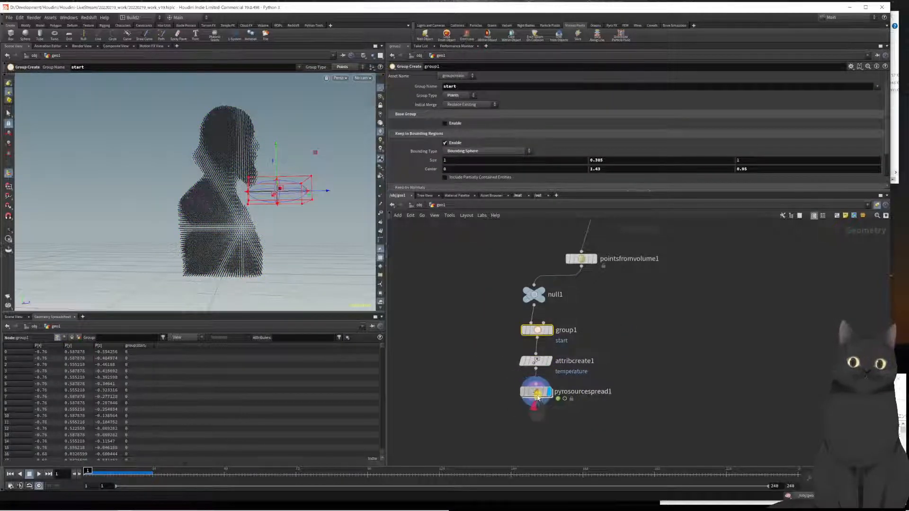
drag(466, 382, 568, 437)
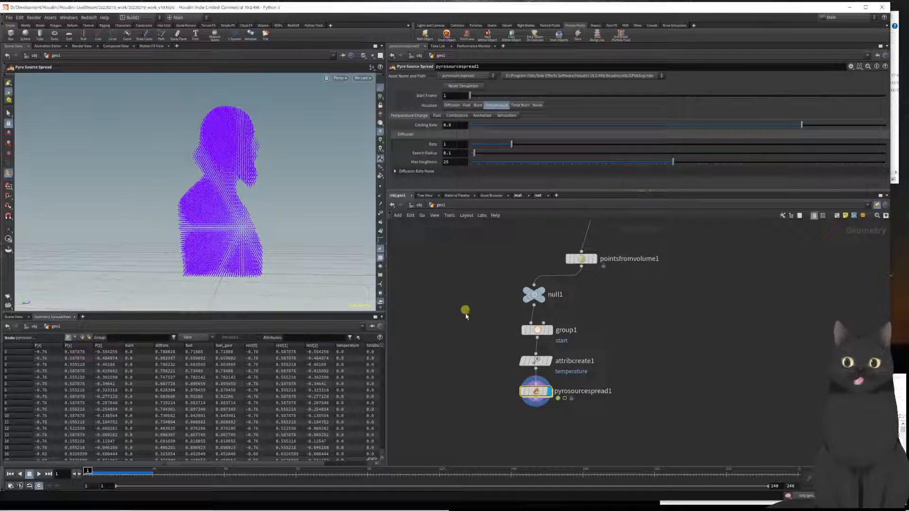
click(539, 365)
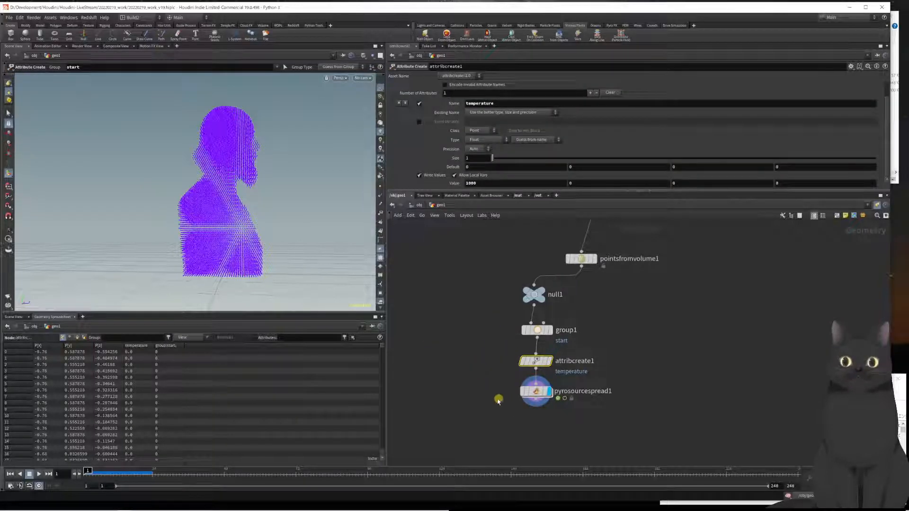
Raise the start group's bounding sphere to about 1.461 in Y and stretch its Z size to about 1.023.
click(539, 331)
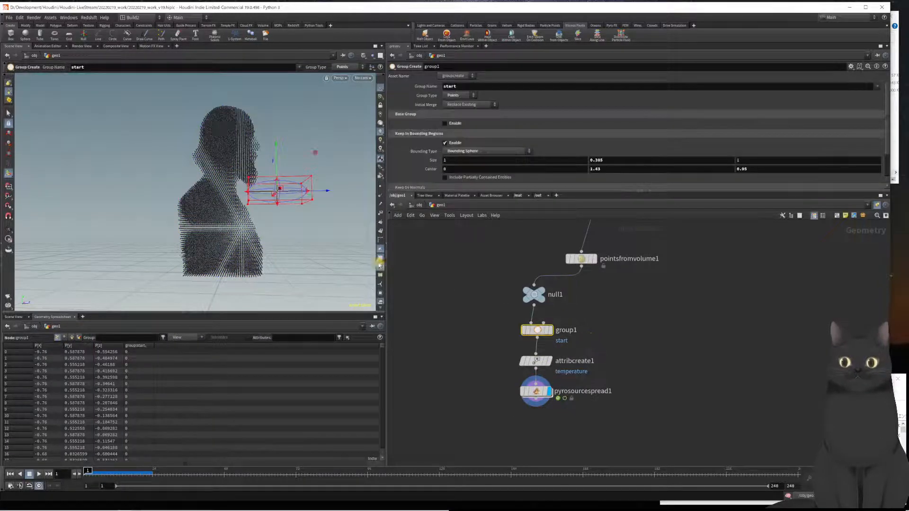
scroll(310, 265, up, 5)
scroll(265, 208, up, 5)
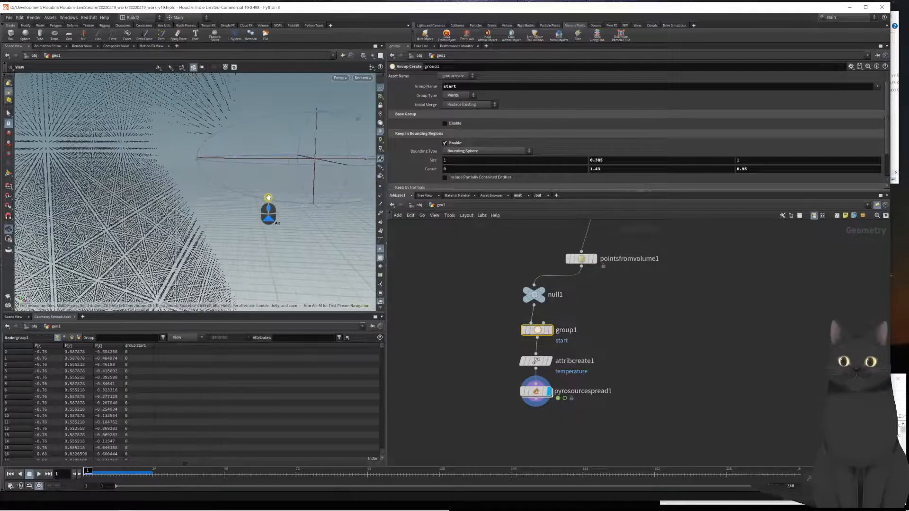
key(Return)
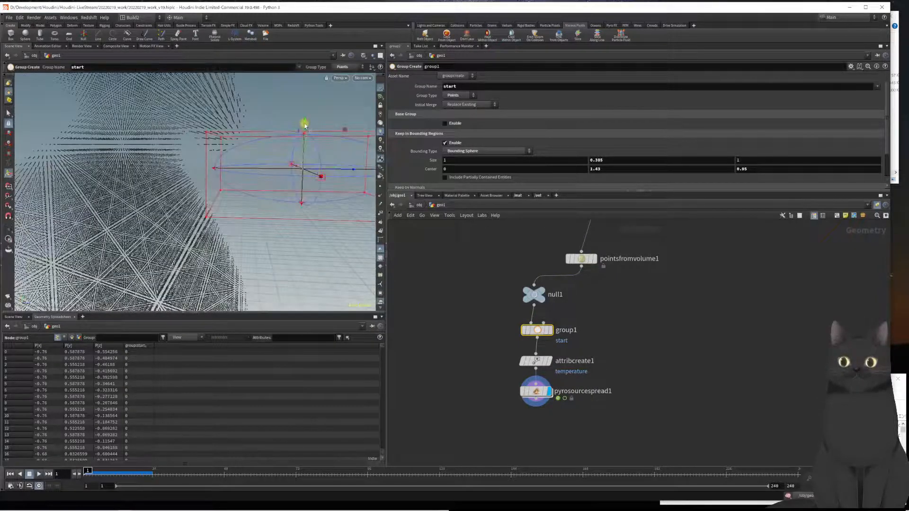
click(302, 124)
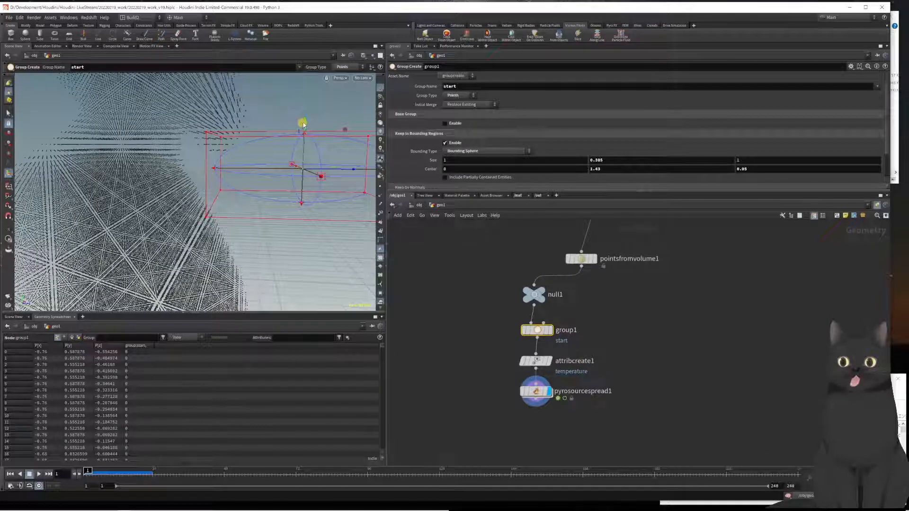
drag(305, 120, 304, 120)
drag(218, 167, 211, 165)
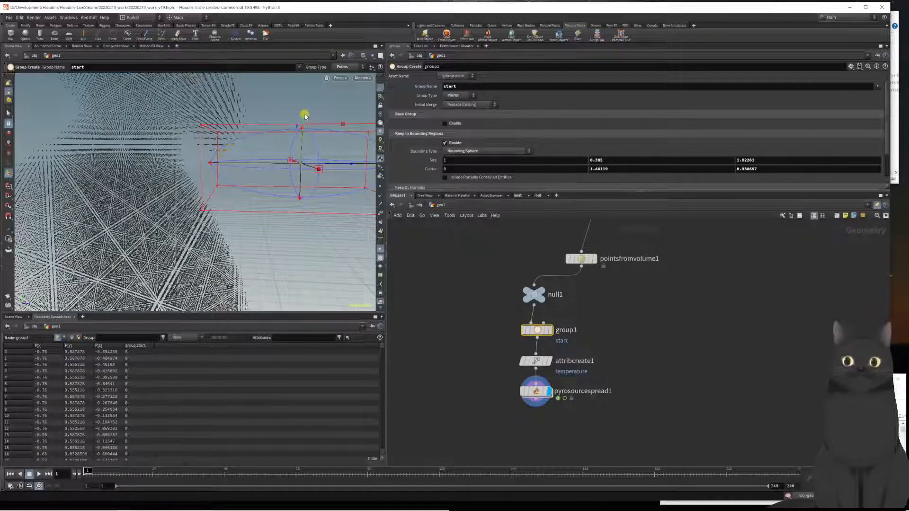
Fine-tune the bounding sphere's center to about 1.461 in Y and 0.041 in Z.
key(Escape)
drag(295, 163, 252, 199)
middle_drag(251, 199, 214, 218)
key(Return)
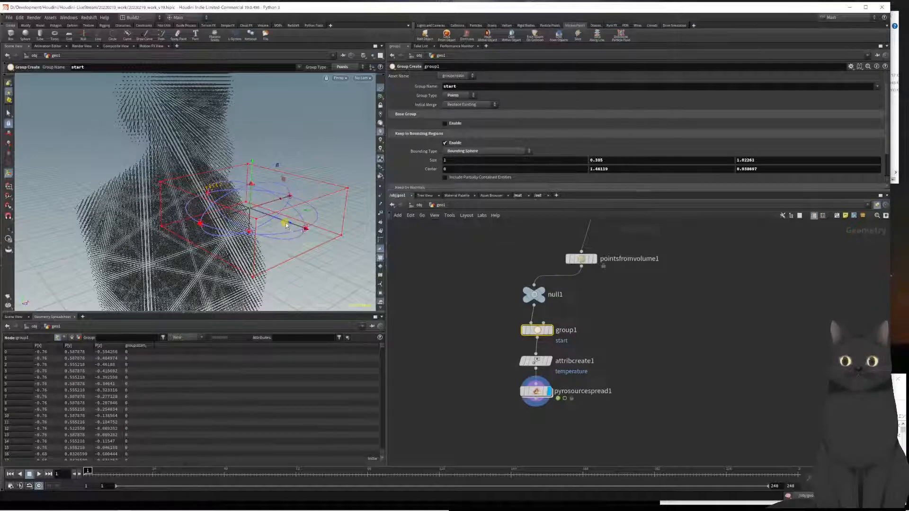
drag(286, 225, 286, 225)
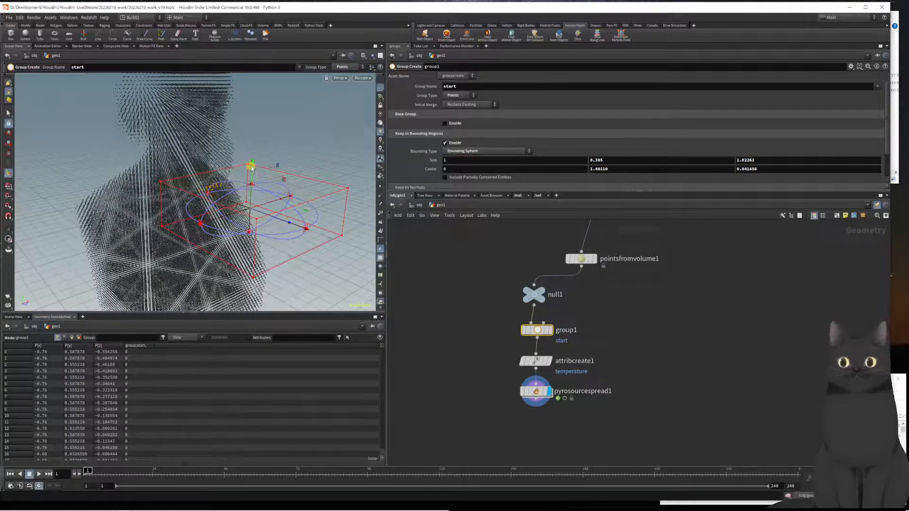
drag(252, 168, 252, 169)
alt+drag(164, 234, 204, 213)
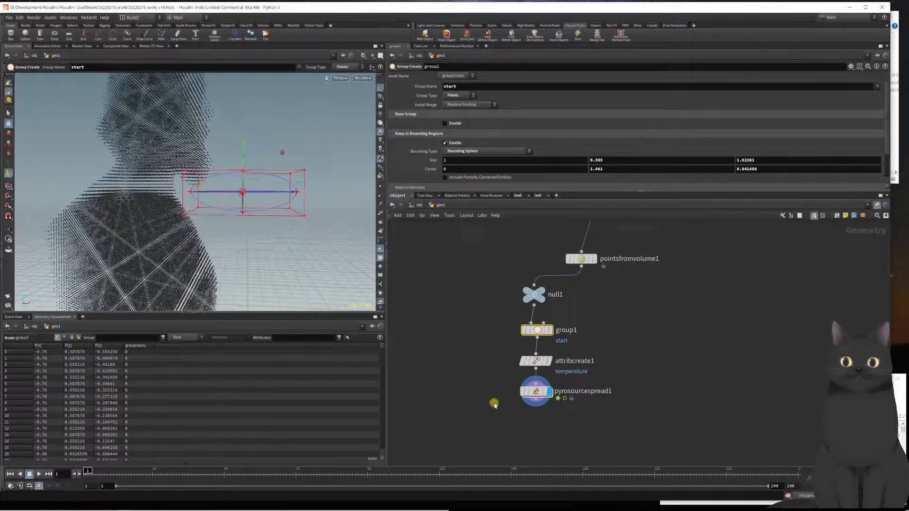
Play the temperature spread from the repositioned start group and return to frame 1.
key(Up)
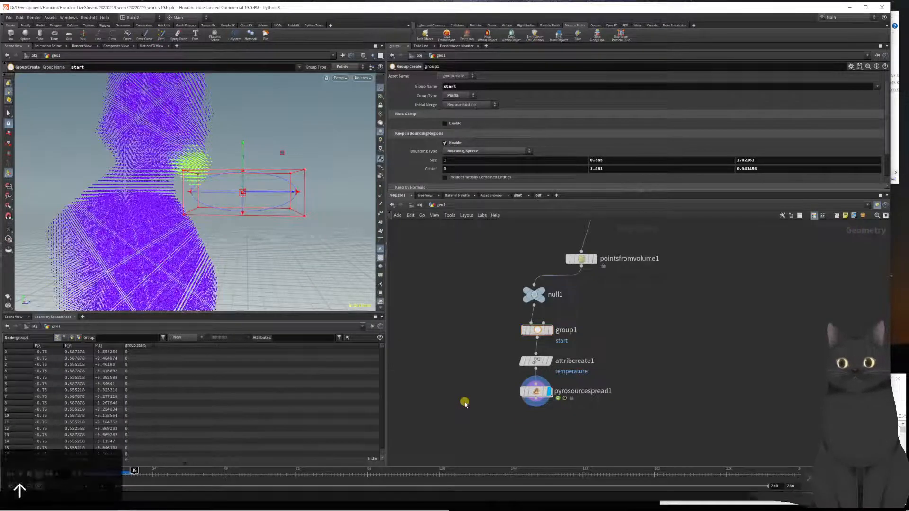
key(ctrl+Left)
key(ctrl+Left)
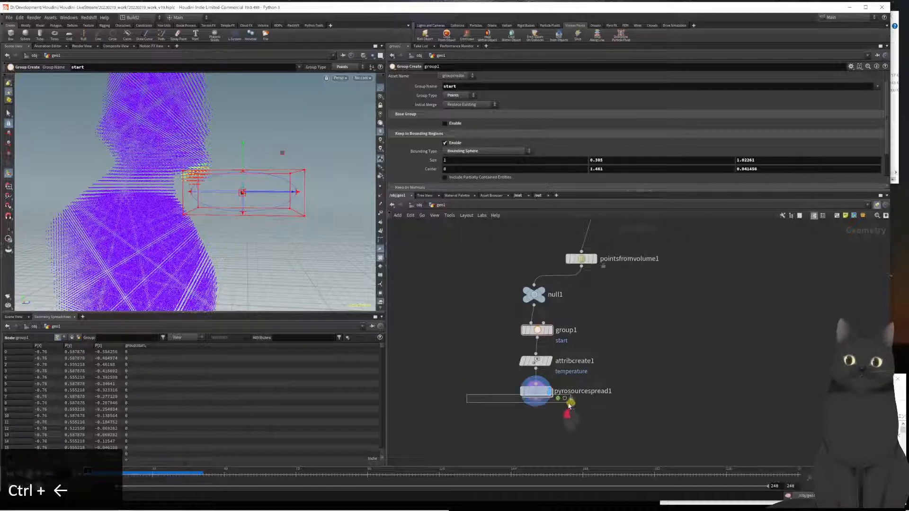
Review the parameters of the Pyro Source Spread node and the temperature Attribute Create node.
click(540, 391)
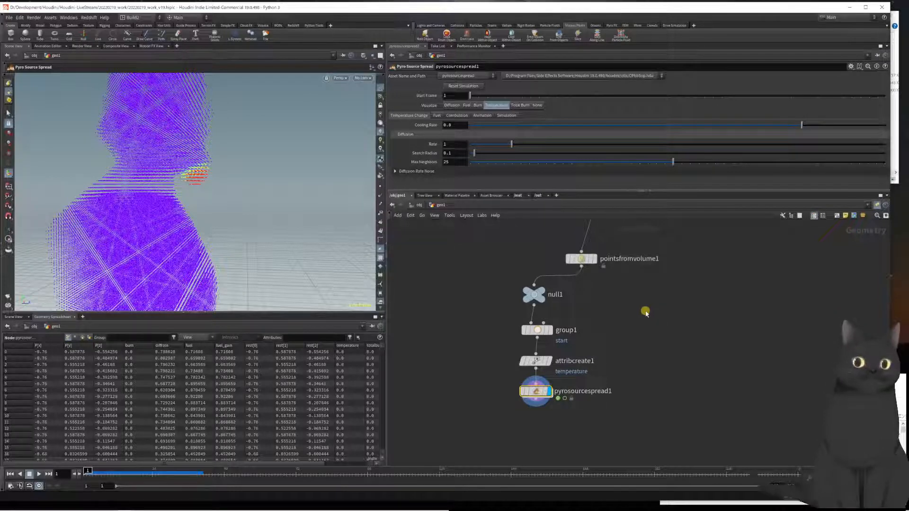
click(535, 361)
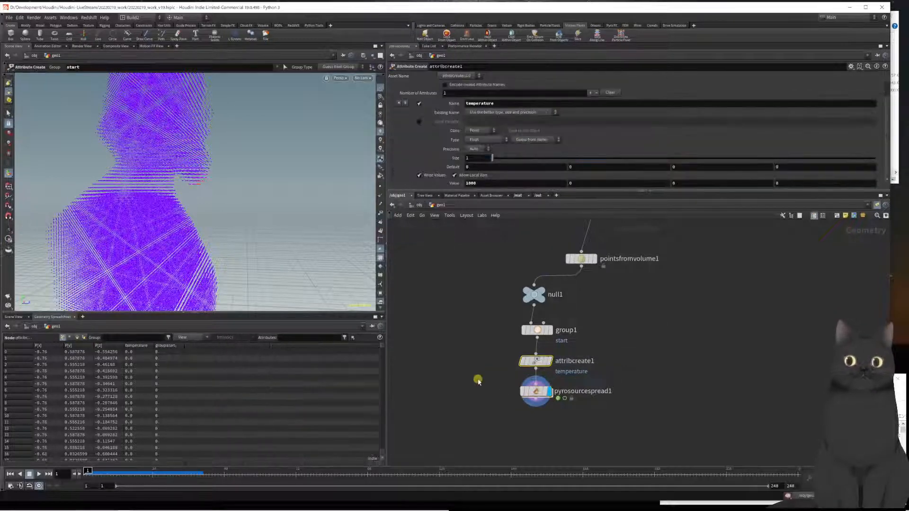
scroll(558, 186, up, 2)
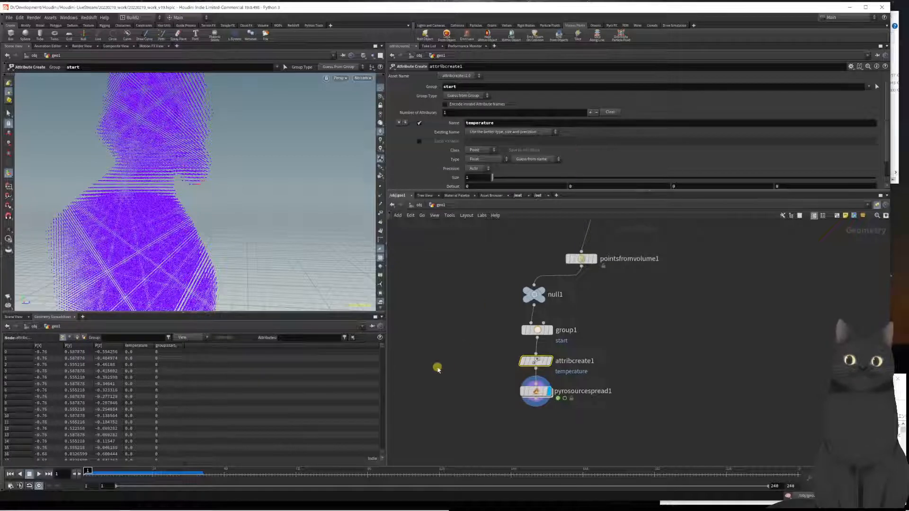
drag(439, 369, 603, 394)
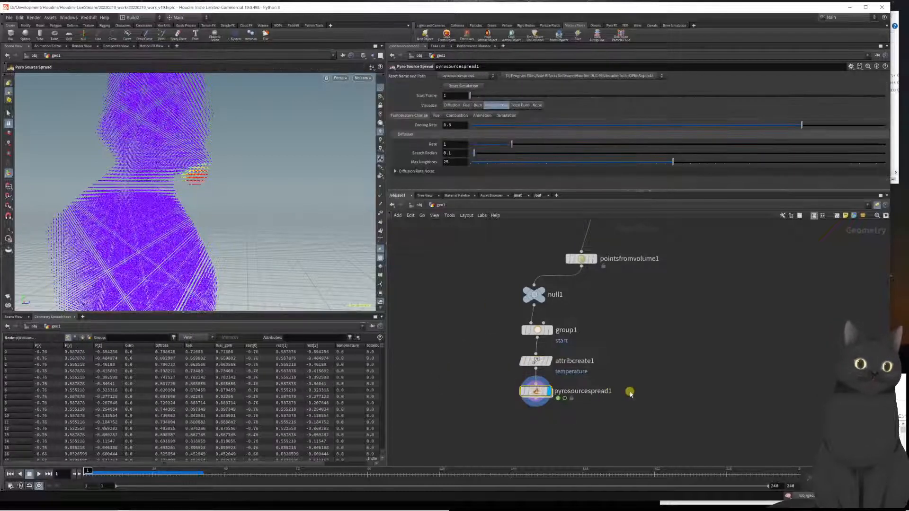
drag(648, 370, 472, 360)
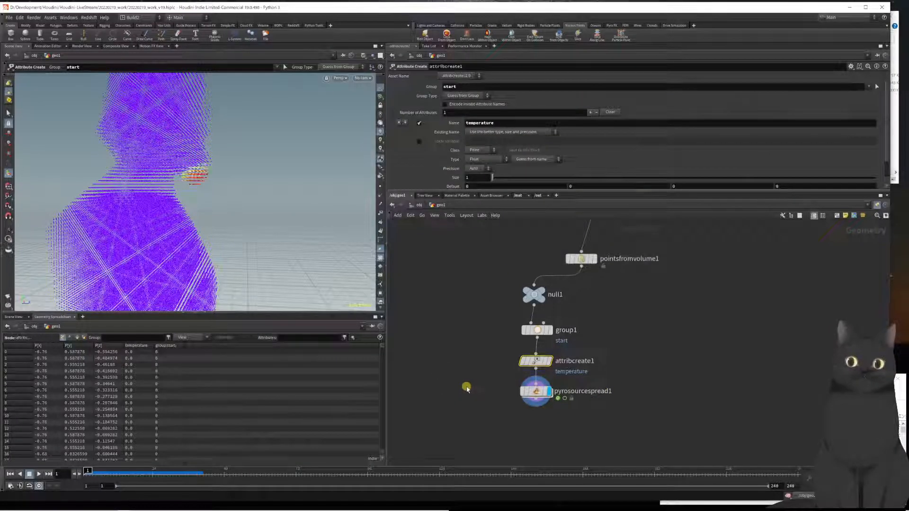
scroll(587, 141, down, 2)
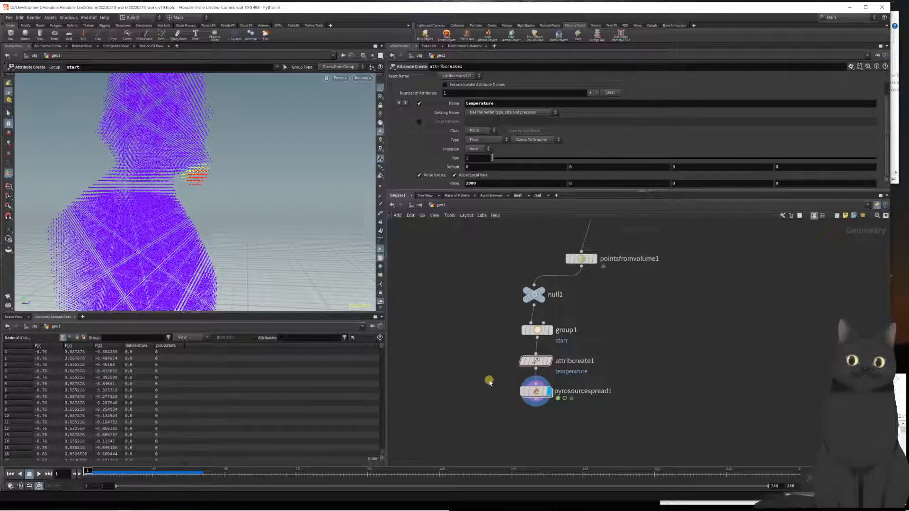
drag(488, 398, 570, 422)
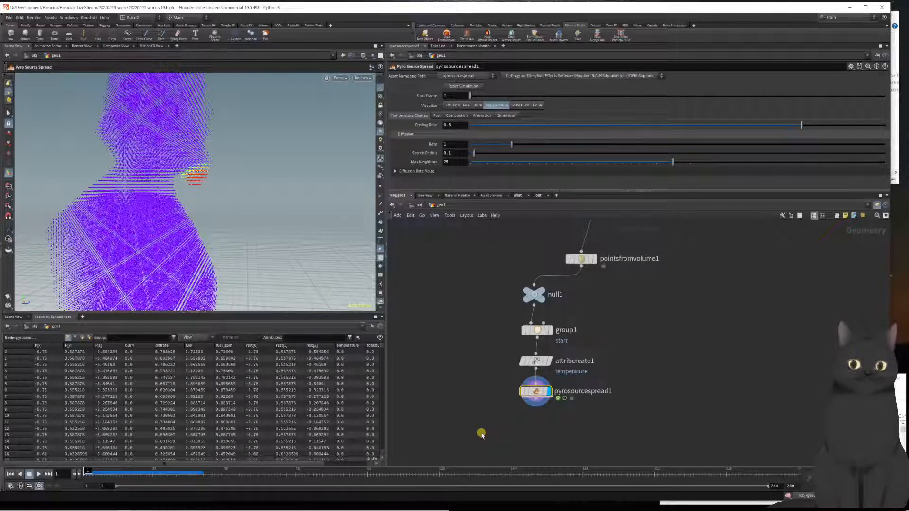
Play the temperature spread simulation across the bust's head and return to frame 1.
key(Up)
key(ctrl+Left)
key(ctrl+Left)
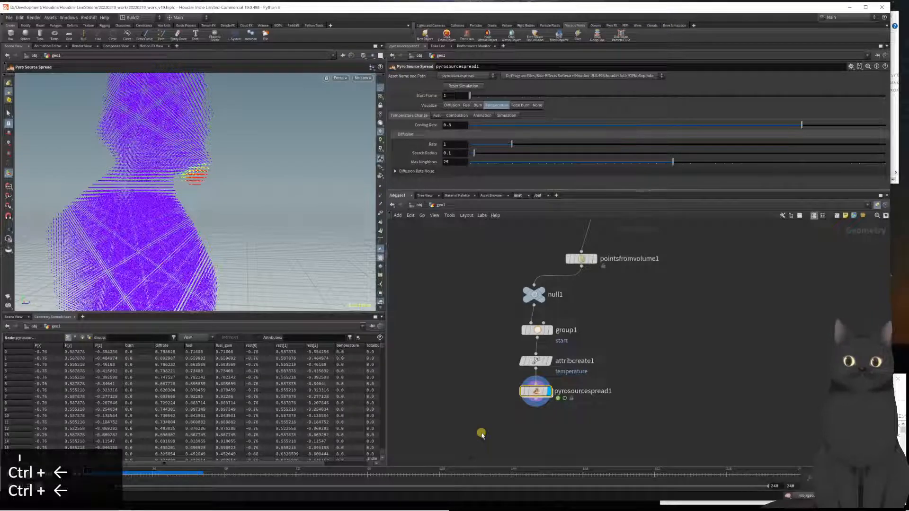
key(Up)
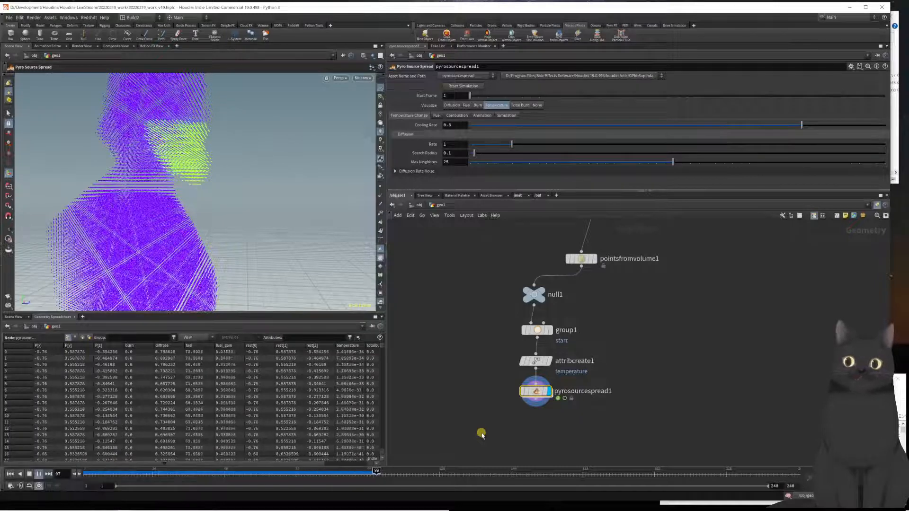
key(ctrl+Left)
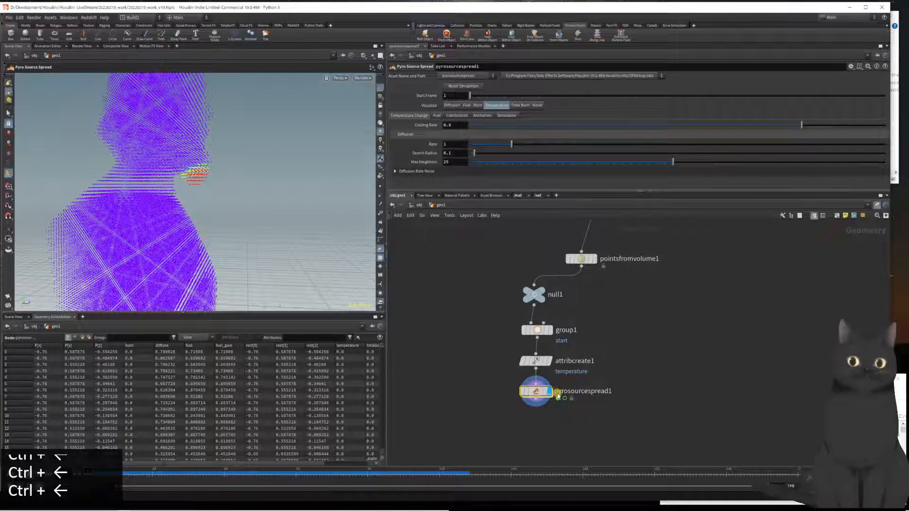
Set the Pyro Source Spread node's cooling rate to 0.15.
click(461, 125)
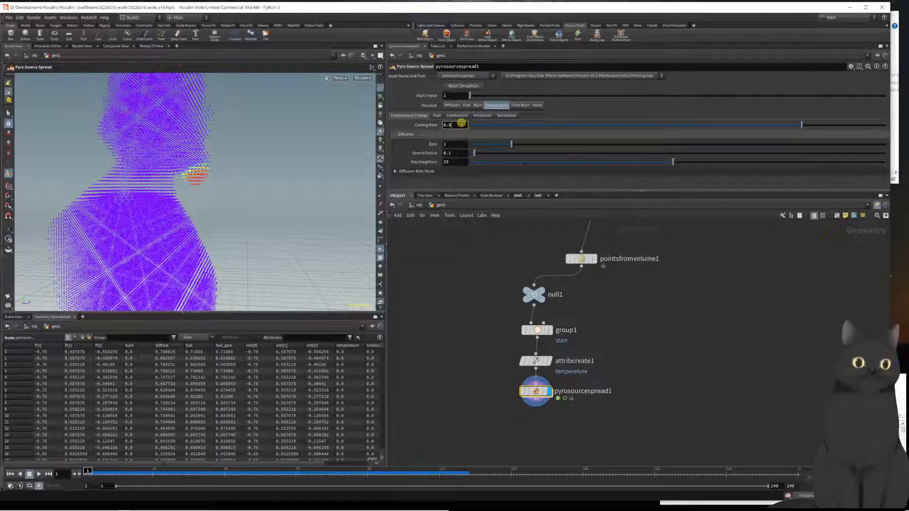
key(shift+Left)
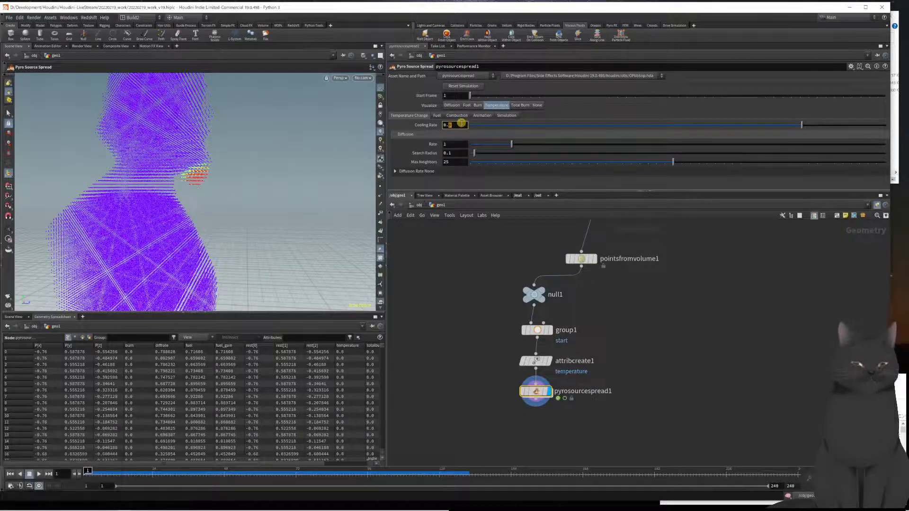
text(15)
key(Return)
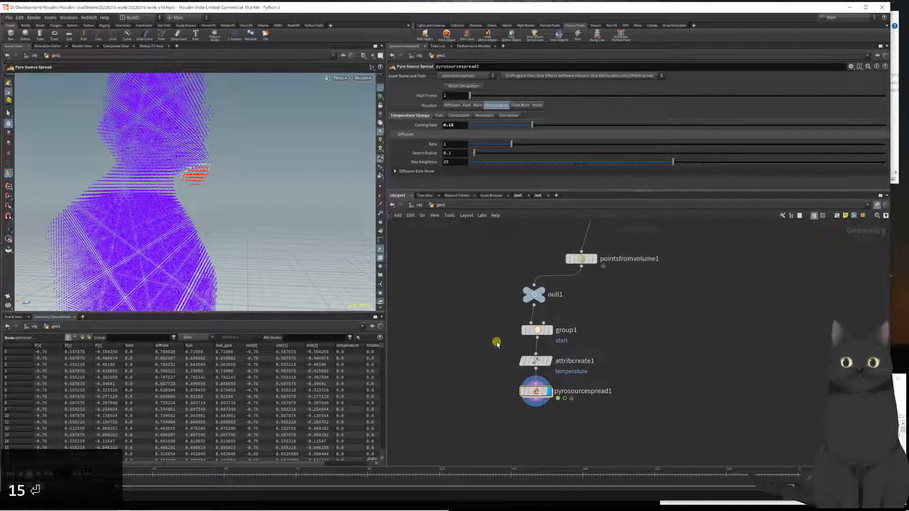
Play the simulation with the new cooling rate, view the whole bust and return to frame 1.
key(Up)
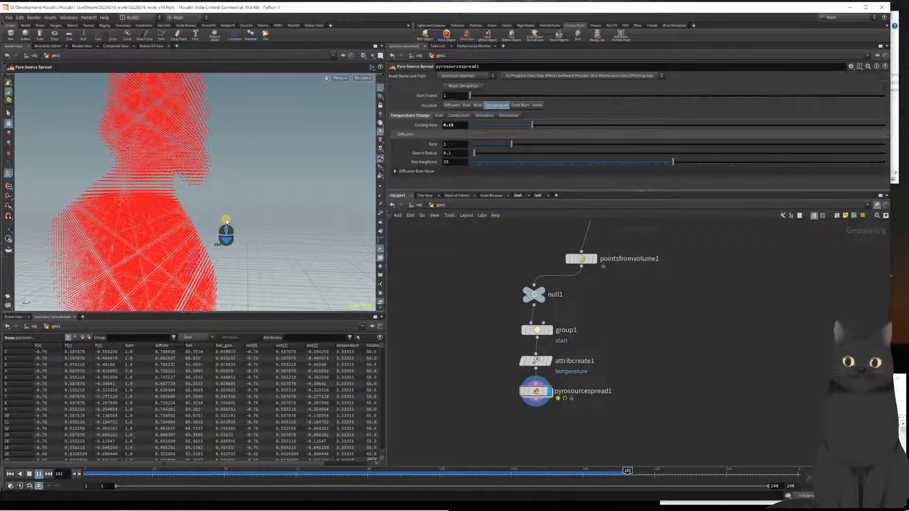
alt+drag(233, 208, 258, 209)
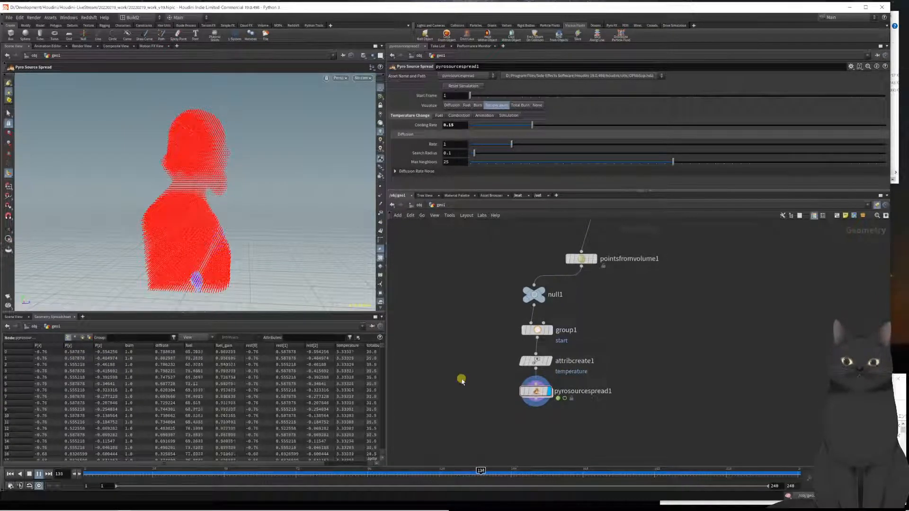
key(ctrl+Left)
key(ctrl+Left)
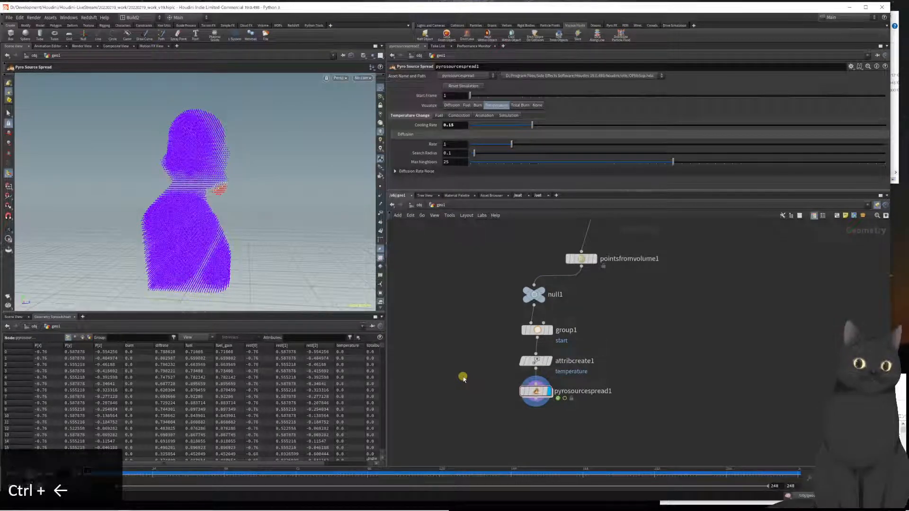
Set the temperature diffusion's max neighbors to 16 and its rate to 2.
drag(456, 163, 408, 165)
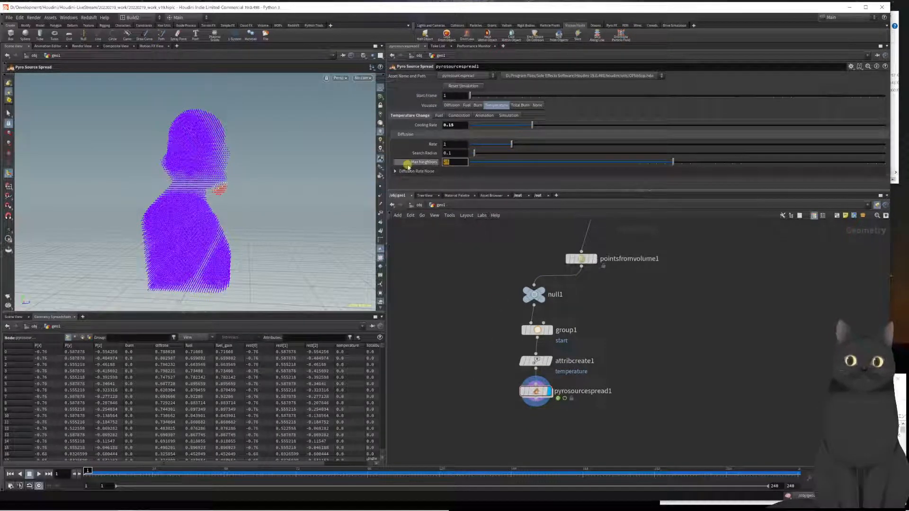
text(16)
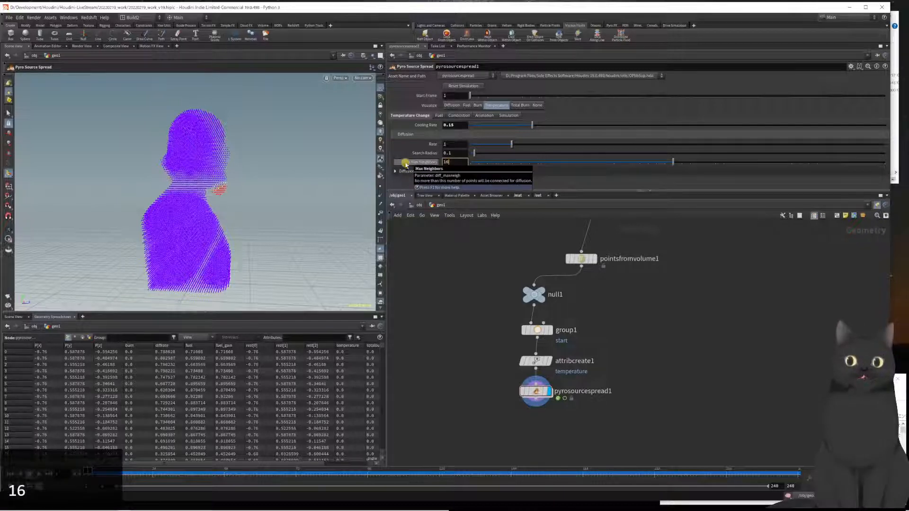
drag(453, 144, 424, 147)
text(2)
click(426, 290)
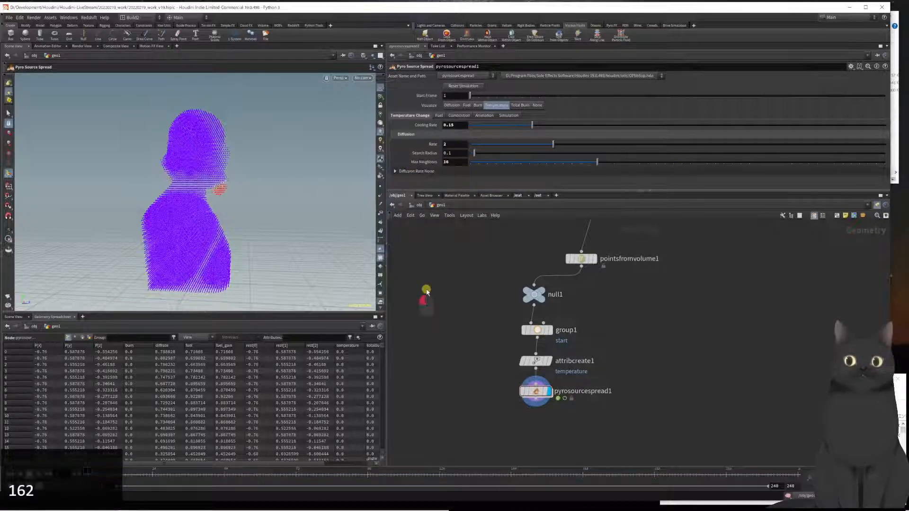
Play the simulation with the changed diffusion settings and return to frame 1.
key(Up)
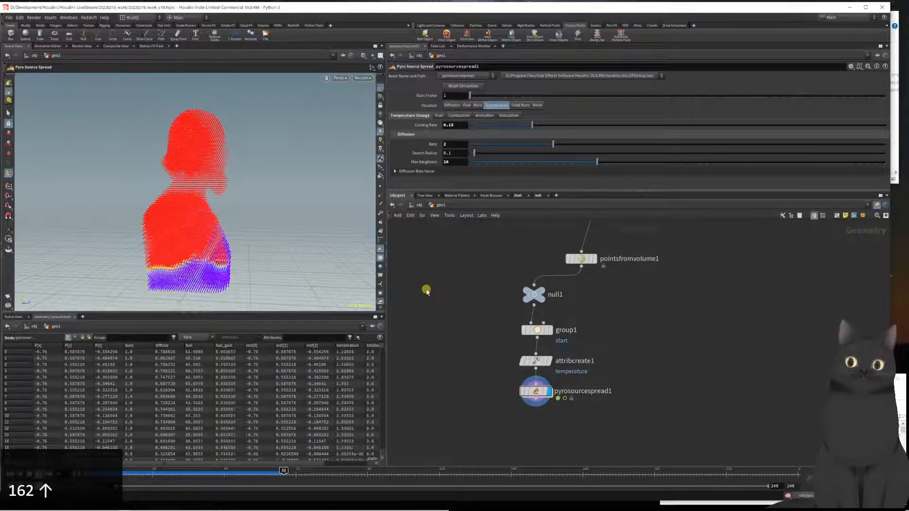
key(ctrl+Left)
key(ctrl+Left)
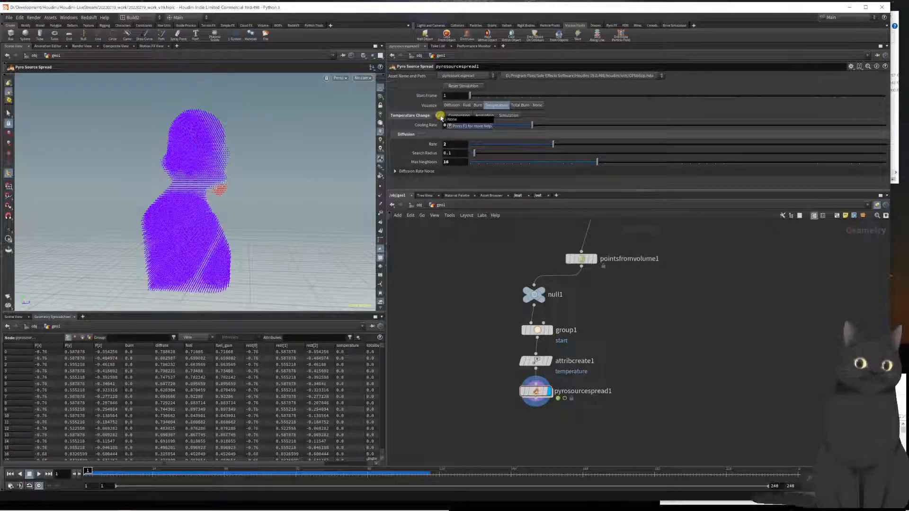
Set the fuel injection rate to 0, play the simulation and return to frame 1.
click(440, 116)
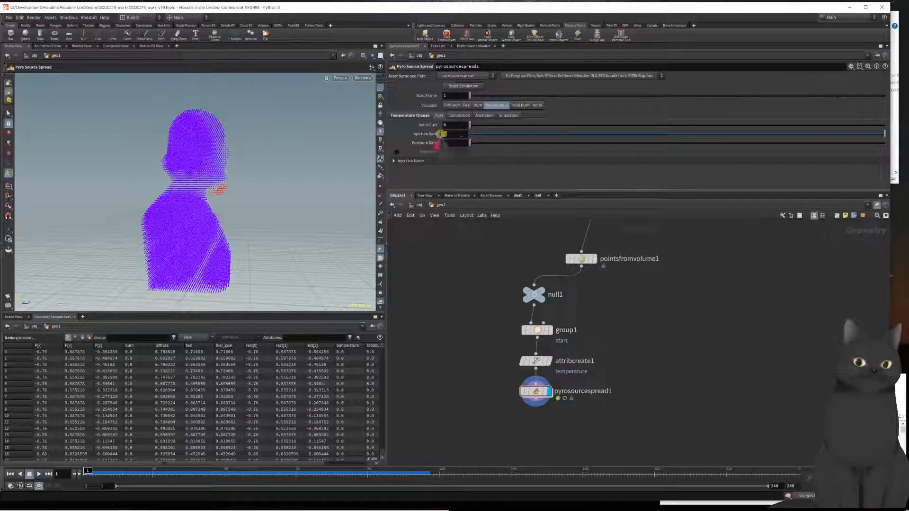
text(0)
key(Return)
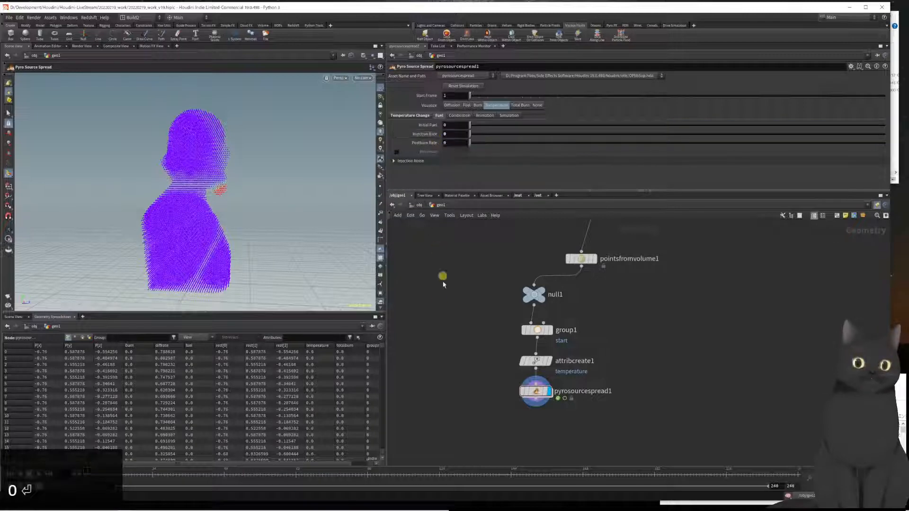
key(Up)
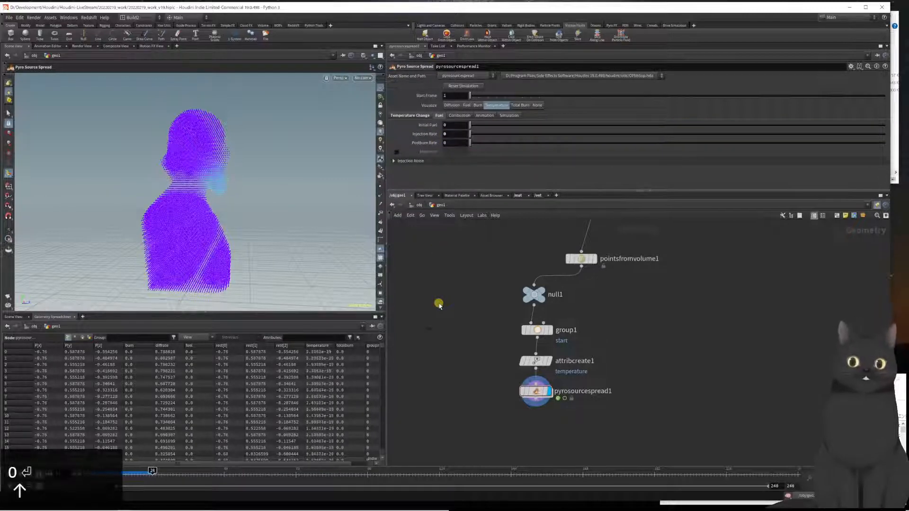
key(ctrl+Left)
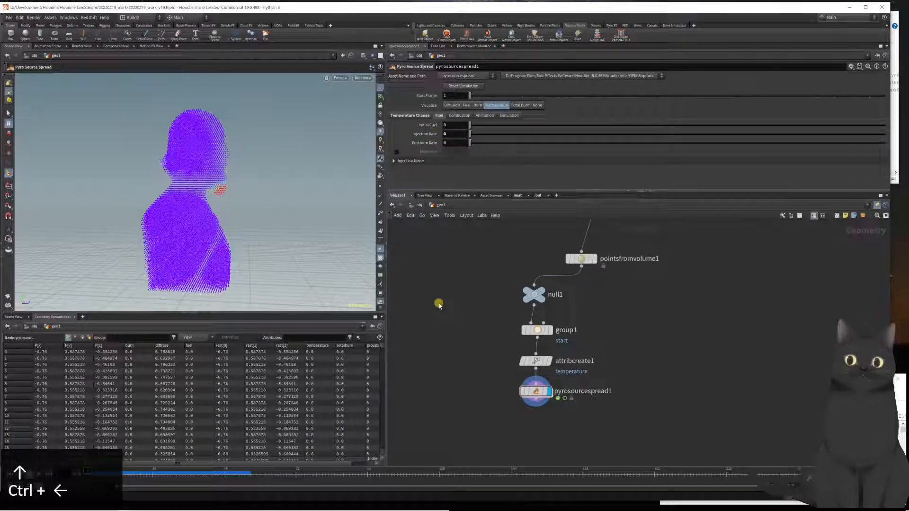
Replay the simulation without fuel injection and return to frame 1.
key(Up)
key(ctrl+Left)
key(ctrl+Left)
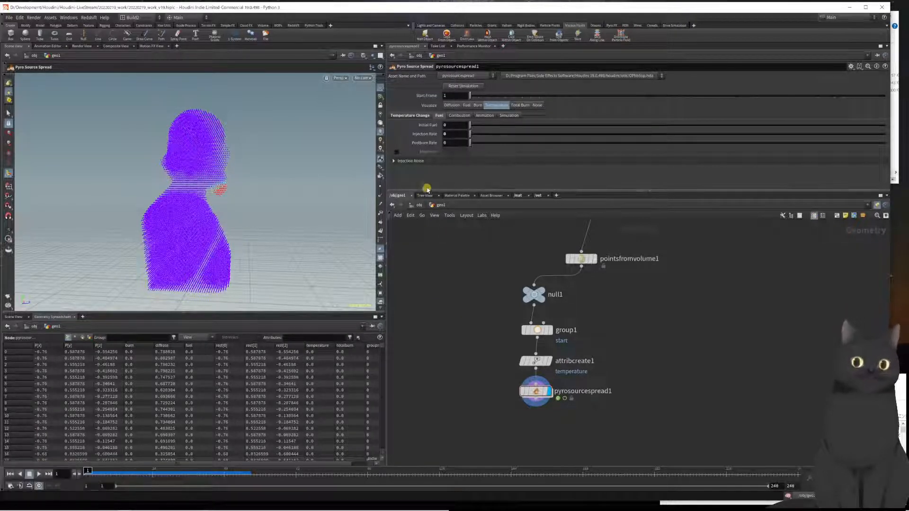
Set the initial fuel to 30, play the simulation and return to frame 1.
click(457, 126)
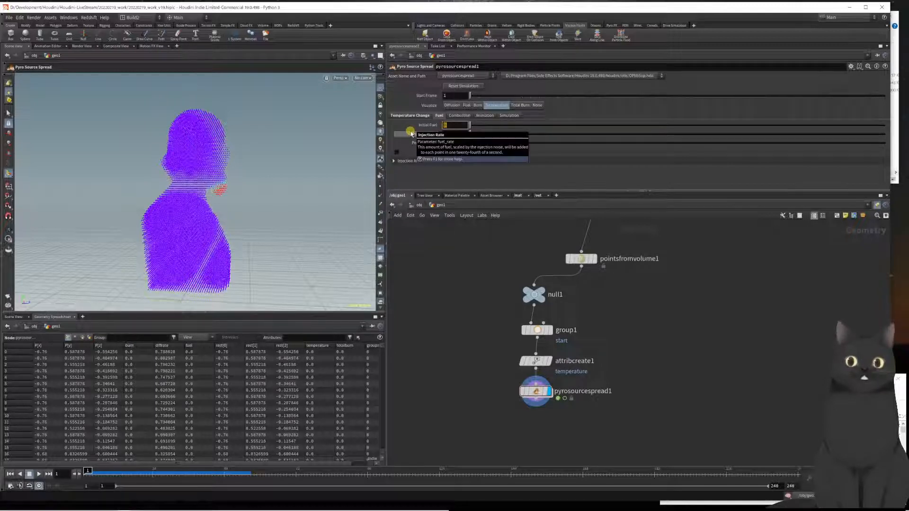
text(30)
key(Return)
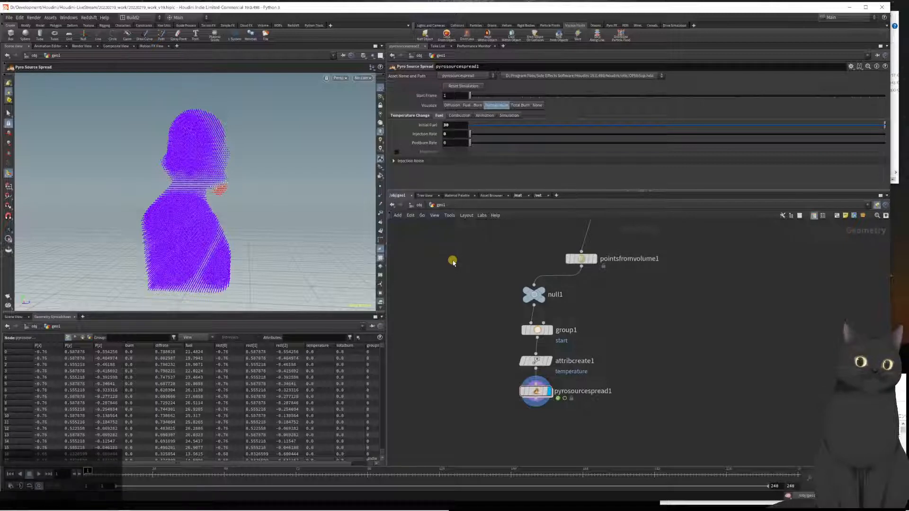
key(Up)
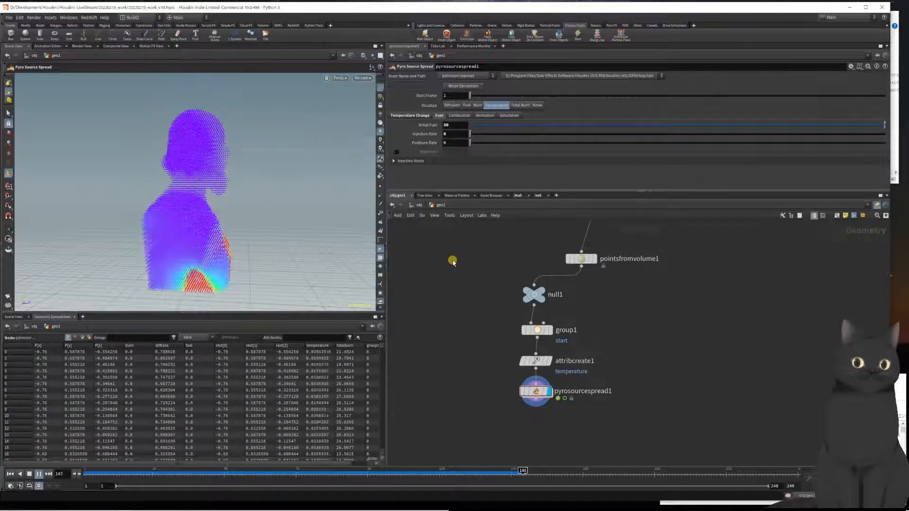
key(ctrl+Left)
key(ctrl+Left)
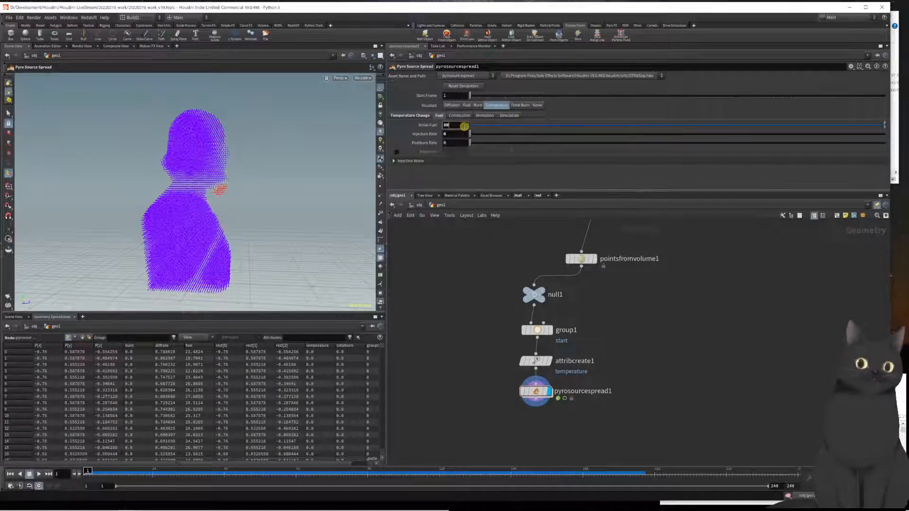
Lower the initial fuel to 15.
key(shift+Home)
key(shift+Left)
text(15)
key(Return)
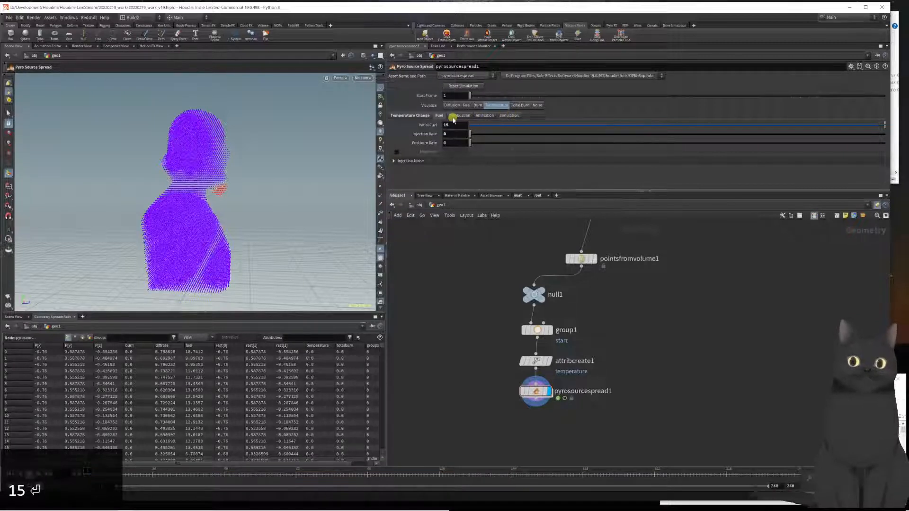
Set the combustion burn rate to 1 and the temperature output to 0.7.
click(454, 117)
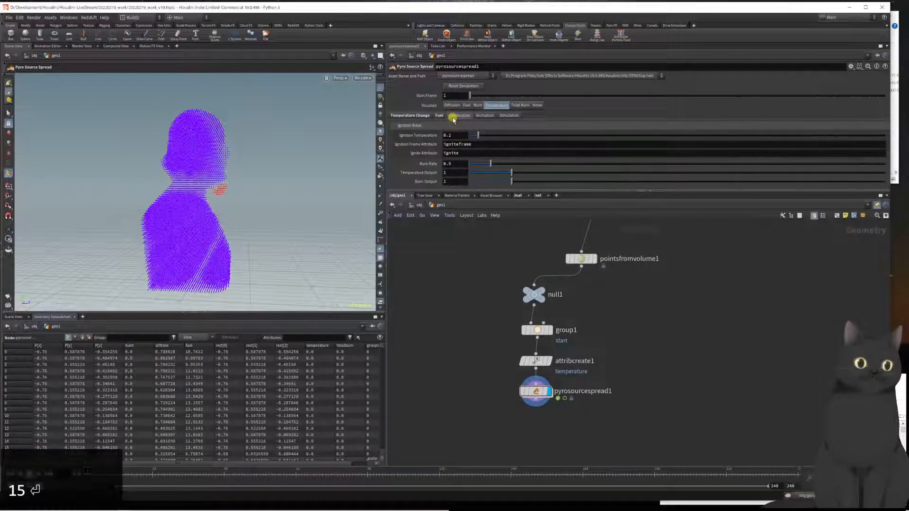
double_click(453, 165)
text(1)
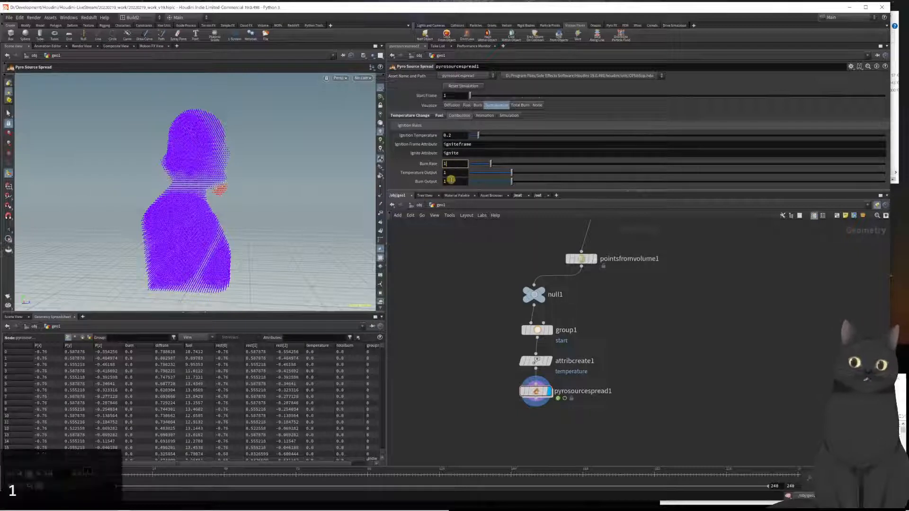
key(Tab)
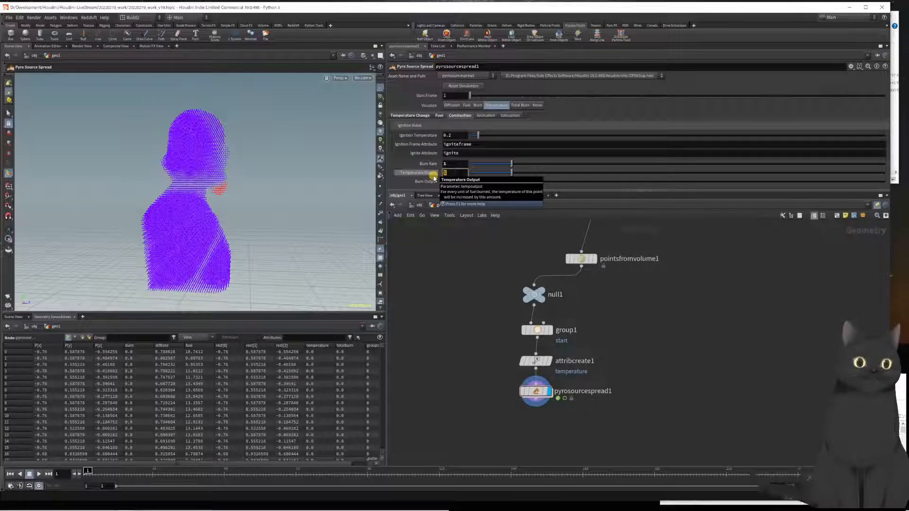
text(0.)
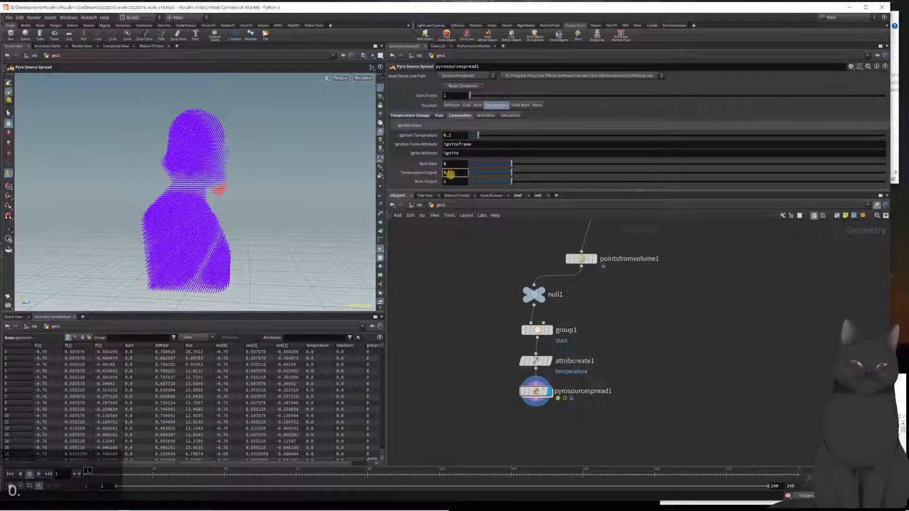
text(7)
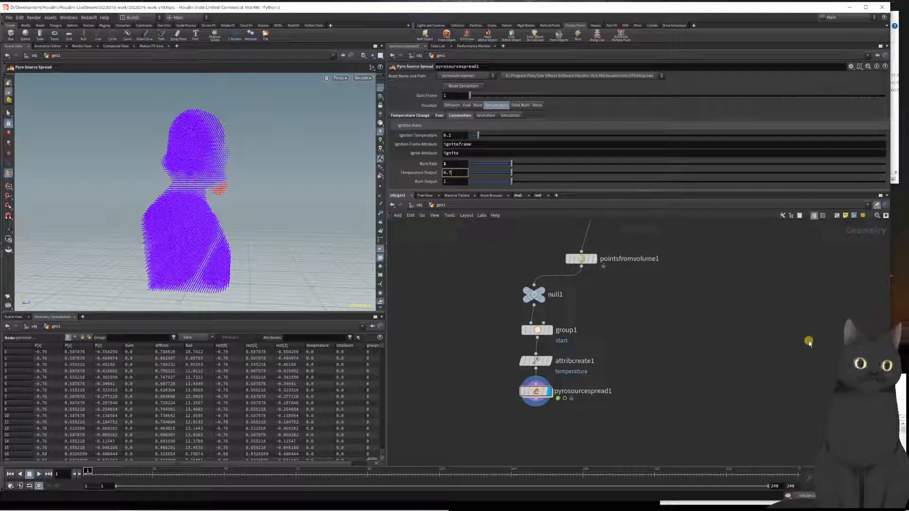
click(457, 274)
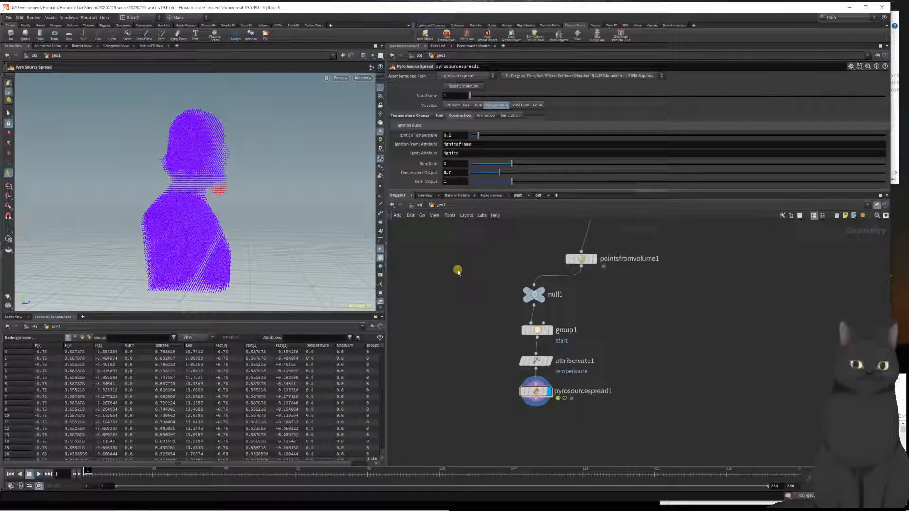
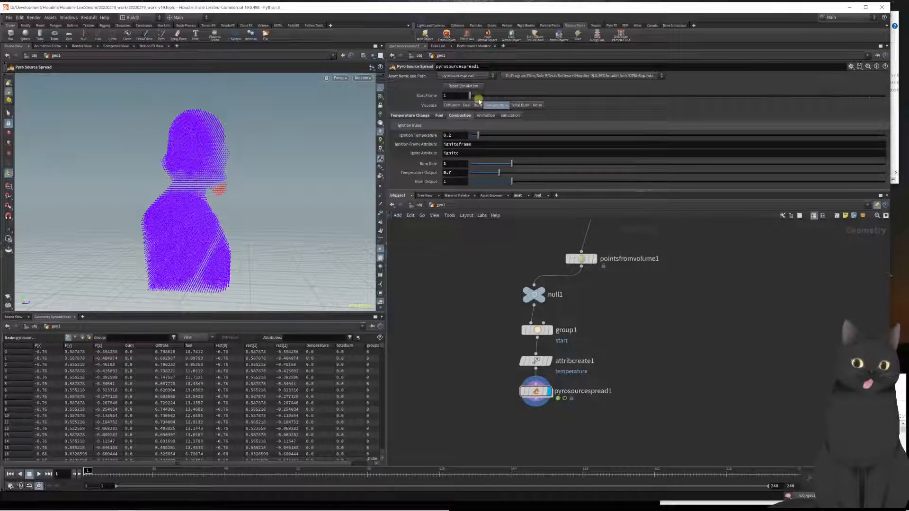
Expand the Diffusion Rate Noise settings of the temperature change and examine the noise type, remap ramp and element size.
click(419, 117)
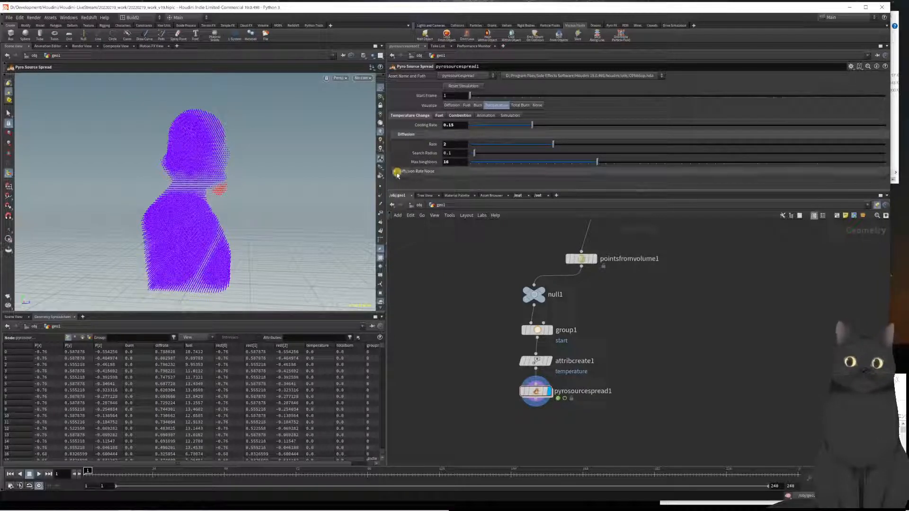
click(393, 172)
scroll(398, 161, down, 3)
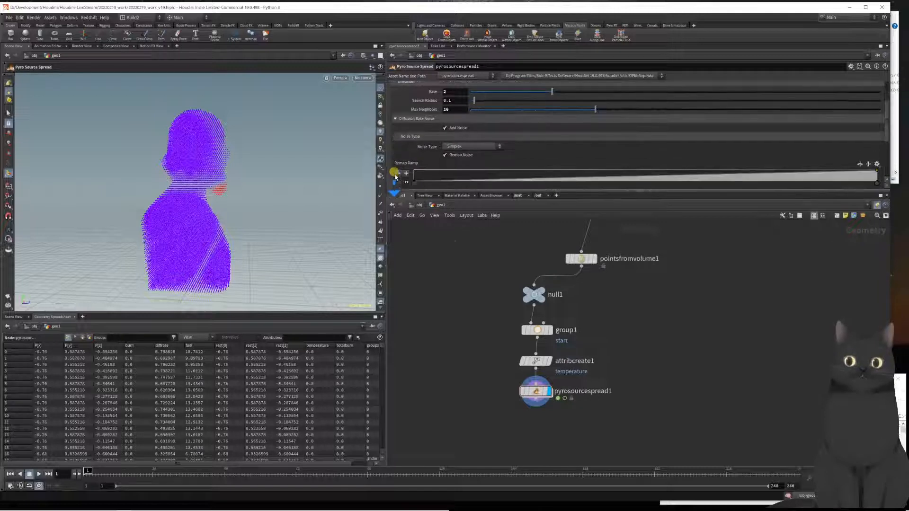
scroll(450, 151, down, 3)
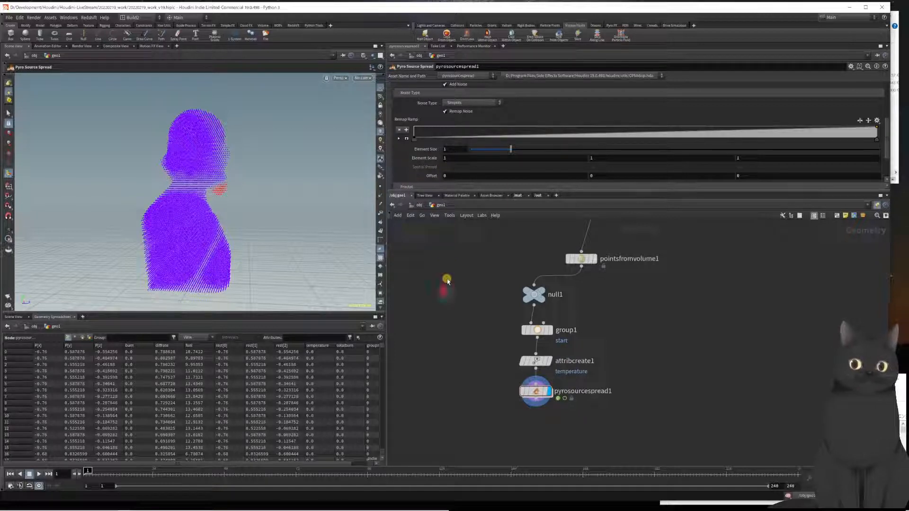
Play the simulation with the new combustion settings, stop it and step forward frame by frame to examine the temperature spread.
key(ctrl+Left)
key(Up)
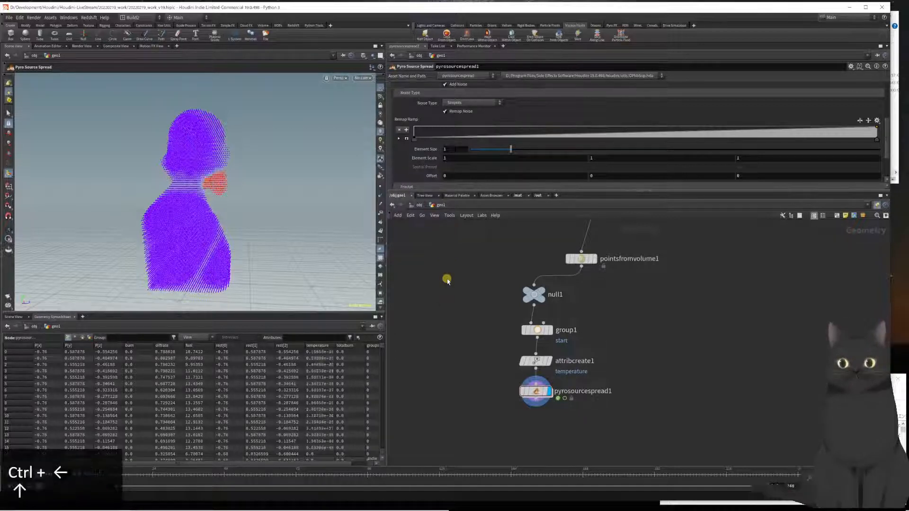
key(Left)
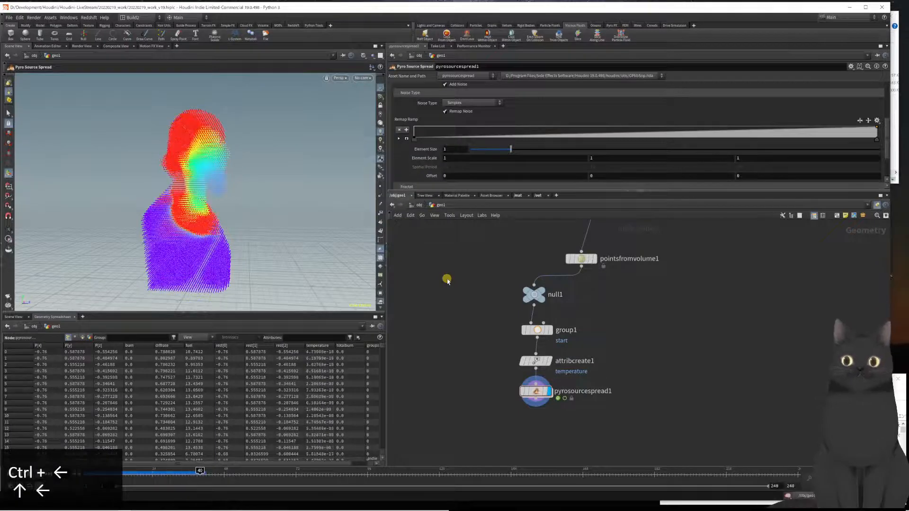
key(Right)
key(Right)
key(Right)
key(Right)
key(Right)
key(Right)
key(Right)
key(Right)
key(Right)
key(Right)
key(Right)
key(Right)
key(Right)
key(Right)
key(Right)
key(Right)
key(Right)
key(Right)
key(Right)
key(Right)
key(Right)
key(Right)
key(Right)
key(Right)
key(Right)
key(Right)
key(Right)
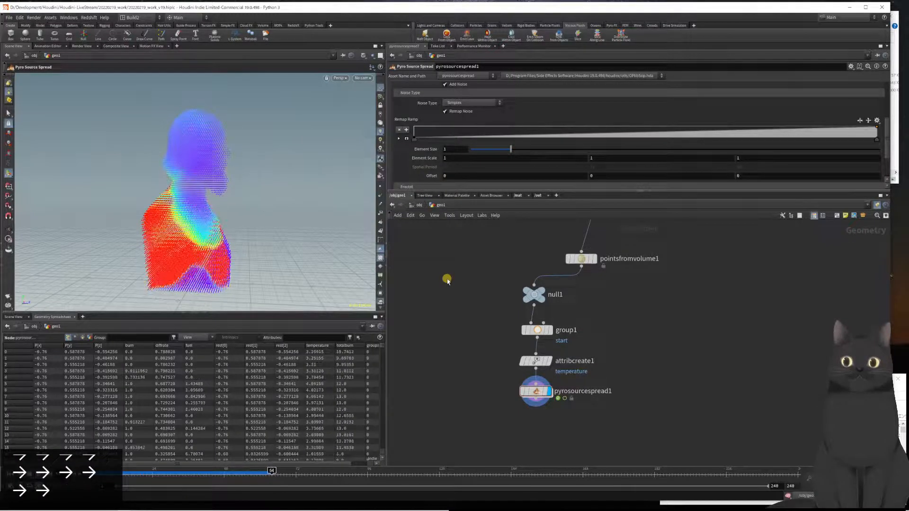
Replay the simulation from the start and return to frame 1.
key(Left)
key(ctrl+Down)
key(ctrl+Left)
key(ctrl+Left)
key(ctrl+Left)
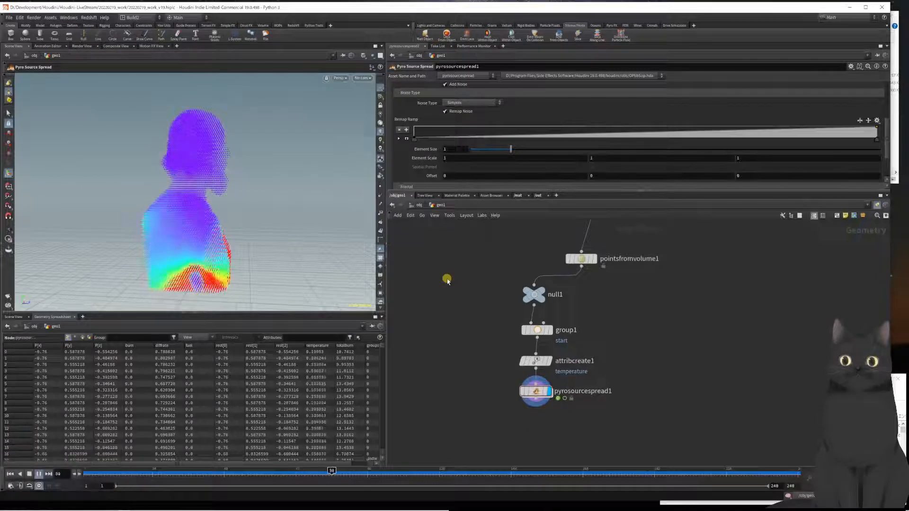
key(ctrl+Left)
key(ctrl+Left)
key(ctrl+Left)
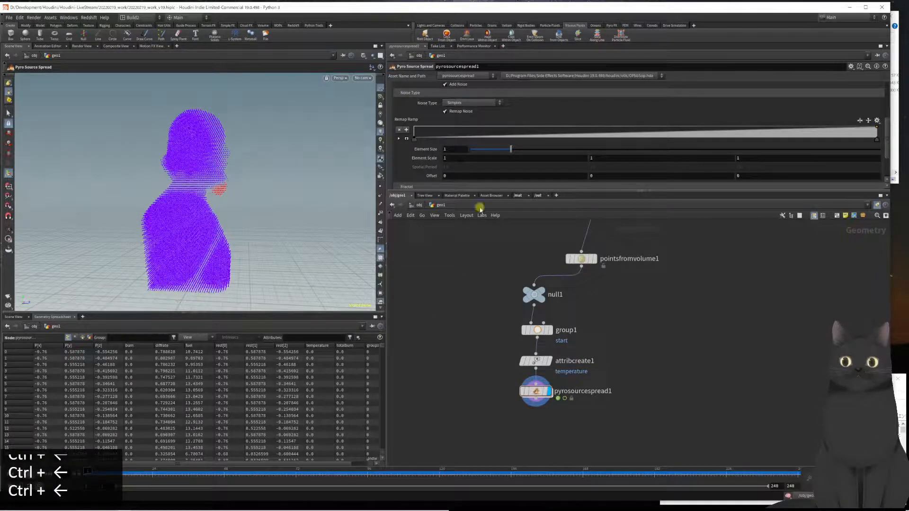
Raise the initial fuel to 30 again, play the simulation and return to frame 1.
scroll(454, 138, up, 6)
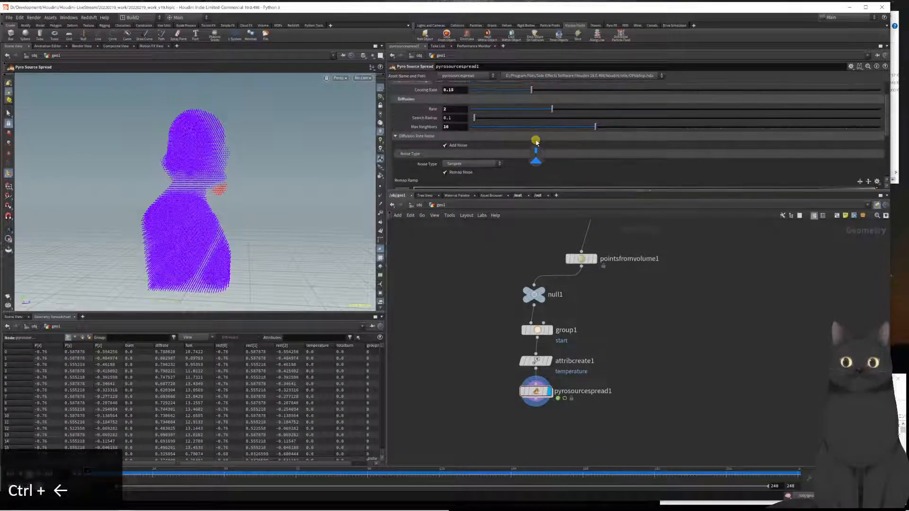
scroll(536, 142, up, 3)
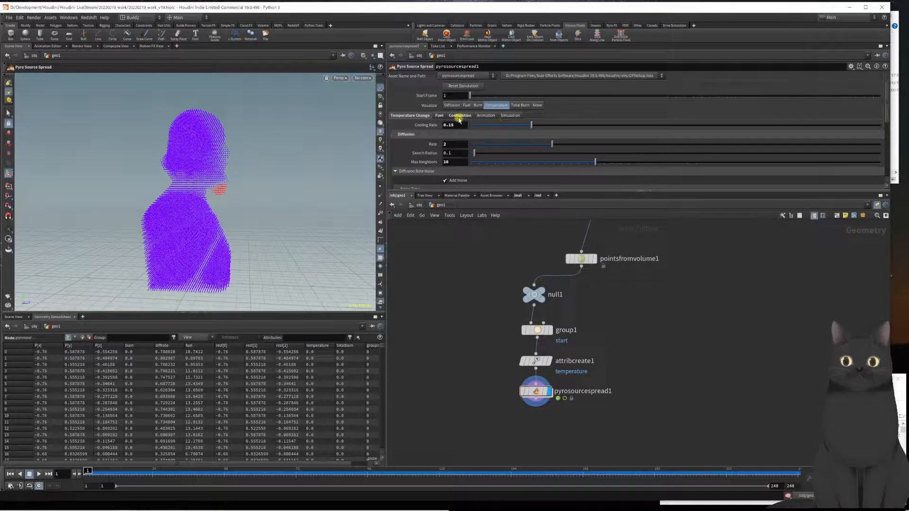
click(439, 116)
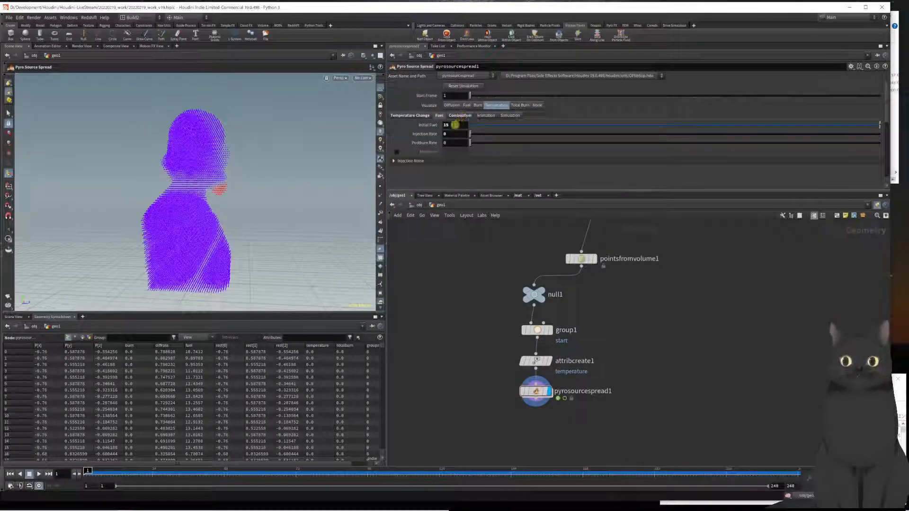
drag(456, 125, 429, 129)
text(30)
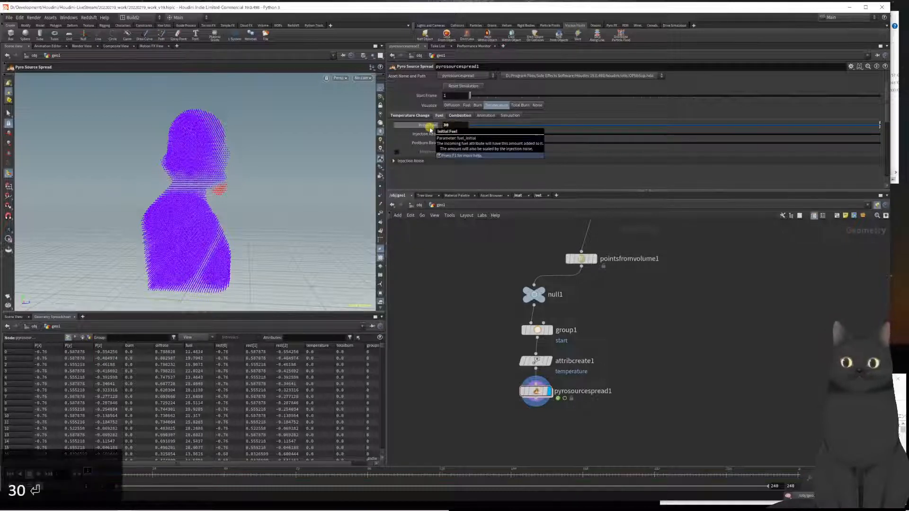
key(Return)
key(Up)
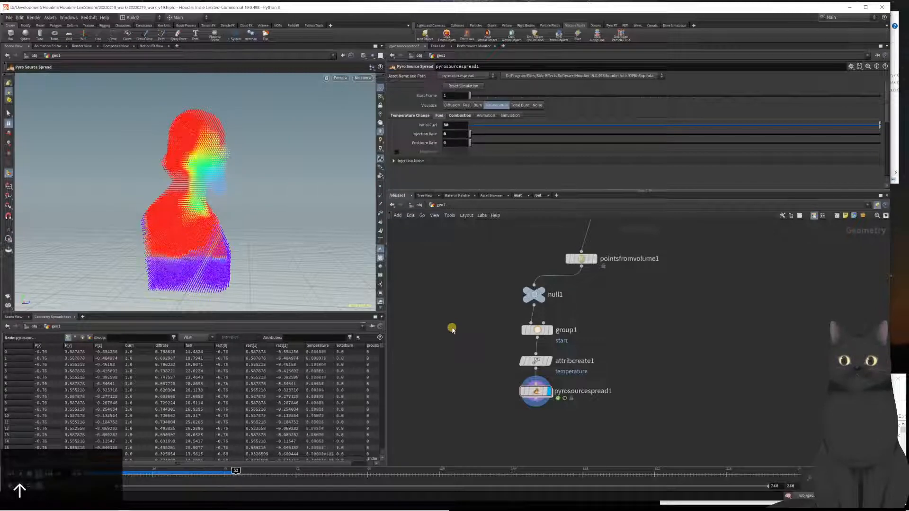
key(ctrl+Left)
key(ctrl+Left)
key(ctrl+Left)
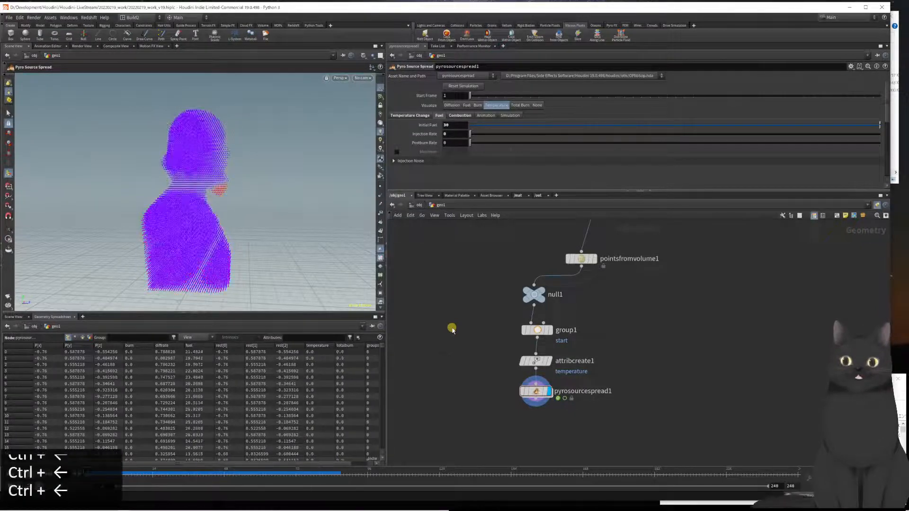
Set the initial fuel to 10, play the simulation and return to frame 1.
click(453, 128)
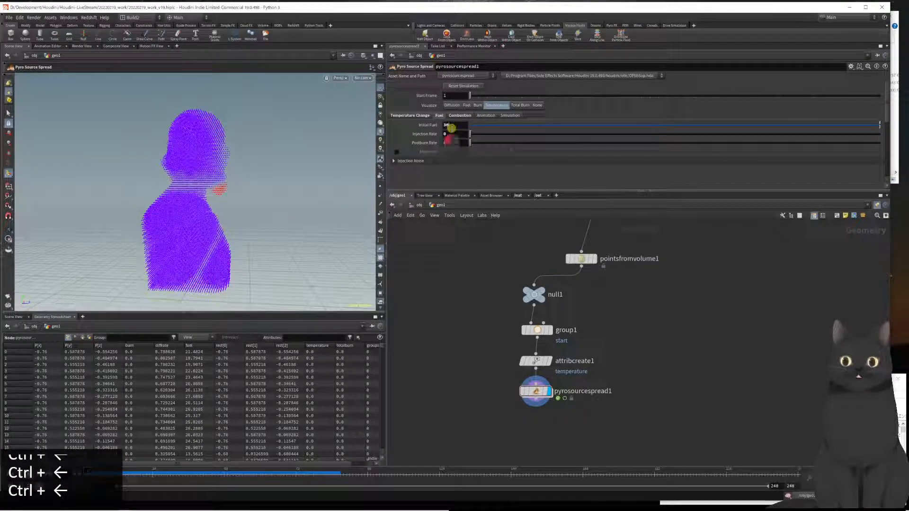
text(10)
key(Return)
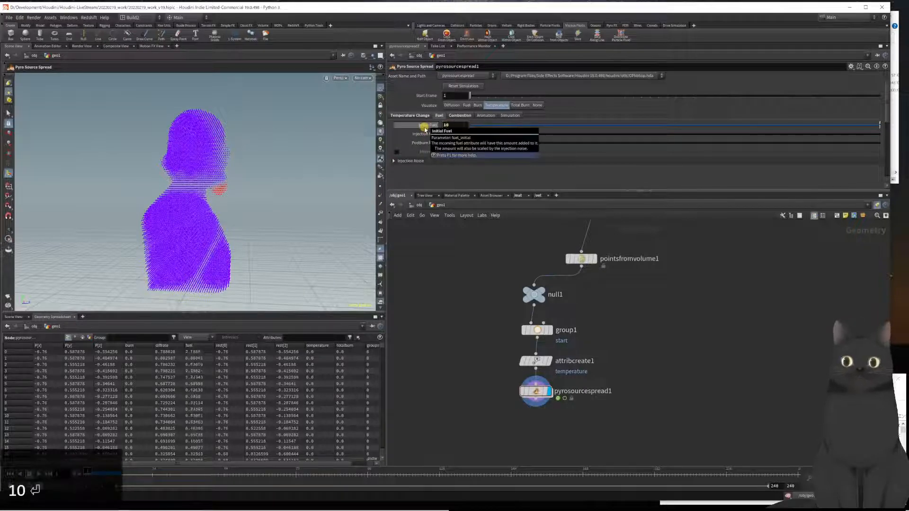
key(Up)
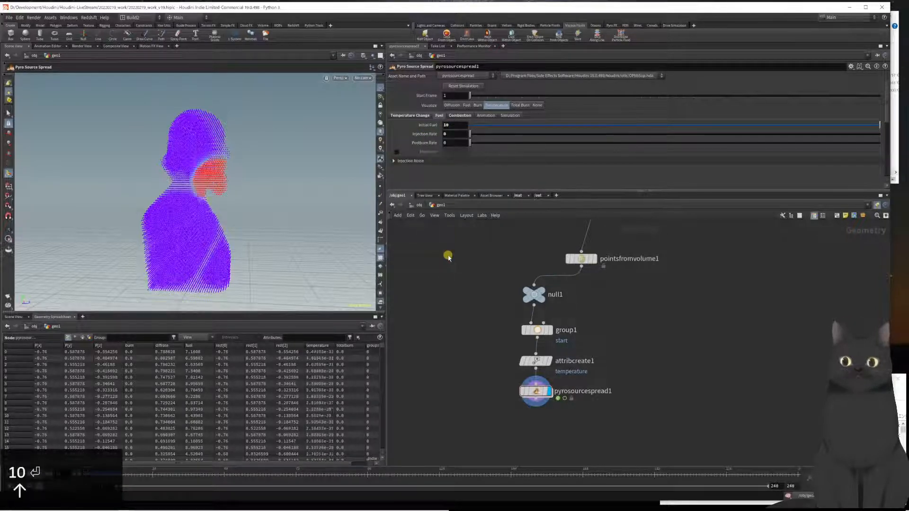
key(ctrl+Left)
key(ctrl+Left)
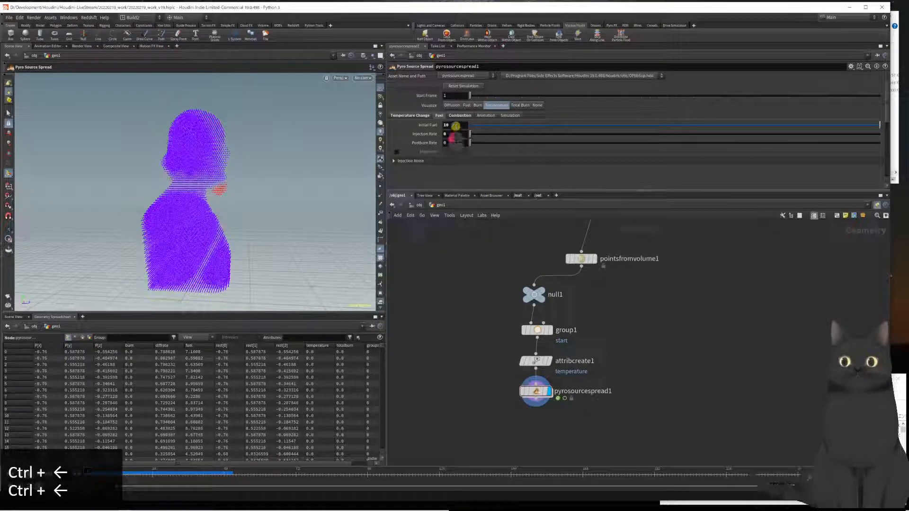
Set the initial fuel to 5, play the simulation and return to frame 1.
click(427, 126)
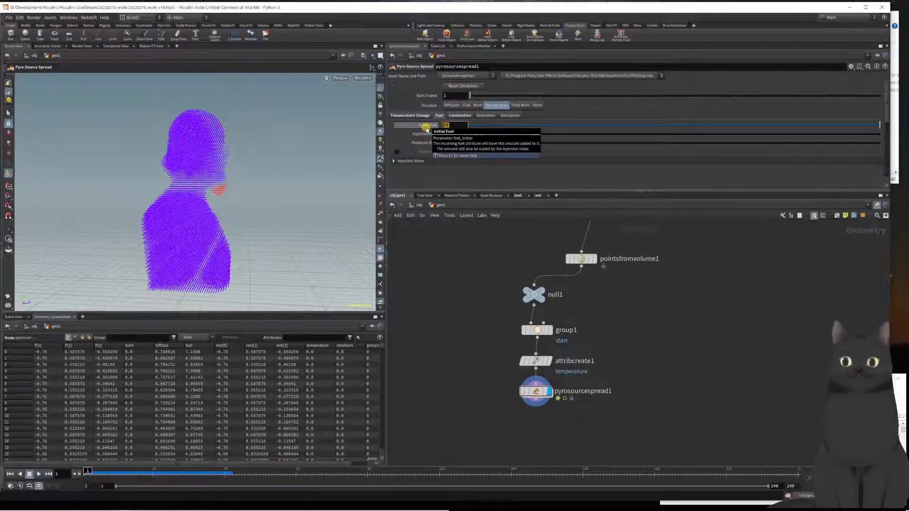
text(5)
key(Return)
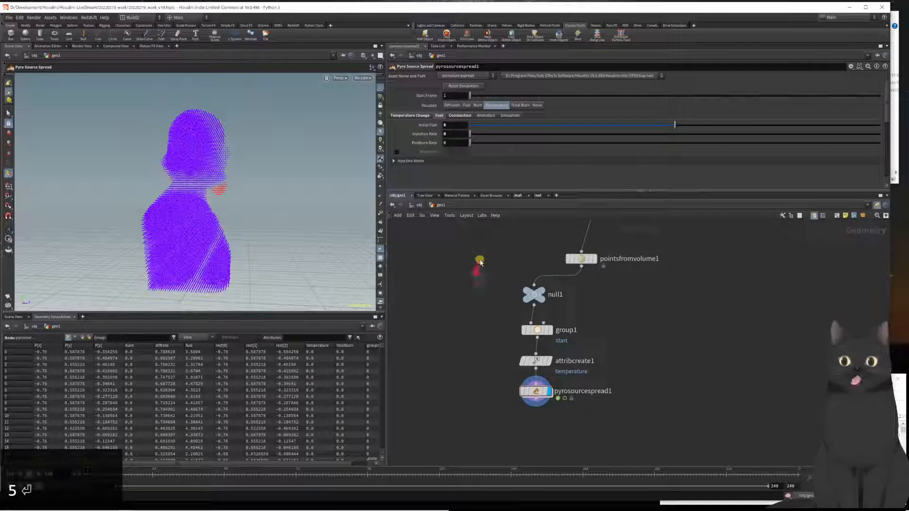
key(Up)
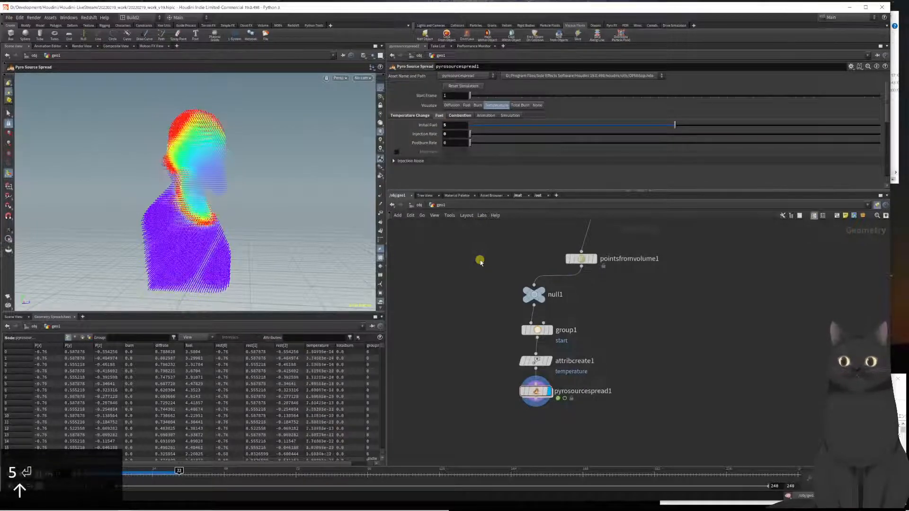
key(ctrl+Left)
key(ctrl+Left)
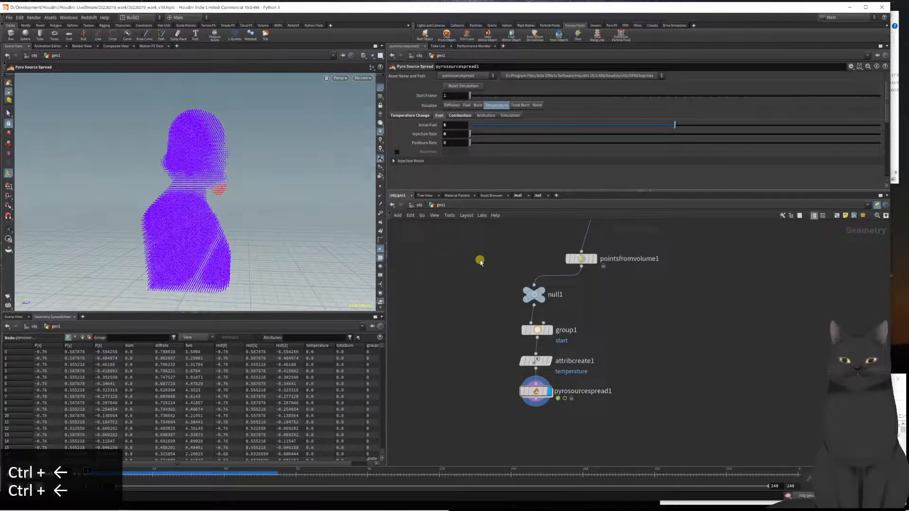
Set the initial fuel to 15, play the simulation and return to frame 1.
click(445, 125)
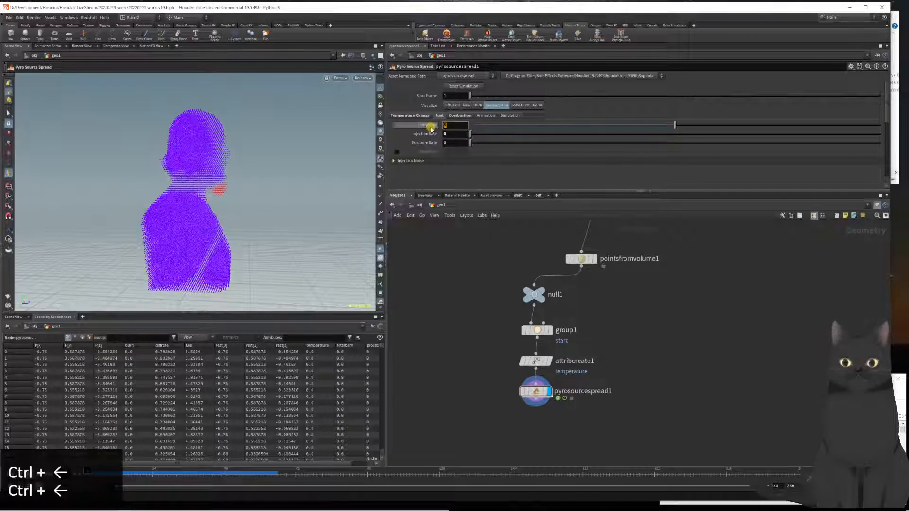
text(15)
key(Return)
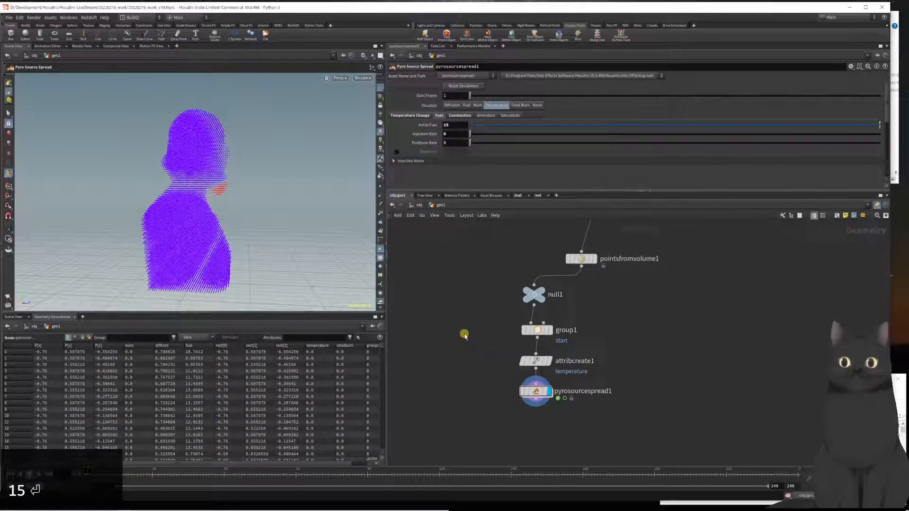
key(Up)
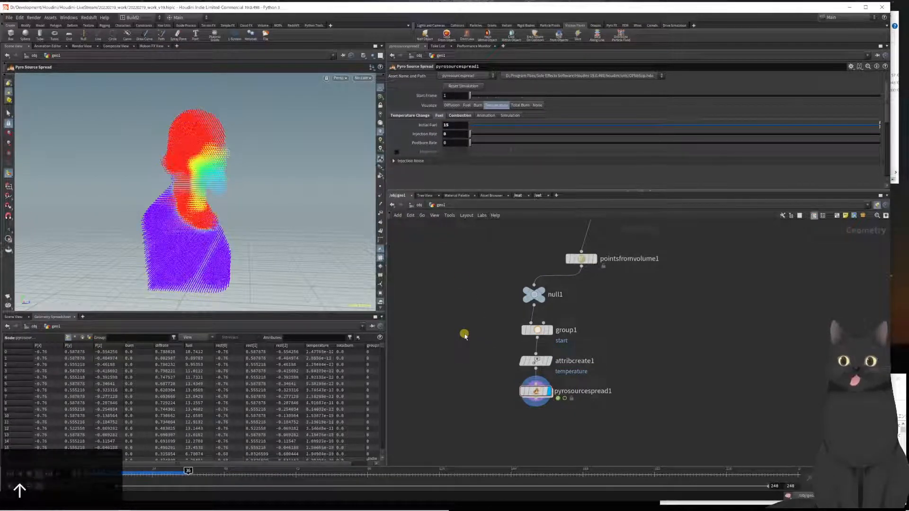
key(ctrl+Left)
key(ctrl+Left)
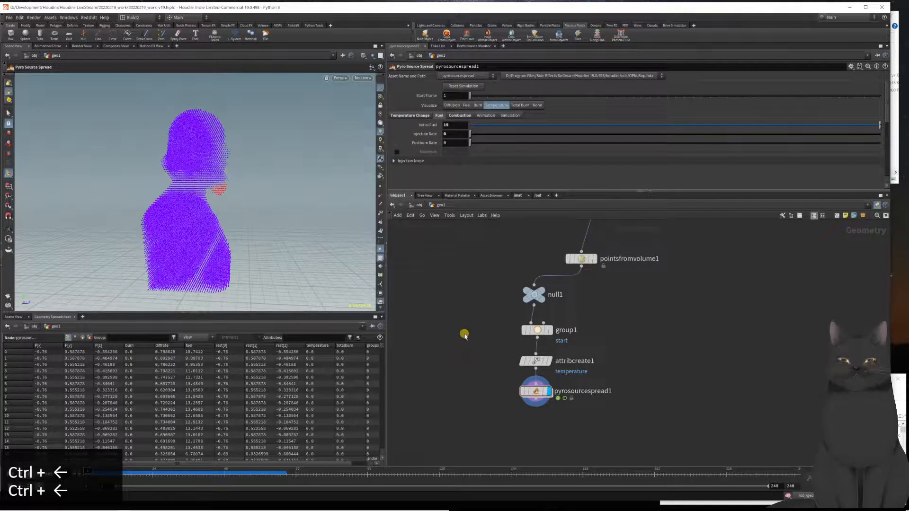
Try an initial fuel of 50 by playing the simulation from frame 1, and set the value back to 15.
double_click(452, 125)
text(50)
key(Return)
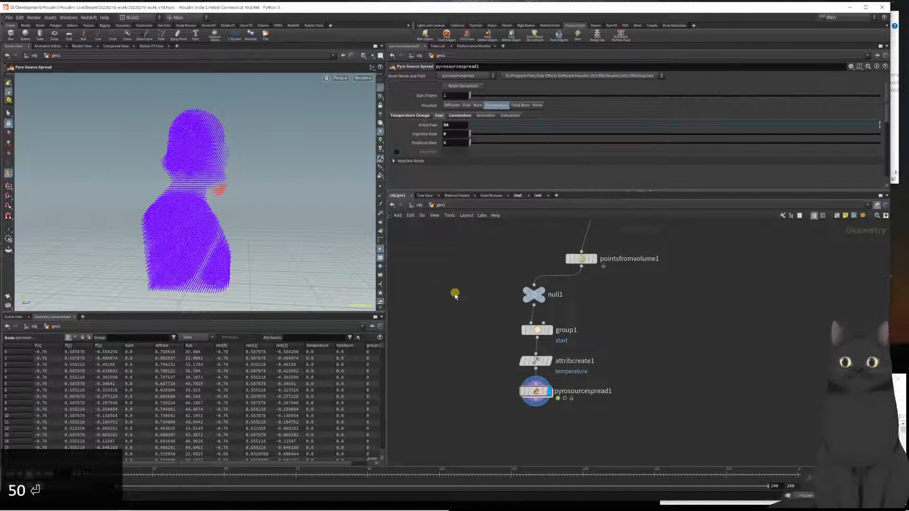
key(Up)
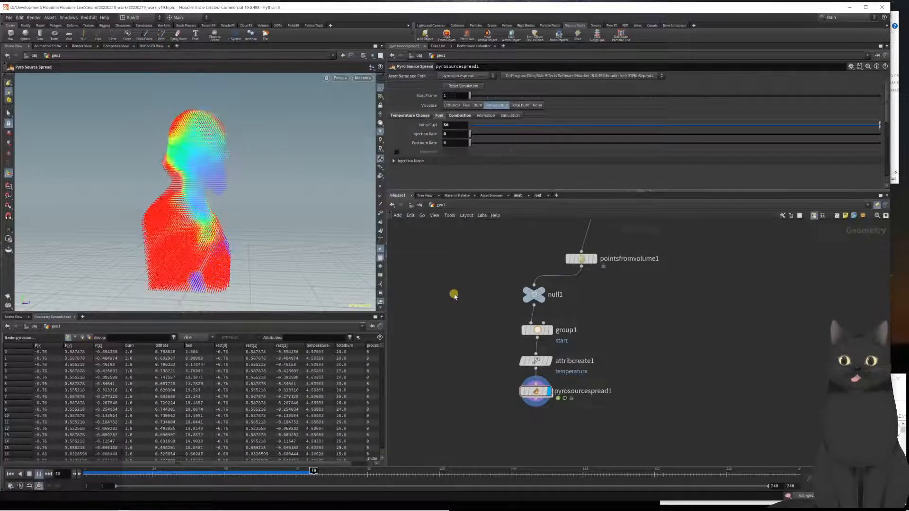
key(ctrl+Left)
key(ctrl+Left)
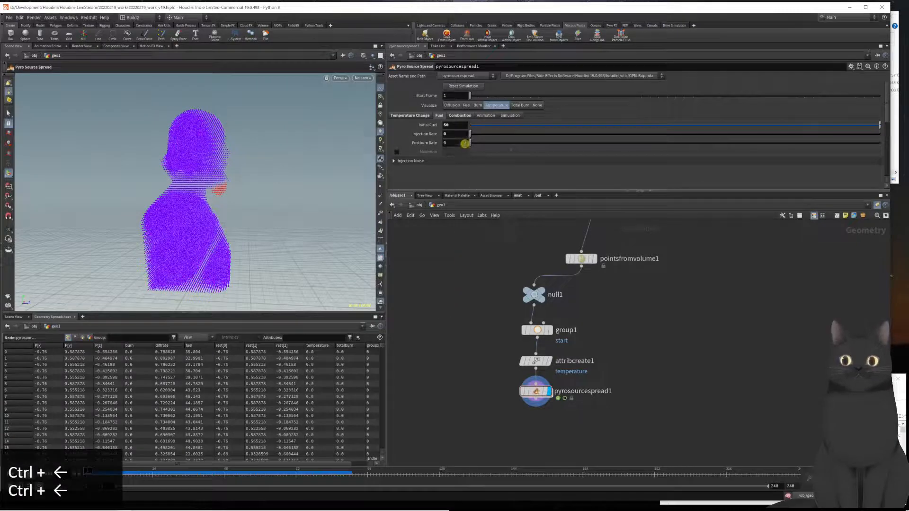
text(15)
key(Return)
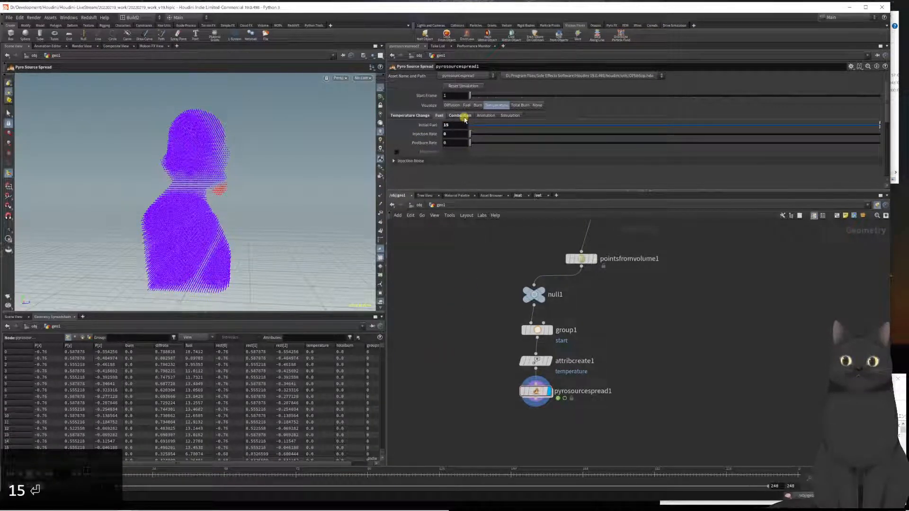
Set the combustion temperature output to 1, play the simulation and return to frame 1.
click(460, 115)
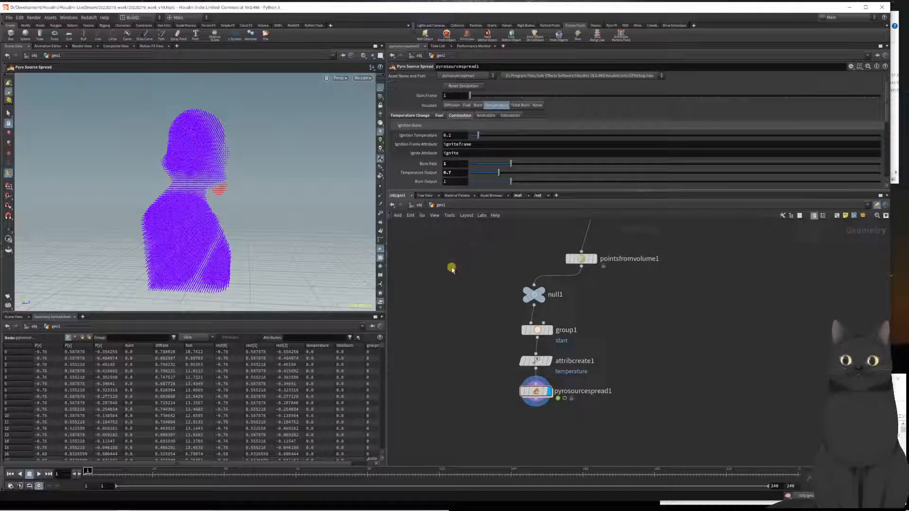
click(461, 174)
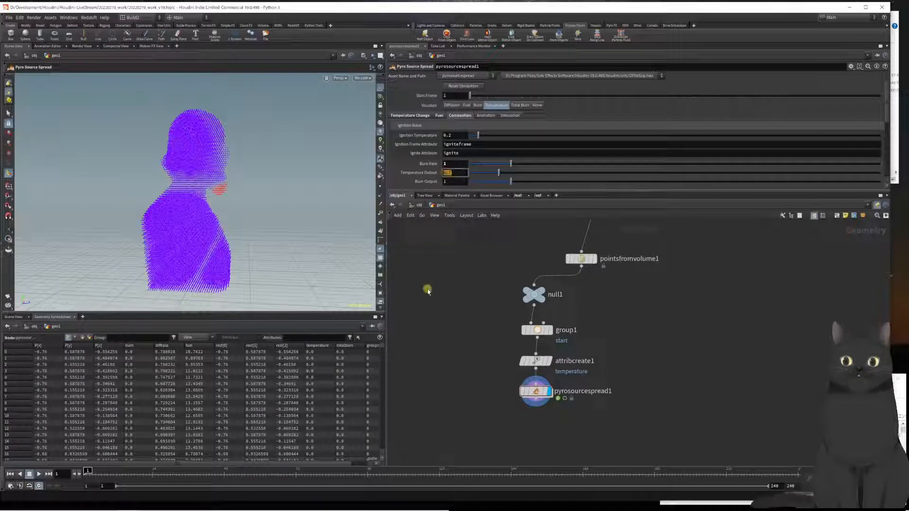
text(1)
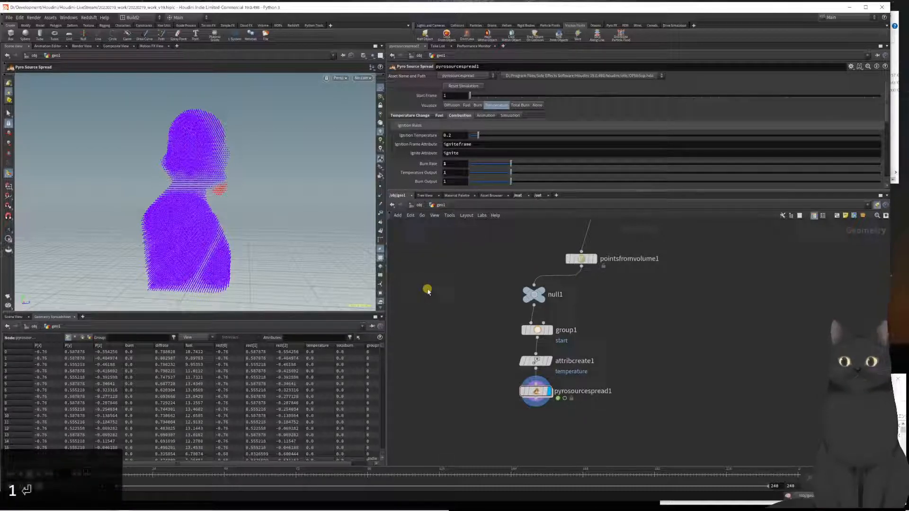
key(Up)
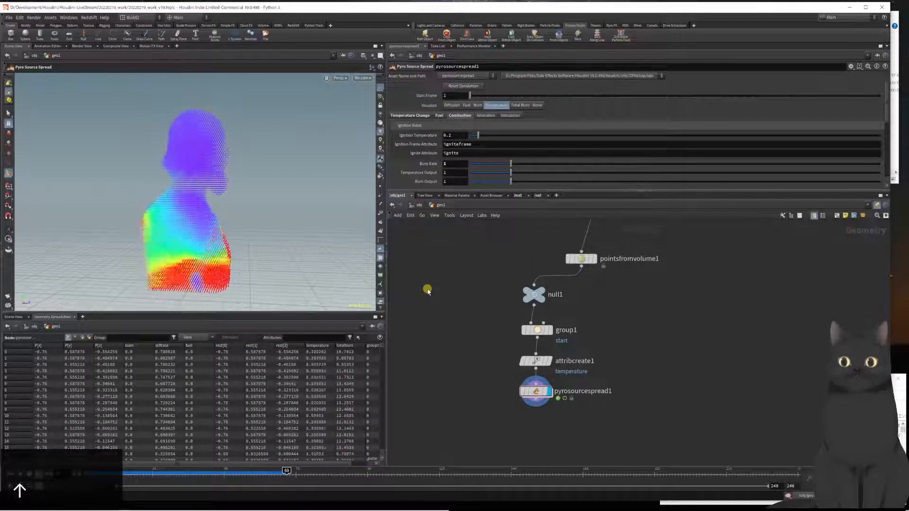
key(ctrl+Left)
key(ctrl+Left)
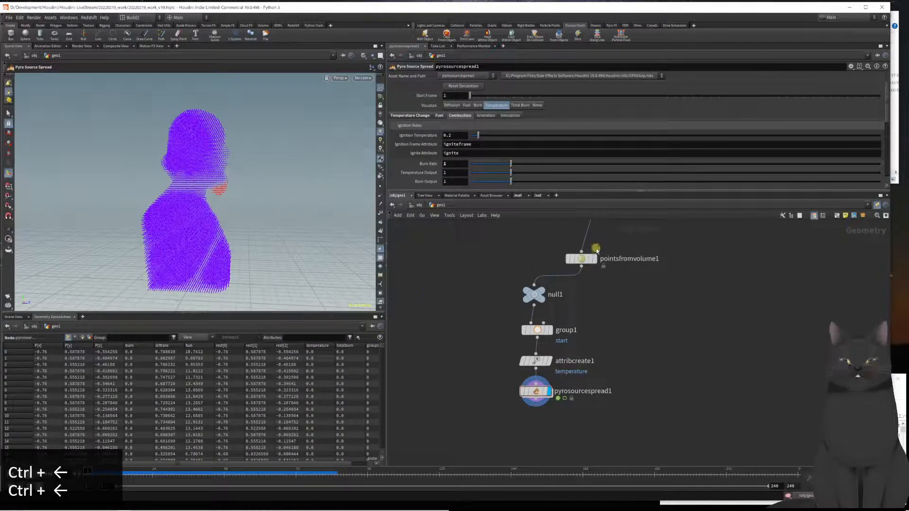
Set the temperature output to 0.7 and play the simulation, stopping at about frame 70.
click(452, 173)
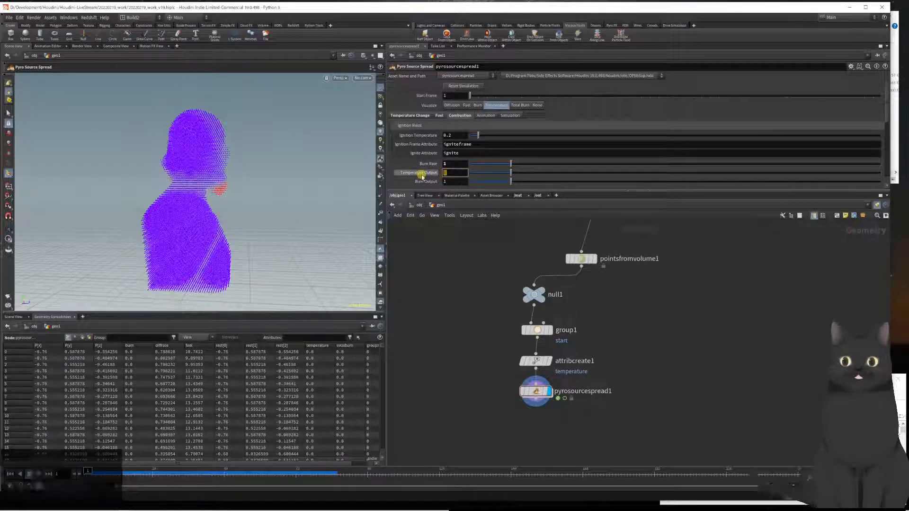
text(0.)
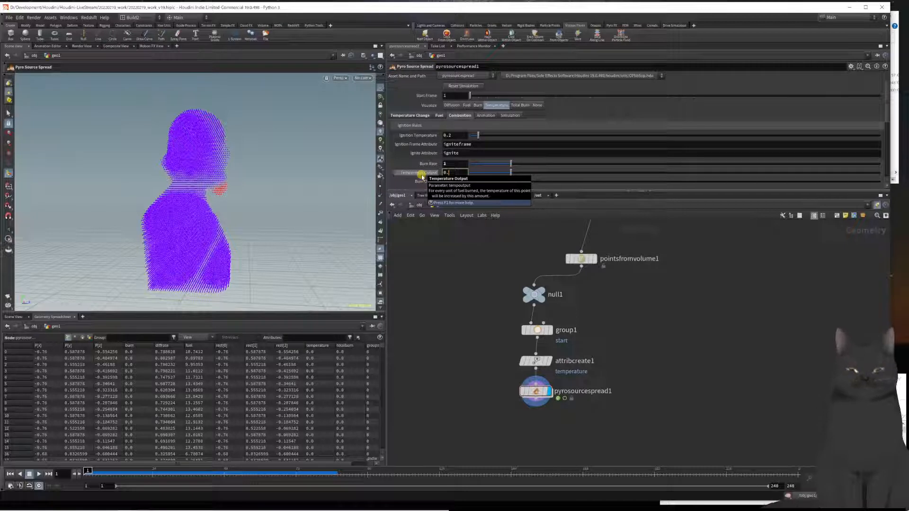
text(7)
key(Return)
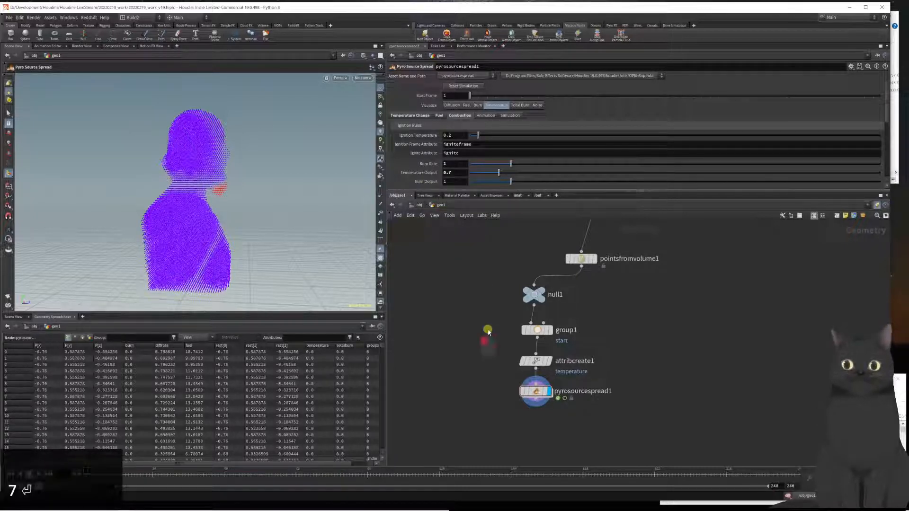
key(Up)
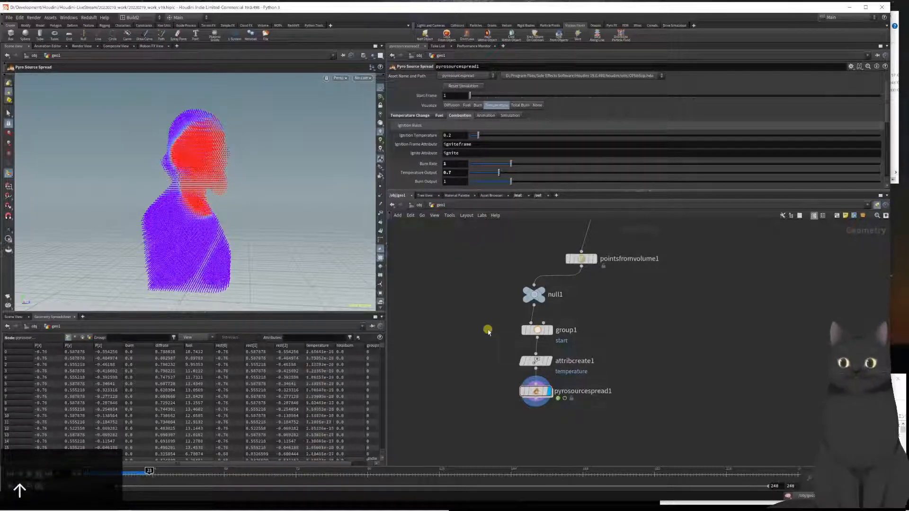
key(Left)
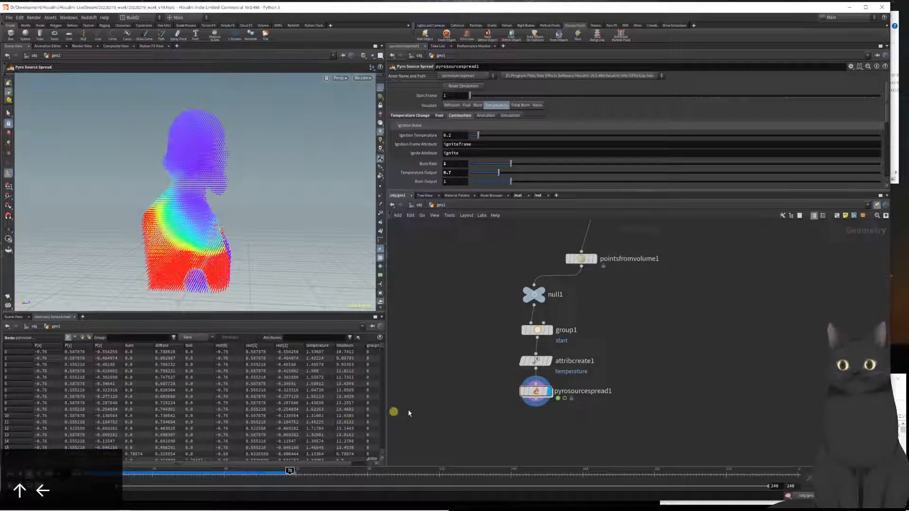
Continue playback past frame 90 and step back to about frame 21 to inspect how the temperature moves through the bust.
key(Up)
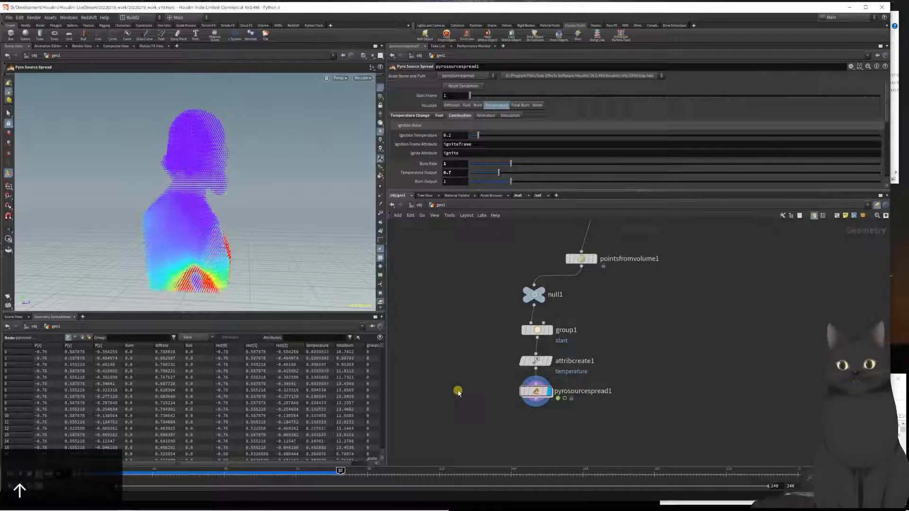
key(Left)
key(Left)
key(Left)
key(Left)
key(Left)
key(Left)
key(Left)
key(Left)
key(Left)
key(Left)
key(Left)
key(Left)
key(Left)
key(Left)
key(Left)
key(Left)
key(Left)
key(Left)
key(Left)
key(Left)
key(Left)
key(Left)
key(Left)
key(Left)
key(Left)
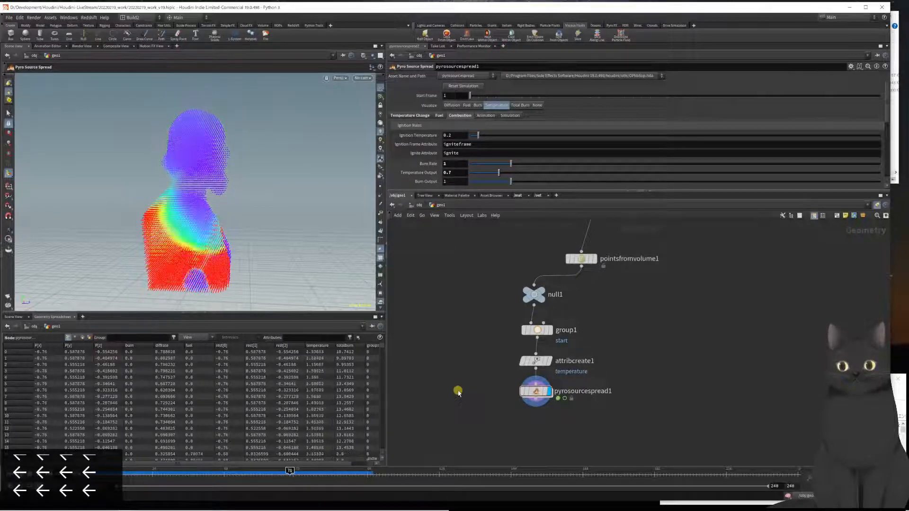
key(Left)
key(Left)
key(Left)
key(Left)
key(Left)
key(Left)
key(Left)
key(Left)
key(Left)
key(Left)
key(Left)
key(Left)
key(Left)
key(Left)
key(Left)
key(Left)
key(Left)
key(Left)
key(Left)
key(Left)
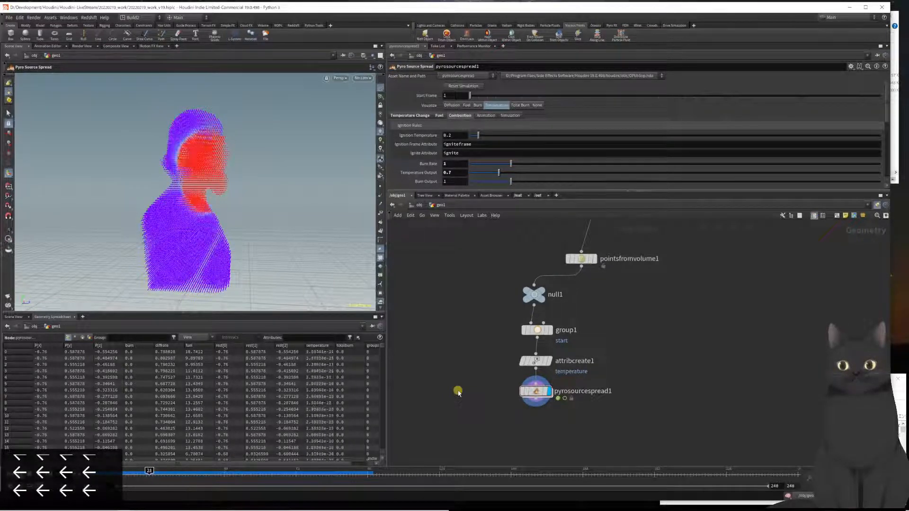
Play to frame 29 and examine the points' temperature values down to the end of the geometry spreadsheet.
key(Up)
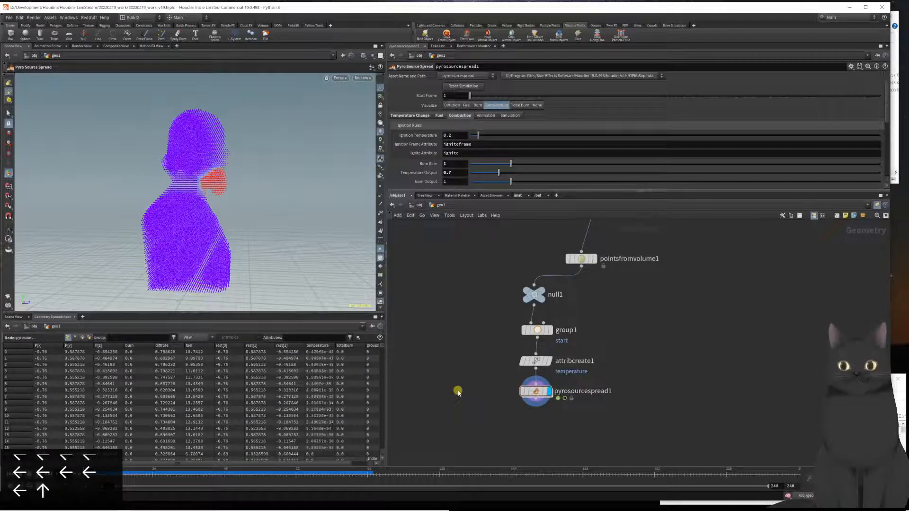
key(Left)
key(Up)
key(Left)
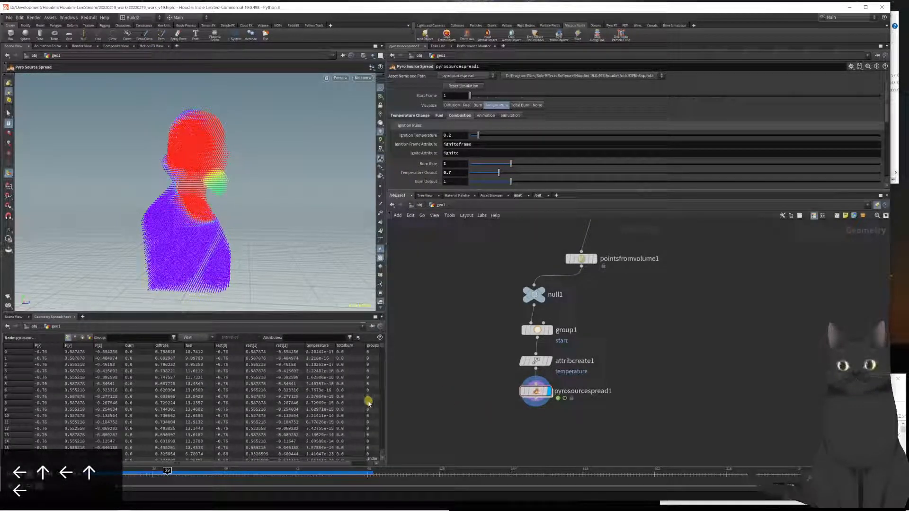
scroll(331, 412, down, 3)
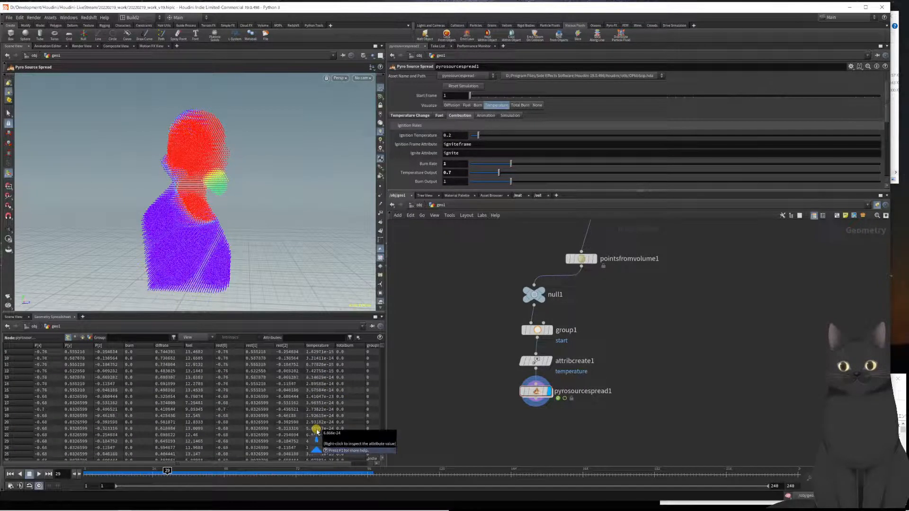
key(Up)
Play the simulation on to about frame 127, pausing at frame 50, to observe the temperature in the torso.
click(477, 419)
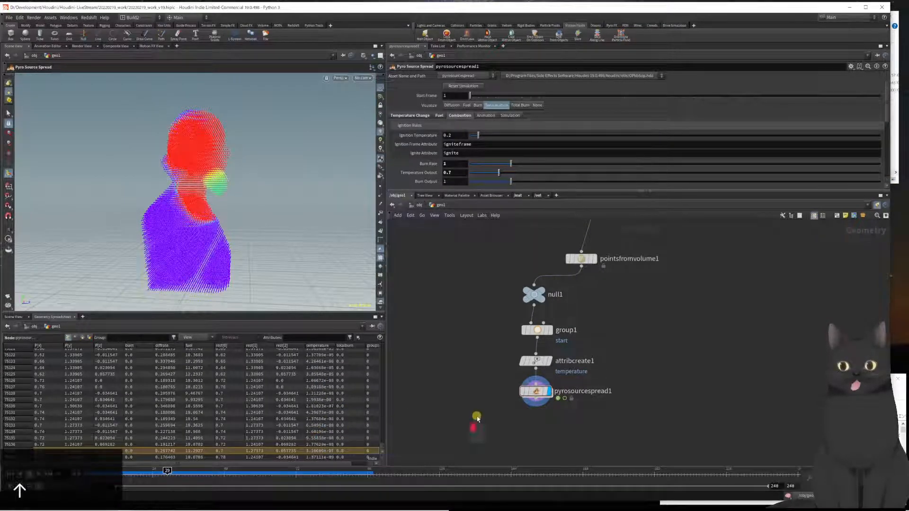
key(Up)
key(Left)
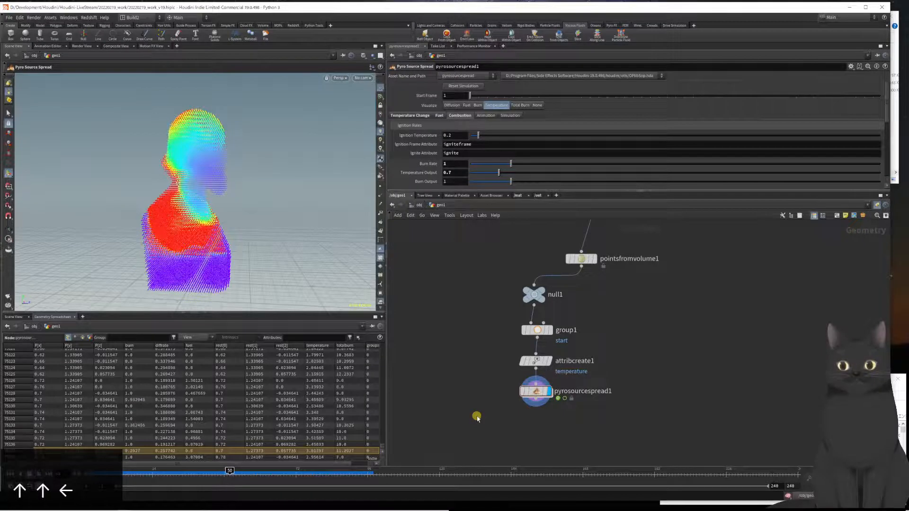
key(Up)
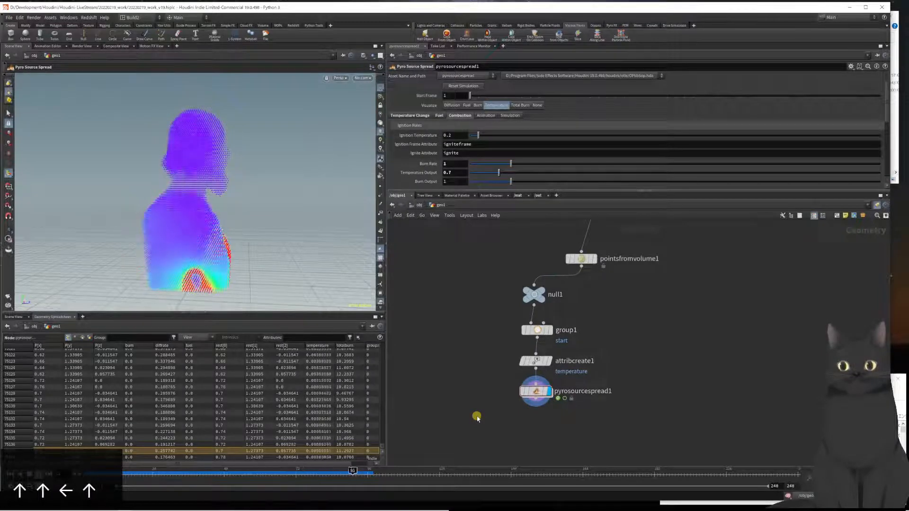
key(Left)
key(Left)
key(Left)
key(Left)
key(Left)
key(Left)
key(Left)
key(Left)
key(Left)
key(Left)
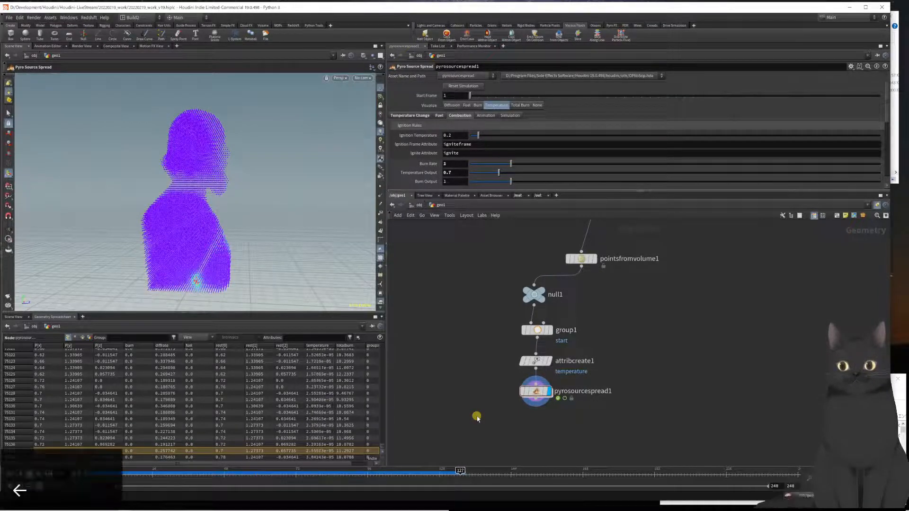
Step forward to frame 142, back to about frame 111 and on to frame 115 to examine the remaining temperature near the base.
key(Right)
key(Right)
key(Right)
key(Right)
key(Right)
key(Right)
key(Right)
key(Right)
key(Right)
key(Right)
key(Right)
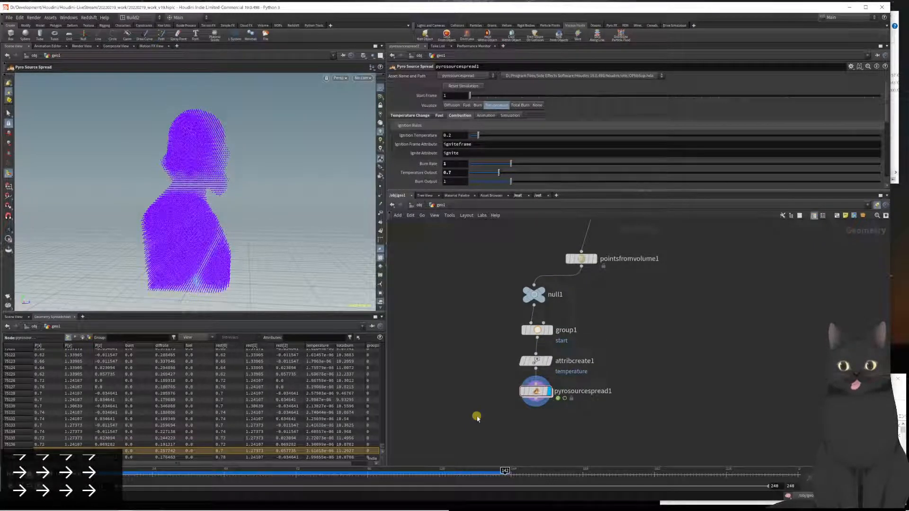
key(Left)
key(Left)
key(Left)
key(Left)
key(Left)
key(Left)
key(Left)
key(Left)
key(Left)
key(Left)
key(Left)
key(Left)
key(Left)
key(Left)
key(Left)
key(Left)
key(Left)
key(Left)
key(Left)
key(Left)
key(Left)
key(Left)
key(Left)
key(Left)
key(Left)
key(Left)
key(Left)
key(Left)
key(Left)
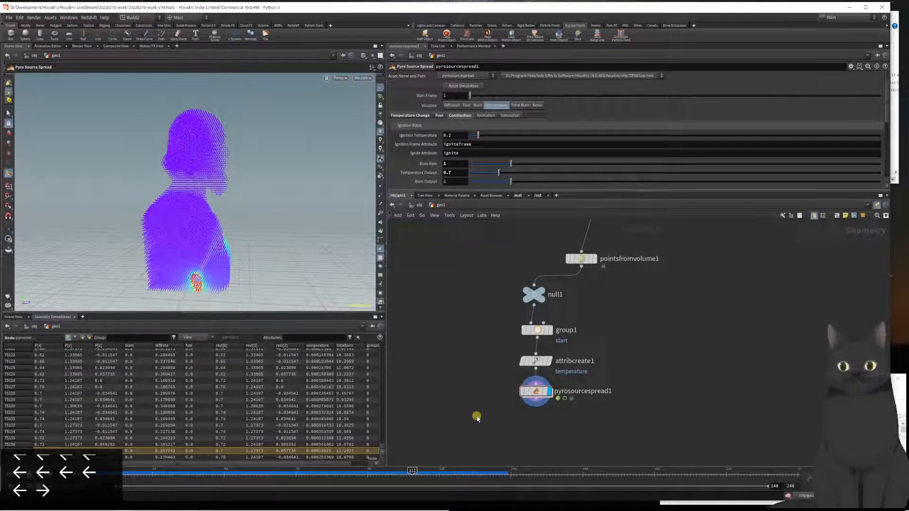
key(Right)
key(Right)
key(Right)
key(Right)
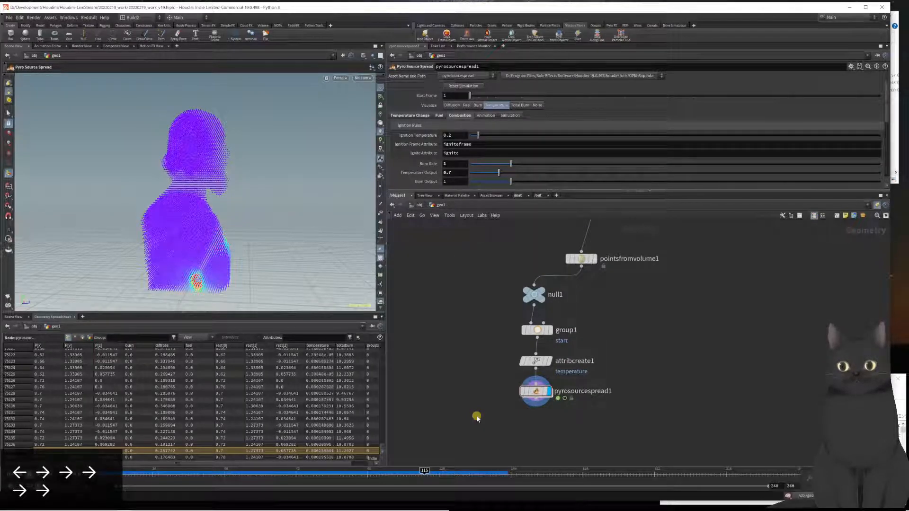
Step through the spread simulation's frames and return to the first frame.
key(Right)
key(Right)
key(Right)
key(Right)
key(ctrl+Left)
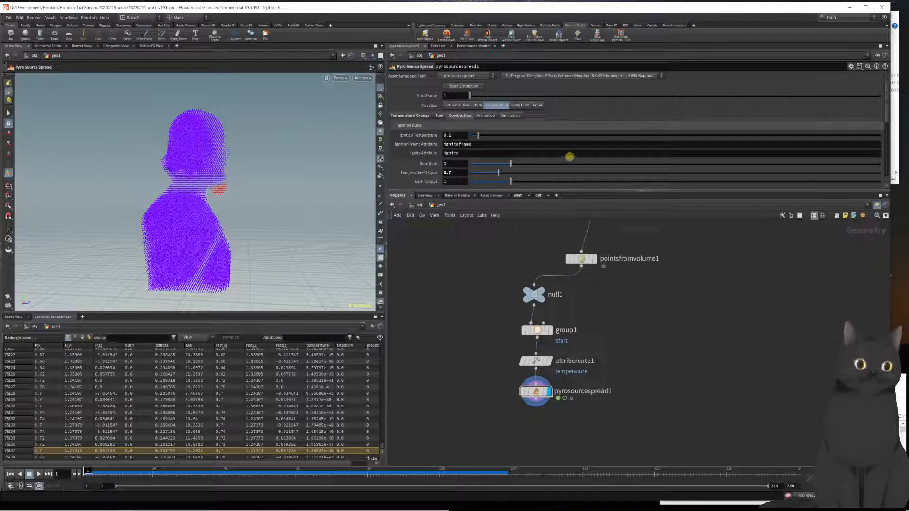
Set the value of the first point in the diffusion rate noise's Remap Ramp to 0.05.
scroll(570, 157, down, 5)
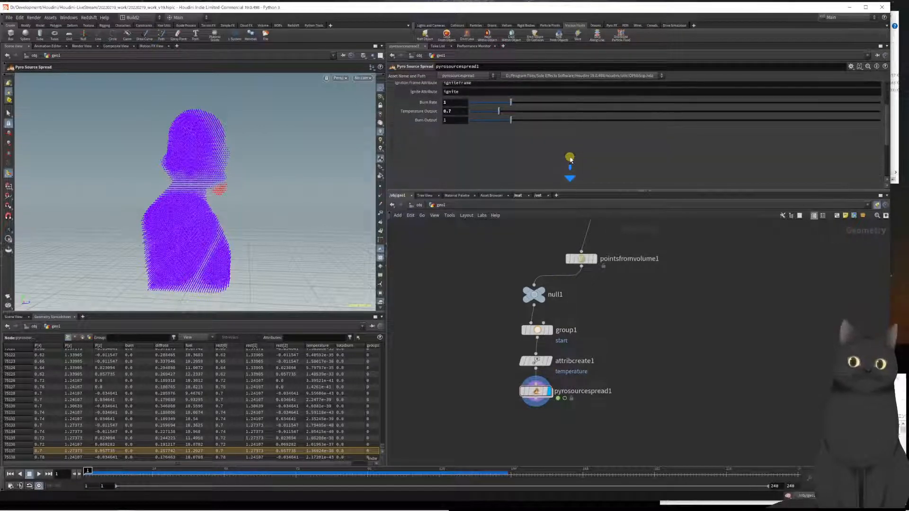
scroll(563, 155, up, 4)
click(408, 107)
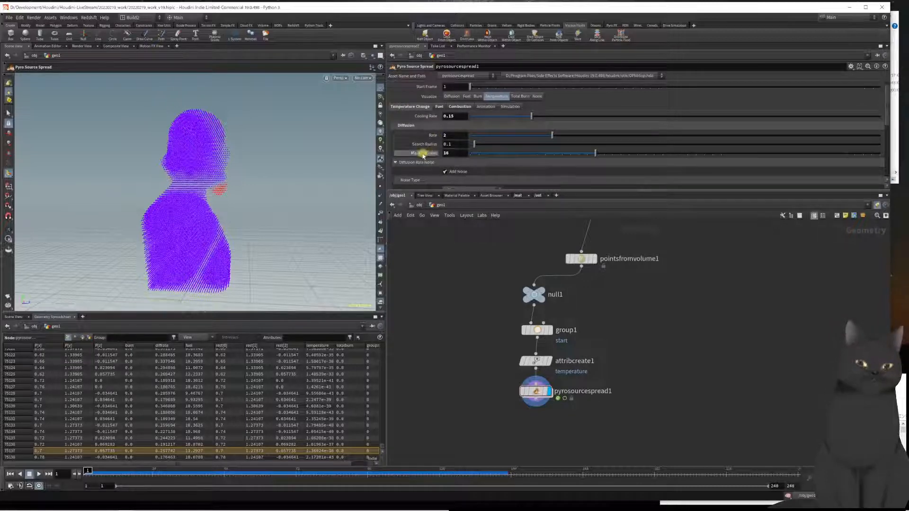
scroll(424, 151, down, 8)
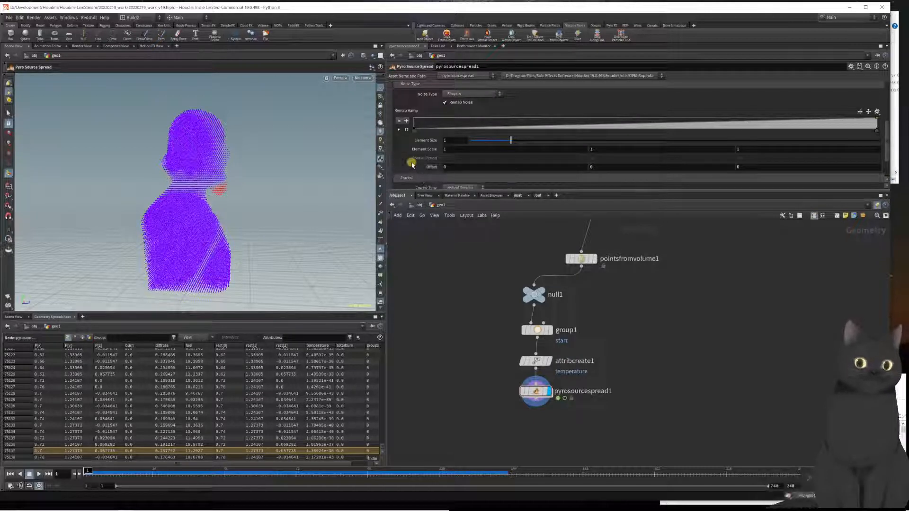
click(399, 129)
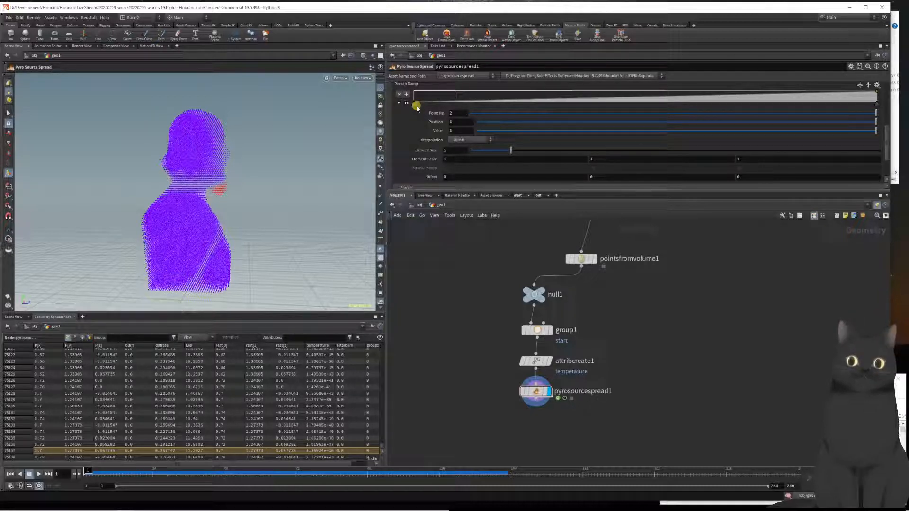
click(416, 107)
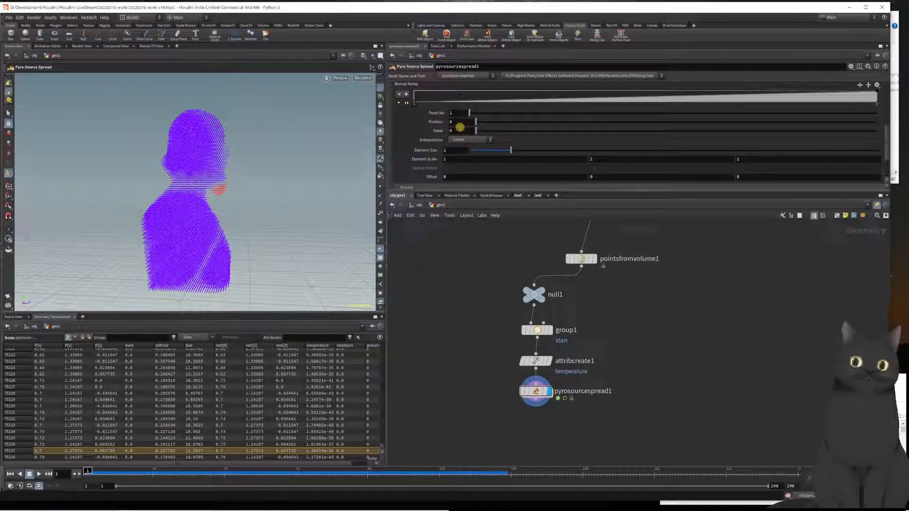
click(460, 131)
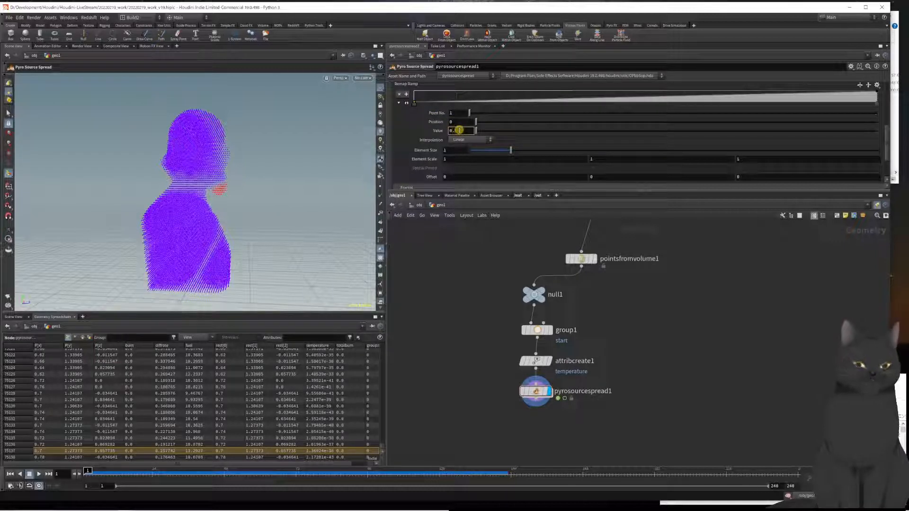
text(.05)
key(Return)
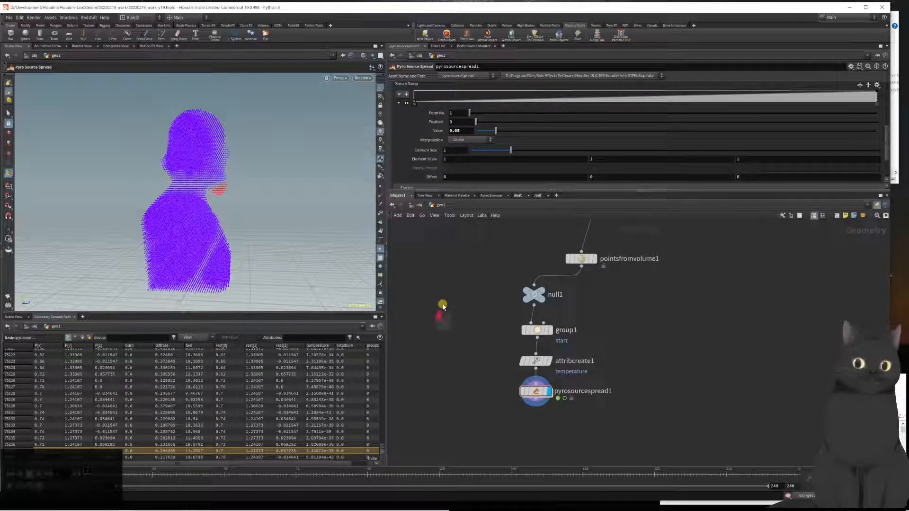
Play the simulation from the first frame to check the temperature spread, and rewind it.
key(ctrl+Left)
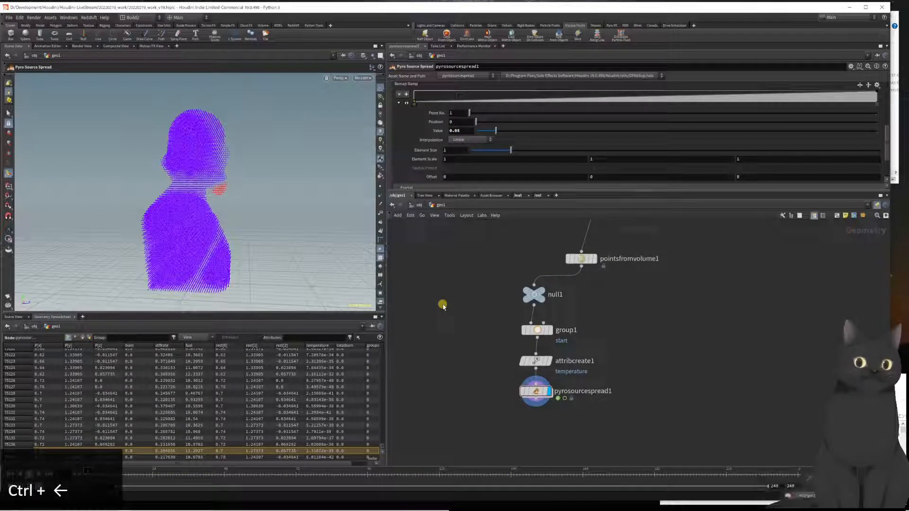
key(Up)
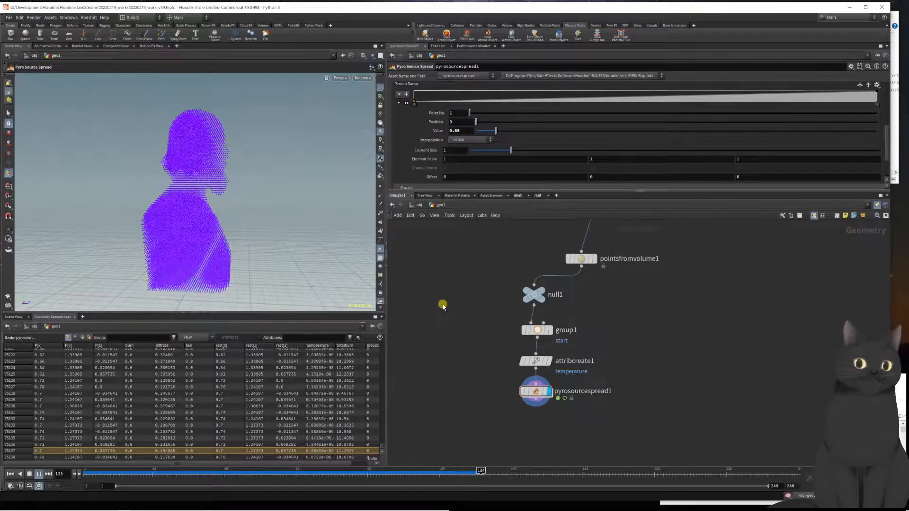
key(ctrl+Left)
key(ctrl+Left)
Set the Pyro Source Spread visualization to None and add a Color node after it as the displayed node.
scroll(534, 180, up, 10)
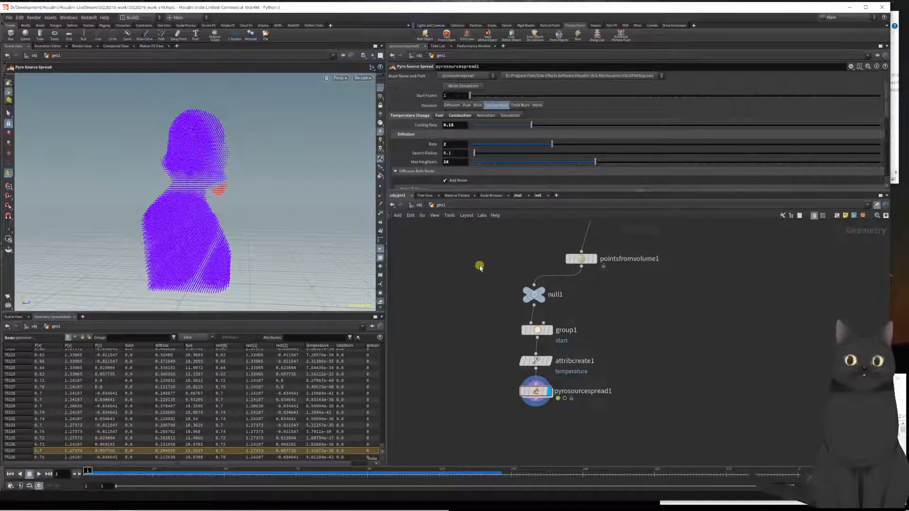
click(538, 105)
middle_drag(470, 314, 475, 280)
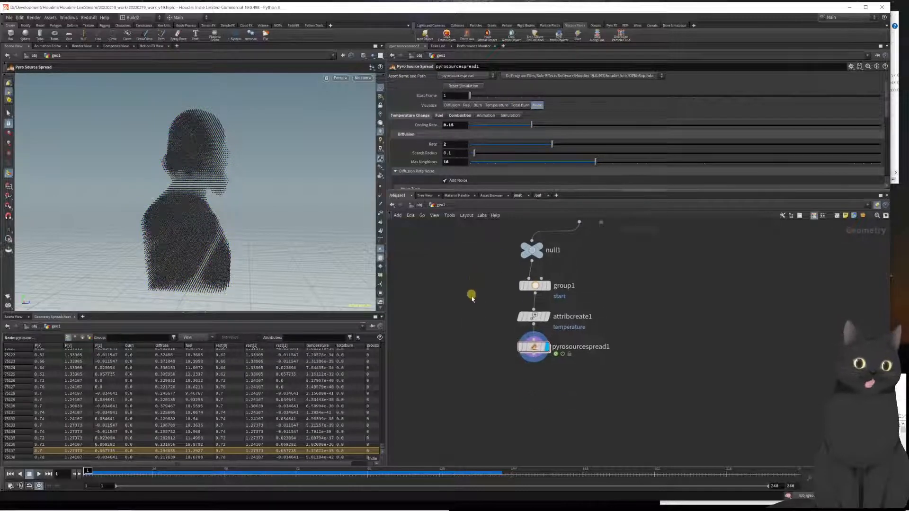
key(Tab)
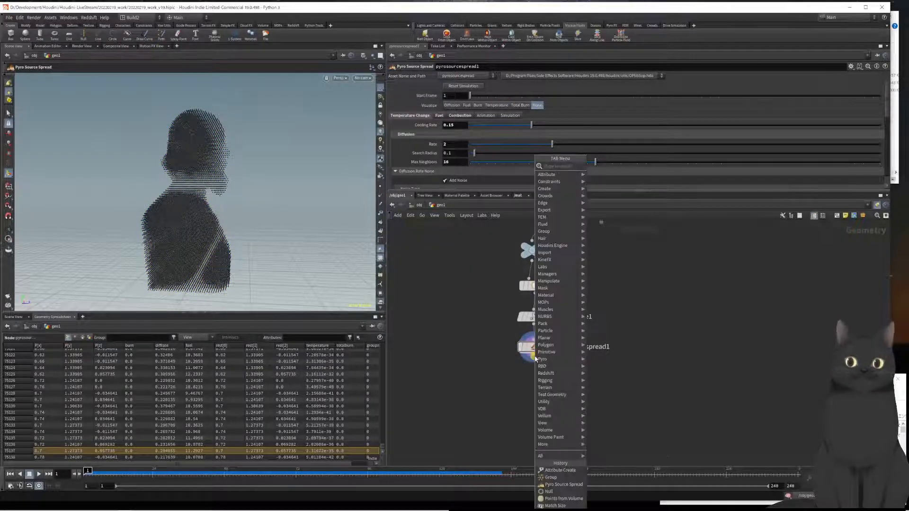
text(colo)
key(Return)
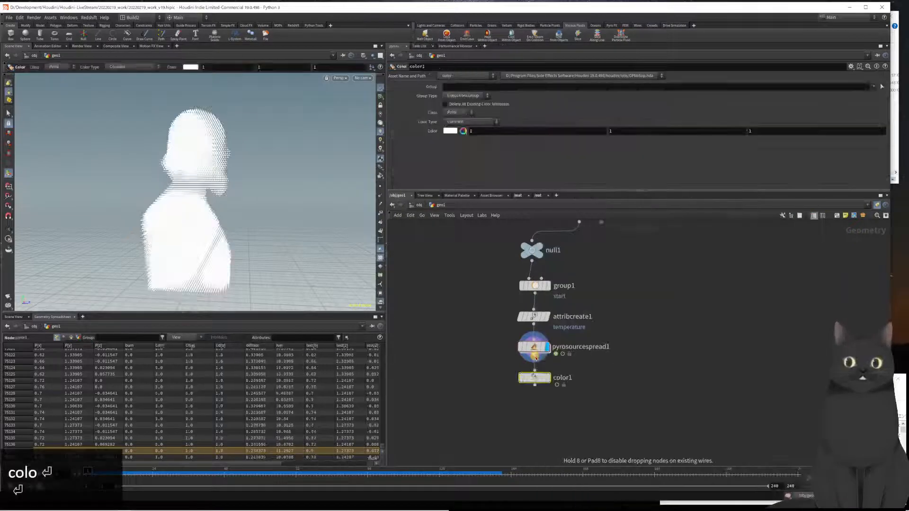
key(r)
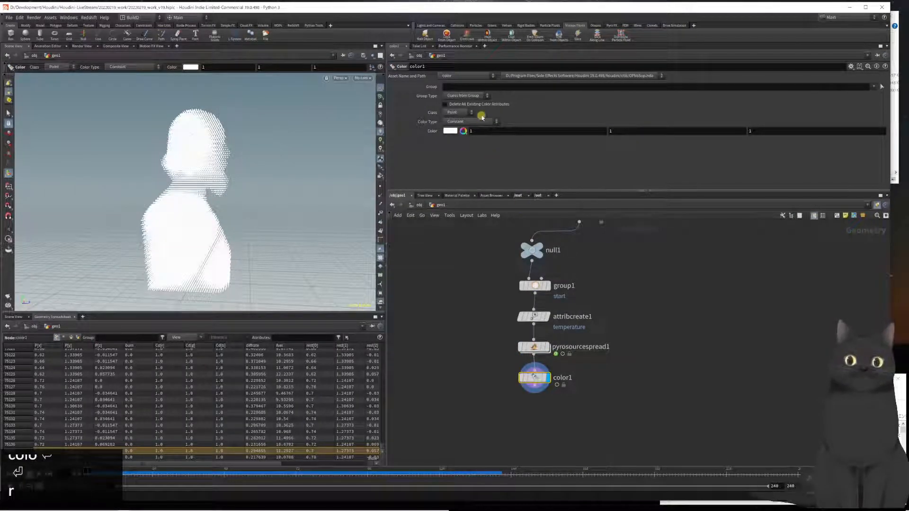
Color the points with Ramp from Attribute driven by temperature, using the Infra-Red ramp preset.
click(471, 122)
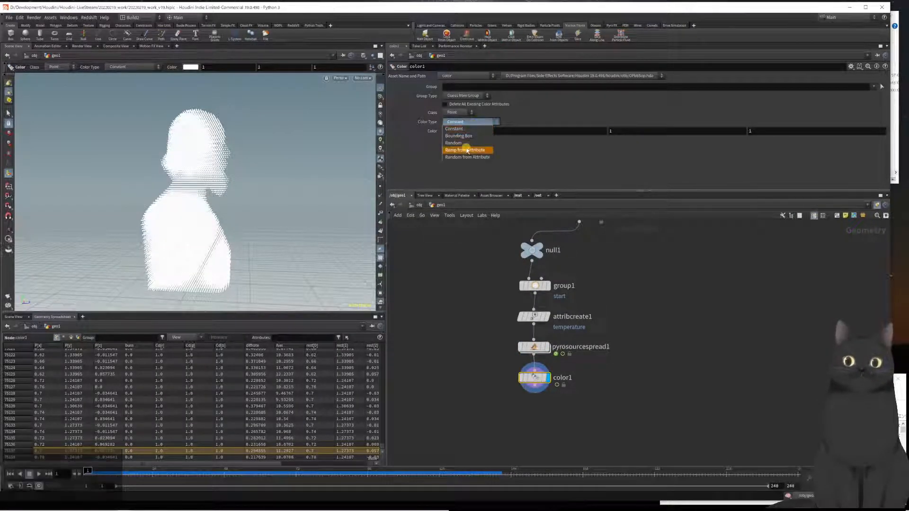
click(467, 150)
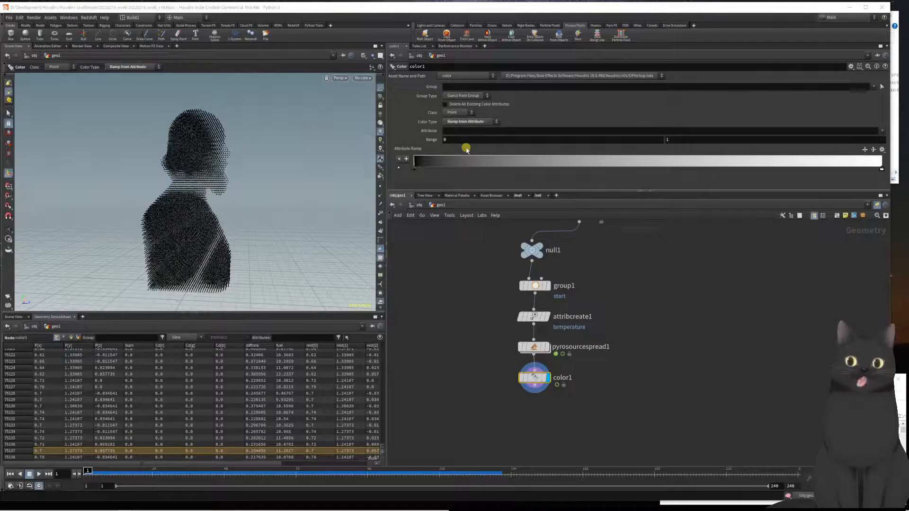
click(459, 131)
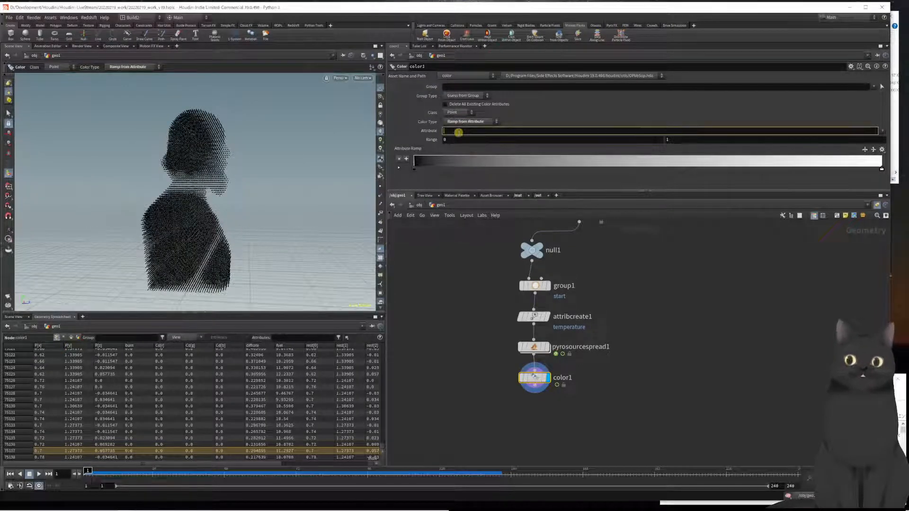
text(tem)
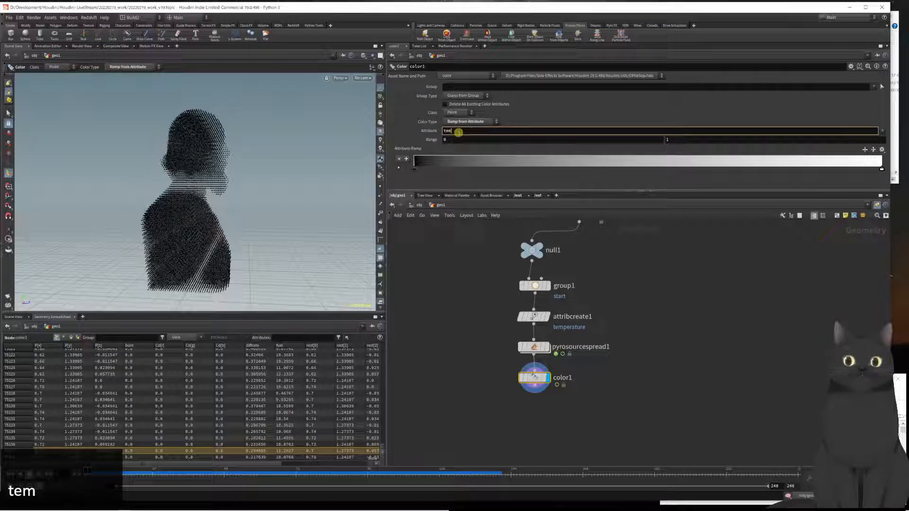
key(BackSpace)
key(BackSpace)
key(BackSpace)
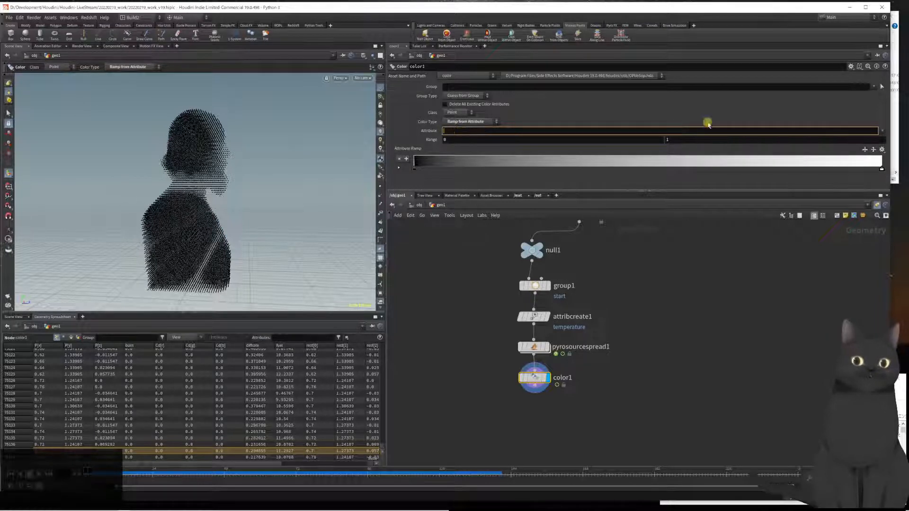
click(881, 131)
click(874, 178)
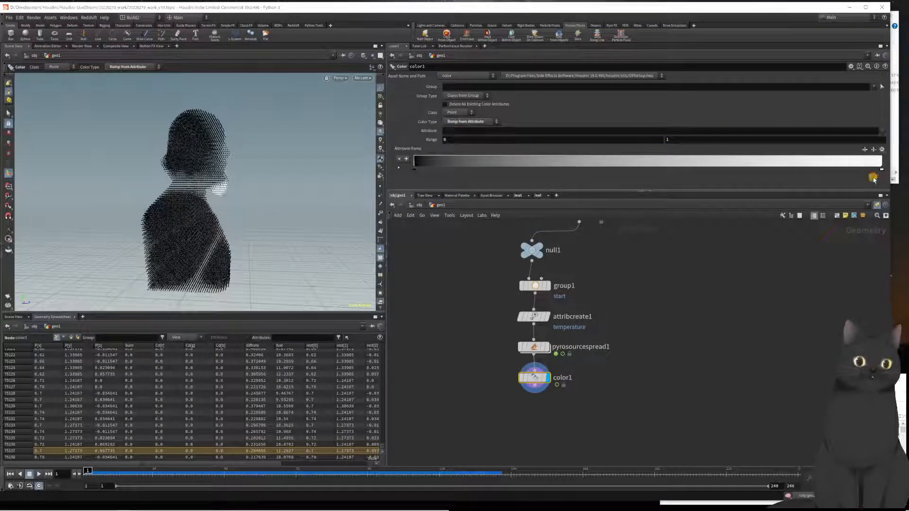
click(882, 150)
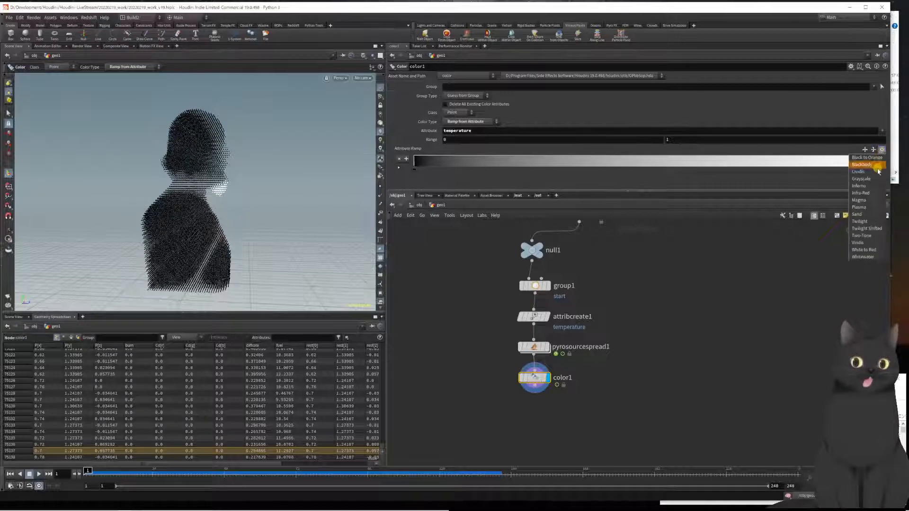
click(869, 194)
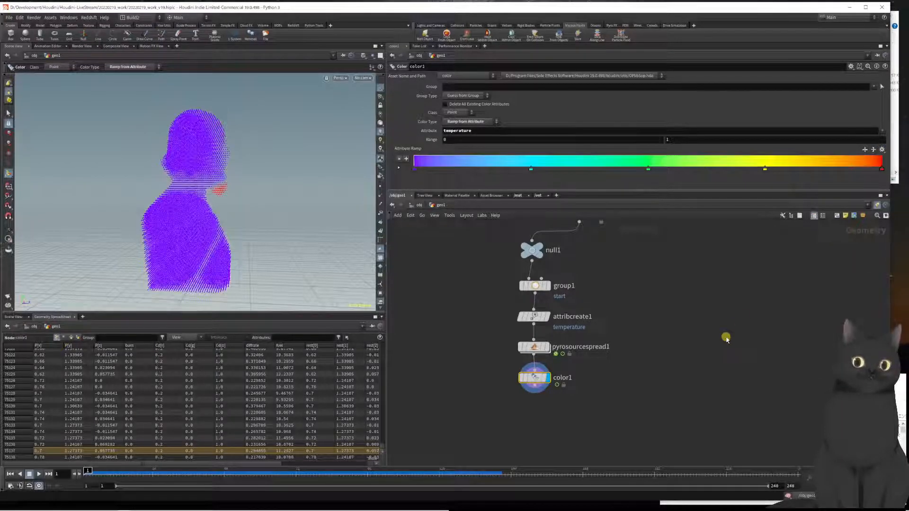
Play the simulation and step back to frame 30 to examine the temperature colors on the bust.
key(Up)
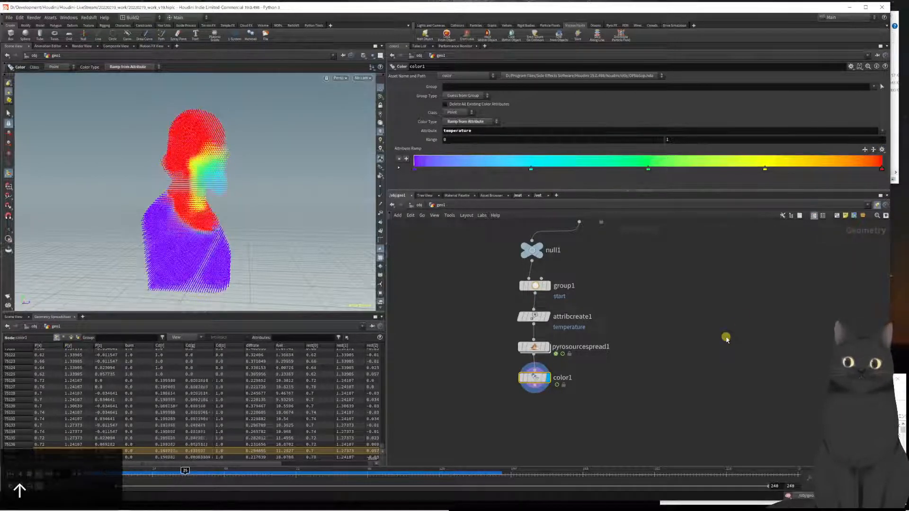
key(Left)
key(Left)
key(Left)
key(Left)
key(Left)
key(Left)
key(Left)
key(Left)
key(Left)
key(Left)
key(Left)
key(Left)
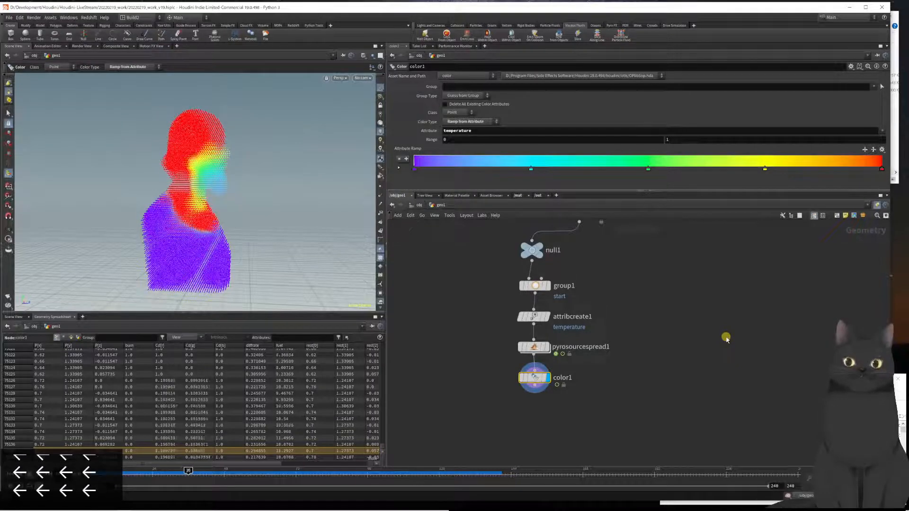
key(Left)
key(Left)
key(Left)
key(Left)
key(Left)
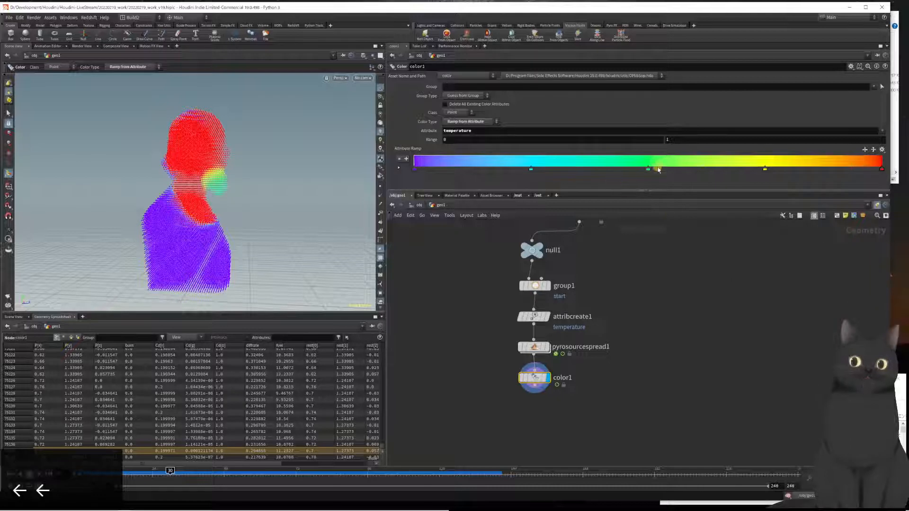
Set the upper limit of the Color node's attribute range to 3.
click(671, 135)
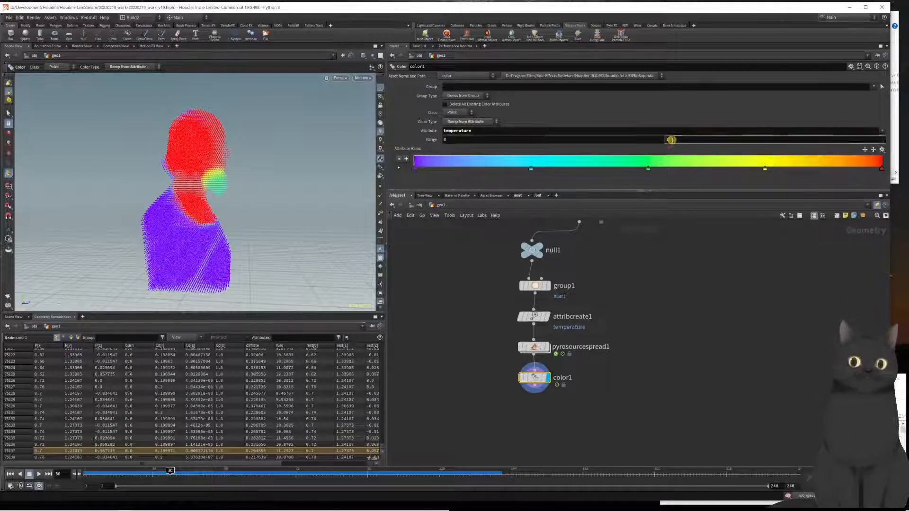
middle_drag(672, 138, 731, 140)
drag(680, 141, 626, 144)
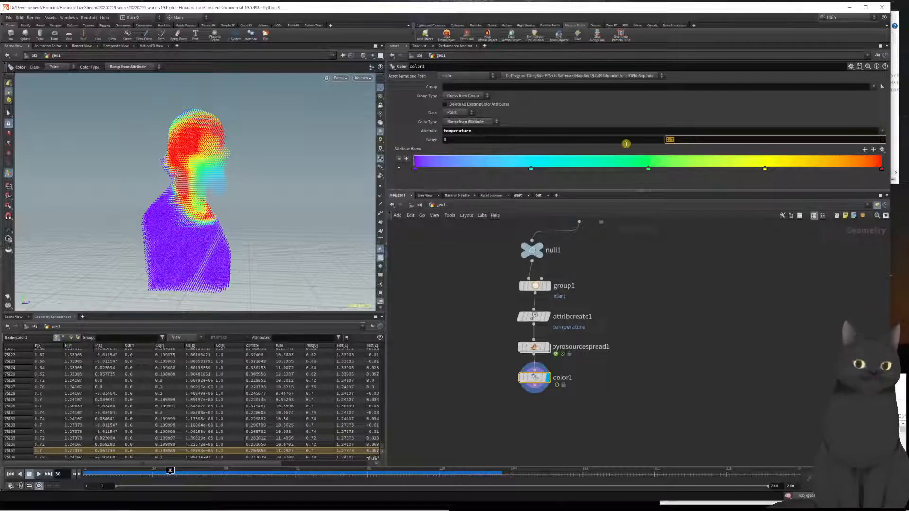
text(3)
key(Return)
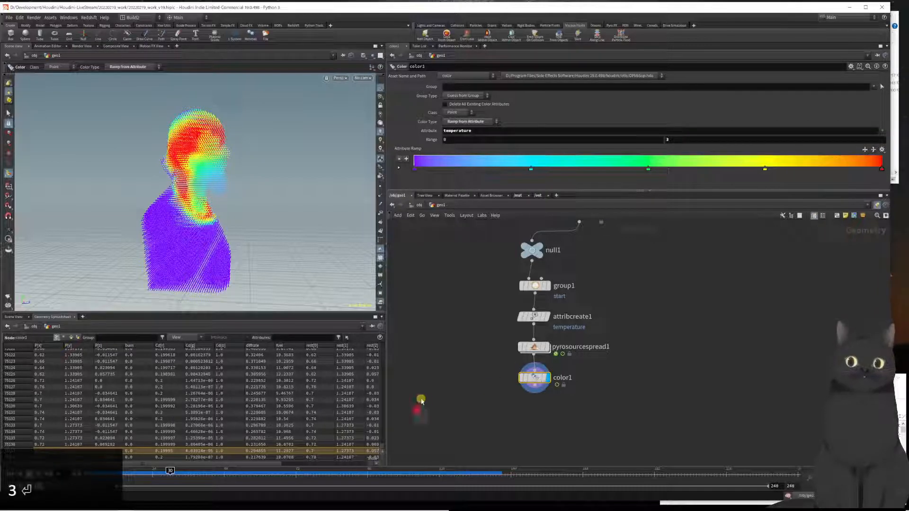
Step back through earlier frames, replay the recolored simulation, and return to the first frame.
key(Left)
key(Left)
key(Left)
key(Left)
key(Left)
key(Left)
key(Left)
key(Left)
key(Left)
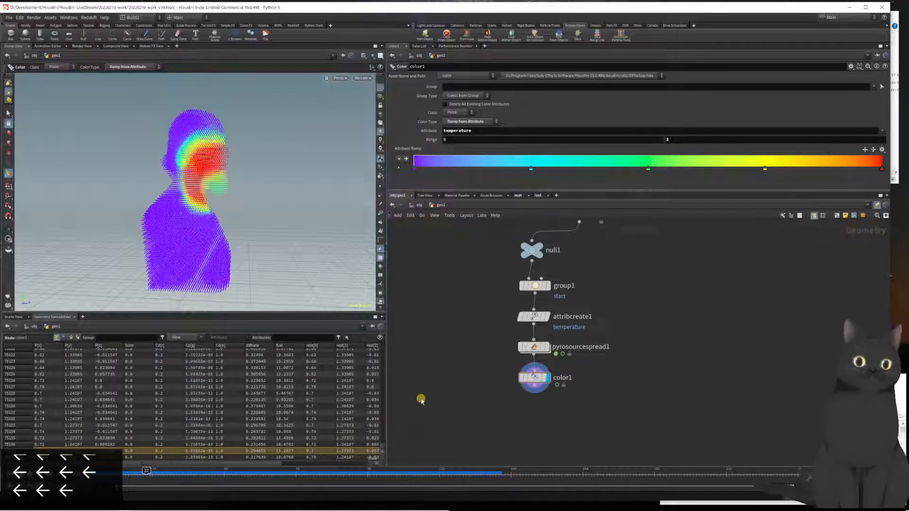
key(Up)
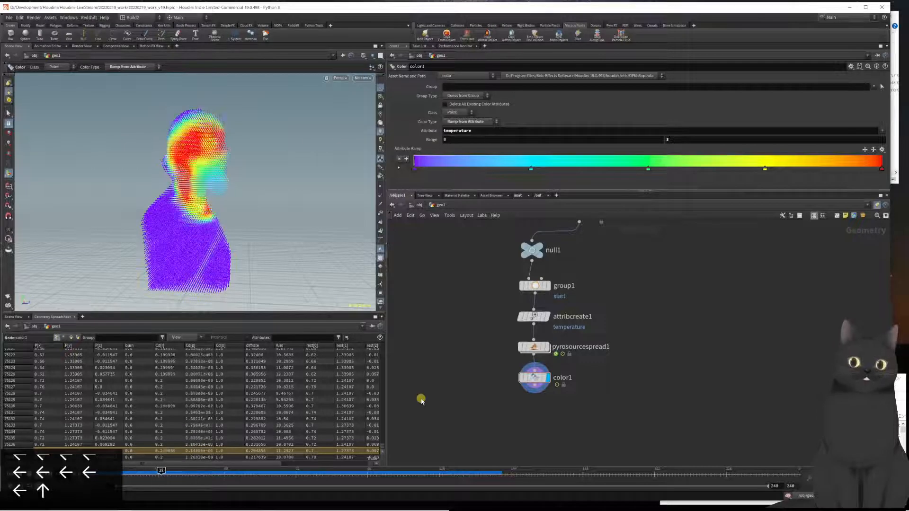
key(ctrl+Left)
key(ctrl+Left)
key(ctrl+Left)
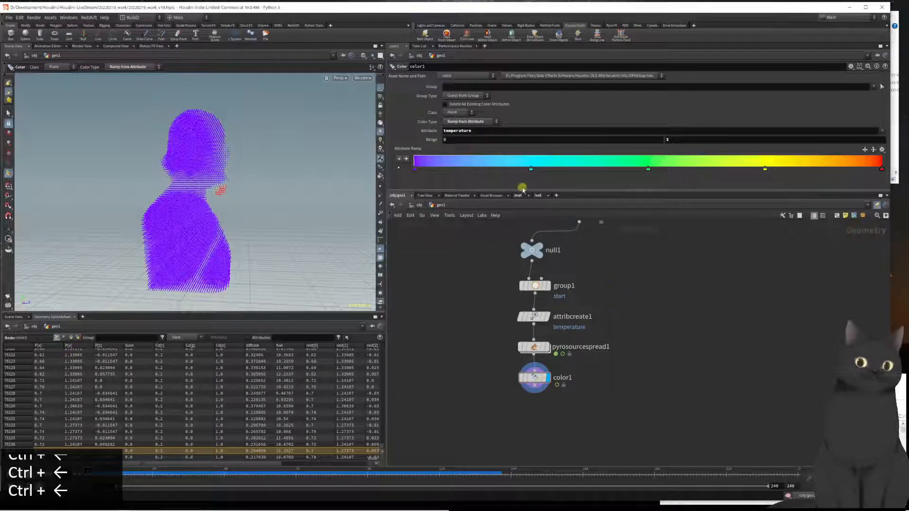
Set the start frame of pyrosourcespread1 to 5 and play the simulation.
click(611, 350)
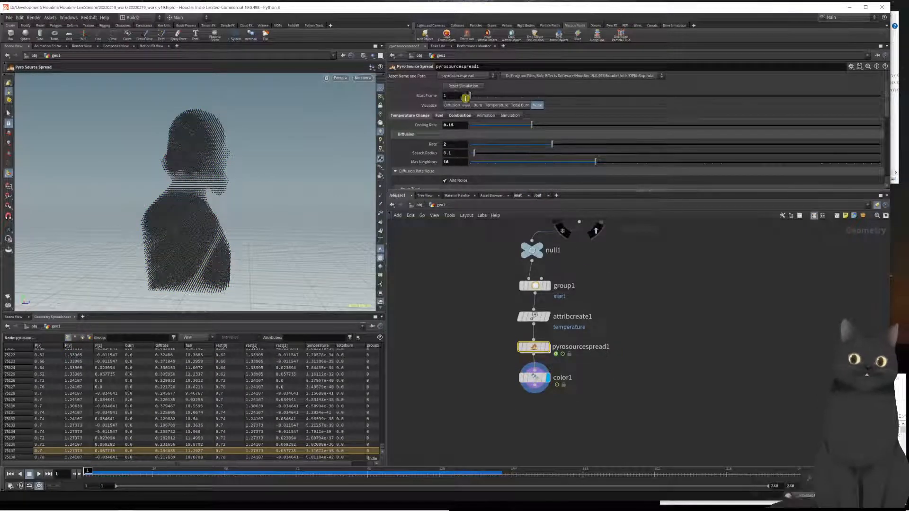
double_click(455, 96)
text(5)
key(Return)
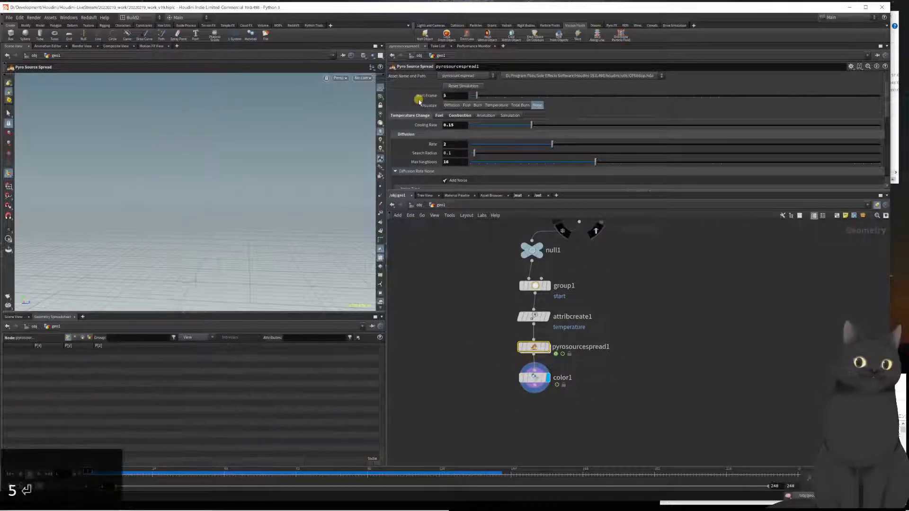
key(Up)
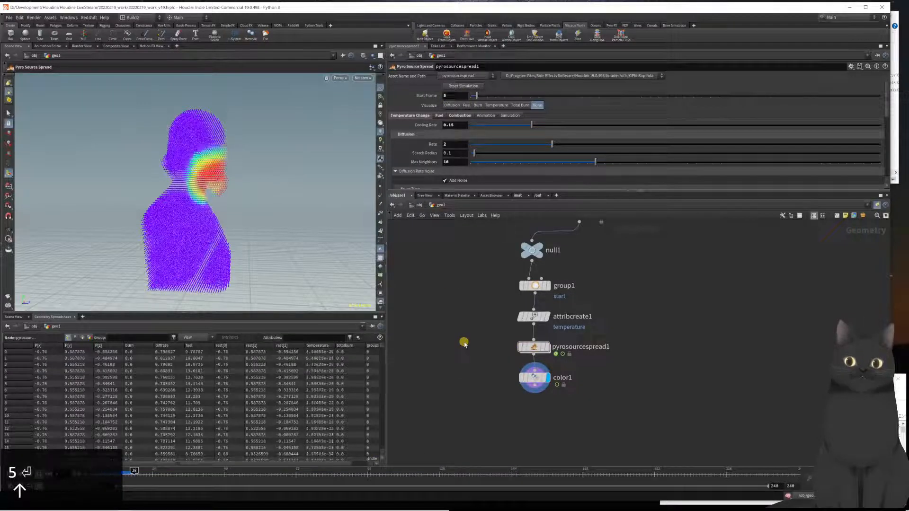
Return to the first frame and step forward to frame 5 to examine when the points appear.
key(ctrl+Left)
key(ctrl+Left)
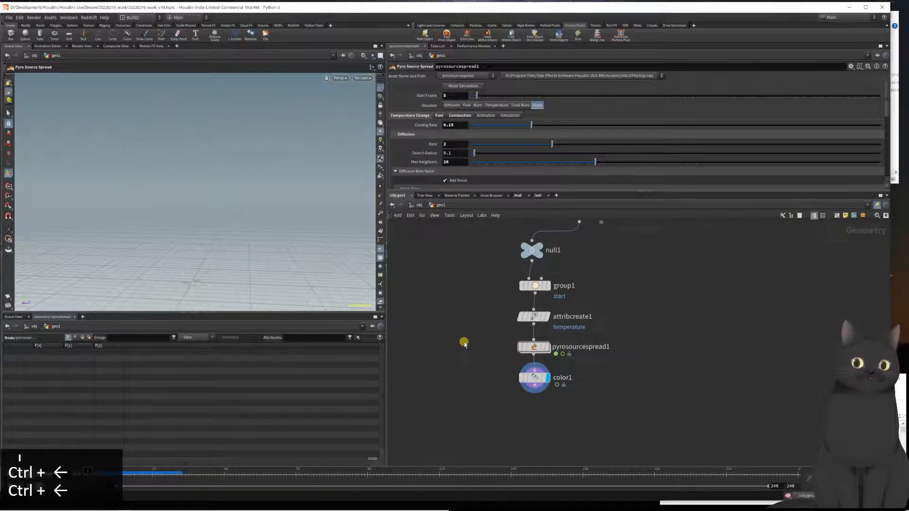
key(Up)
key(ctrl+Left)
key(ctrl+Left)
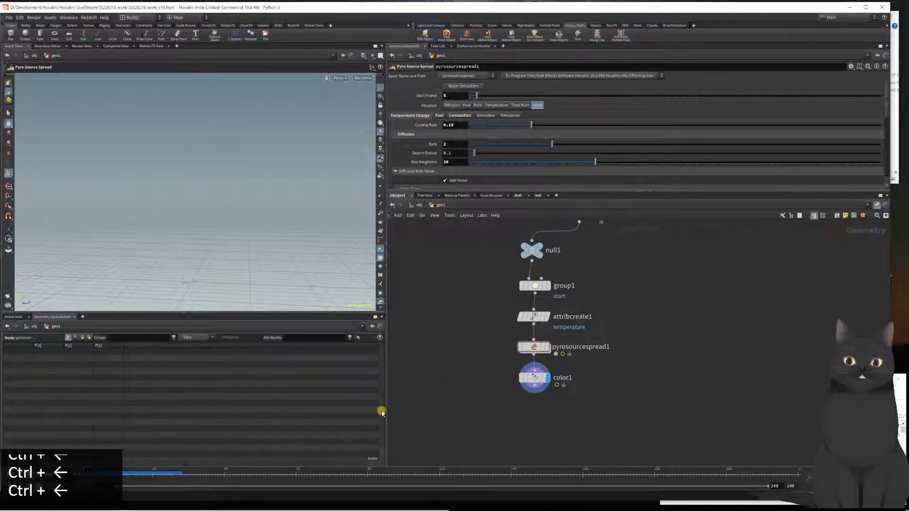
key(Right)
key(Right)
key(Right)
key(Right)
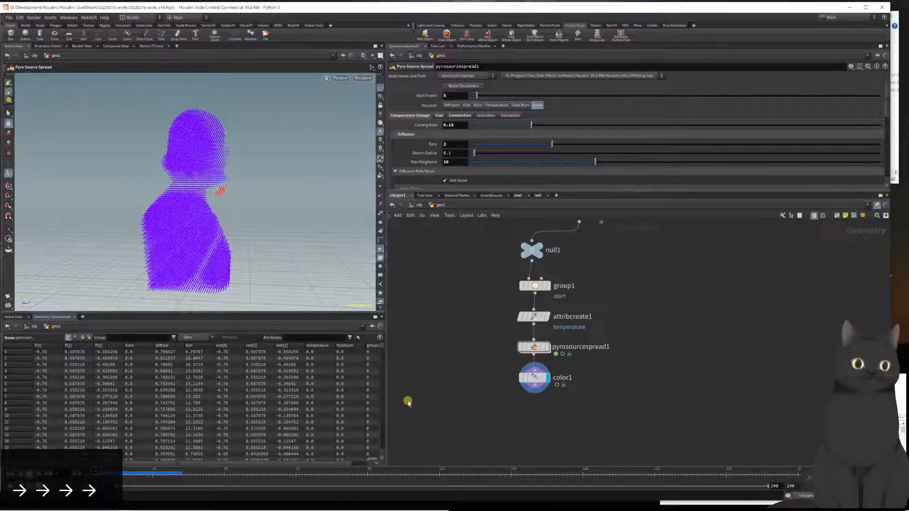
Add a Switch node beside the chain and connect null1 as its first input.
middle_drag(415, 400, 501, 361)
key(Tab)
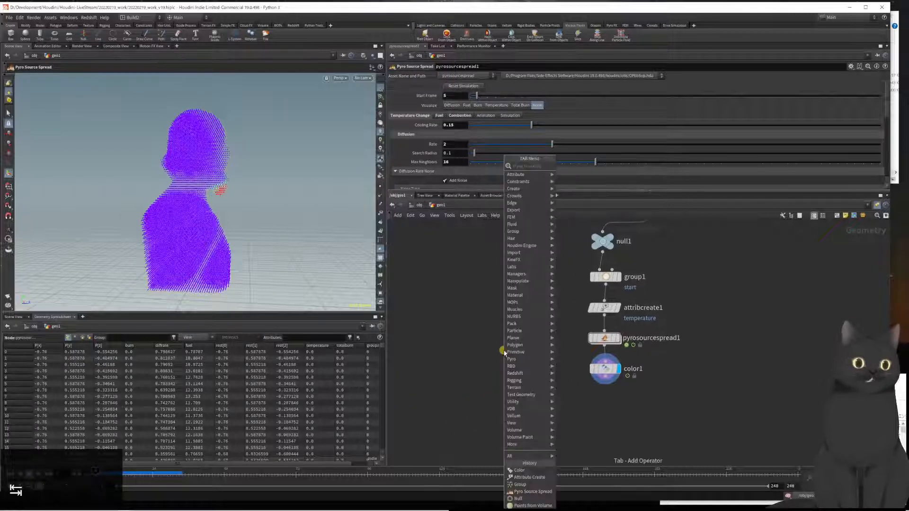
text(swit)
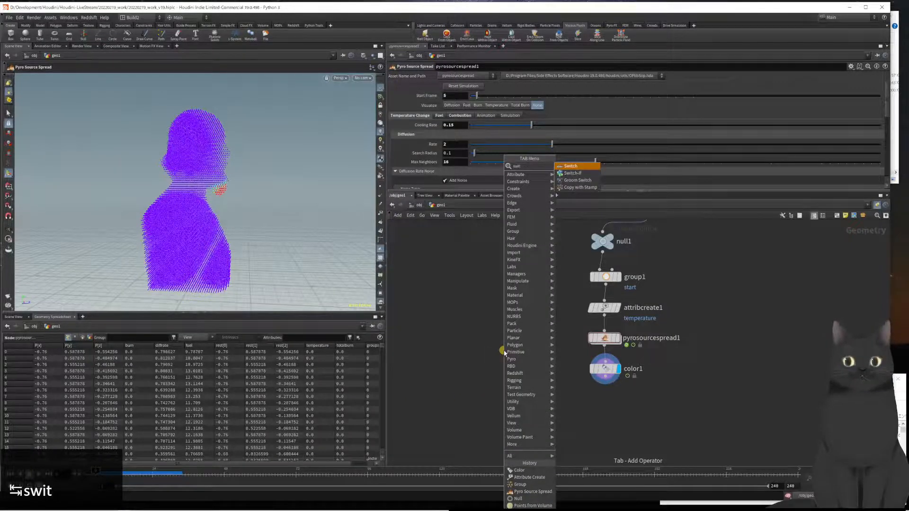
key(Return)
key(Return)
click(505, 353)
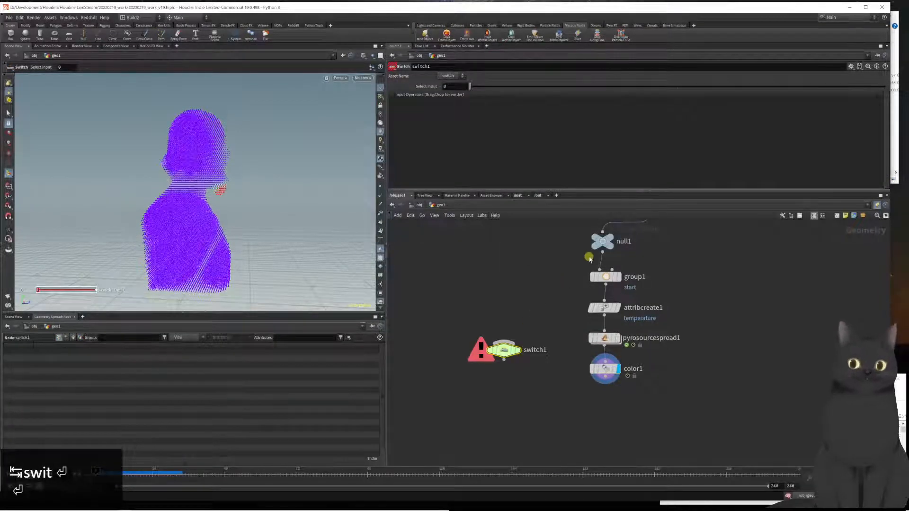
scroll(568, 303, down, 5)
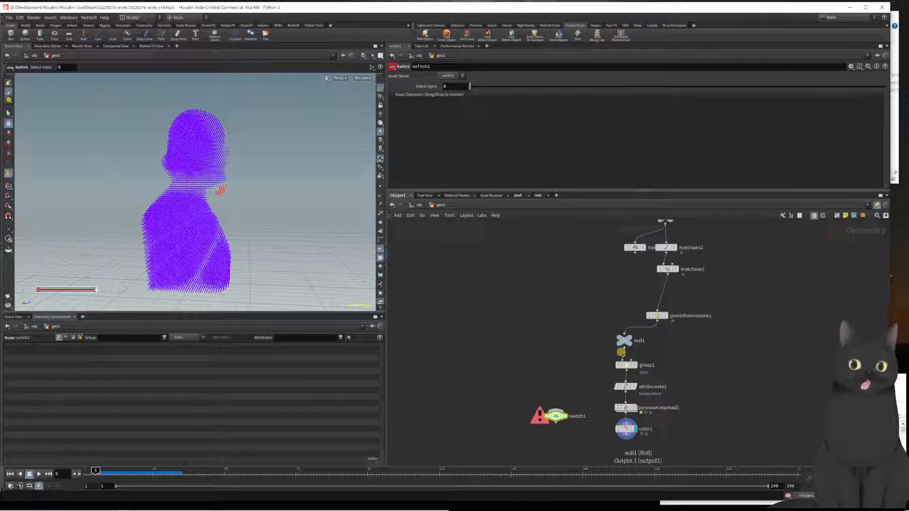
click(629, 339)
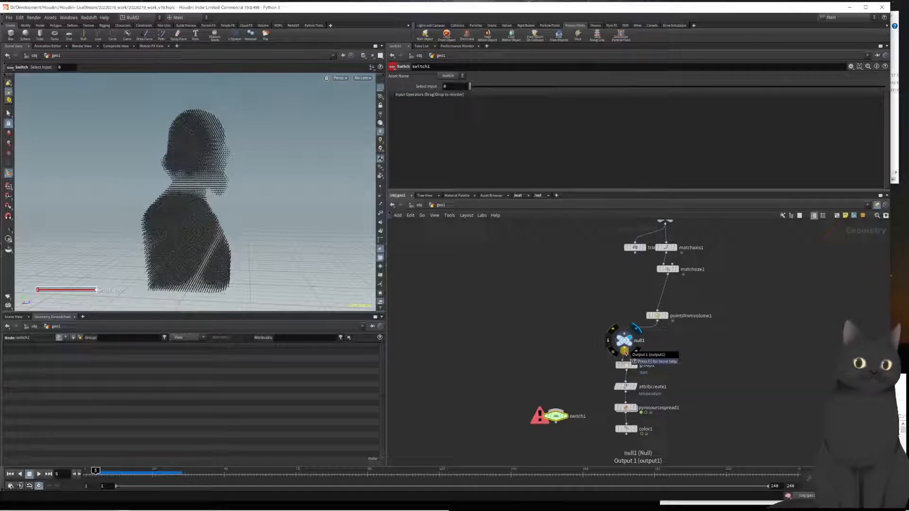
drag(625, 351, 557, 409)
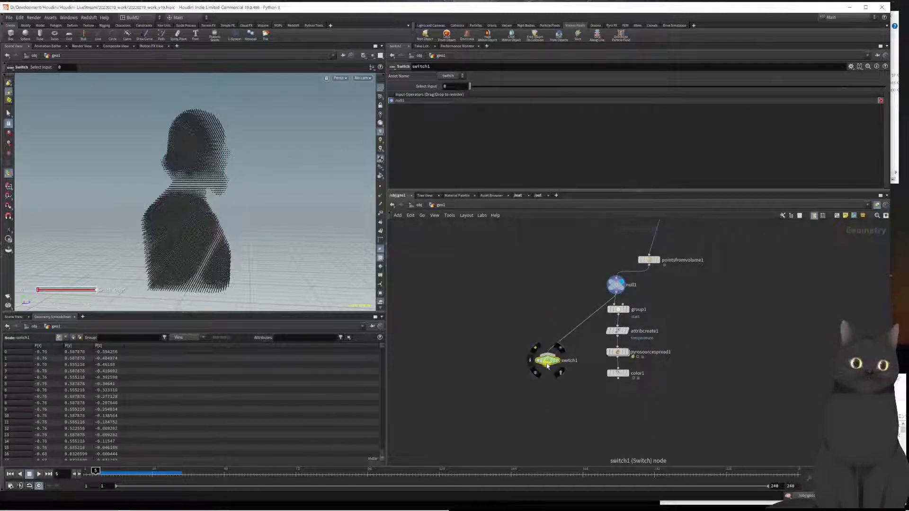
drag(548, 361, 544, 395)
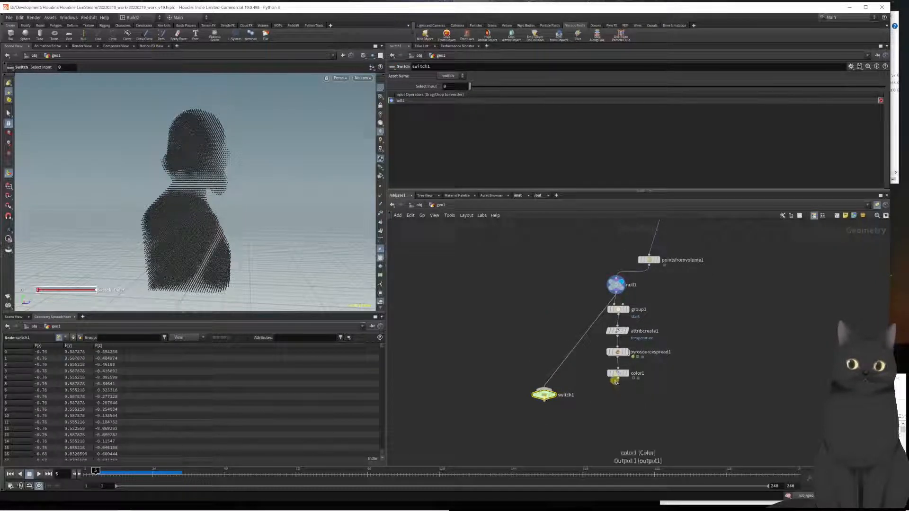
drag(617, 379, 549, 397)
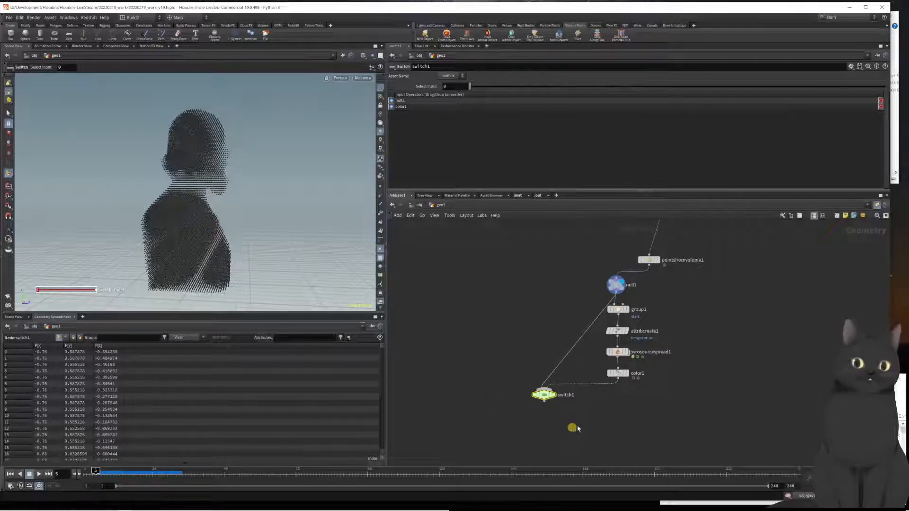
middle_drag(578, 429, 584, 423)
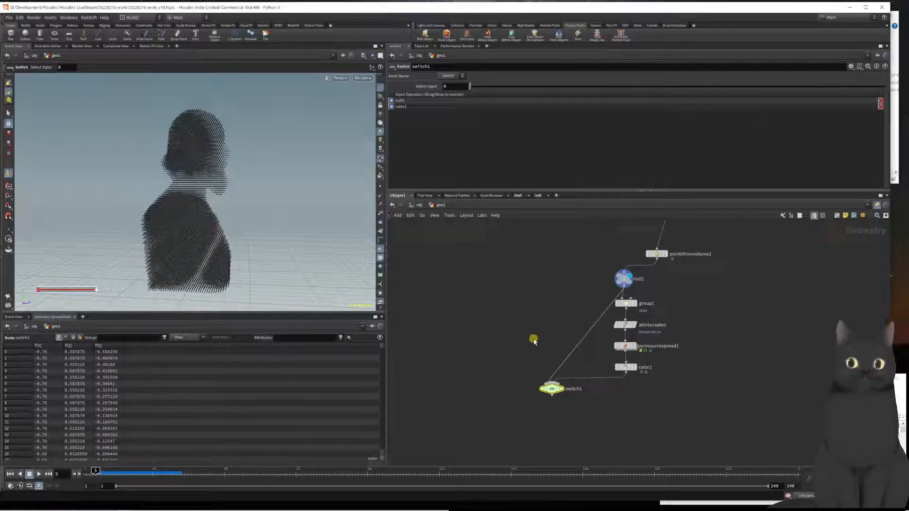
drag(626, 352, 551, 384)
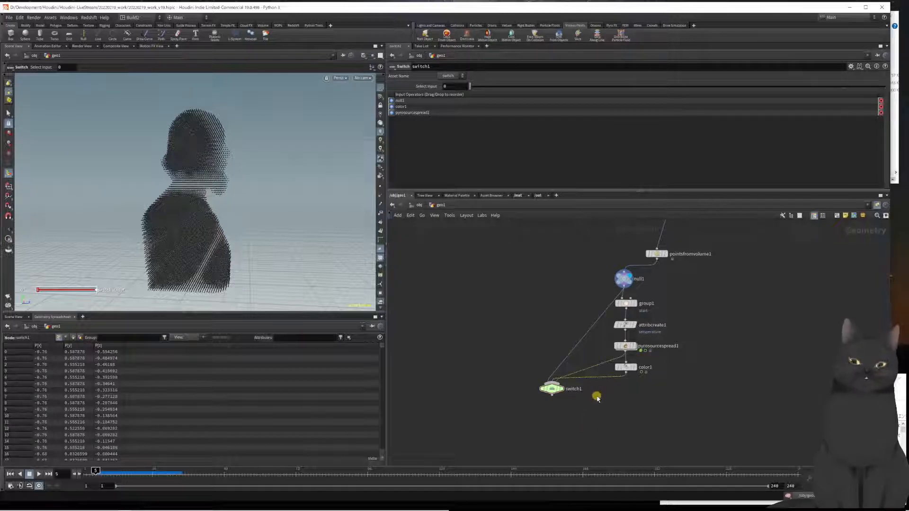
key(Delete)
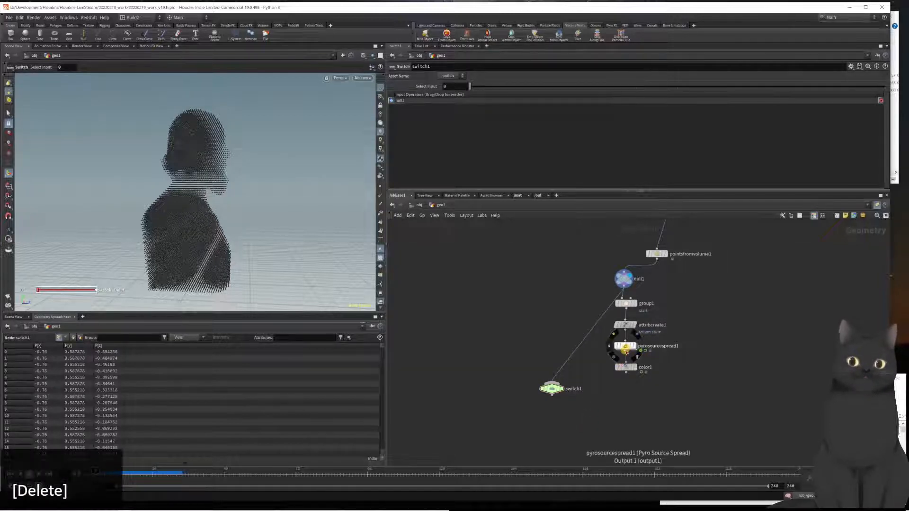
Connect pyrosourcespread1 as the second input of switch1 and display the switch's output.
drag(626, 350, 567, 405)
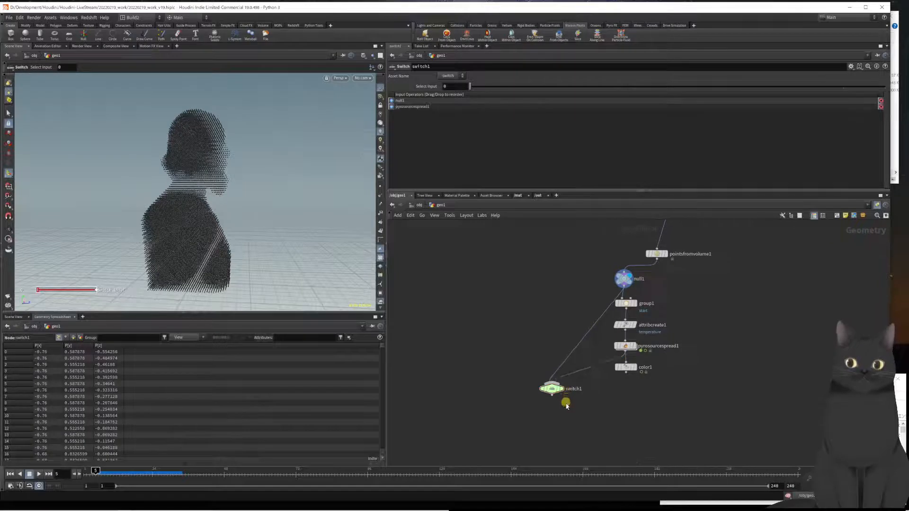
key(r)
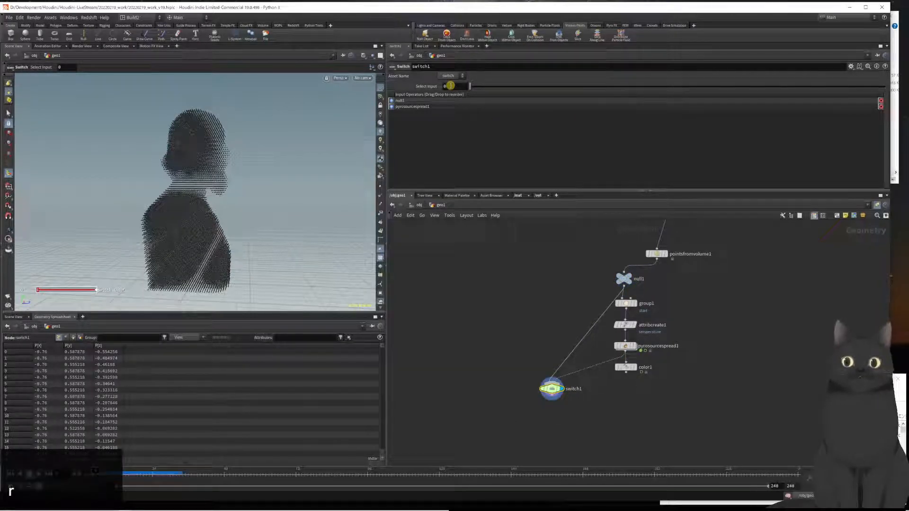
Enter the expression $FF < 4 as the Select Input of switch1.
click(444, 87)
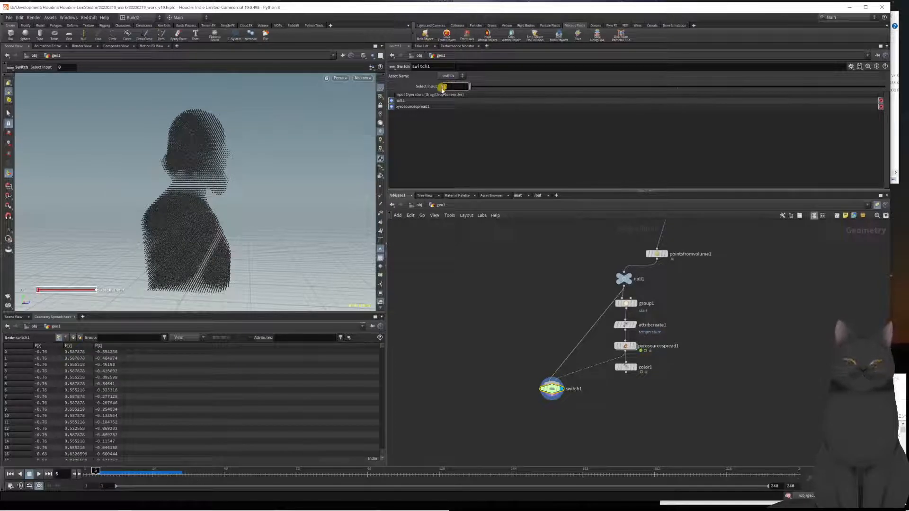
text($FF )
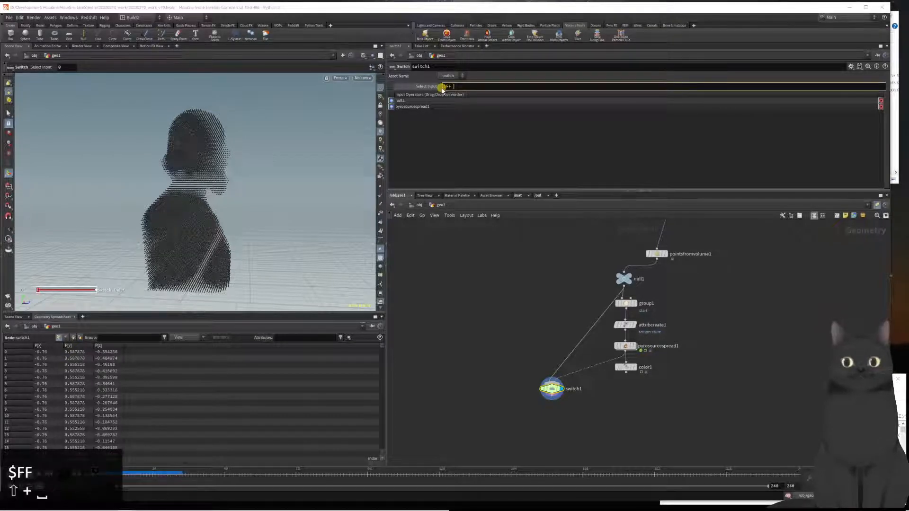
text(> )
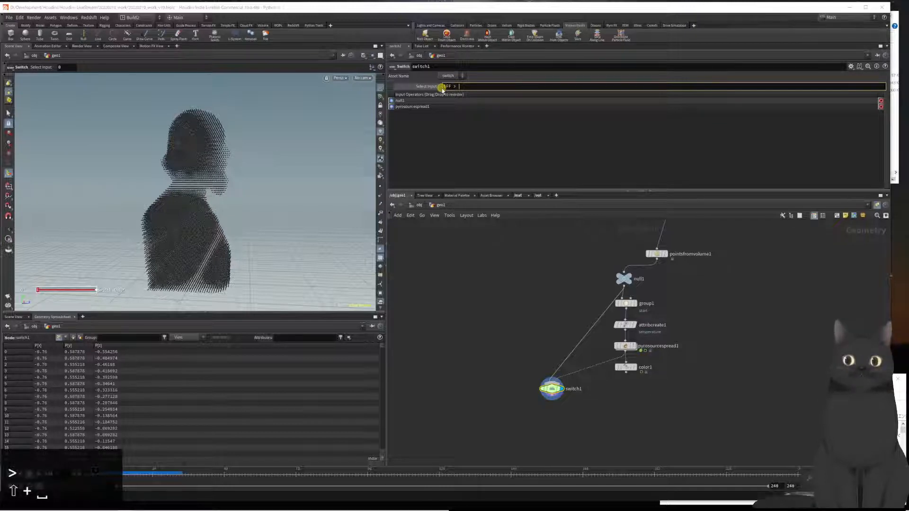
text(5)
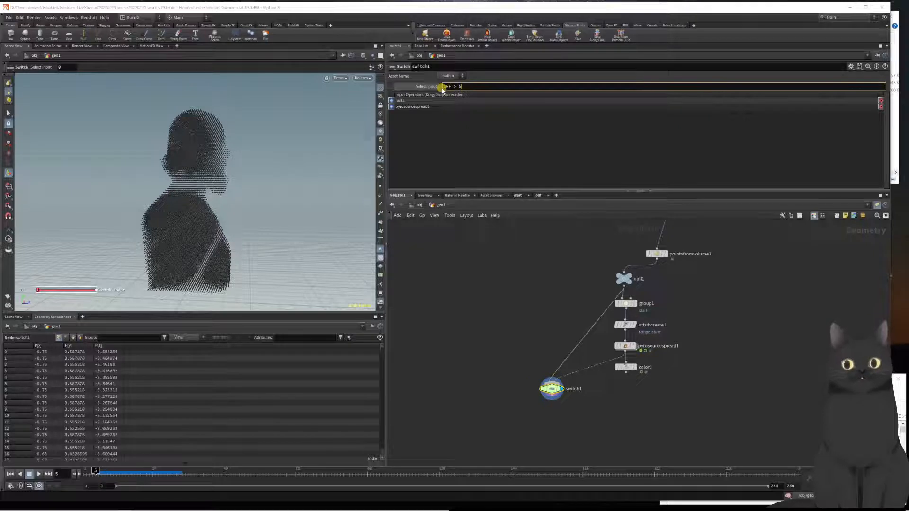
key(BackSpace)
key(BackSpace)
key(BackSpace)
text(<)
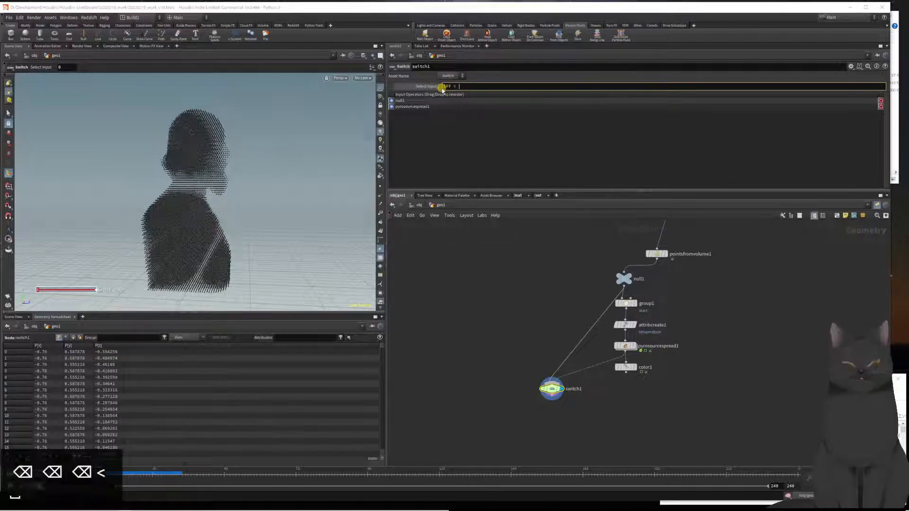
key(Return)
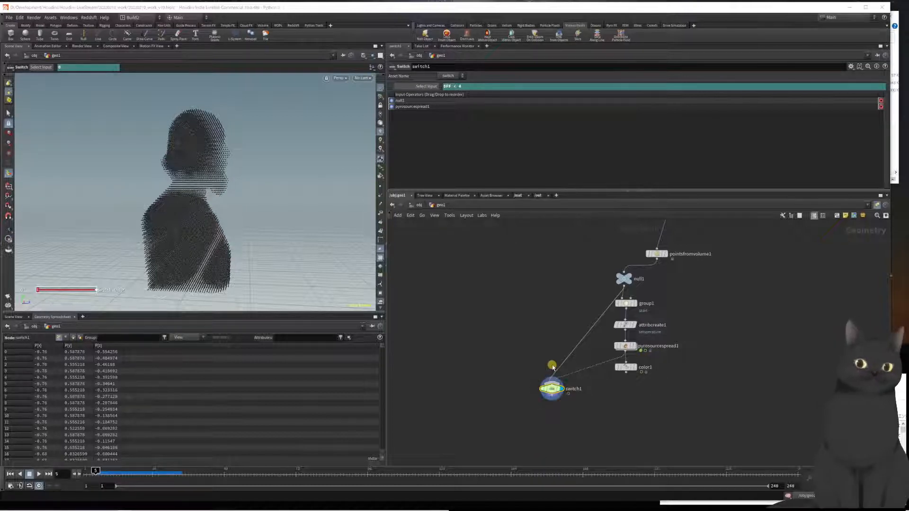
Shift switch1 closer to the chain and change its Select Input expression to $F > 4.
mouse_move(563, 395)
mouse_down()
mouse_move(581, 410)
mouse_move(575, 397)
mouse_up()
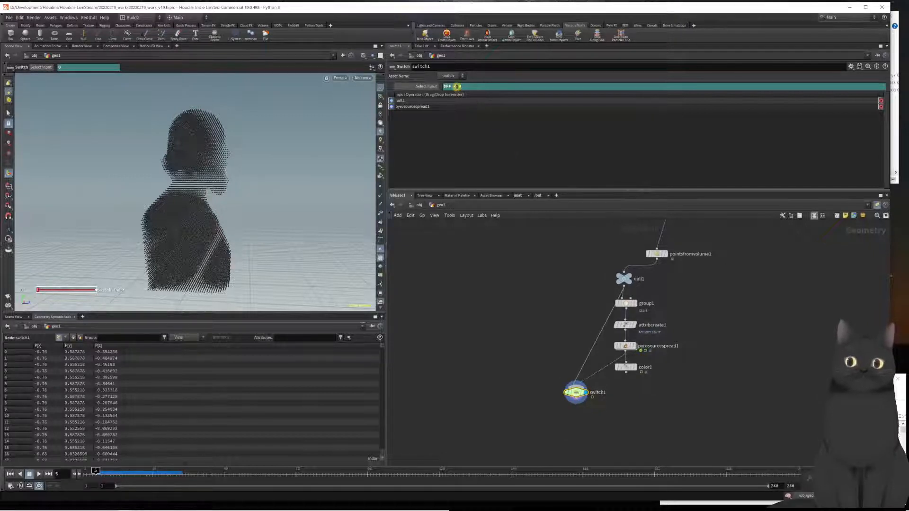
click(488, 89)
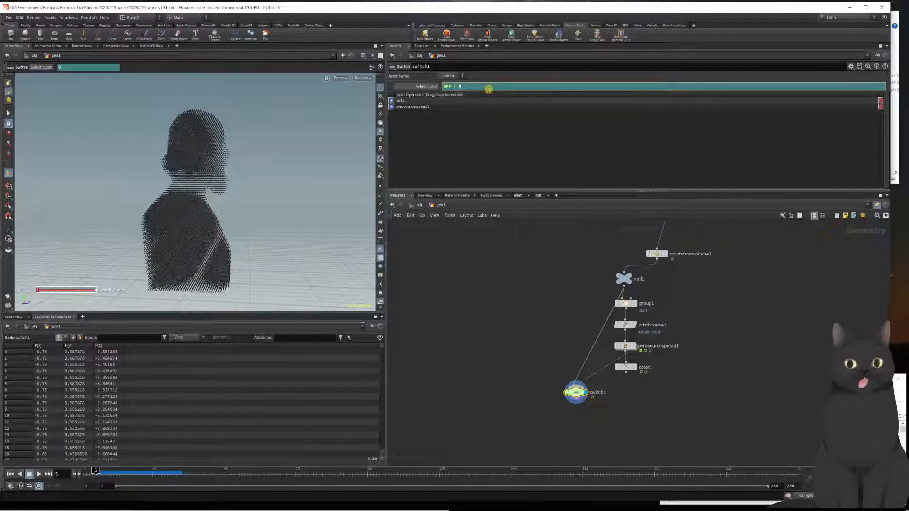
key(Left)
key(Left)
key(Left)
key(BackSpace)
key(Right)
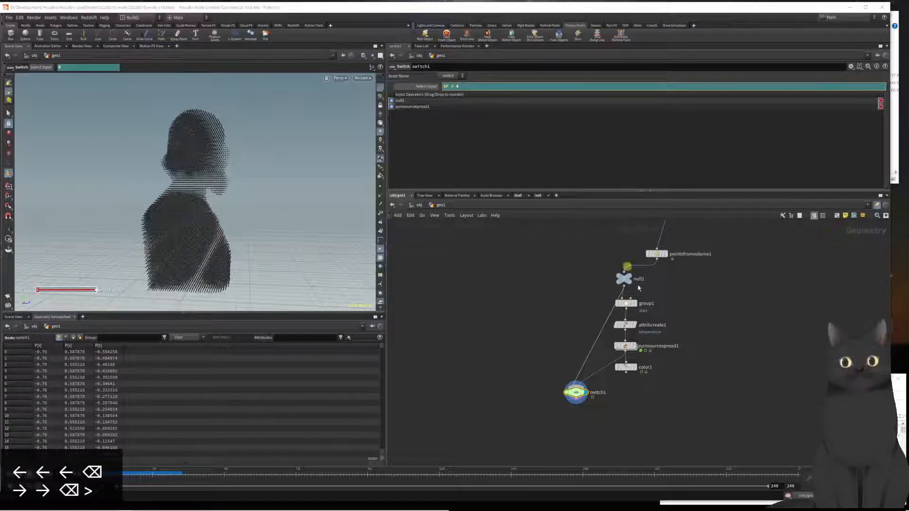
Change the network wiring style to rounded and rewire color1 to take switch1's output, placing it below the switch.
click(624, 346)
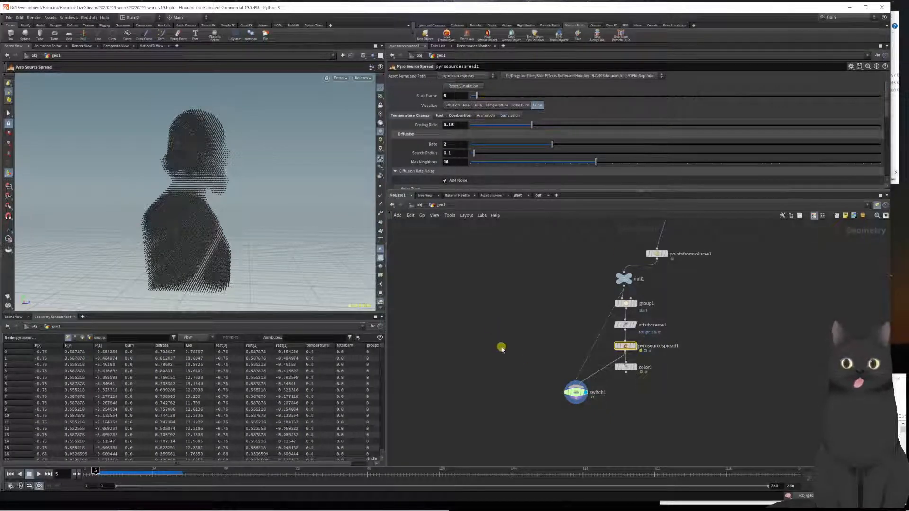
key(shift+5)
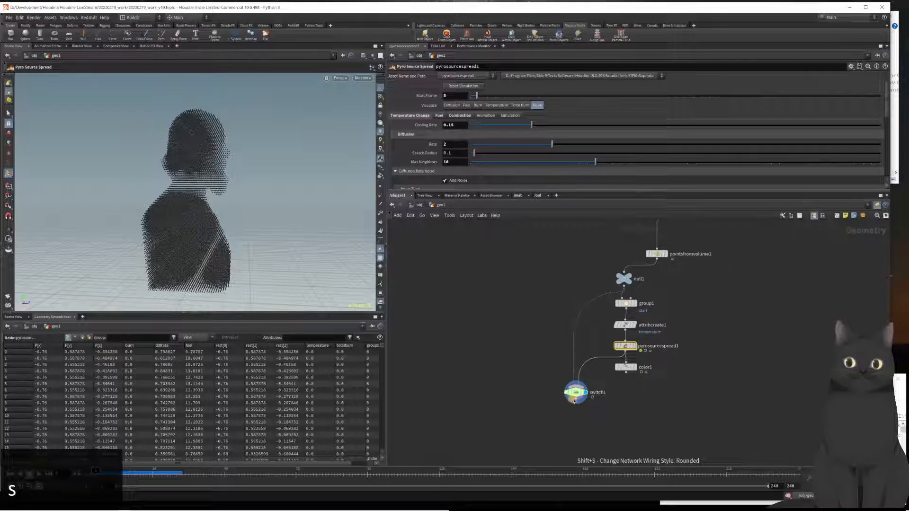
drag(574, 393, 589, 395)
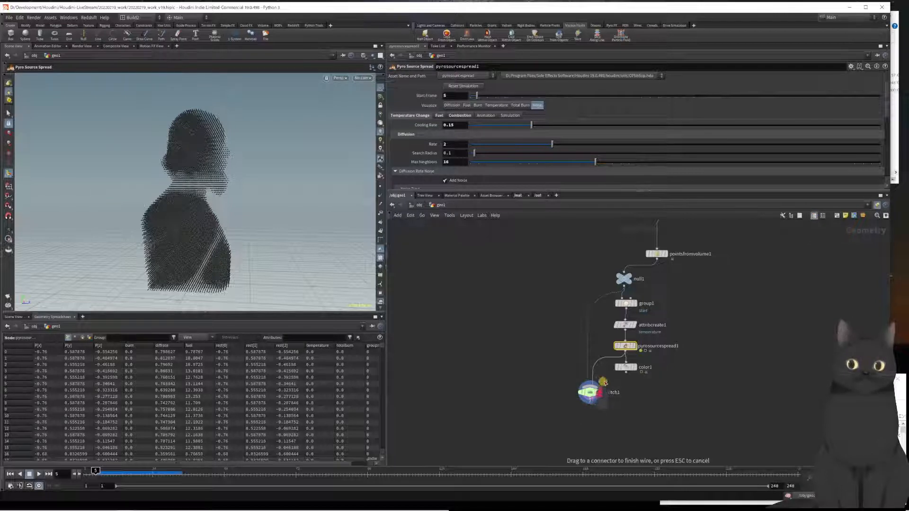
drag(625, 374, 629, 419)
middle_drag(662, 394, 673, 334)
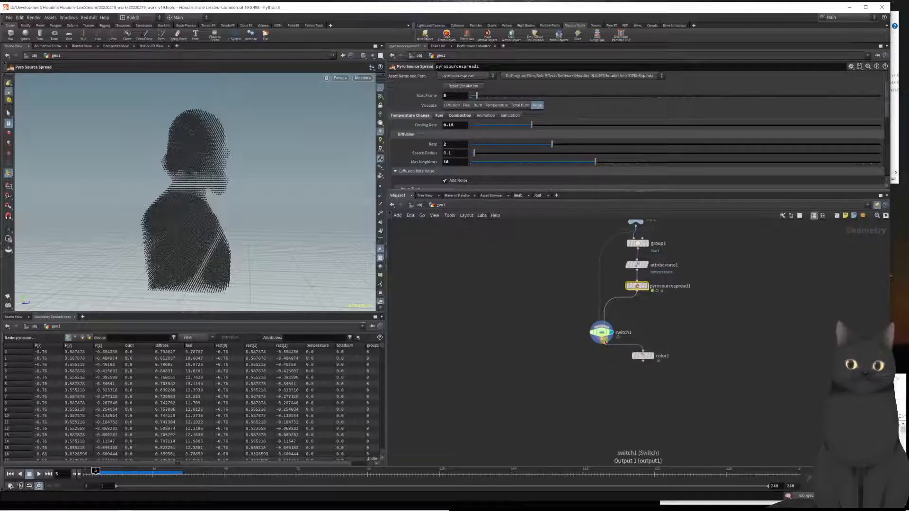
drag(612, 352, 608, 330)
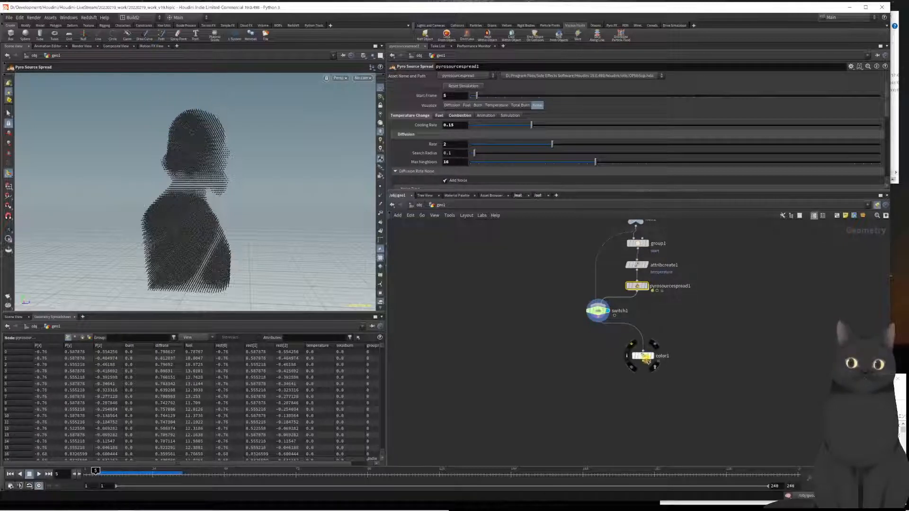
drag(643, 356, 637, 339)
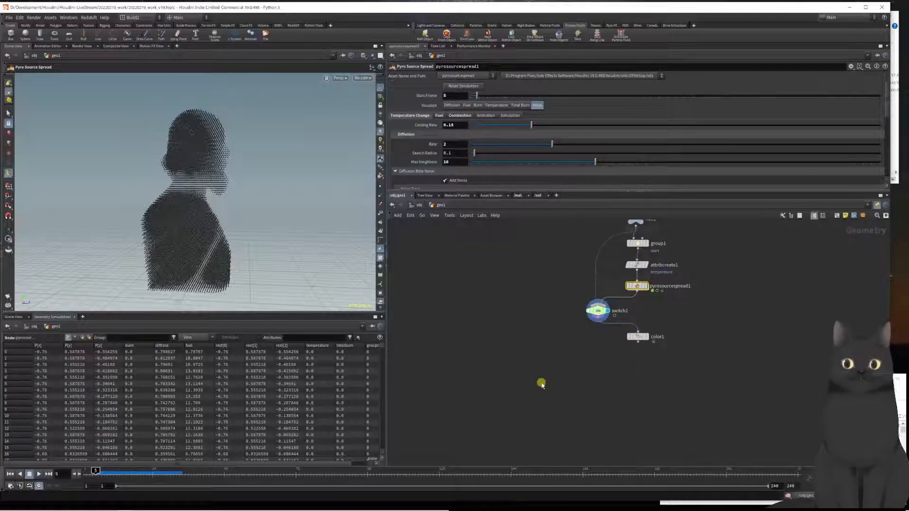
Step forward and back through the opening frames to check the switch between the static points and the simulation.
key(ctrl+Left)
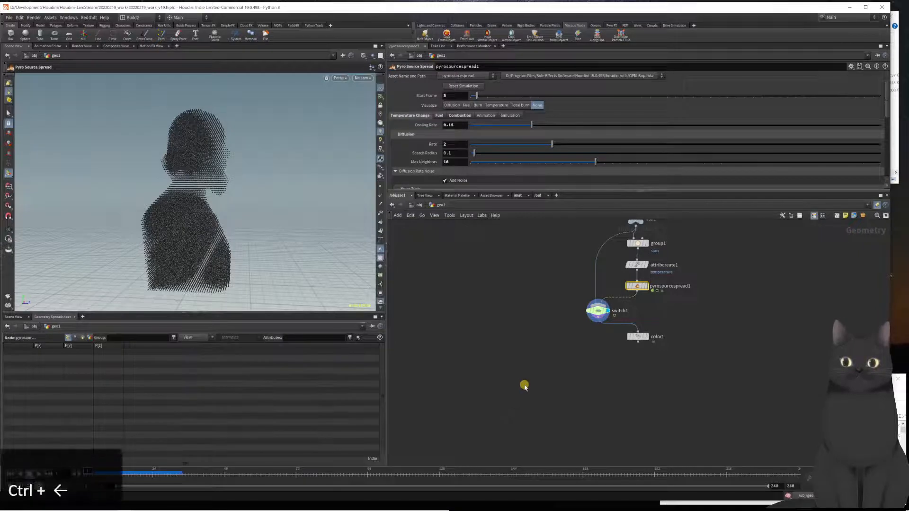
key(Right)
key(Right)
key(Right)
key(Right)
key(Right)
key(Right)
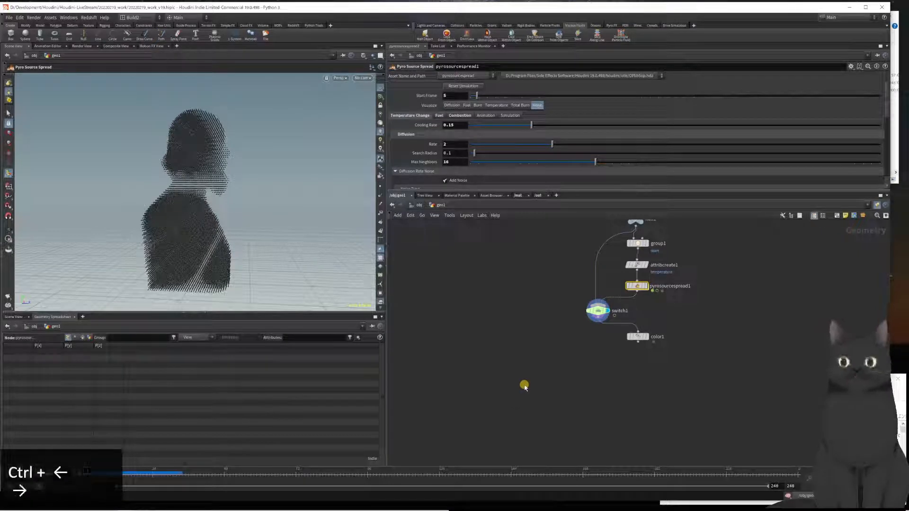
key(Left)
key(Left)
key(Left)
key(Left)
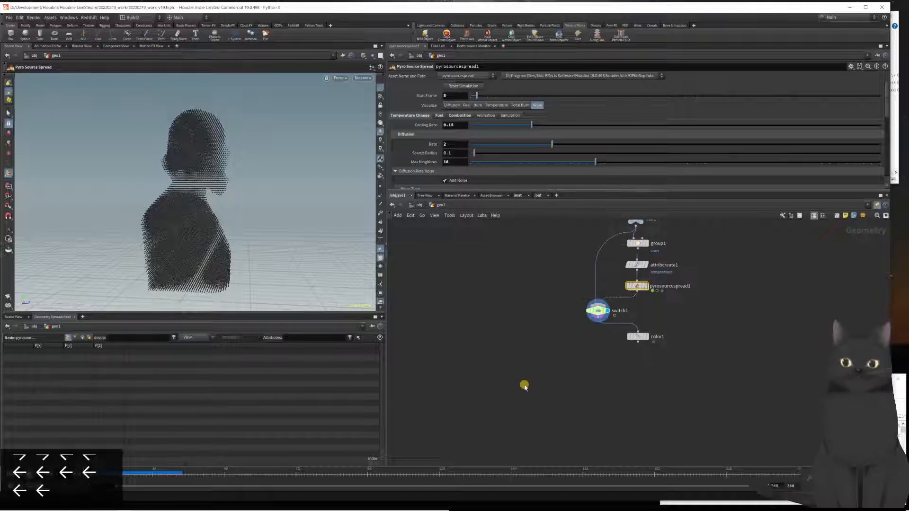
key(ctrl+Left)
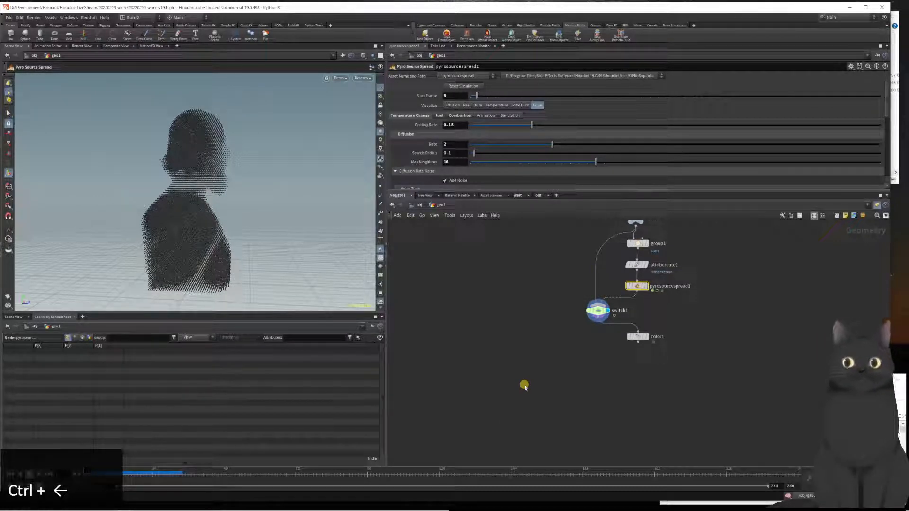
Show the evaluated Select Input of switch1 and run through the opening frames to check when it changes.
click(598, 311)
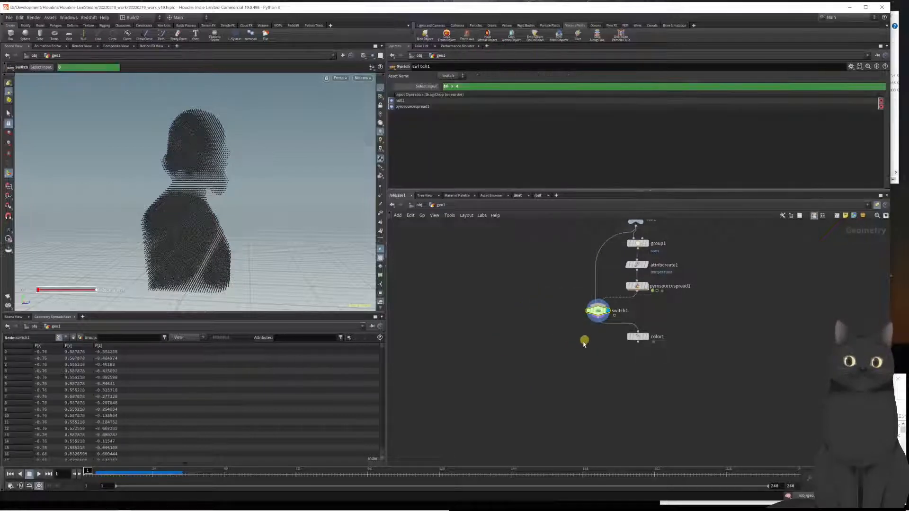
ctrl+middle_click(425, 87)
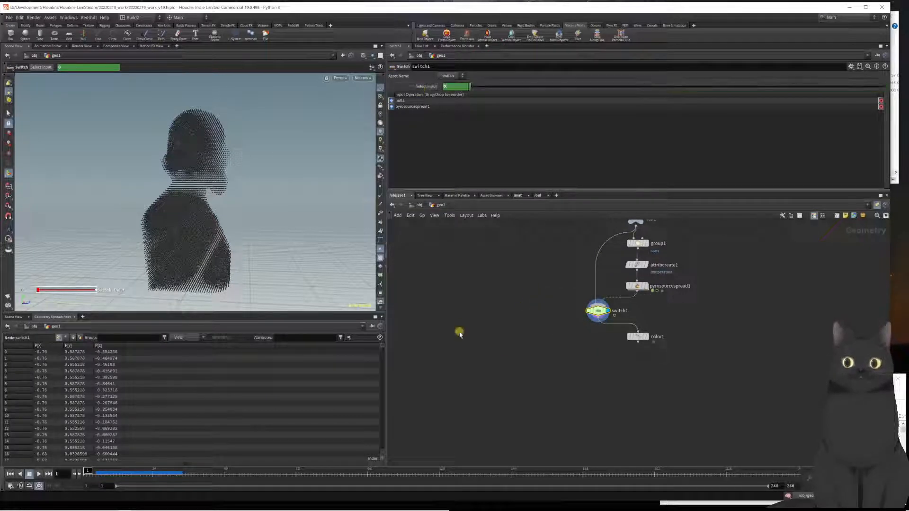
key(Right)
key(Right)
key(Right)
key(Right)
key(Right)
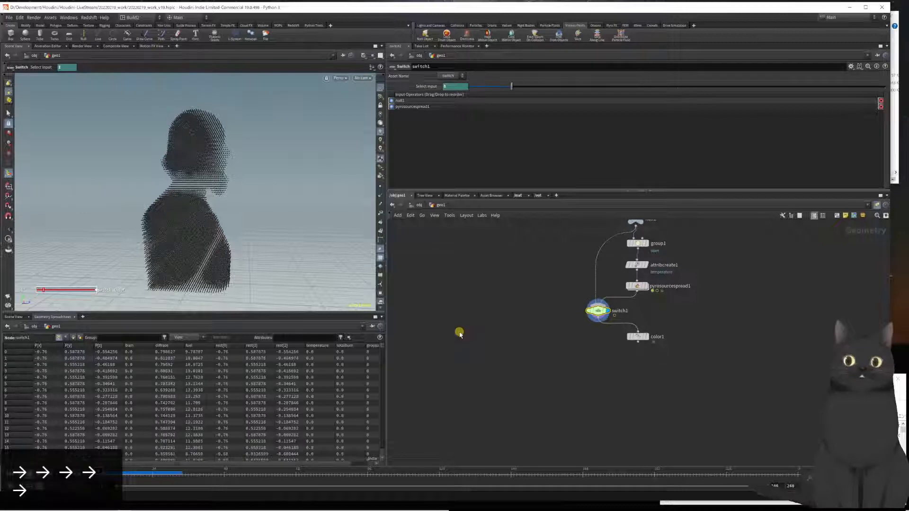
key(Left)
key(Left)
key(Right)
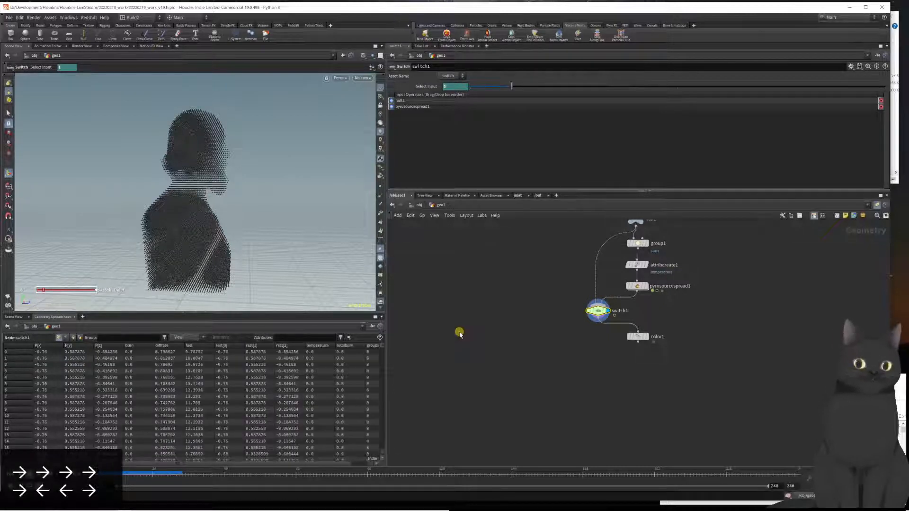
key(ctrl+Left)
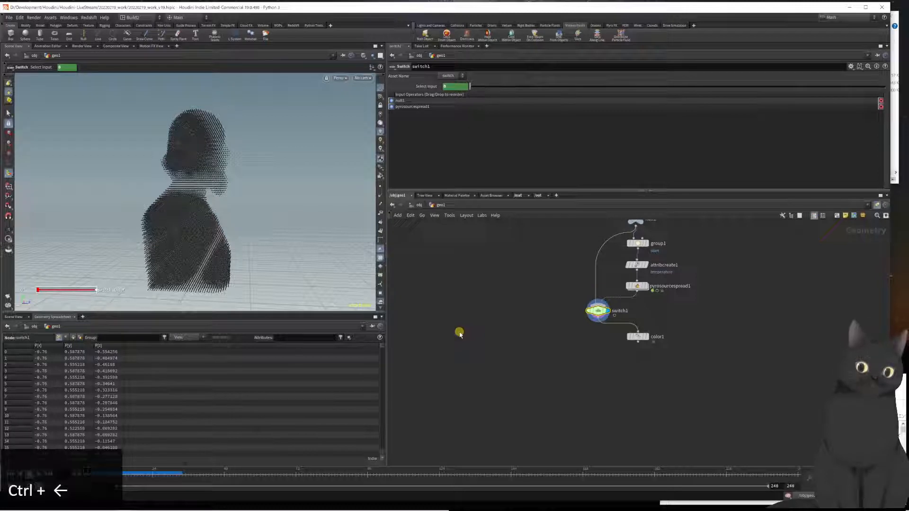
key(Up)
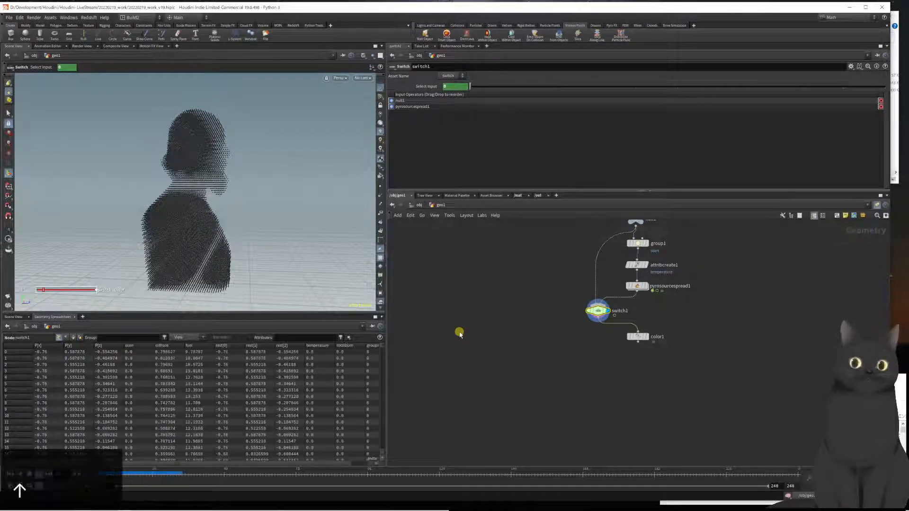
key(ctrl+Left)
key(ctrl+Left)
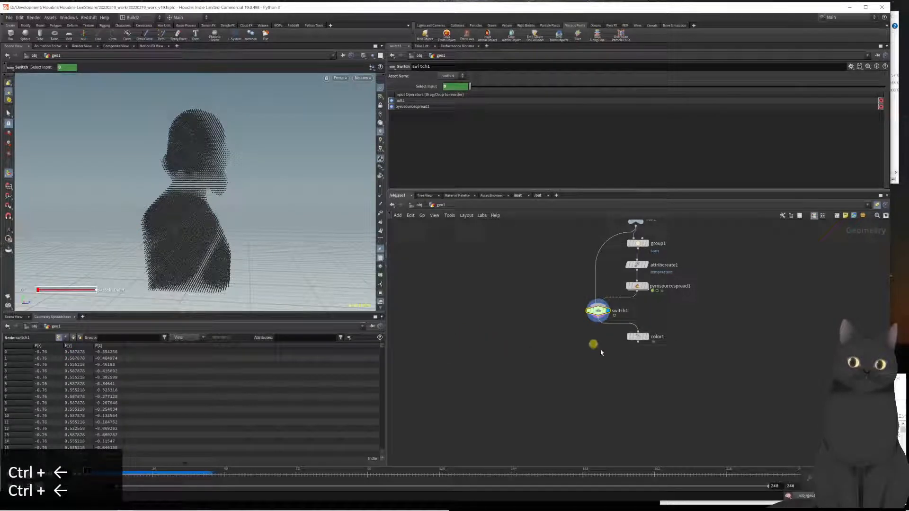
Display color1's result and add a Null connected to the output of switch1.
drag(713, 373, 616, 333)
key(r)
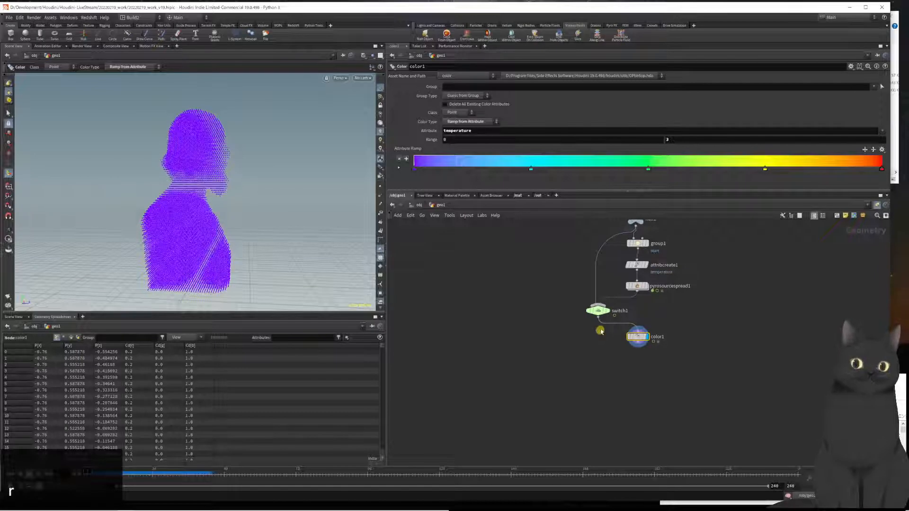
drag(593, 322, 588, 373)
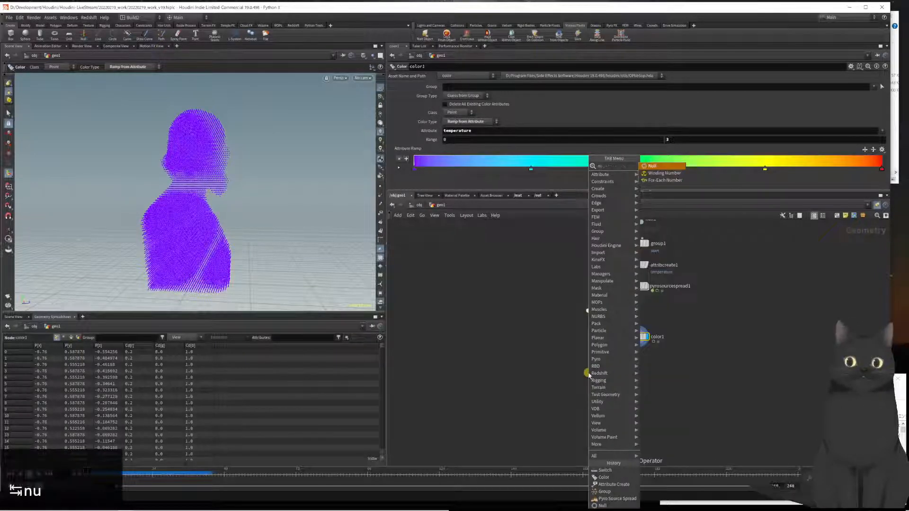
key(Escape)
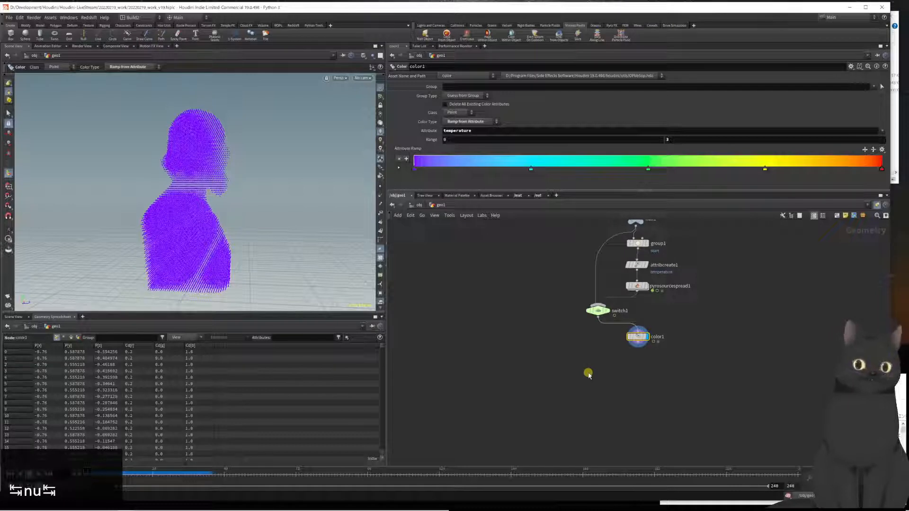
click(597, 319)
key(Tab)
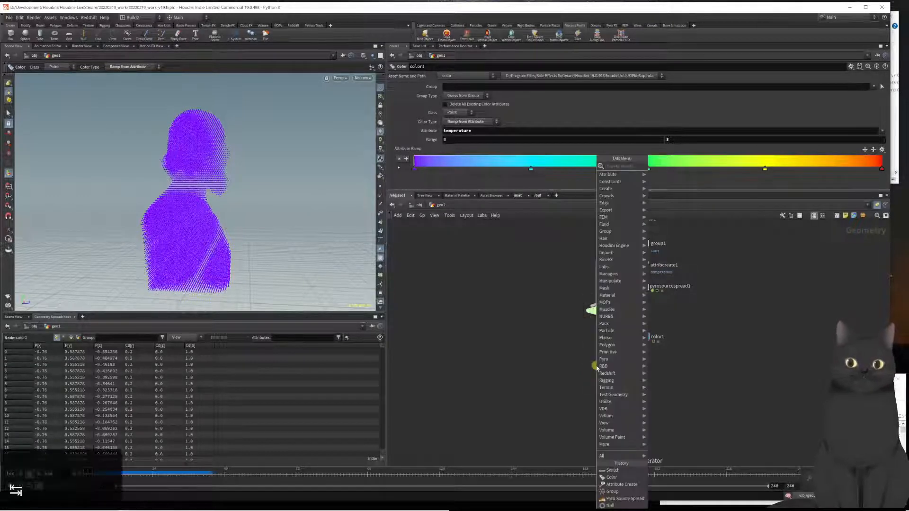
text(nu)
key(Return)
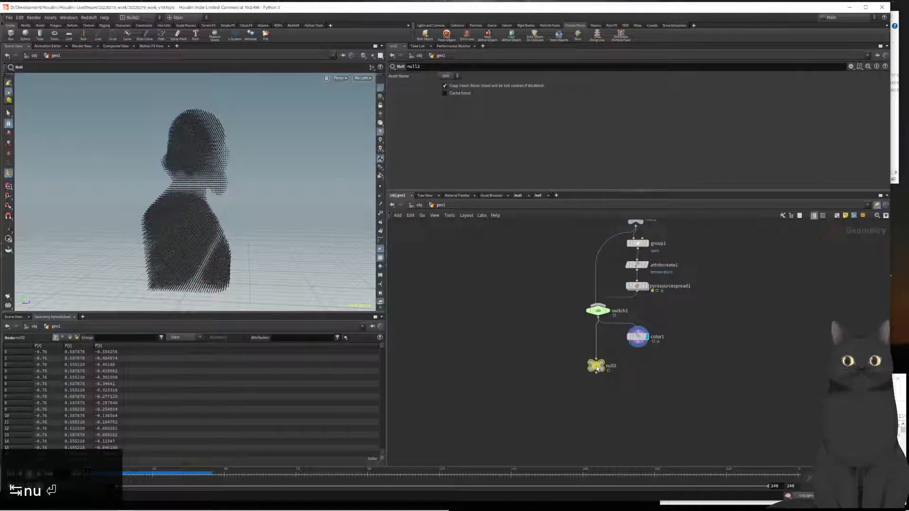
Rename the new null below switch1 as OUT_Temperature.
key(F2)
key(shift+Down)
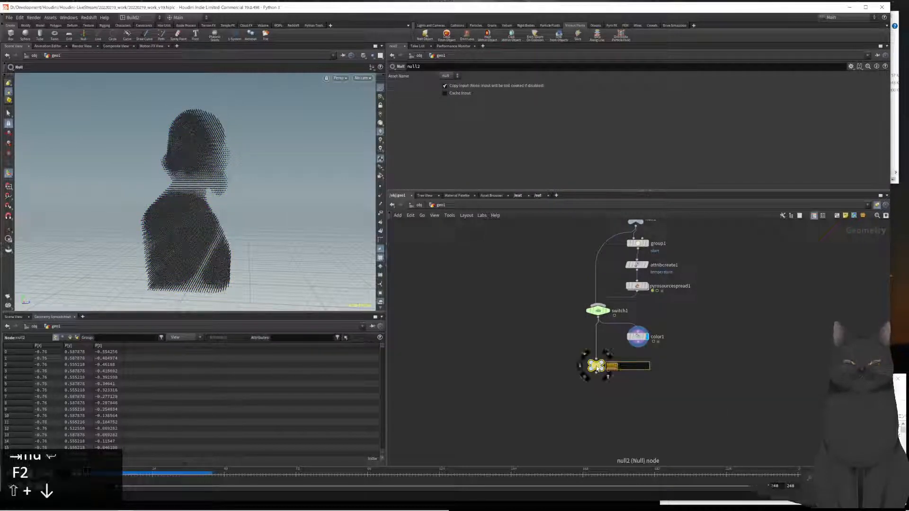
text(OUT_Temp)
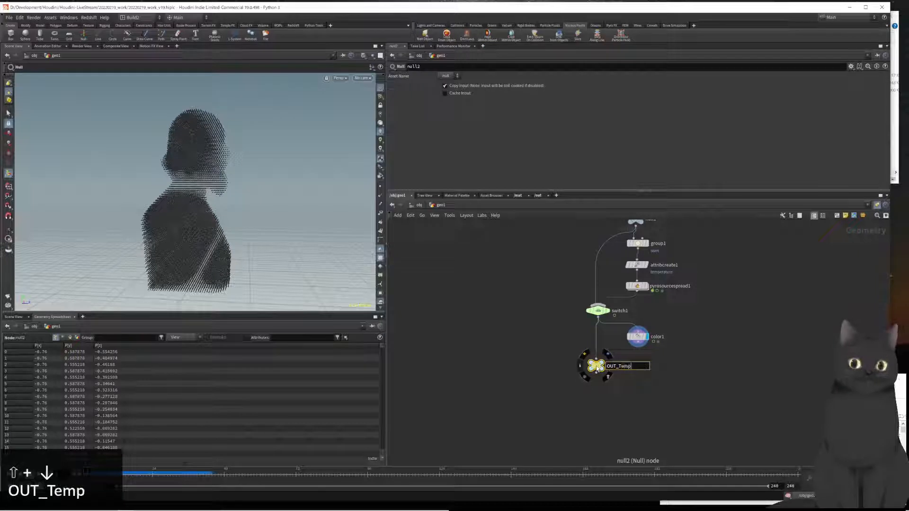
text(erture)
key(Return)
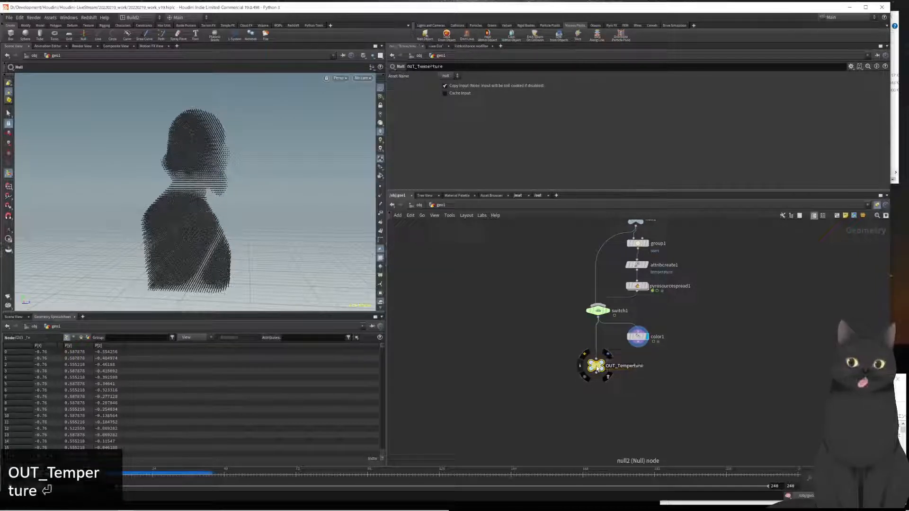
middle_drag(715, 323, 708, 351)
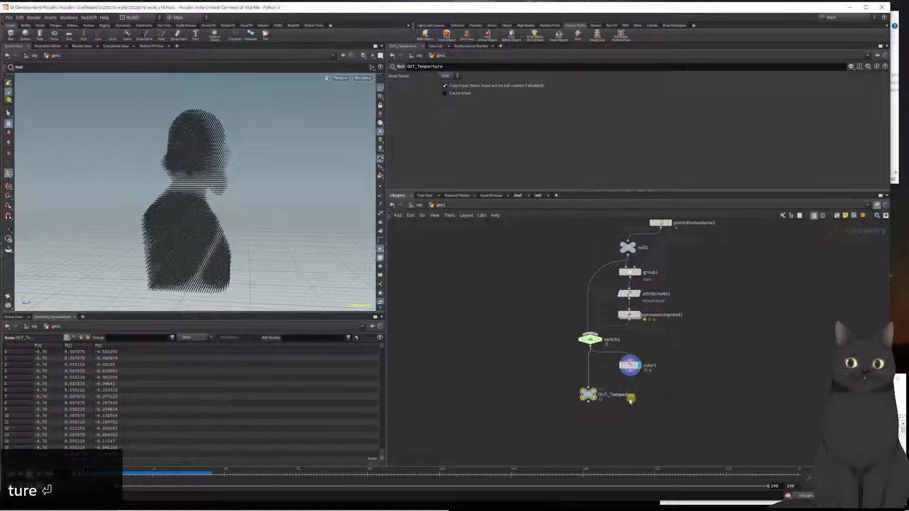
scroll(625, 402, up, 3)
double_click(620, 391)
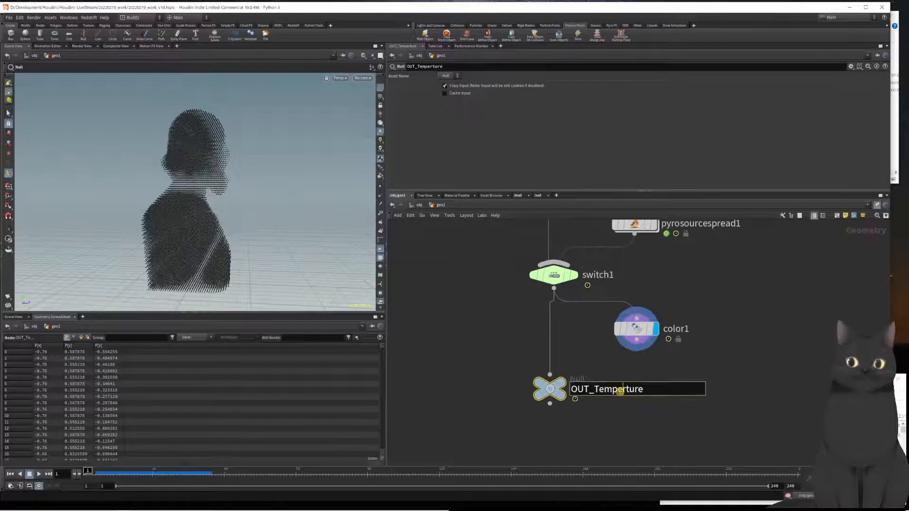
key(Right)
text(a)
key(Return)
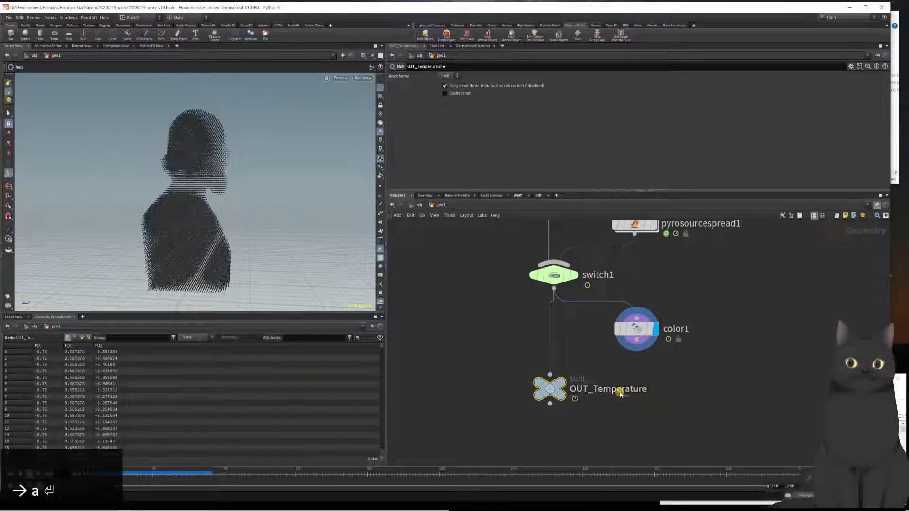
Rename the null below pointsfromvolume1 as OUT_points.
scroll(660, 399, down, 1)
middle_drag(693, 378, 674, 433)
scroll(703, 370, down, 2)
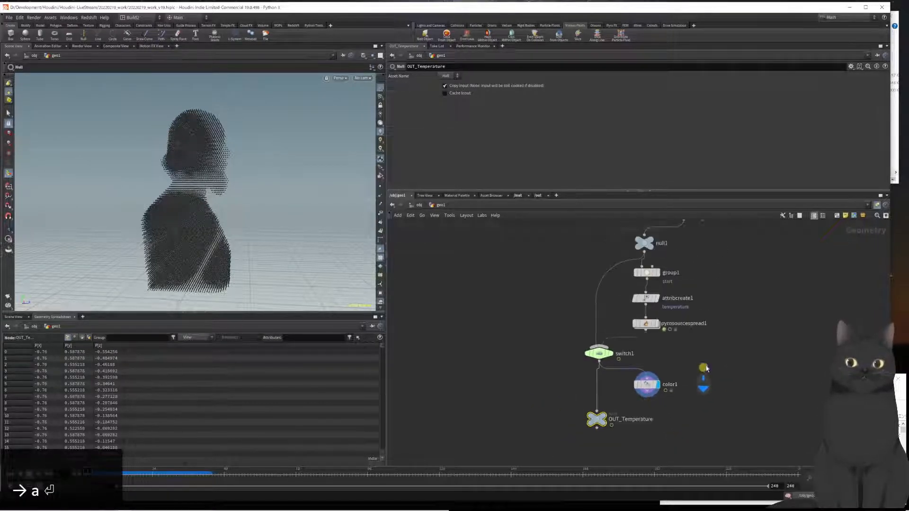
middle_drag(724, 346, 702, 423)
double_click(641, 322)
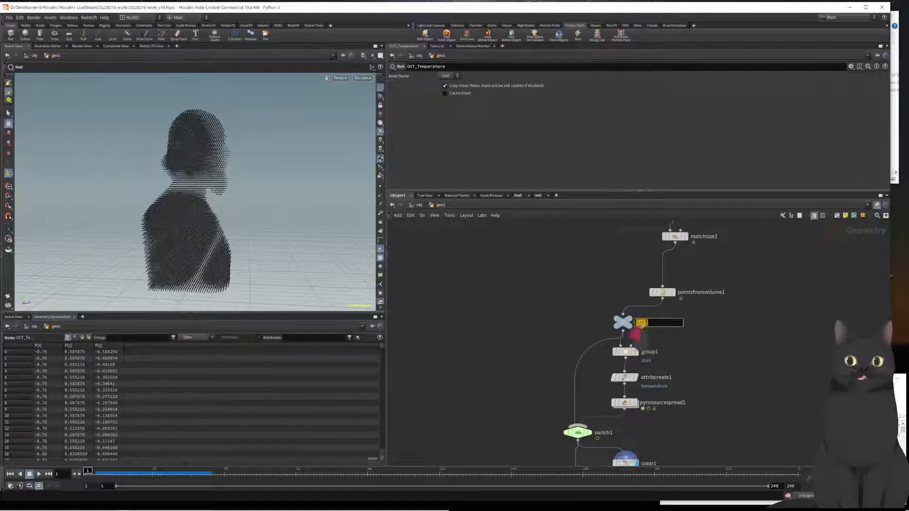
text(OUT_points)
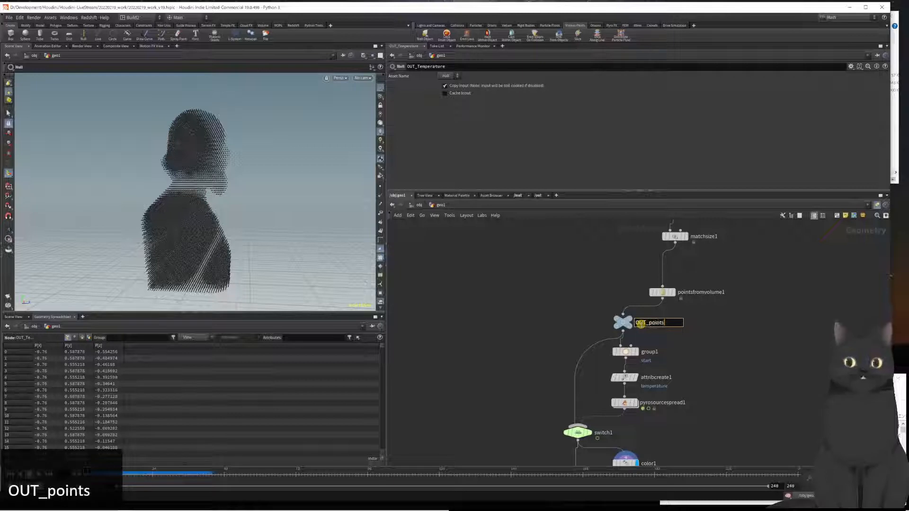
key(Return)
Play the temperature-colored simulation and step back through its frames to check the start, finishing on the first frame.
middle_drag(514, 438, 534, 365)
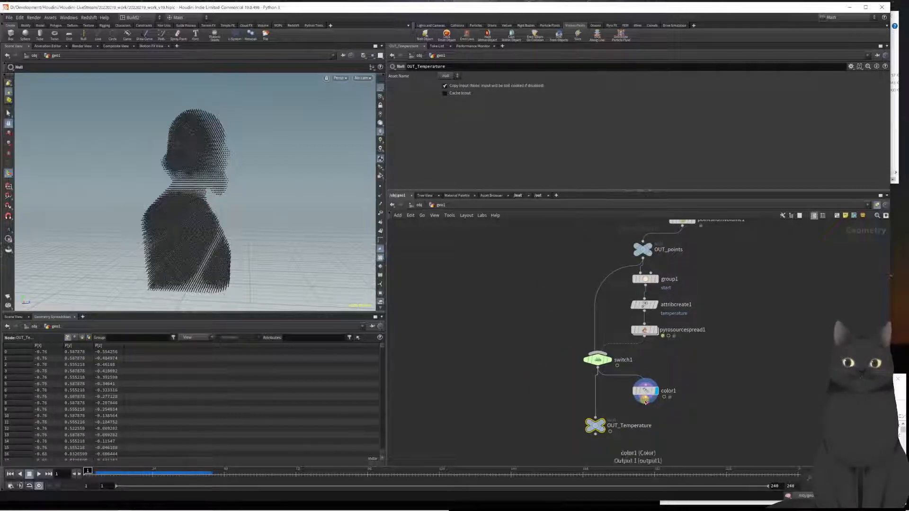
key(Up)
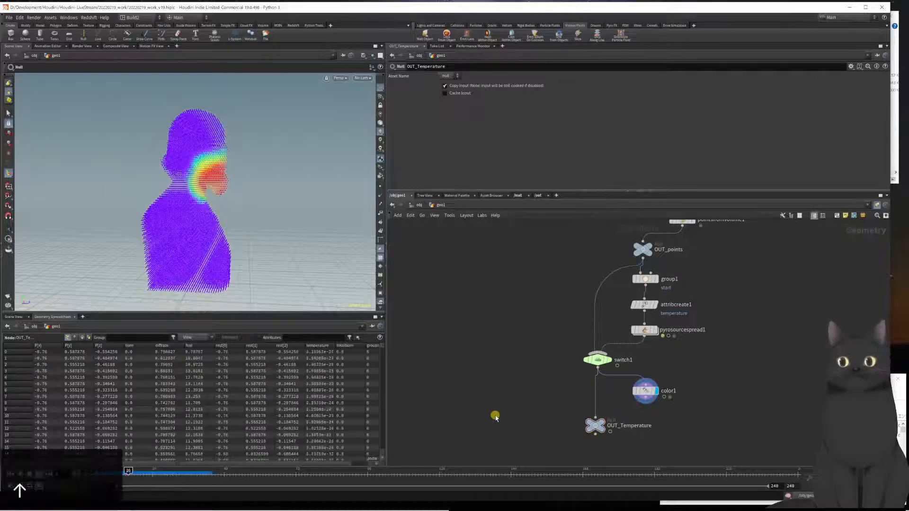
key(Left)
key(Left)
key(Left)
key(Left)
key(Left)
key(Left)
key(Left)
key(Left)
key(Left)
key(Left)
key(Left)
key(Left)
key(Left)
key(Left)
key(Left)
key(Left)
key(Left)
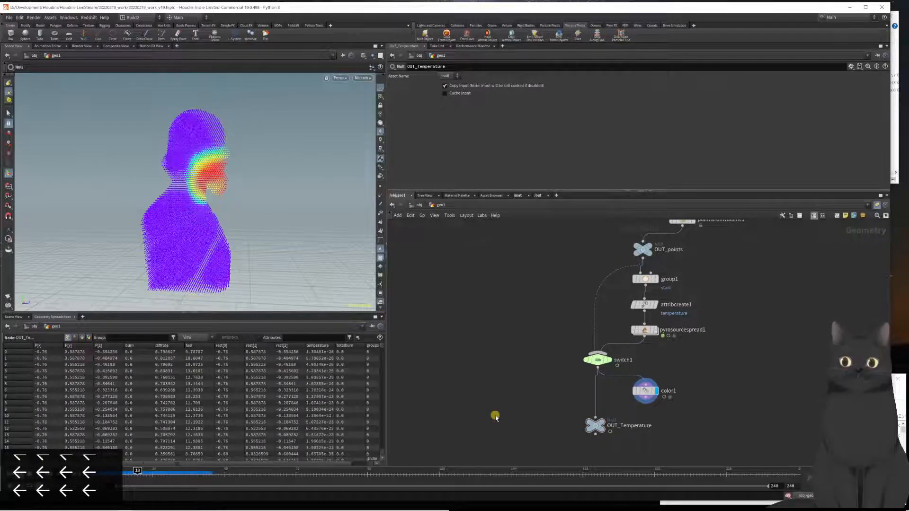
key(Left)
key(Left)
key(Left)
key(Left)
key(Left)
key(Left)
key(Left)
key(Left)
key(Left)
key(Left)
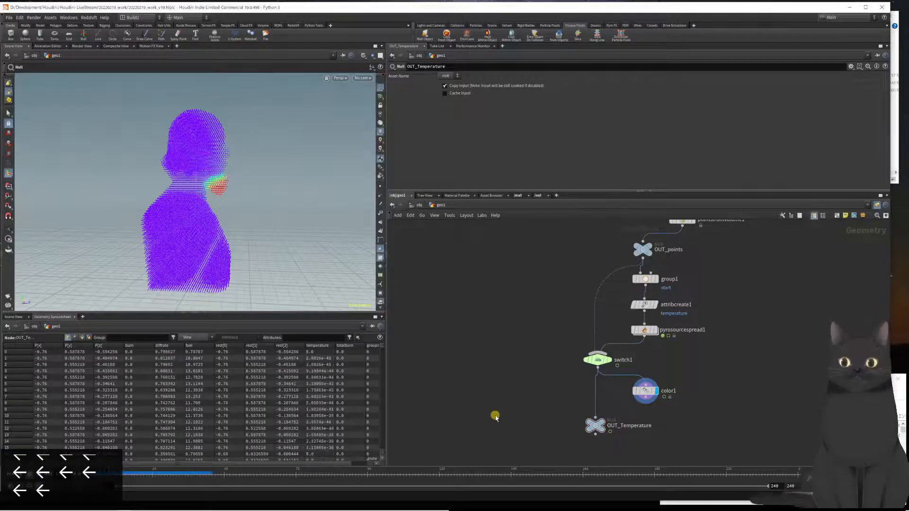
key(Left)
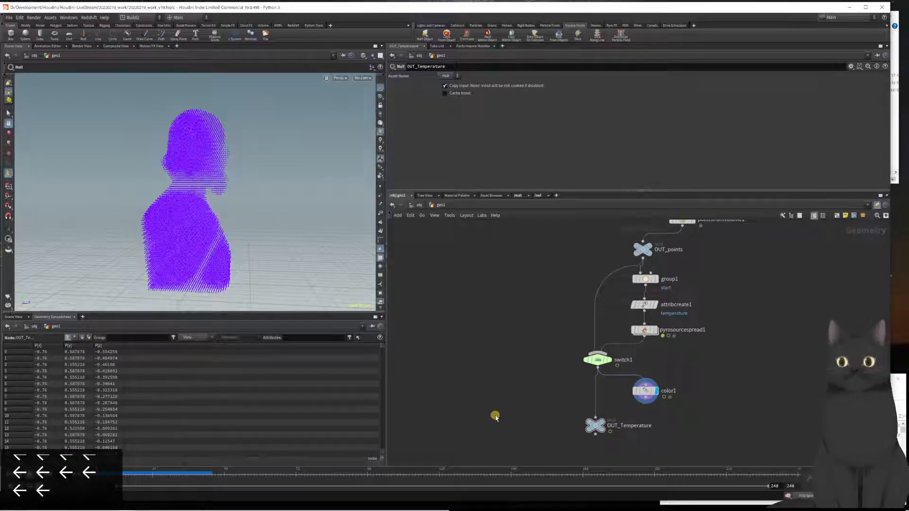
key(Right)
key(ctrl+Left)
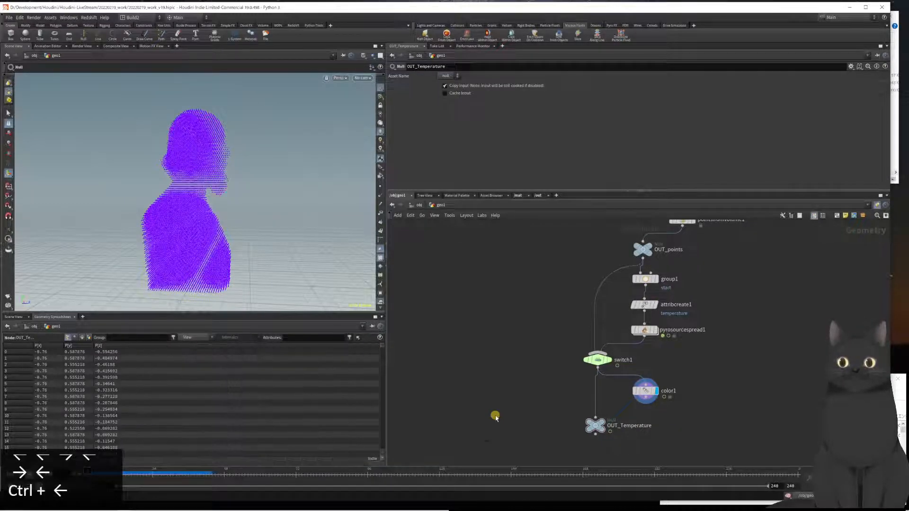
key(Up)
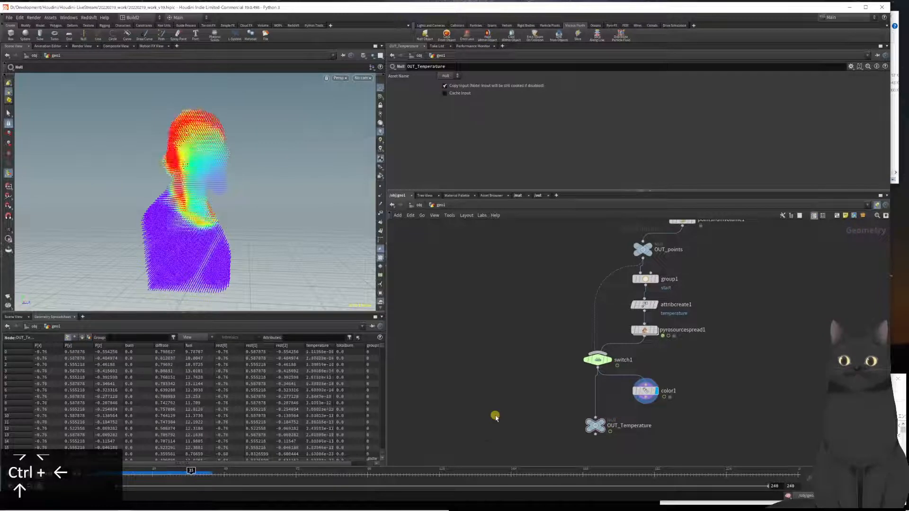
key(ctrl+Left)
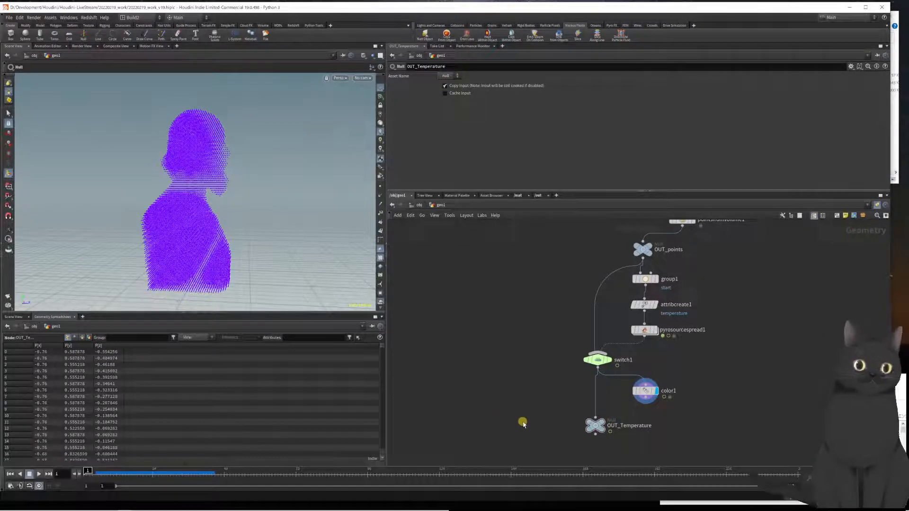
Go up to the object level, enter AutoDopNetwork and select flipfluidobject1 to show its parameters.
middle_drag(518, 420, 507, 359)
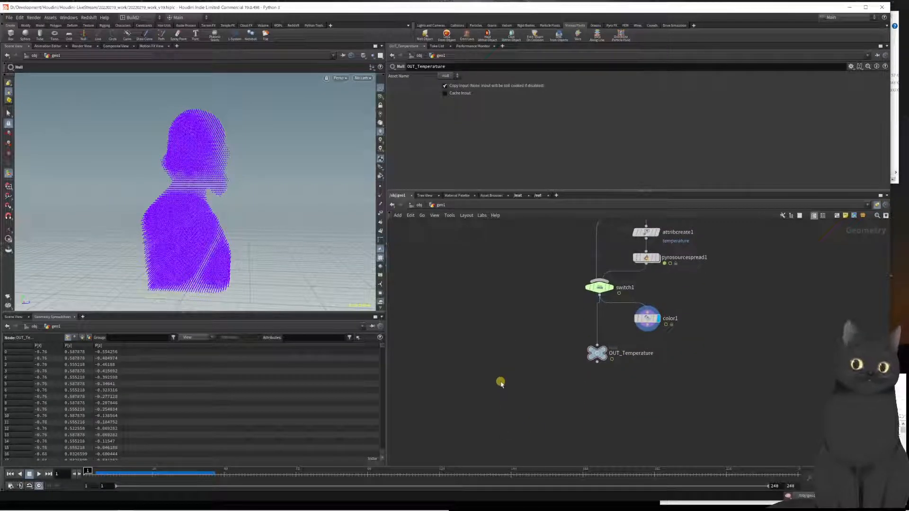
click(604, 351)
key(u)
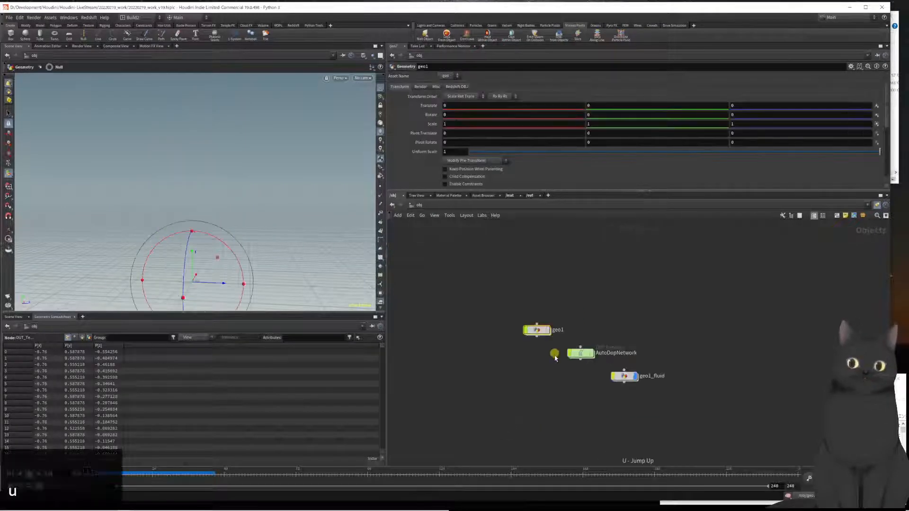
double_click(582, 355)
middle_drag(736, 348, 729, 378)
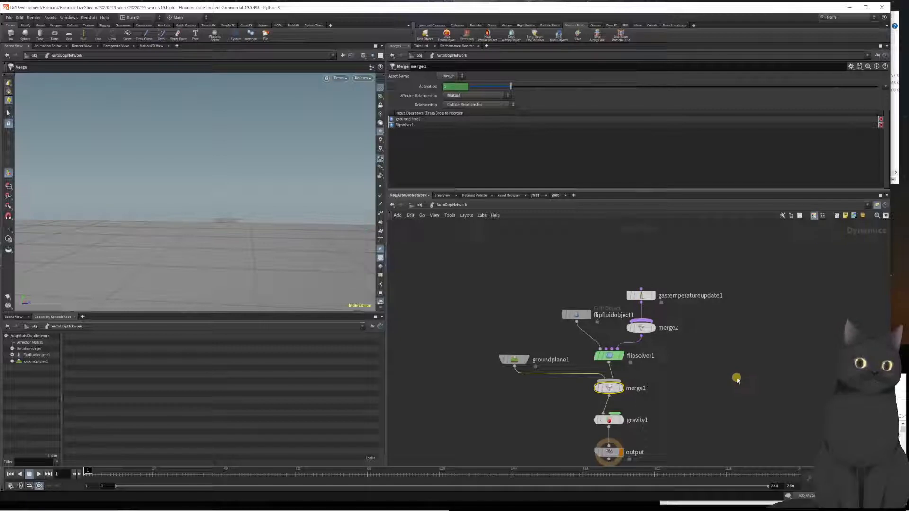
key(u)
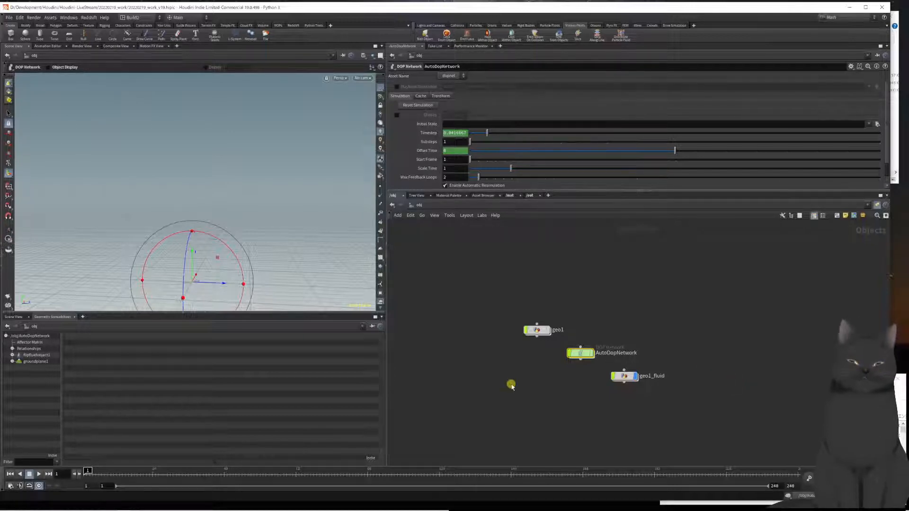
double_click(580, 354)
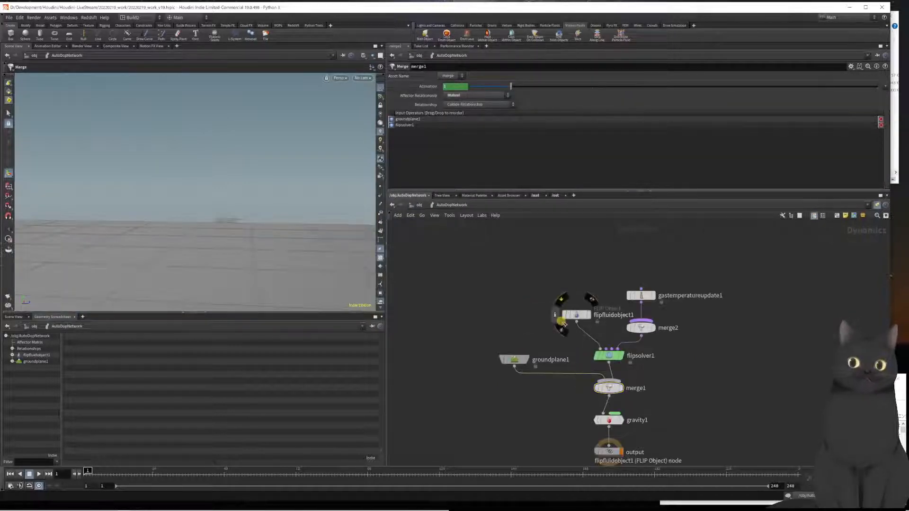
click(569, 321)
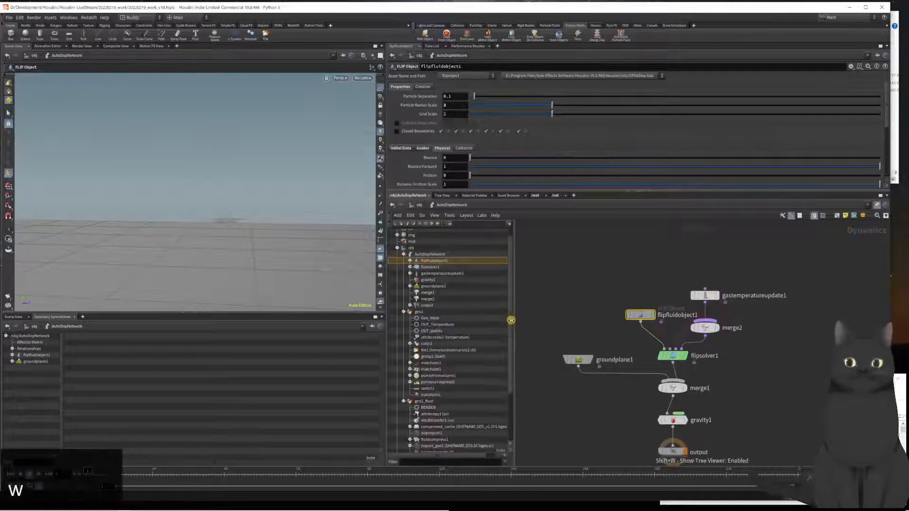
Point flipfluidobject1's initial data SOP path to geo1's OUT_points and set its Input Type to Particle Field.
key(shift+w)
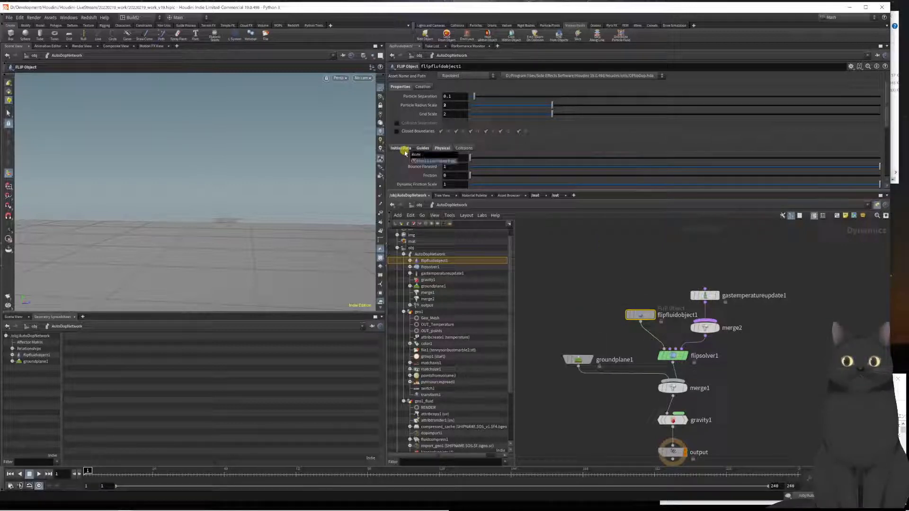
scroll(405, 153, down, 3)
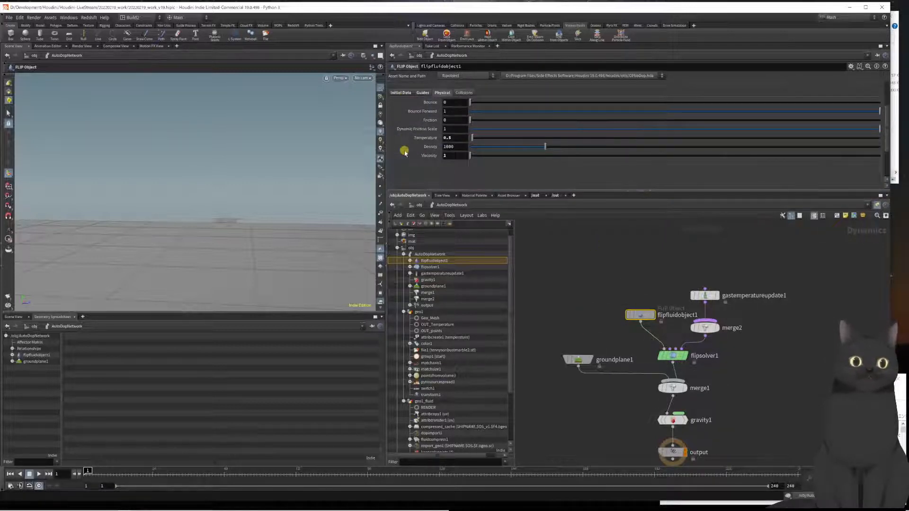
scroll(405, 152, up, 3)
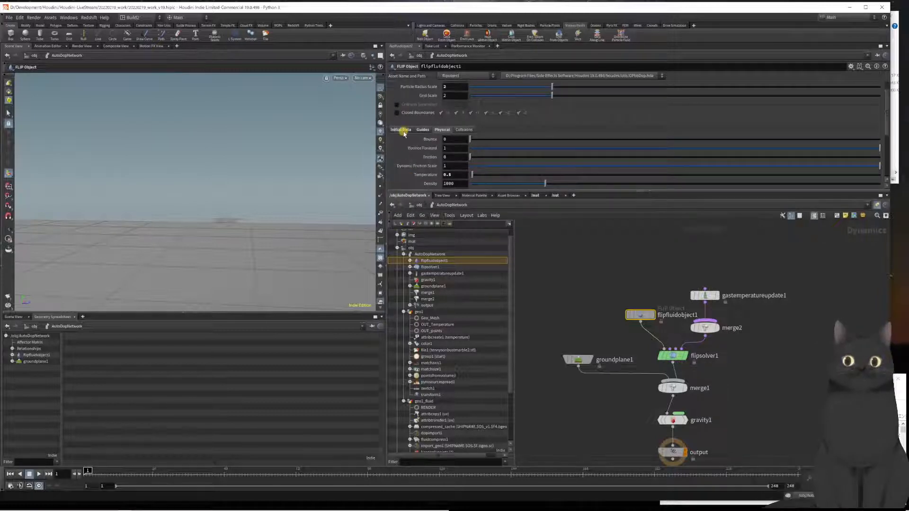
click(401, 130)
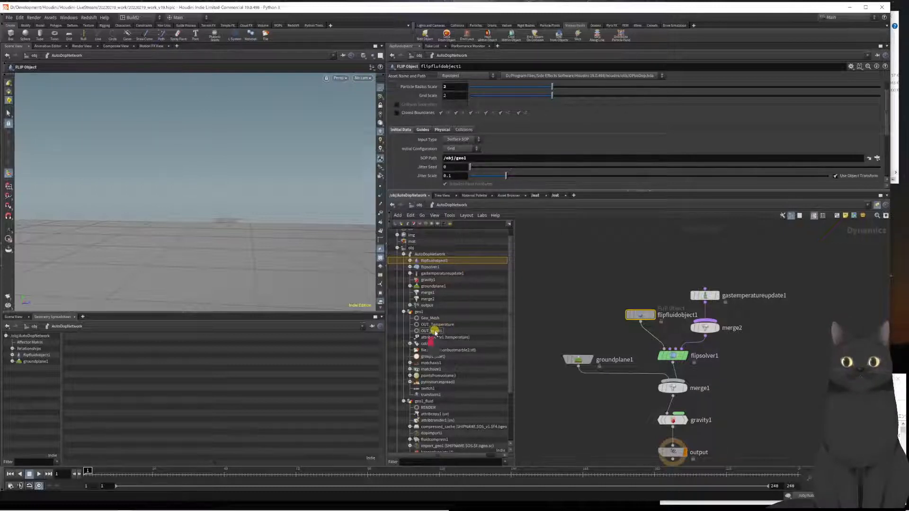
drag(435, 332, 463, 160)
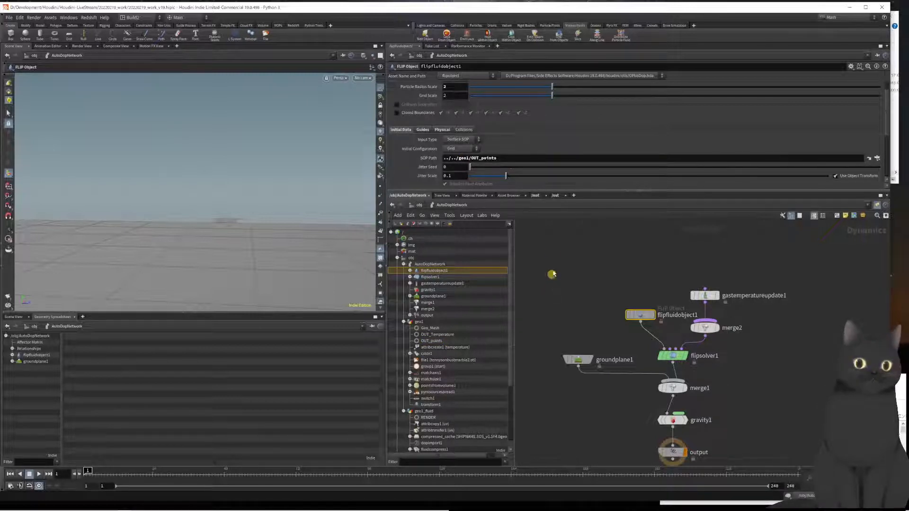
click(458, 139)
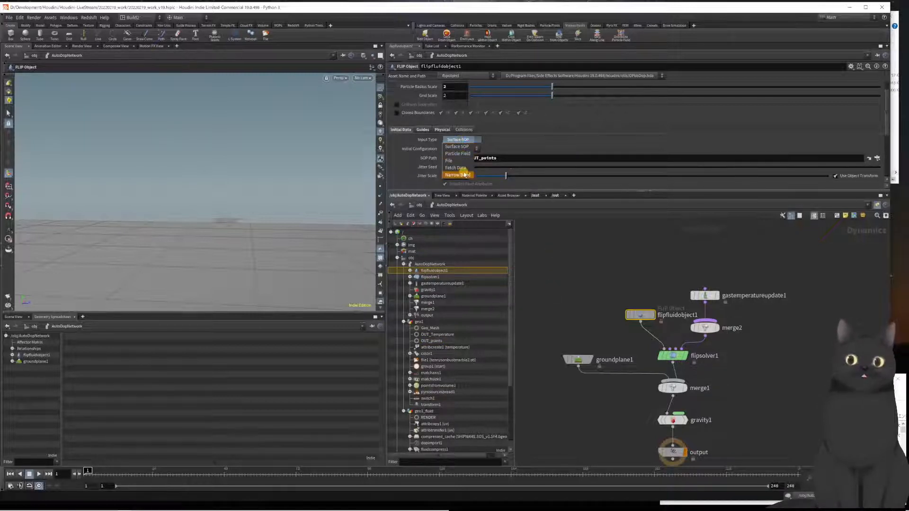
click(457, 154)
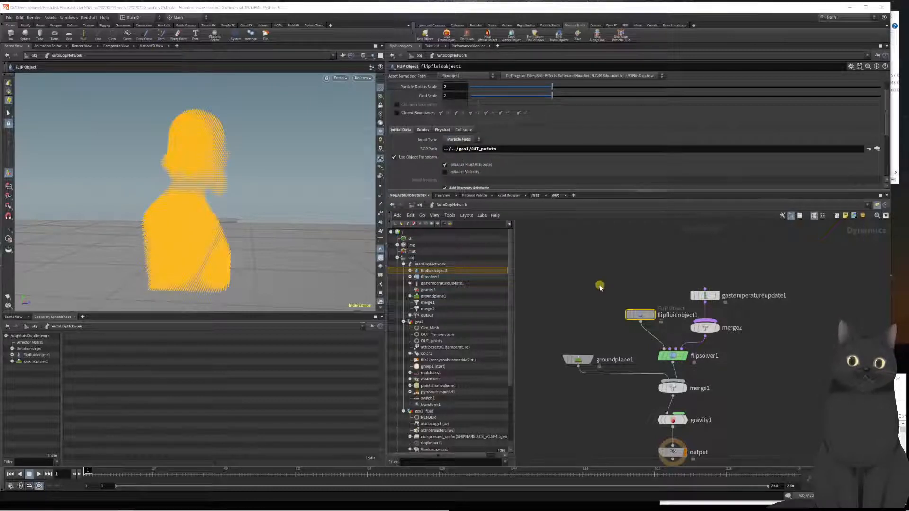
Set the physical Temperature of flipfluidobject1 to 0.
scroll(576, 179, down, 3)
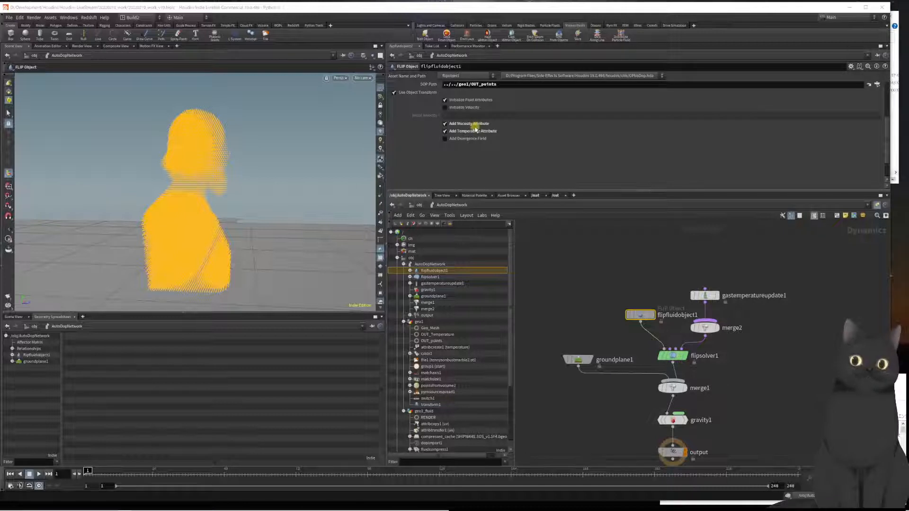
scroll(499, 161, up, 2)
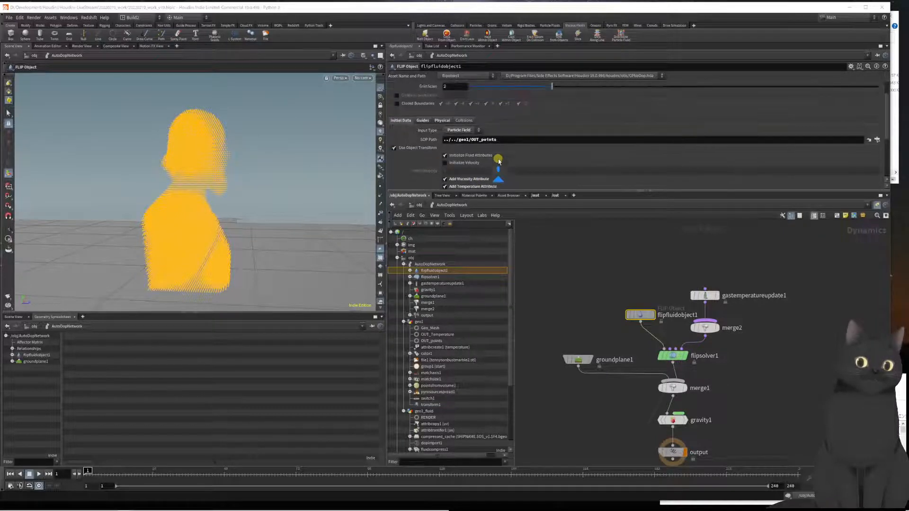
click(440, 121)
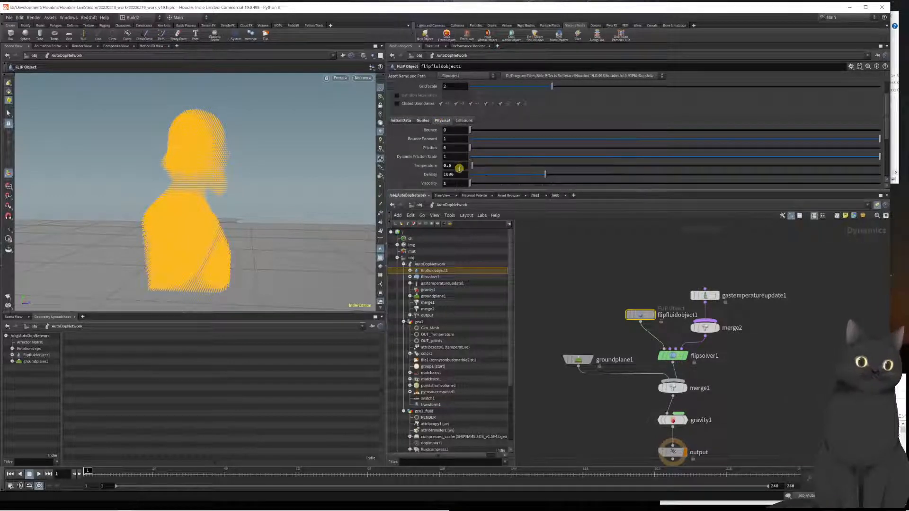
double_click(450, 165)
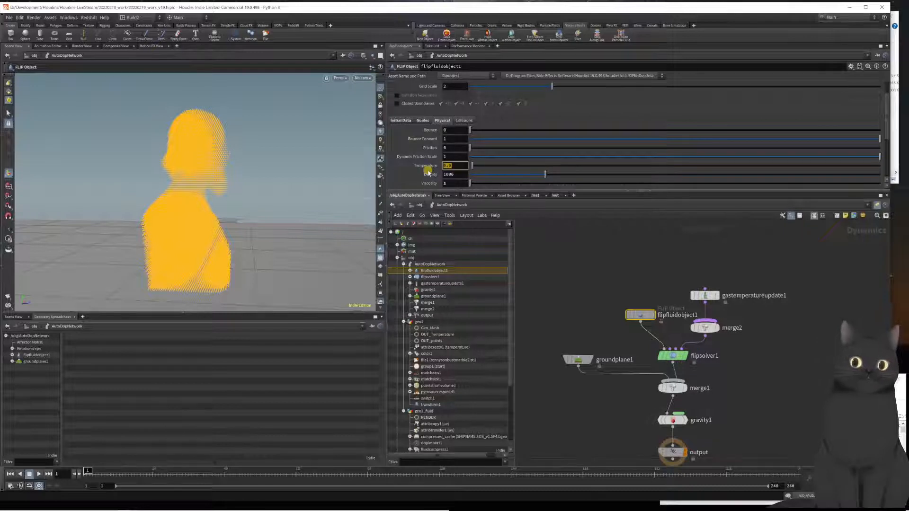
text(0)
key(Return)
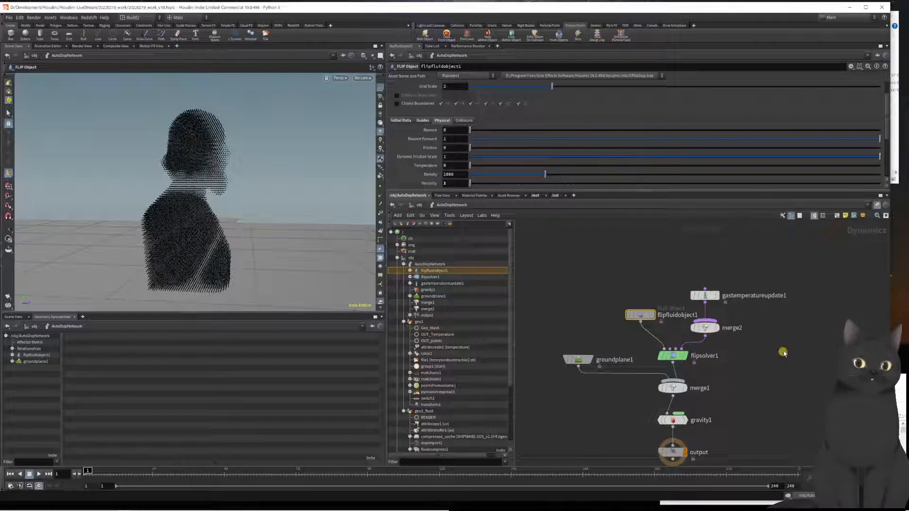
Detach gastemperatureupdate1 and merge2 from flipsolver1, set them aside, and align flipfluidobject1 above the solver.
drag(764, 332, 690, 290)
drag(705, 328, 769, 316)
middle_drag(737, 351, 735, 335)
drag(643, 289, 674, 302)
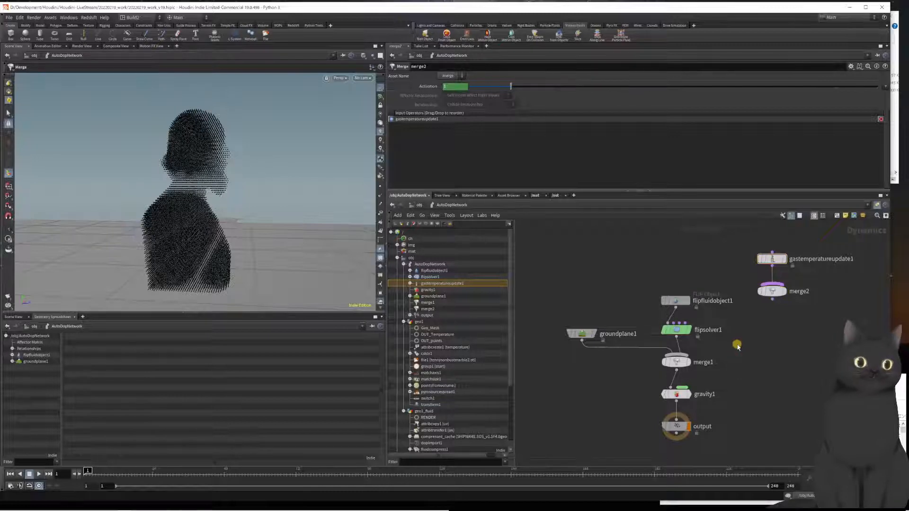
Play the FLIP simulation several times from different view angles to check how the bust collapses, returning to the first frame.
key(Up)
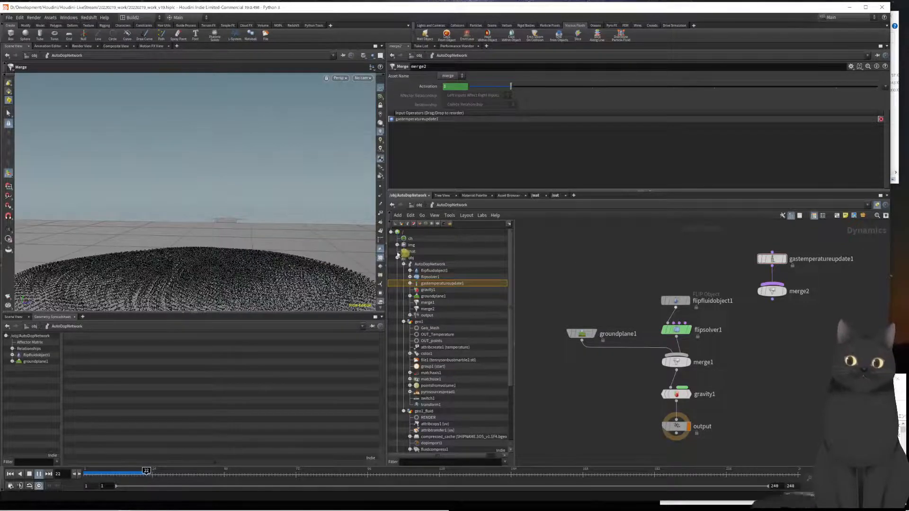
drag(286, 226, 258, 231)
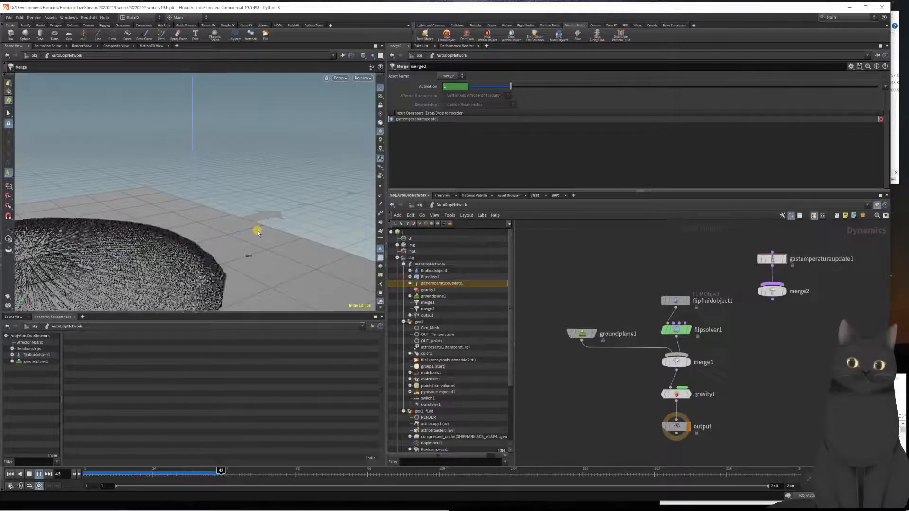
key(ctrl+Left)
key(ctrl+Left)
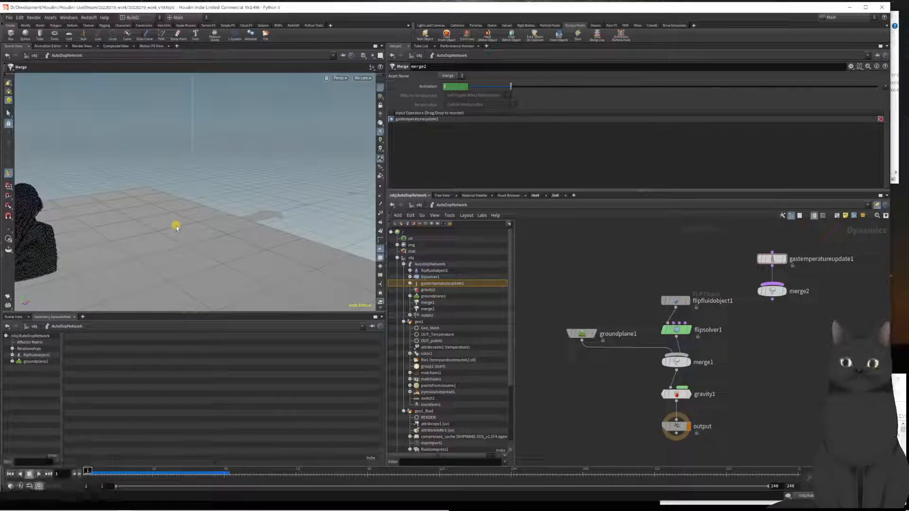
key(Escape)
drag(183, 221, 205, 225)
key(Up)
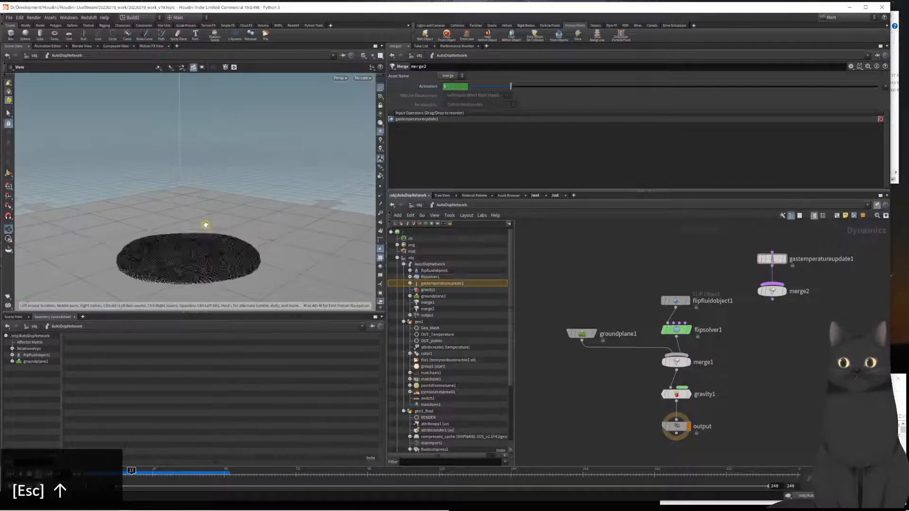
key(ctrl+Left)
key(ctrl+Left)
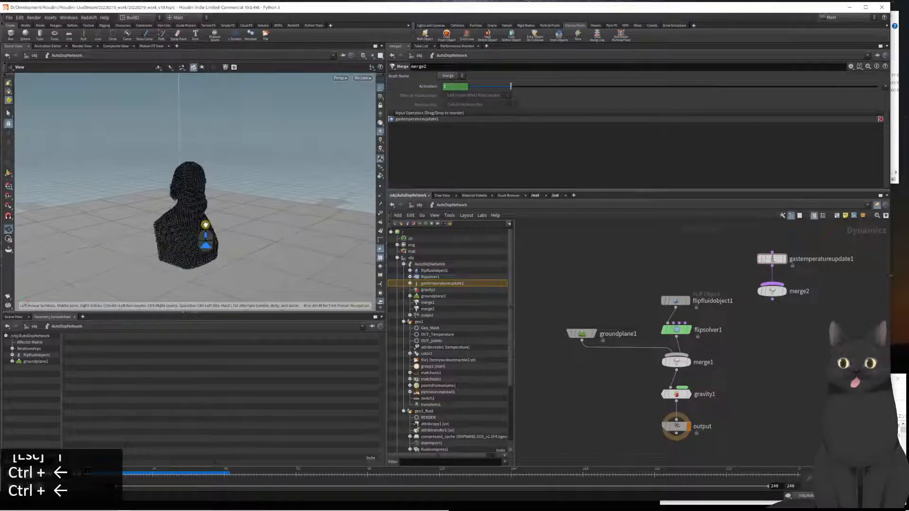
key(Up)
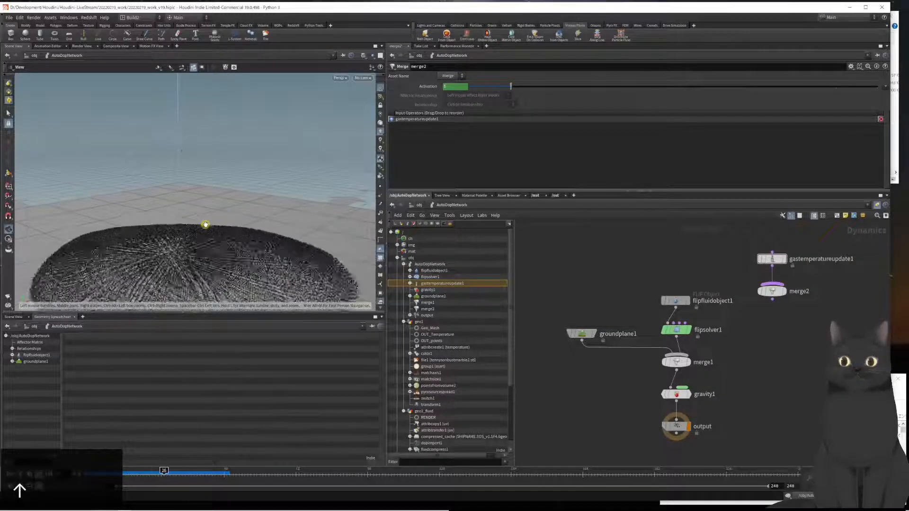
key(ctrl+Left)
key(ctrl+Left)
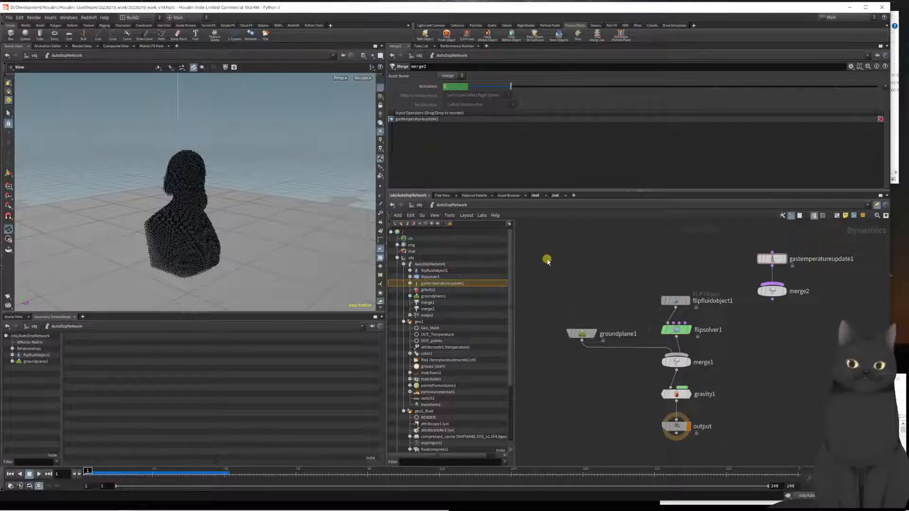
Hide the network's tree viewer and set flipfluidobject1's Viscosity to 100000.
key(shift+w)
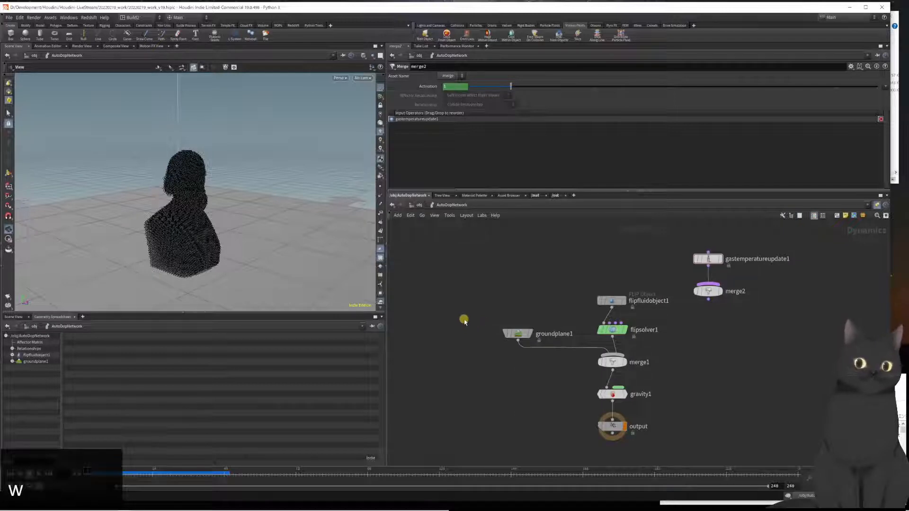
drag(562, 281, 618, 298)
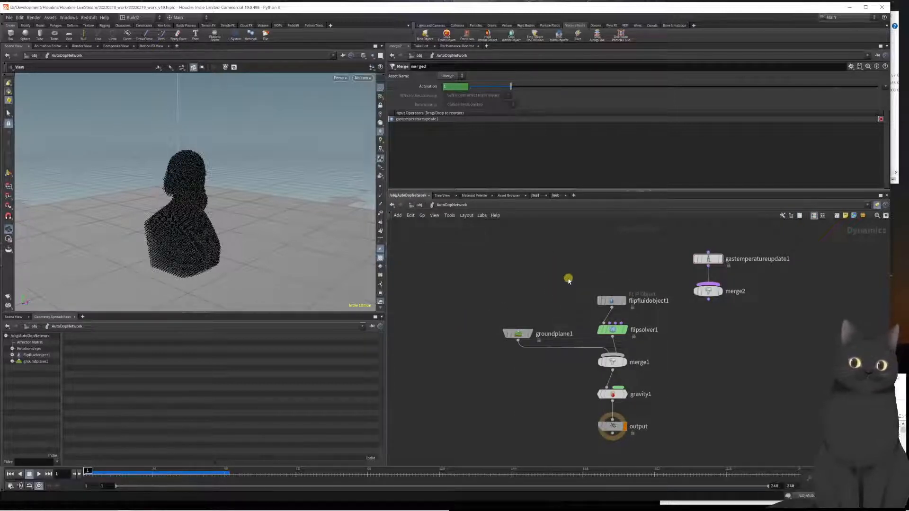
click(603, 300)
click(458, 184)
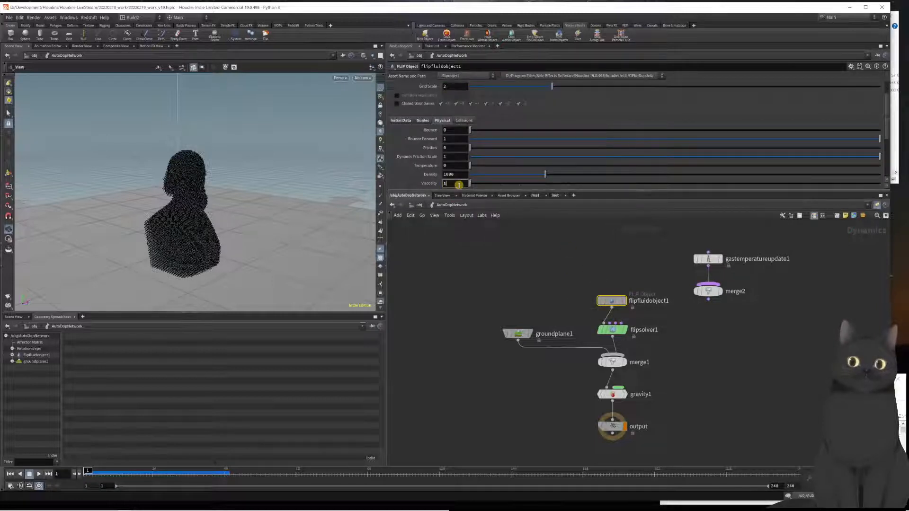
text(00)
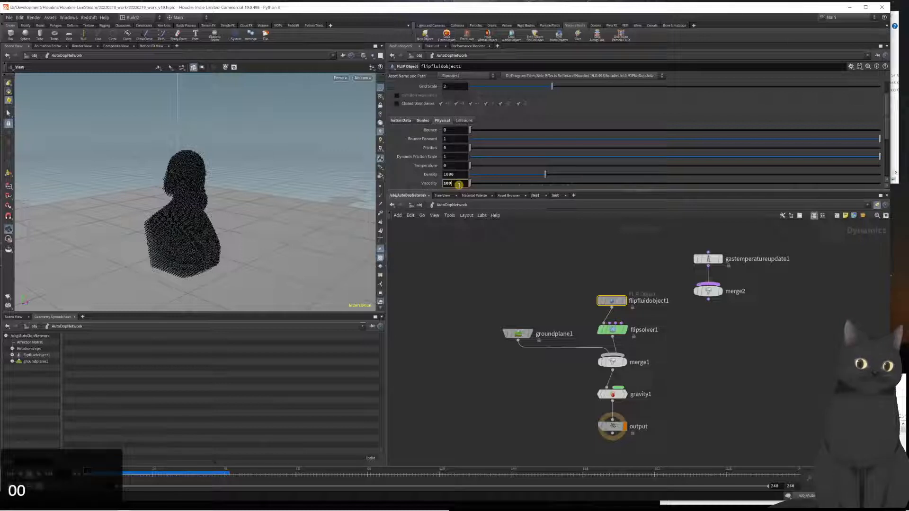
text(00)
key(Return)
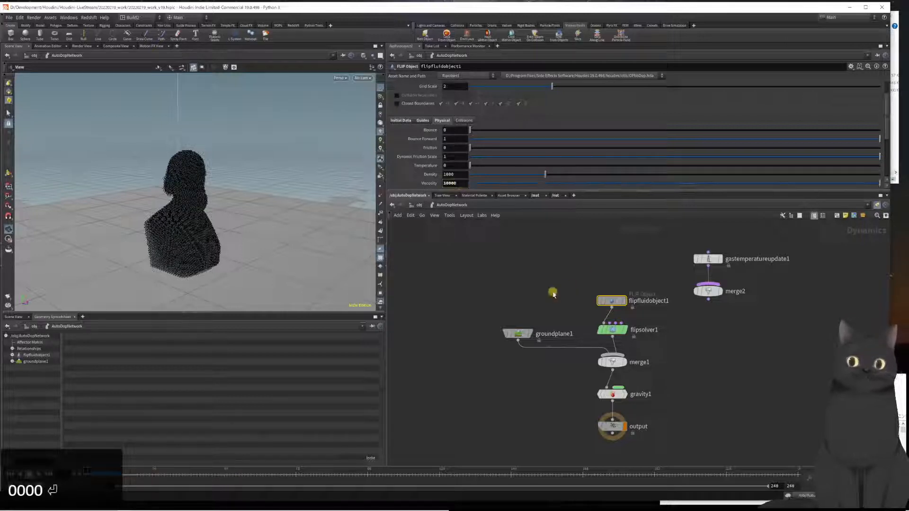
click(461, 184)
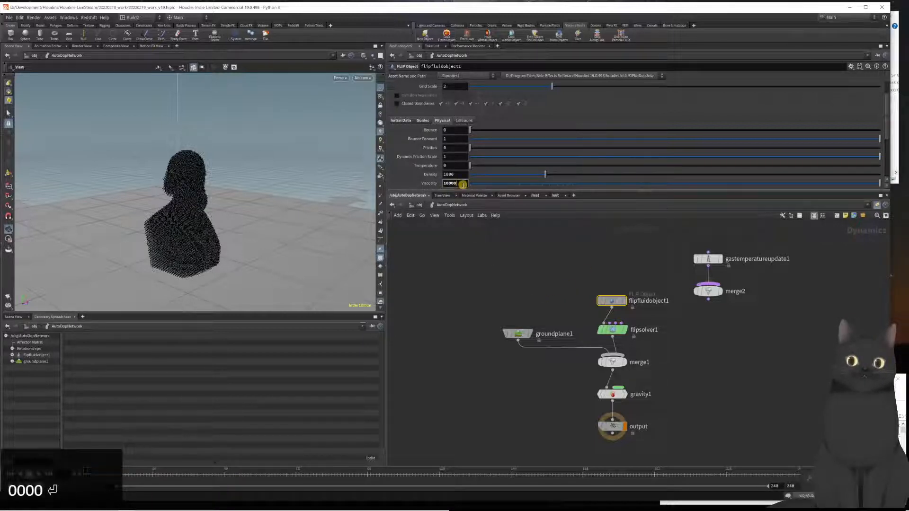
text(0)
key(Return)
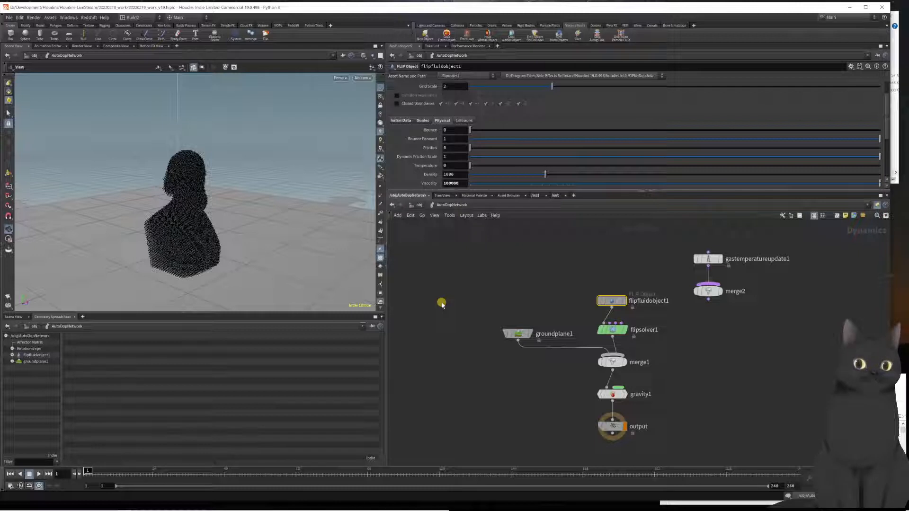
Add a POP Wrangle node to the DOP network, placed below merge2.
middle_drag(443, 294, 486, 284)
middle_drag(734, 339, 718, 358)
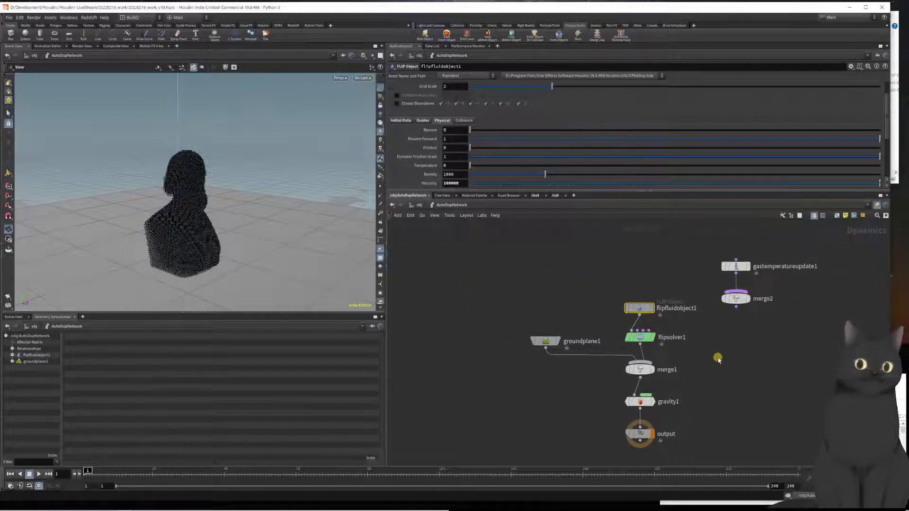
key(Tab)
text(popw)
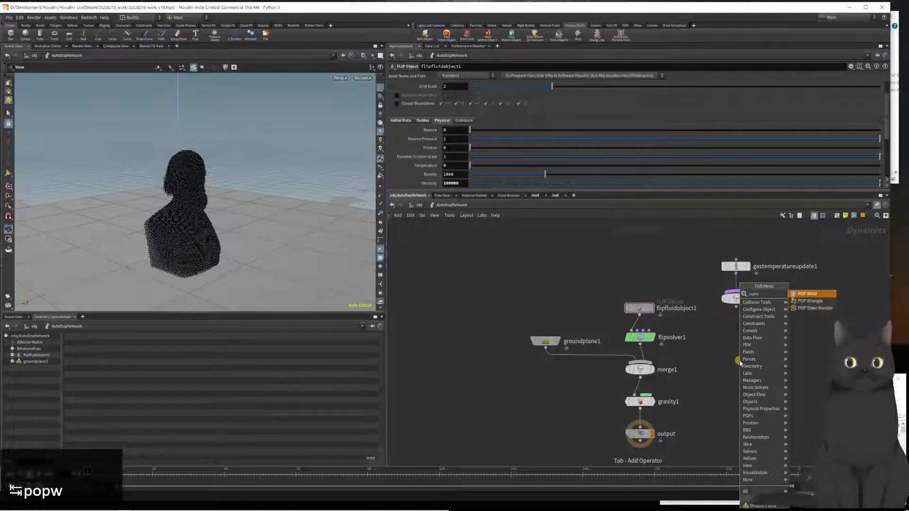
key(Down)
key(Return)
key(Return)
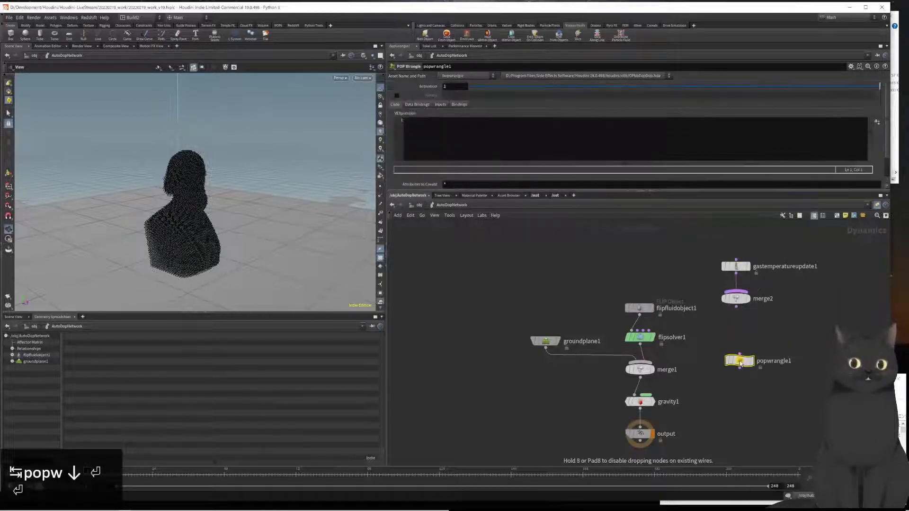
drag(741, 363, 737, 357)
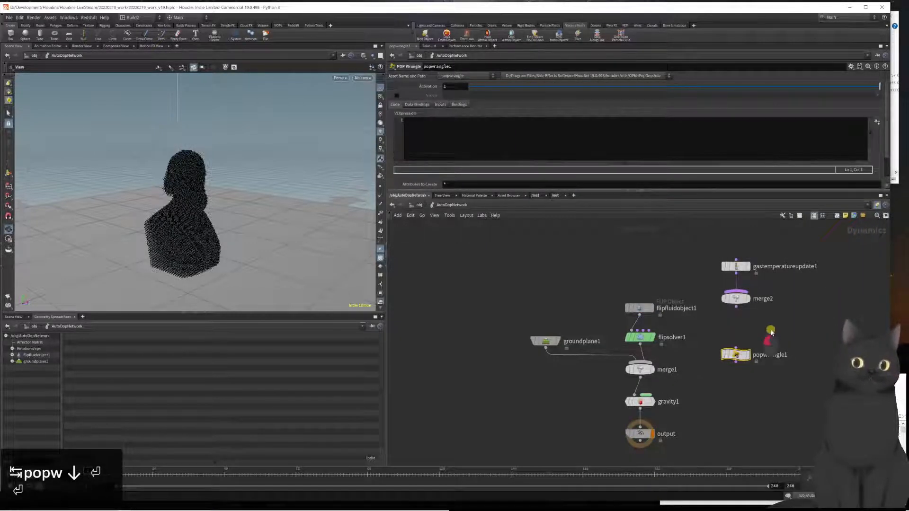
Move gastemperatureupdate1 and merge2 farther aside and wire popwrangle1 into the last input of flipsolver1.
click(737, 267)
drag(736, 269, 800, 269)
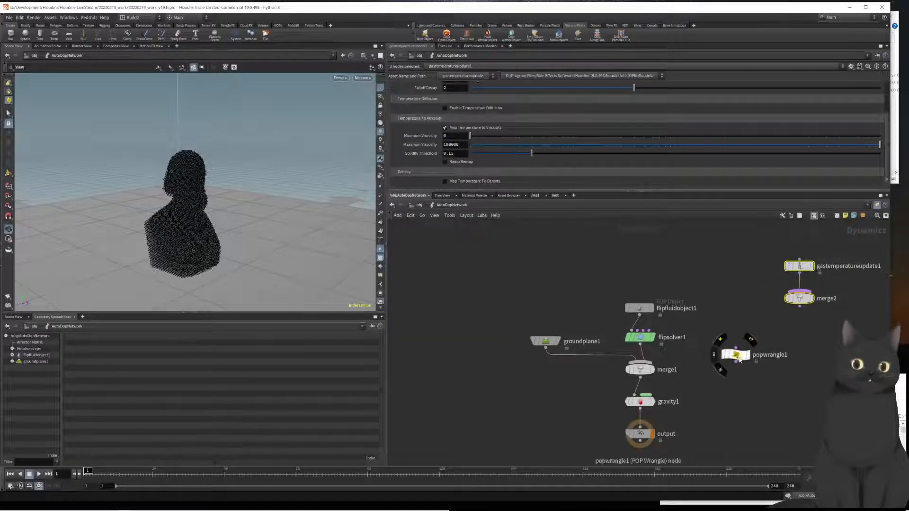
drag(738, 359, 650, 330)
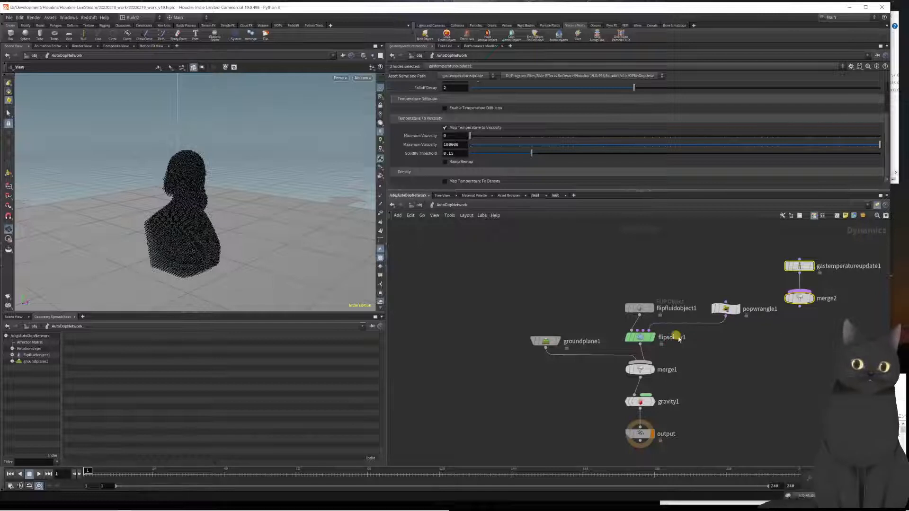
Set popwrangle1's Input 2 to SOP with the SOP path /obj/geo1/OUT_Temperature.
click(729, 309)
click(588, 155)
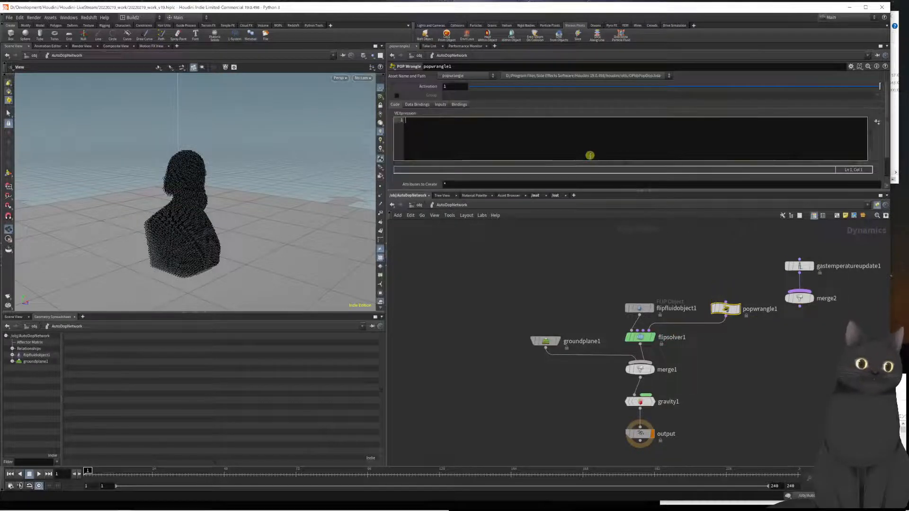
click(441, 105)
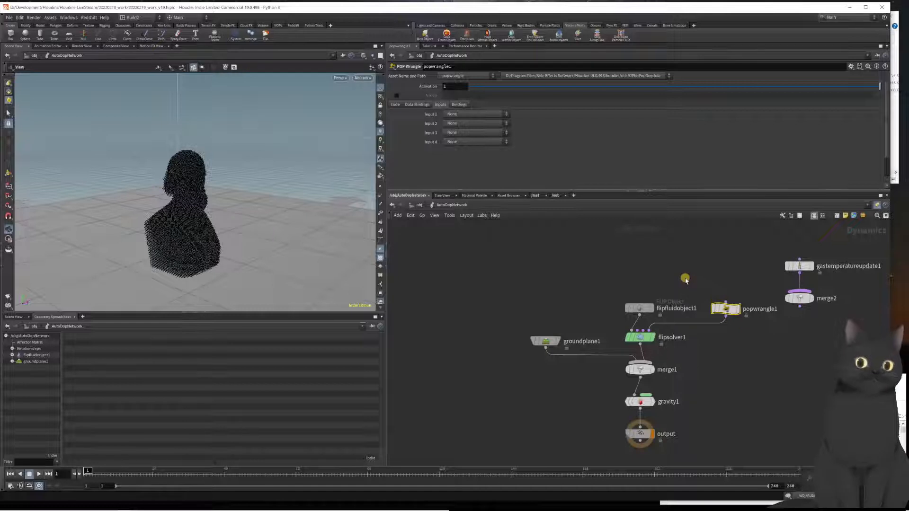
click(475, 125)
click(473, 137)
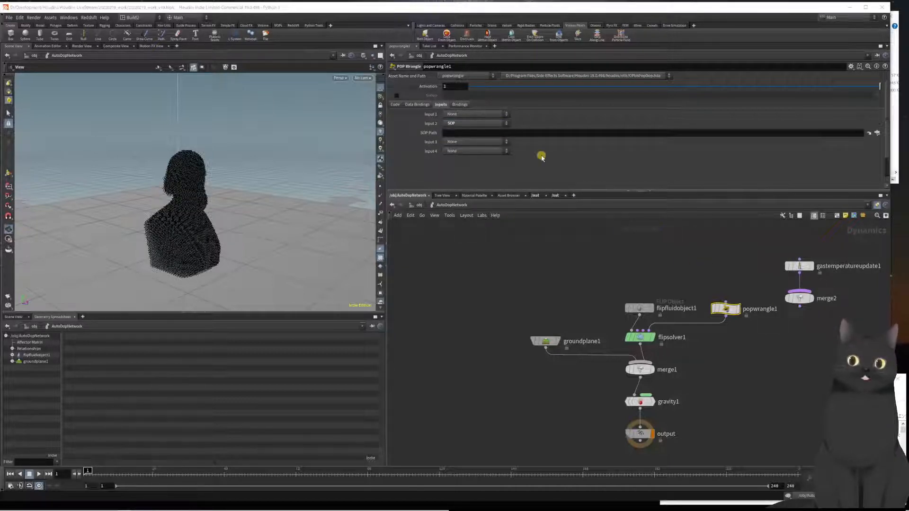
click(541, 133)
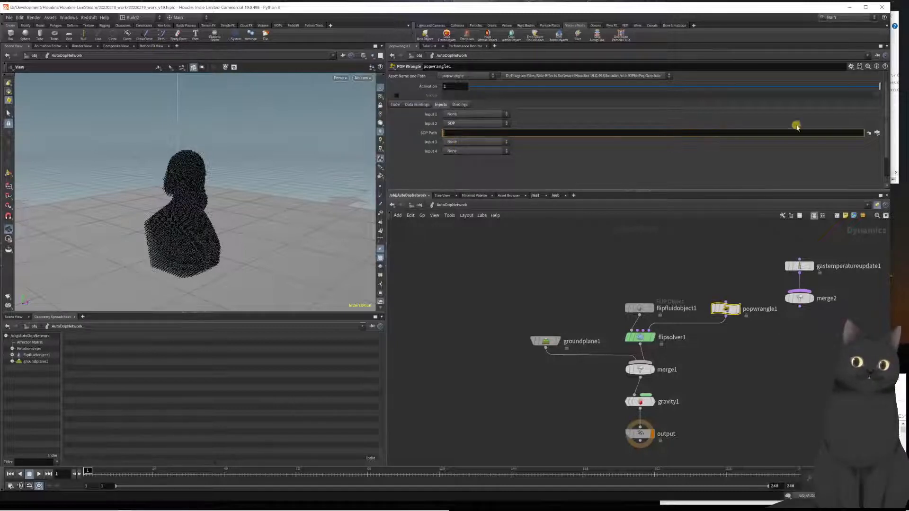
click(876, 133)
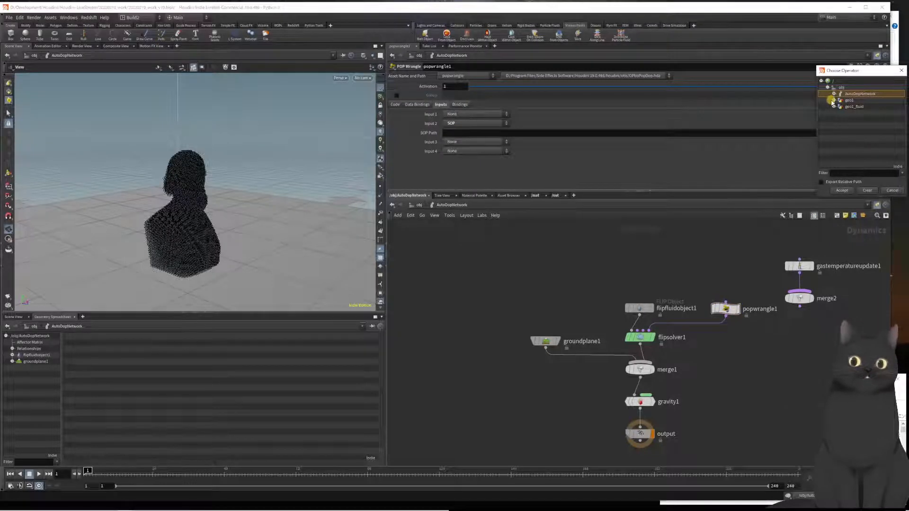
click(834, 100)
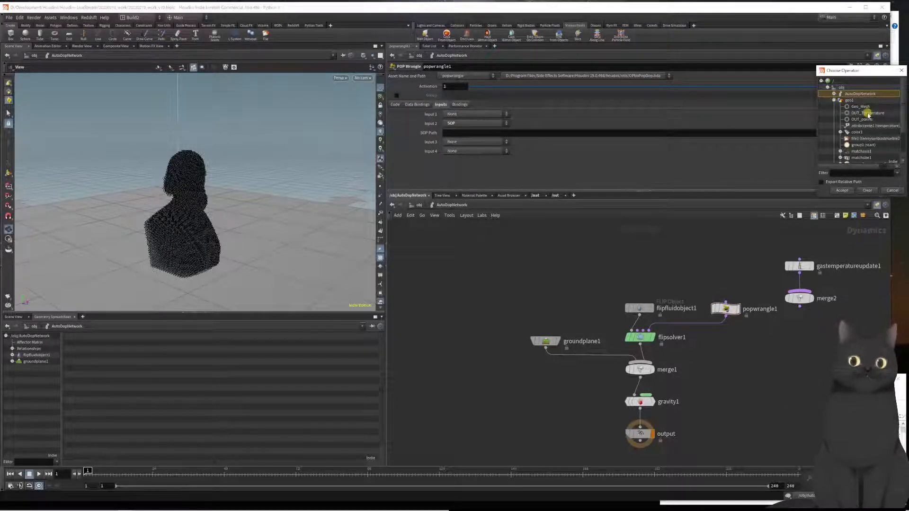
double_click(866, 113)
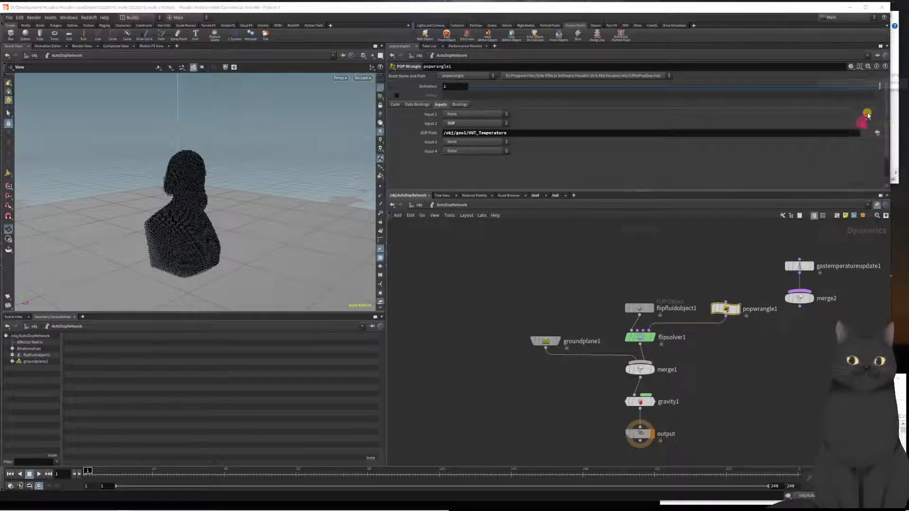
click(396, 105)
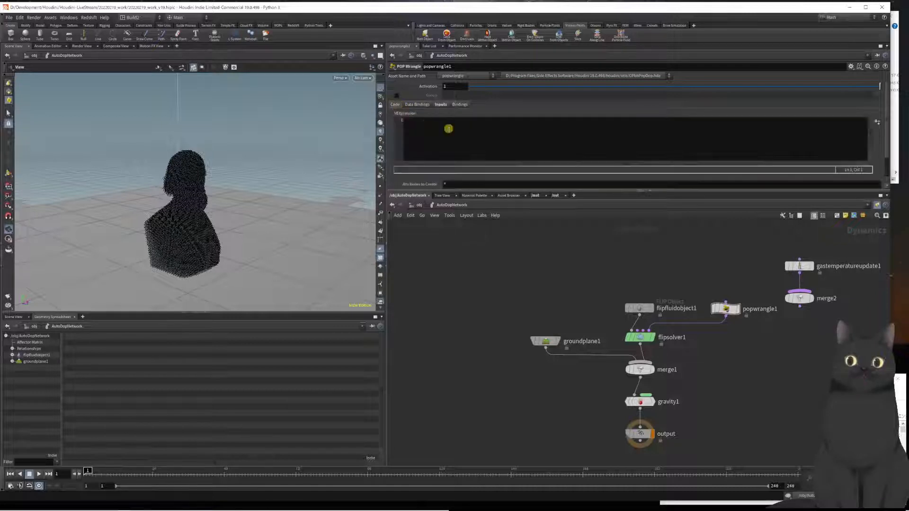
click(500, 134)
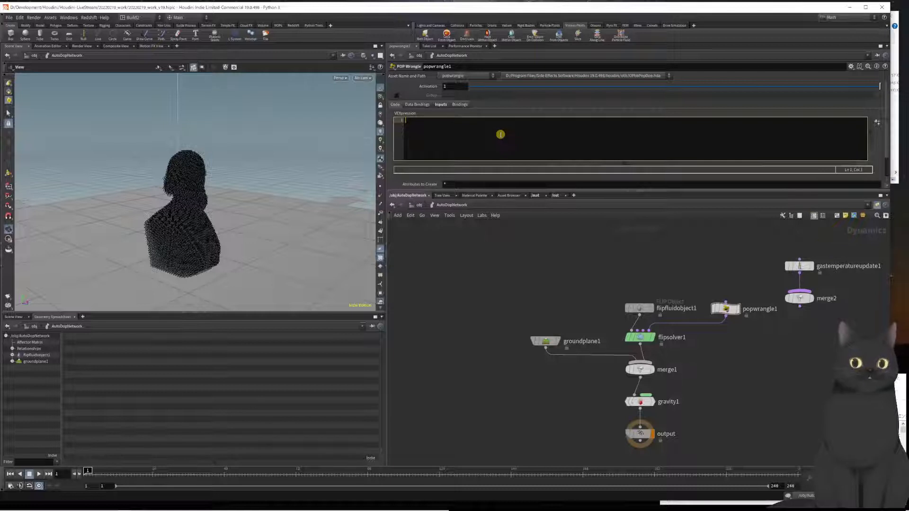
text(fl)
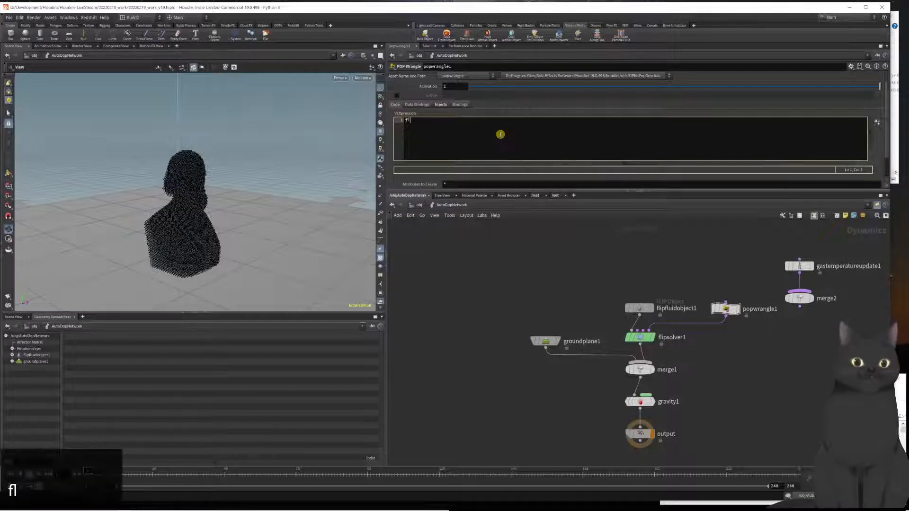
text(oat =)
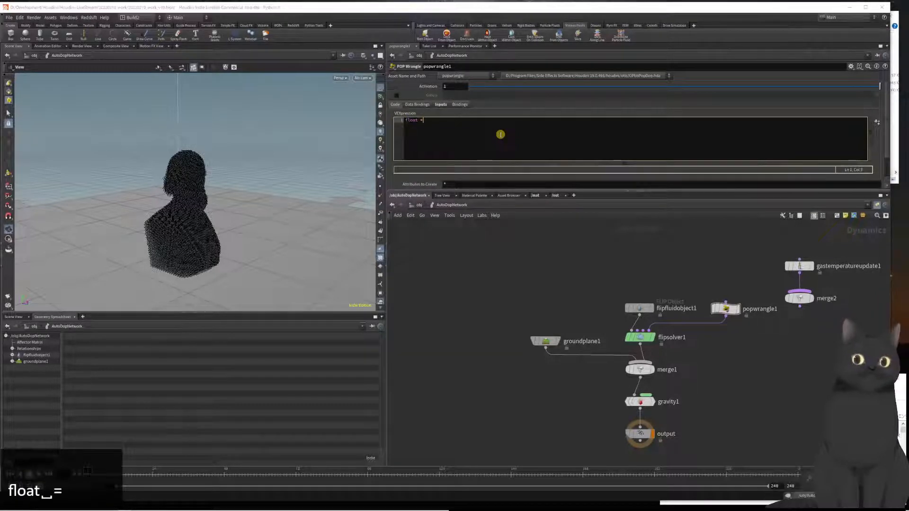
text( tem)
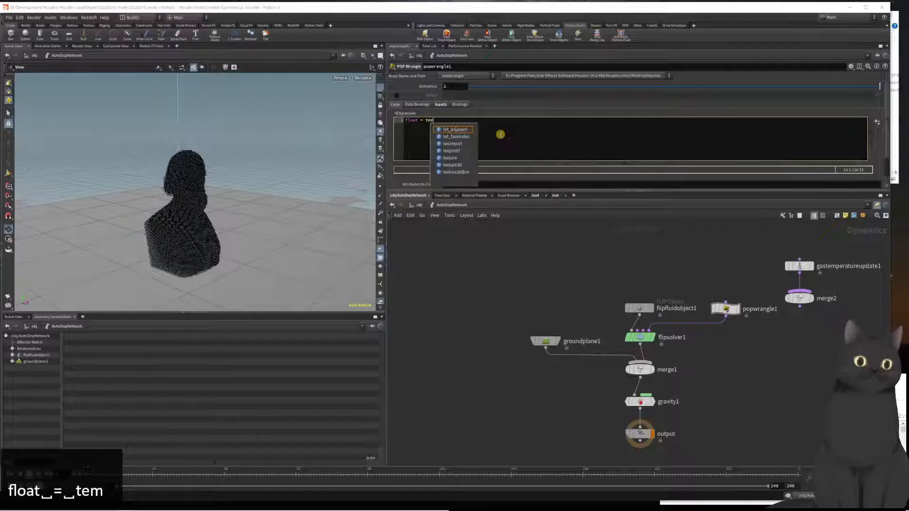
key(Left)
key(Left)
key(Left)
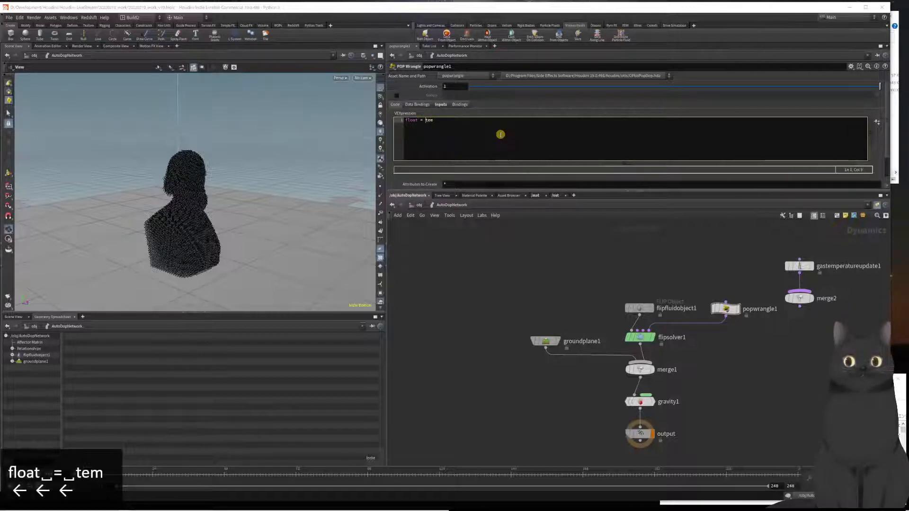
key(shift+ctrl+Left)
key(shift+Left)
key(Delete)
key(Right)
key(ctrl+Right)
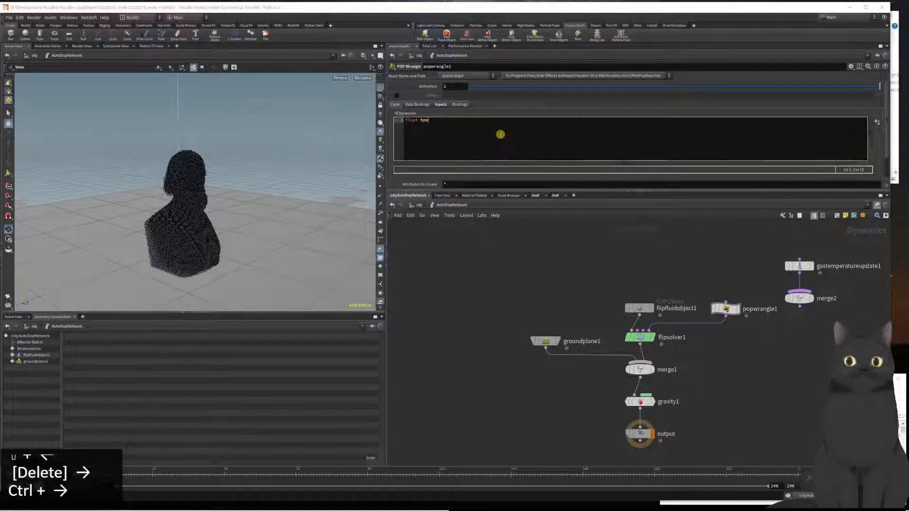
text(p = point()
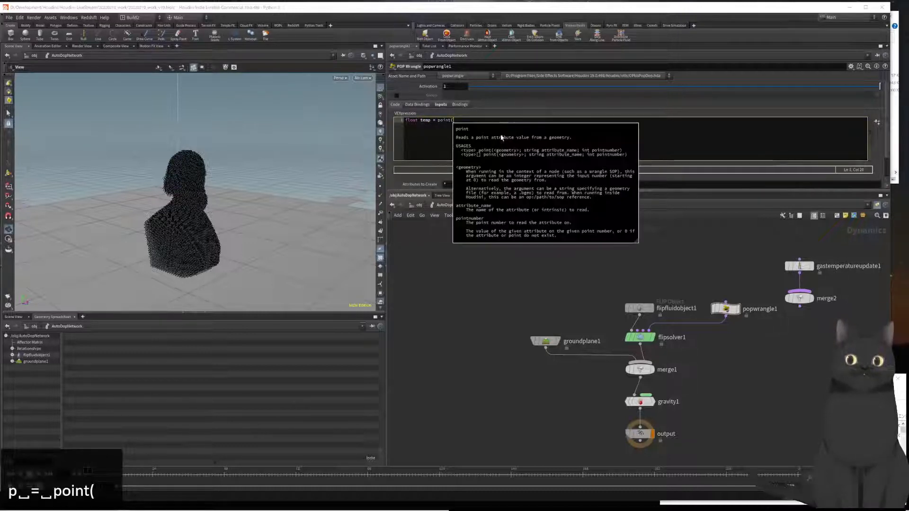
text(1,)
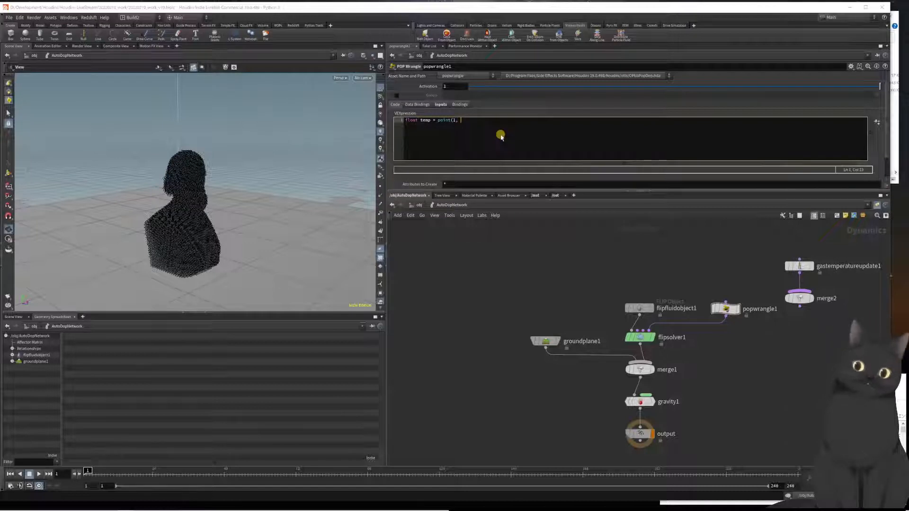
text(")
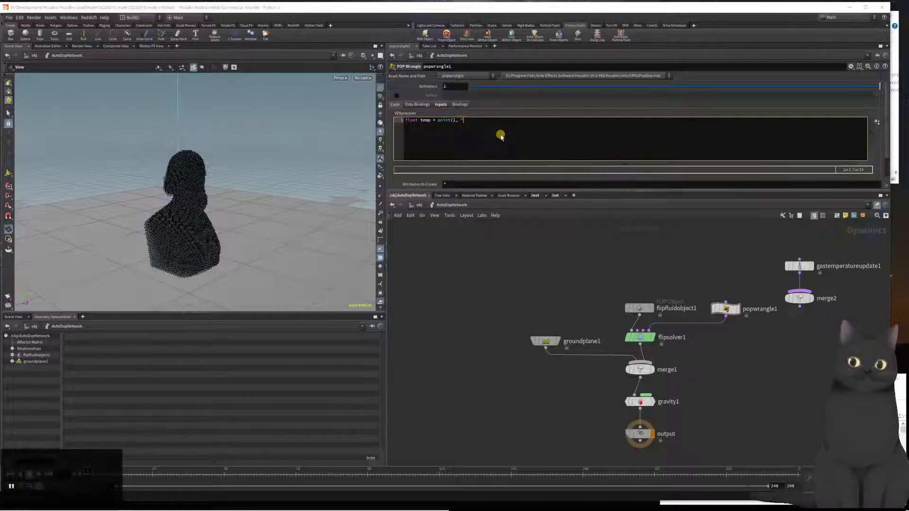
text(tempera)
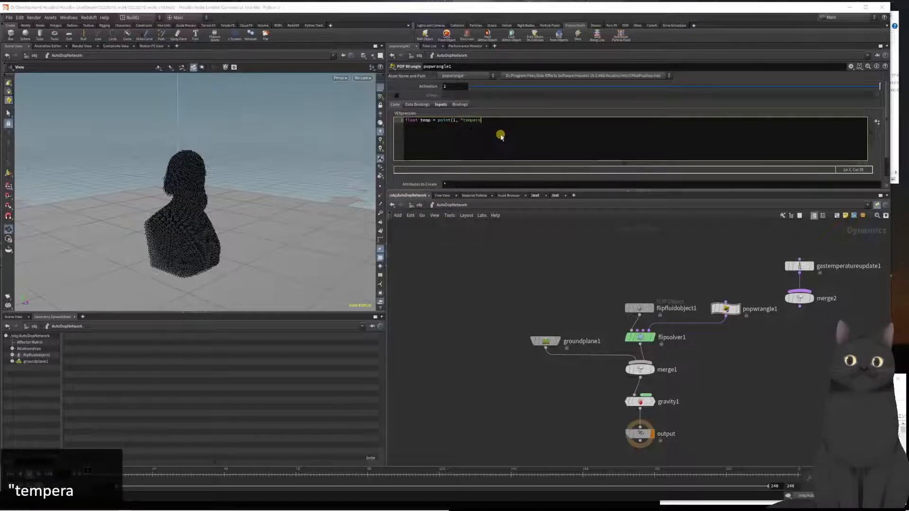
text(ture")
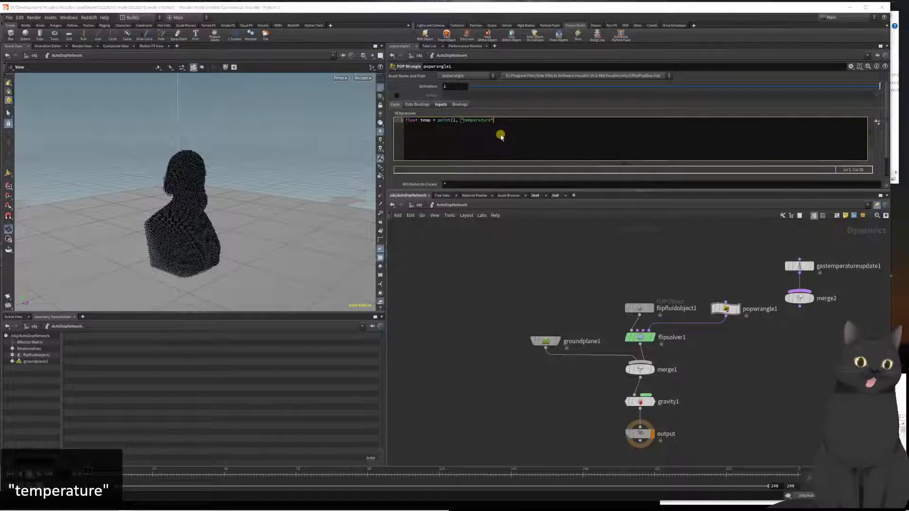
text(,)
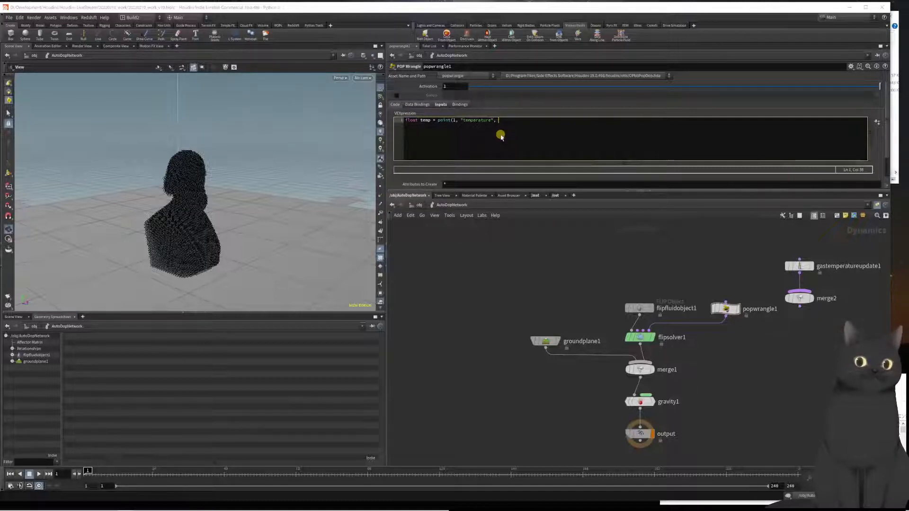
text(@ptnu)
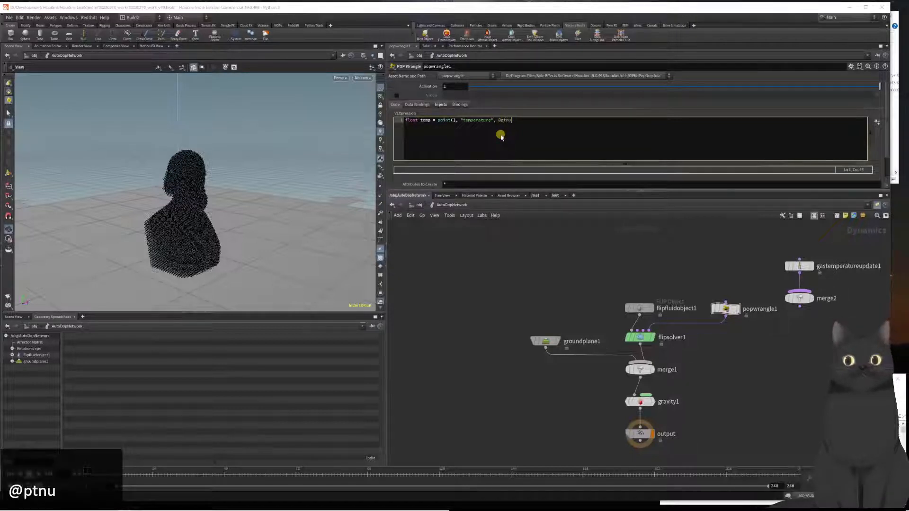
text(m);)
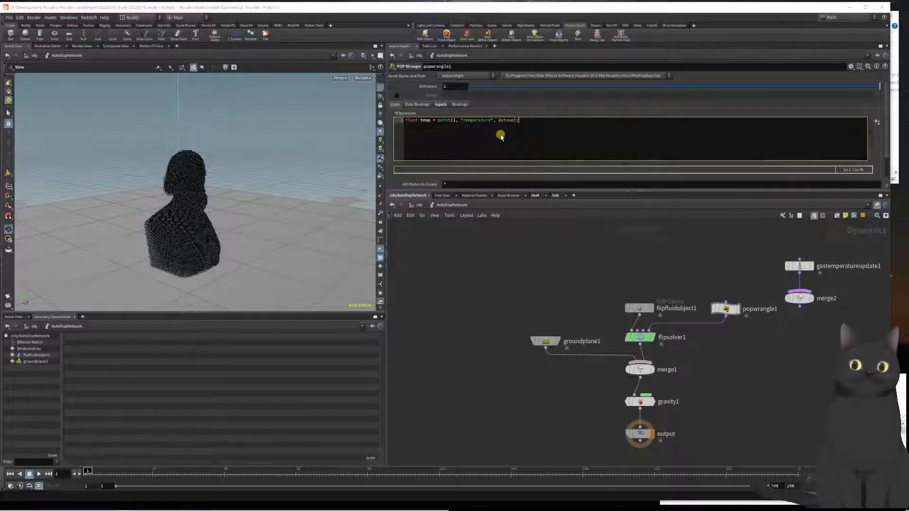
key(Return)
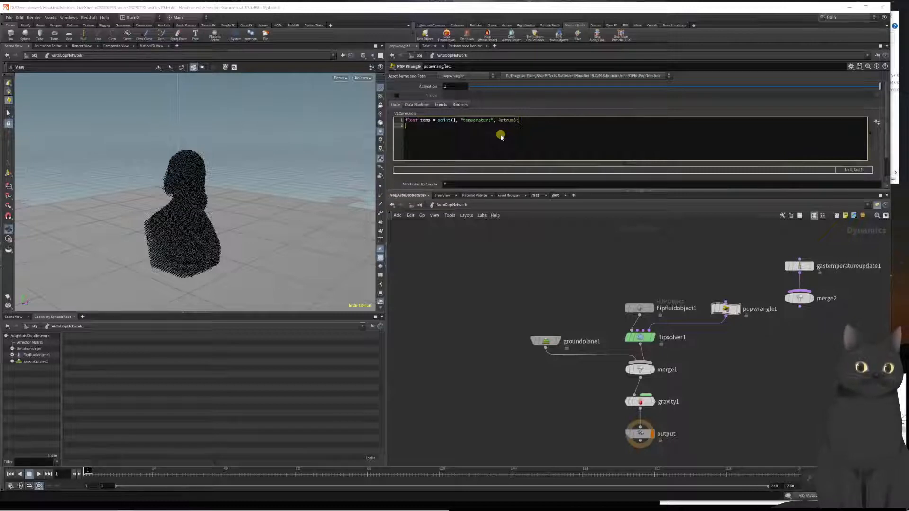
Add the line f@temperature = temp; to popwrangle1's VEXpression to assign the read temperature to the particles.
text(f@)
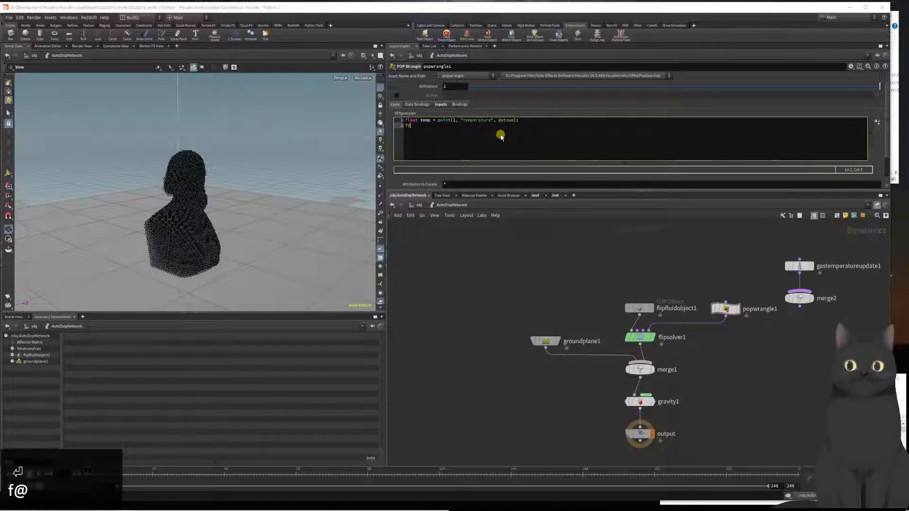
text(temp)
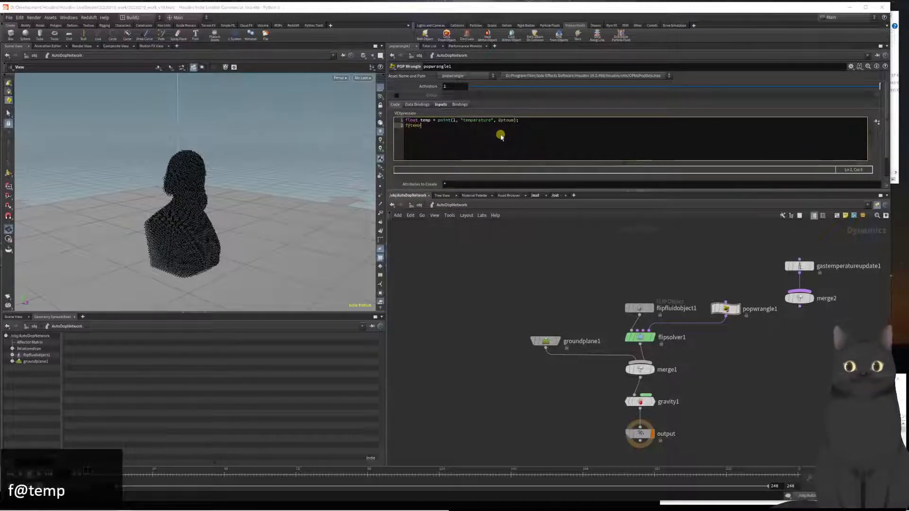
text(erature = )
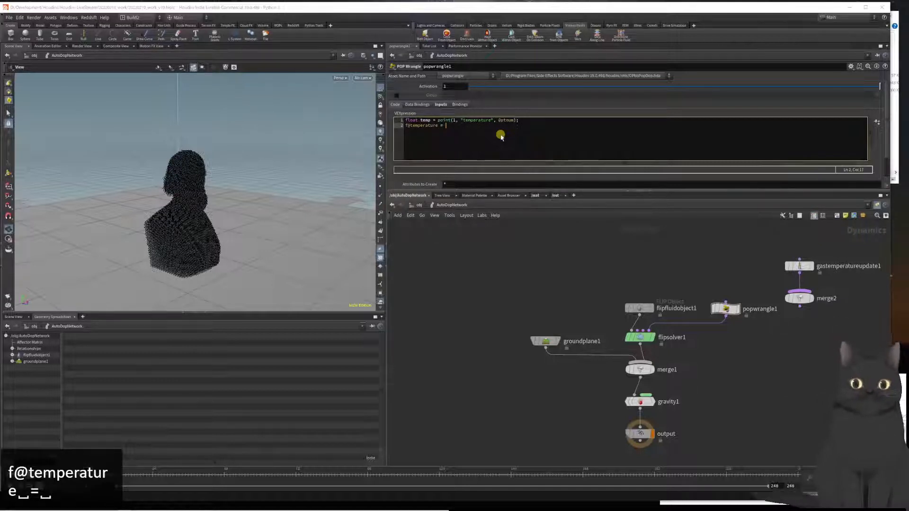
text(temp)
text(;)
key(Return)
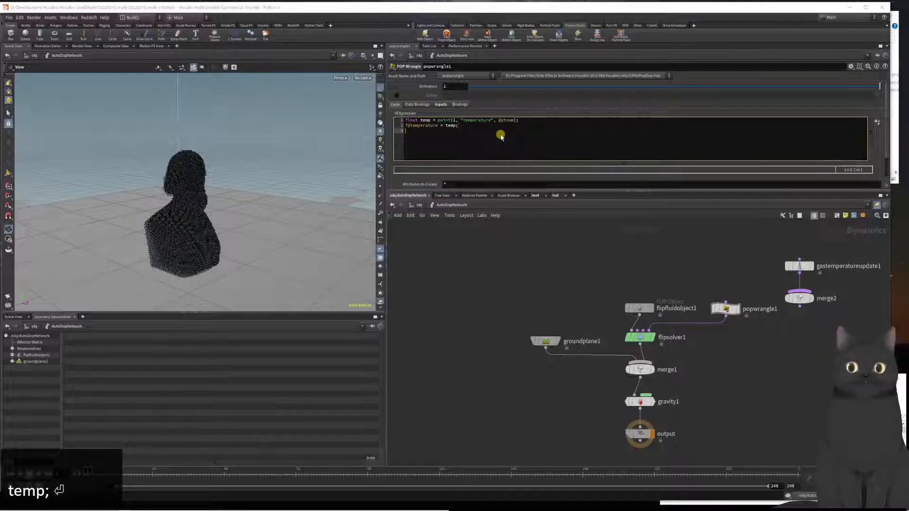
Add the line float visc = fit(temp, 0, 3, 0, 1); to popwrangle1's VEXpression to remap temperature for viscosity.
text(flo)
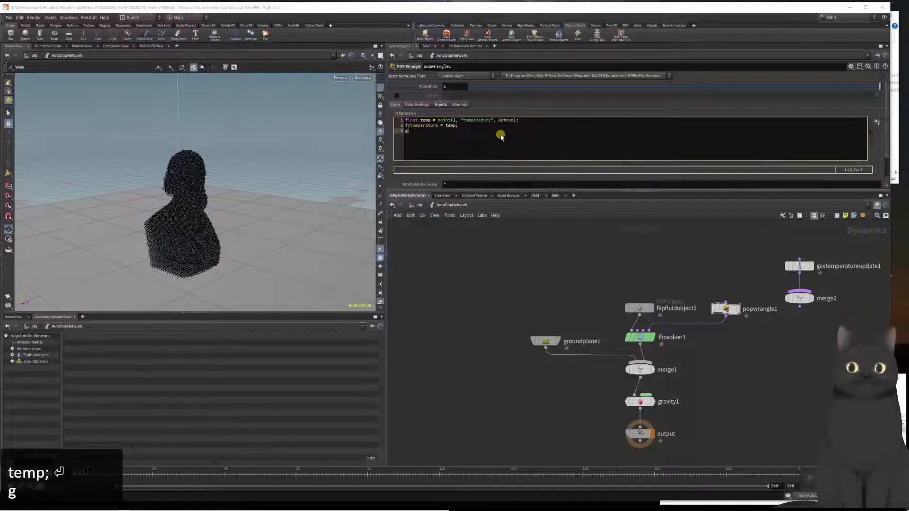
text(at vis)
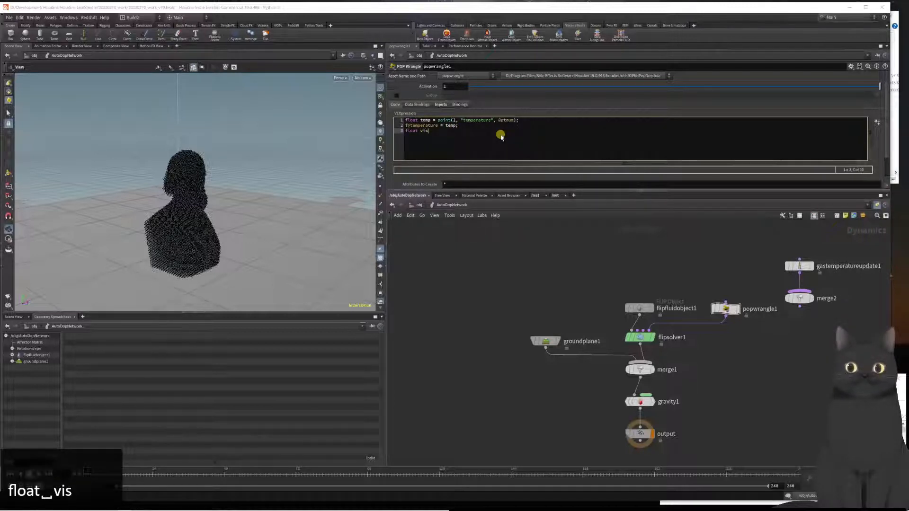
text(c =)
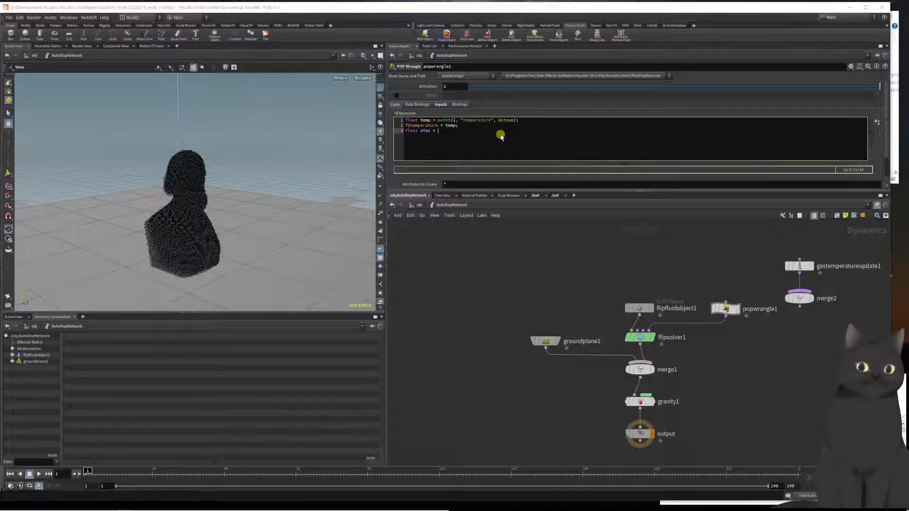
text(fit()
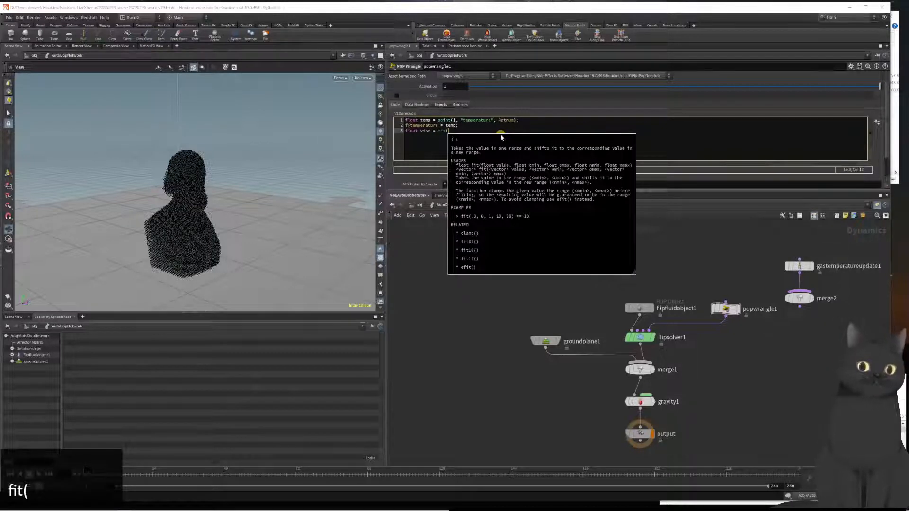
text(temp, 0,)
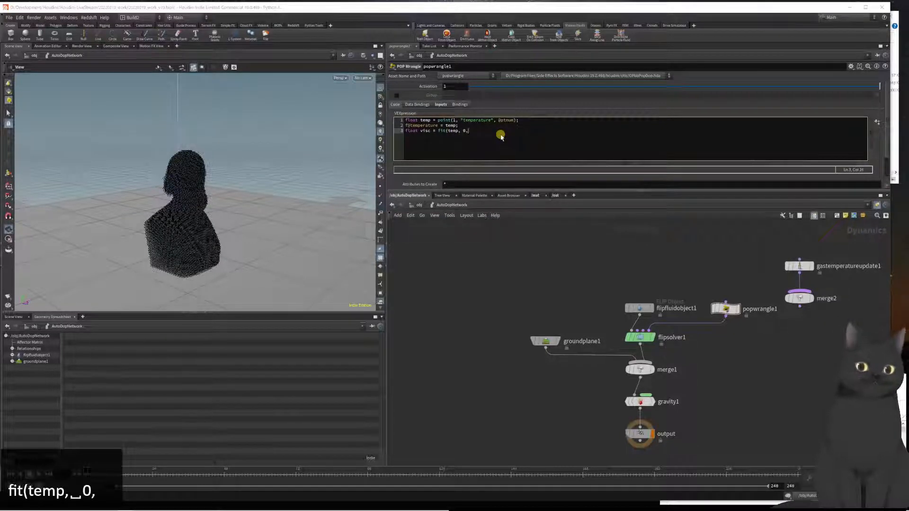
text( 3, 0,  1)
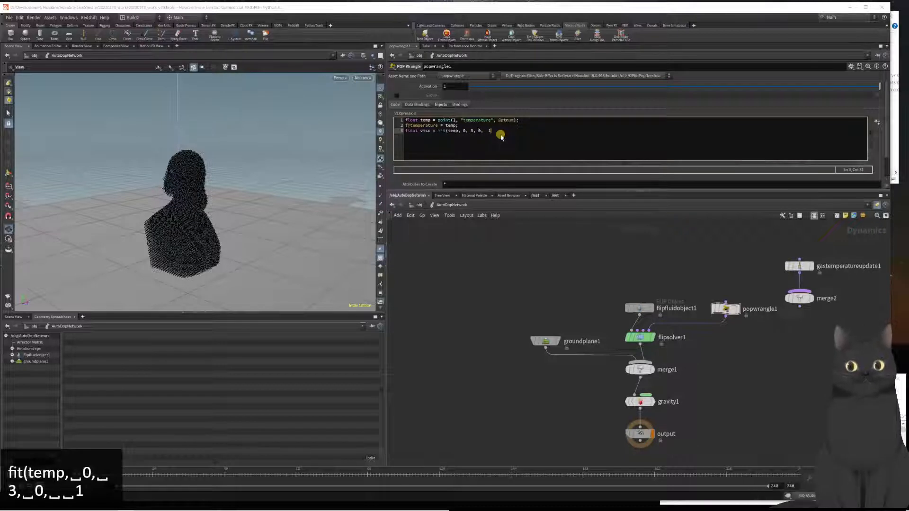
text();)
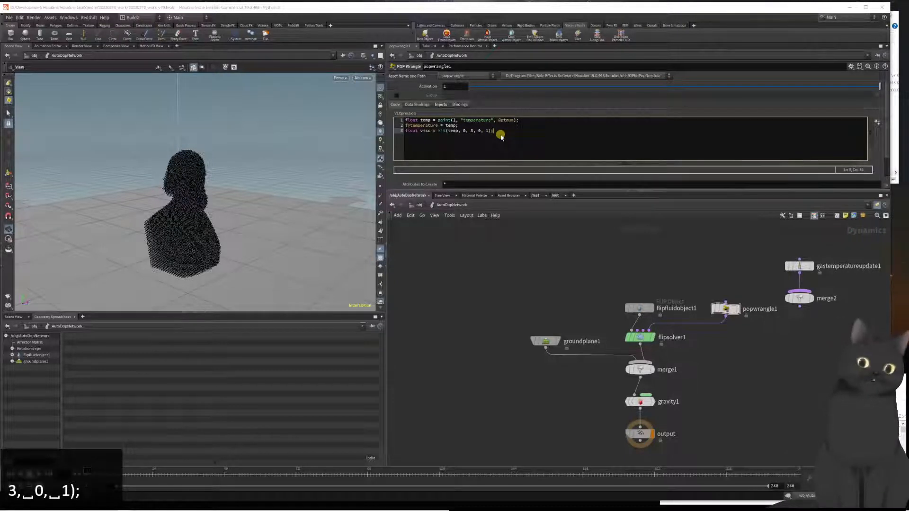
key(Return)
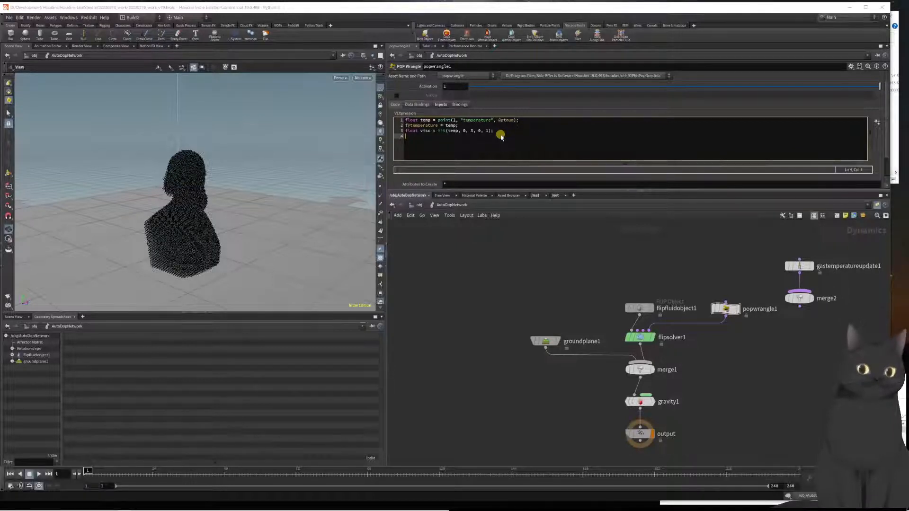
Add the line visc = chramp("Temperature_To_Viscosity:", visc); to popwrangle1's VEXpression to shape viscosity through a ramp.
text(vis)
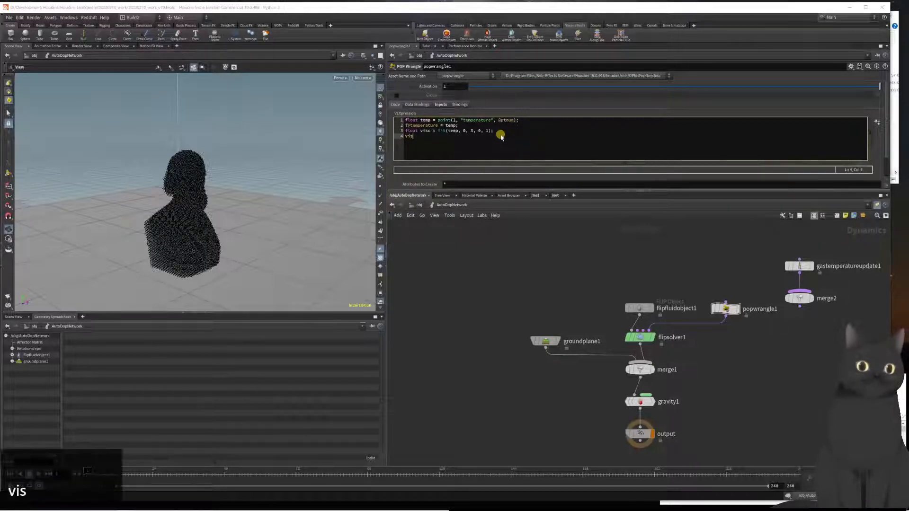
text(c = ch()
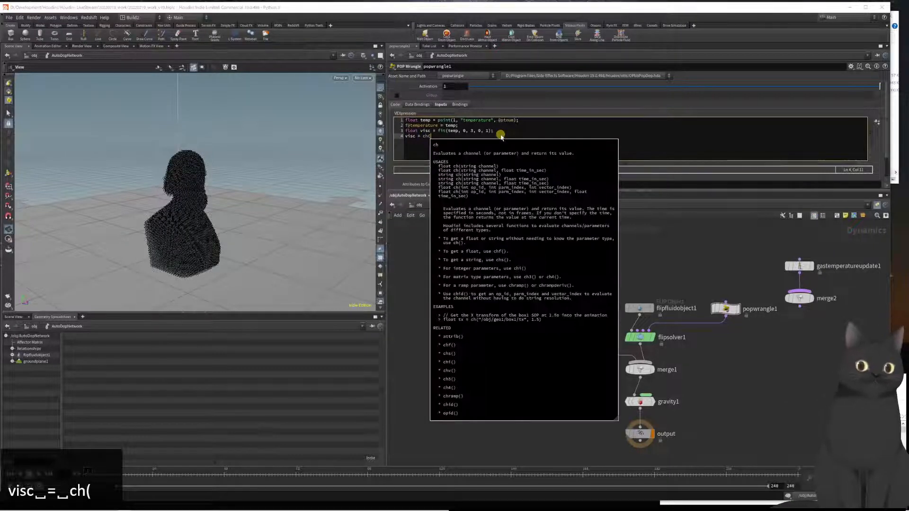
key(BackSpace)
text(ramp()
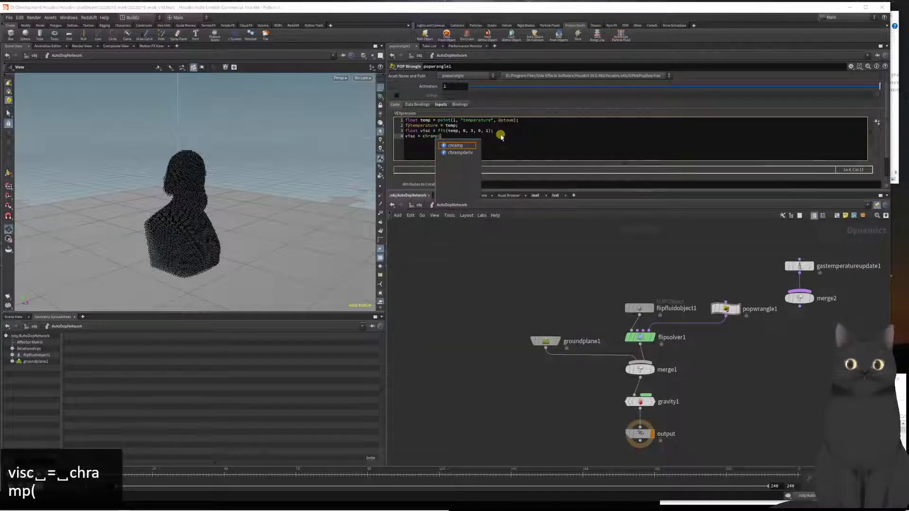
text("Te)
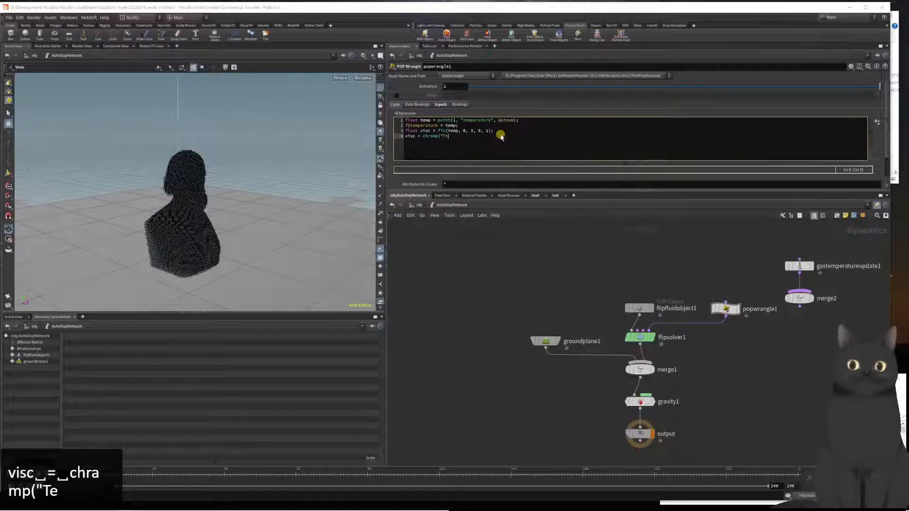
text(mperature")
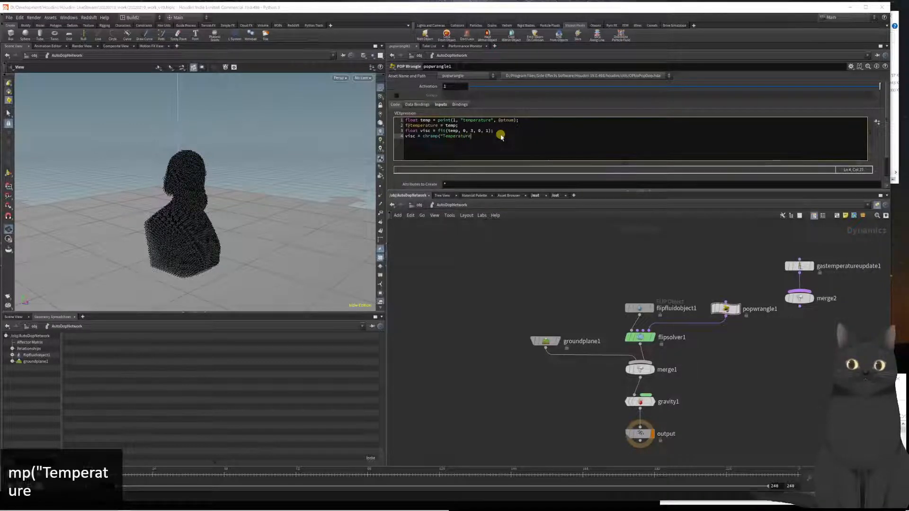
key(Return)
key(BackSpace)
key(BackSpace)
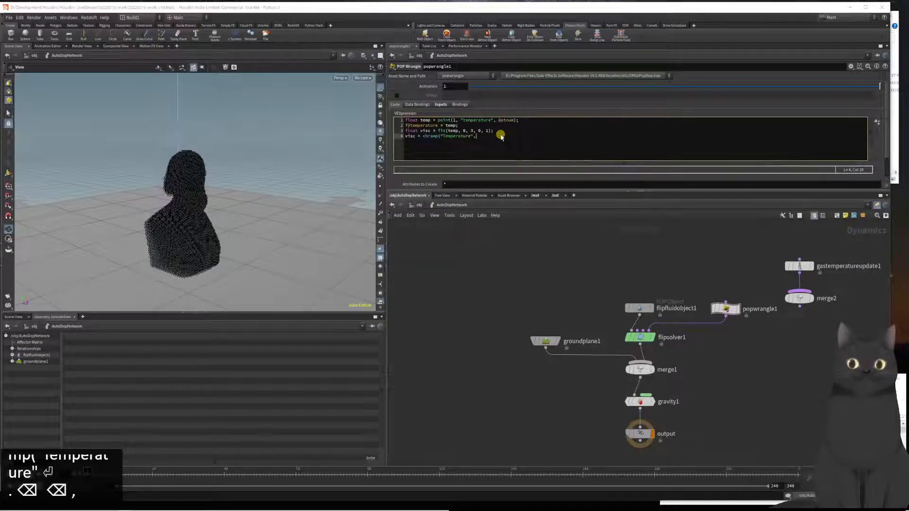
text(,)
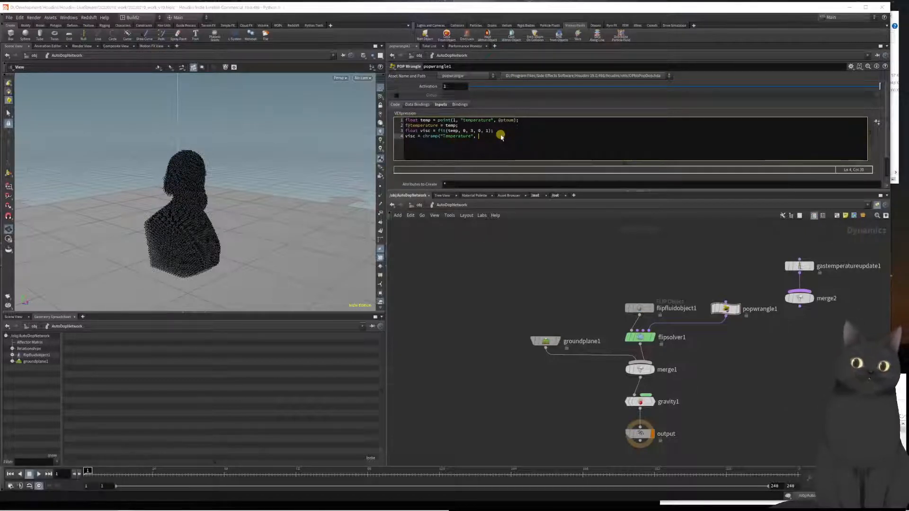
key(BackSpace)
key(BackSpace)
key(BackSpace)
text(_To)
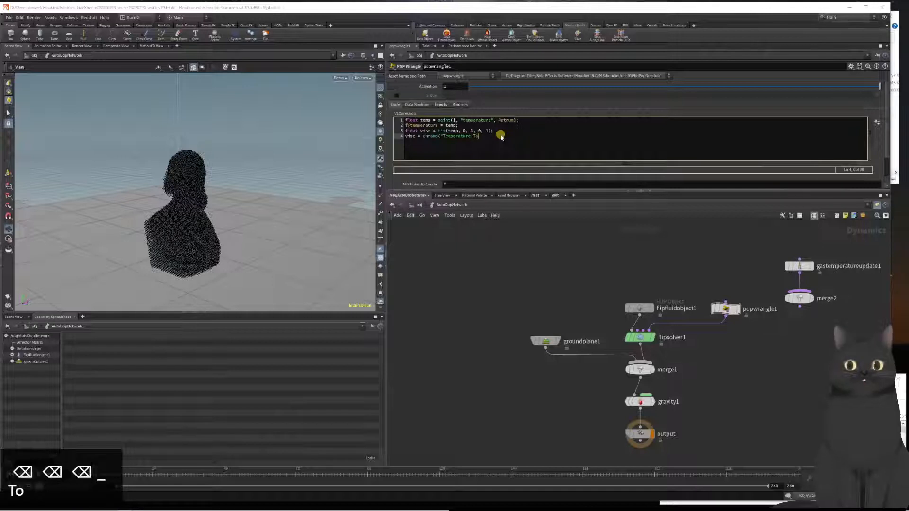
text(_Viscou)
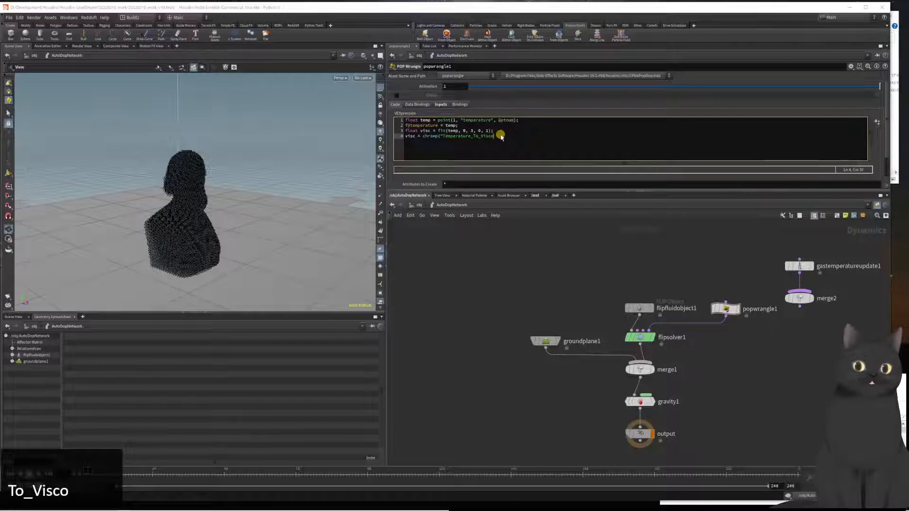
text(:")
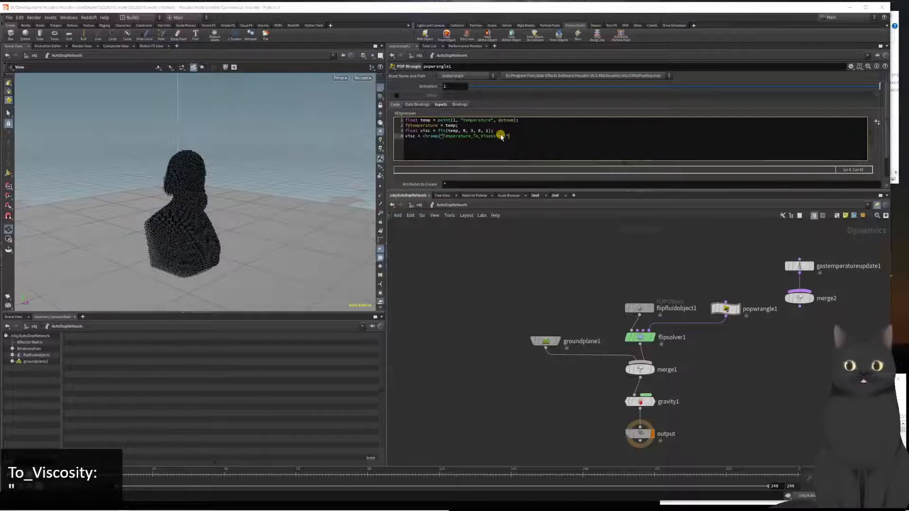
text(, v)
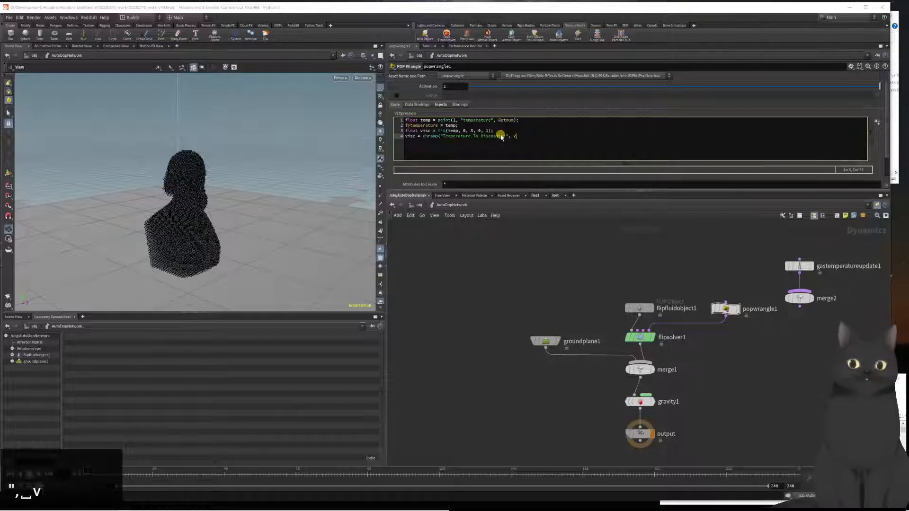
text(isc);)
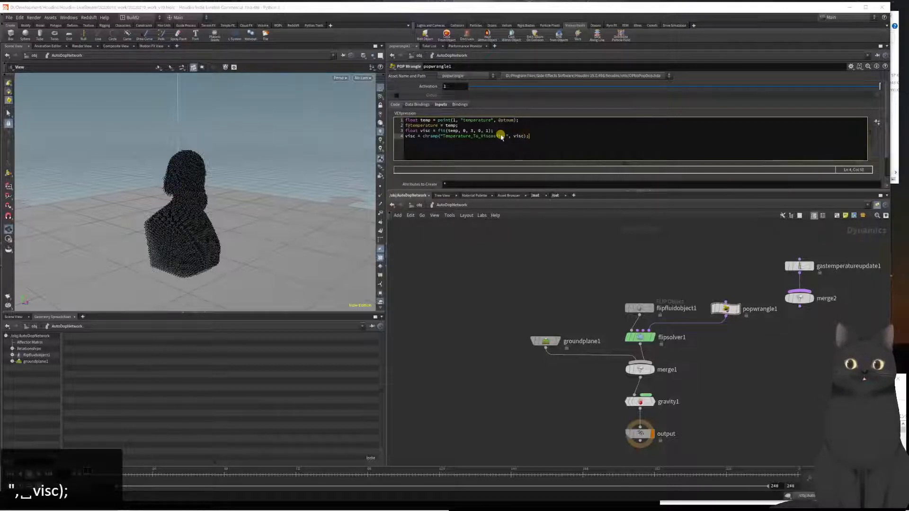
Save the scene and try to create the spare ramp parameter for popwrangle1's chramp call.
click(508, 139)
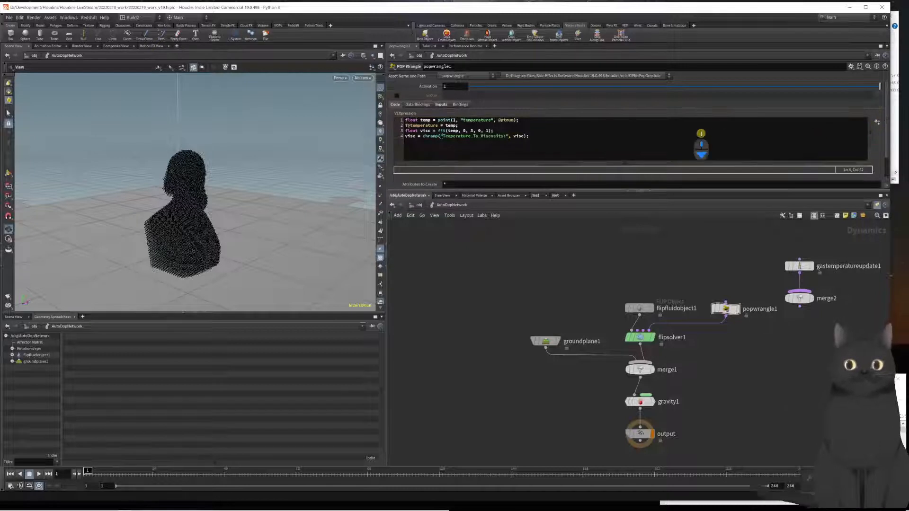
scroll(870, 175, down, 2)
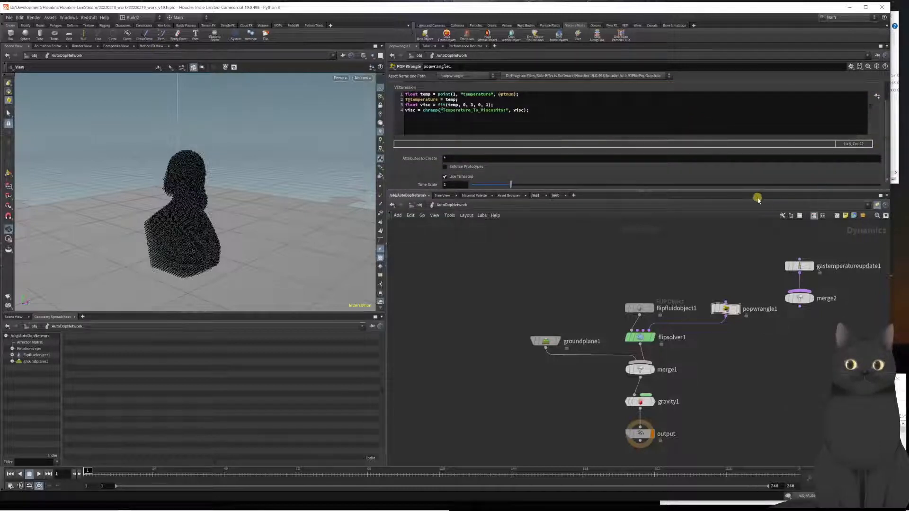
drag(758, 192, 753, 224)
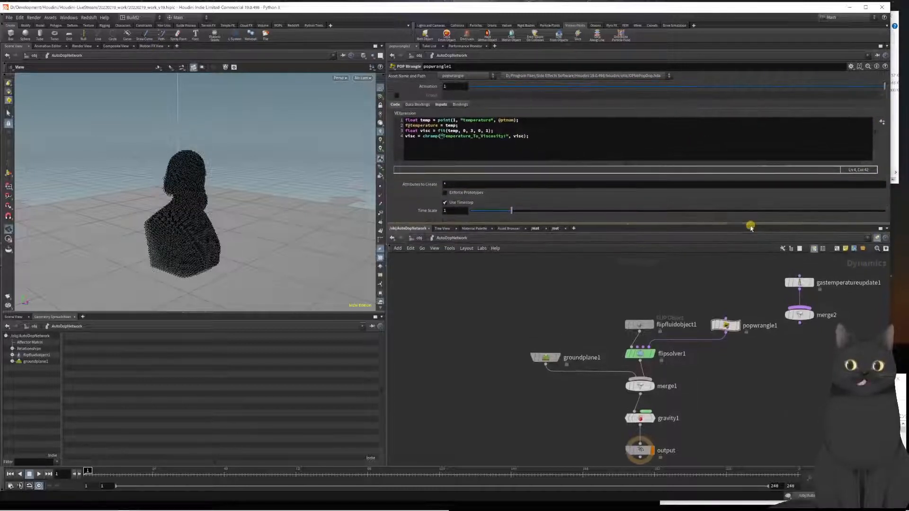
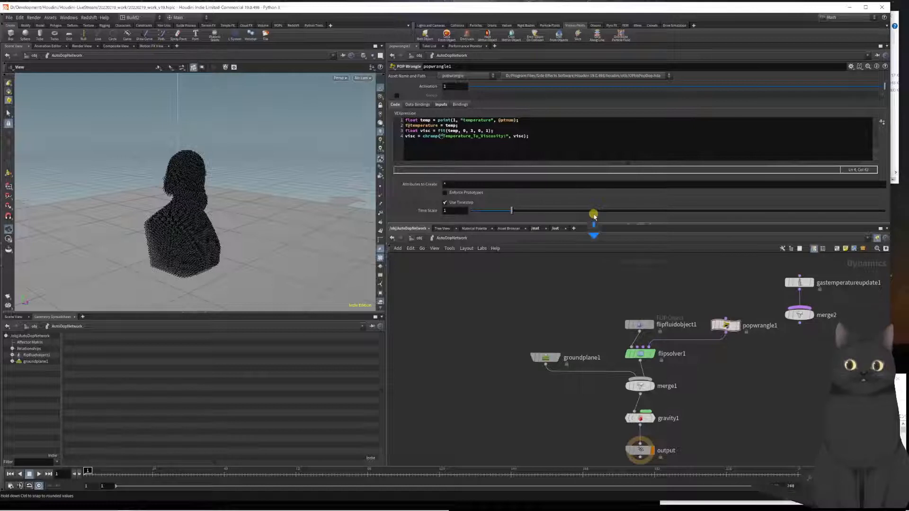
click(714, 148)
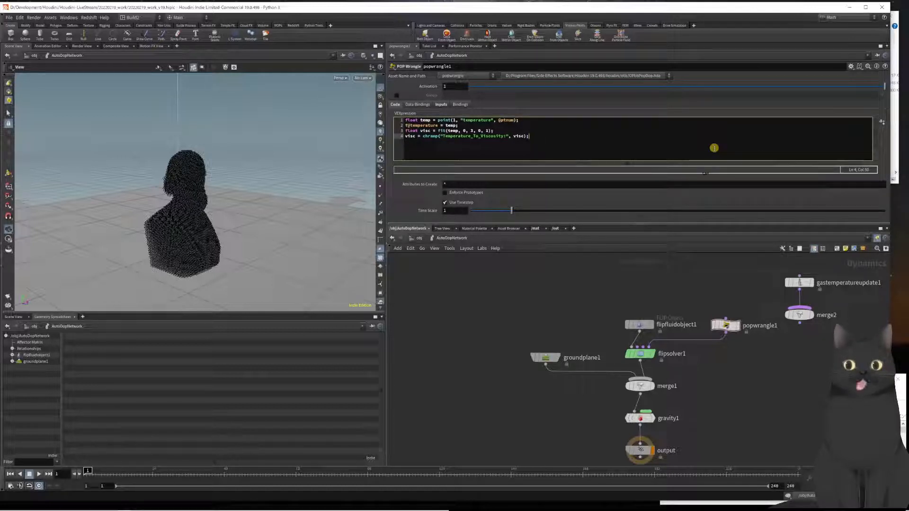
key(ctrl+s)
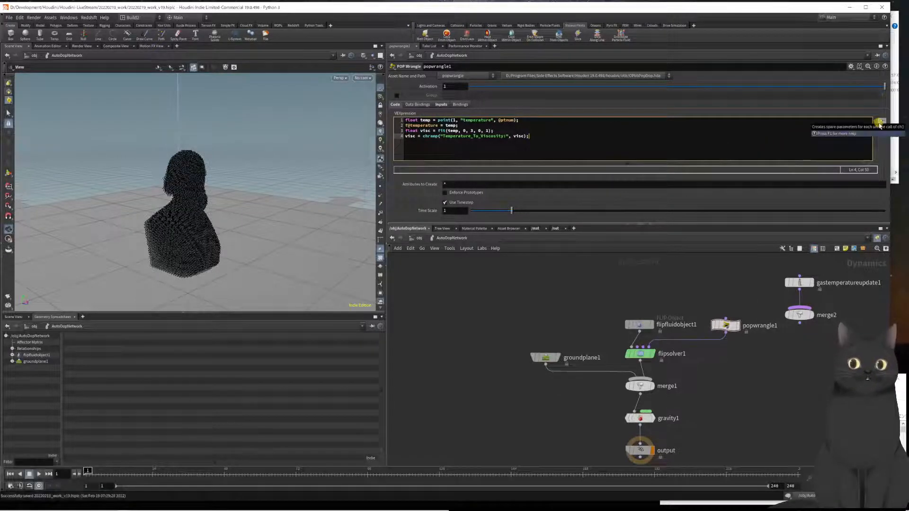
click(879, 124)
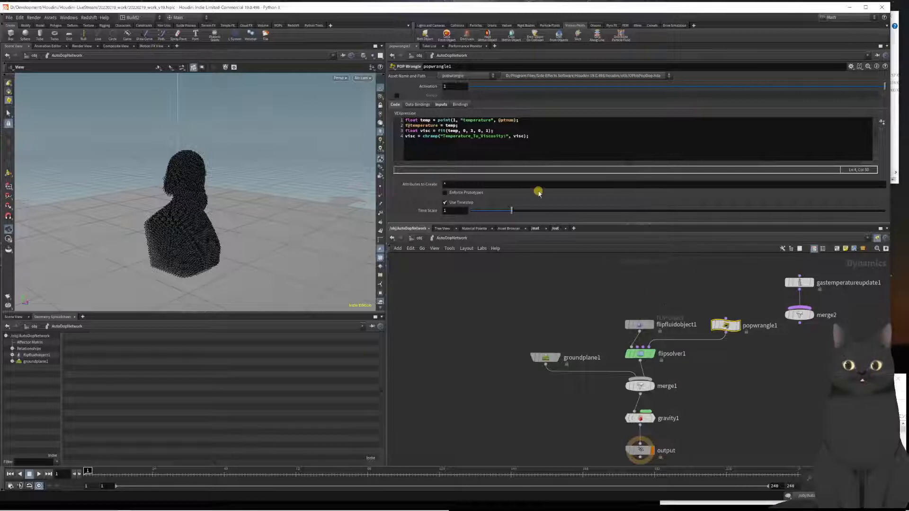
Enlarge popwrangle1's parameter area, save the scene again and recheck the chramp line for creating its ramp parameter.
click(488, 144)
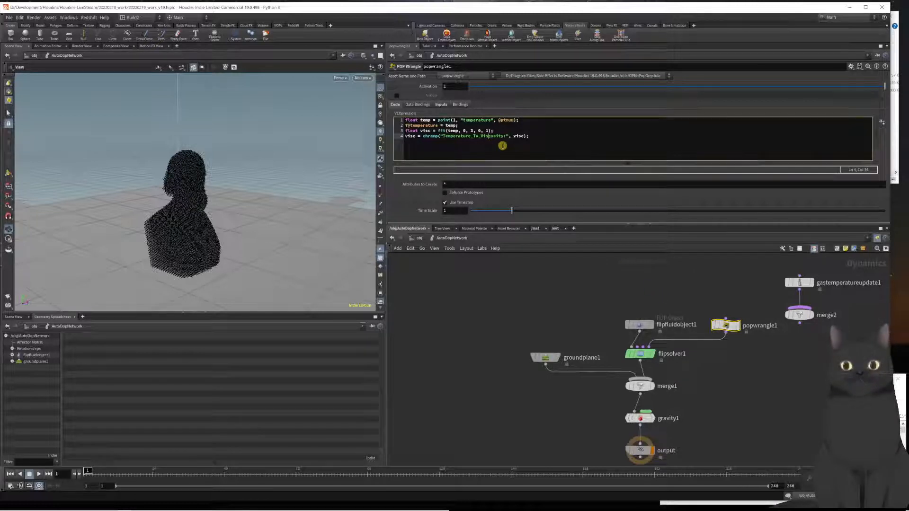
click(553, 143)
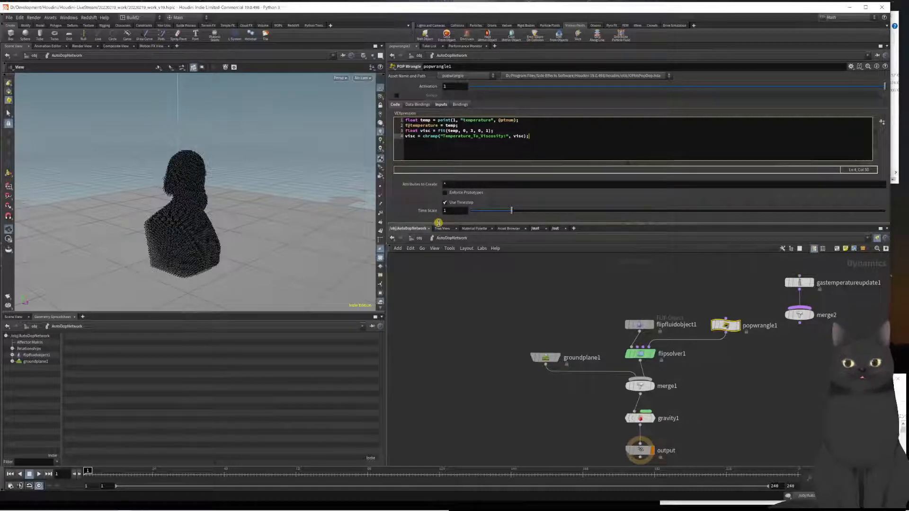
drag(440, 226, 440, 246)
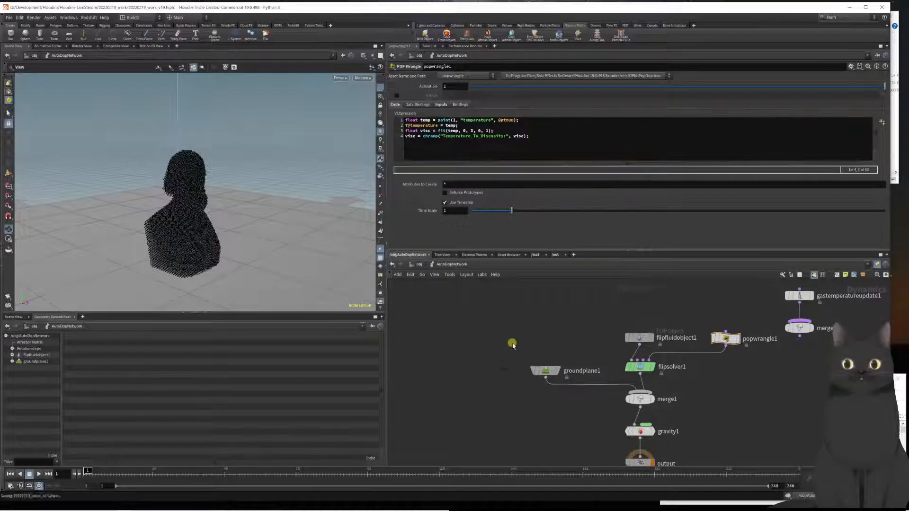
key(ctrl+s)
click(549, 158)
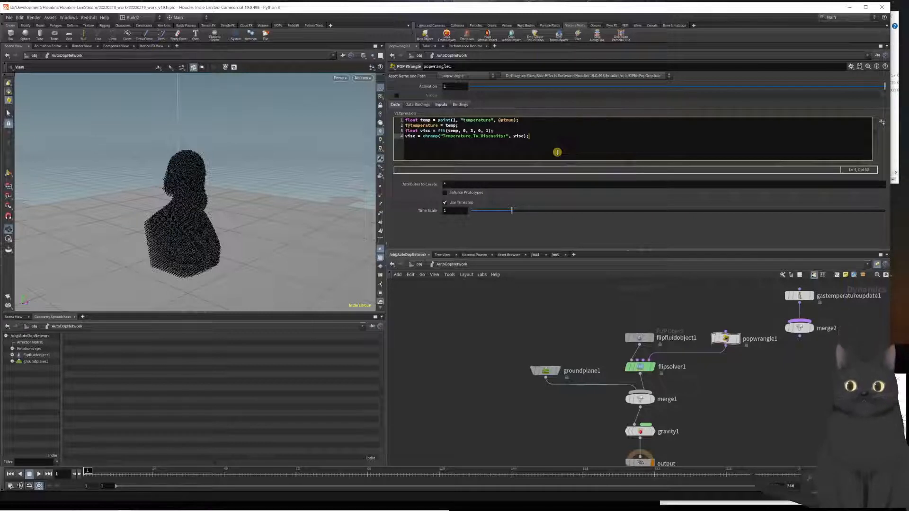
click(460, 135)
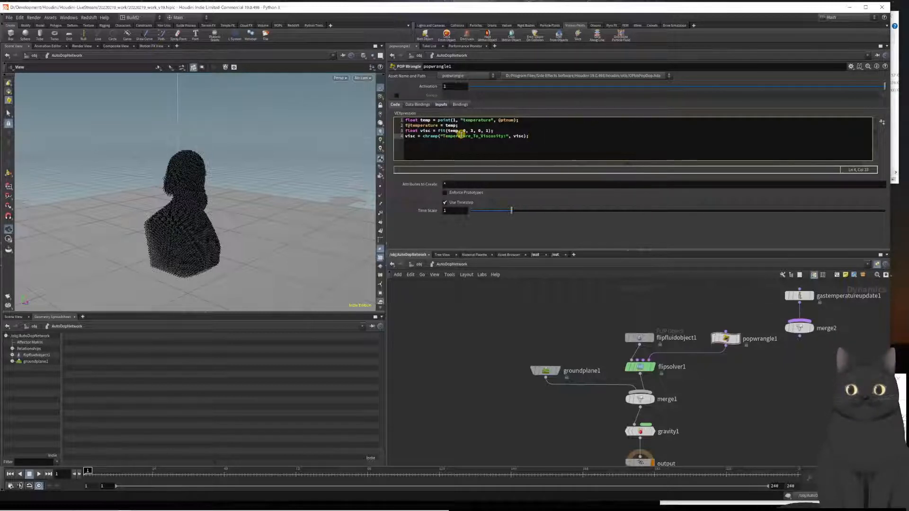
click(558, 138)
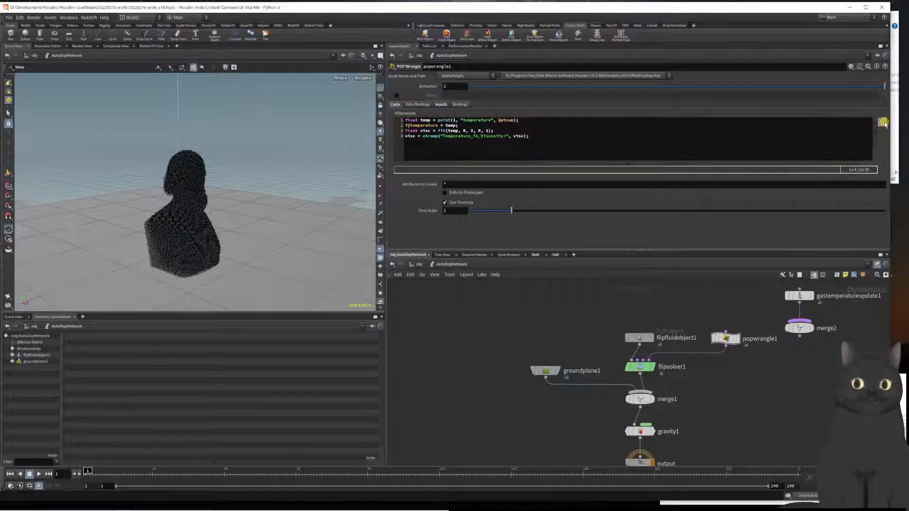
Try creating the ramp parameter on a new POP Wrangle holding a copy of popwrangle1's VEXpression, and delete that test node.
drag(592, 137, 341, 119)
key(ctrl+c)
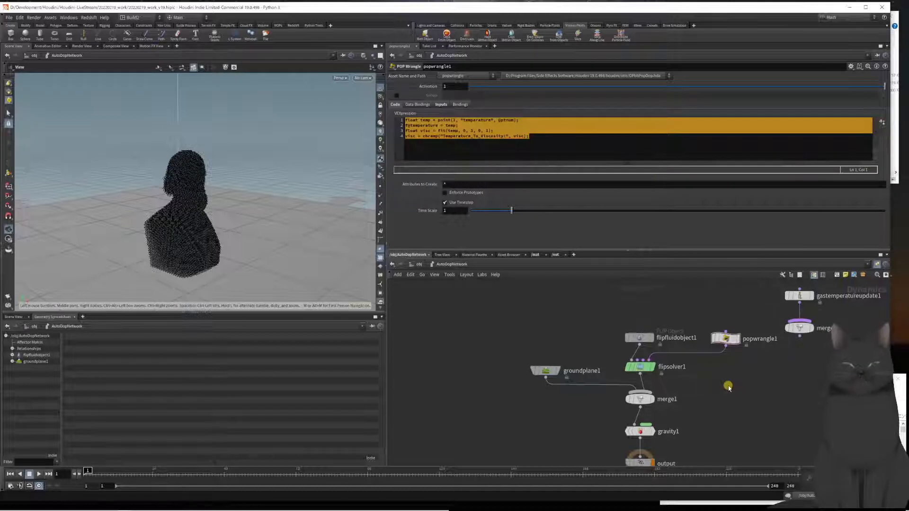
key(Tab)
text(po)
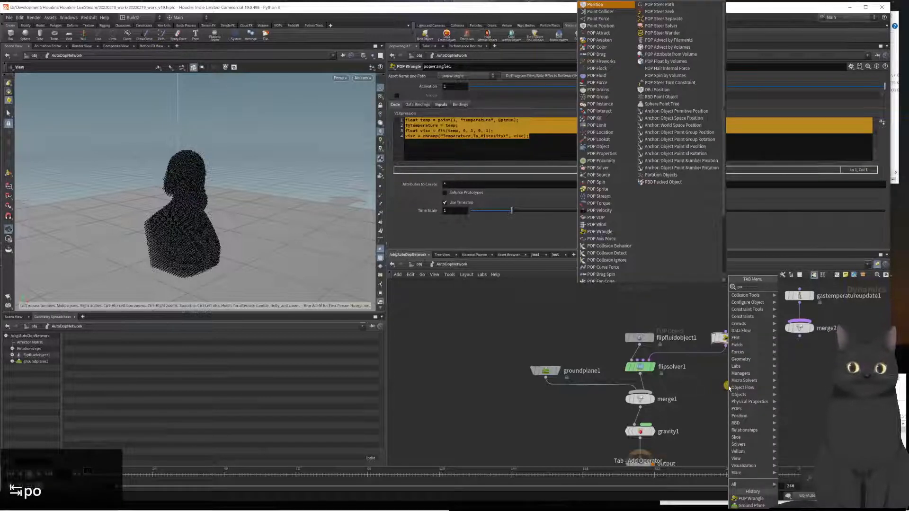
text(w)
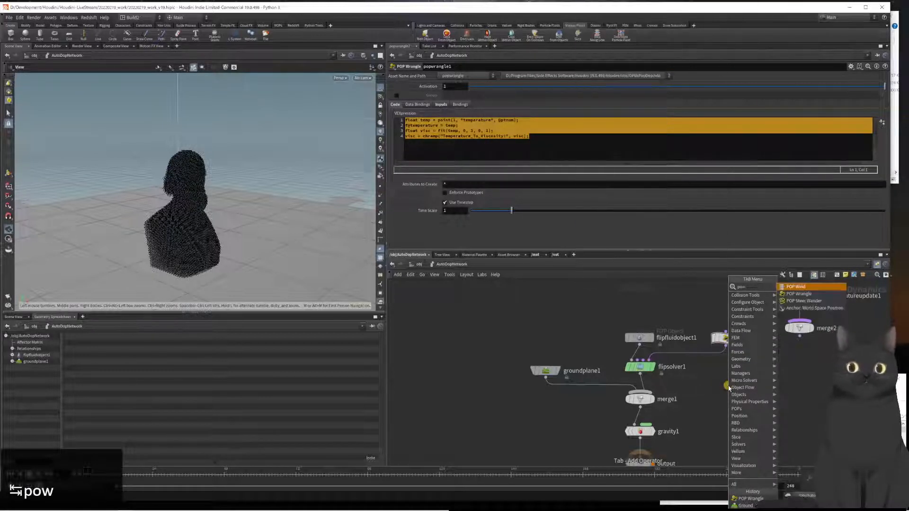
key(Down)
key(Return)
key(Return)
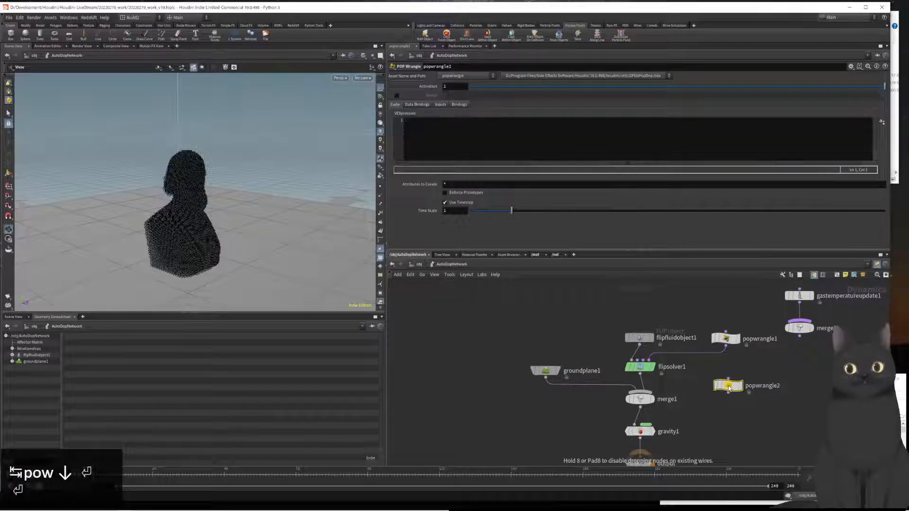
key(ctrl+v)
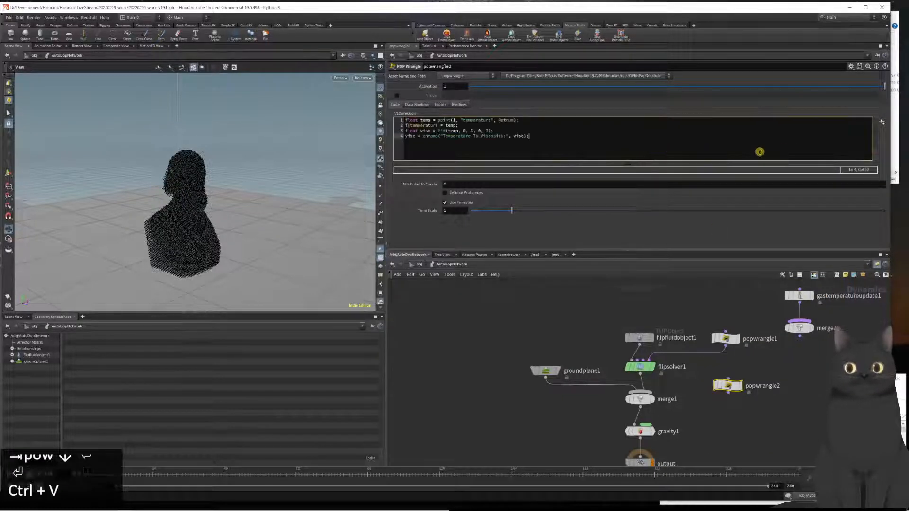
click(882, 122)
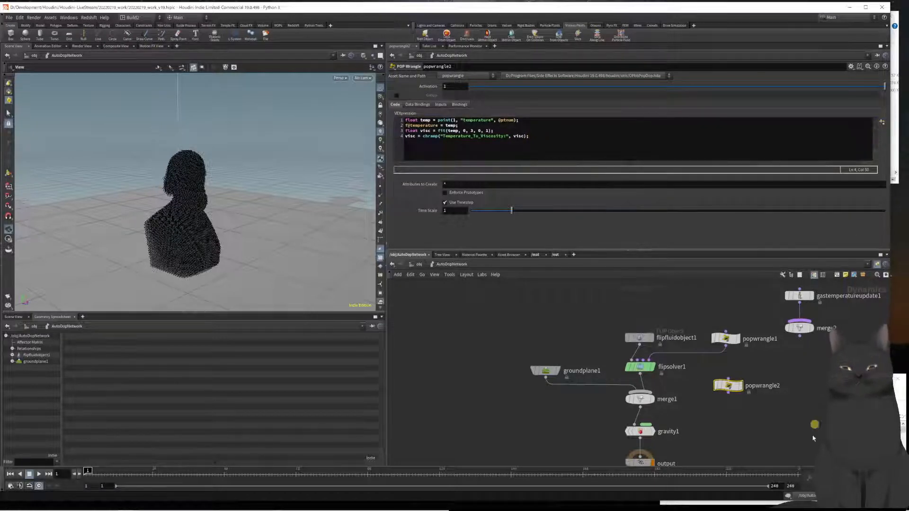
drag(789, 432, 722, 382)
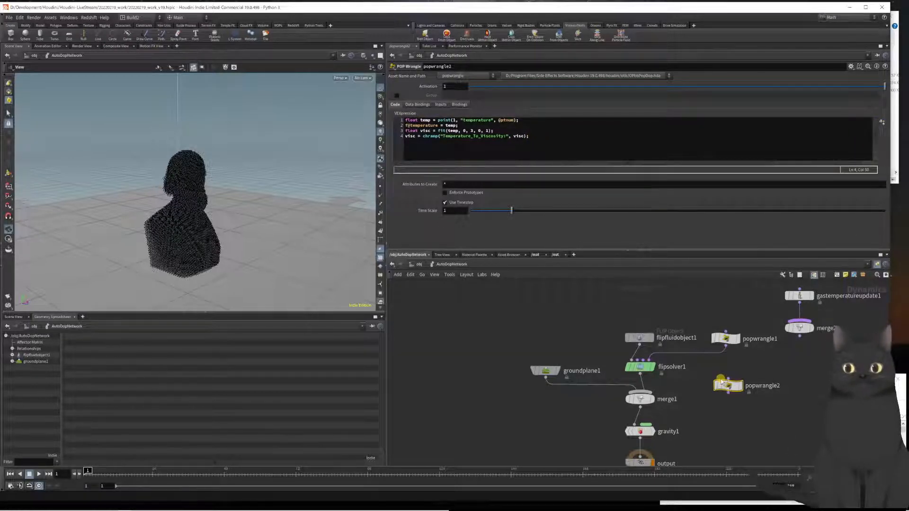
key(Delete)
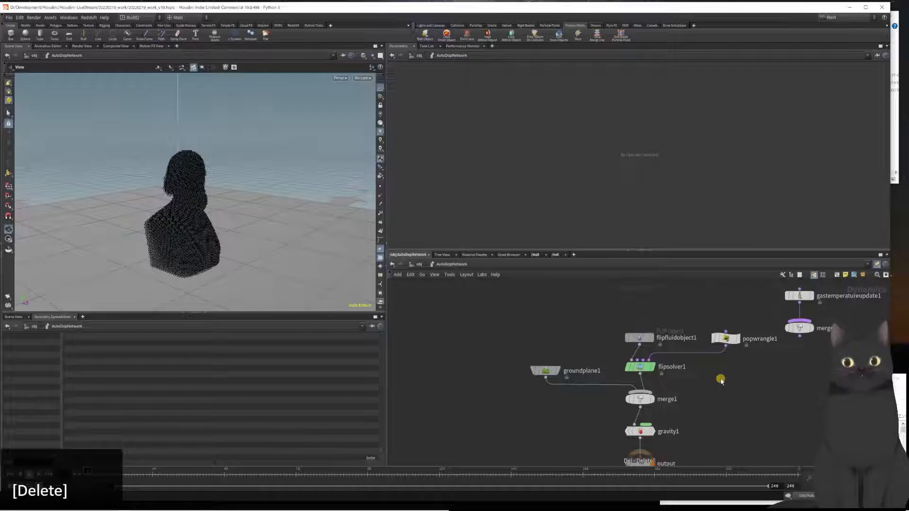
Remove the colon from popwrangle1's chramp name so it reads "Temperature_To_Viscosity", and create the spare ramp parameter for it.
click(725, 338)
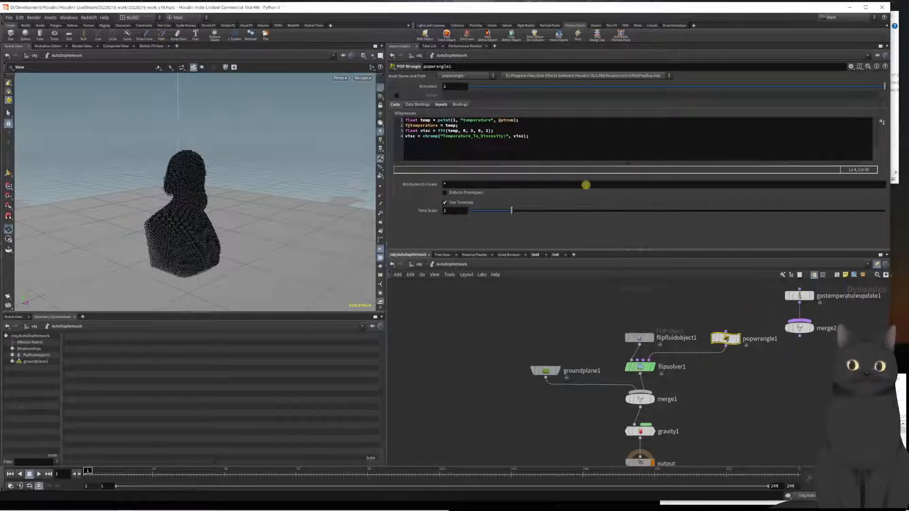
click(503, 136)
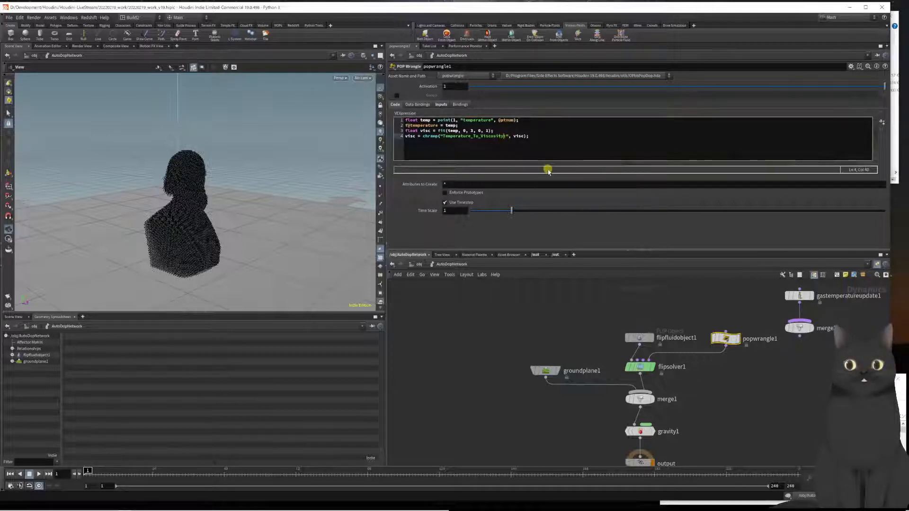
key(Delete)
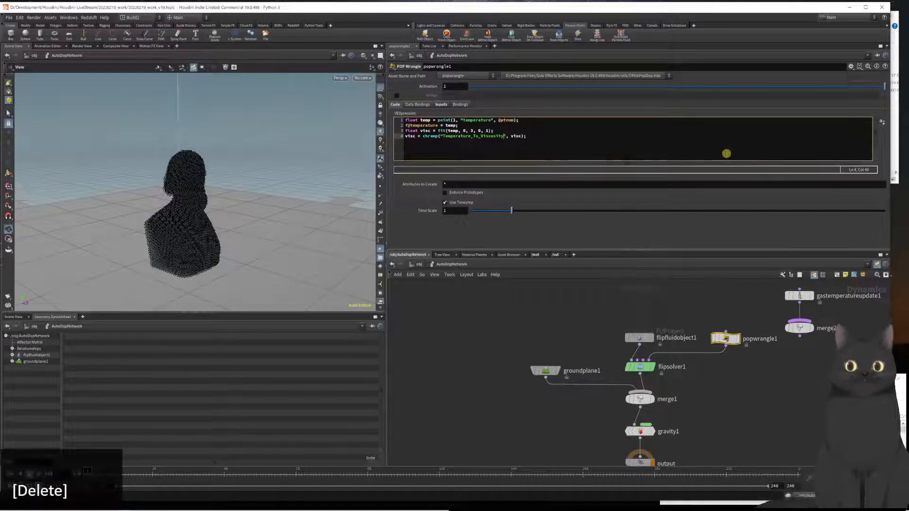
click(881, 122)
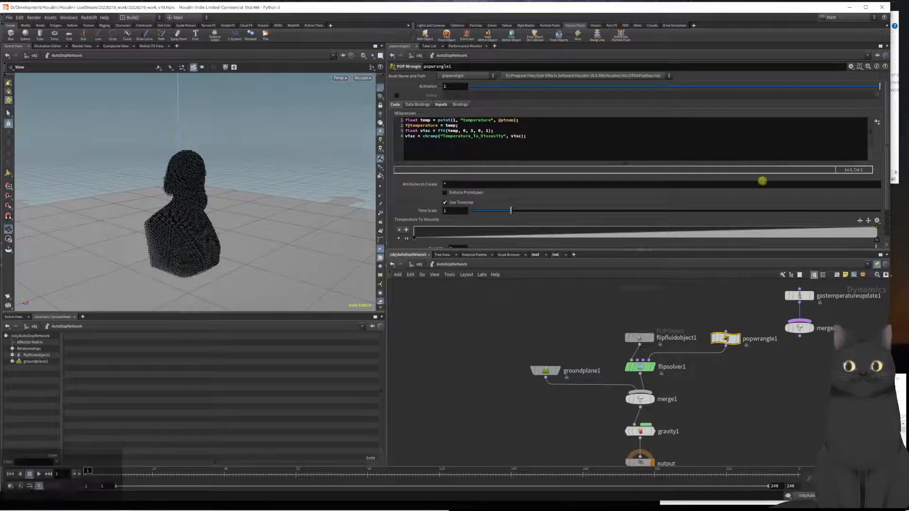
scroll(691, 214, down, 1)
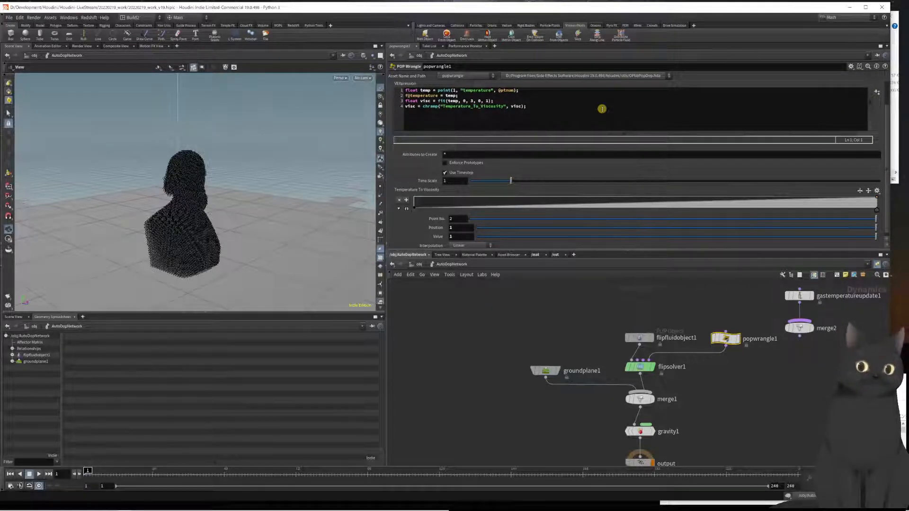
scroll(643, 165, down, 1)
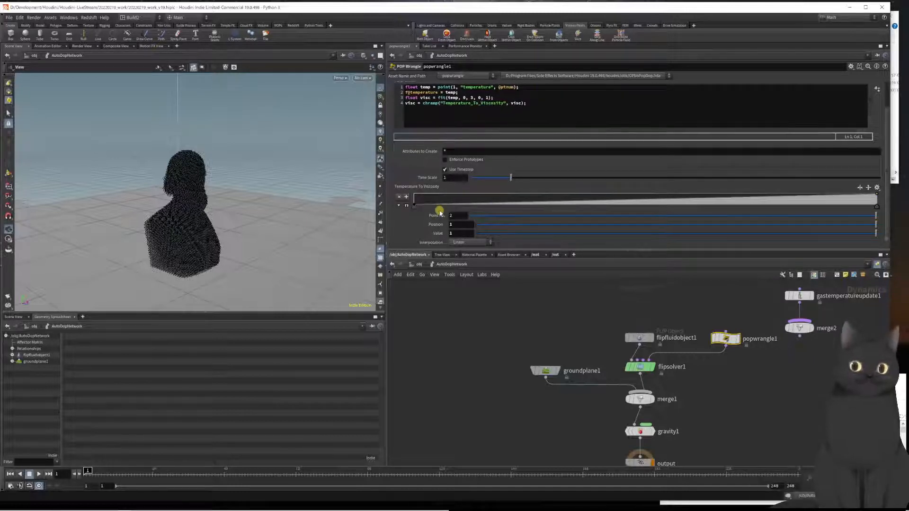
Multiply the chramp result in popwrangle1's VEXpression by chf("Viscosity_amp") and save the scene.
click(583, 103)
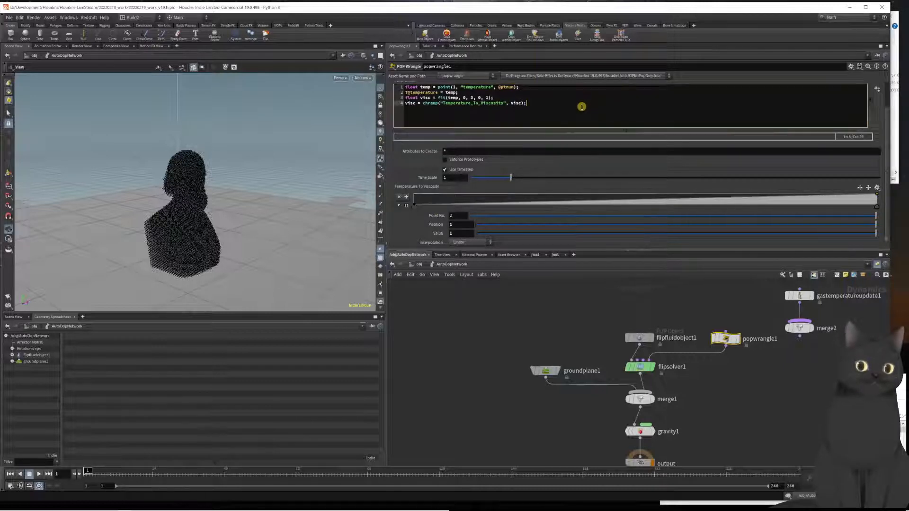
key(Left)
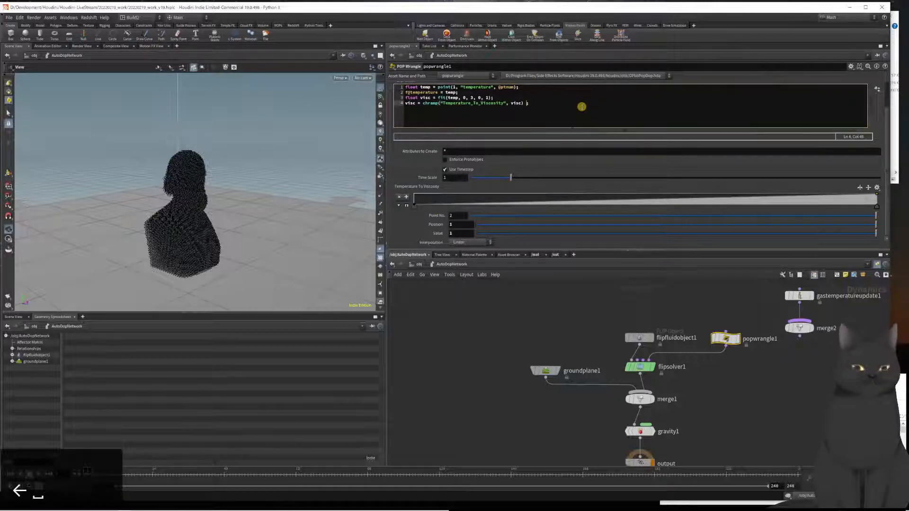
text(* chf()
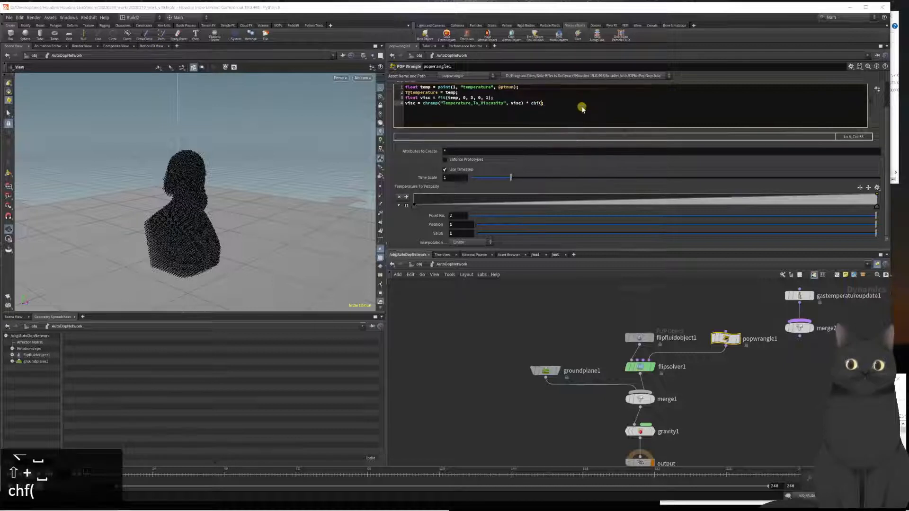
text("Vi)
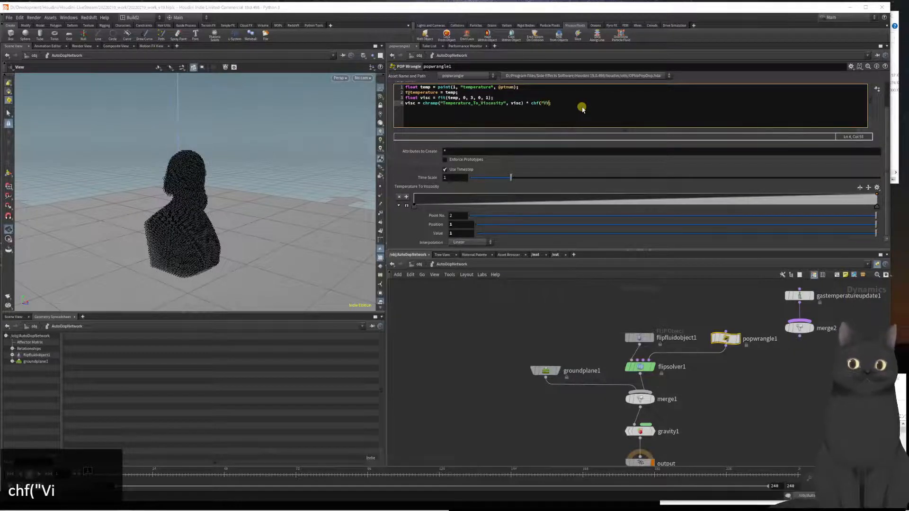
text(scosity)
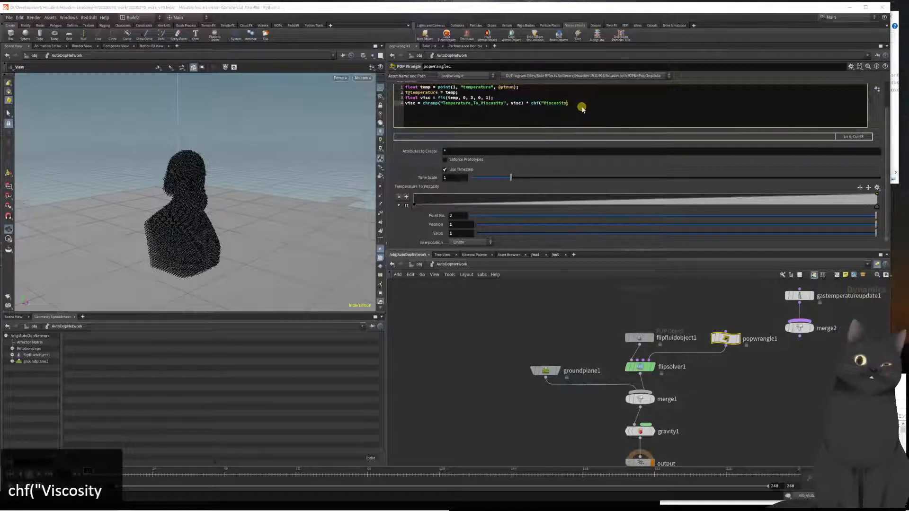
text(_amp)
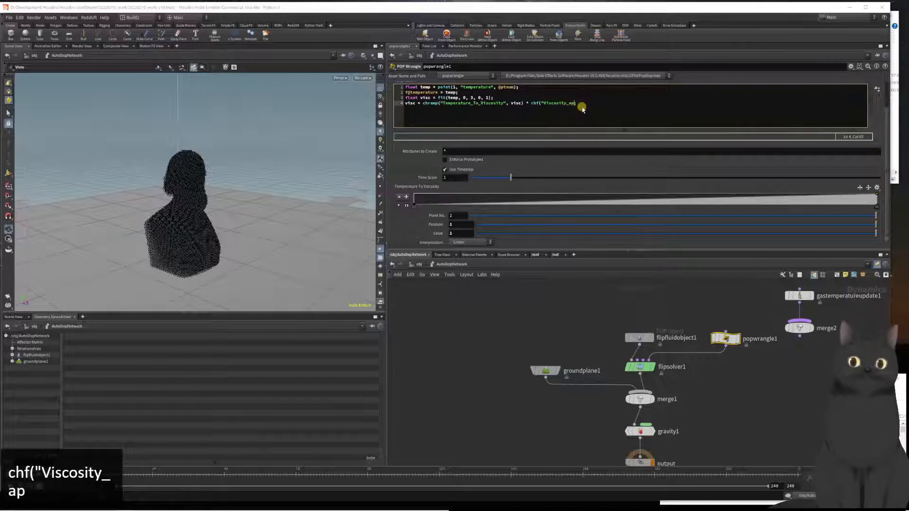
key(BackSpace)
text(mp"))
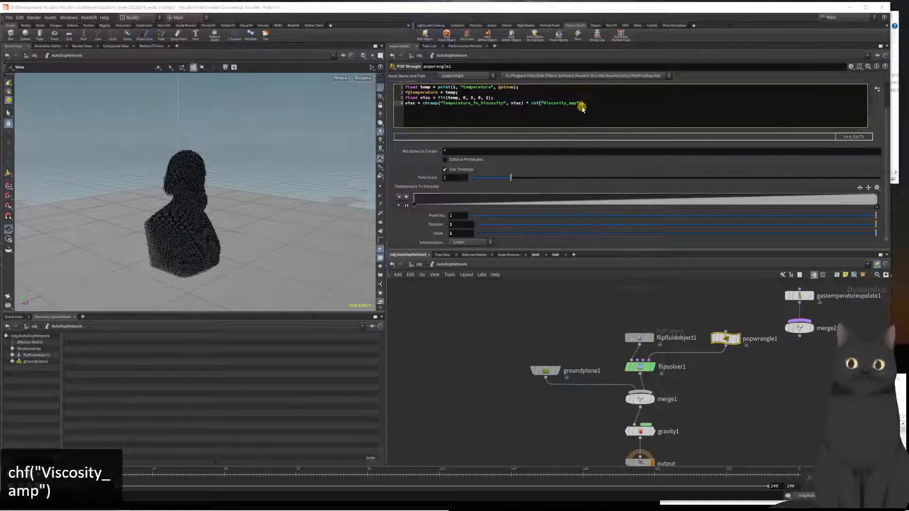
text(;)
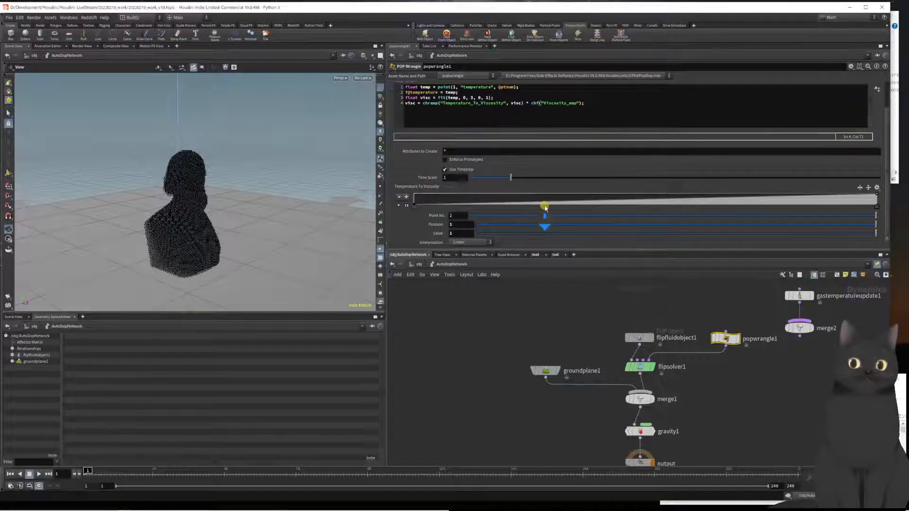
click(601, 122)
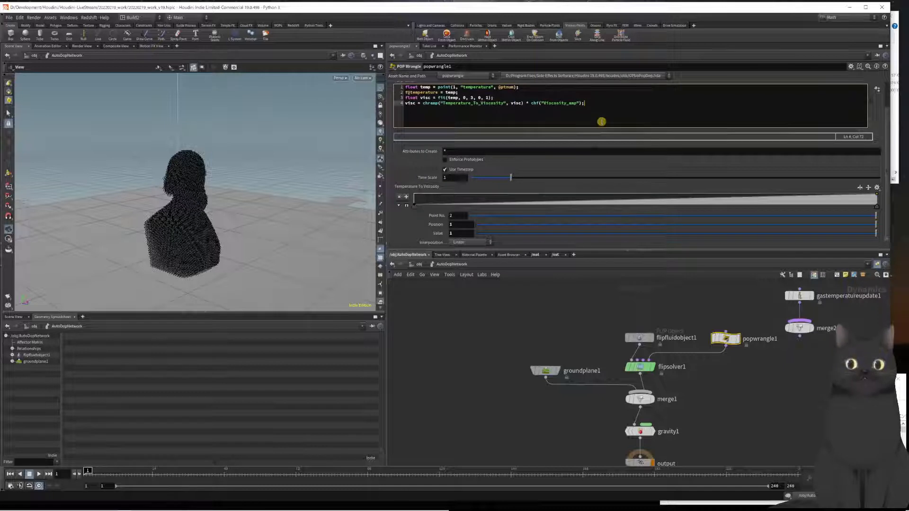
key(ctrl+s)
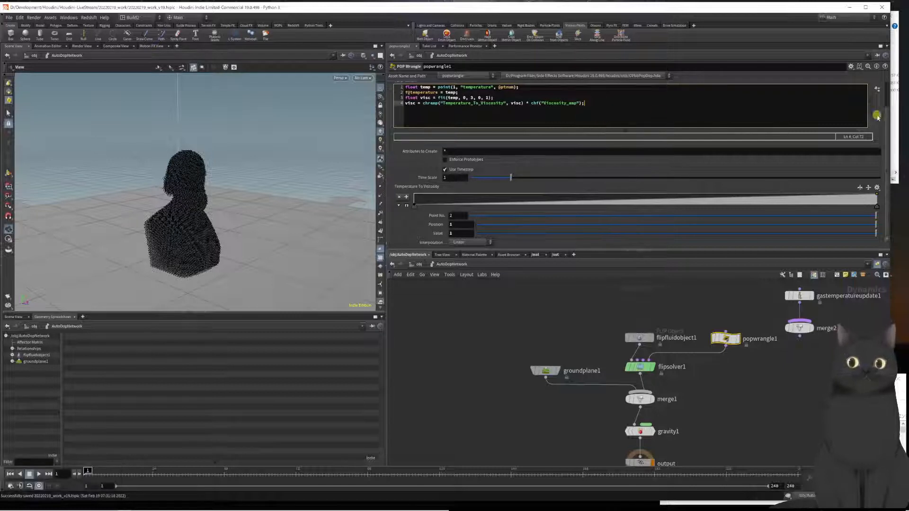
Create the spare parameter for the chf call on popwrangle1 and set Viscosity Amp to 100000.
click(879, 92)
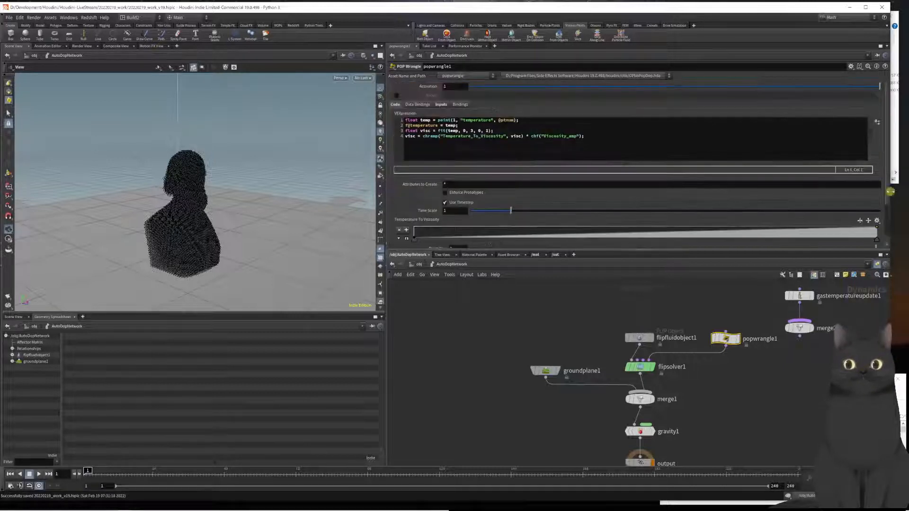
scroll(664, 226, down, 1)
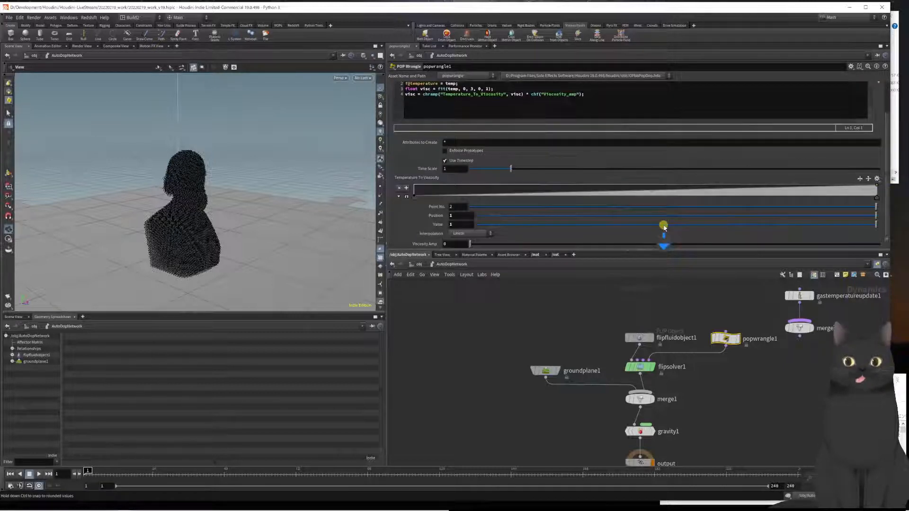
click(455, 244)
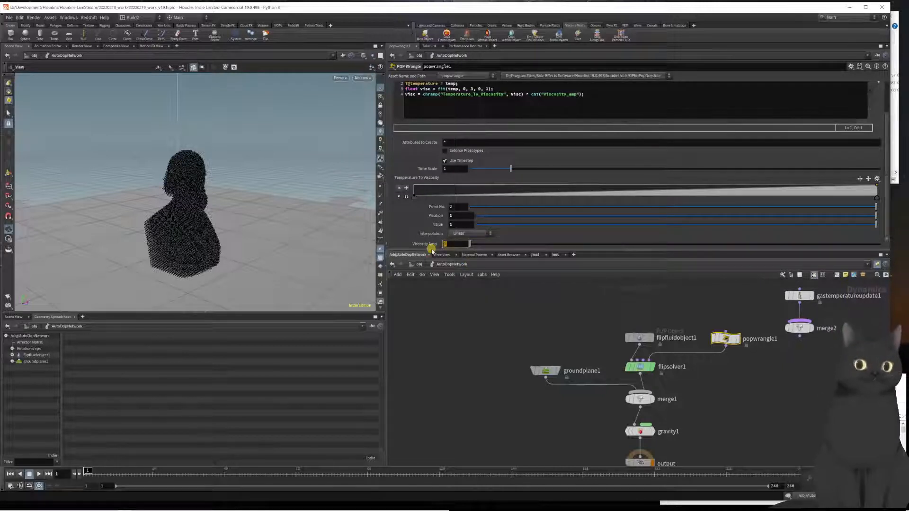
text(10)
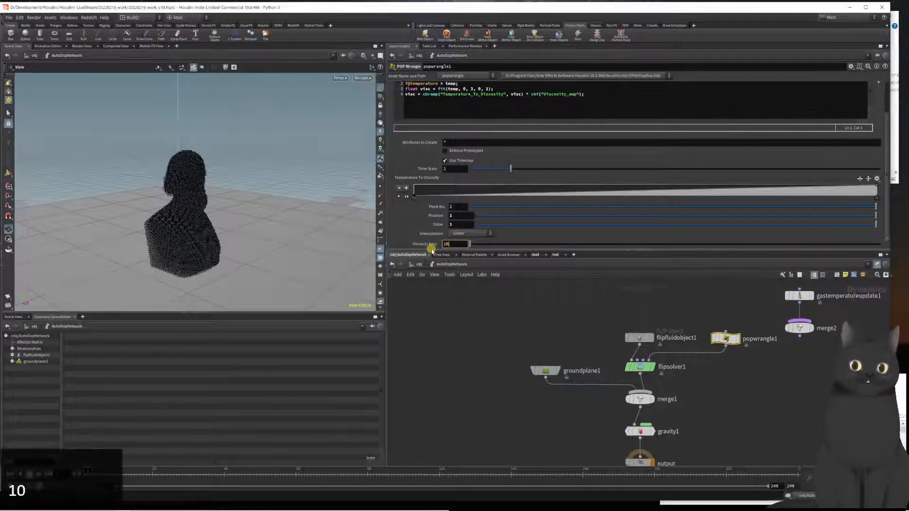
text(00)
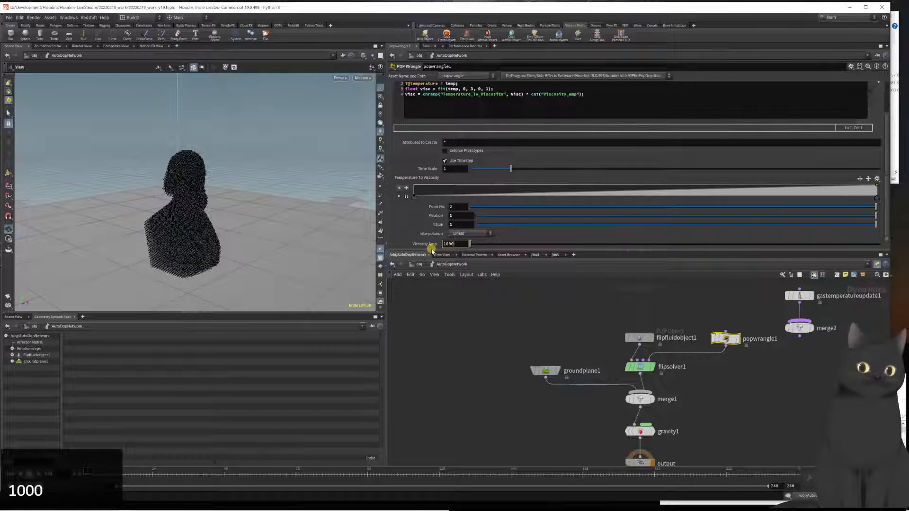
key(Return)
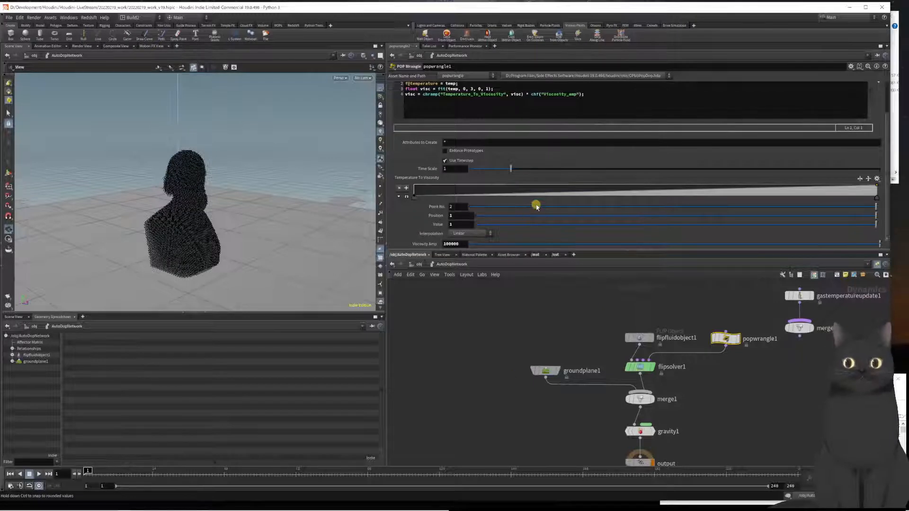
Add the line f@viscosity = visc; at the end of popwrangle1's VEXpression and save the scene.
scroll(536, 206, up, 2)
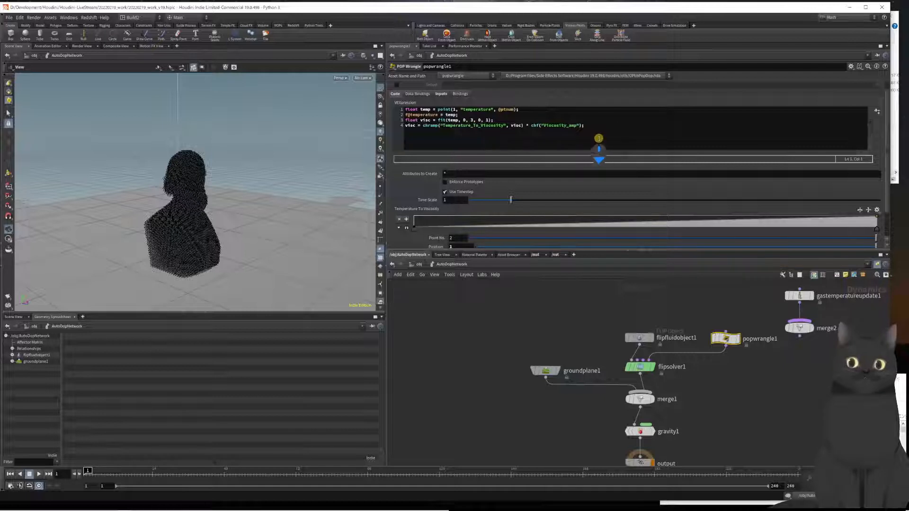
scroll(629, 193, down, 2)
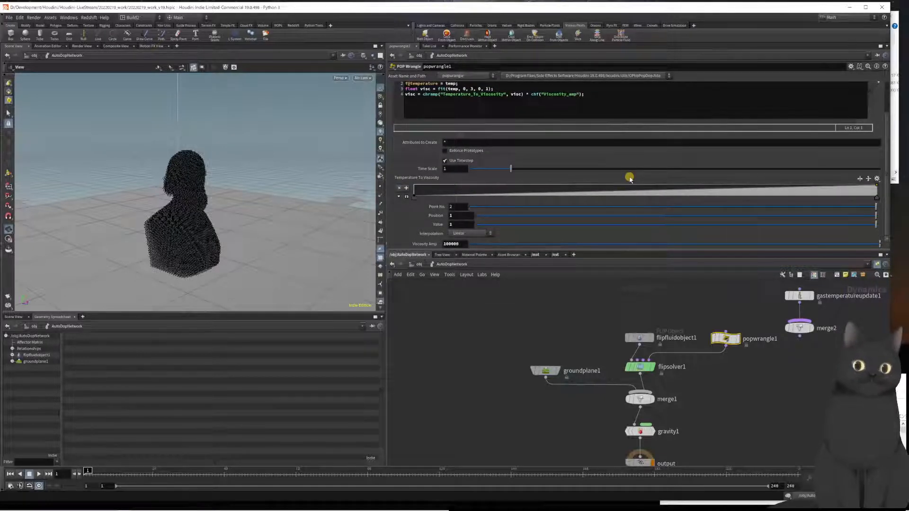
click(599, 93)
key(Return)
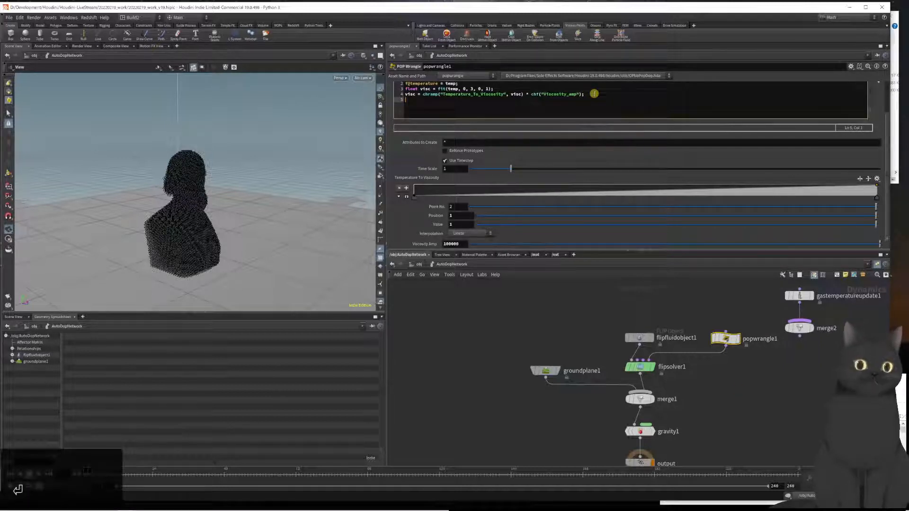
text(f@)
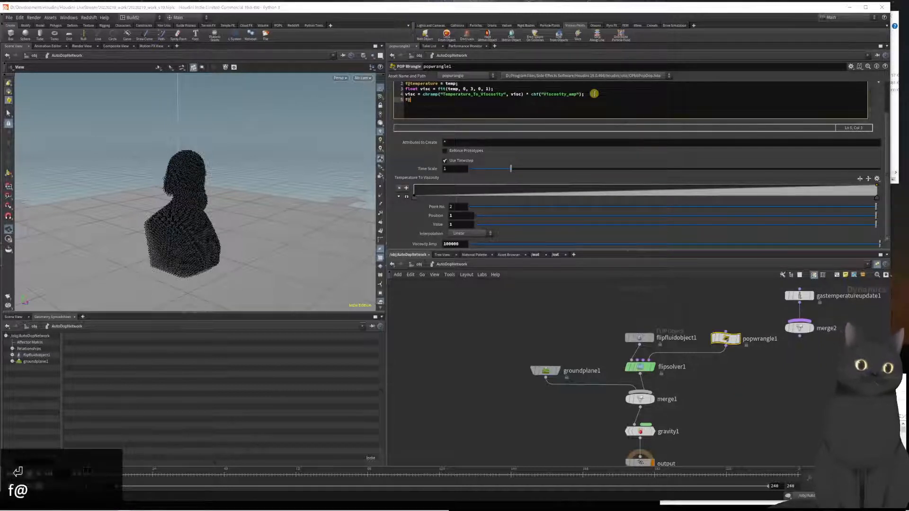
text(visco)
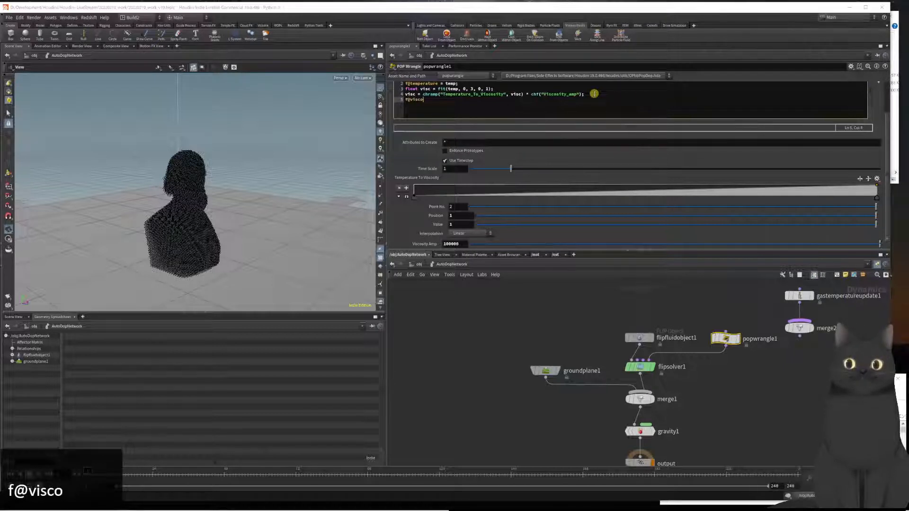
text(sity)
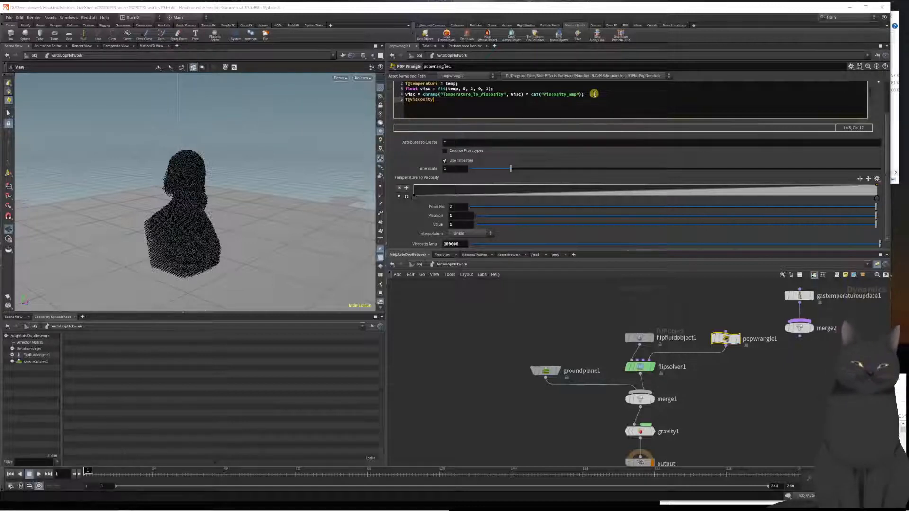
text( = visc;)
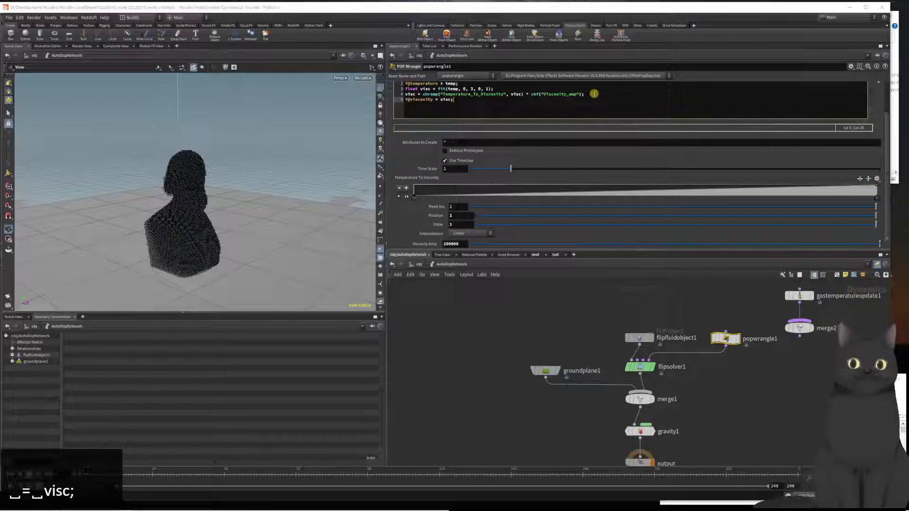
key(ctrl+s)
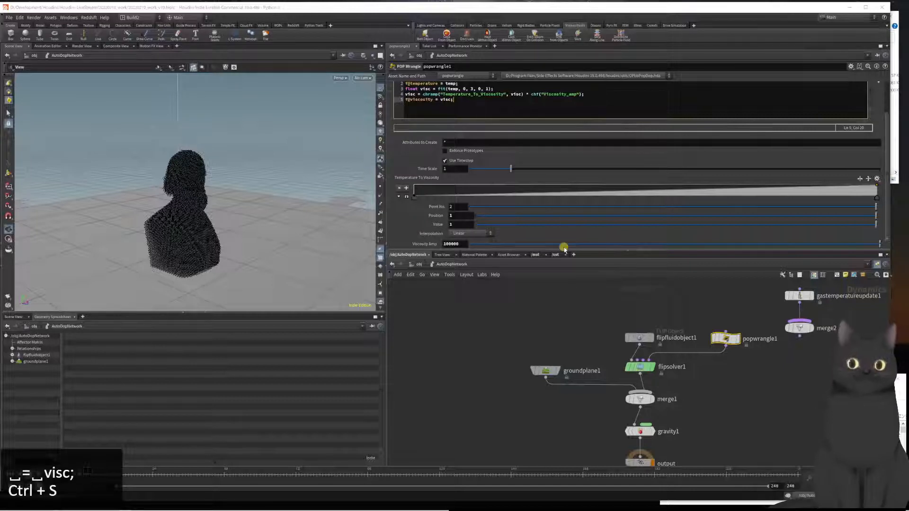
Play the simulation twice and step back and forth through its early frames to examine how the bust's particles flow.
key(Up)
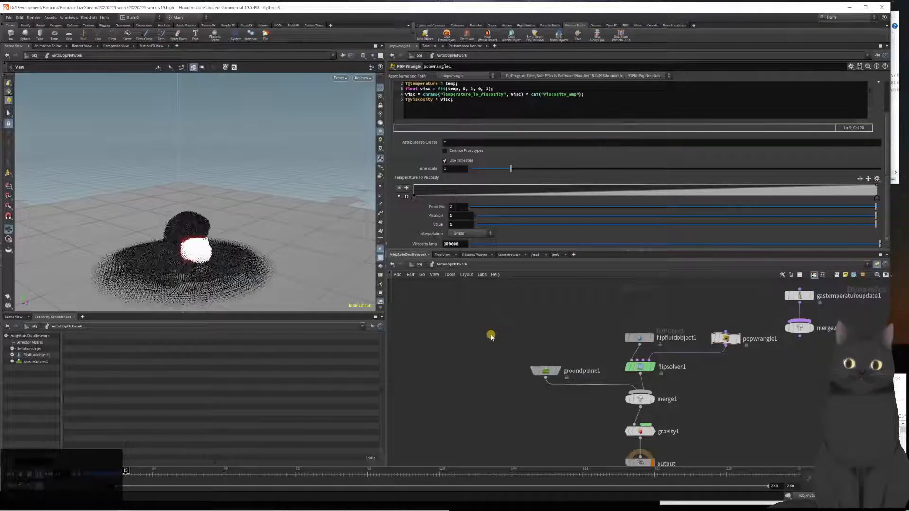
key(Left)
key(Left)
key(Left)
key(Left)
key(Left)
key(Left)
key(Left)
key(Left)
key(Left)
key(Left)
key(Left)
key(Left)
key(Left)
key(Left)
key(Left)
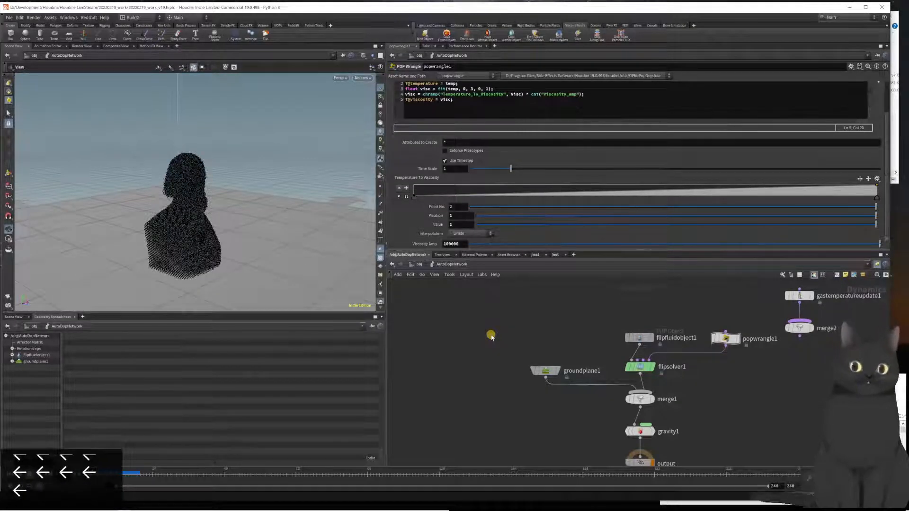
key(Up)
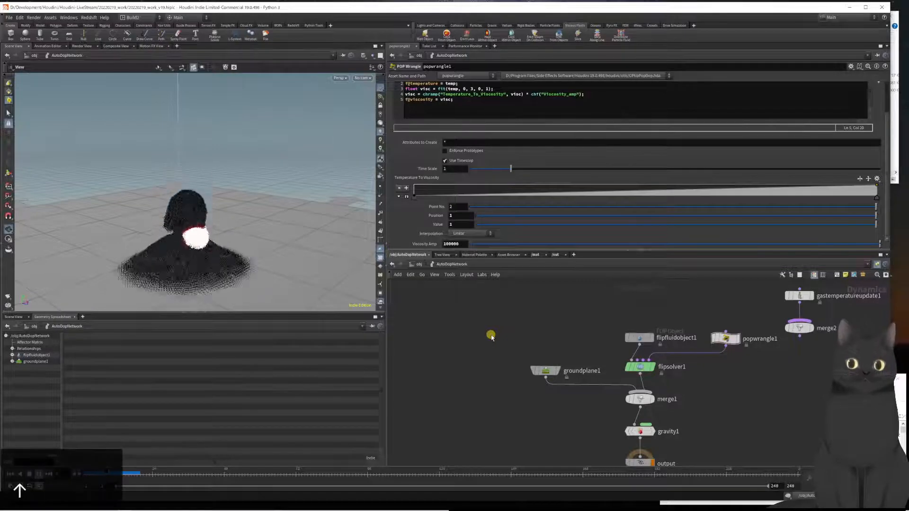
key(Left)
key(Left)
key(Left)
key(Left)
key(Left)
key(Left)
key(Left)
key(Left)
key(Left)
key(Left)
key(Left)
key(Left)
key(Left)
key(Left)
key(Left)
key(Left)
key(Left)
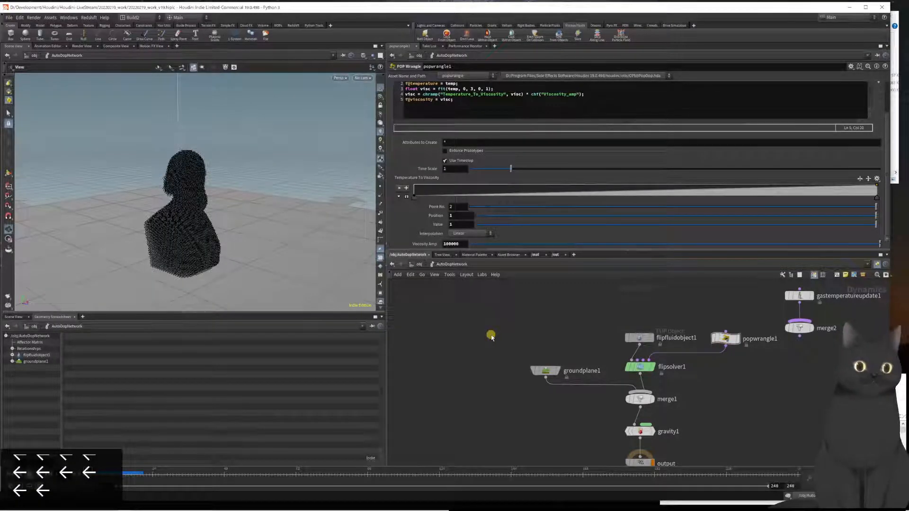
key(Right)
key(Right)
key(Right)
key(Right)
key(Right)
key(Right)
key(Right)
key(Right)
key(Right)
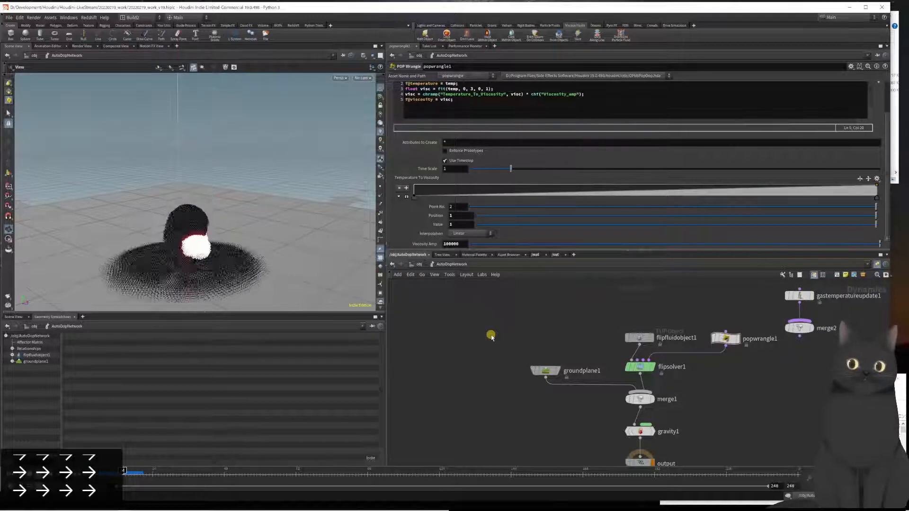
Step forward and back through the first 30 or so frames and replay them from the start to examine the bust collapsing as it heats.
key(Right)
key(Right)
key(Right)
key(Right)
key(Right)
key(Right)
key(Right)
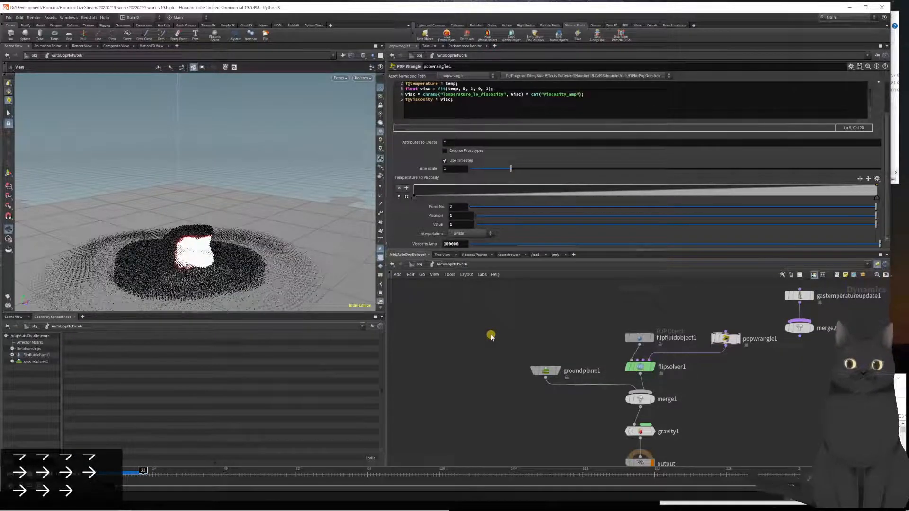
key(Left)
key(Left)
key(Left)
key(Left)
key(Left)
key(Left)
key(Left)
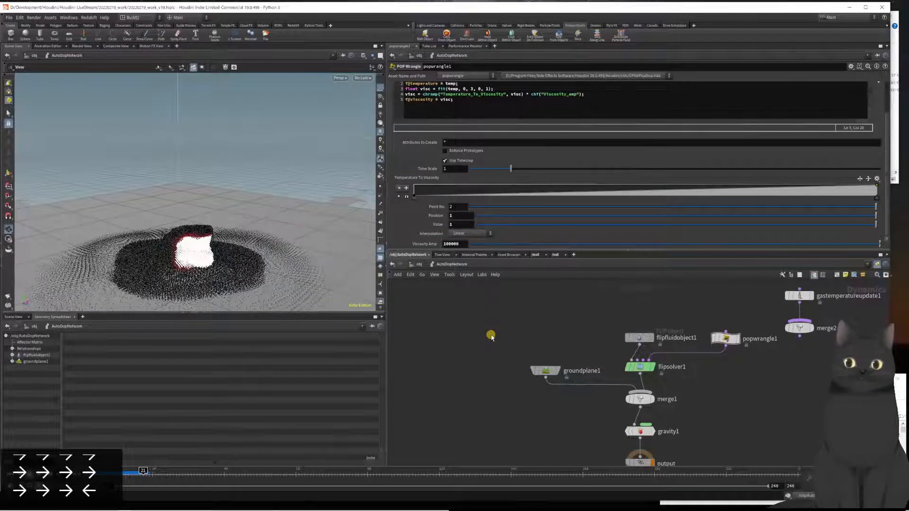
key(Left)
key(Left)
key(Left)
key(Left)
key(Left)
key(Left)
key(Left)
key(Left)
key(Left)
key(Left)
key(Left)
key(Left)
key(Left)
key(Left)
key(Up)
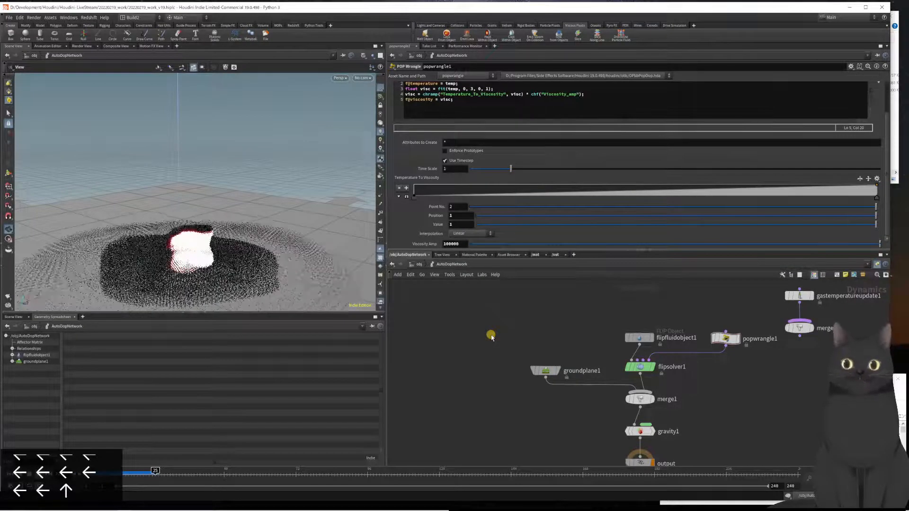
key(ctrl+Left)
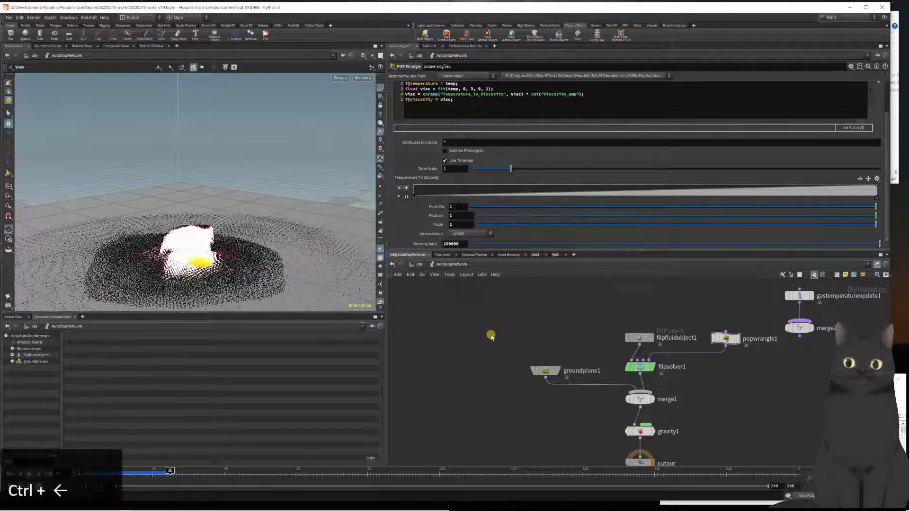
key(ctrl+Left)
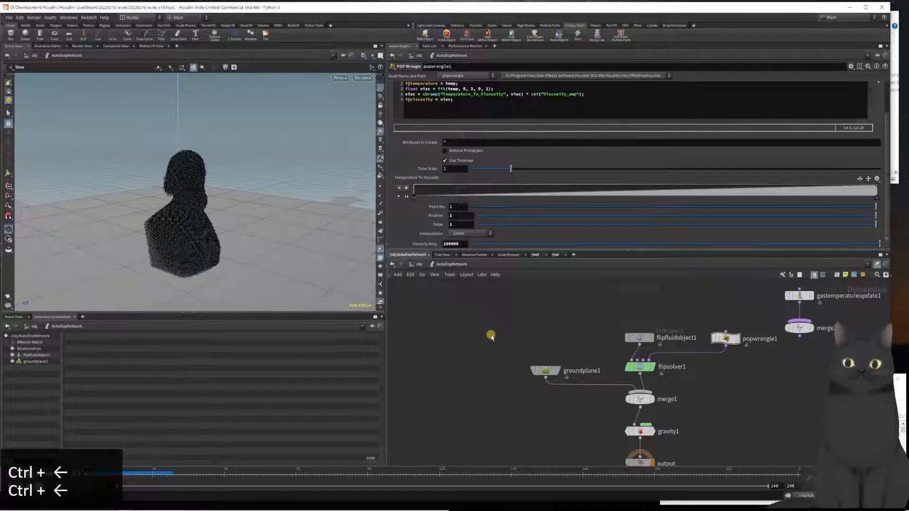
key(Up)
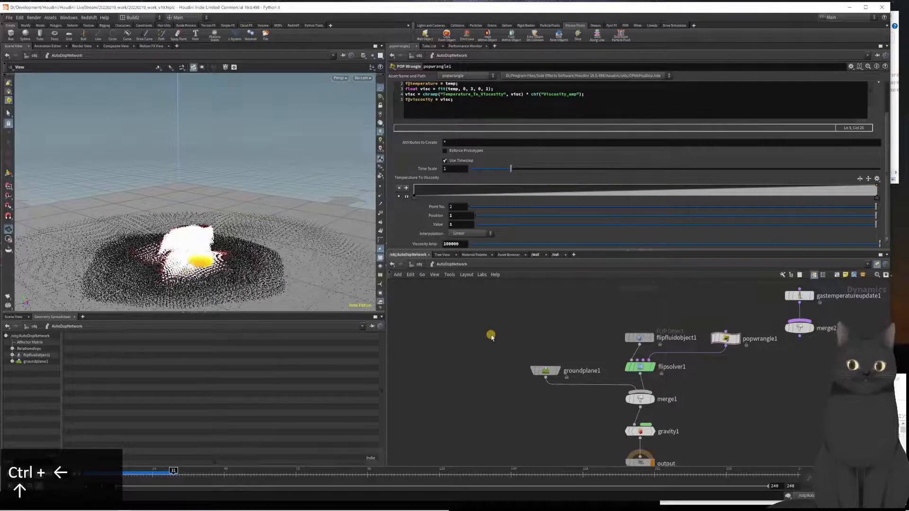
key(Left)
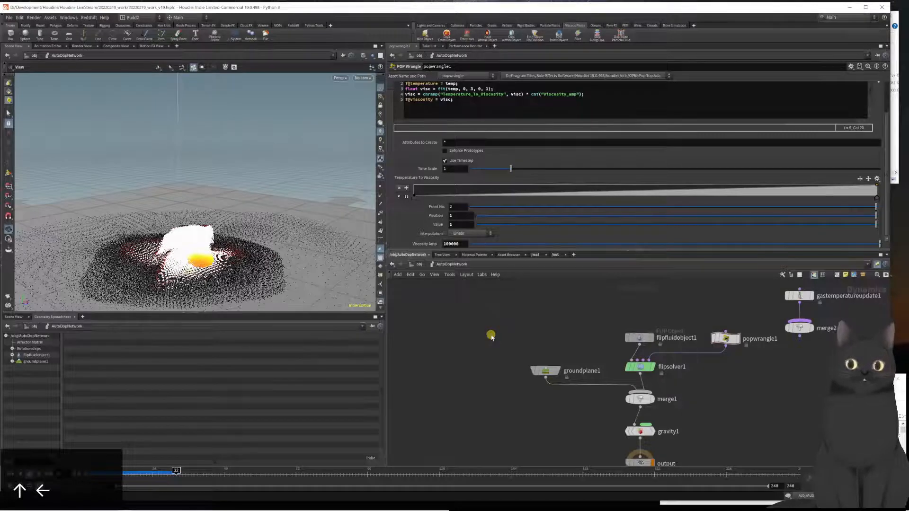
key(Left)
key(Left)
key(Left)
key(Left)
key(Left)
key(Left)
key(Left)
key(Left)
key(Left)
key(Left)
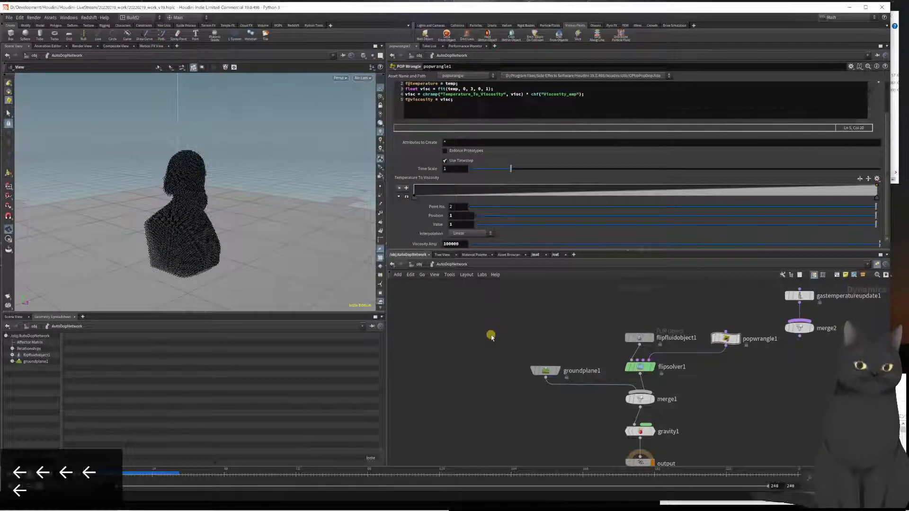
Reverse popwrangle1's Temperature To Viscosity ramp so it falls from 1 to 0, play the simulation, and return to the first frame.
click(869, 180)
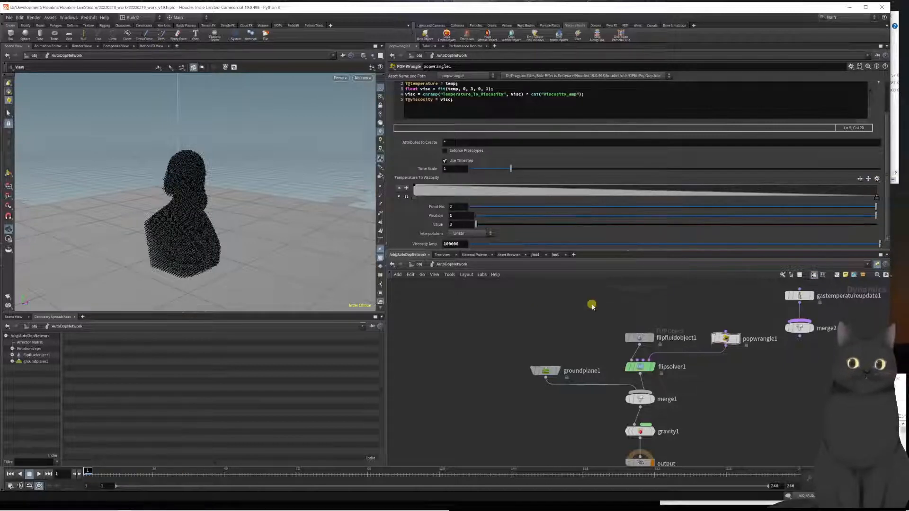
key(Up)
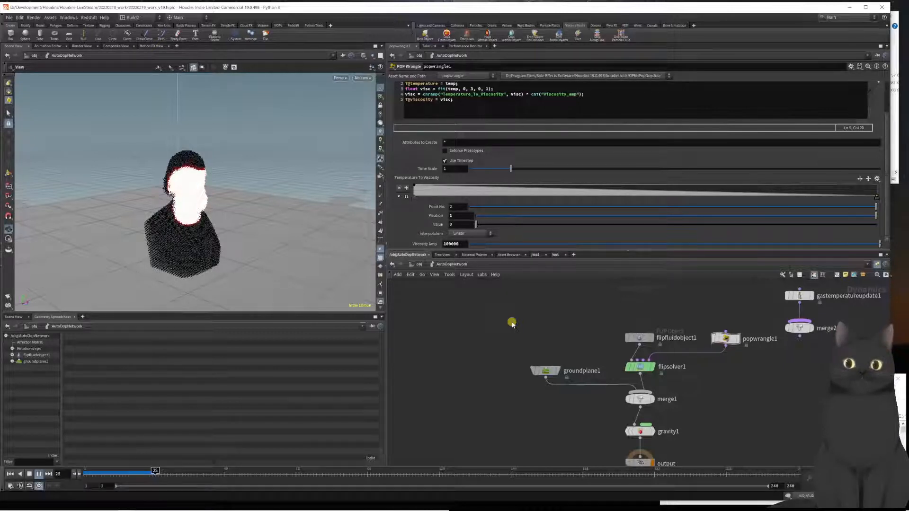
key(ctrl+Left)
key(ctrl+Left)
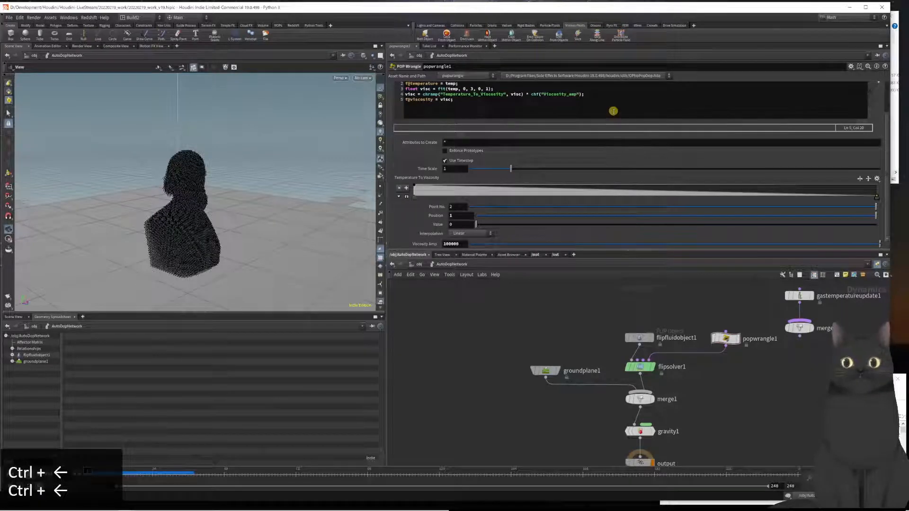
Review popwrangle1's VEXpression, from the temperature lookup and fit to the ramp and viscosity assignment.
scroll(612, 112, up, 2)
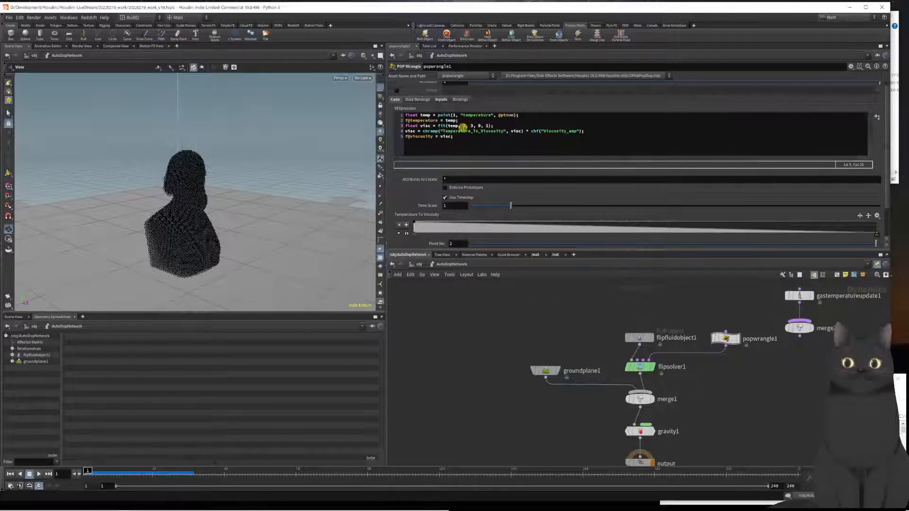
click(466, 148)
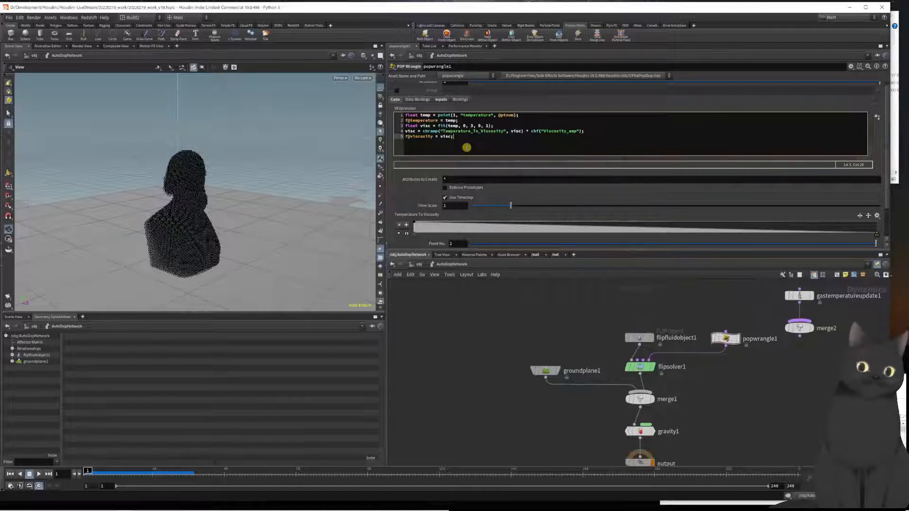
key(Right)
key(Right)
key(Right)
key(Right)
key(Right)
key(Right)
key(Right)
key(Right)
key(Right)
key(Right)
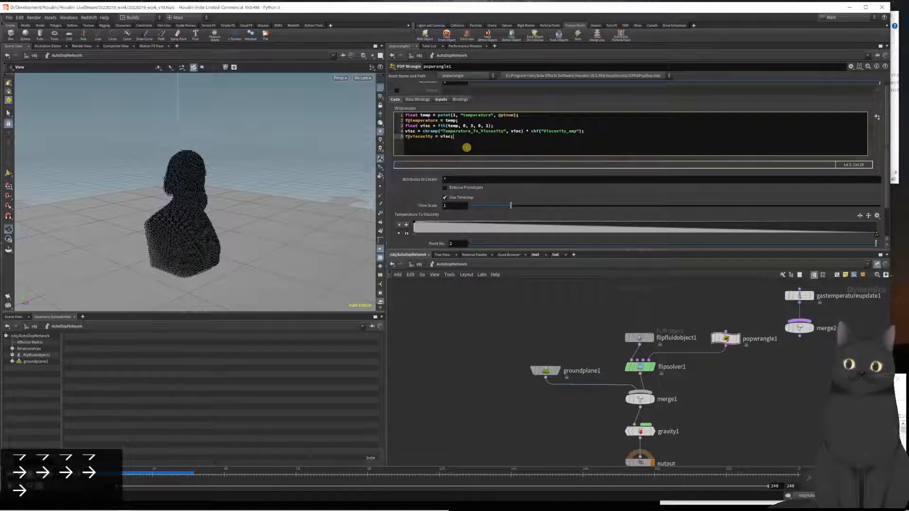
key(Left)
key(Left)
key(Left)
key(Left)
key(Left)
key(Left)
key(Left)
key(Left)
key(Left)
key(Left)
key(Left)
key(Left)
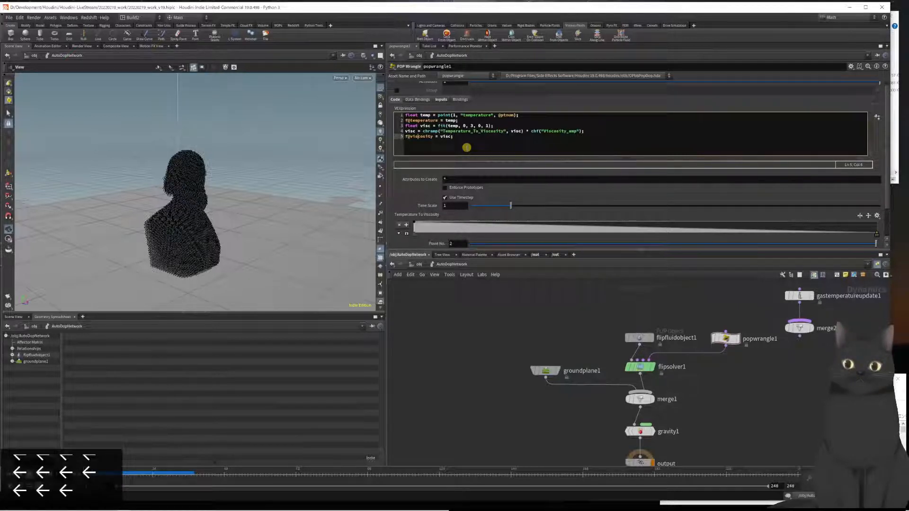
Step back and forth through the simulation up to frame 61 to examine how the temperature spreads and whether the bust holds its shape.
click(471, 344)
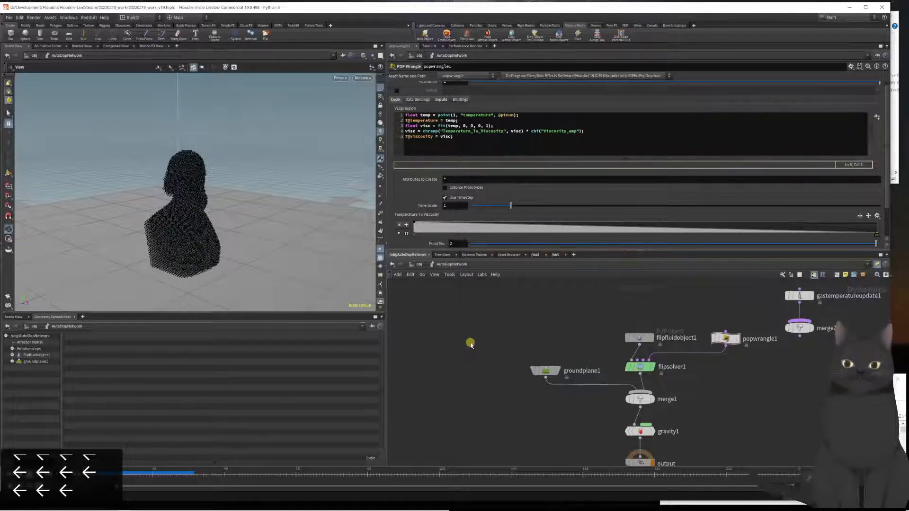
key(Right)
key(Right)
key(Right)
key(Right)
key(Right)
key(Right)
key(Right)
key(Right)
key(Right)
key(Right)
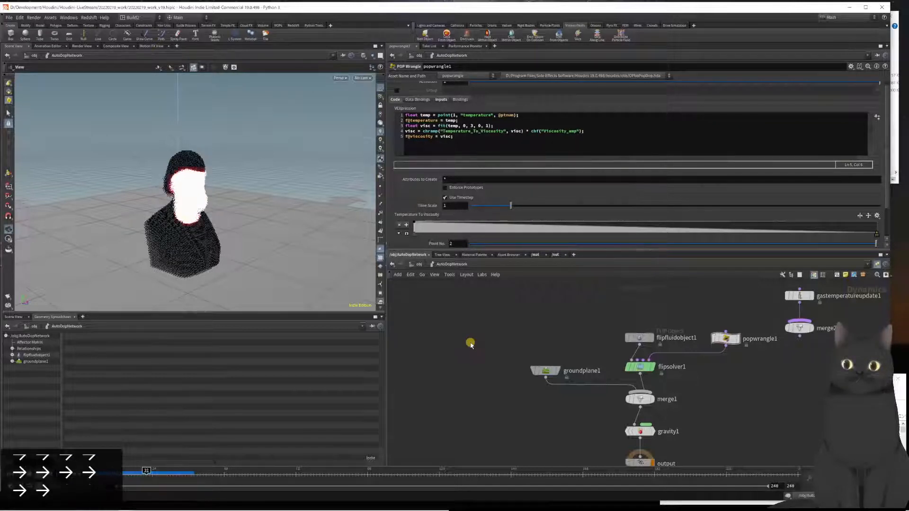
key(Right)
key(Right)
key(Right)
key(Right)
key(Right)
key(Right)
key(Right)
key(Right)
key(Right)
key(Right)
key(Right)
key(Right)
key(Right)
key(Right)
key(Right)
key(Right)
key(Right)
key(Right)
key(Right)
key(Right)
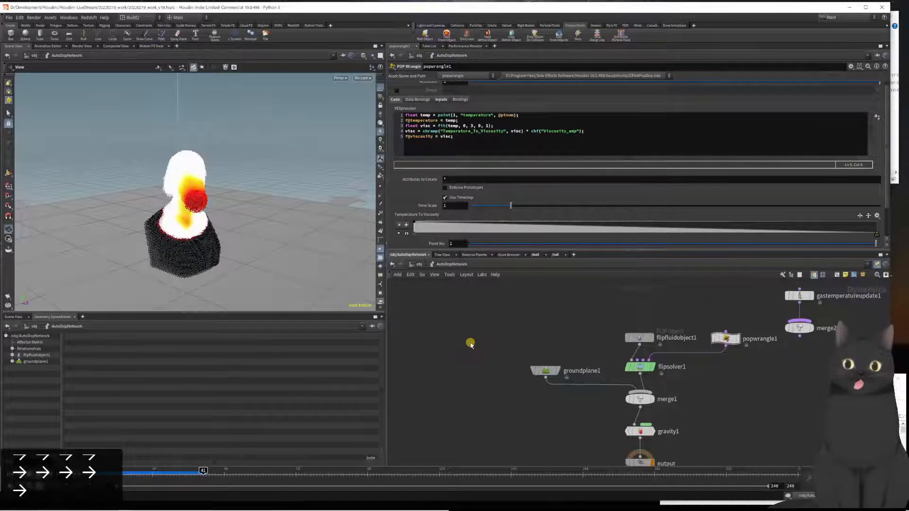
key(Left)
key(Left)
key(Left)
key(Left)
key(Left)
key(Left)
key(Left)
key(Left)
key(Left)
key(Left)
key(Left)
key(Left)
key(Left)
key(Left)
key(Left)
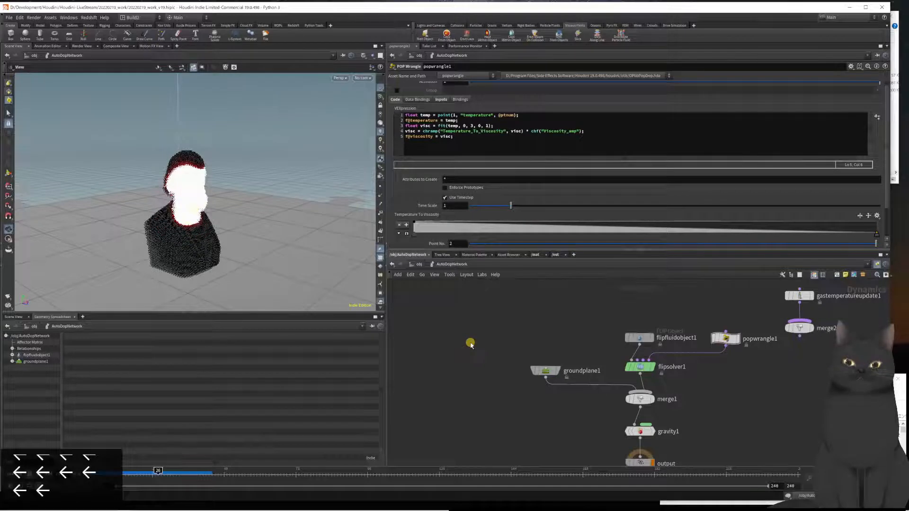
key(Right)
key(Right)
key(Right)
key(Right)
key(Right)
key(Right)
key(Right)
key(Right)
key(Right)
key(Right)
key(Right)
key(Right)
key(Right)
key(Right)
key(Right)
key(Right)
key(Right)
key(Right)
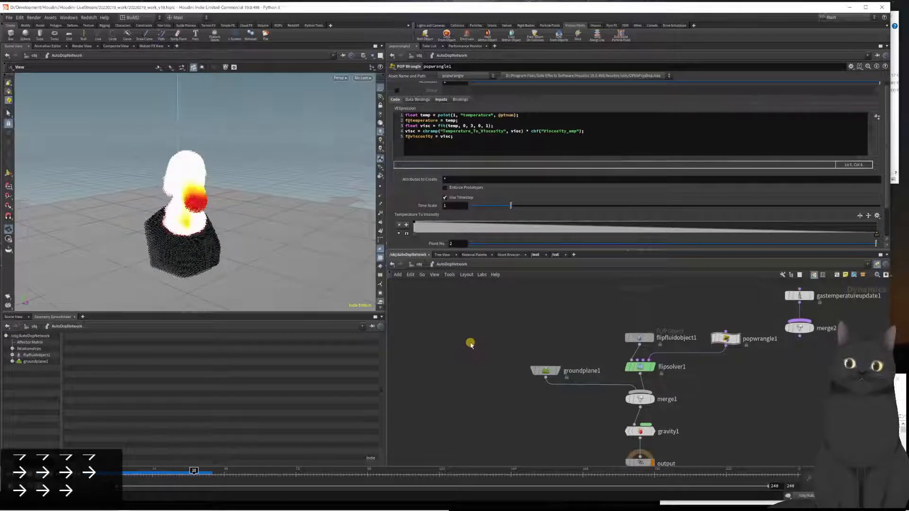
key(Right)
key(Right)
key(Right)
key(Right)
key(Right)
key(Right)
key(Right)
key(Right)
key(Right)
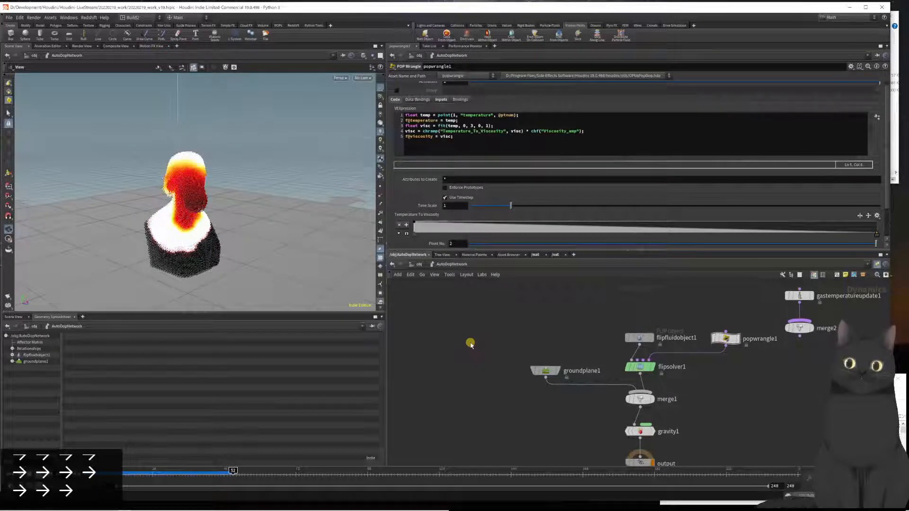
key(Right)
key(Right)
key(Right)
key(Right)
key(Right)
key(Right)
key(Right)
key(Right)
key(Right)
key(Right)
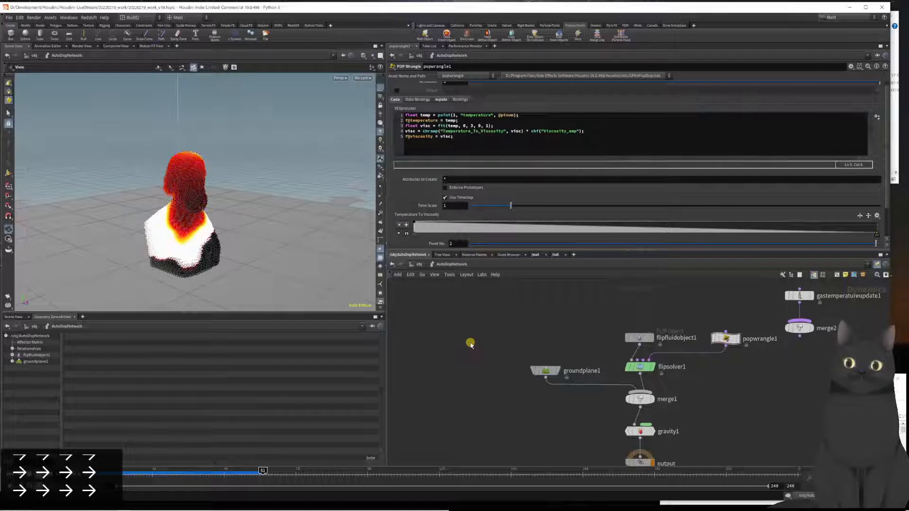
Step back and forth through the simulation up to about frame 68 to examine how the temperature travels from the neck across the bust.
key(Right)
key(Right)
key(Right)
key(Right)
key(Right)
key(Right)
key(Right)
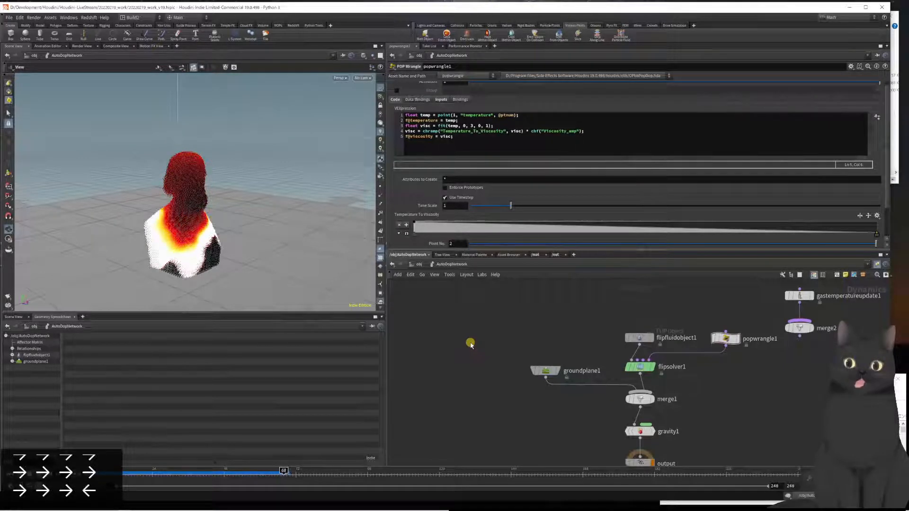
key(Left)
key(Left)
key(Left)
key(Left)
key(Left)
key(Left)
key(Left)
key(Left)
key(Left)
key(Left)
key(Left)
key(Left)
key(Left)
key(Left)
key(Left)
key(Left)
key(Left)
key(Left)
key(Left)
key(Left)
key(Left)
key(Left)
key(Left)
key(Left)
key(Left)
key(Left)
key(Left)
key(Left)
key(Left)
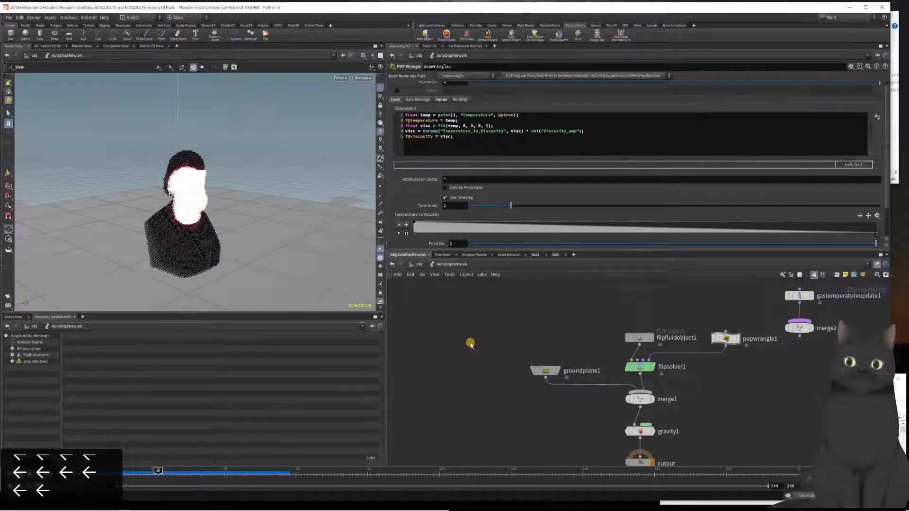
key(Left)
key(Left)
key(Left)
key(Left)
key(Left)
key(Left)
key(Left)
key(Right)
key(Right)
key(Right)
key(Right)
key(Right)
key(Right)
key(Right)
key(Right)
key(Right)
key(Right)
key(Right)
key(Right)
key(Right)
key(Right)
key(Right)
key(Right)
key(Right)
key(Right)
key(Right)
key(Right)
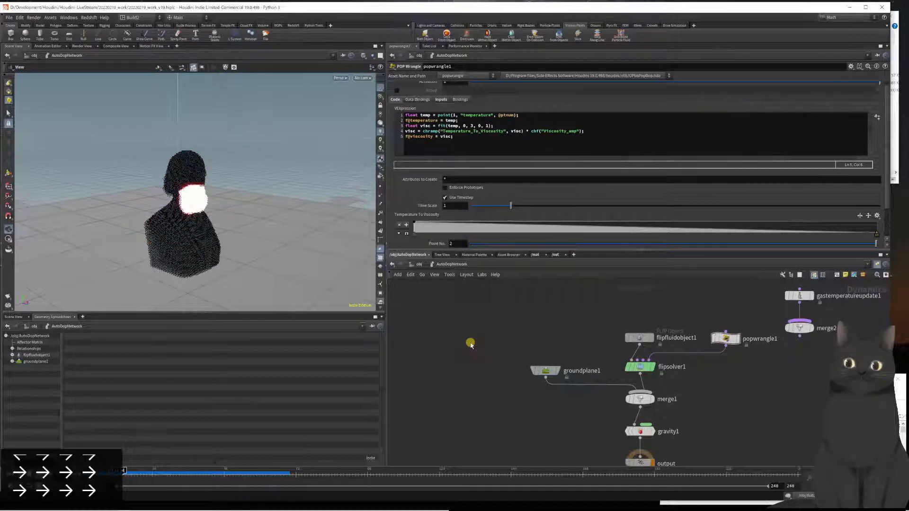
key(Right)
key(Right)
key(Right)
key(Right)
key(Right)
key(Right)
key(Right)
key(Right)
key(Right)
key(Right)
key(Right)
key(Right)
key(Right)
key(Right)
key(Right)
key(Right)
key(Right)
key(Right)
key(Right)
key(Right)
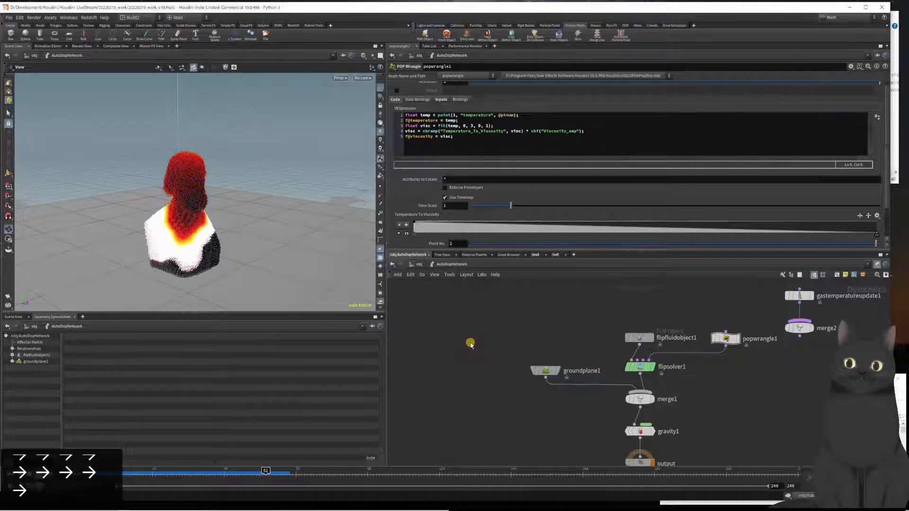
key(Left)
key(Left)
key(Left)
key(Left)
key(Left)
key(Left)
key(Left)
key(Left)
key(Left)
key(Left)
key(Left)
key(Left)
key(Left)
key(Left)
key(Left)
key(Left)
key(Left)
key(Left)
key(Left)
key(Left)
key(Left)
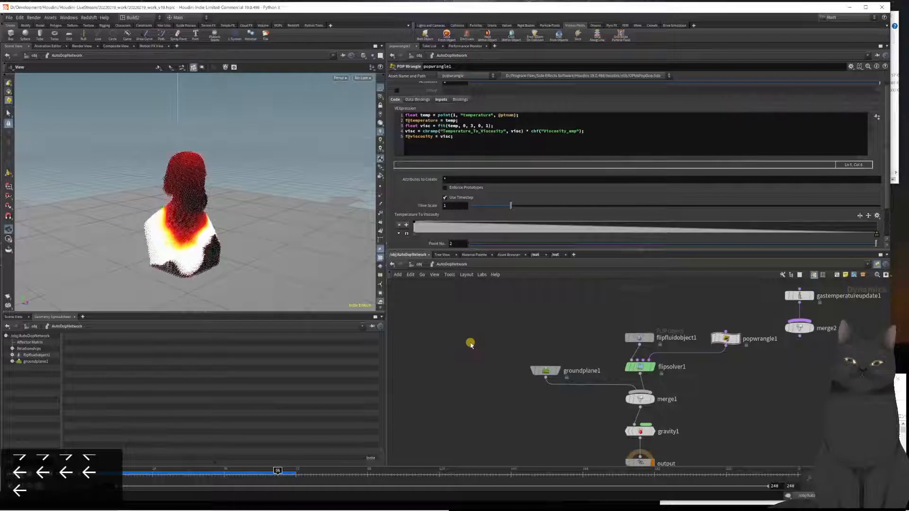
key(Left)
key(Left)
key(Left)
key(Left)
key(Left)
key(Left)
key(Left)
key(Left)
key(Left)
key(Left)
key(Left)
key(Left)
key(Left)
key(Left)
key(Left)
key(Left)
key(Left)
key(Left)
key(Left)
key(Left)
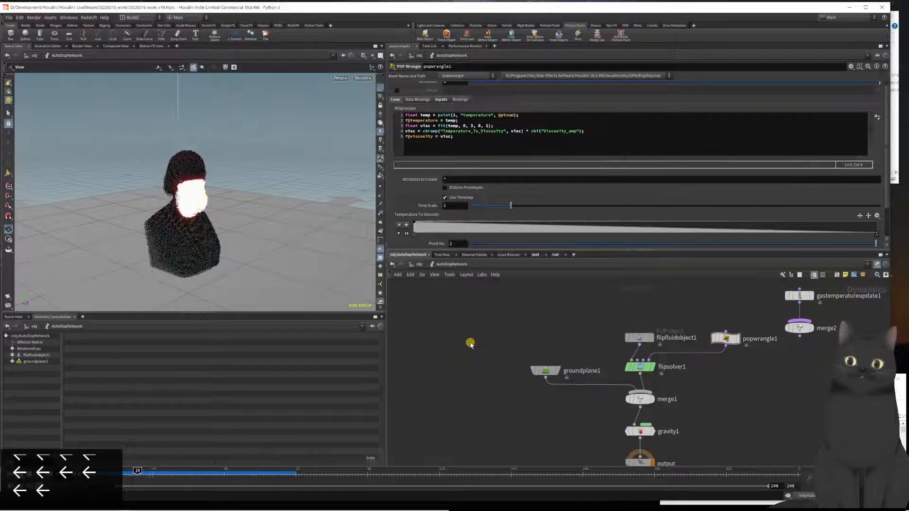
key(Left)
key(Left)
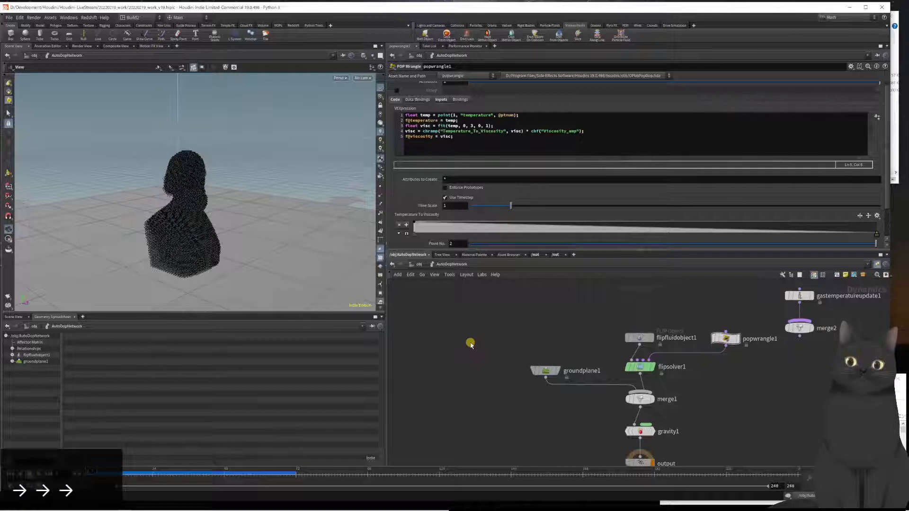
Step forward from the first frames to frame 88 to examine the heat moving down the bust and the particles cooling behind it.
key(Right)
key(Right)
key(Right)
key(Right)
key(Right)
key(Right)
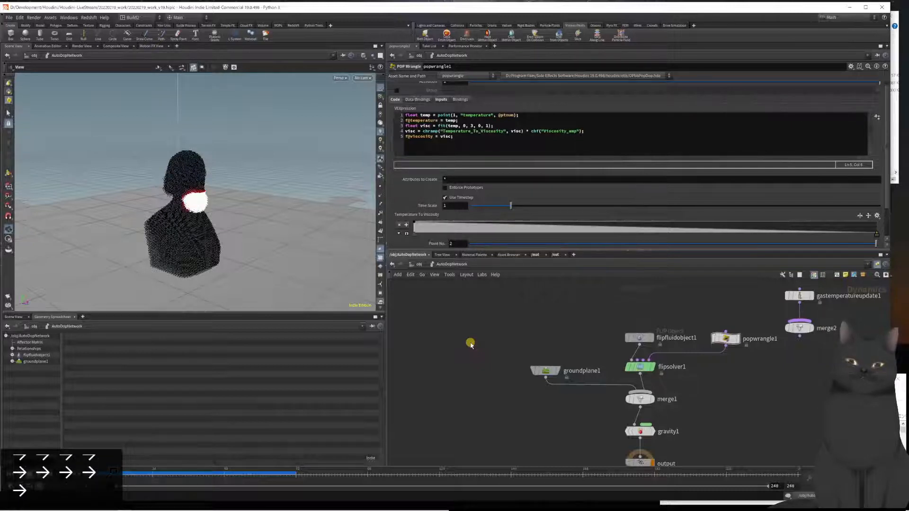
key(Right)
key(Right)
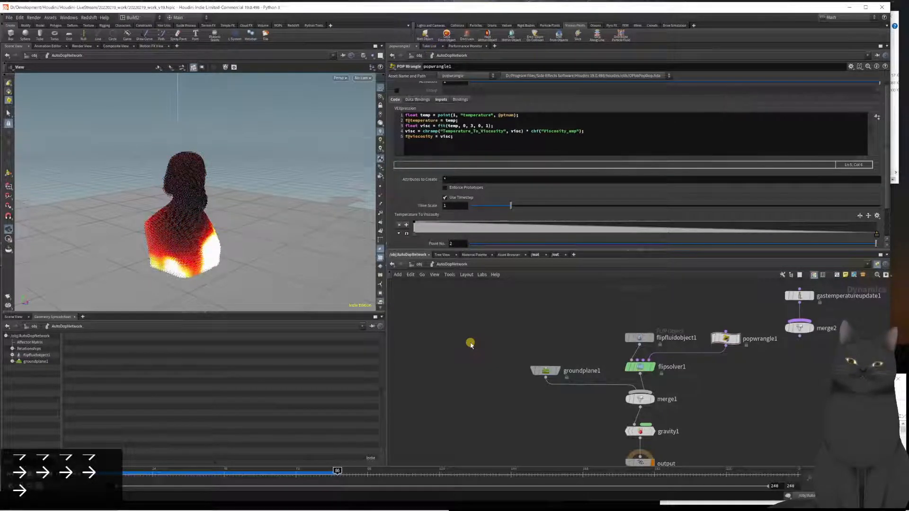
key(Right)
key(Right)
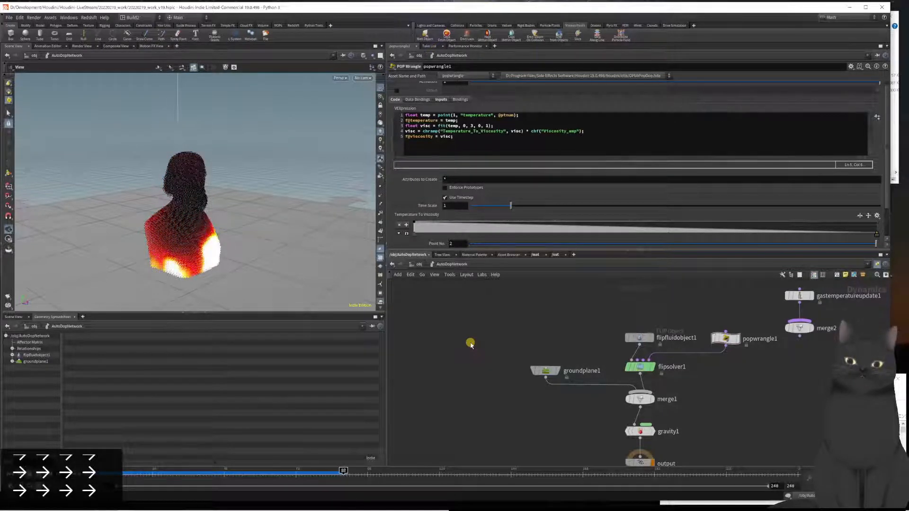
Play the simulation past frame 132, replay it from the start, and return to the first frame.
key(Up)
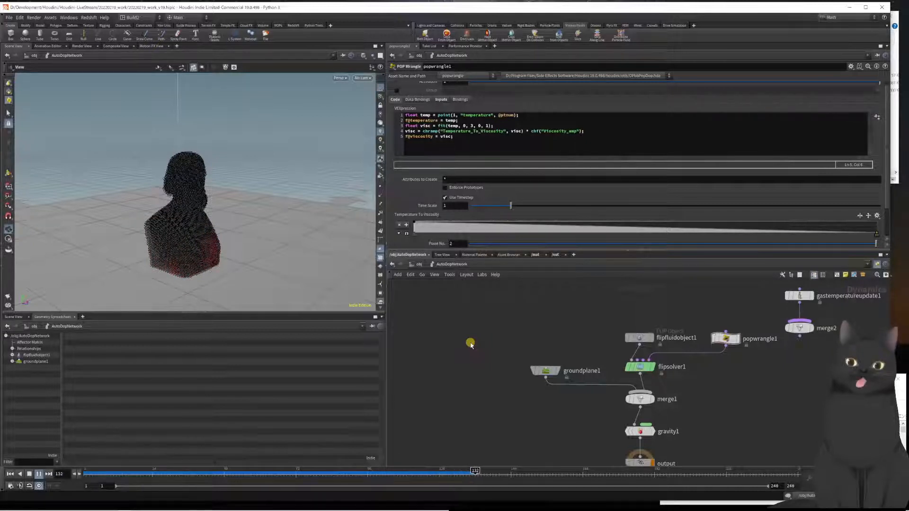
key(ctrl+Left)
key(ctrl+Left)
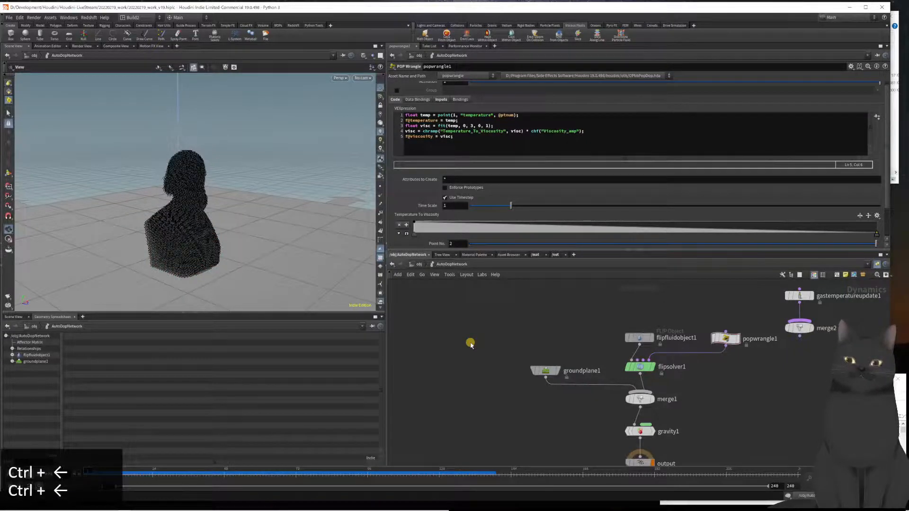
key(Up)
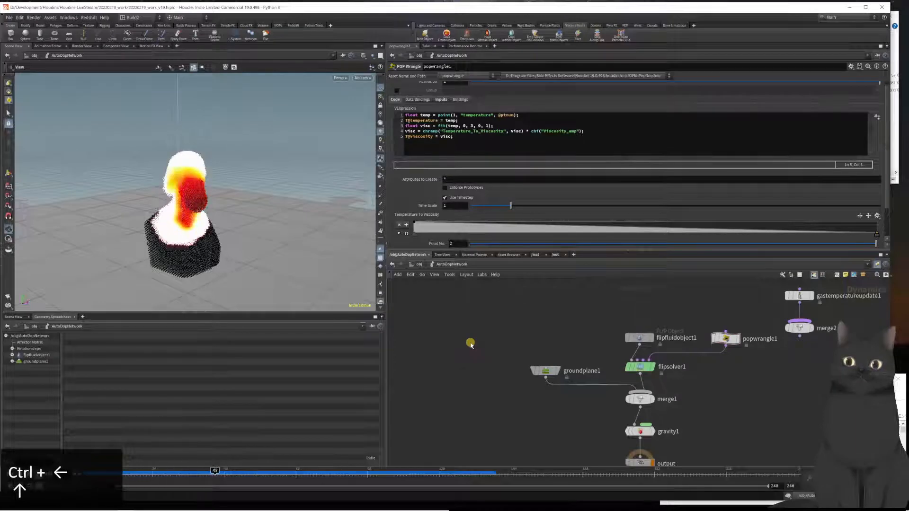
key(ctrl+Left)
key(ctrl+Left)
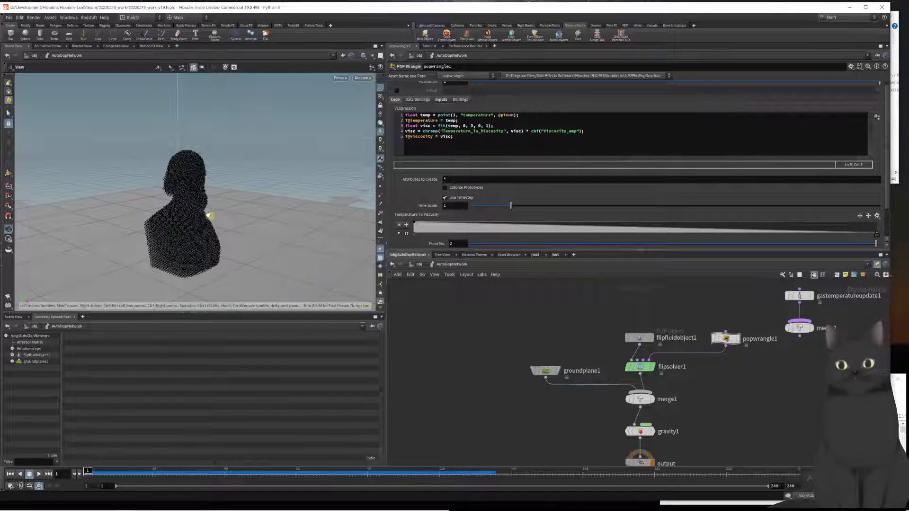
Review popwrangle1's Temperature To Viscosity ramp, Viscosity Amp setting and VEXpression.
drag(211, 198, 229, 229)
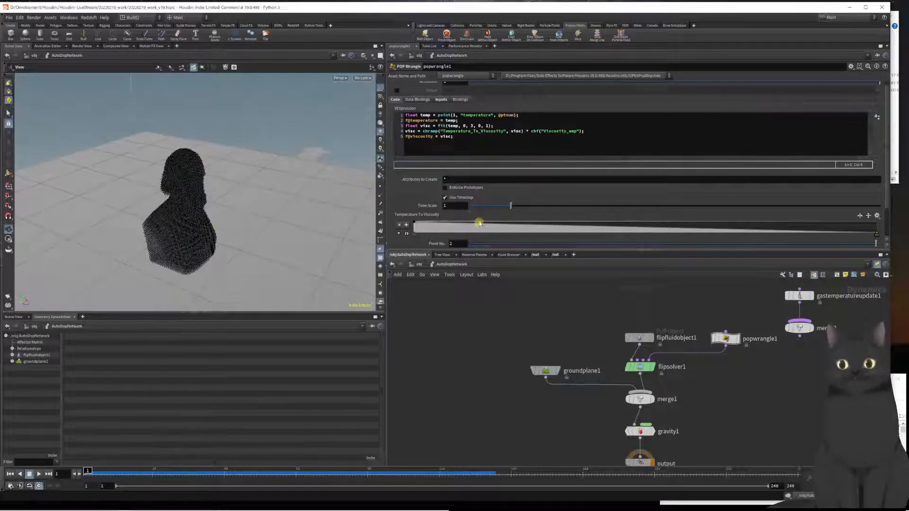
scroll(426, 228, down, 2)
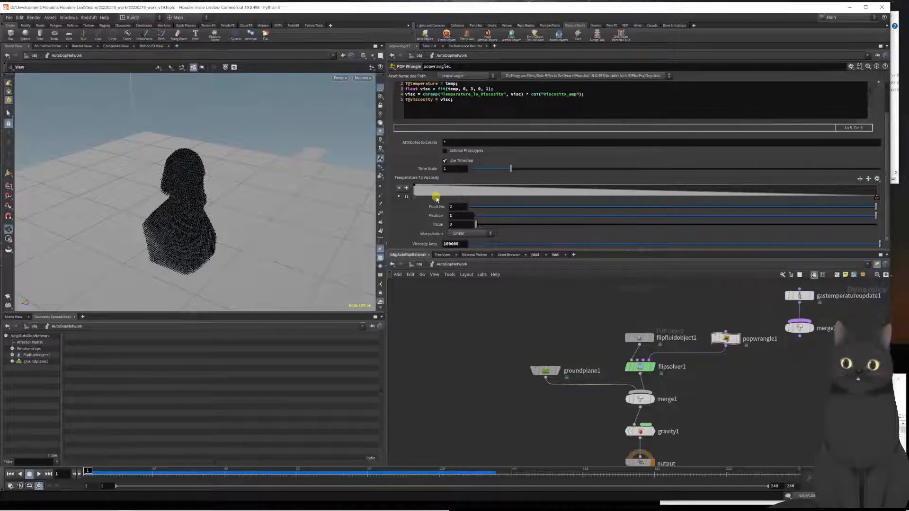
scroll(436, 199, up, 2)
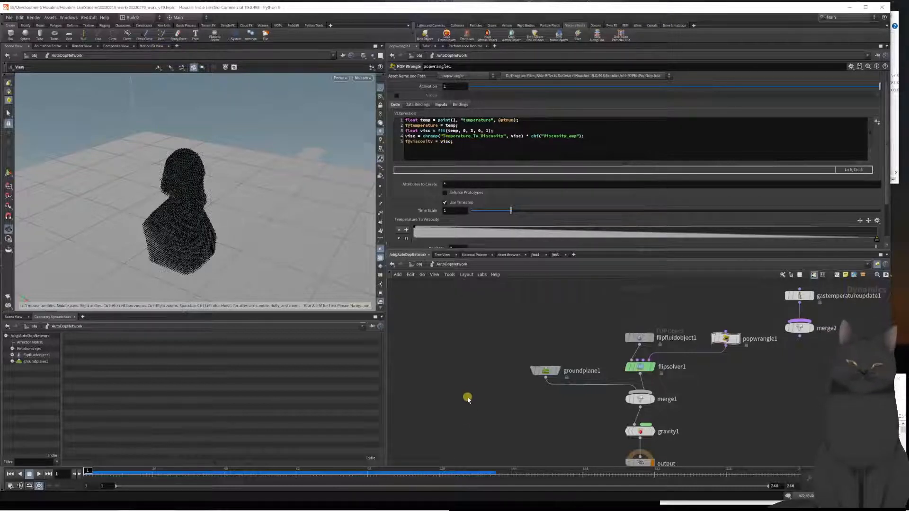
Enter geo1 and inspect the settings of pyrosourcespread1, attribcreate1, color1 and switch1 in the temperature network.
key(u)
double_click(562, 363)
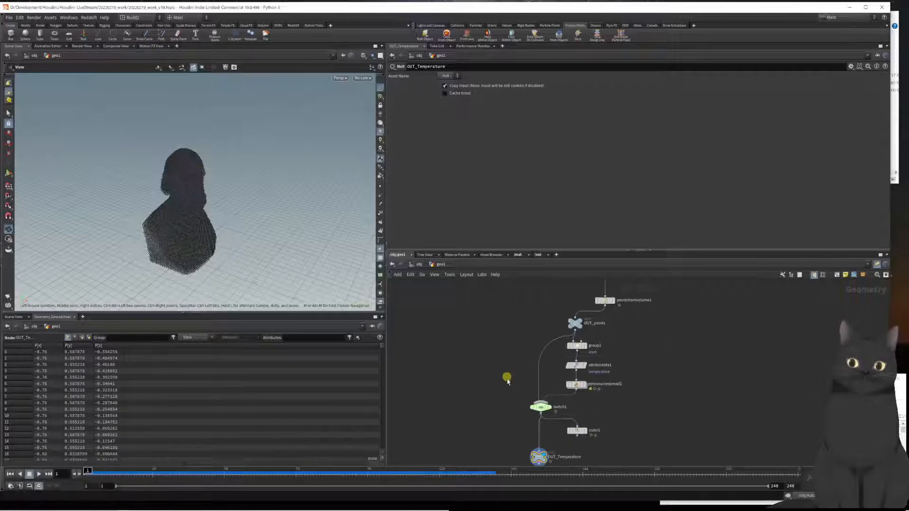
scroll(637, 376, up, 3)
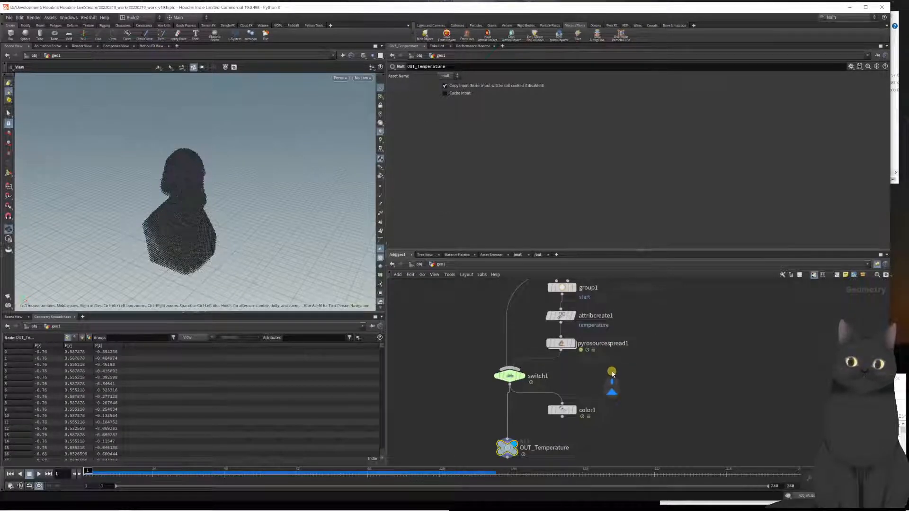
click(568, 344)
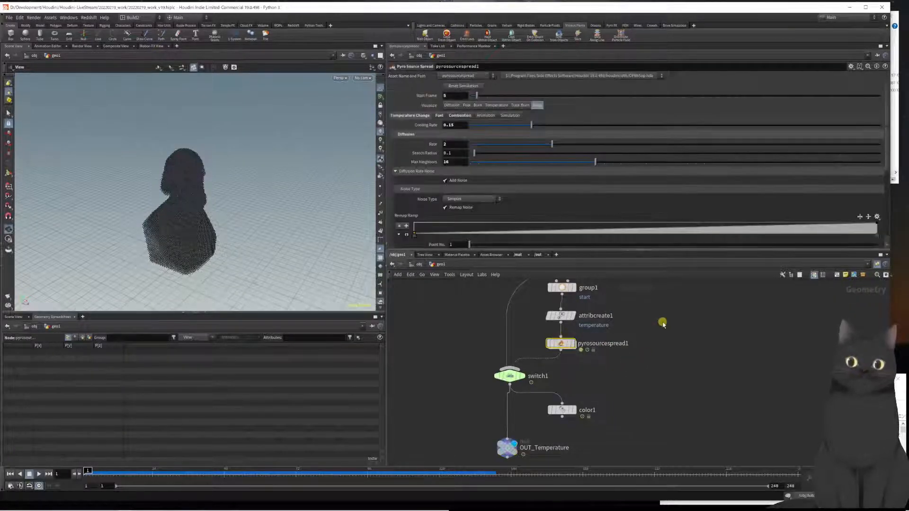
drag(649, 320, 528, 314)
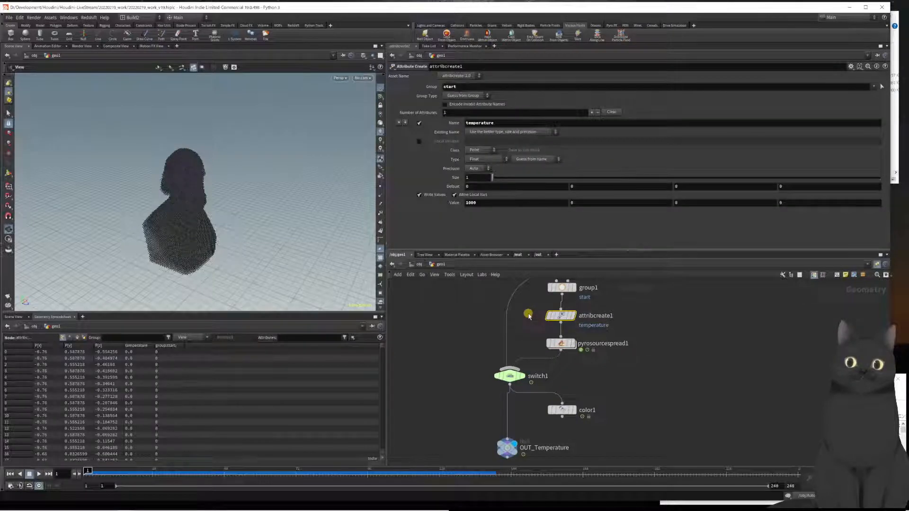
drag(682, 367, 549, 332)
drag(631, 436, 540, 399)
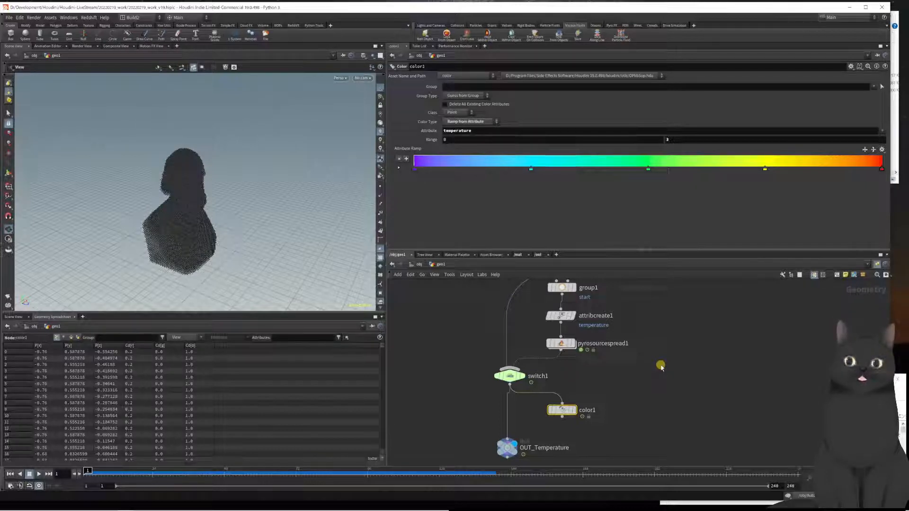
drag(658, 385, 553, 341)
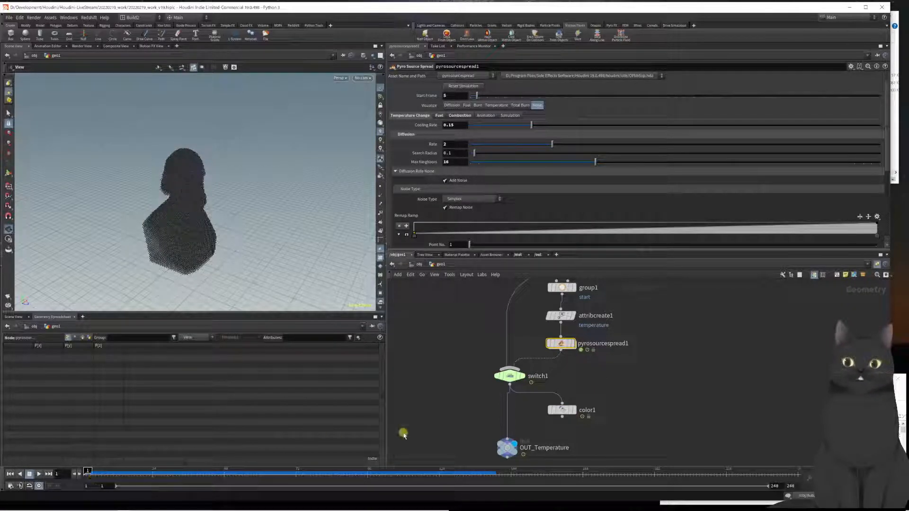
drag(450, 406, 529, 373)
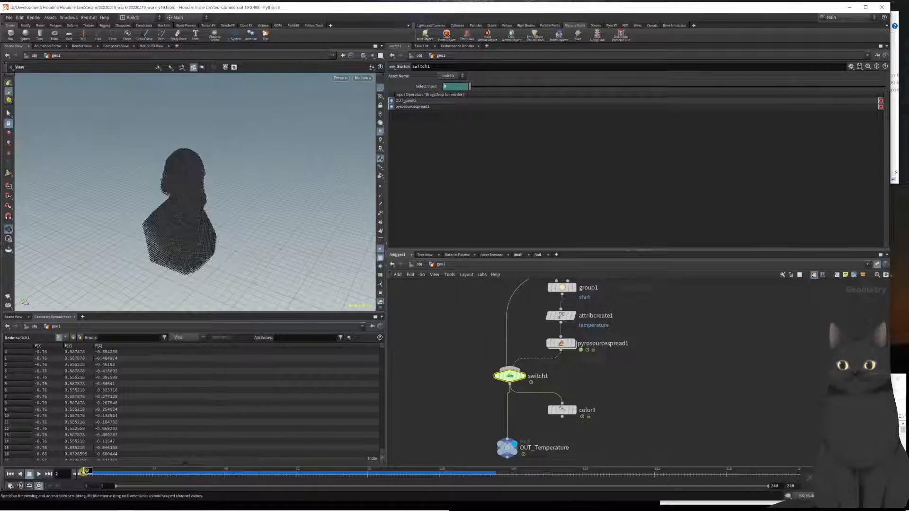
Advance to frame 5, display color1's temperature colours on the bust, and return to the first frame.
mouse_move(84, 471)
mouse_down()
mouse_move(124, 471)
mouse_move(71, 471)
mouse_move(95, 471)
mouse_up()
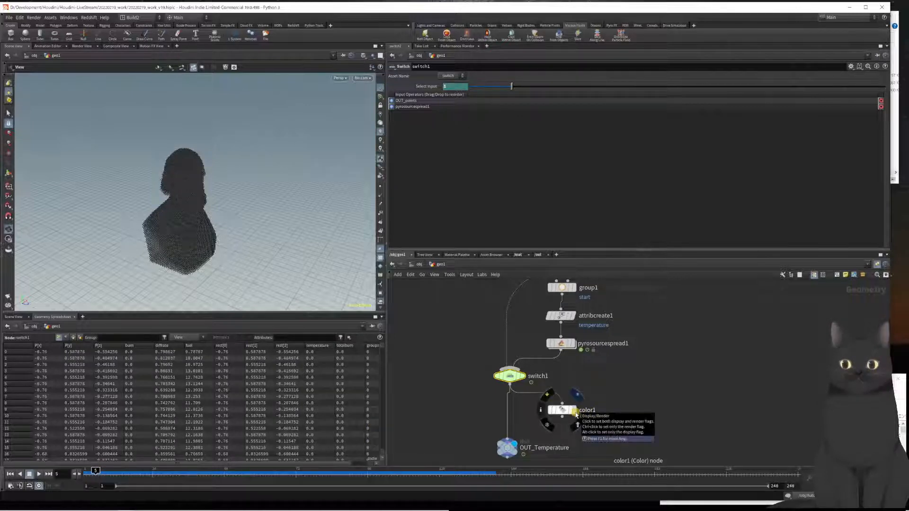
click(576, 413)
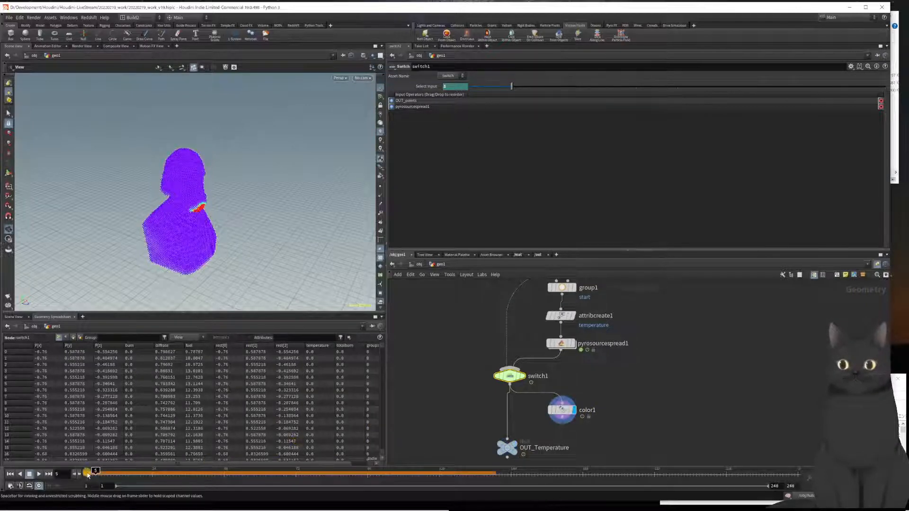
drag(87, 471, 73, 473)
key(ctrl+Left)
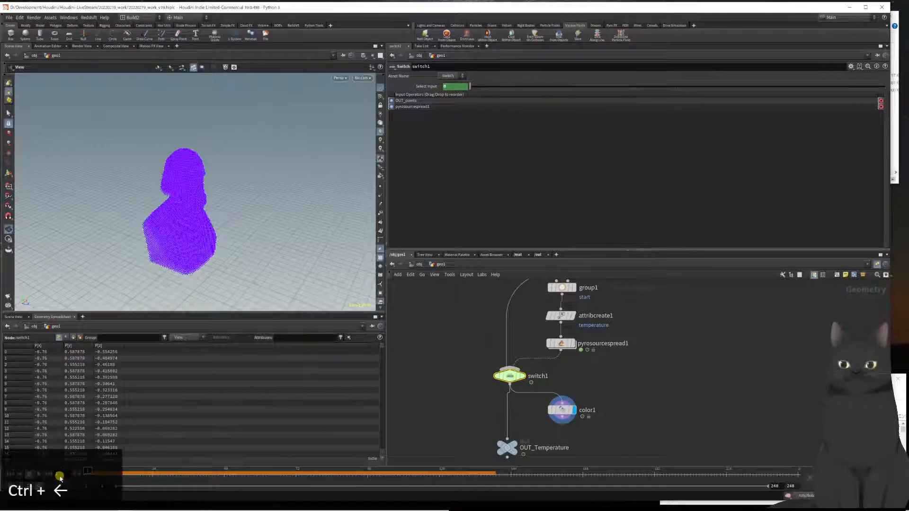
Run the coloured heat spread from the first frame to about frame 70 and go back to the first frame.
key(ctrl+Right)
key(Up)
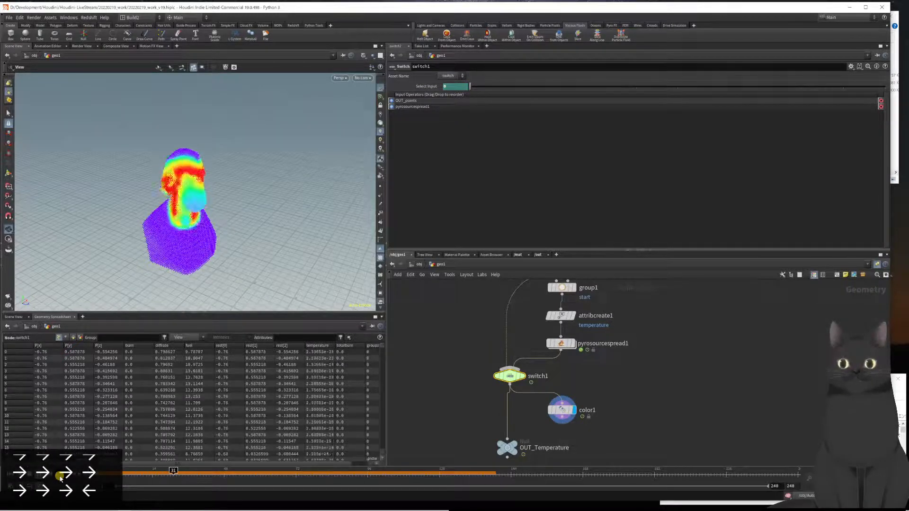
key(Left)
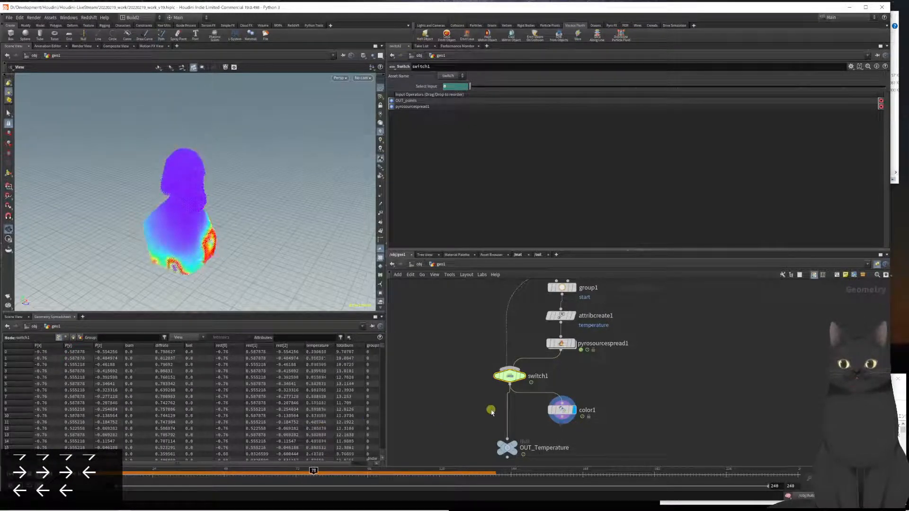
key(ctrl+Left)
Step back and forth through the first few frames to examine when switch1 changes input and where the heat starts on the bust.
key(Right)
key(Right)
key(Right)
key(Right)
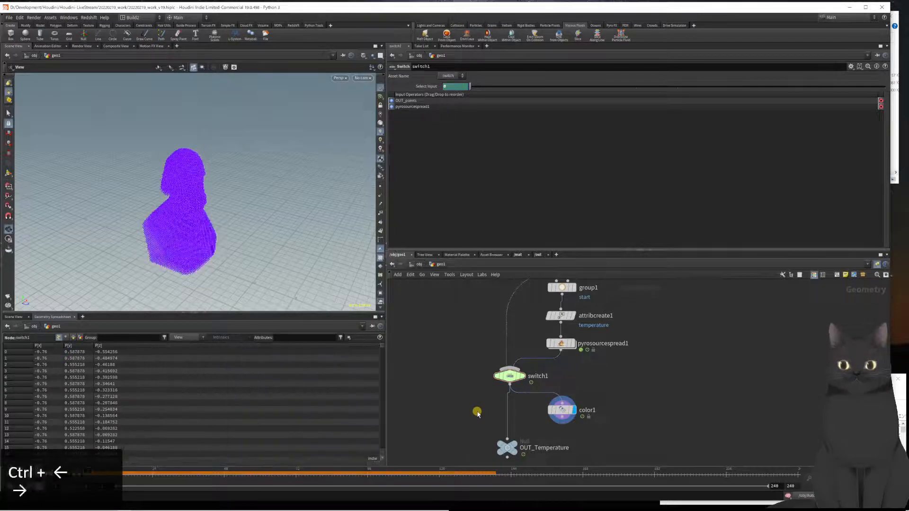
key(Right)
key(Left)
key(Left)
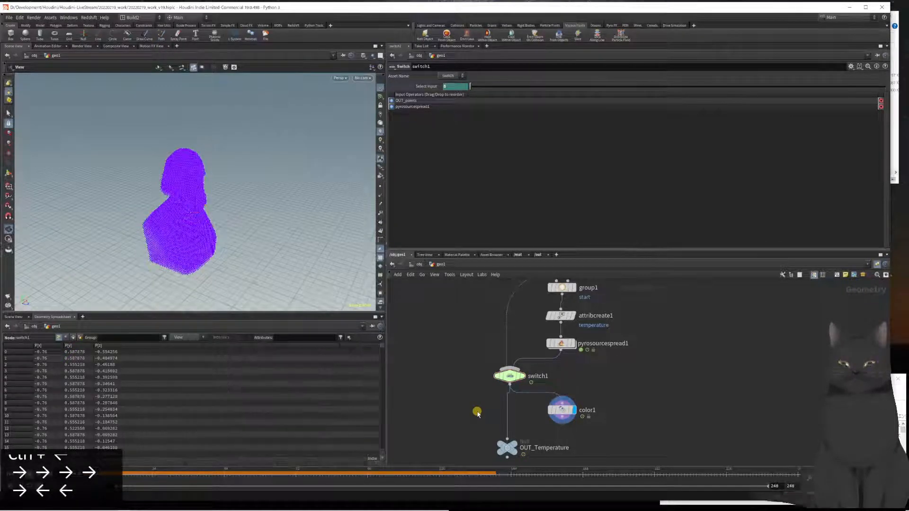
key(Right)
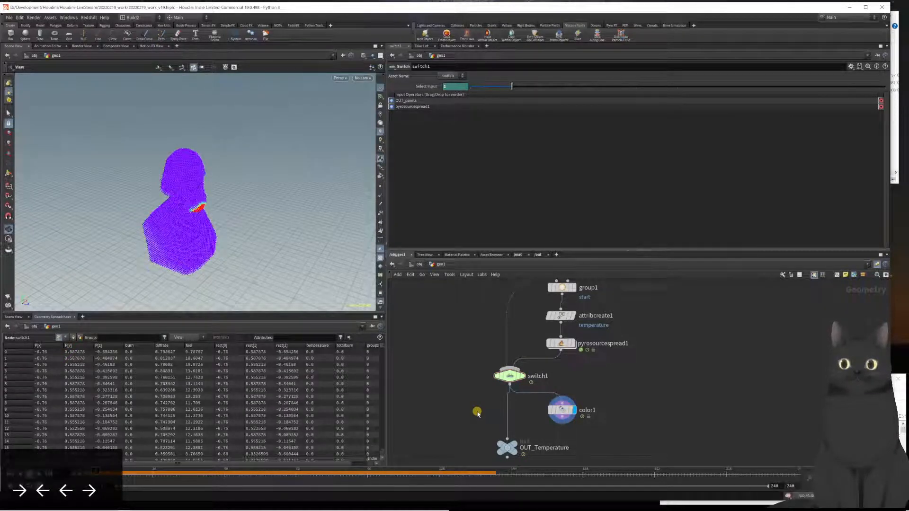
key(Right)
key(Right)
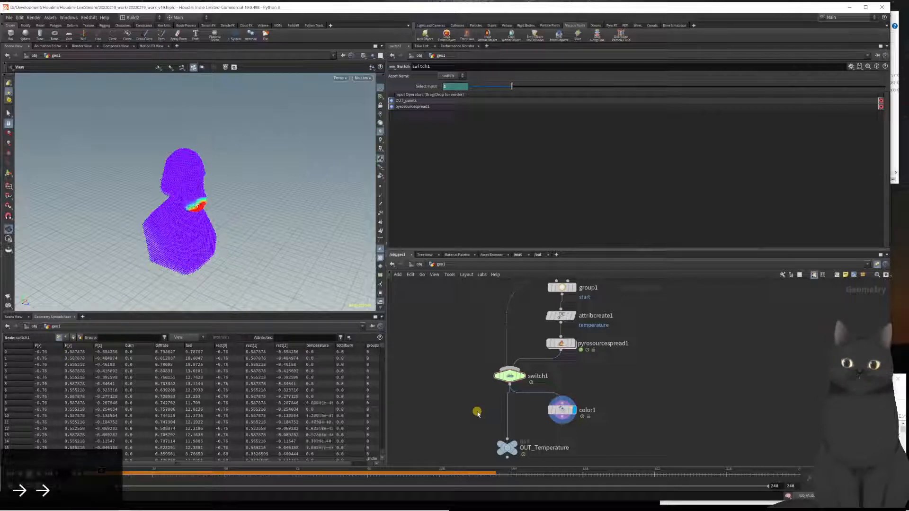
key(Right)
key(Right)
key(Right)
key(Left)
key(Left)
key(Left)
key(Left)
key(Left)
key(Left)
key(Left)
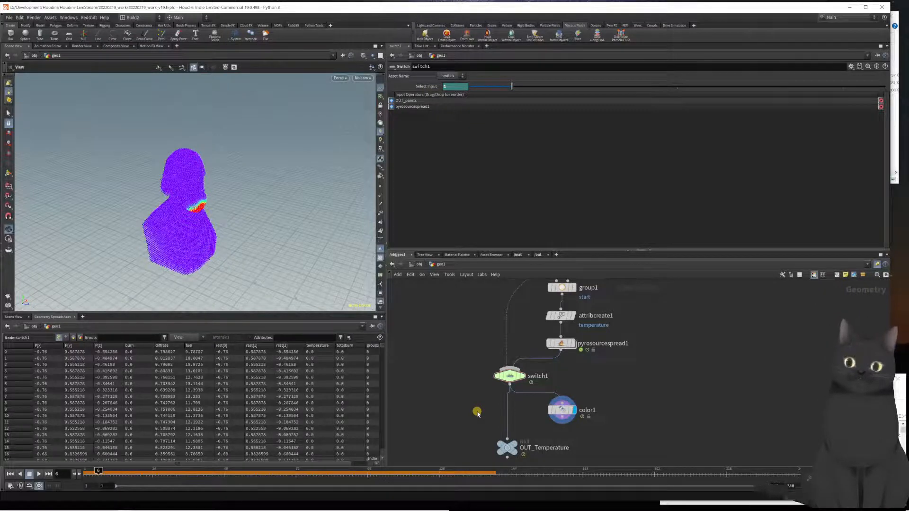
Step forward to frame 37 and back to frame 32 to examine how the heat spreads over the head and cools behind the front.
key(Right)
key(Right)
key(Right)
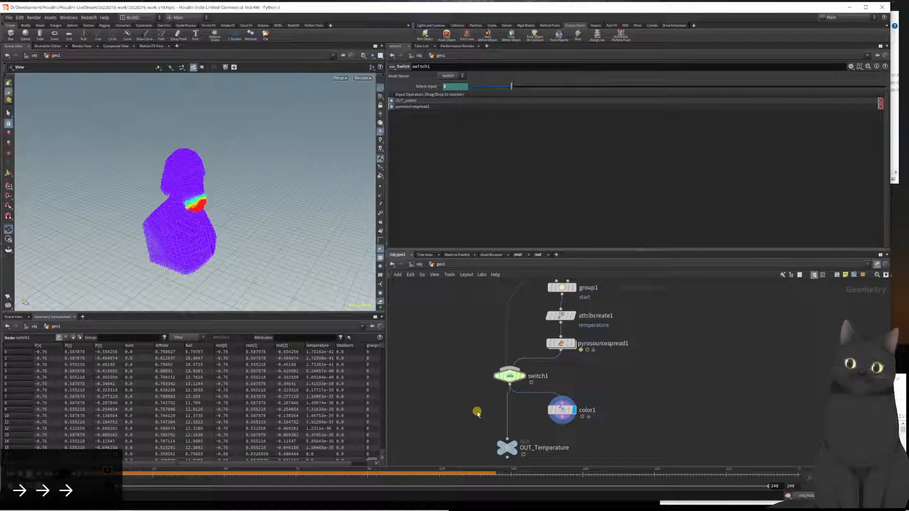
key(Left)
key(Left)
key(Right)
key(Right)
key(Right)
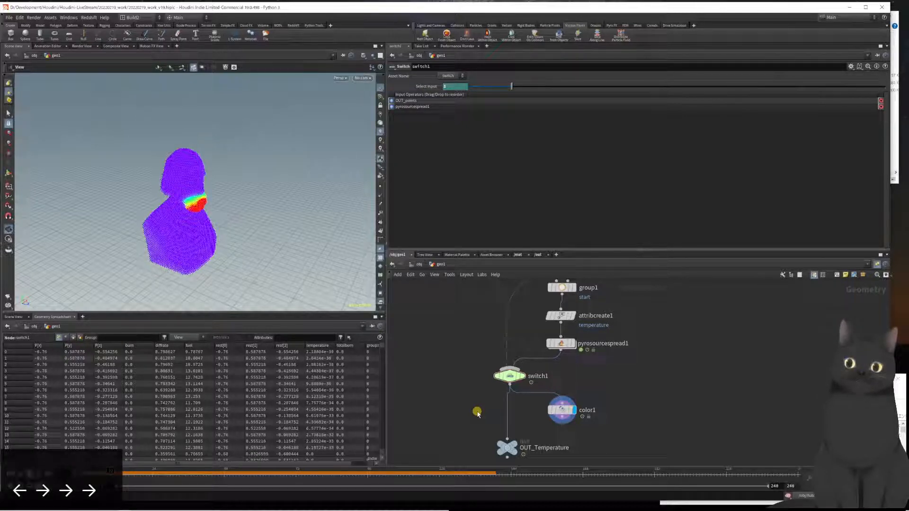
key(Right)
key(Right)
key(Right)
key(Right)
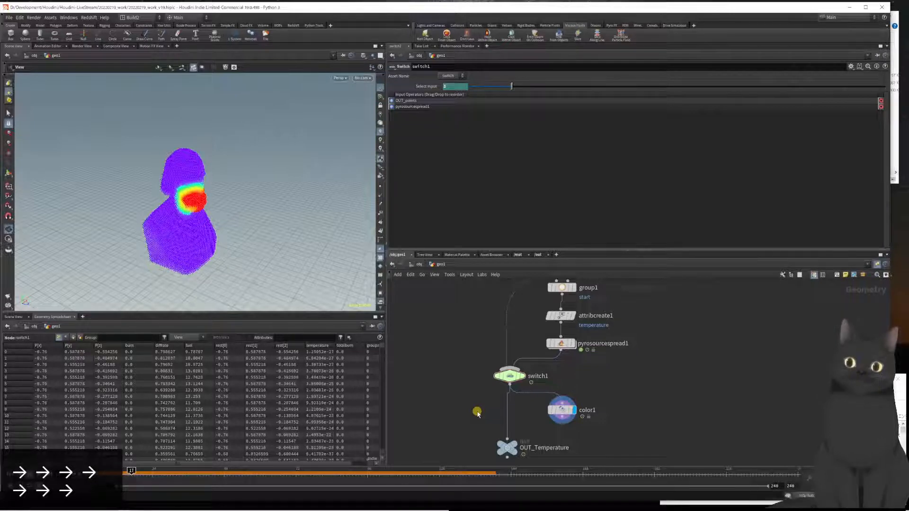
key(Right)
key(Right)
key(Right)
key(Right)
key(Right)
key(Right)
key(Right)
key(Right)
key(Right)
key(Right)
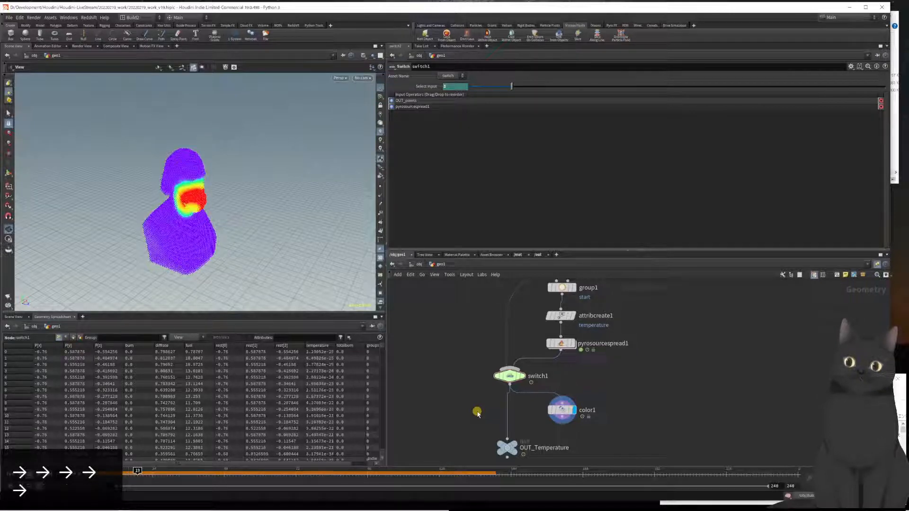
key(Right)
key(Right)
key(Right)
key(Right)
key(Right)
key(Right)
key(Right)
key(Right)
key(Right)
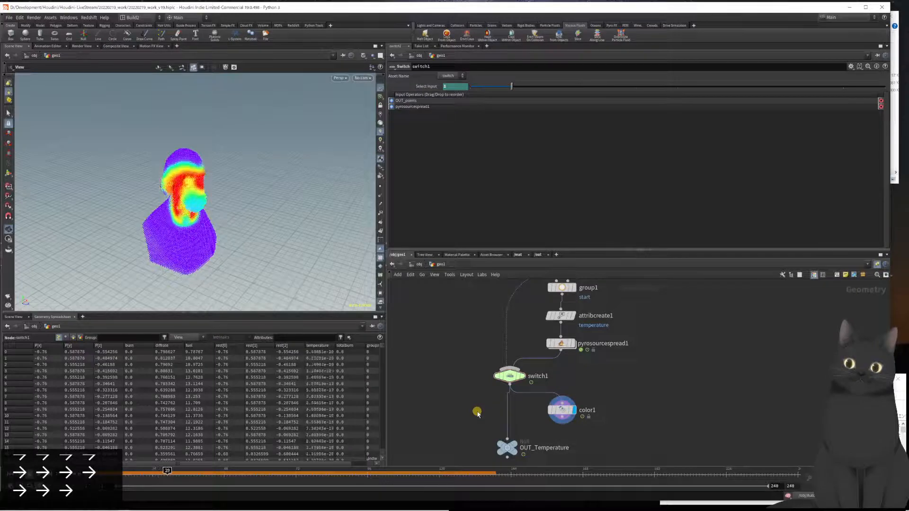
key(Right)
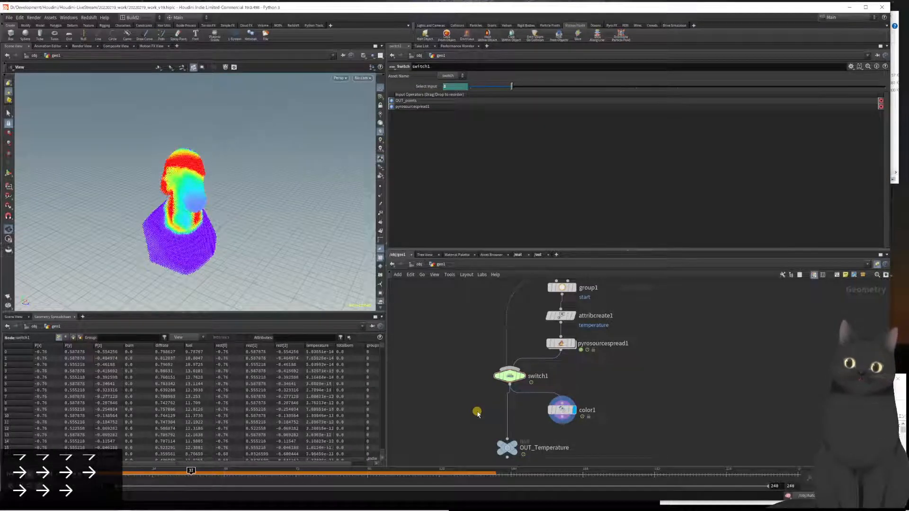
key(Left)
key(Left)
key(Left)
key(Left)
key(Left)
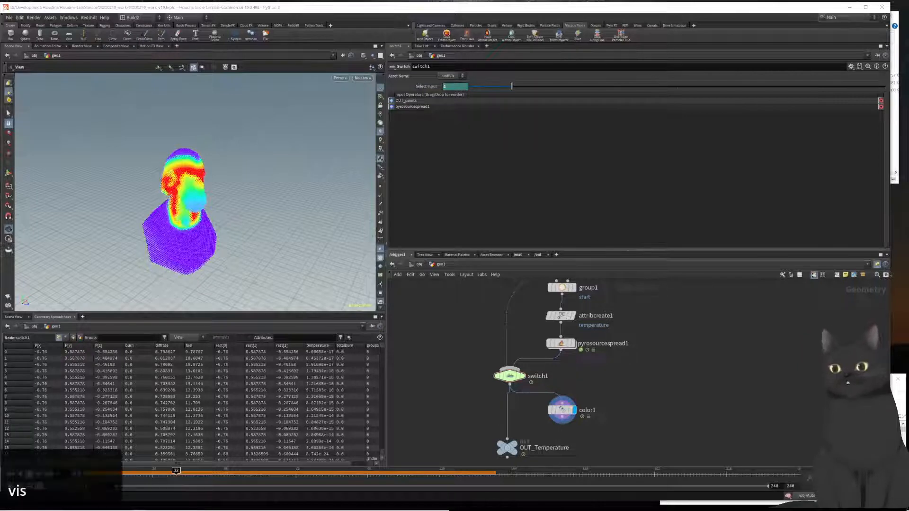
key(alt+grave)
text(vis)
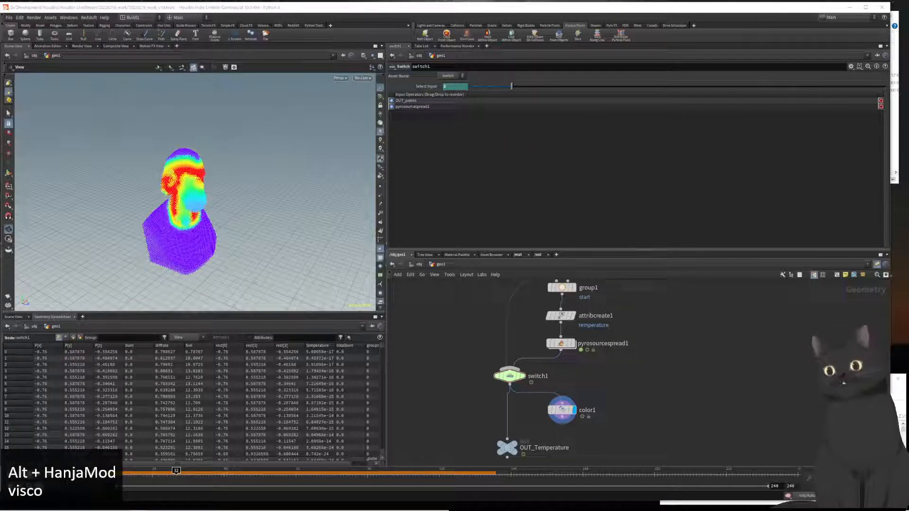
key(Down)
key(Down)
key(Up)
key(Return)
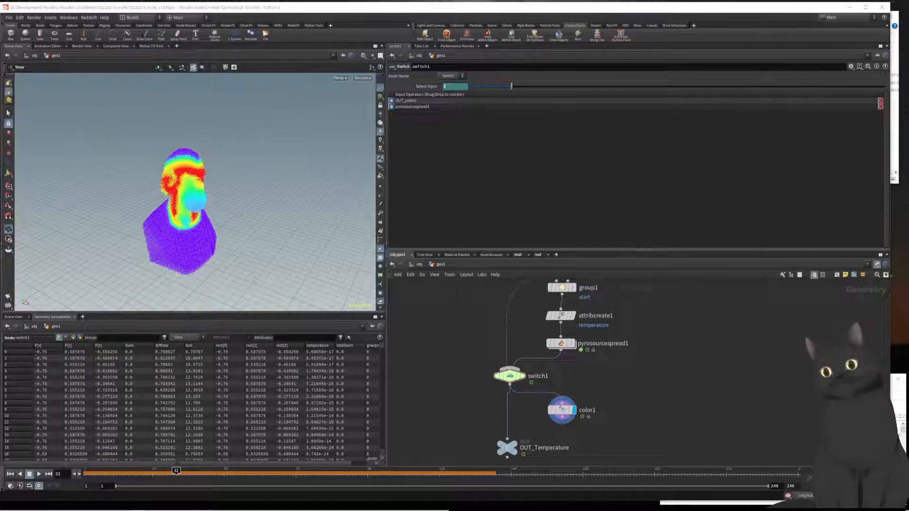
text(houdini)
key(Return)
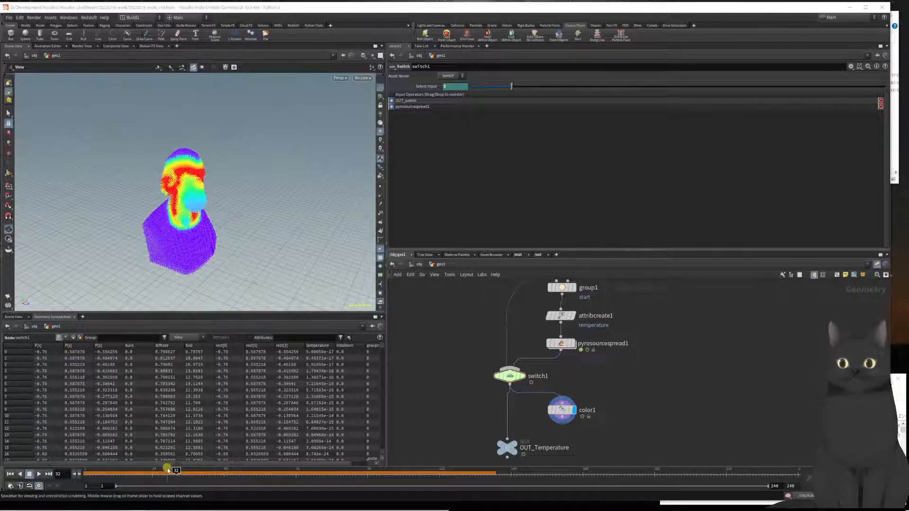
Return the timeline to frame 1.
drag(176, 471, 87, 475)
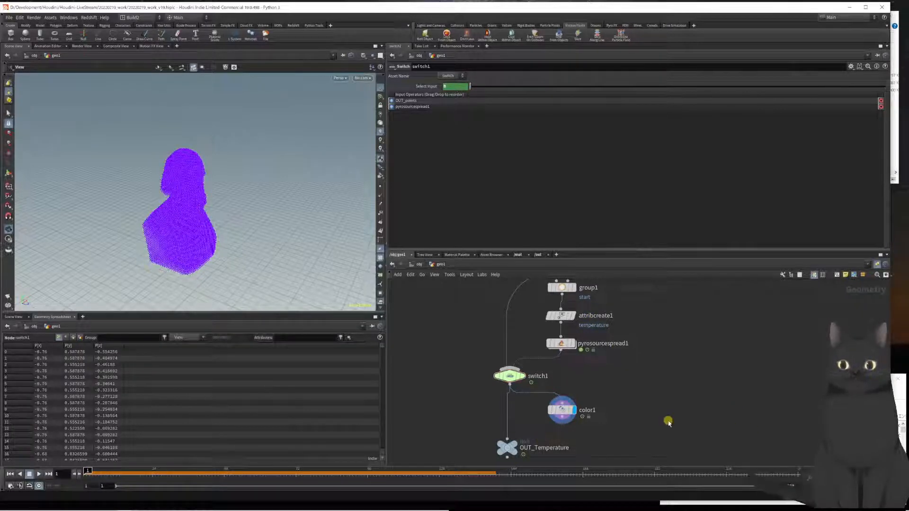
Go into AutoDopNetwork and expand the Temperature To Viscosity ramp of popwrangle1 into its large graph view.
key(u)
double_click(596, 381)
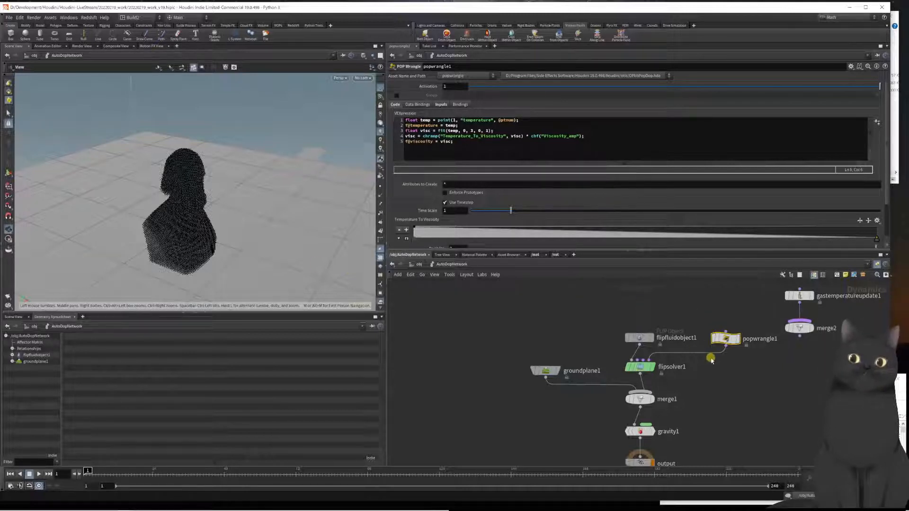
scroll(594, 207, down, 2)
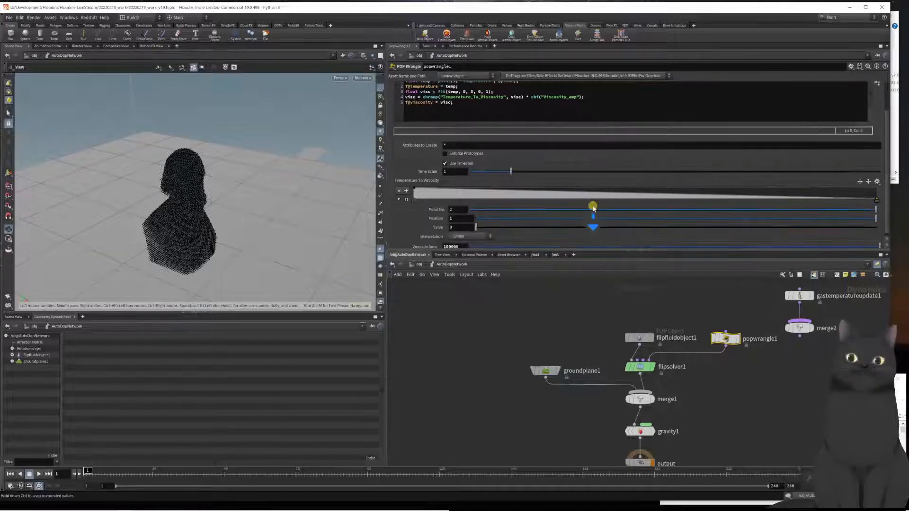
click(398, 199)
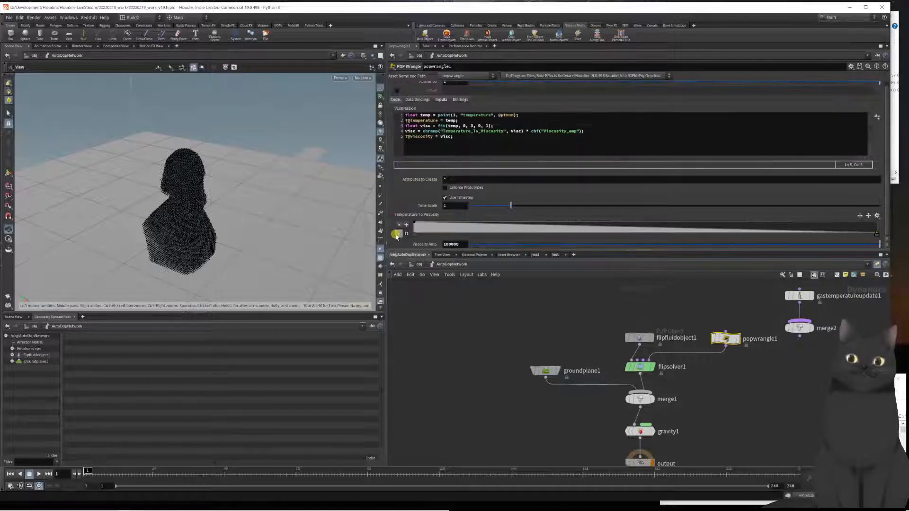
click(399, 235)
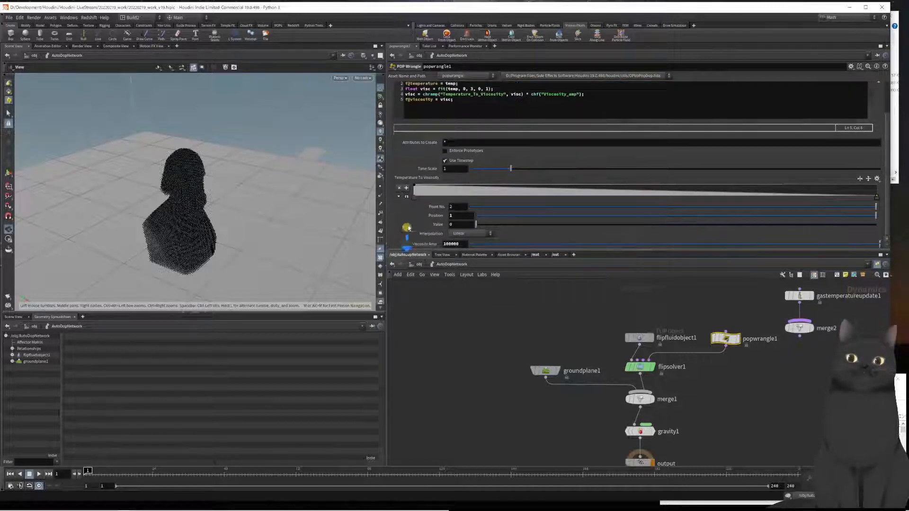
click(406, 198)
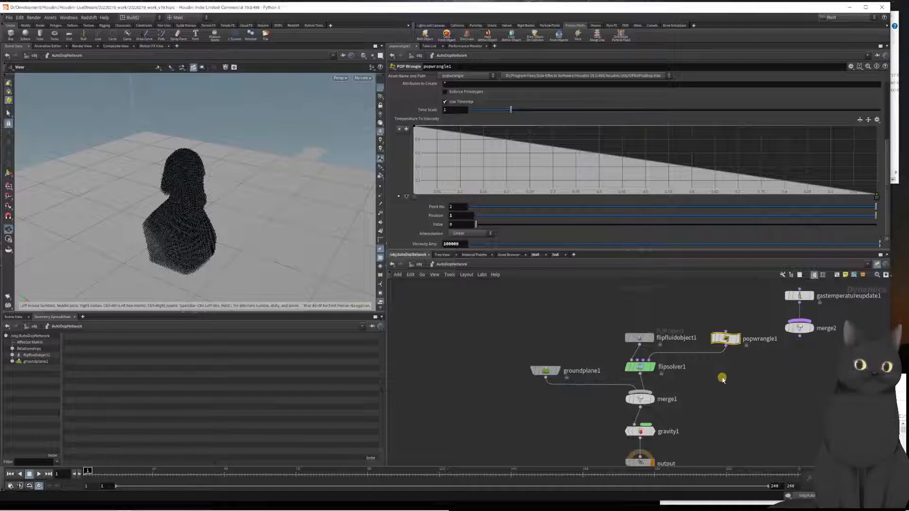
Set the interpolation of both the start and end points of the Temperature To Viscosity ramp to B-Spline.
click(414, 196)
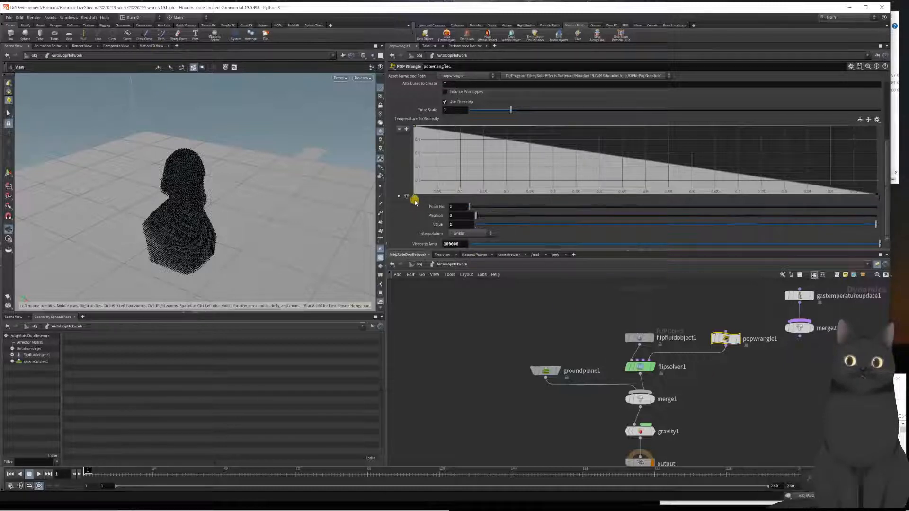
click(465, 236)
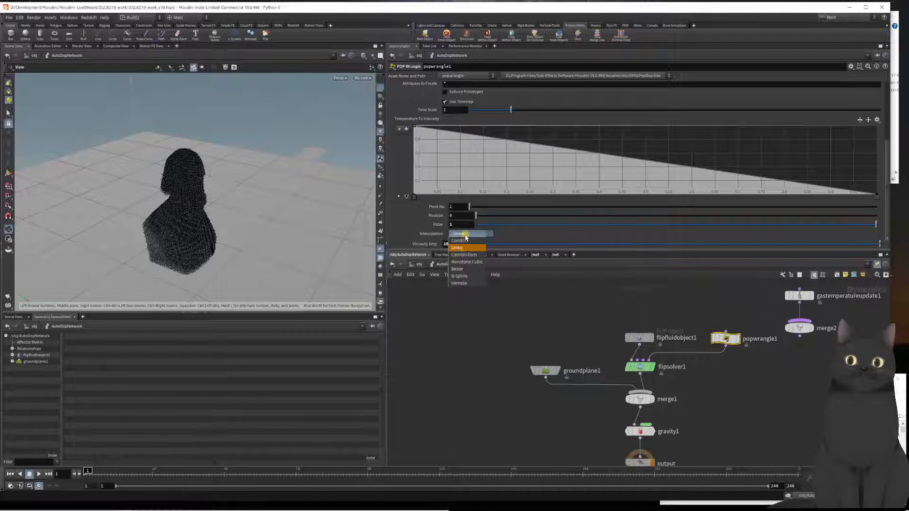
click(466, 279)
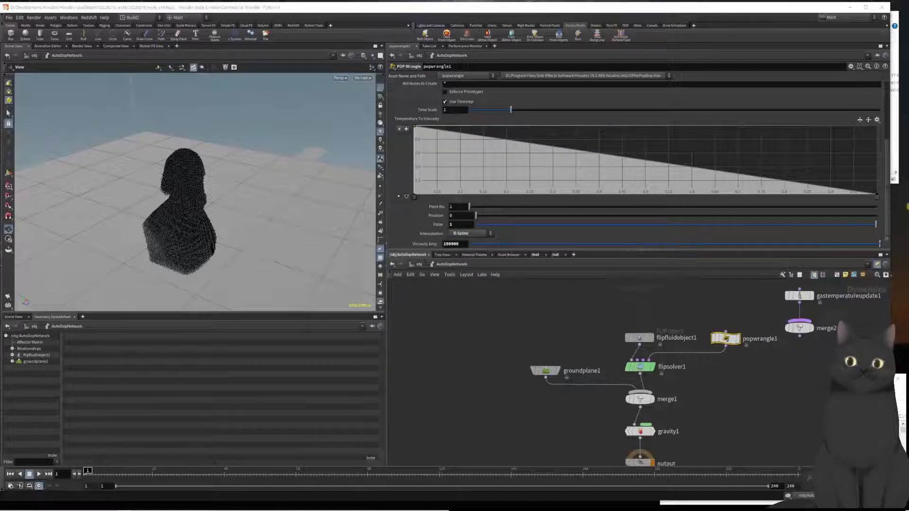
click(877, 199)
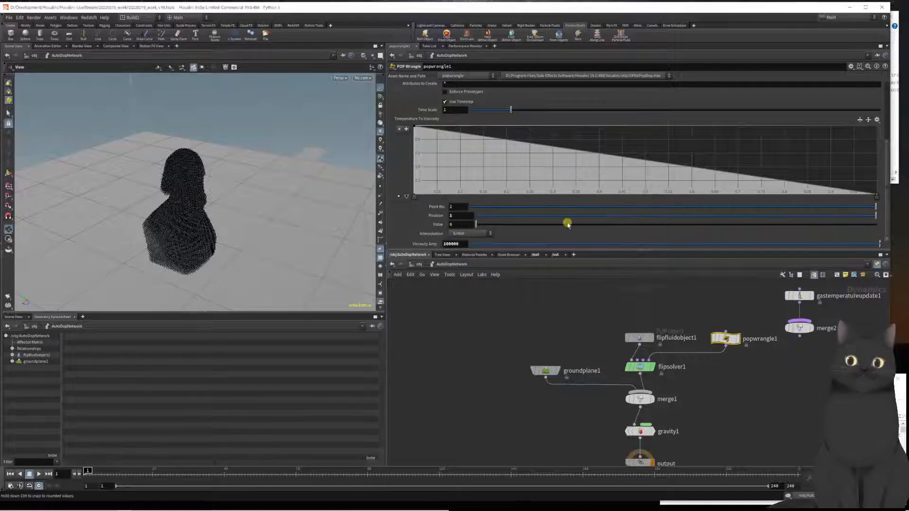
click(467, 234)
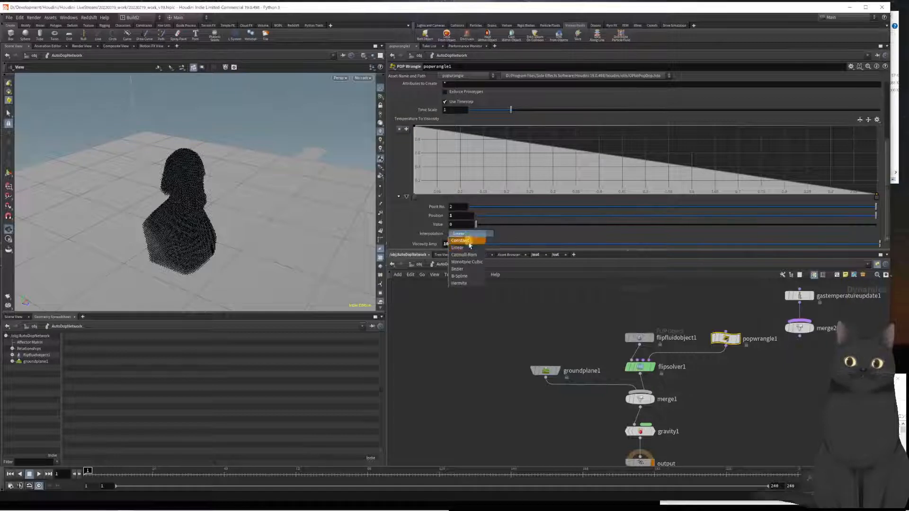
click(460, 276)
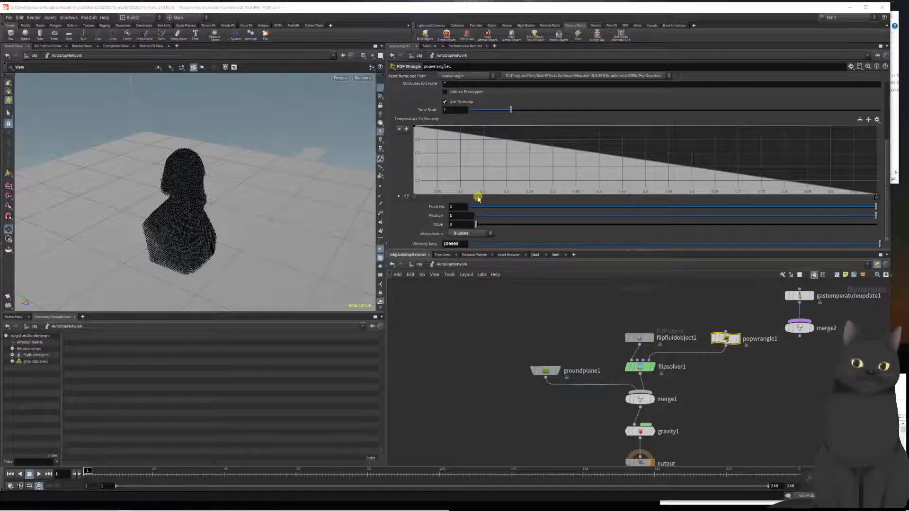
Add a ramp point near the start of Temperature To Viscosity with value 0 and set its position to 0.038.
click(436, 193)
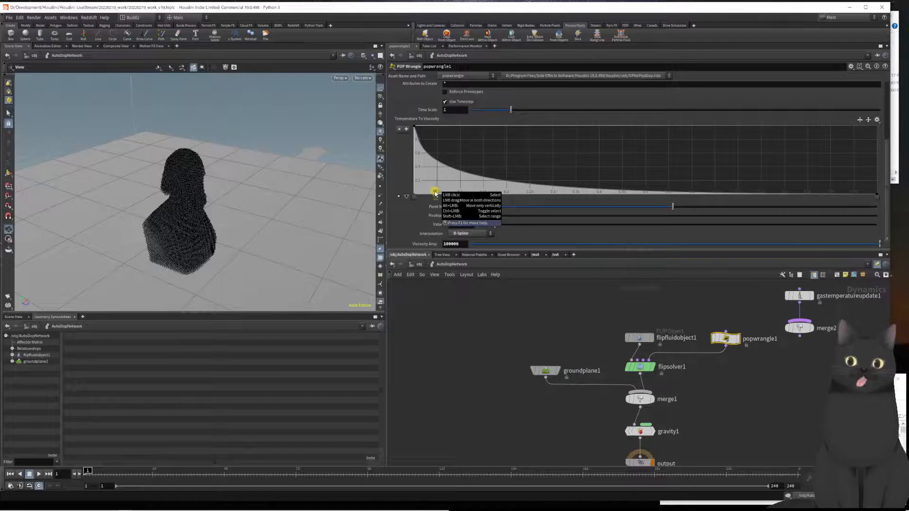
mouse_move(436, 193)
mouse_down()
mouse_move(410, 202)
mouse_move(443, 205)
mouse_move(429, 209)
mouse_up()
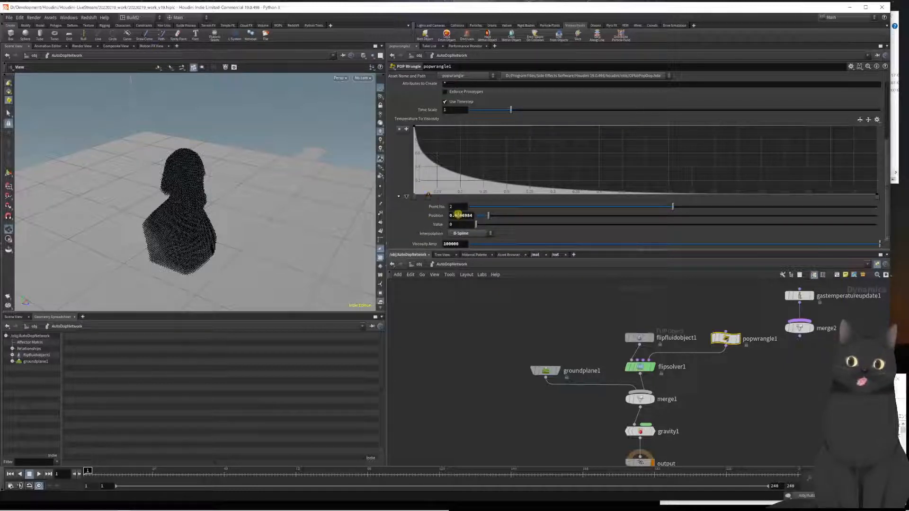
drag(460, 216, 496, 223)
text(8)
key(Return)
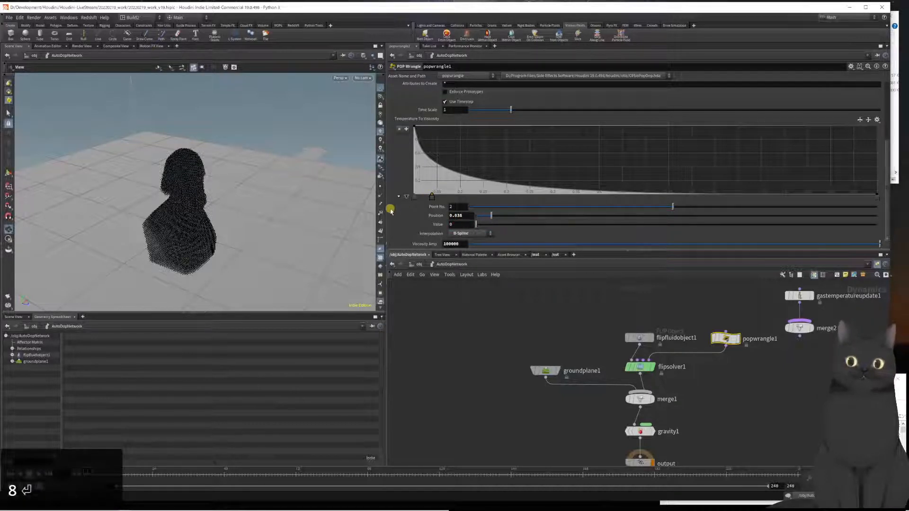
Widen the 3D viewport slightly and set the position of the middle ramp point to 0.02.
drag(385, 208, 413, 214)
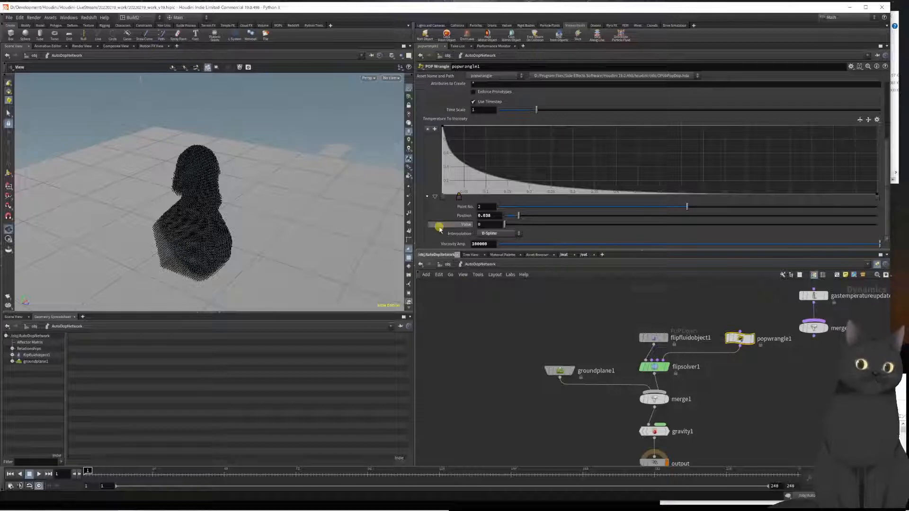
click(501, 216)
key(BackSpace)
key(BackSpace)
text(2)
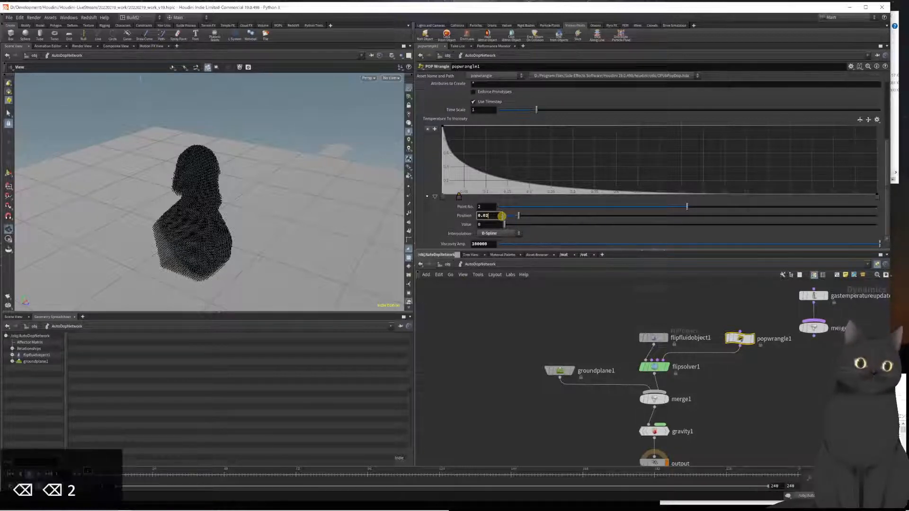
key(Return)
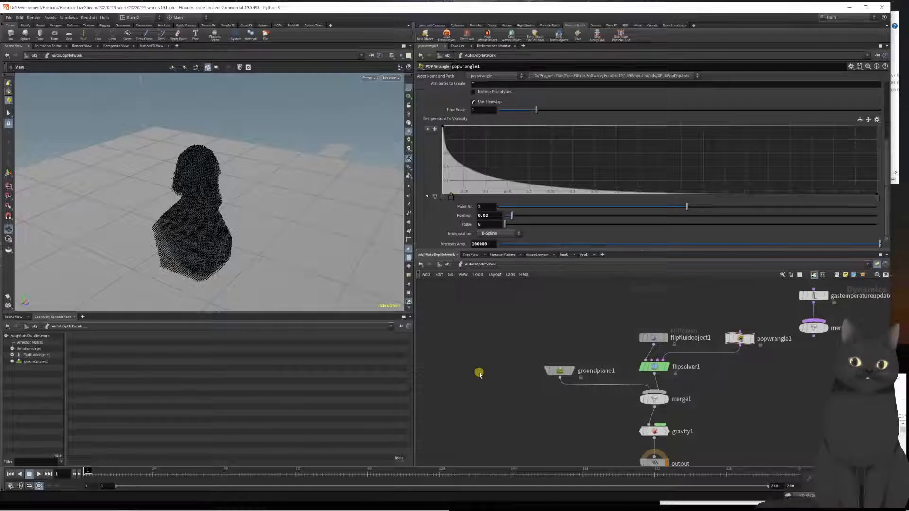
Copy the Point Separation parameter of the pointsfromvolume1 node inside geo1.
key(u)
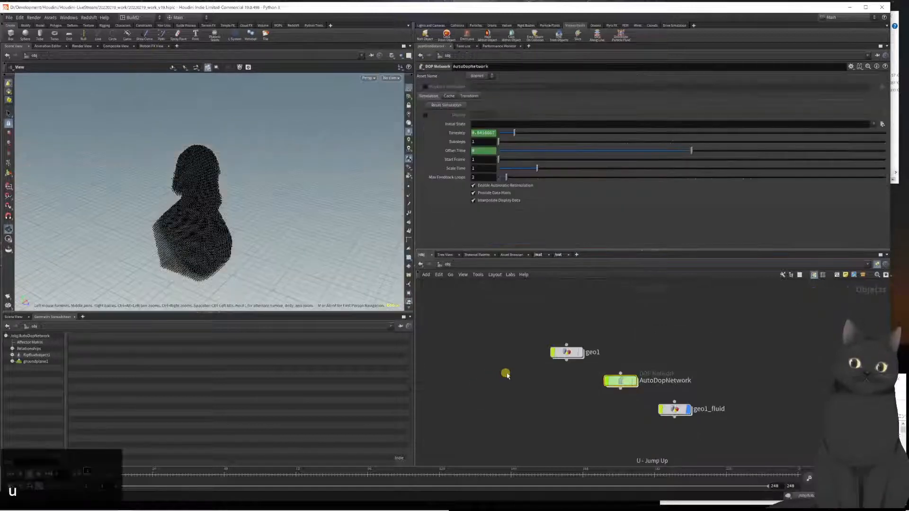
double_click(567, 352)
middle_drag(527, 327, 483, 400)
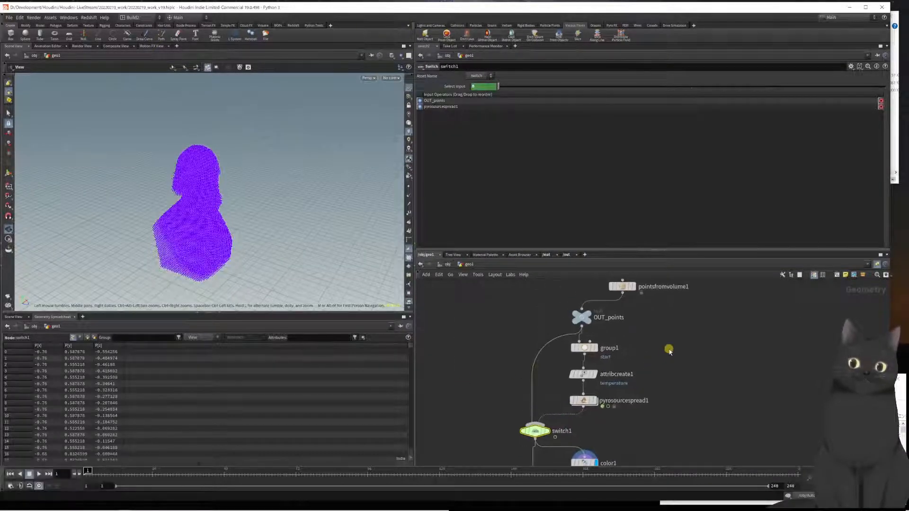
middle_drag(667, 349, 678, 397)
drag(701, 371, 593, 355)
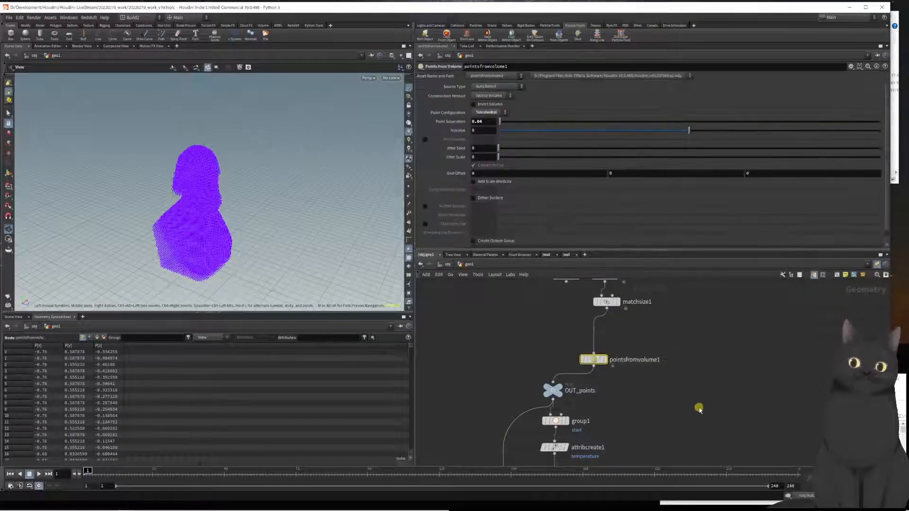
right_click(493, 123)
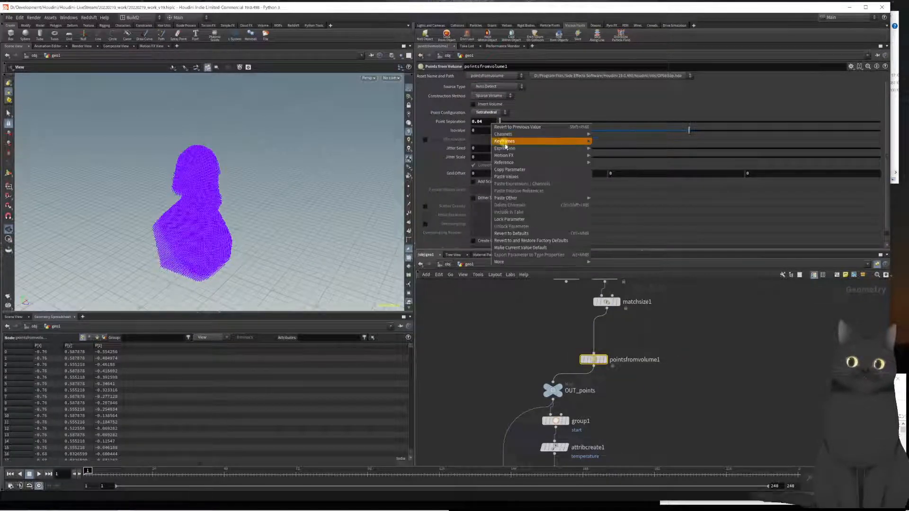
click(512, 171)
Link the Particle Separation of flipfluidobject1 in AutoDopNetwork to the copied parameter as a relative reference.
key(u)
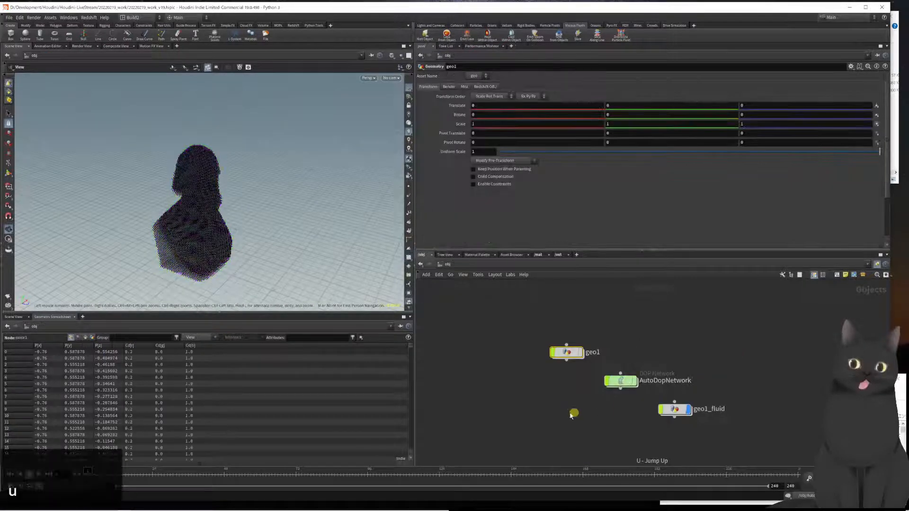
double_click(618, 382)
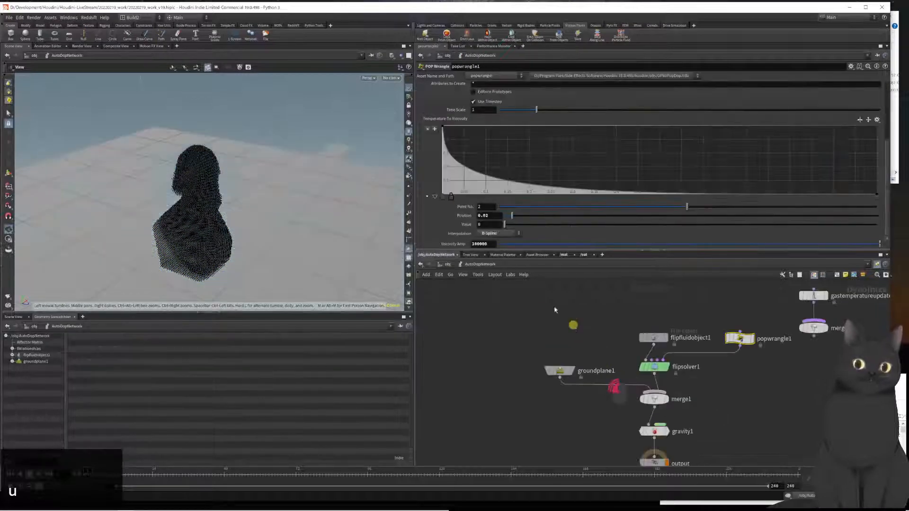
drag(553, 311, 670, 336)
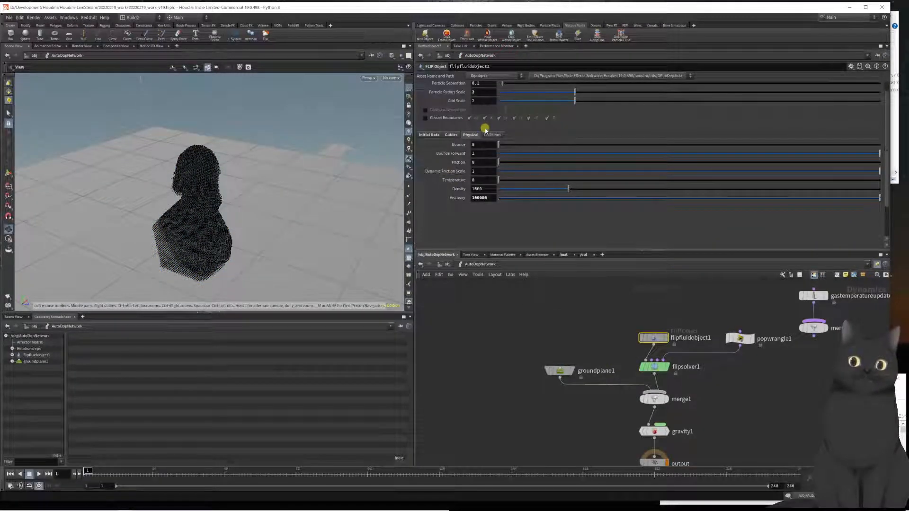
right_click(484, 85)
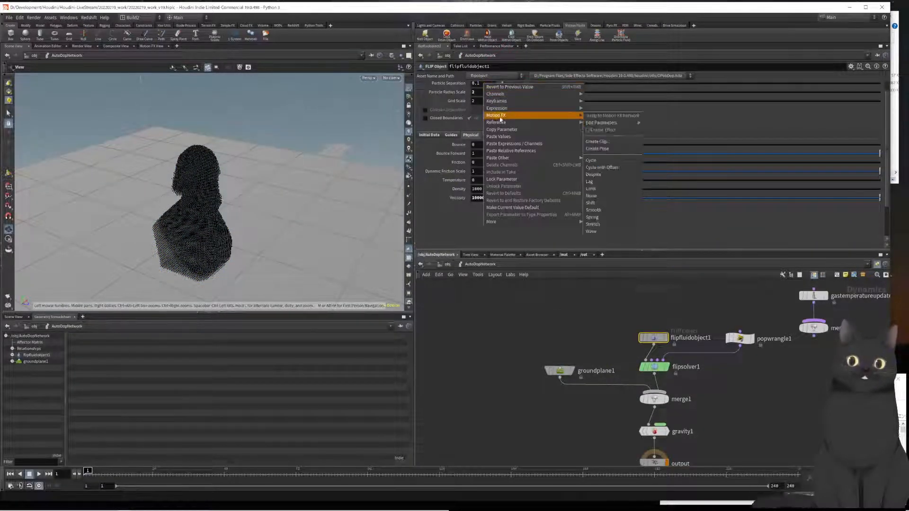
click(506, 151)
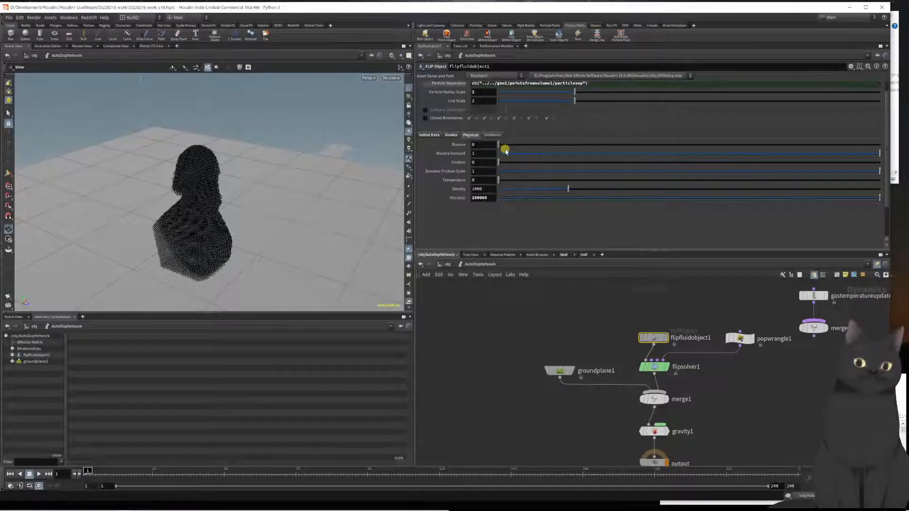
click(447, 85)
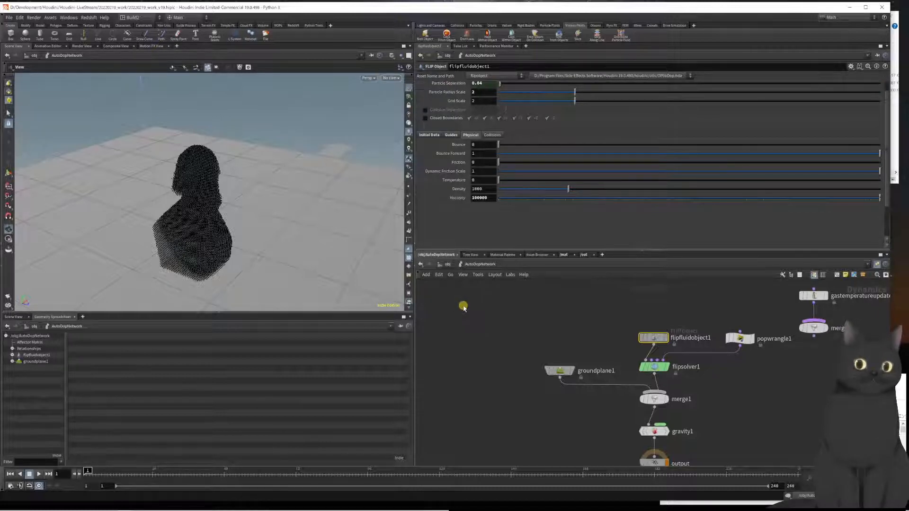
Play the melting simulation to about frame 65 and return to the first frame.
key(Up)
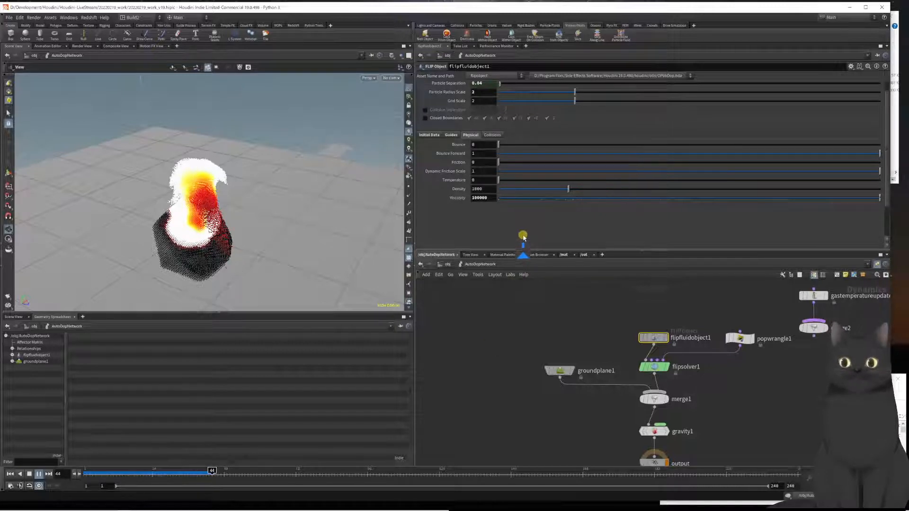
click(489, 330)
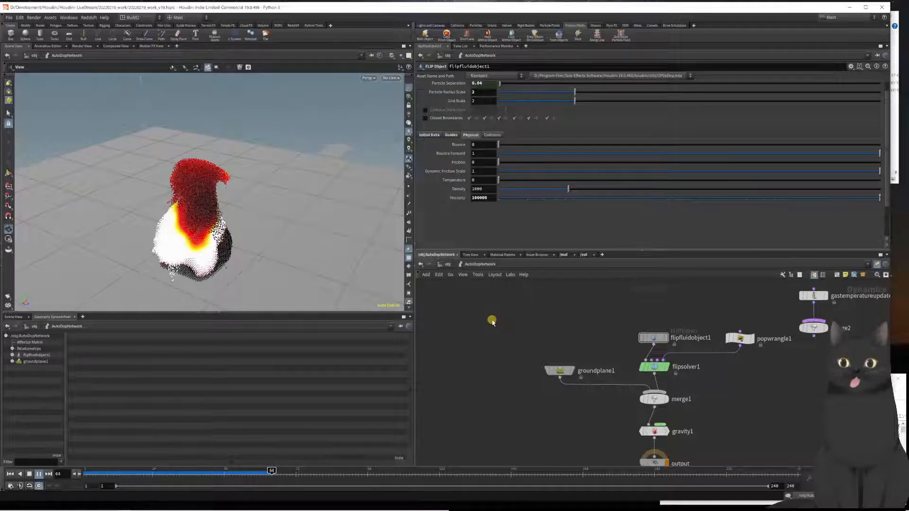
key(ctrl+Left)
key(ctrl+Left)
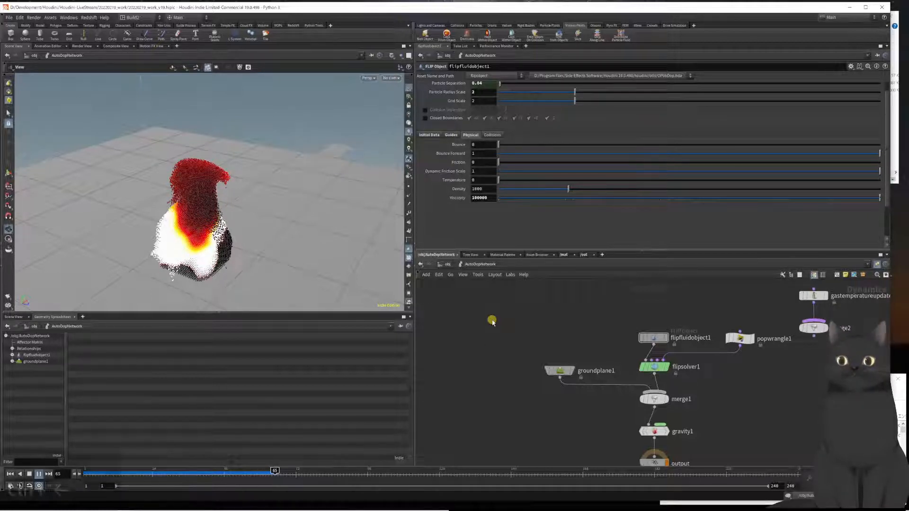
Examine the Guides, Physical, Collisions and Initial Data settings of flipfluidobject1.
click(650, 338)
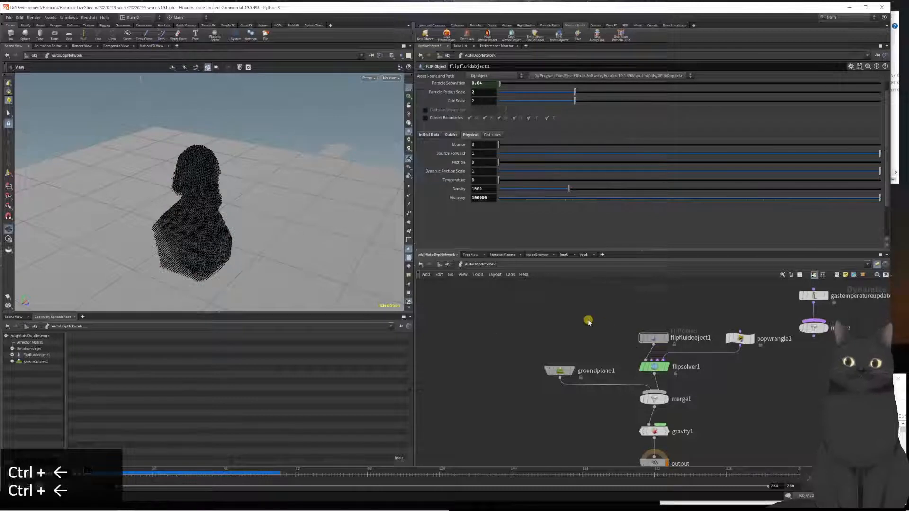
click(451, 135)
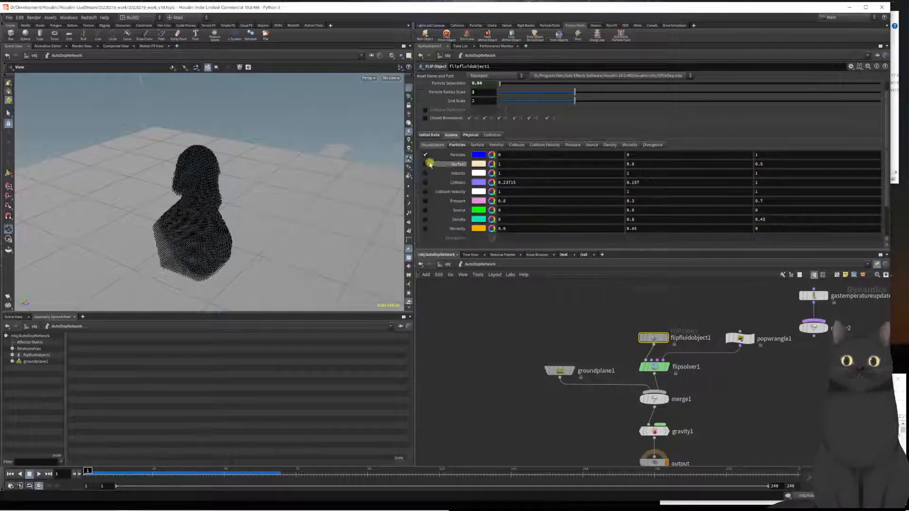
click(471, 135)
click(491, 135)
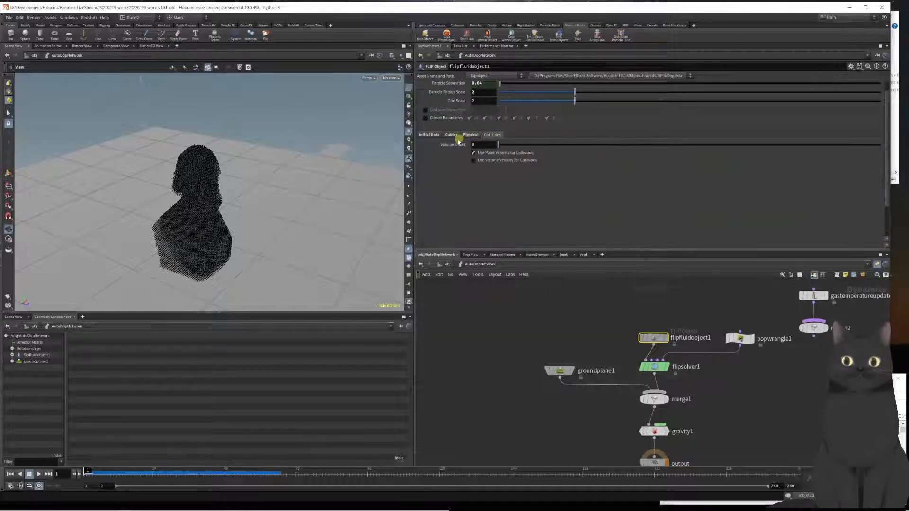
click(425, 136)
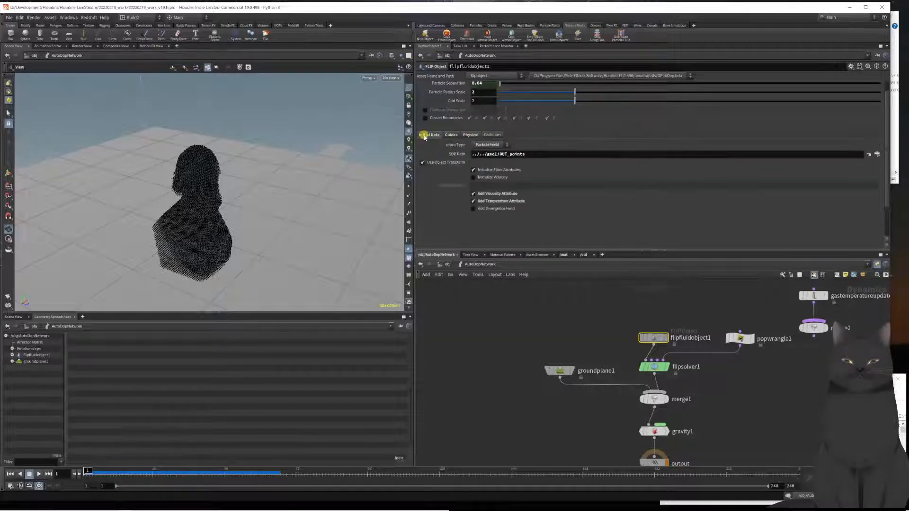
click(451, 136)
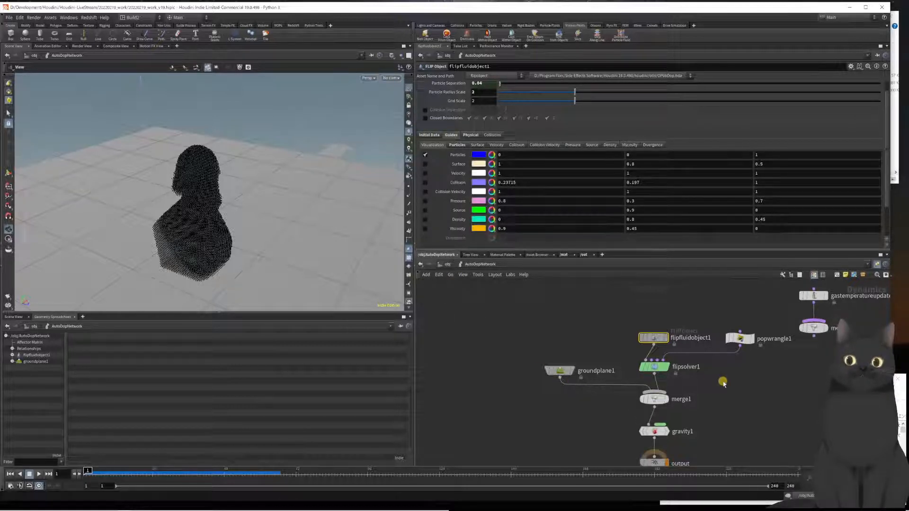
Examine the Substeps, Particle Motion and Volume Motion settings of flipsolver1, including its Viscosity and Volume Limits options.
click(654, 367)
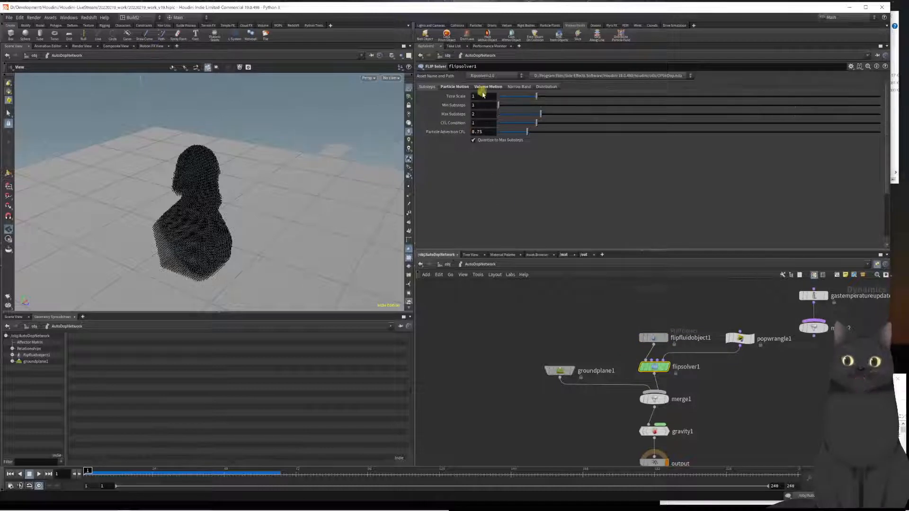
click(460, 87)
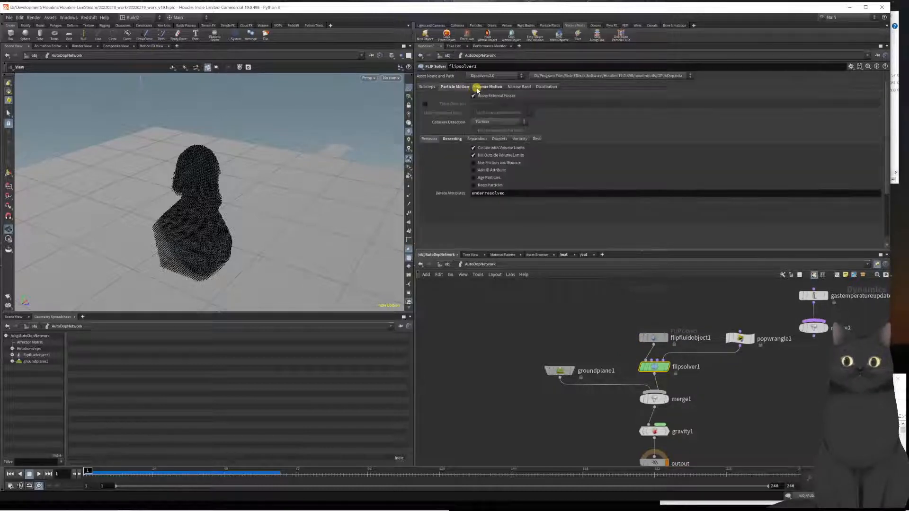
click(479, 87)
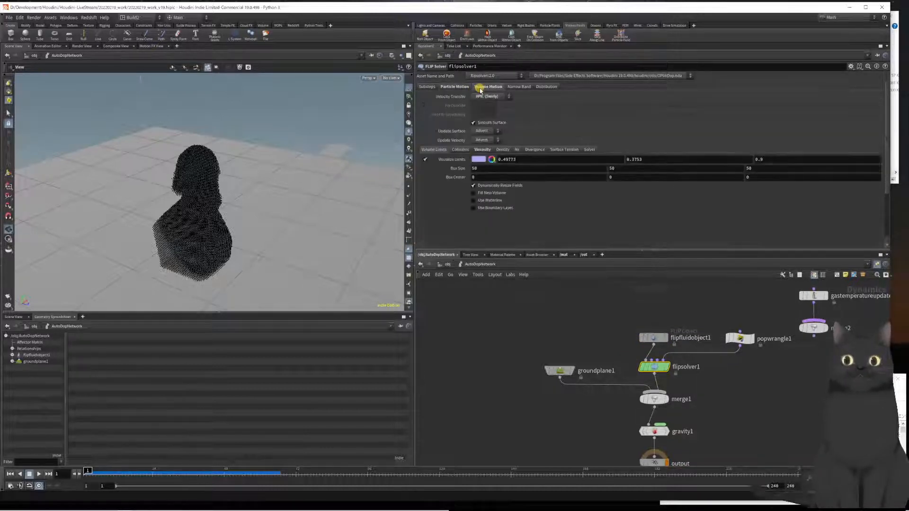
click(483, 149)
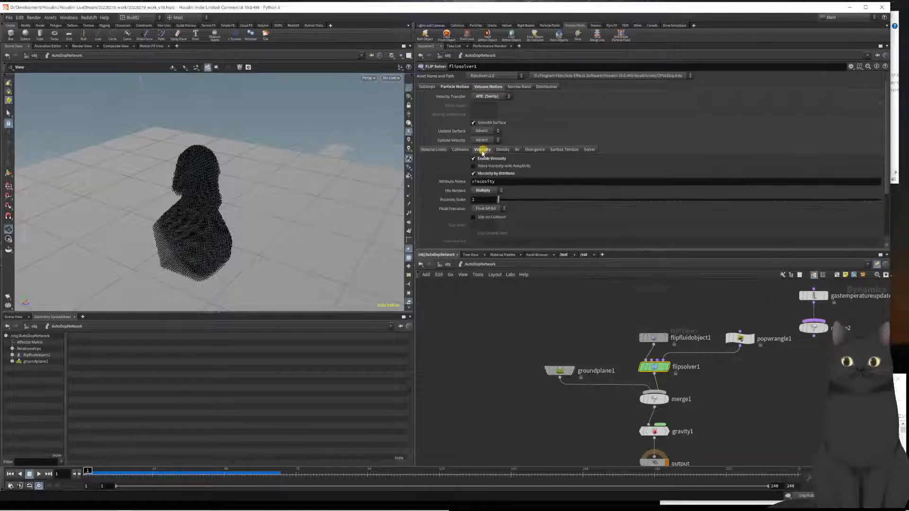
scroll(440, 203, down, 5)
scroll(441, 203, up, 5)
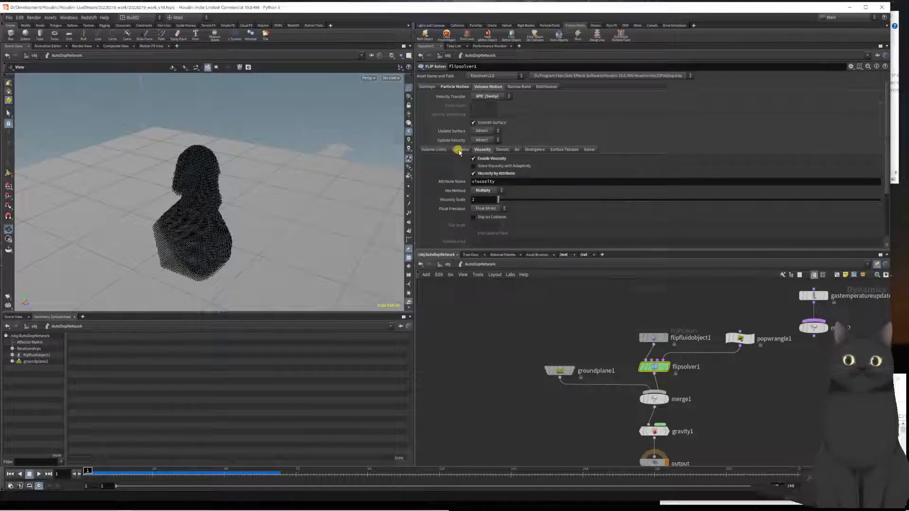
click(434, 149)
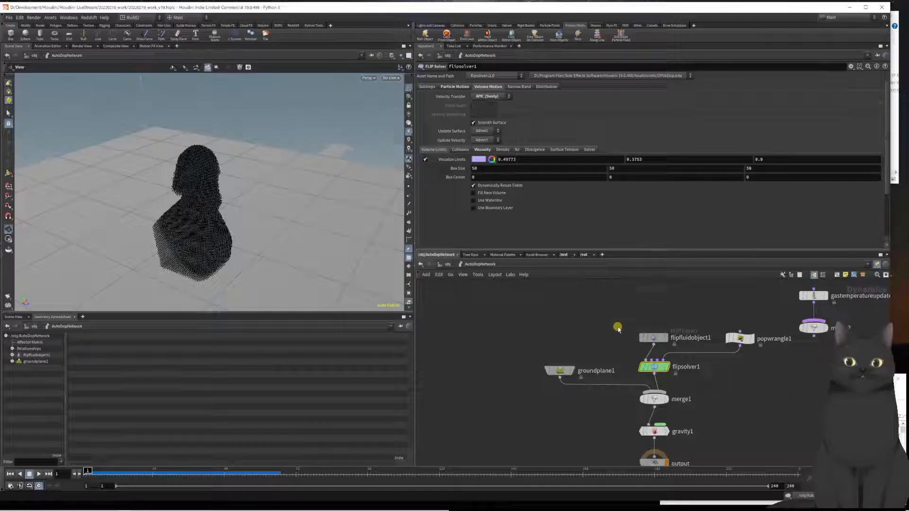
Review the Physical and Initial Data settings and the Particle Separation parameter of flipfluidobject1.
click(655, 338)
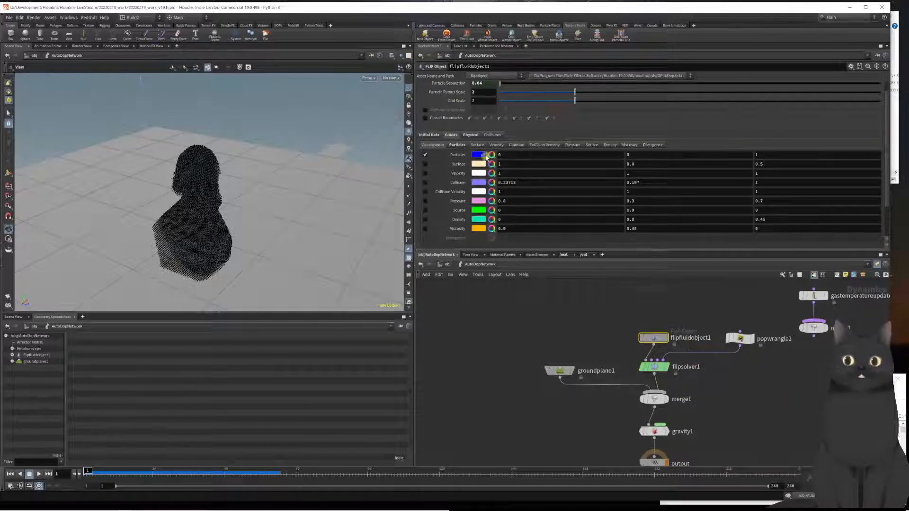
click(467, 136)
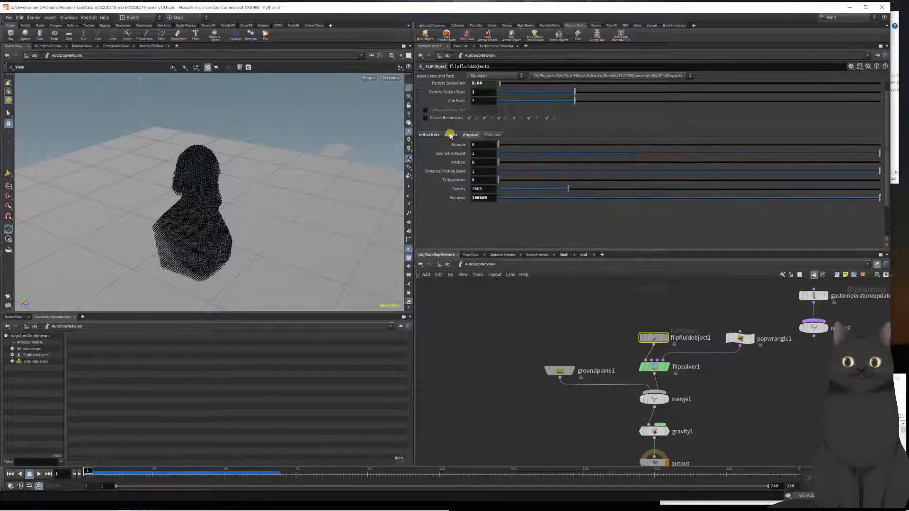
click(428, 136)
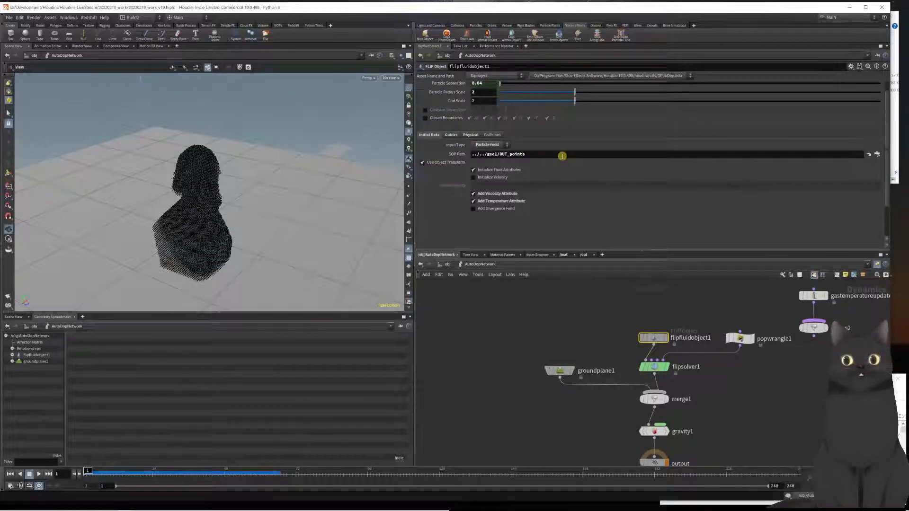
scroll(545, 226, up, 1)
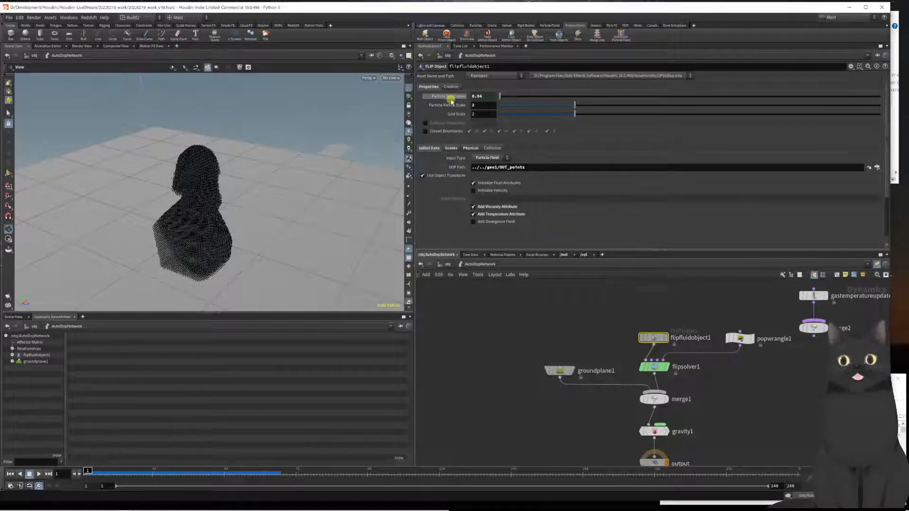
mouse_move(451, 101)
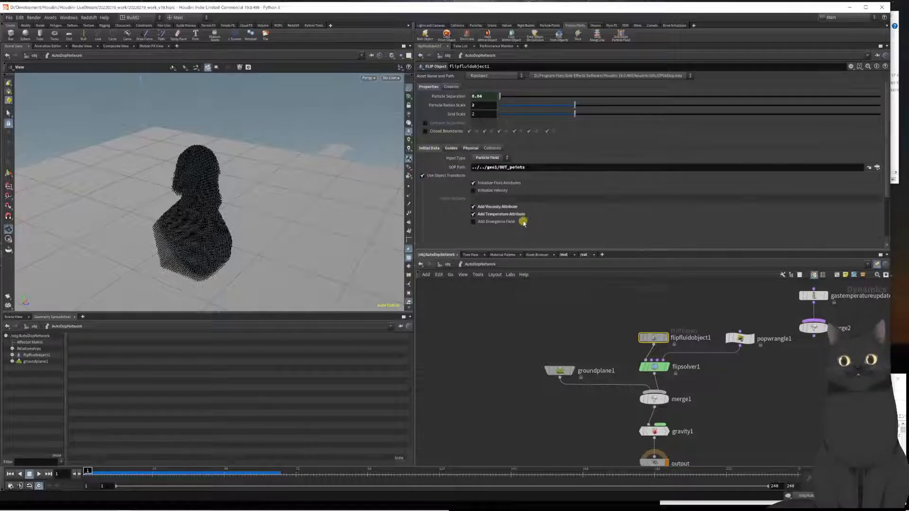
Turn on the Viscosity guide in the Guides visualization settings of flipfluidobject1.
click(450, 148)
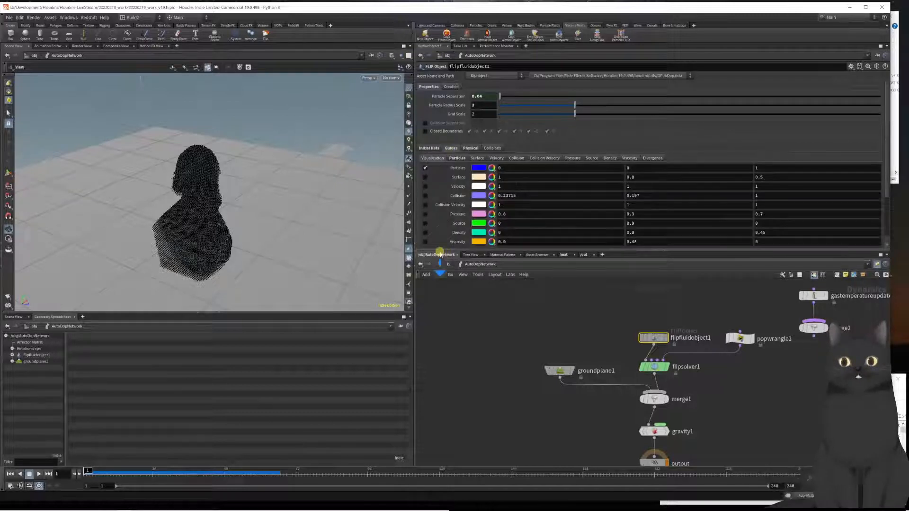
scroll(438, 244, down, 3)
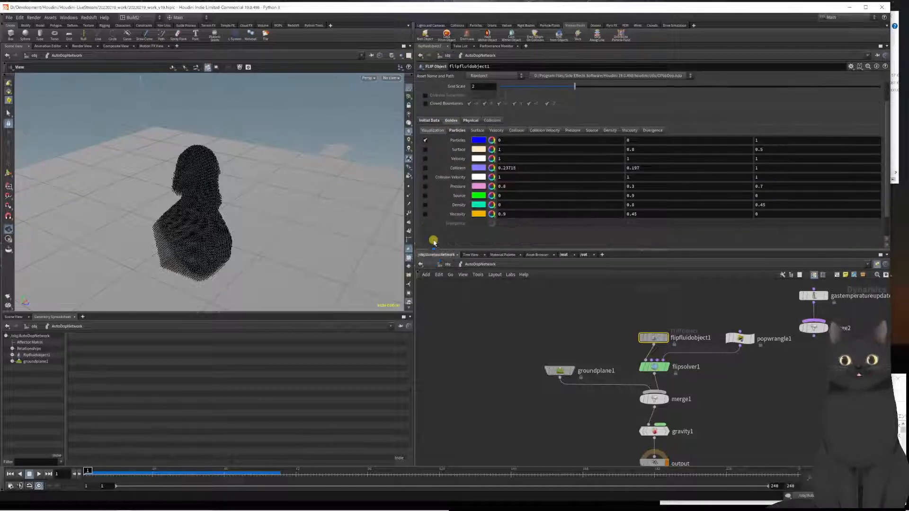
click(425, 214)
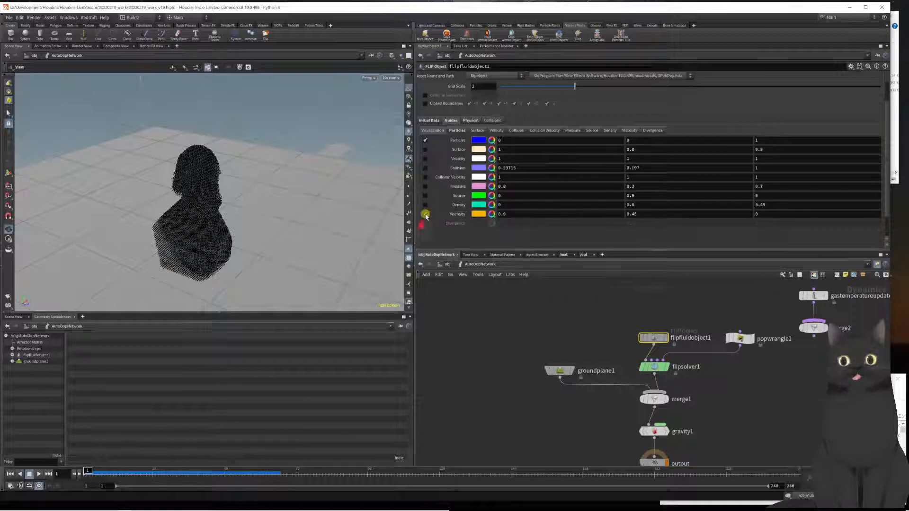
Play the simulation with the viscosity slice displayed and step back through the frames to the start of the melt.
key(Up)
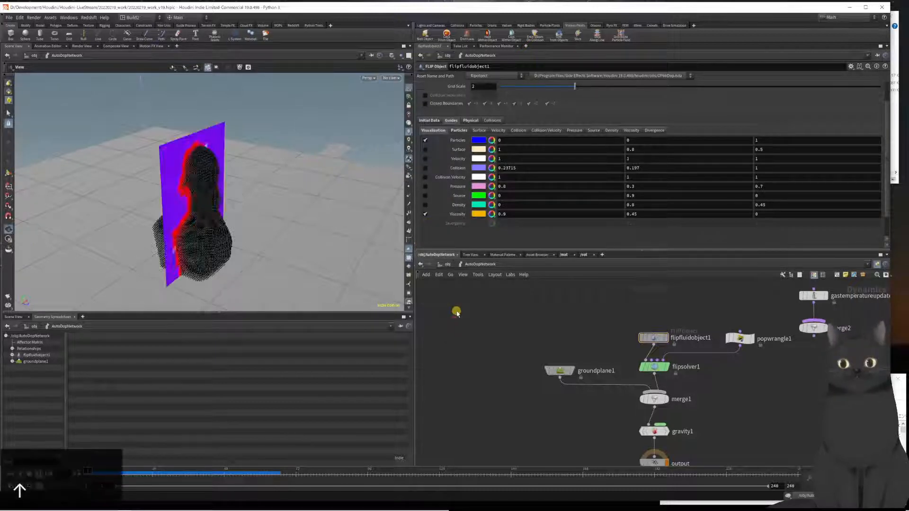
key(Left)
key(Left)
key(Left)
key(Left)
key(Left)
key(Left)
key(Left)
key(Left)
key(Left)
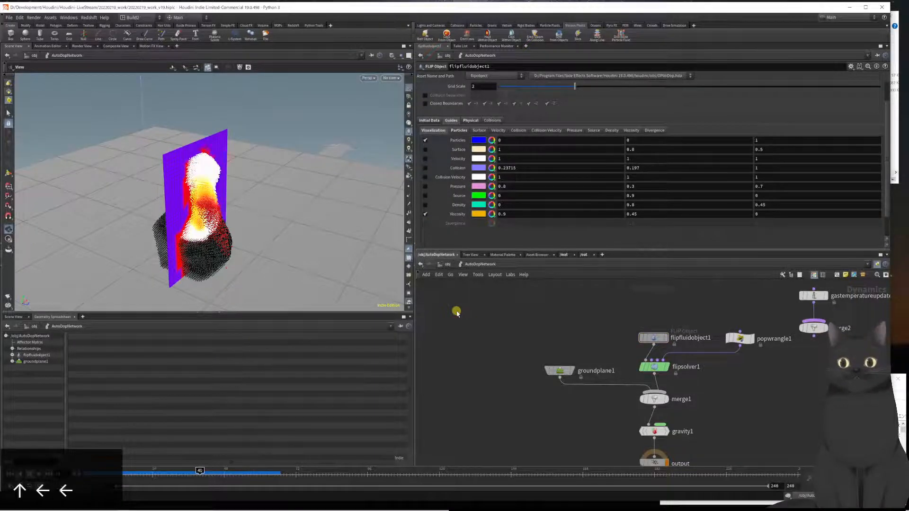
key(Up)
key(Up)
key(Up)
key(Up)
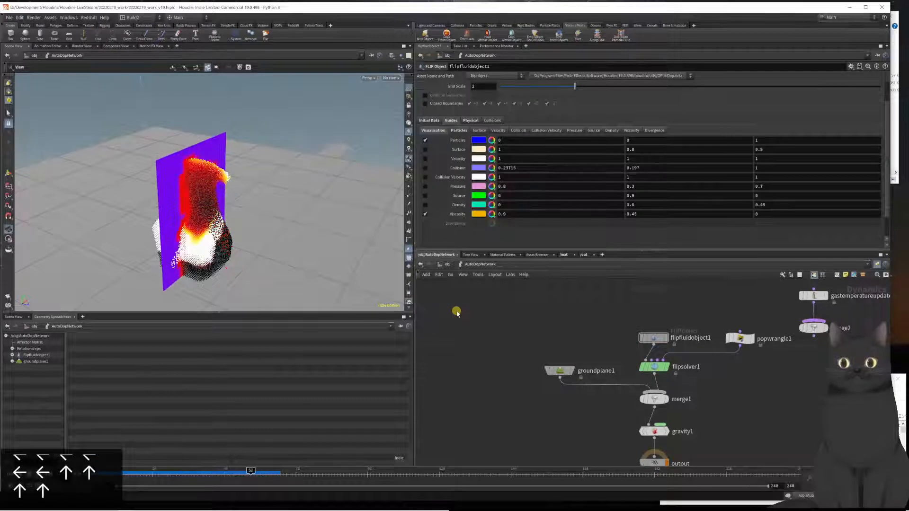
key(Left)
key(Left)
key(Left)
key(Left)
key(Left)
key(Left)
key(Left)
key(Left)
key(Left)
key(Left)
key(Left)
key(Left)
key(Left)
key(Left)
key(Left)
key(Left)
key(Left)
key(Left)
key(Left)
key(Left)
key(Left)
key(Left)
key(Left)
key(Left)
key(Left)
key(Left)
key(Left)
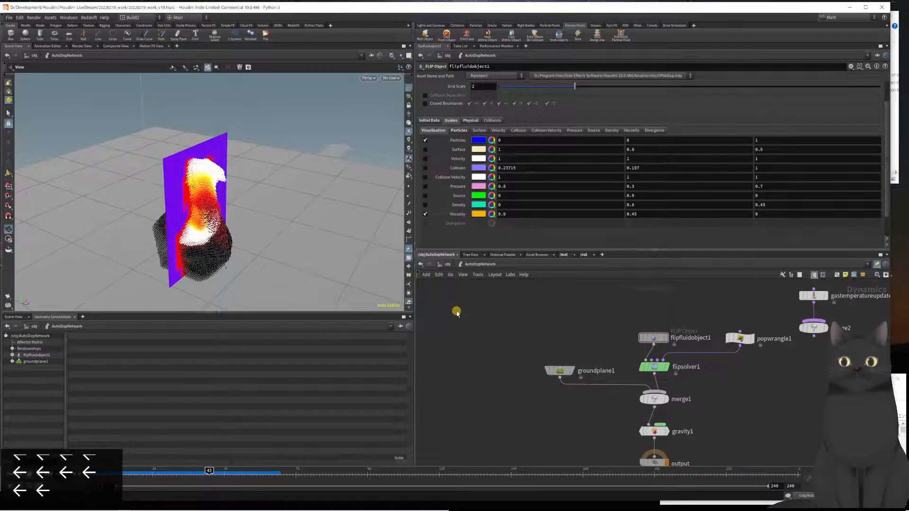
key(Left)
key(Left)
key(Left)
key(Left)
key(Left)
key(Left)
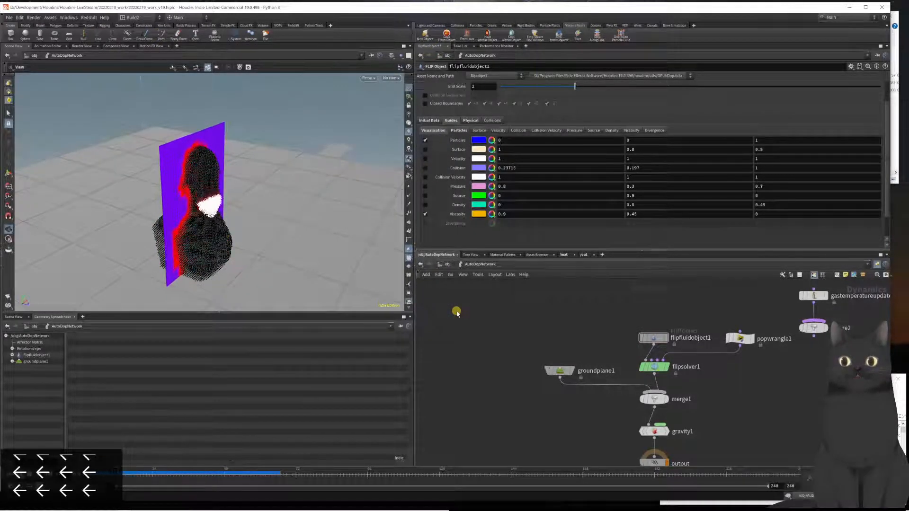
key(Left)
Step the simulation forward to frame 68 to examine how the viscosity field develops on the slice.
key(Right)
key(Right)
key(Right)
key(Right)
key(Right)
key(Right)
key(Right)
key(Right)
key(Right)
key(Right)
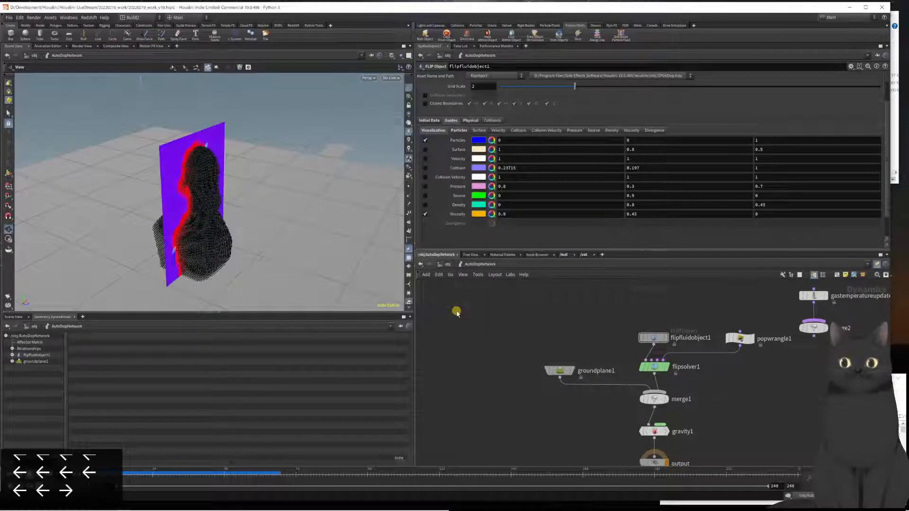
key(Right)
key(Right)
key(Right)
key(Right)
key(Right)
key(Right)
key(Right)
key(Right)
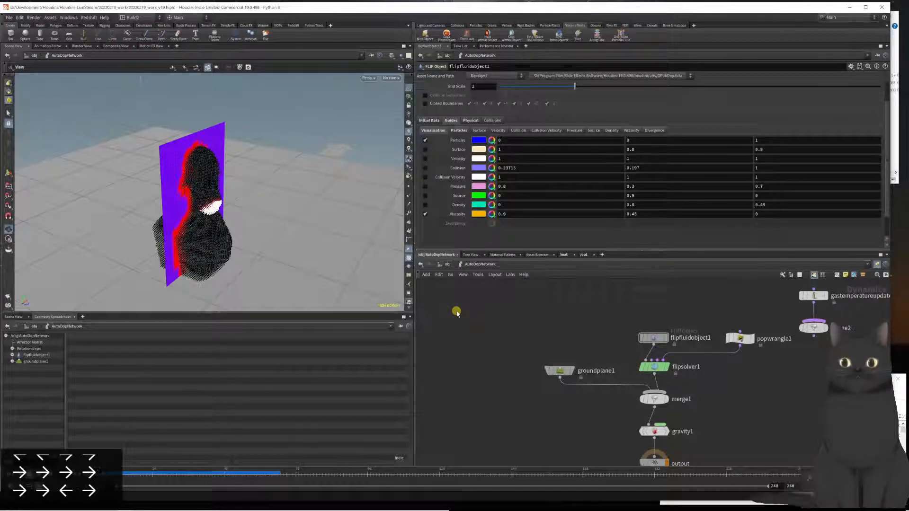
key(Right)
key(Right)
key(Right)
key(Right)
key(Right)
key(Right)
key(Right)
key(Right)
key(Right)
key(Right)
key(Right)
key(Right)
key(Right)
key(Right)
key(Right)
key(Right)
key(Right)
key(Right)
key(Right)
key(Right)
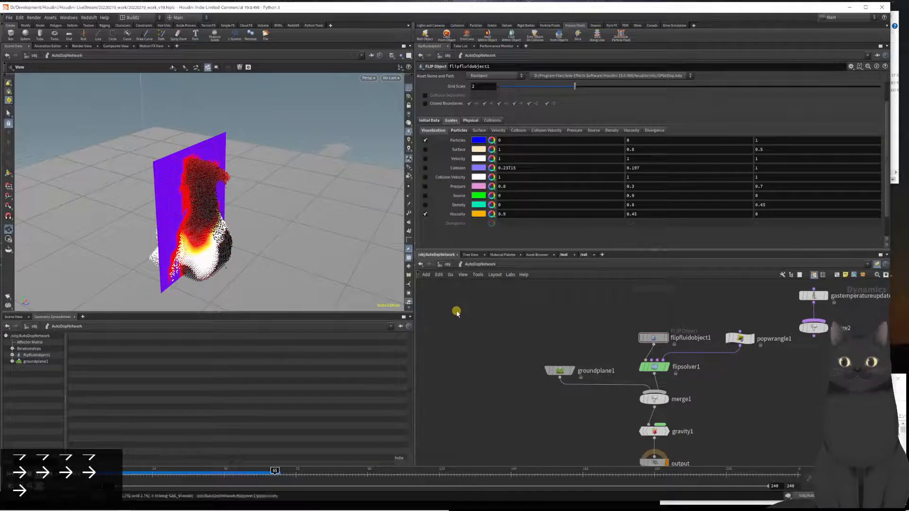
key(Right)
key(Right)
key(Right)
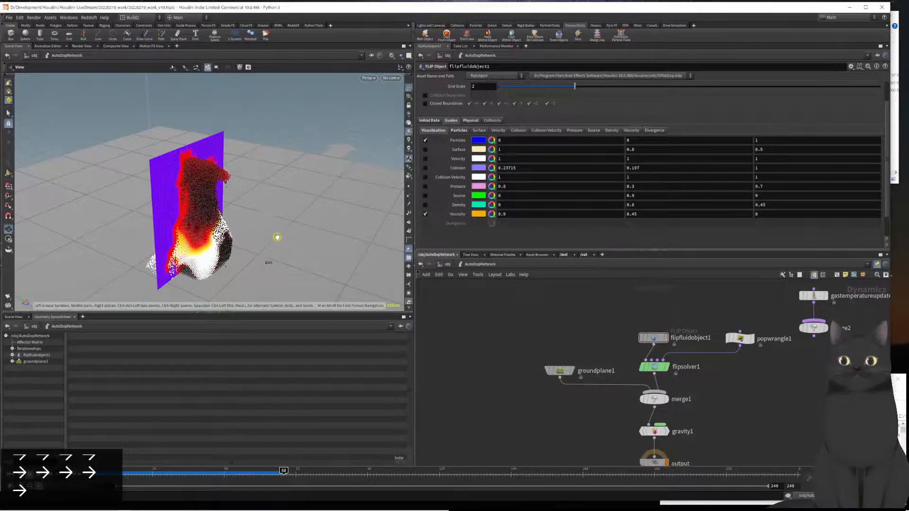
Return to the first frame with the bust seen from the front and save the scene file.
key(ctrl+Left)
key(ctrl+Left)
drag(278, 237, 230, 226)
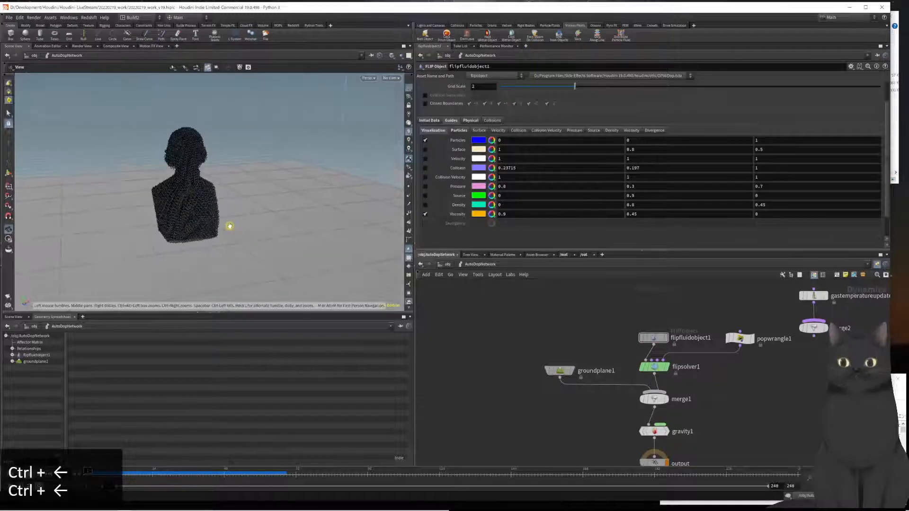
key(ctrl+s)
Play the simulation to about frame 66 and step back to frame 16, examining the viscosity slice from the front.
key(Up)
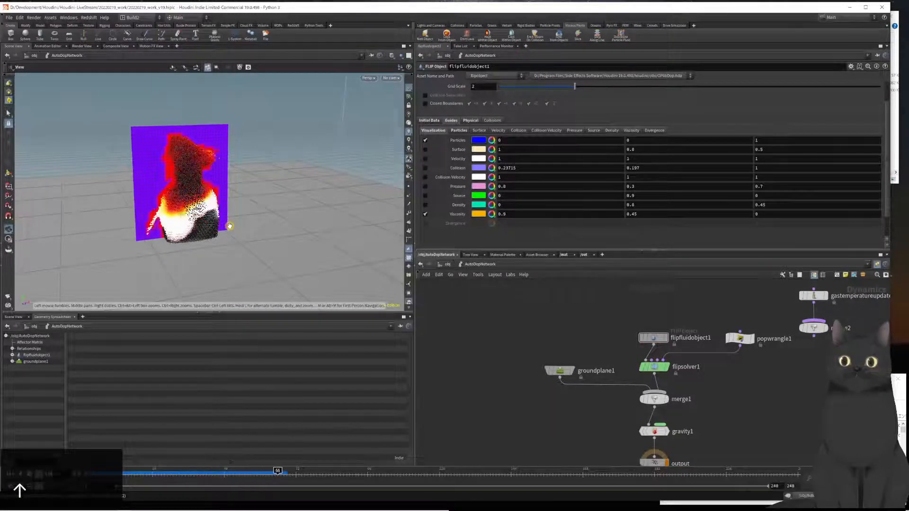
key(Left)
key(Left)
key(Left)
key(Left)
key(Left)
key(Left)
key(Left)
key(Left)
key(Left)
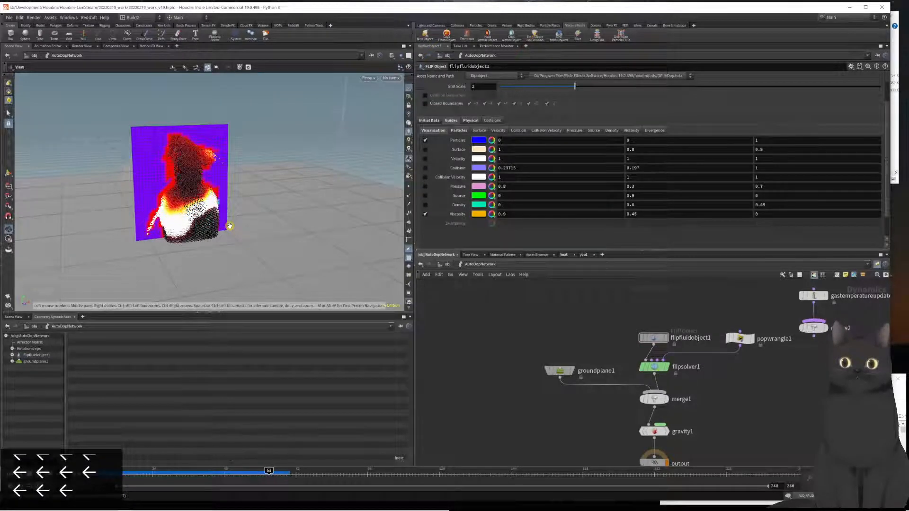
key(Left)
key(Left)
key(Left)
key(Left)
key(Left)
key(Left)
key(Left)
key(Left)
key(Left)
key(Left)
key(Left)
key(Left)
key(Left)
key(Left)
key(Left)
key(Left)
key(Left)
key(Left)
key(Left)
key(Left)
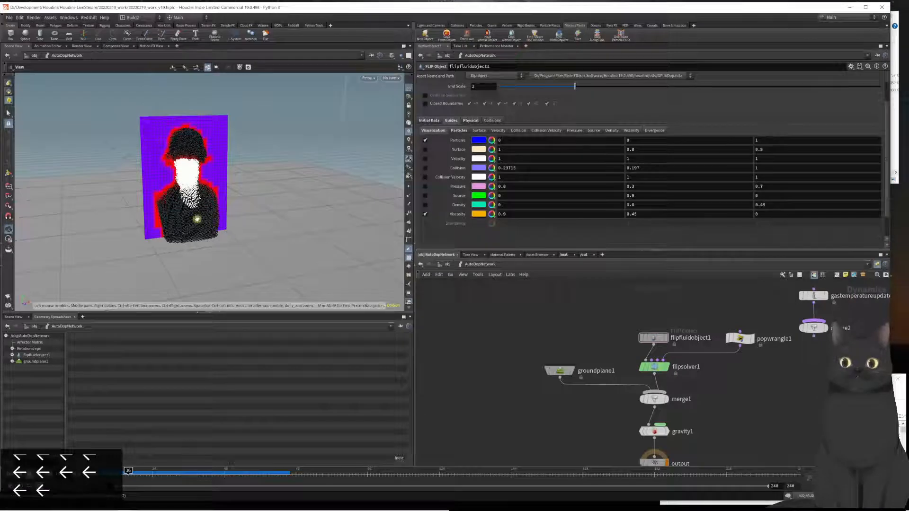
Inspect the viscosity slice up close and from the side, and turn off the Viscosity guide of flipfluidobject1.
scroll(189, 194, up, 10)
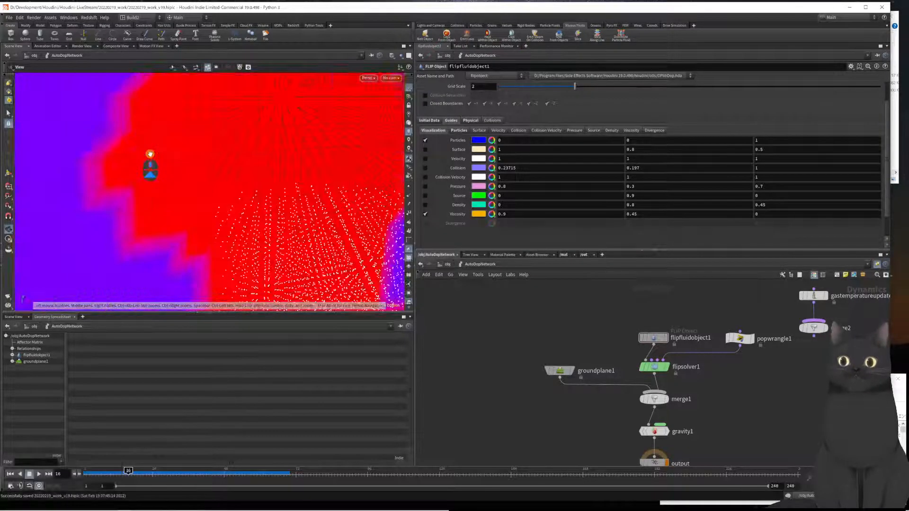
scroll(151, 157, down, 10)
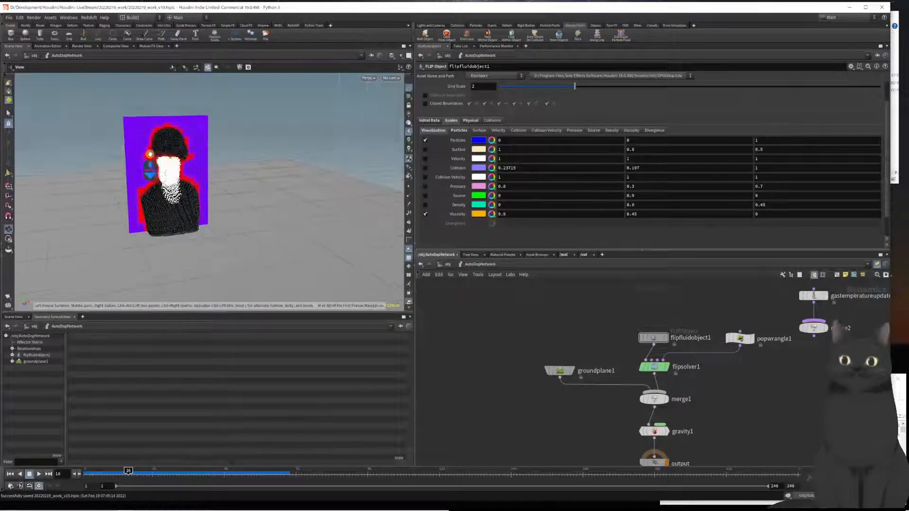
alt+drag(150, 156, 243, 181)
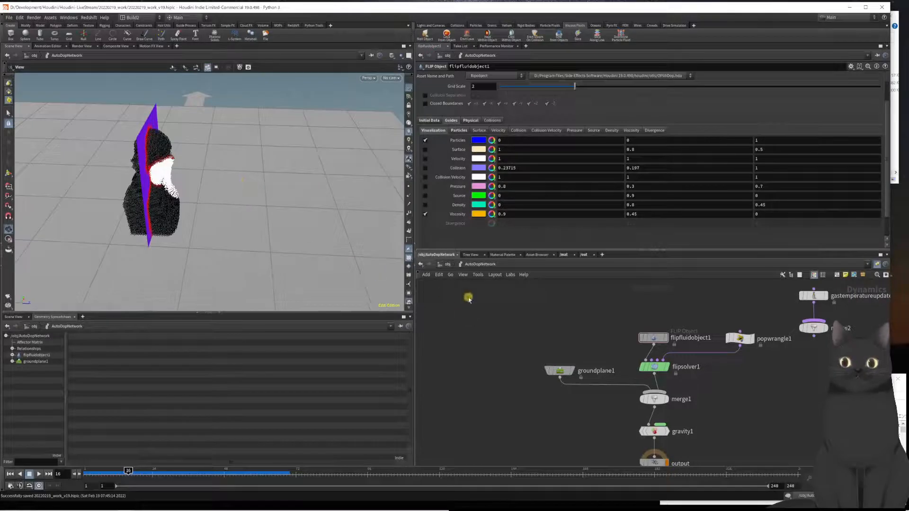
click(425, 214)
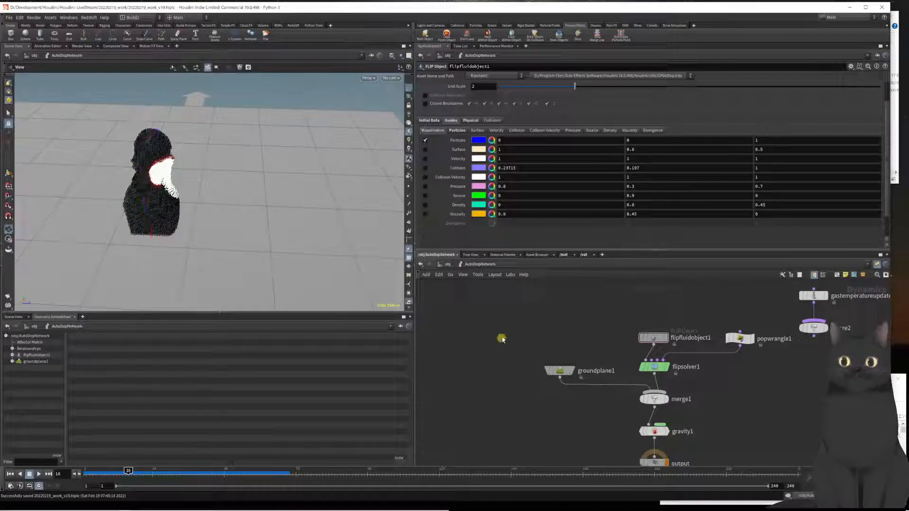
Recheck the Physical viscosity value and the Initial Data attribute options of flipfluidobject1.
click(470, 120)
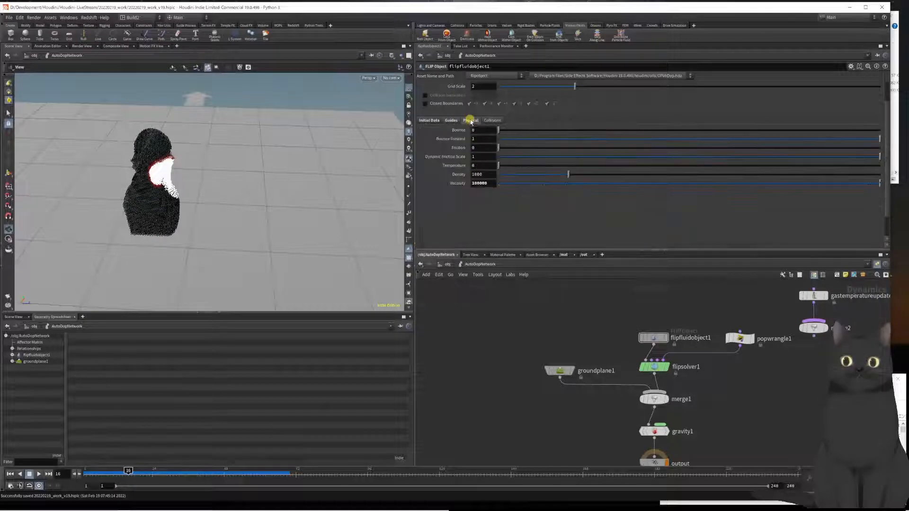
click(424, 121)
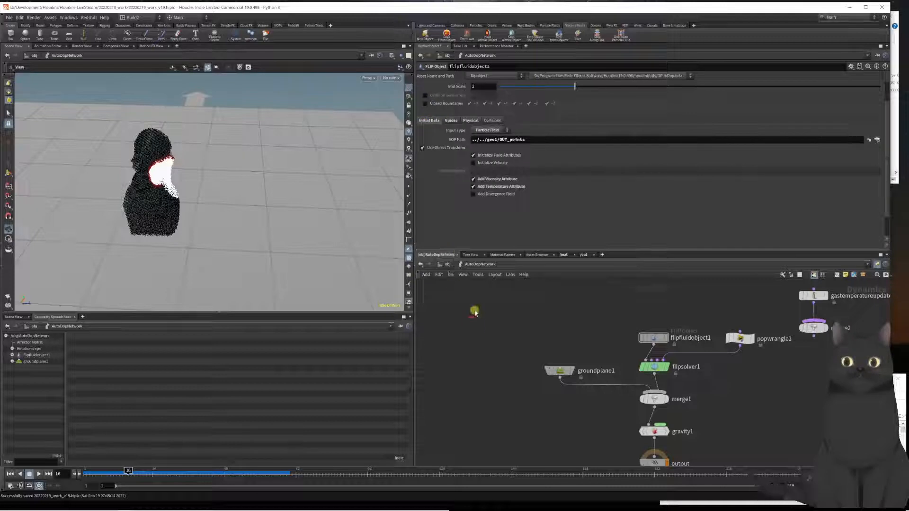
Return to the first frame and leave AutoDopNetwork for the object level.
key(ctrl+Left)
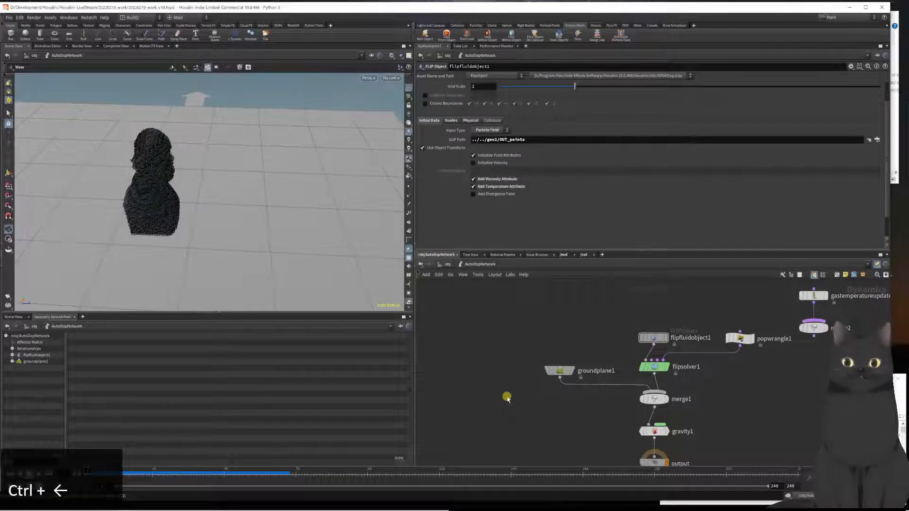
key(u)
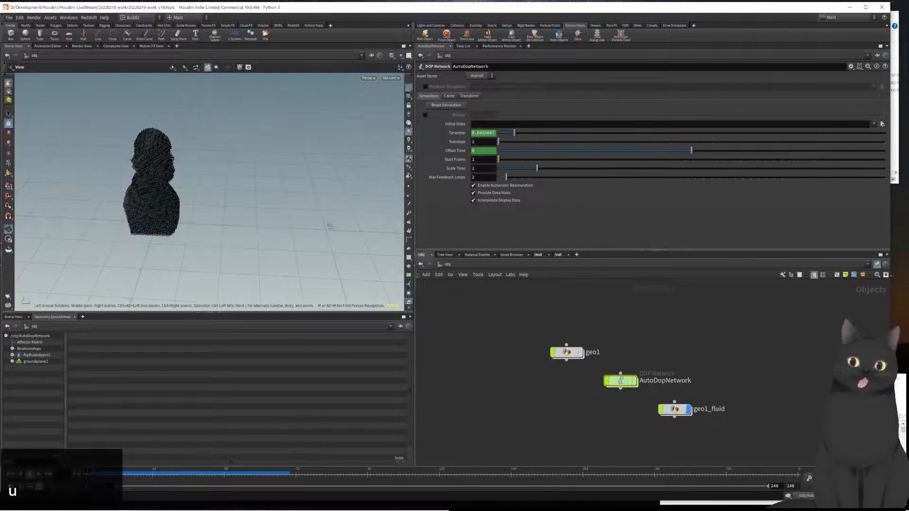
Enter geo1 and review its node chain from the imported file through the point generation to OUT_Temperature.
double_click(559, 356)
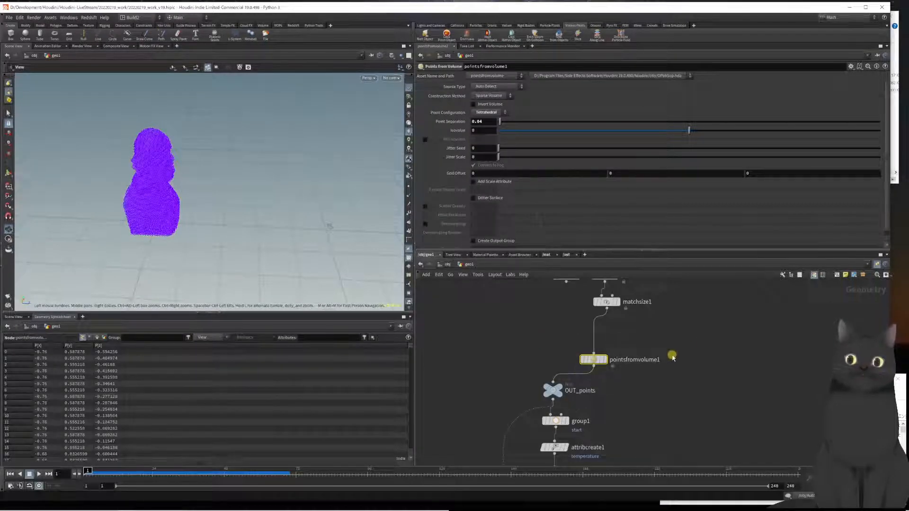
middle_drag(718, 434, 660, 326)
middle_drag(743, 392, 746, 396)
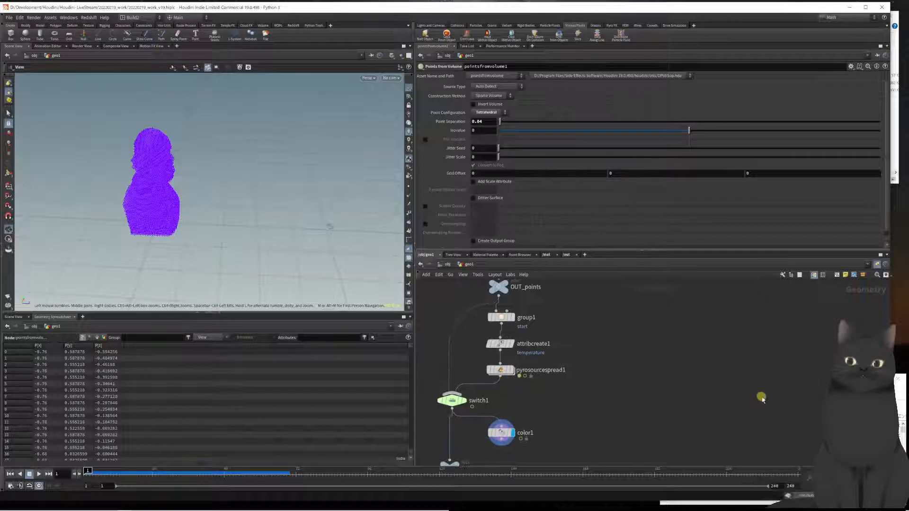
scroll(675, 389, down, 4)
scroll(619, 390, up, 4)
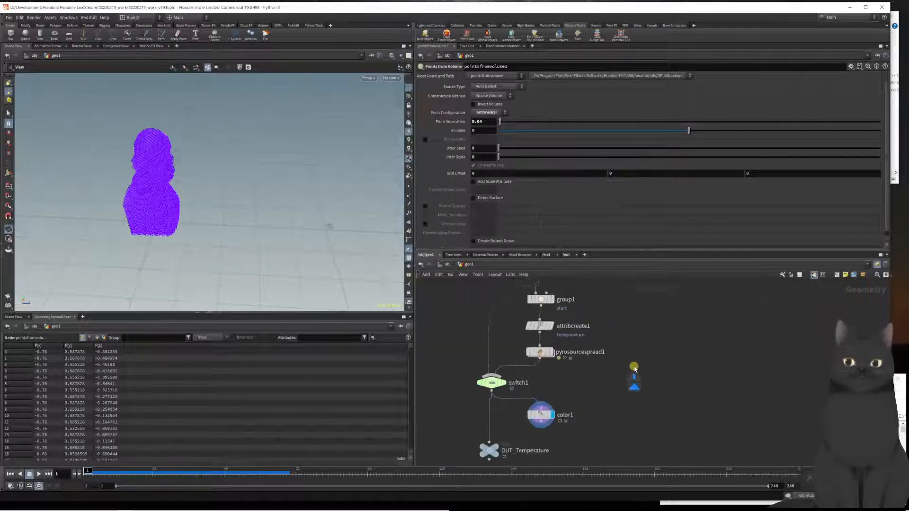
middle_drag(635, 369, 632, 396)
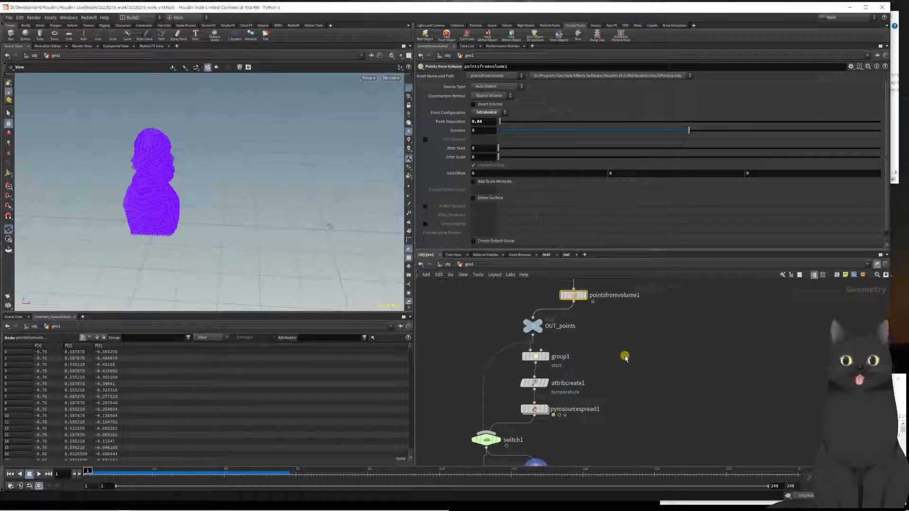
middle_drag(625, 357, 647, 414)
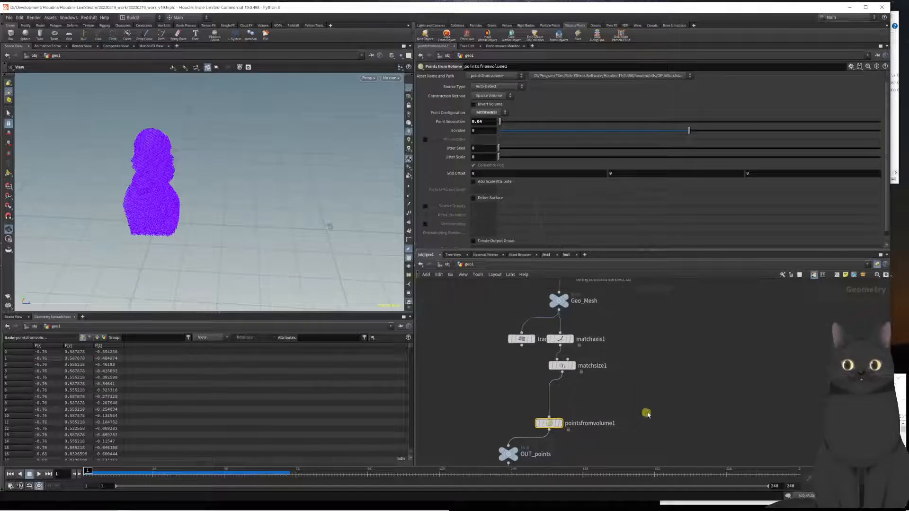
scroll(648, 402, down, 2)
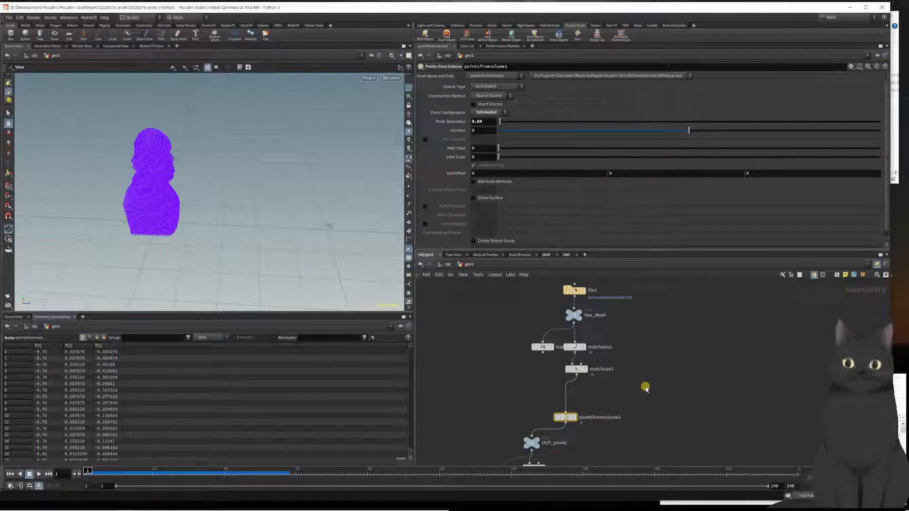
scroll(653, 410, down, 1)
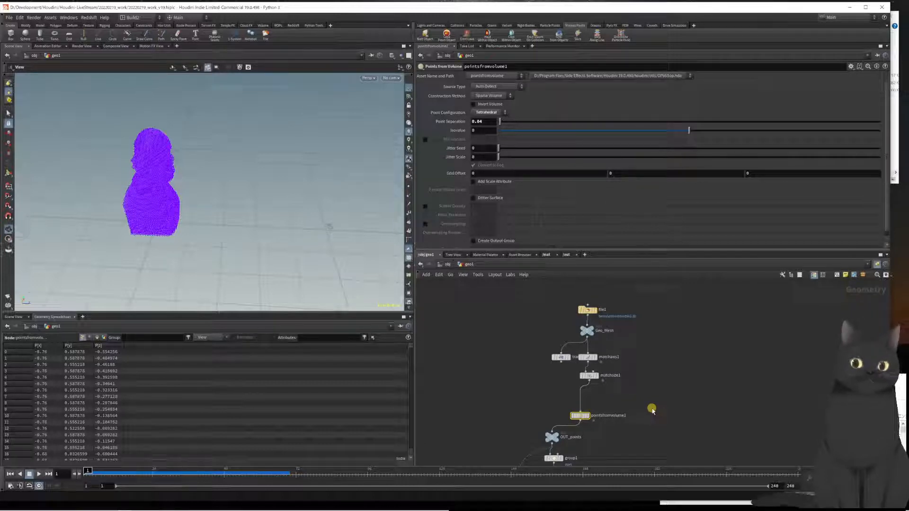
middle_drag(652, 409, 638, 383)
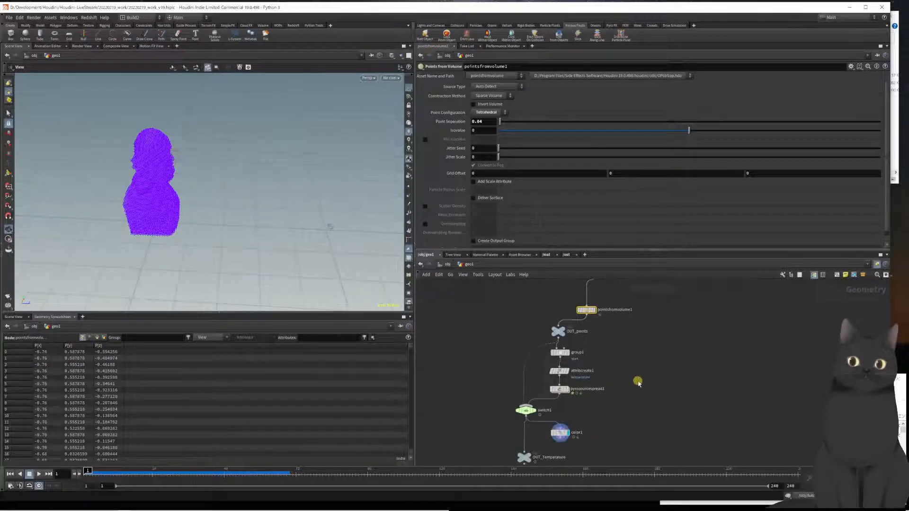
Set the Initial Fuel of pyrosourcespread1 to 30.
click(542, 389)
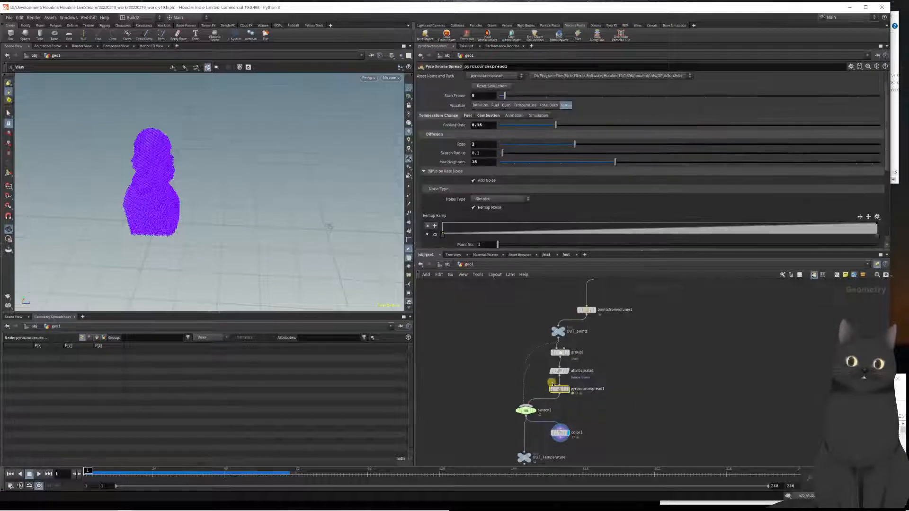
click(468, 116)
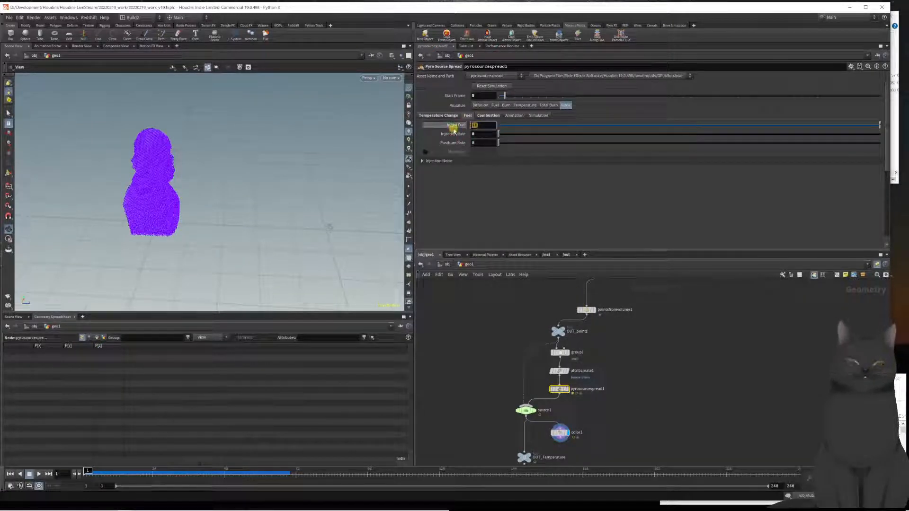
text(30)
key(Return)
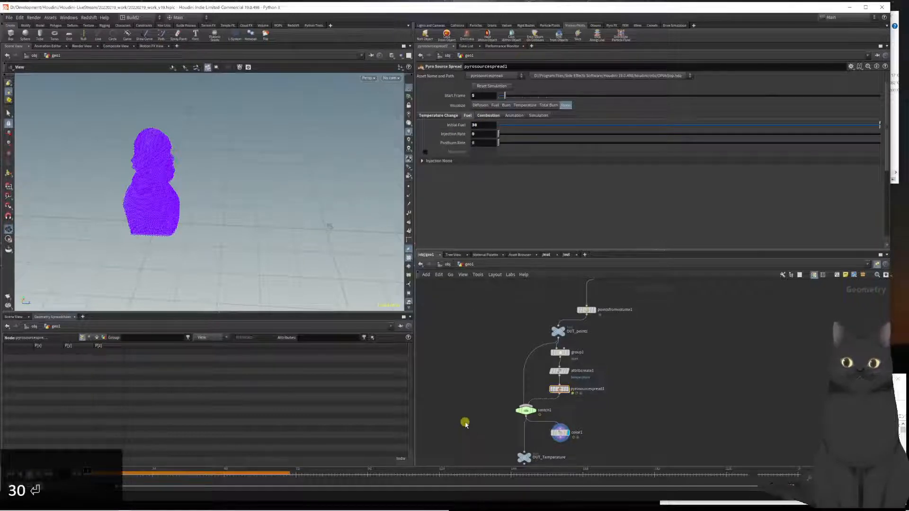
Return to AutoDopNetwork, start the simulation briefly and orbit around the bust to view the spreading heat.
key(u)
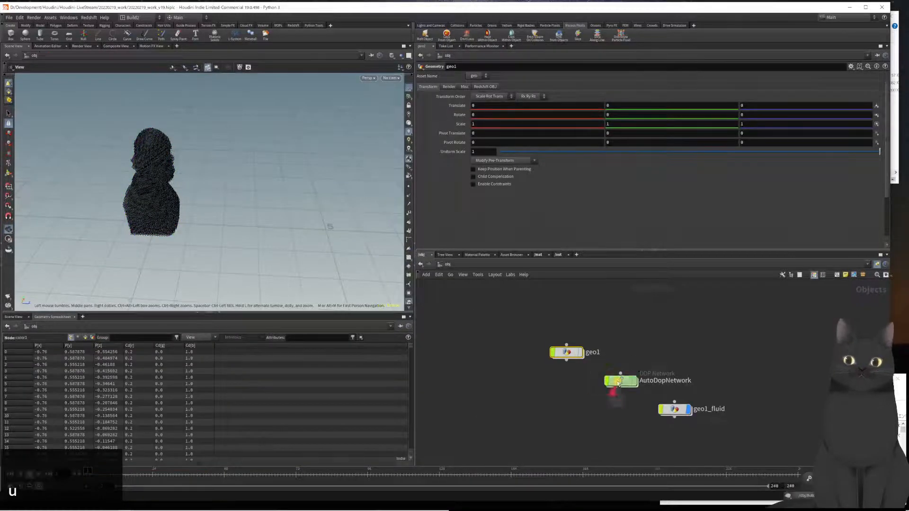
double_click(618, 383)
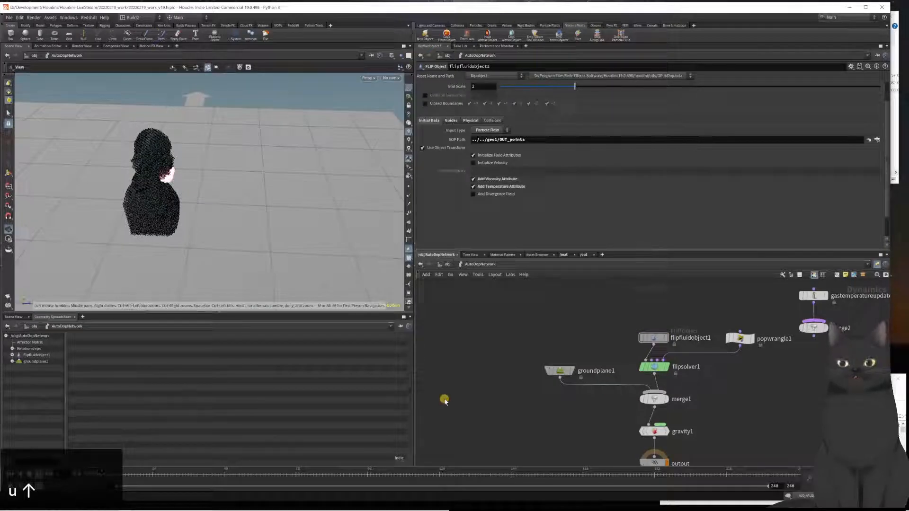
key(Left)
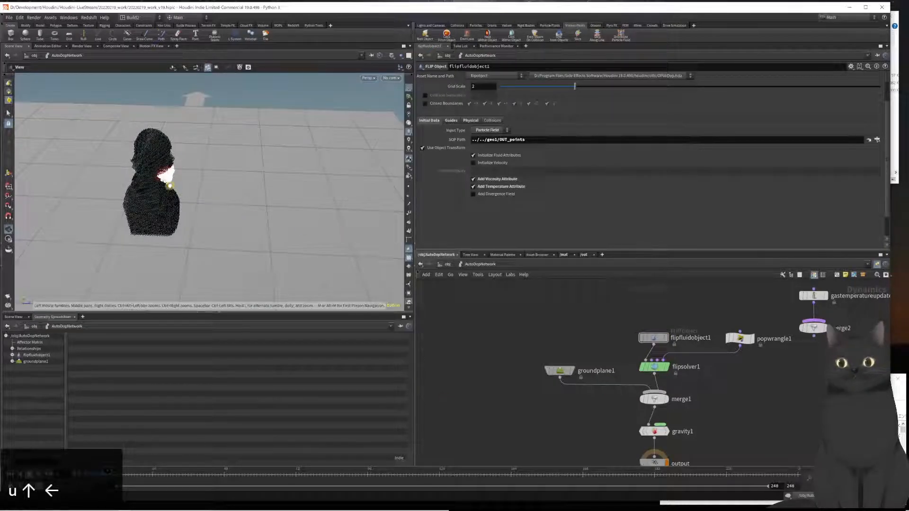
drag(202, 181, 177, 203)
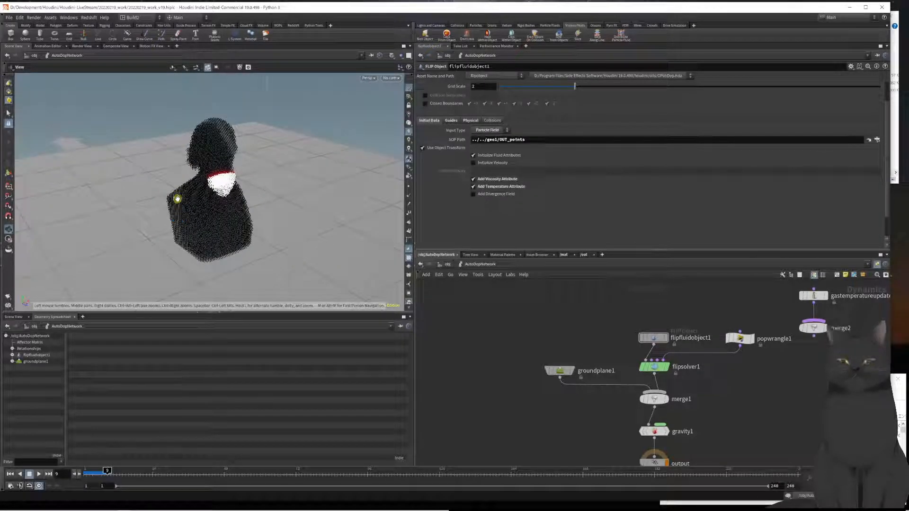
Replay the simulation from the first frame to past frame 90 and scrub back to frame 48.
key(ctrl+Left)
key(Up)
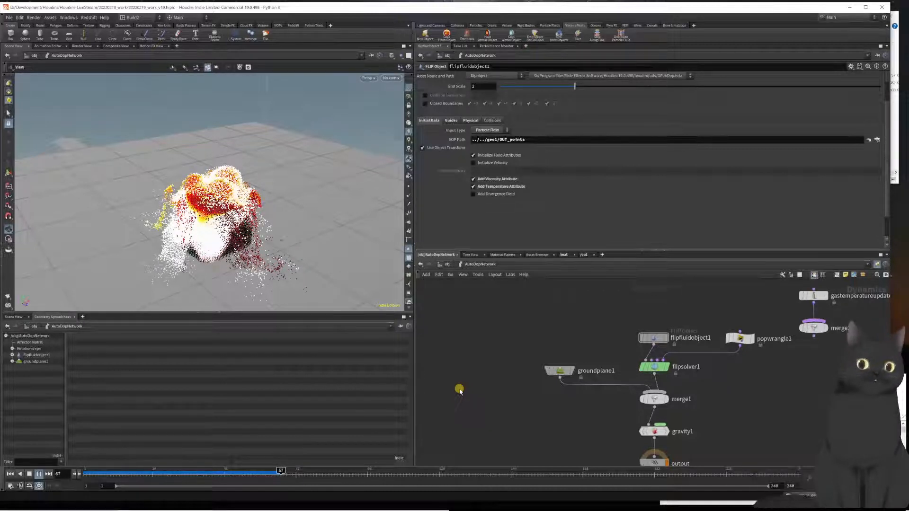
mouse_move(669, 501)
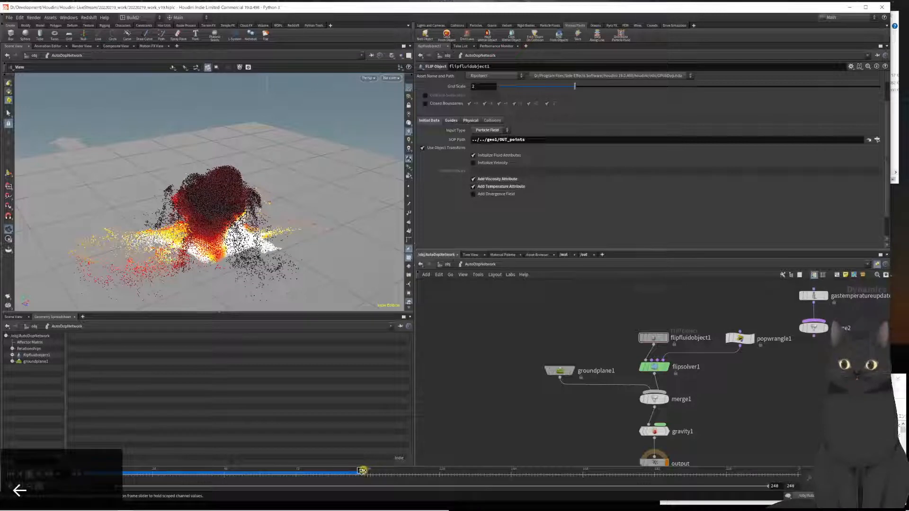
mouse_move(361, 471)
mouse_down()
mouse_move(84, 473)
mouse_move(356, 465)
mouse_up()
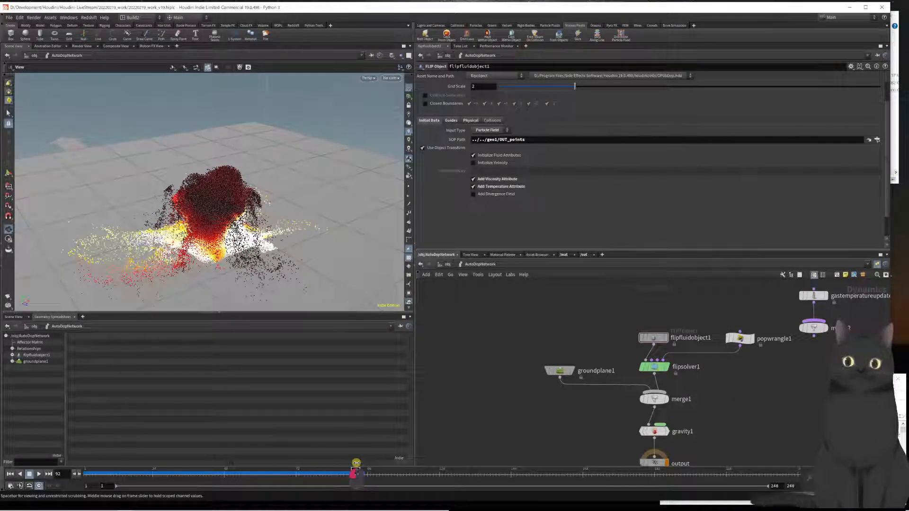
drag(356, 468, 224, 450)
Review the Physical and Guides settings of flipfluidobject1 and the Volume Motion settings of flipsolver1.
click(662, 337)
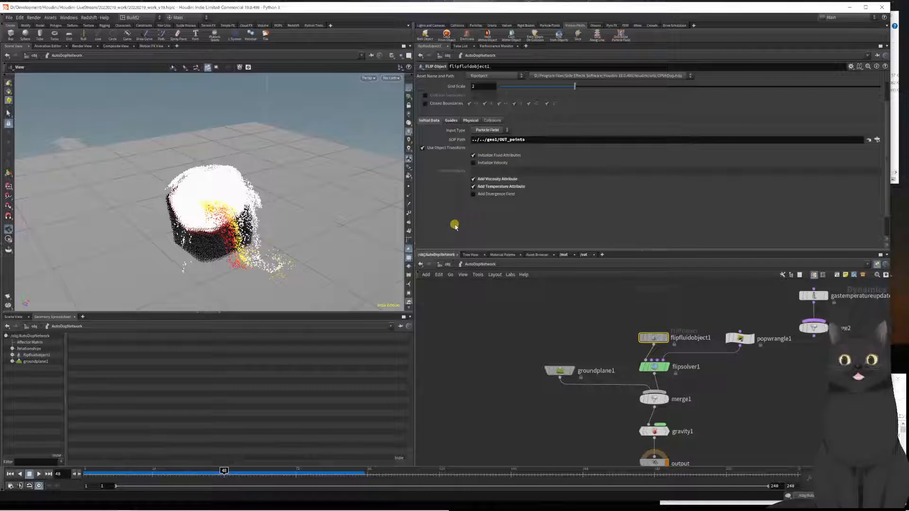
scroll(454, 225, up, 3)
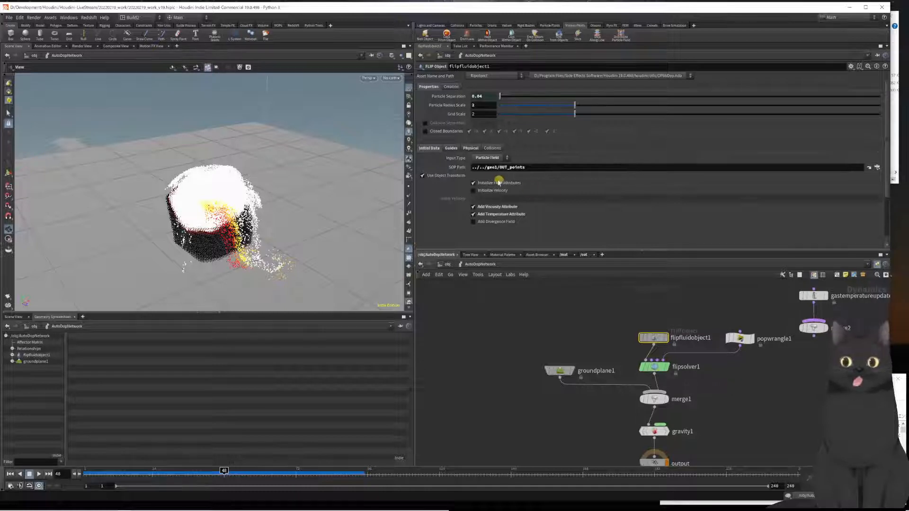
click(470, 148)
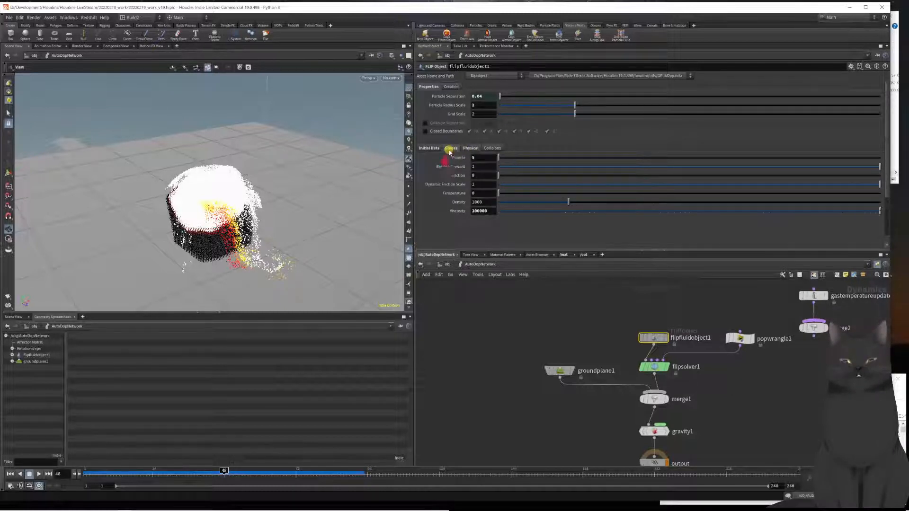
click(450, 149)
click(466, 149)
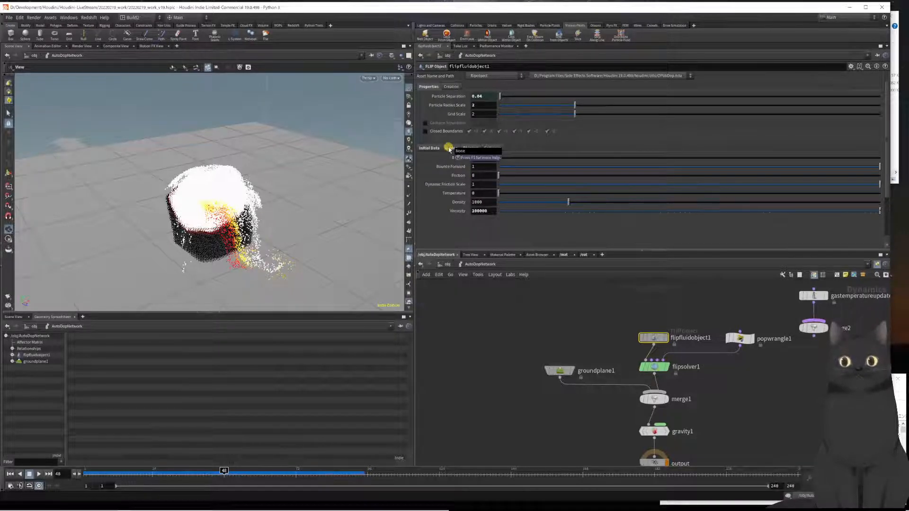
click(450, 150)
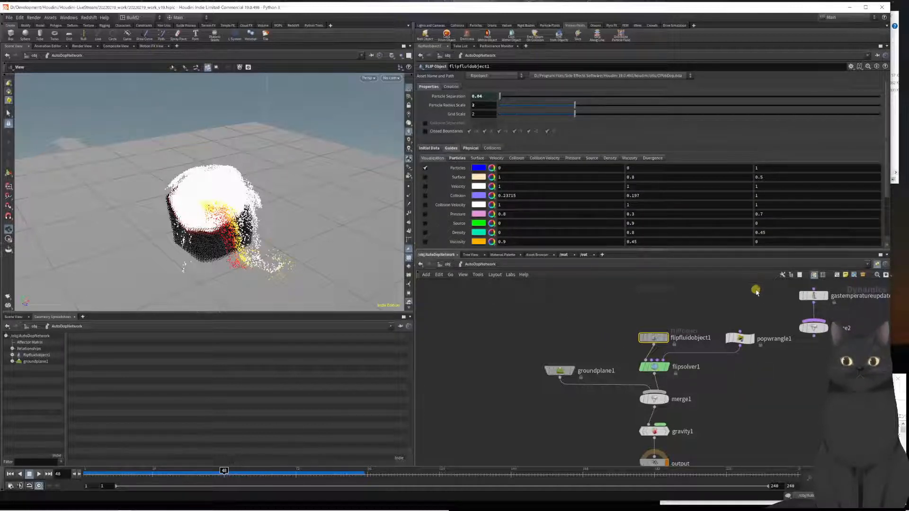
drag(717, 381, 649, 373)
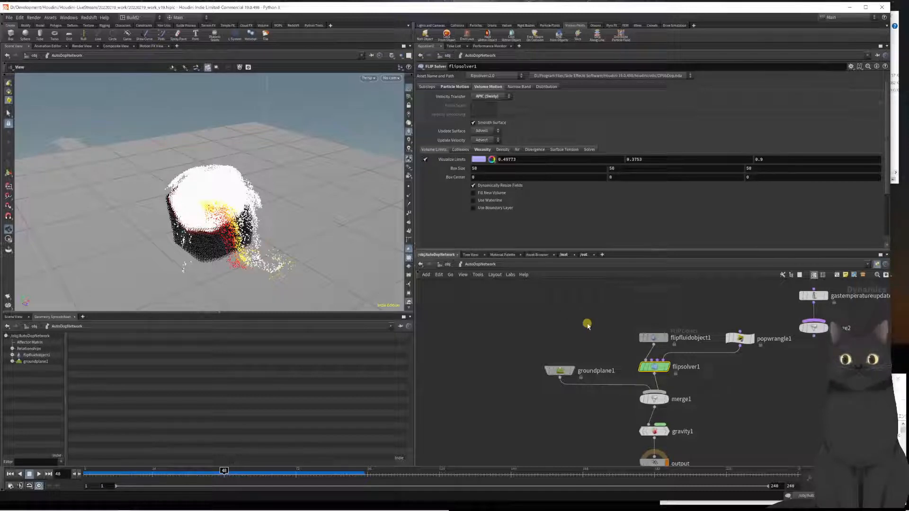
drag(589, 325, 658, 361)
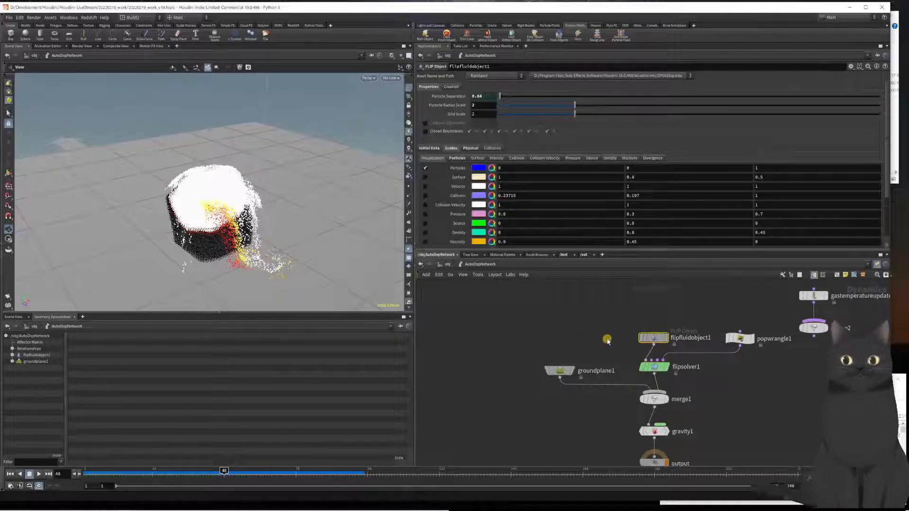
Check the Initial Data of flipfluidobject1 and its available Input Type options, keeping Particle Field.
click(429, 148)
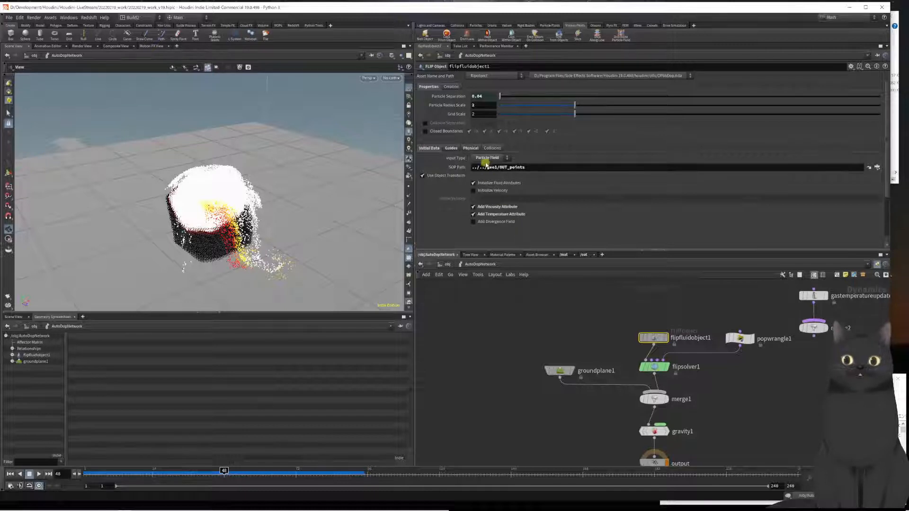
click(484, 160)
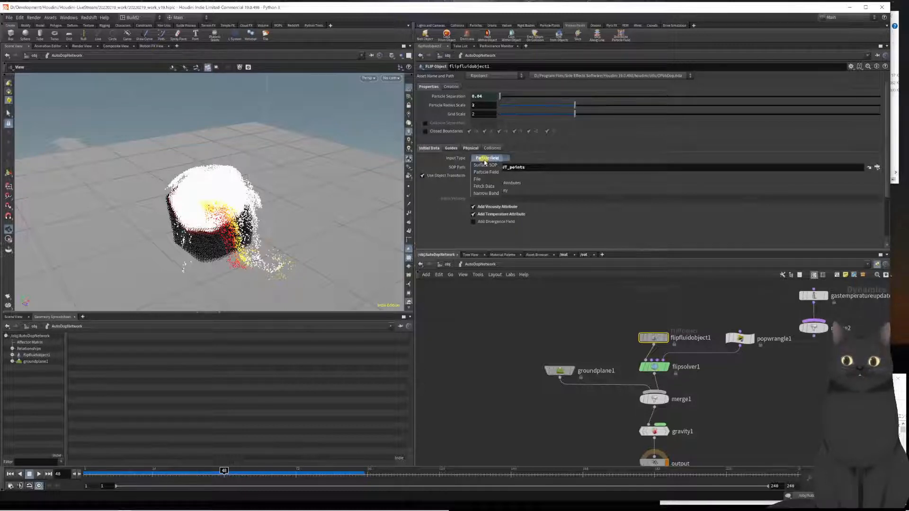
click(483, 315)
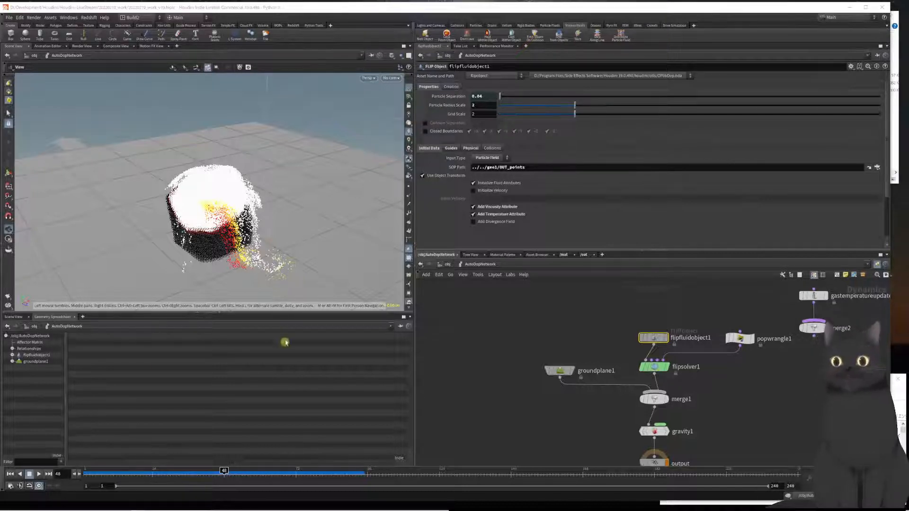
click(479, 375)
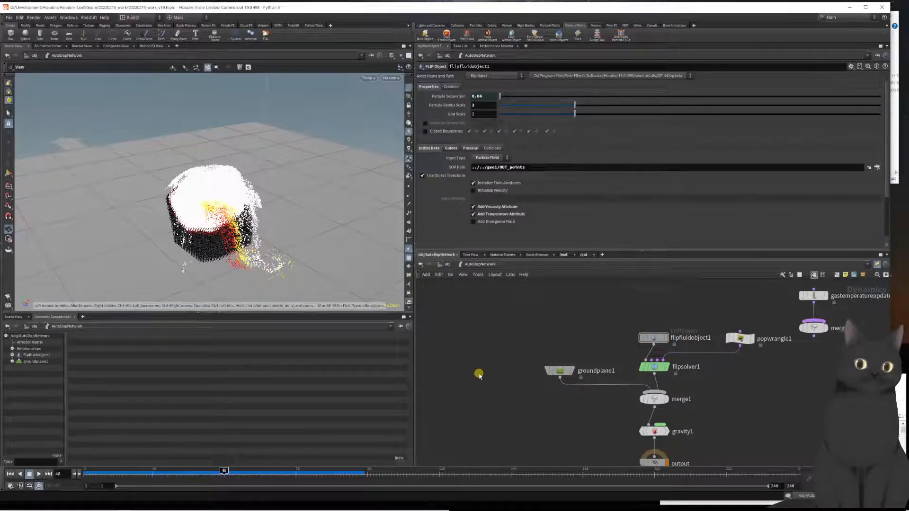
scroll(493, 417, down, 3)
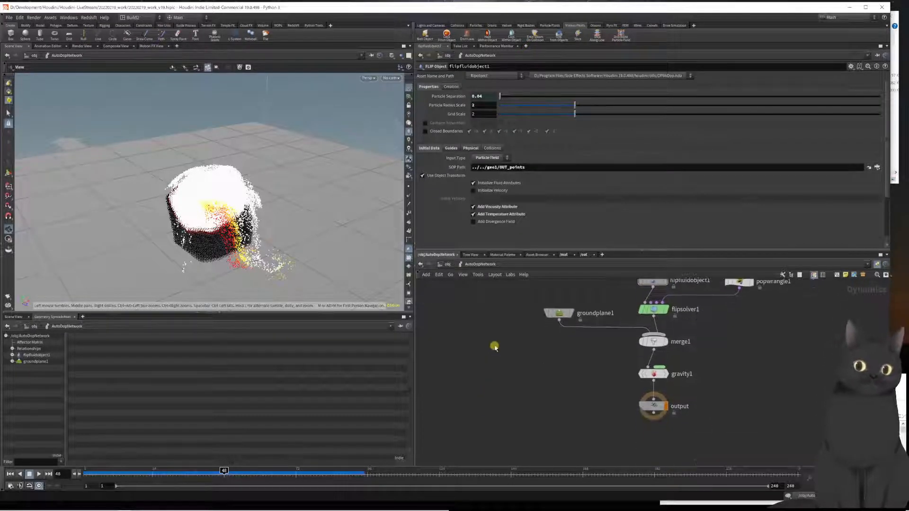
key(u)
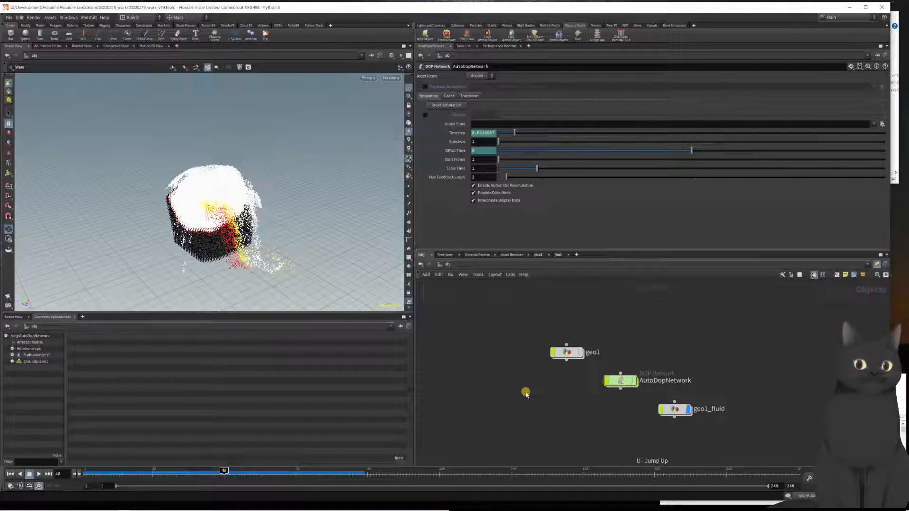
double_click(619, 386)
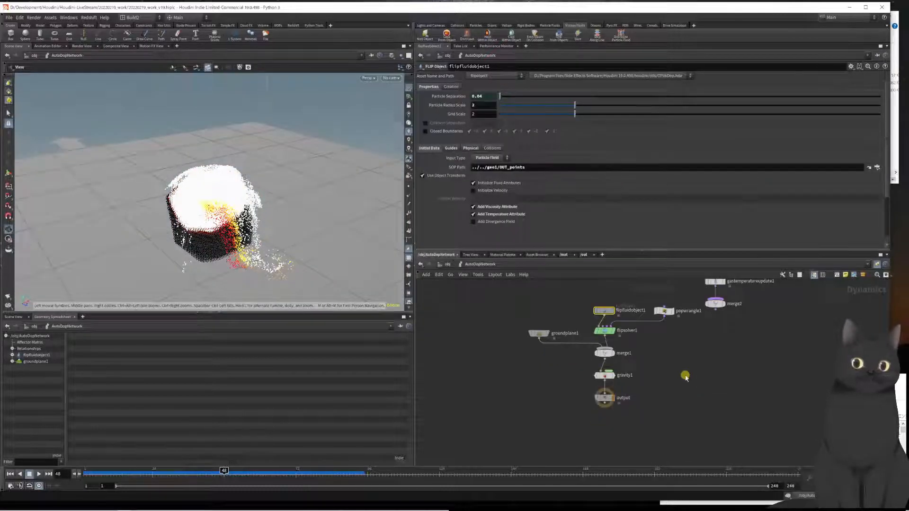
Examine the Temperature To Viscosity ramp of popwrangle1 in AutoDopNetwork.
middle_drag(686, 375, 662, 405)
scroll(655, 382, up, 3)
scroll(655, 382, down, 2)
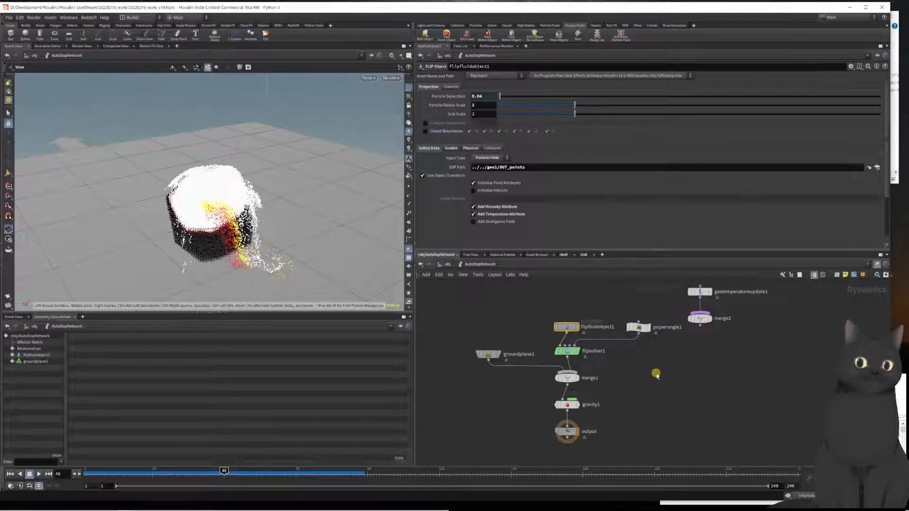
click(639, 328)
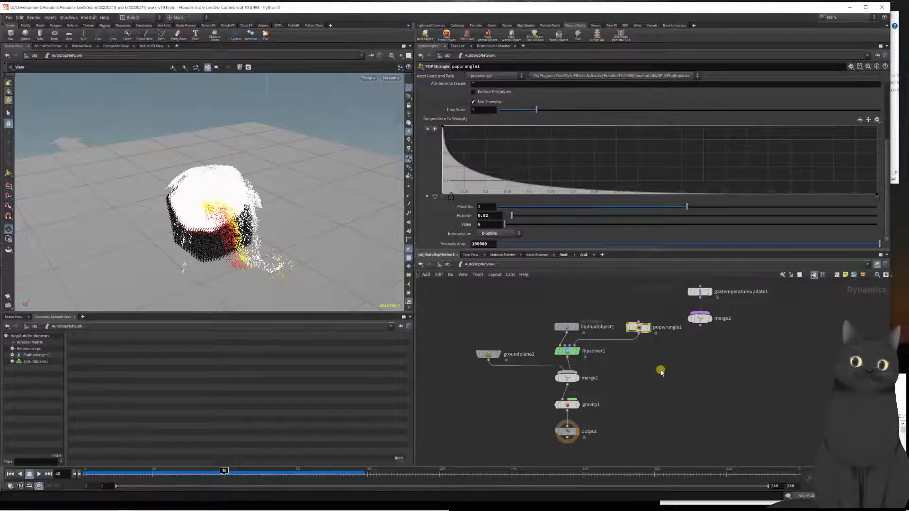
middle_drag(647, 406, 649, 376)
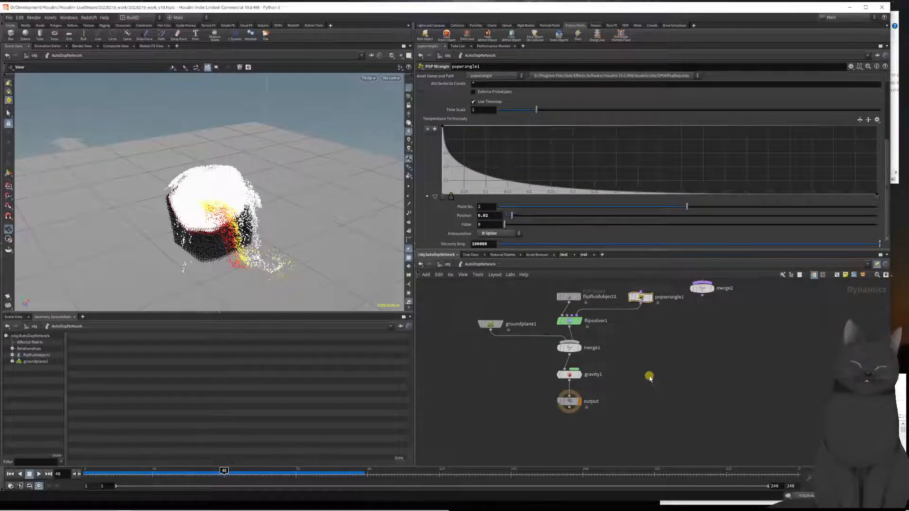
Leave AutoDopNetwork and open the geo1_fluid geometry network.
key(u)
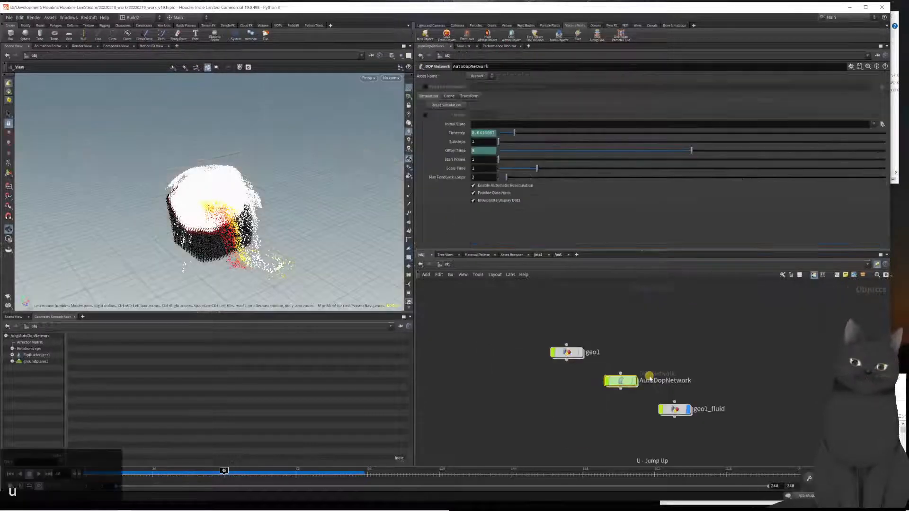
double_click(675, 415)
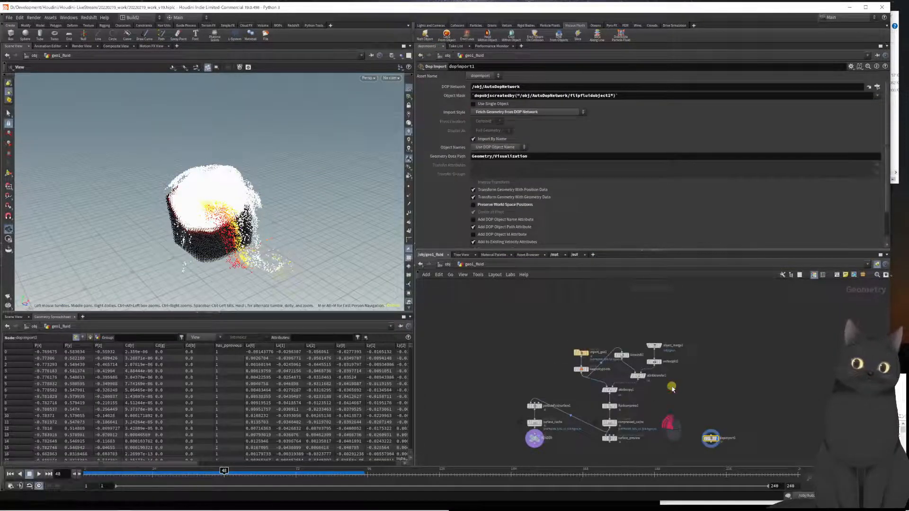
key(l)
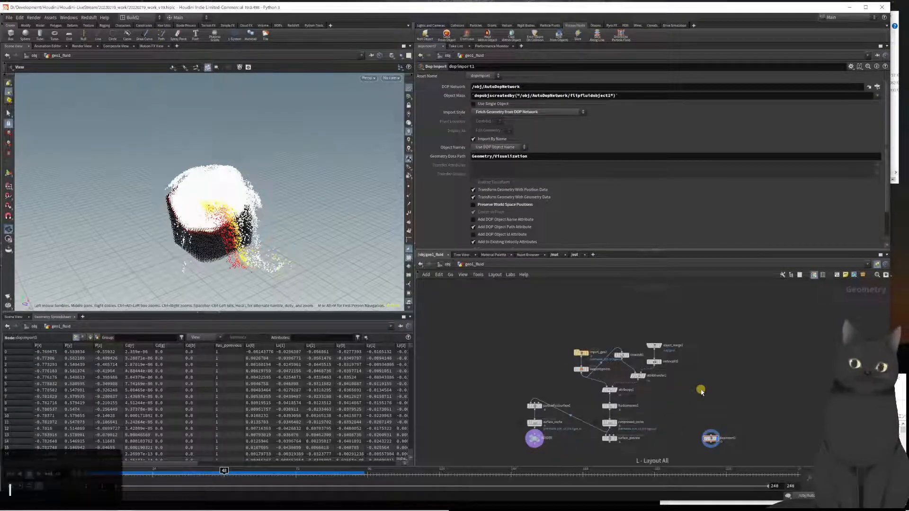
key(l)
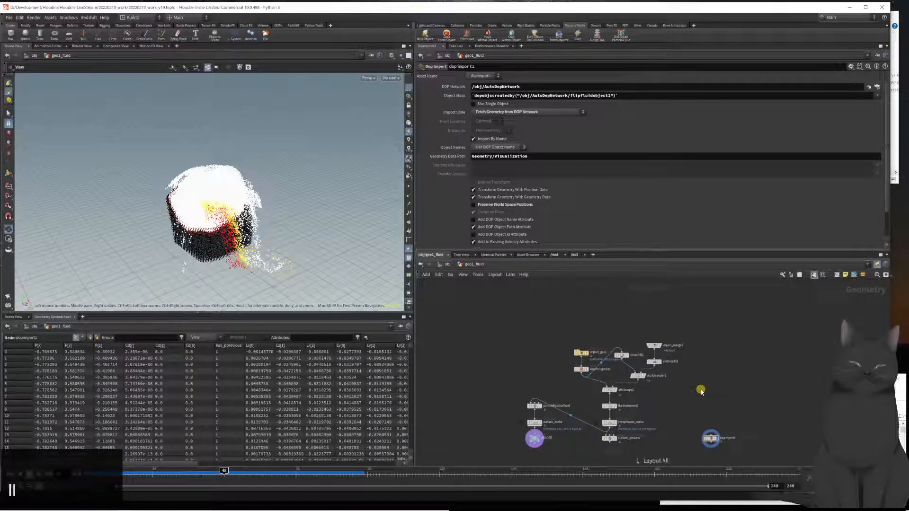
scroll(700, 390, up, 3)
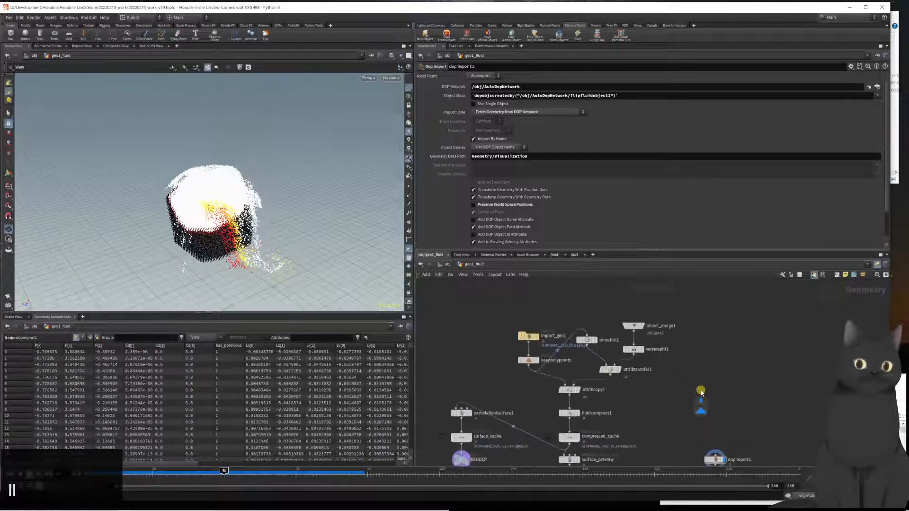
Delete the timeshift1, object_merge1, vertexsplit1, attribtransfer1 and attribcopy1 nodes from the geo1_fluid network.
drag(493, 316, 577, 376)
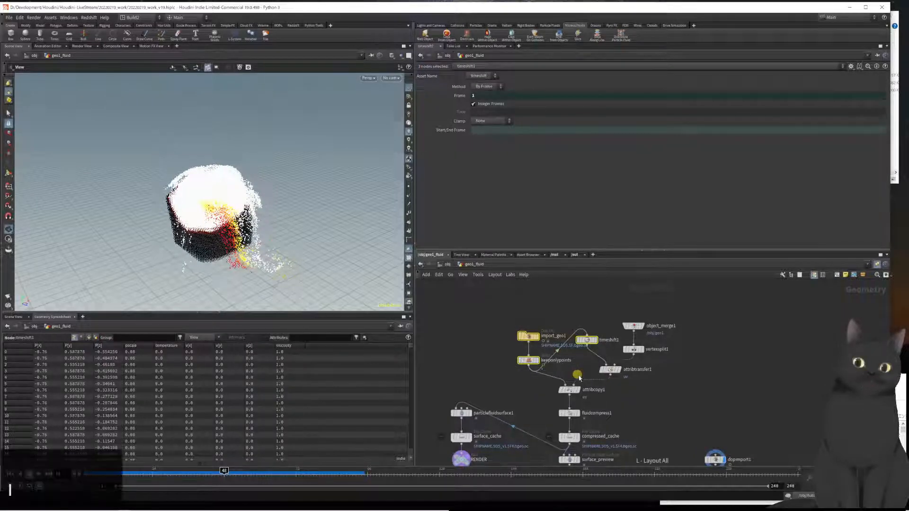
click(699, 394)
key(l)
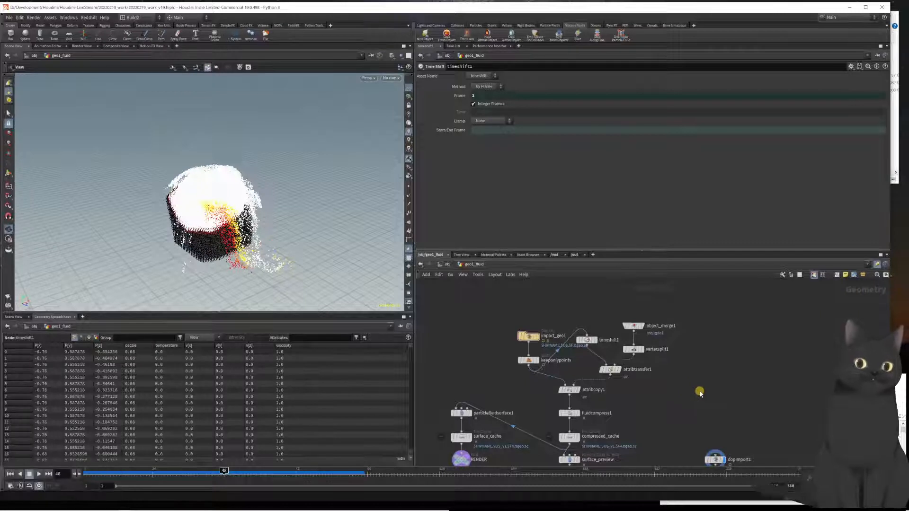
drag(704, 394, 570, 311)
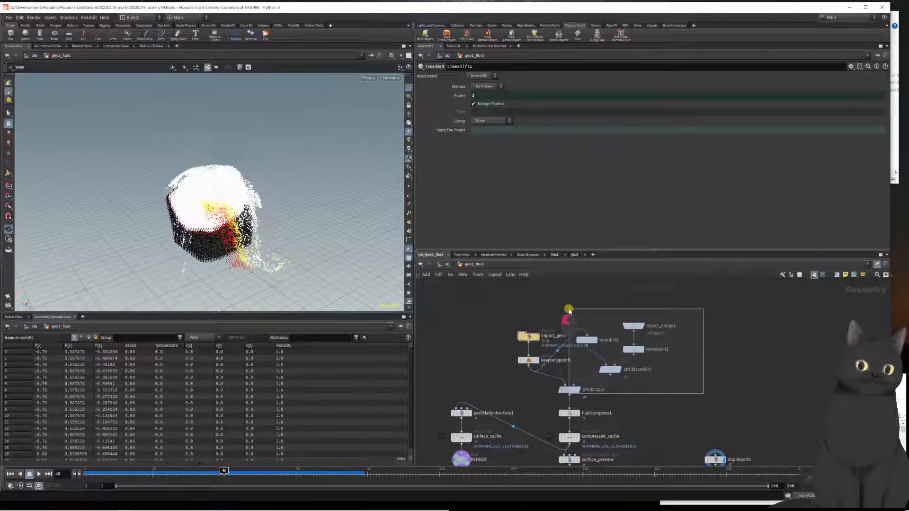
drag(569, 310, 569, 311)
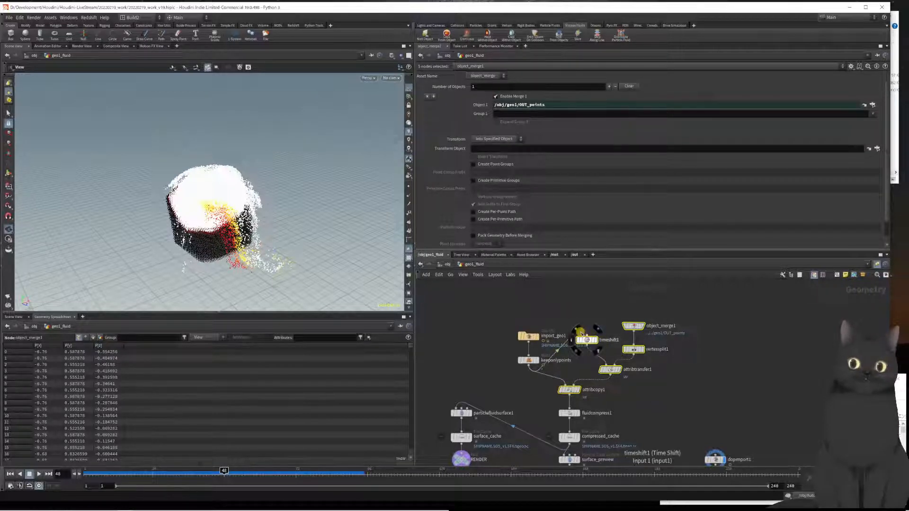
click(579, 331)
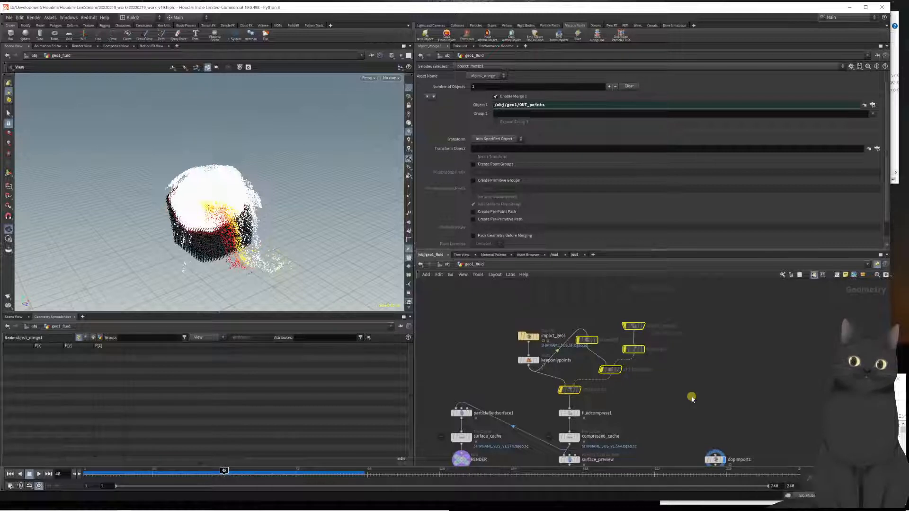
key(Delete)
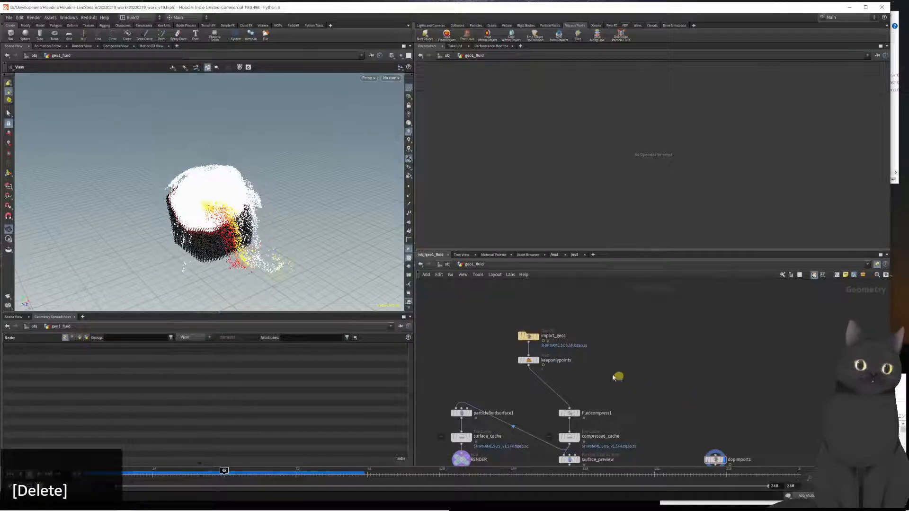
Align import_geo1 and keeponlypoints above fluidcompress1 and auto-arrange the particle and surface node chains.
drag(484, 326, 567, 396)
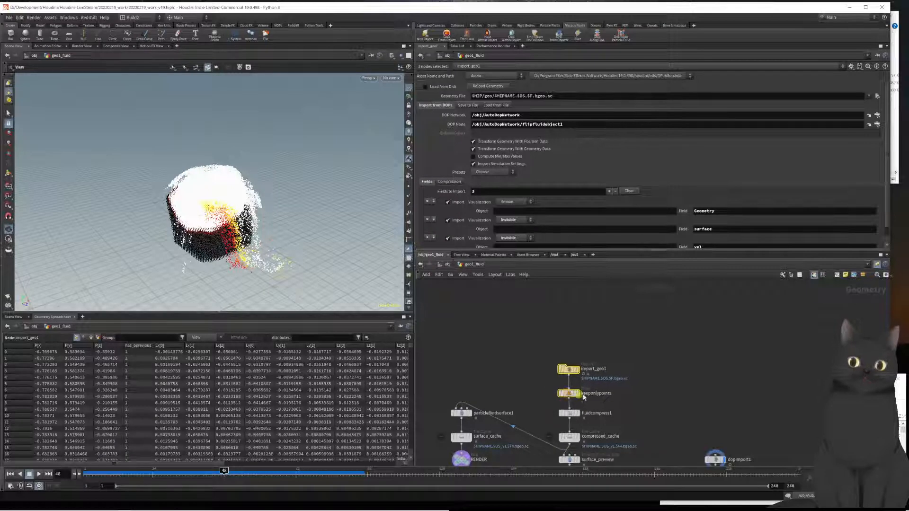
middle_drag(648, 391, 659, 321)
scroll(658, 323, down, 1)
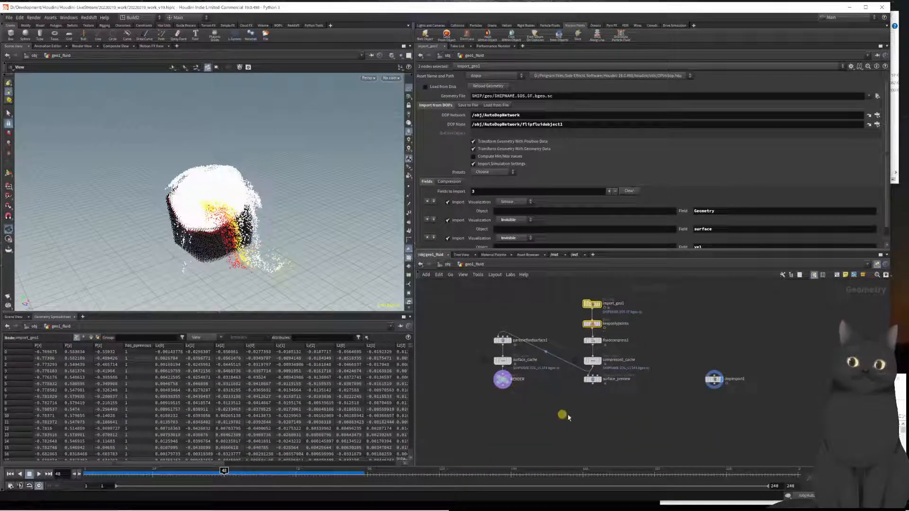
click(692, 419)
drag(692, 418, 478, 297)
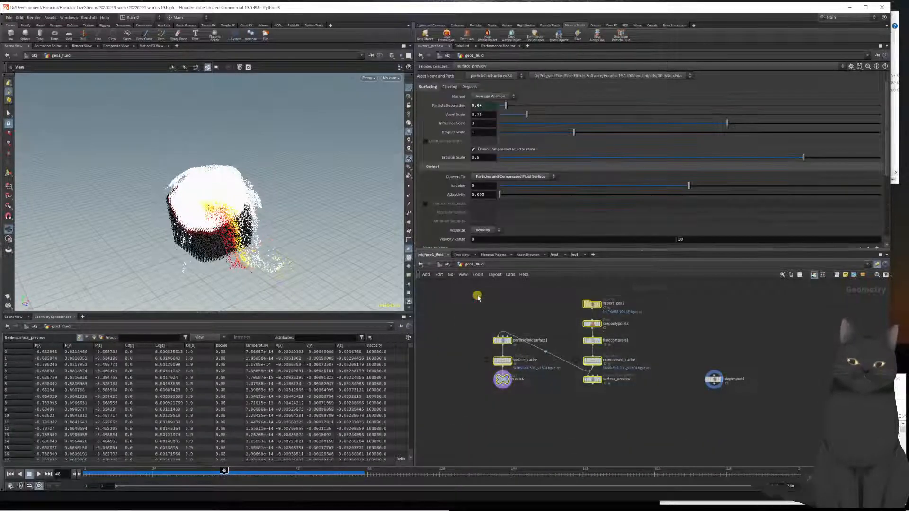
key(l)
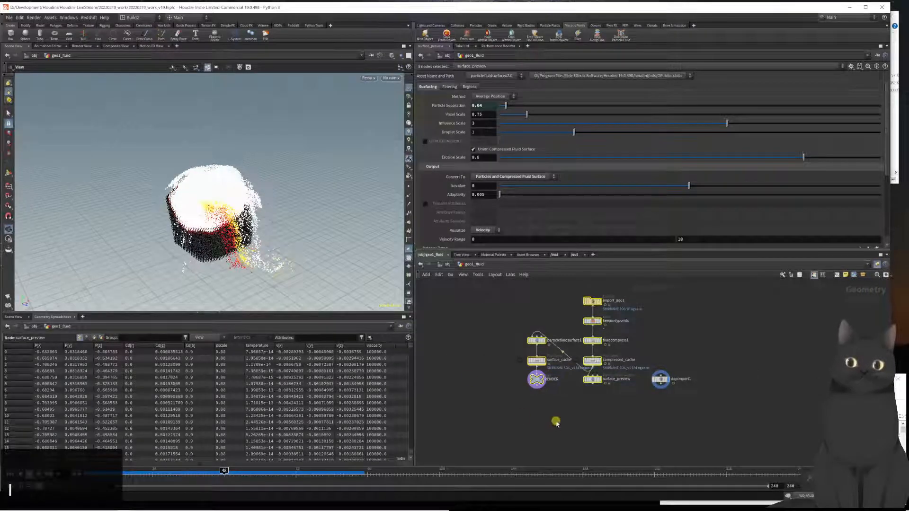
Move particlefluidsurface1, surface_cache and RENDER down as a group so their branch sits below compressed_cache.
drag(555, 422, 504, 320)
click(533, 347)
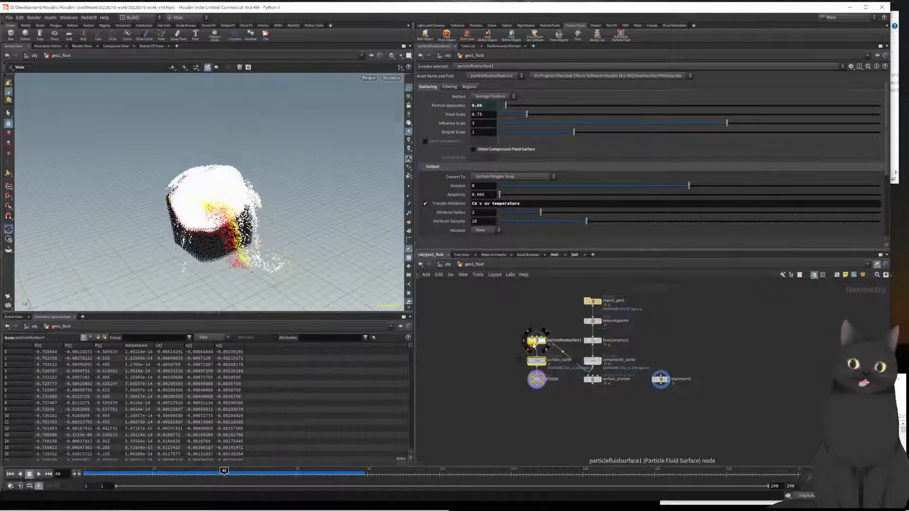
drag(534, 347, 538, 385)
middle_drag(654, 338, 769, 366)
scroll(618, 351, up, 3)
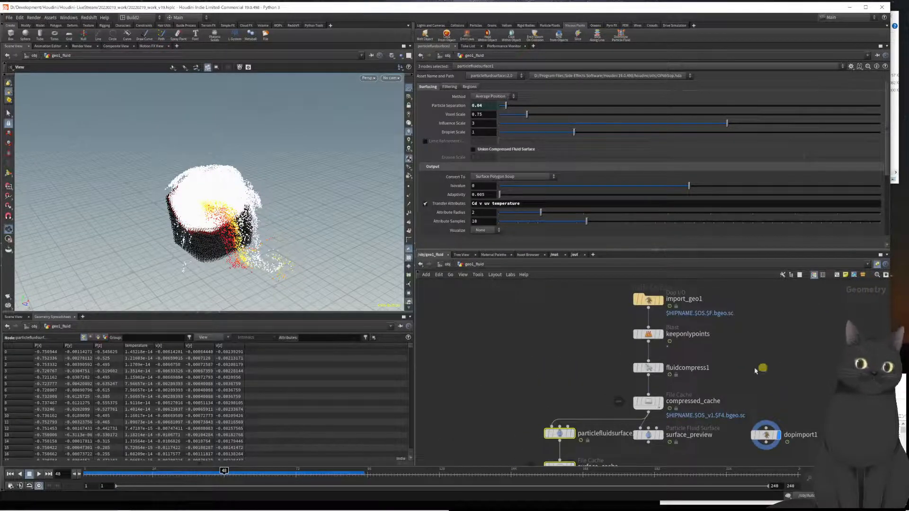
Display keeponlypoints, review its settings and check the Particle Separation expression of fluidcompress1.
click(666, 340)
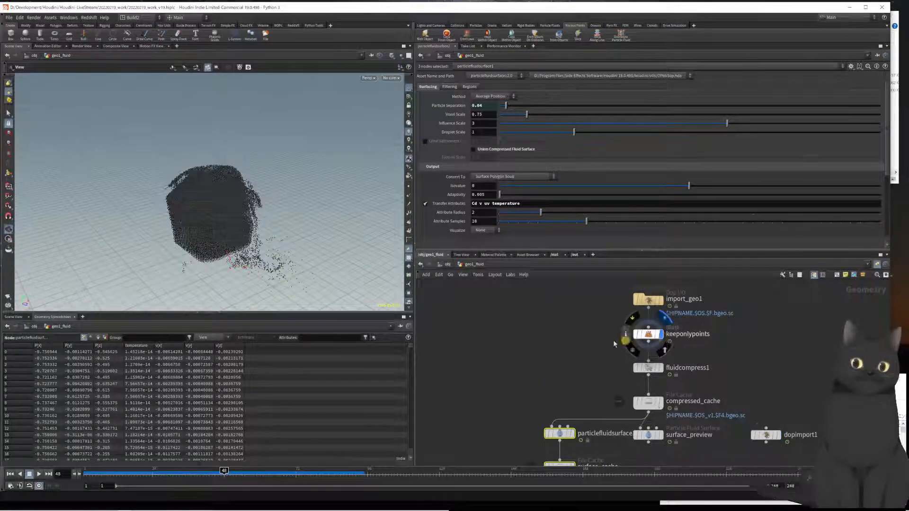
click(655, 335)
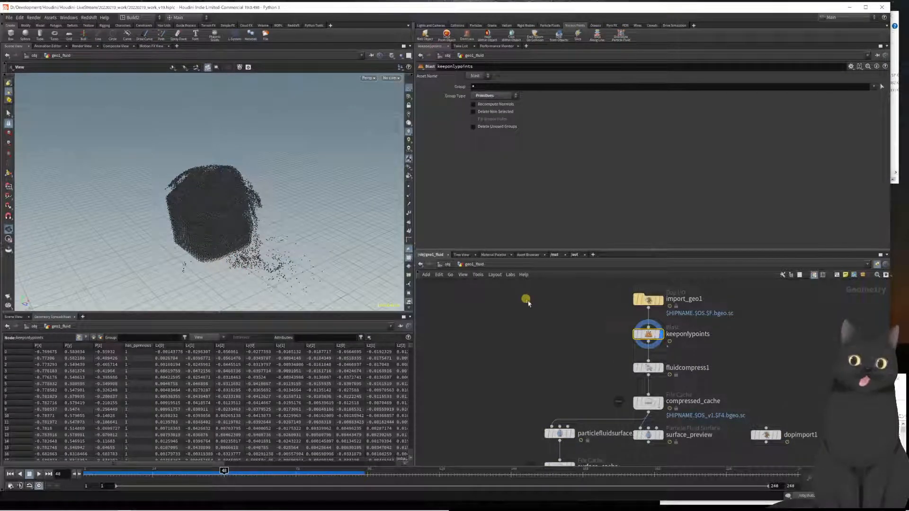
click(687, 374)
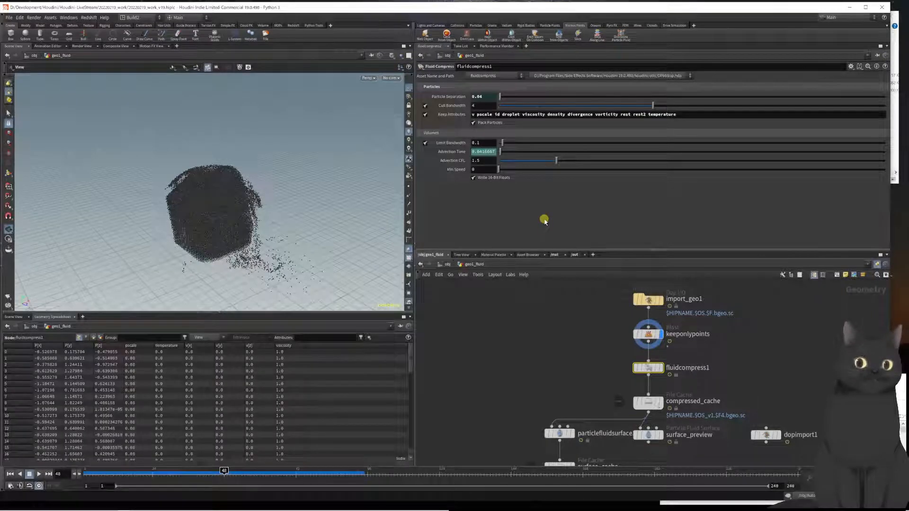
click(452, 97)
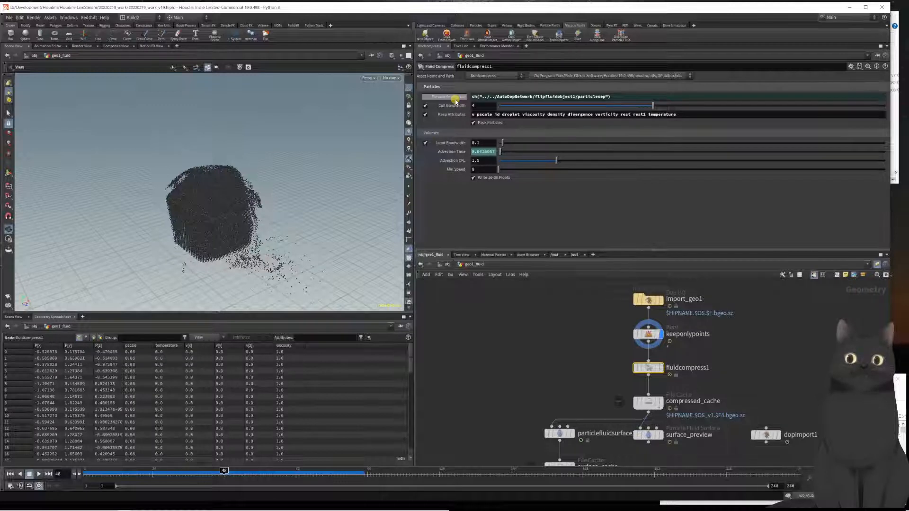
click(454, 99)
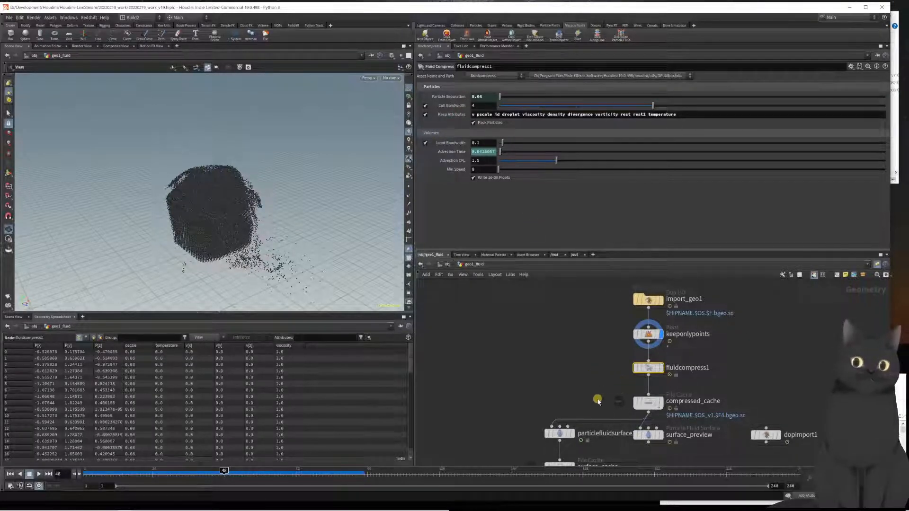
Review the caching settings of compressed_cache and display its output in the viewport.
click(656, 403)
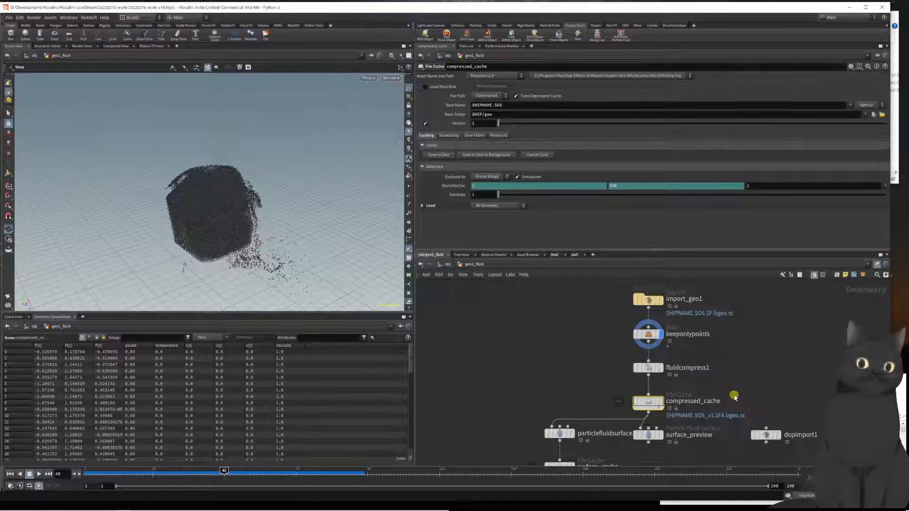
click(662, 404)
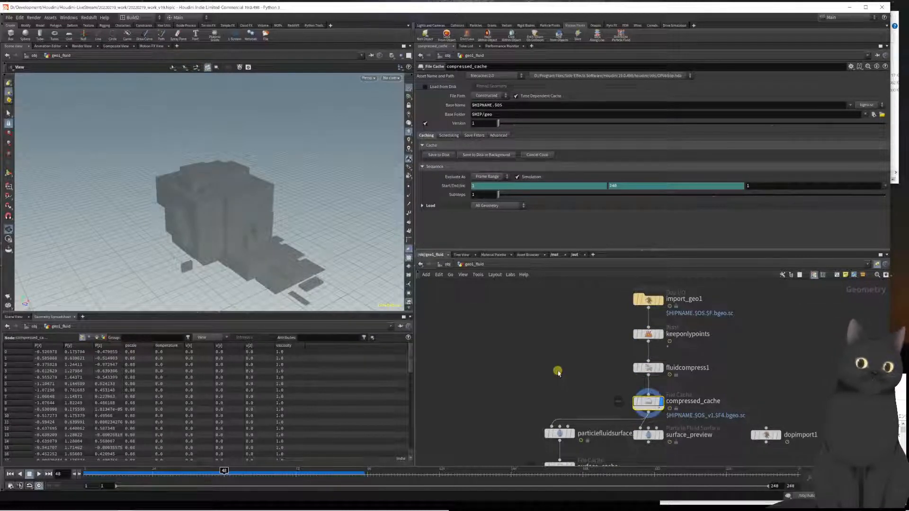
middle_drag(558, 374, 548, 322)
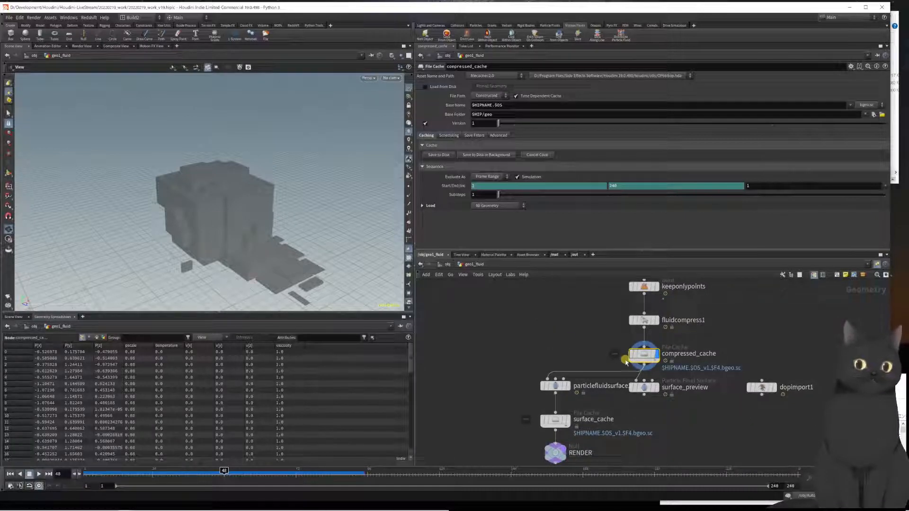
Display particlefluidsurface1 and enable its Smooth and Dilate surface filters.
mouse_move(572, 389)
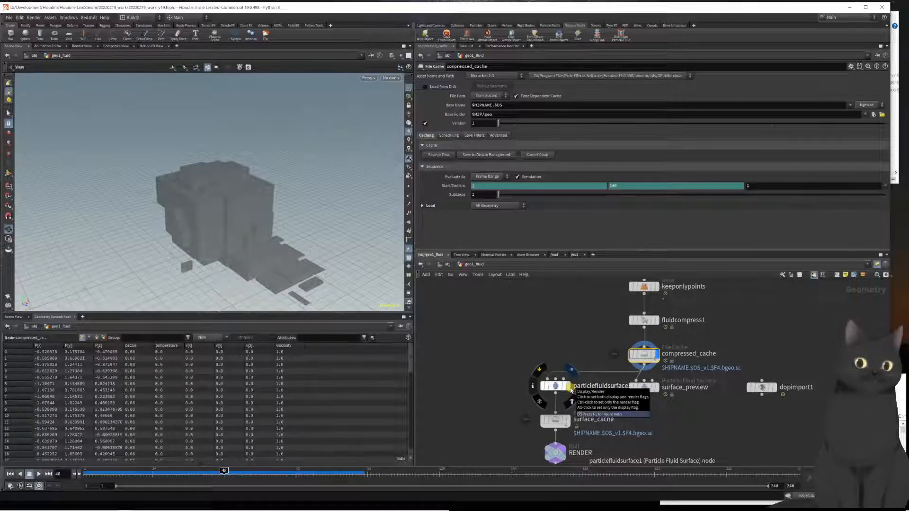
click(572, 389)
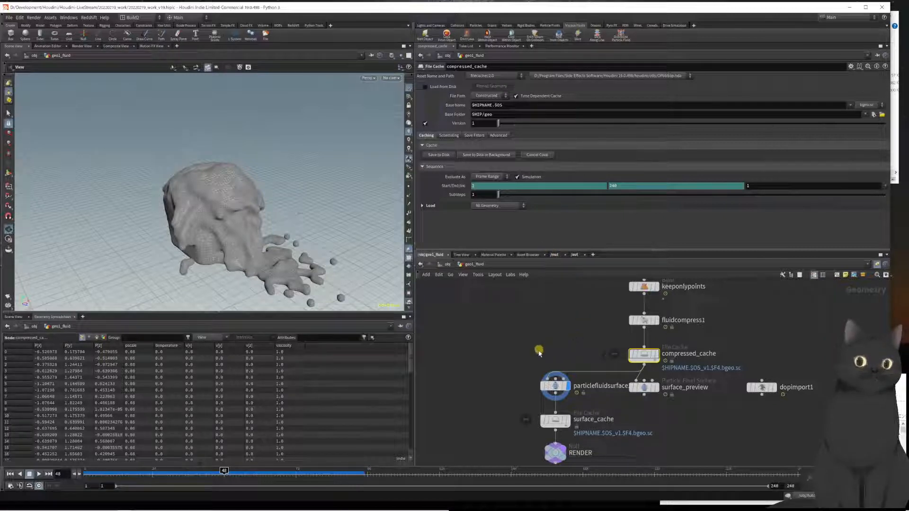
drag(518, 365, 564, 385)
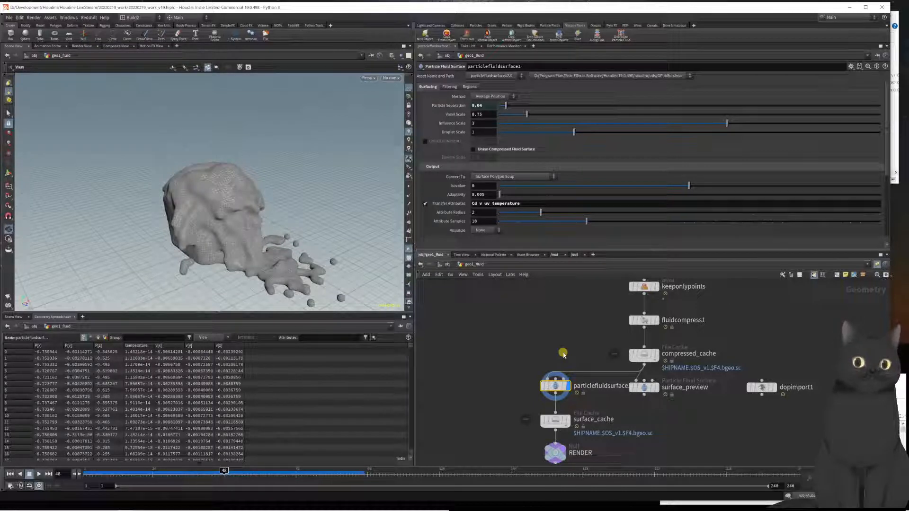
click(447, 89)
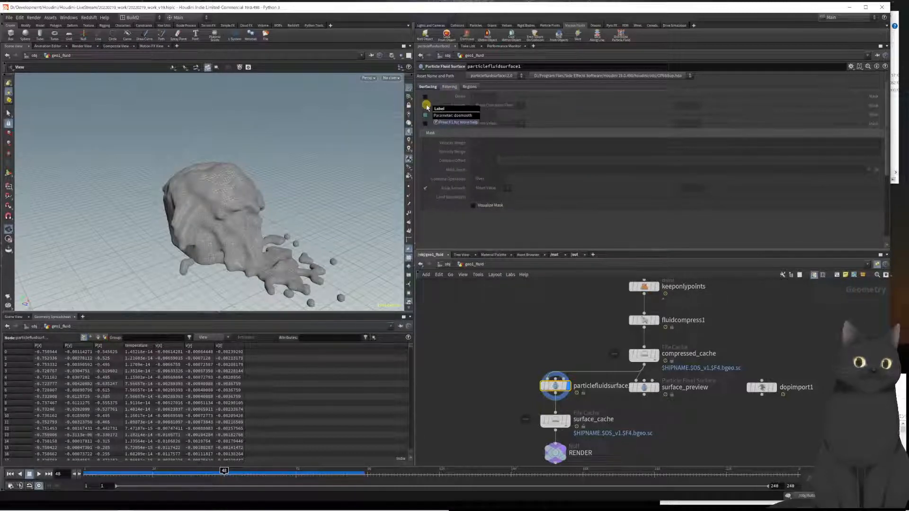
click(426, 105)
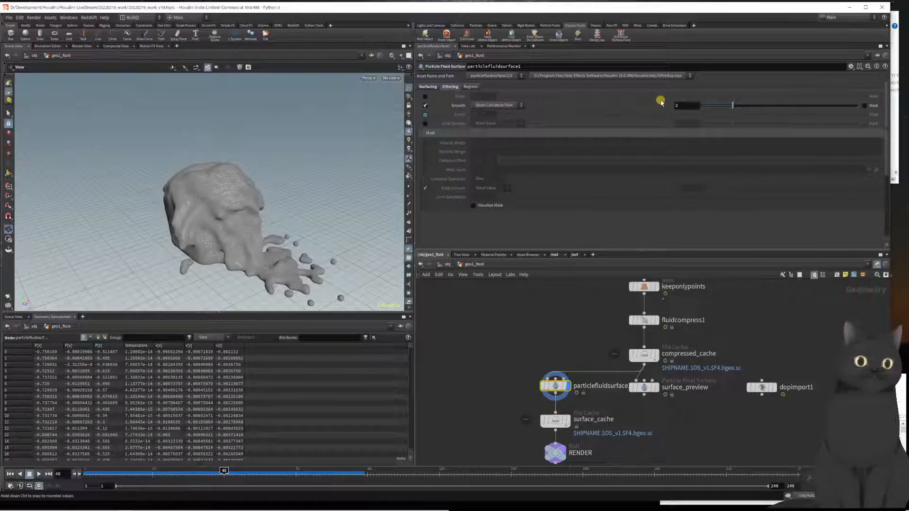
click(424, 97)
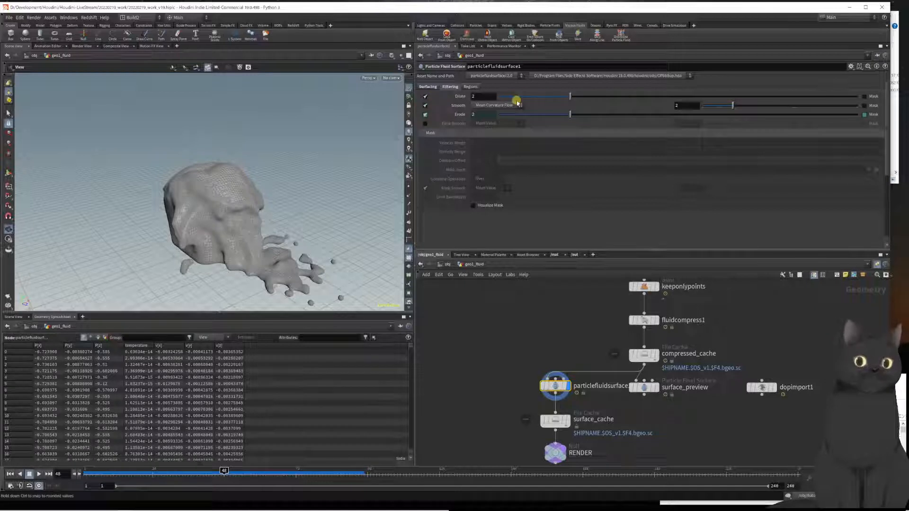
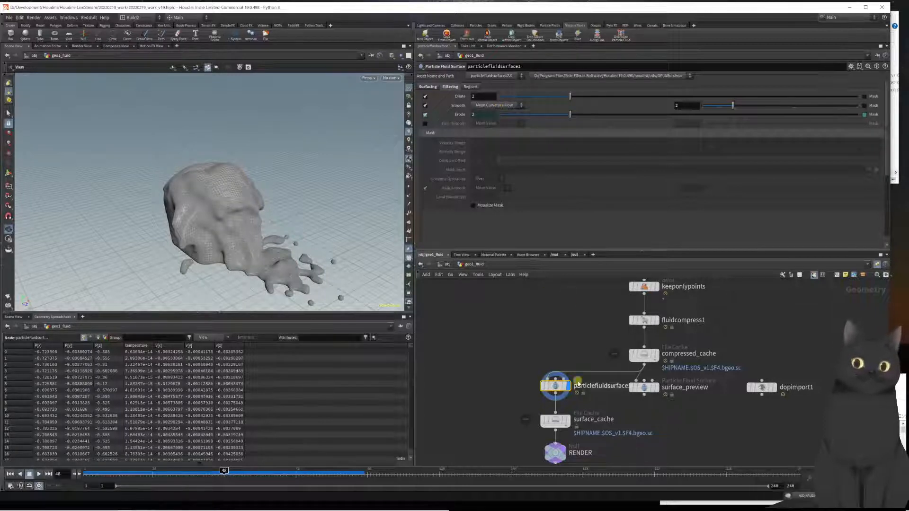
Review the settings of surface_cache and the RENDER null at the end of the surface branch.
scroll(500, 351, down, 1)
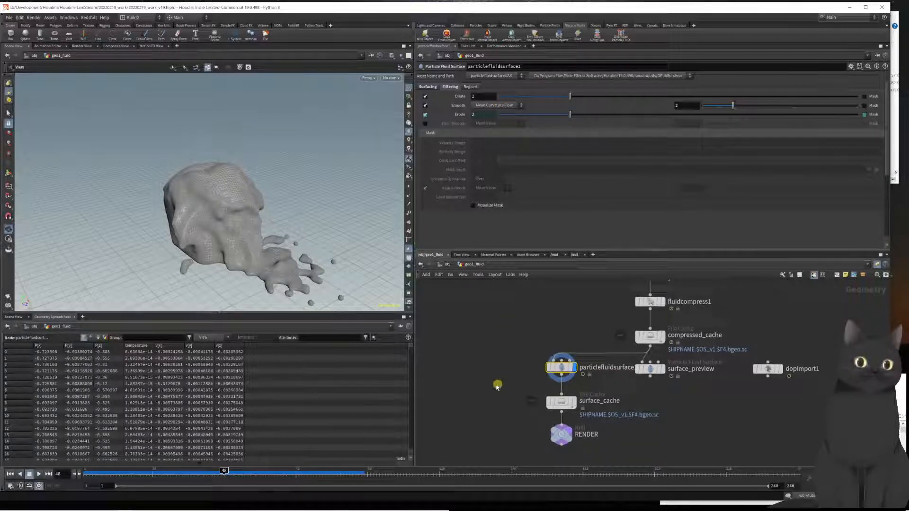
click(595, 409)
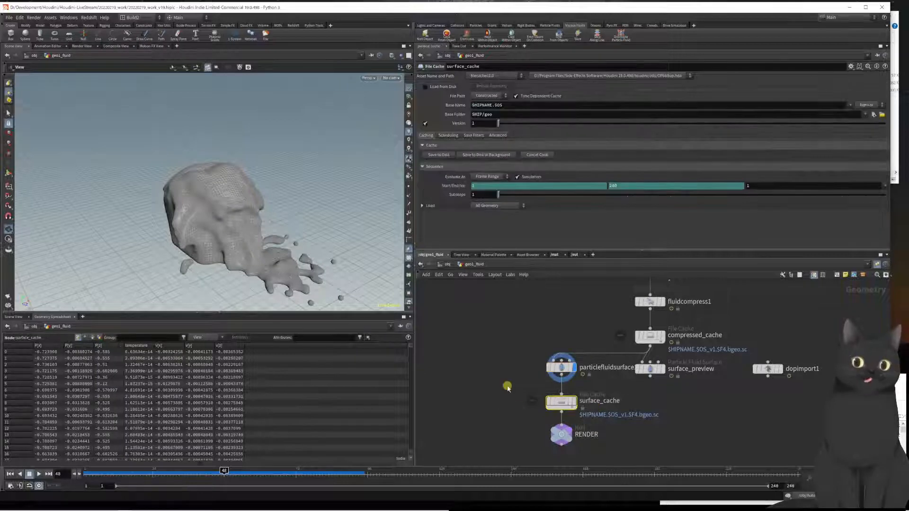
click(562, 435)
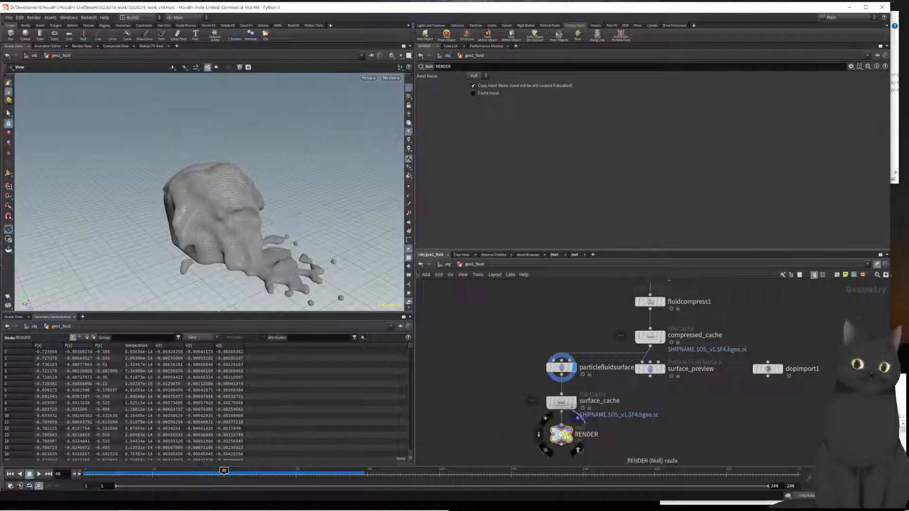
Move the RENDER null farther below surface_cache and add a Color node beside the connection between them.
middle_click(566, 436)
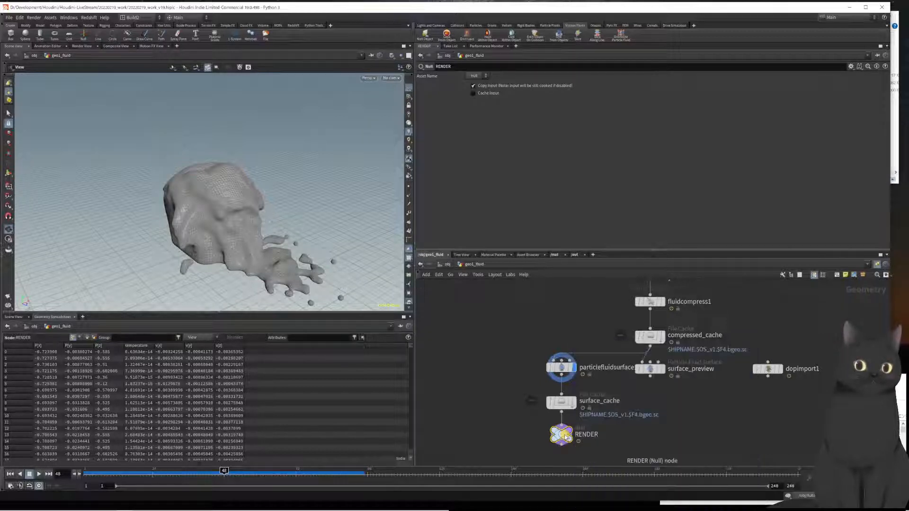
middle_drag(506, 415, 484, 382)
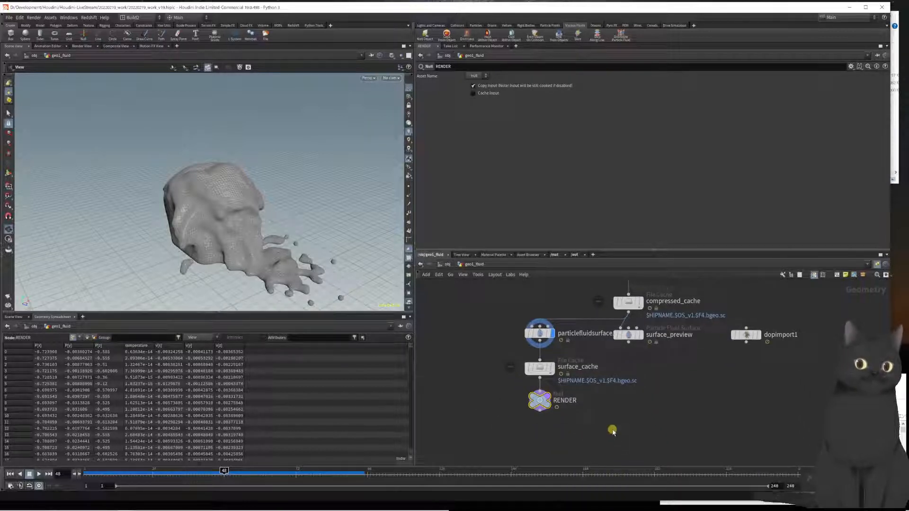
scroll(612, 431, down, 2)
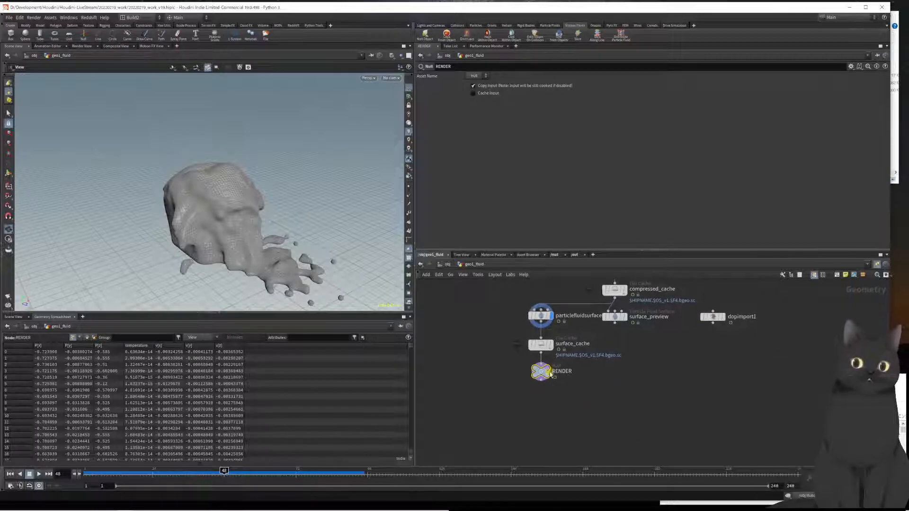
mouse_move(547, 374)
drag(541, 378, 548, 416)
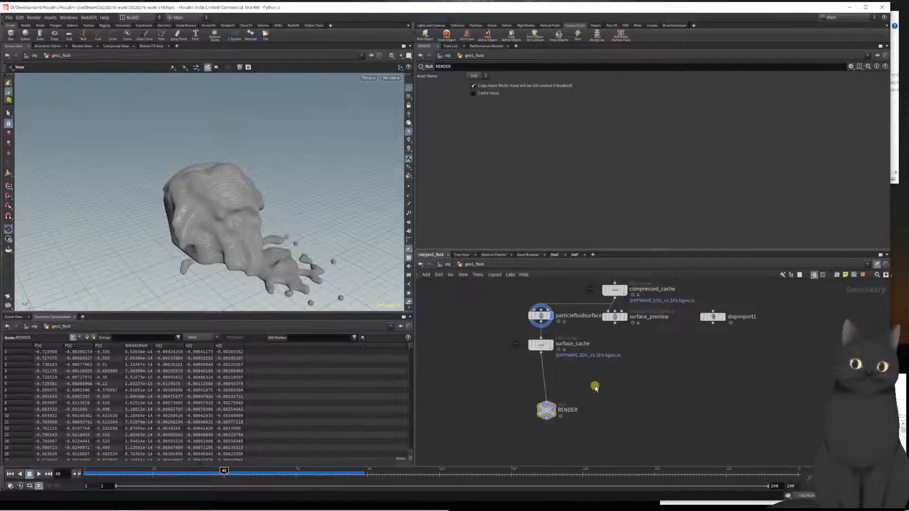
key(Tab)
text(color)
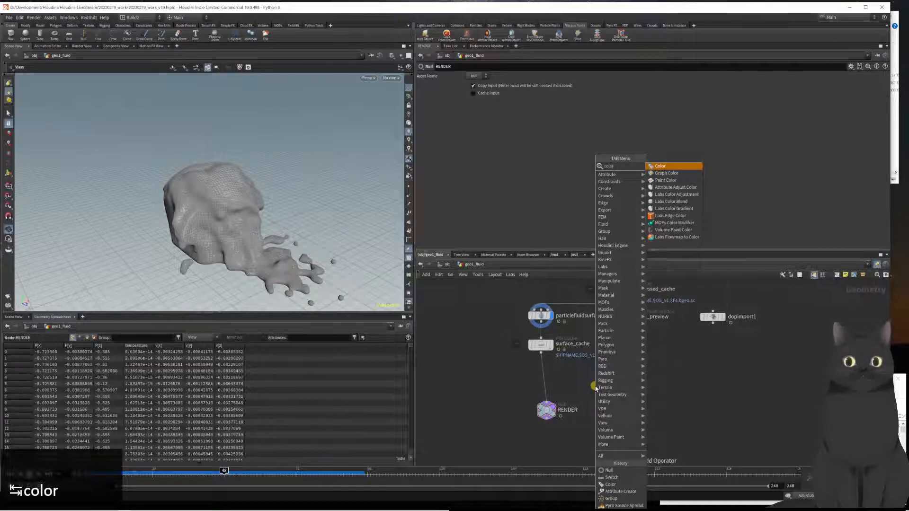
key(Return)
click(596, 387)
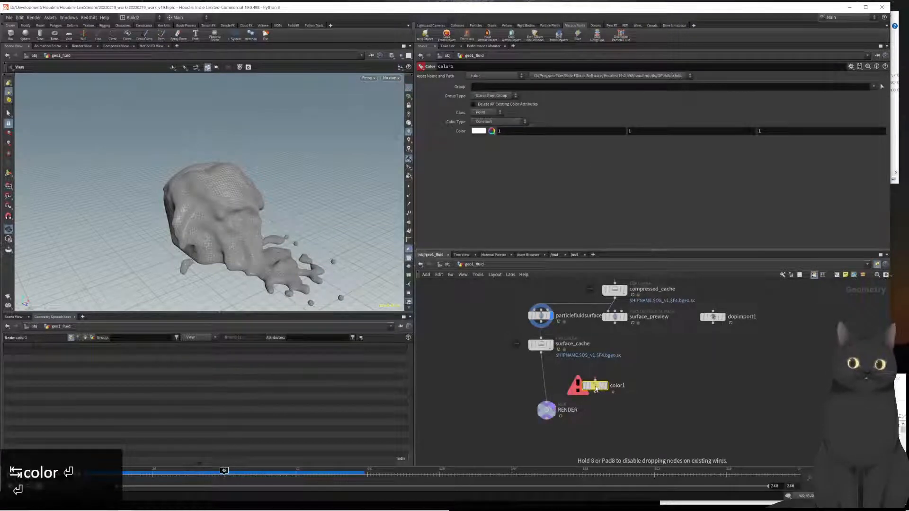
Set the Color node's Color Type to Ramp from Attribute and check its list of available attributes.
click(502, 122)
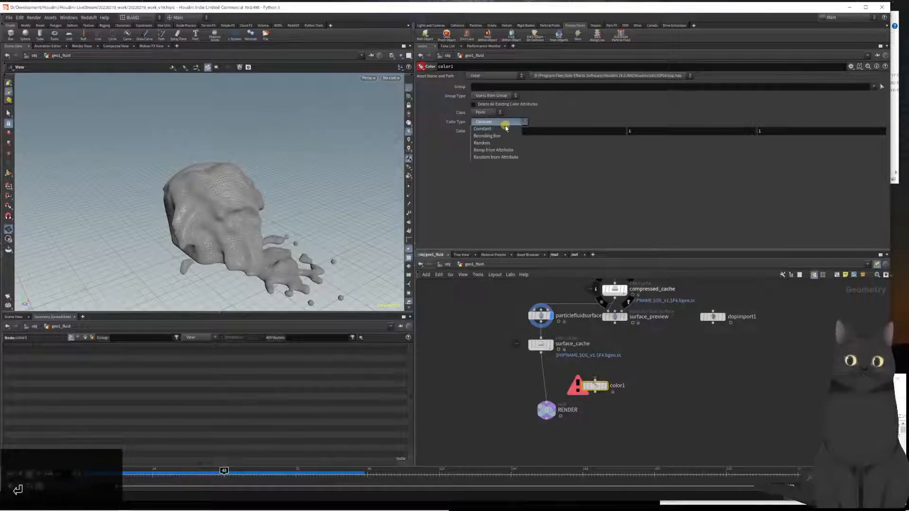
click(516, 138)
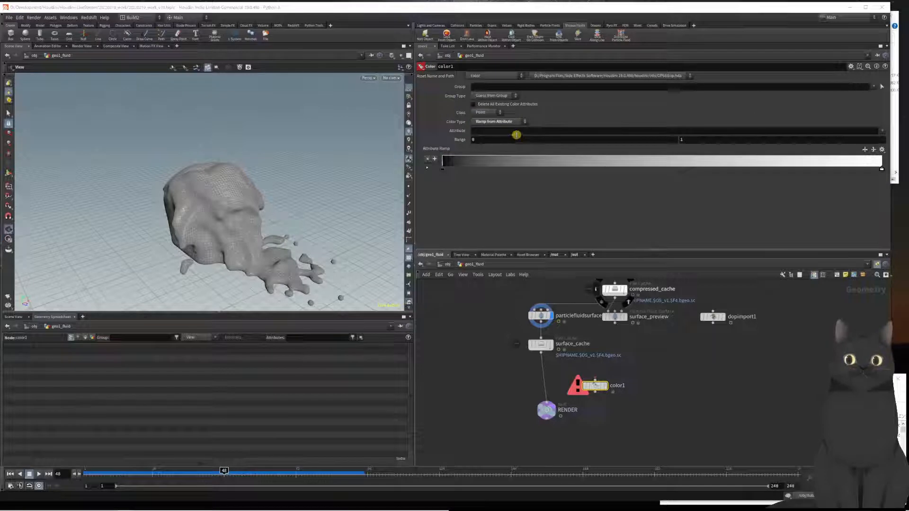
click(516, 131)
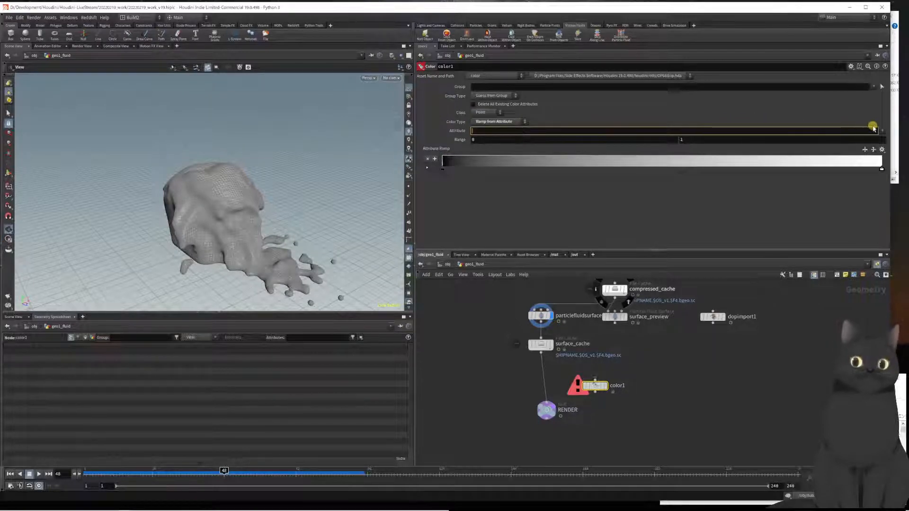
click(883, 131)
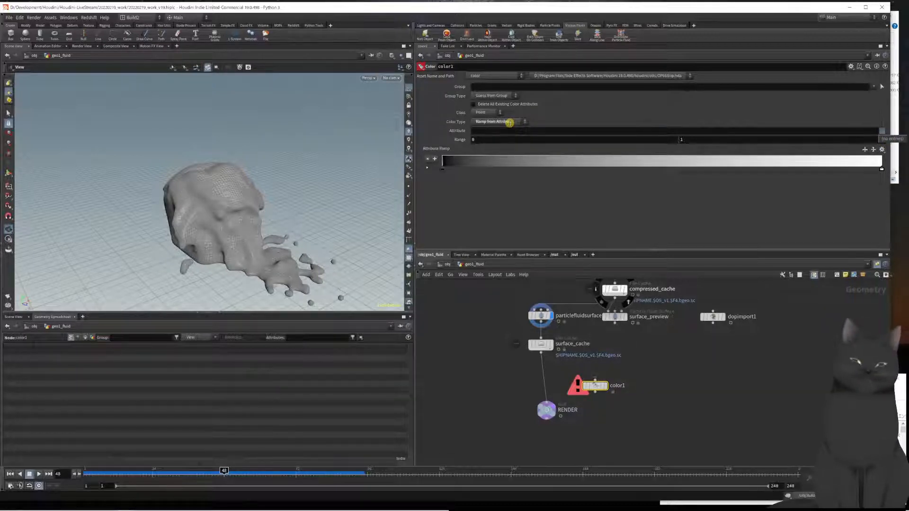
Wire color1 between surface_cache and RENDER, and set temperature as its ramp attribute.
click(545, 356)
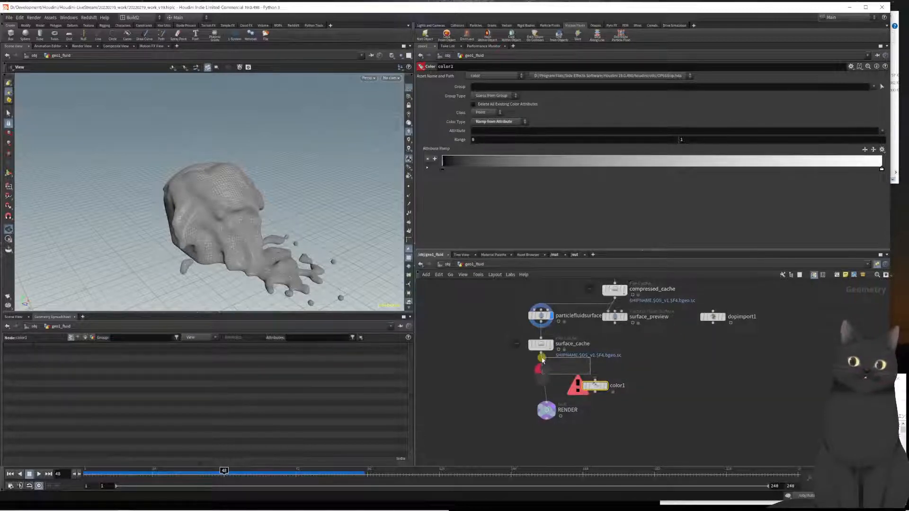
drag(541, 360, 603, 378)
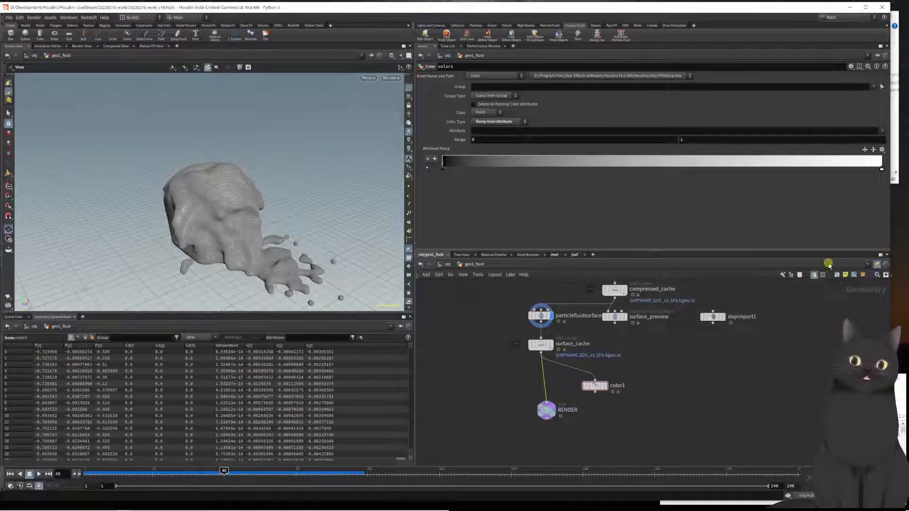
click(882, 131)
click(870, 153)
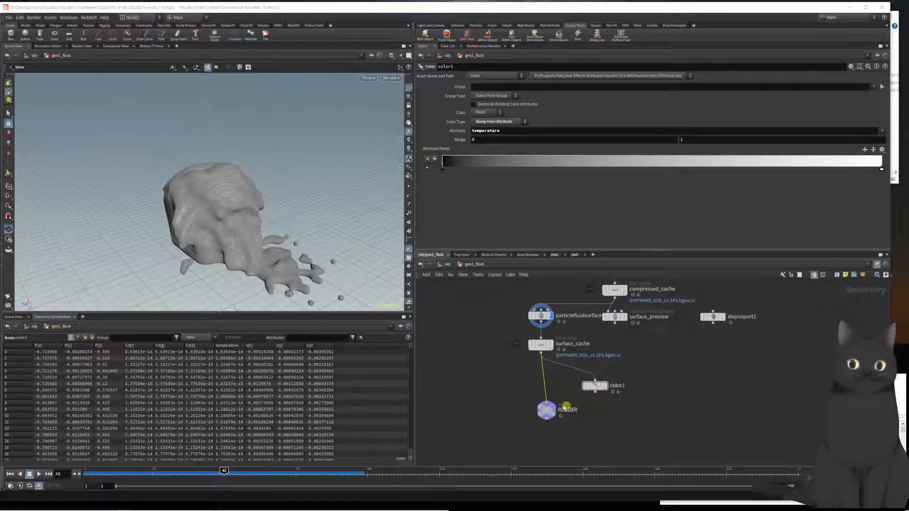
drag(546, 401, 589, 398)
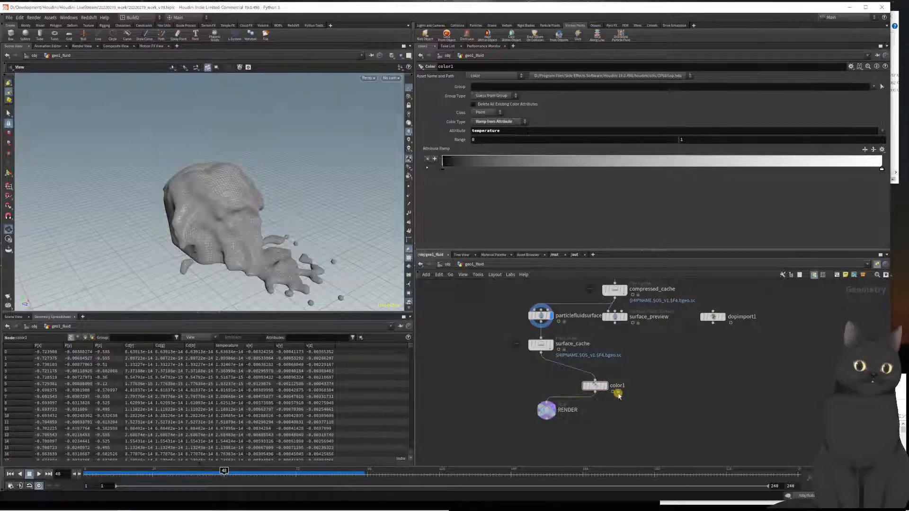
Apply the Inferno preset to color1's attribute ramp and display the RENDER null in the viewport.
click(881, 149)
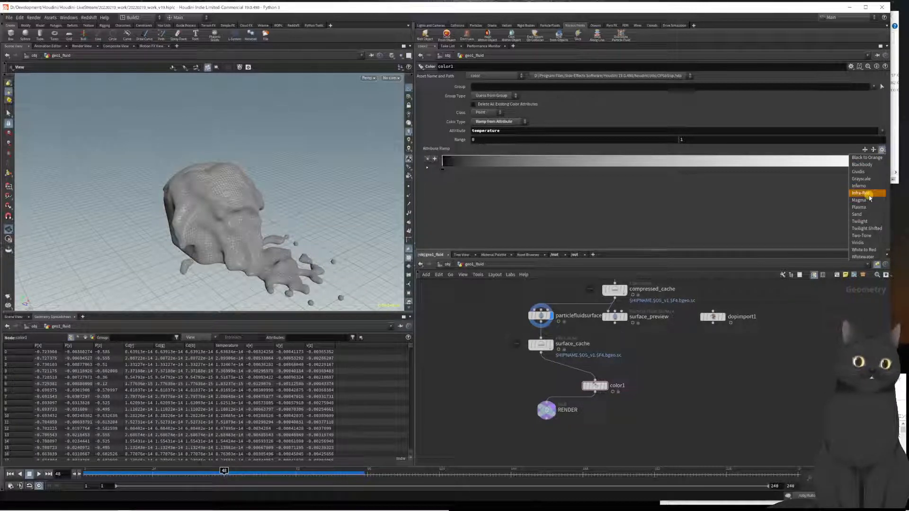
click(868, 186)
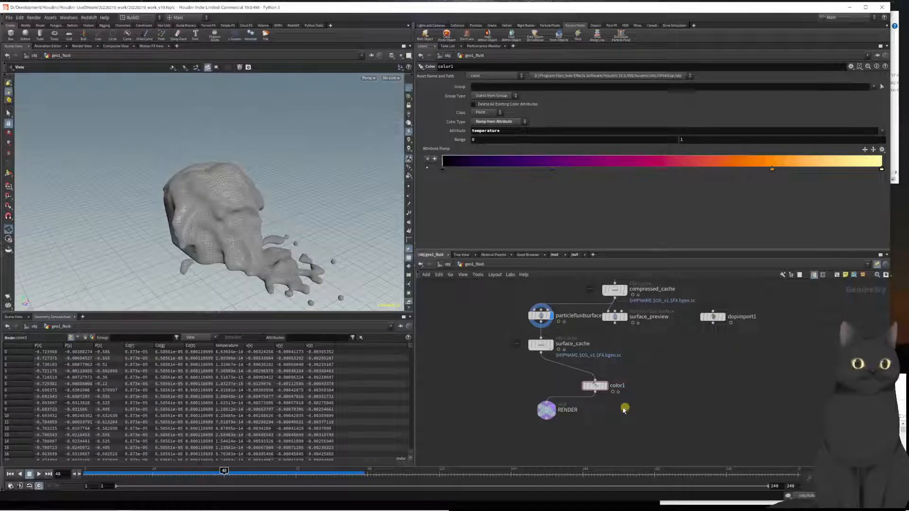
click(557, 408)
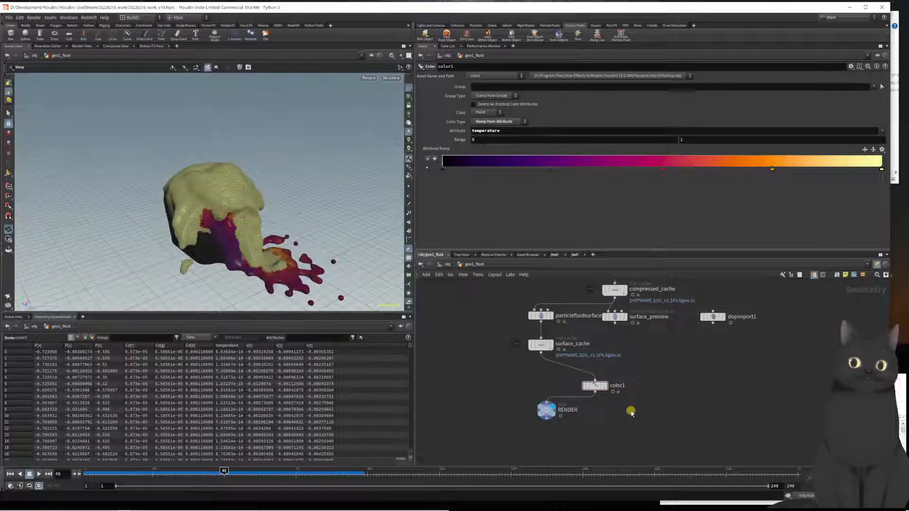
Line up color1 and the RENDER null directly beneath surface_cache in the network.
drag(595, 385, 543, 371)
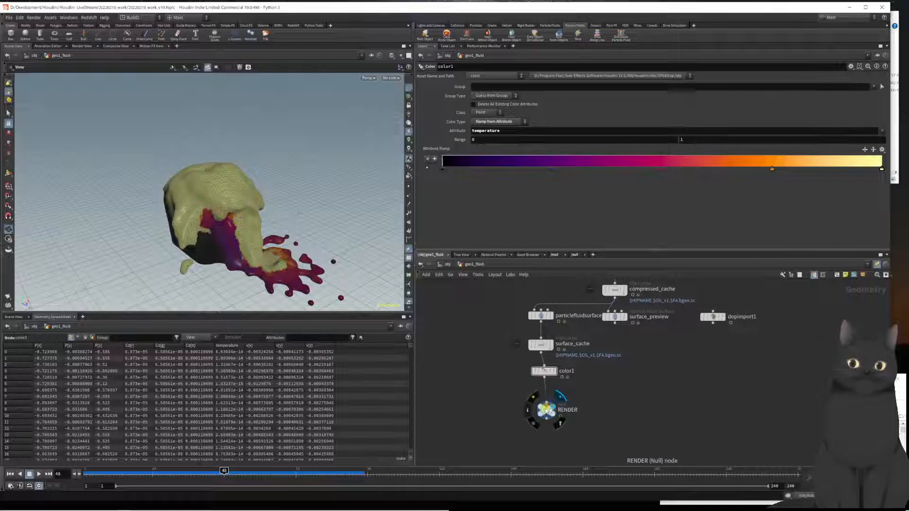
drag(545, 410, 541, 400)
middle_drag(660, 391, 619, 414)
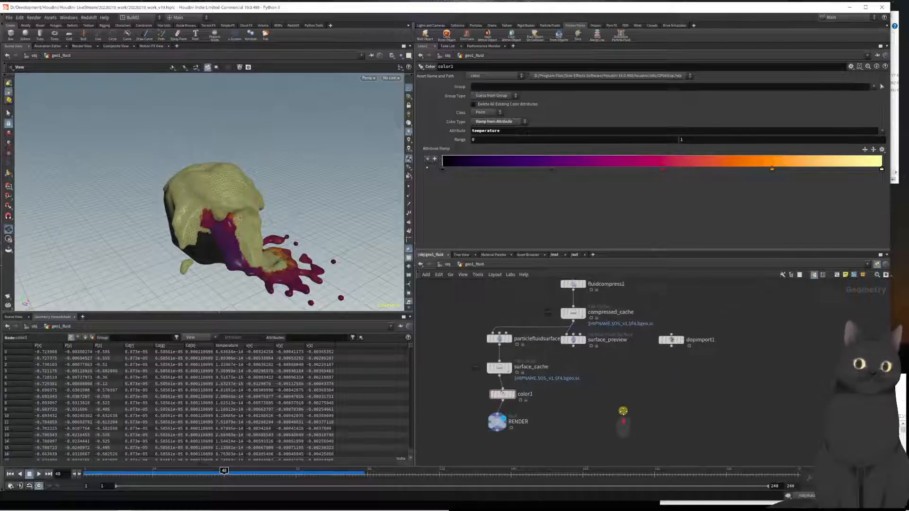
Shift surface_preview and dopimport1 away from the main chain and align the particlefluidsurface1-to-RENDER branch beneath compressed_cache.
drag(706, 375, 573, 341)
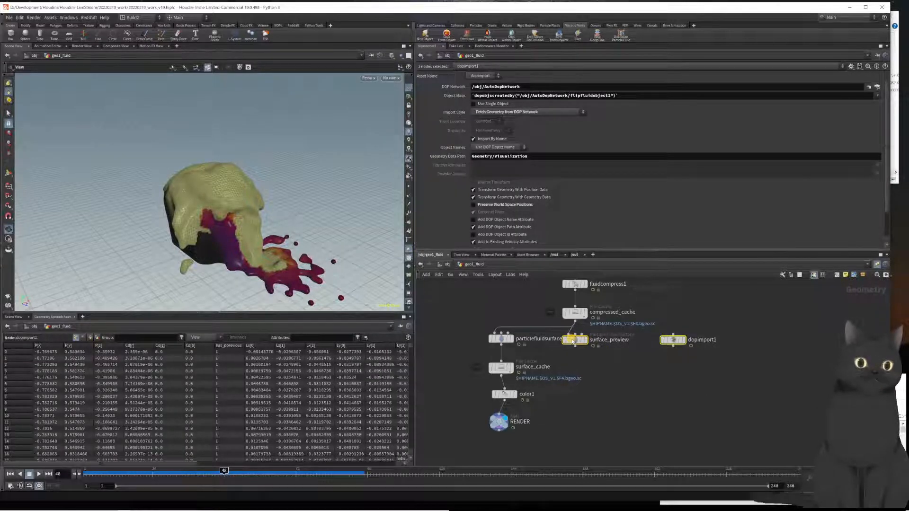
drag(674, 343, 744, 339)
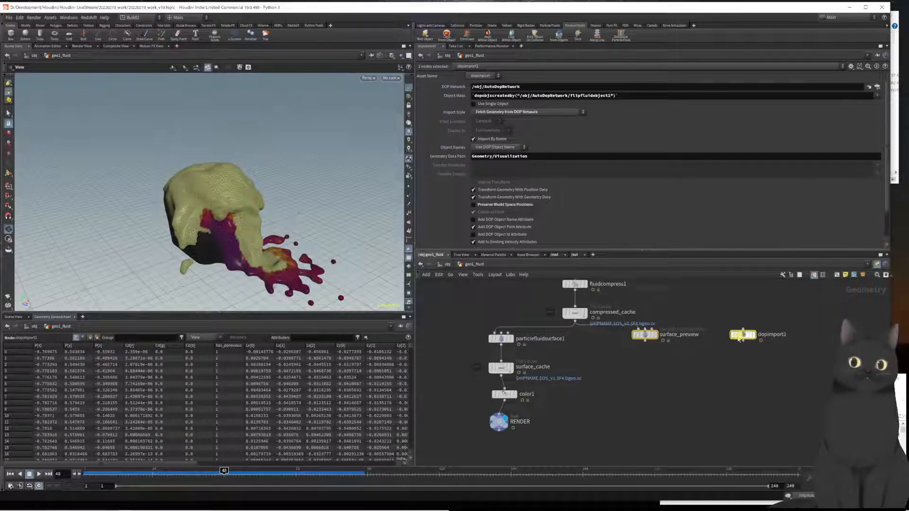
drag(538, 440, 571, 343)
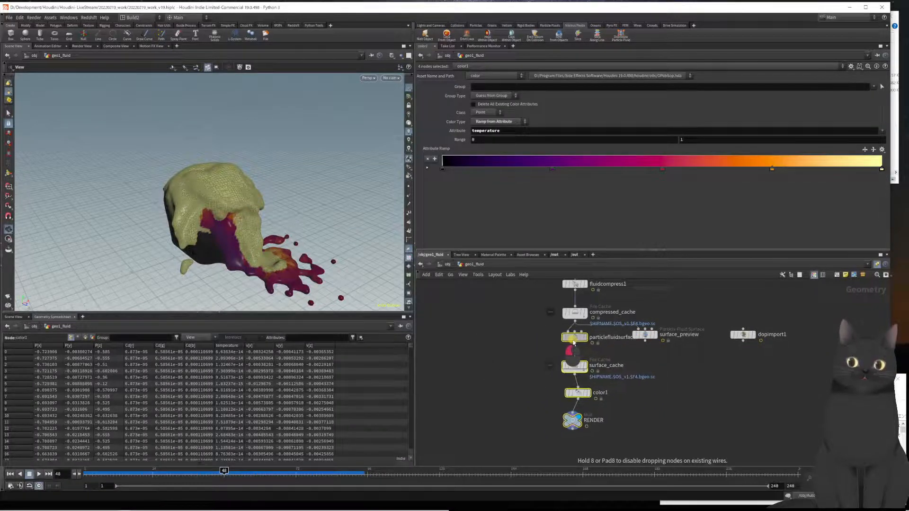
Reposition surface_preview slightly beside particlefluidsurface1 and display its output in the viewport.
click(653, 337)
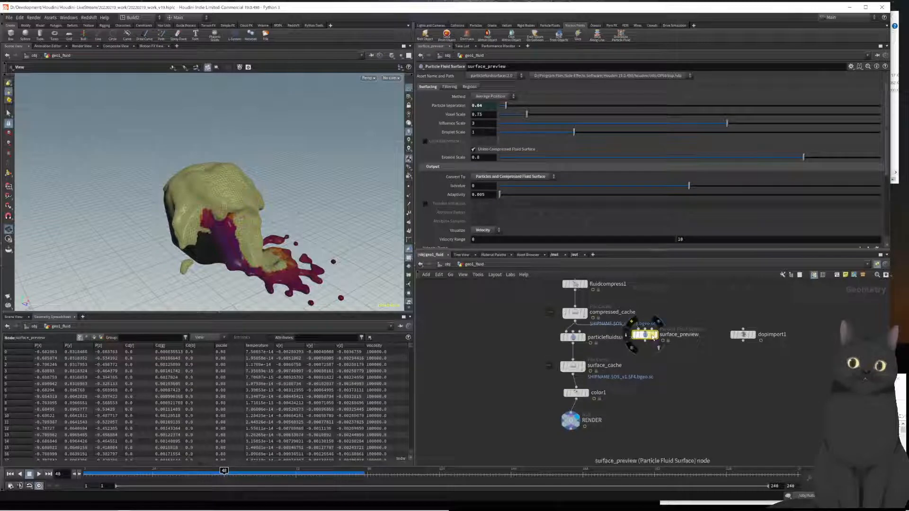
scroll(635, 349, up, 3)
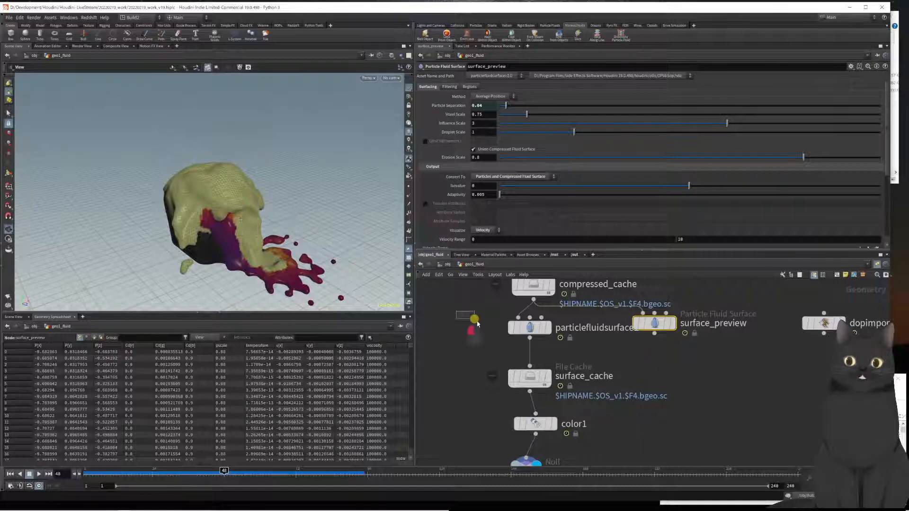
drag(455, 312, 555, 345)
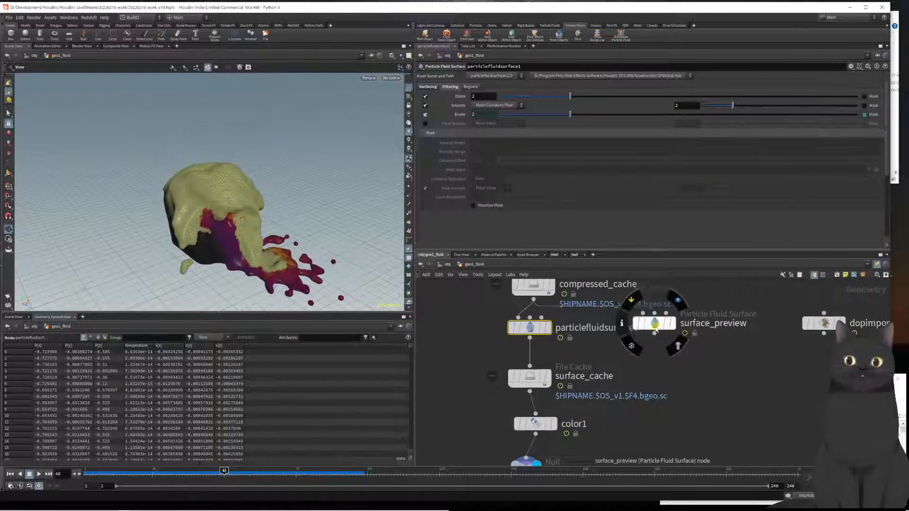
drag(656, 329, 665, 342)
mouse_move(665, 342)
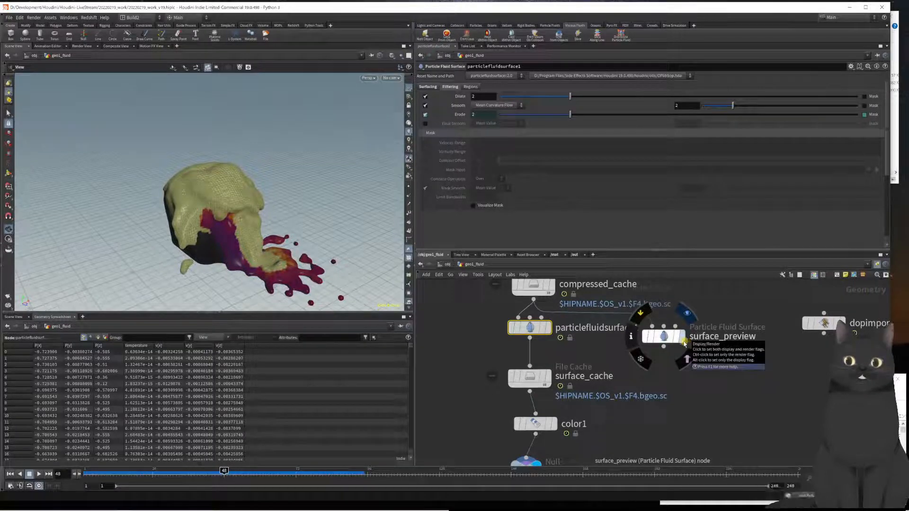
click(683, 339)
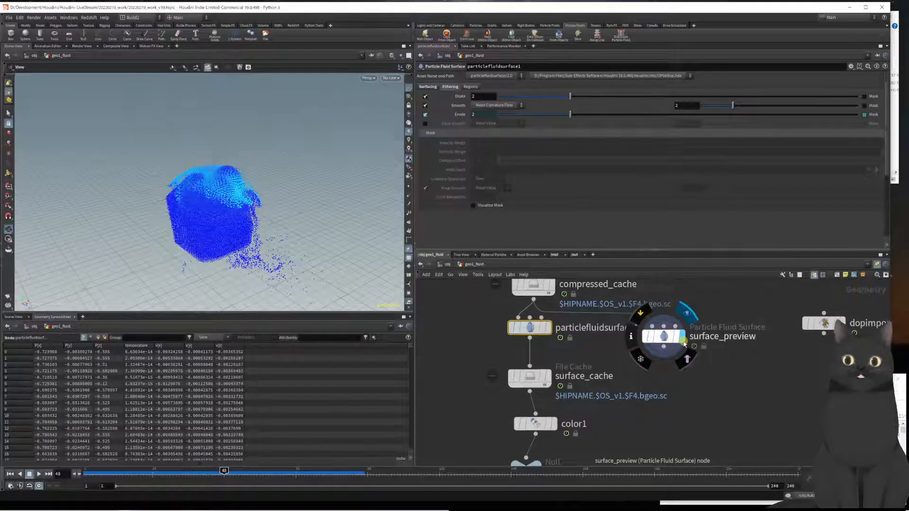
Compare the Surfacing settings of surface_preview and particlefluidsurface1, including compressed-surface union, output conversion and transferred attributes.
click(654, 338)
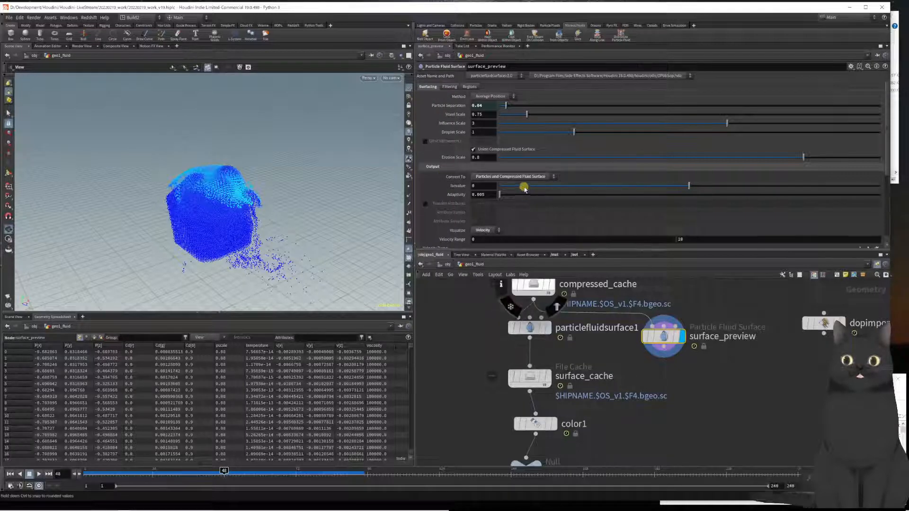
click(444, 88)
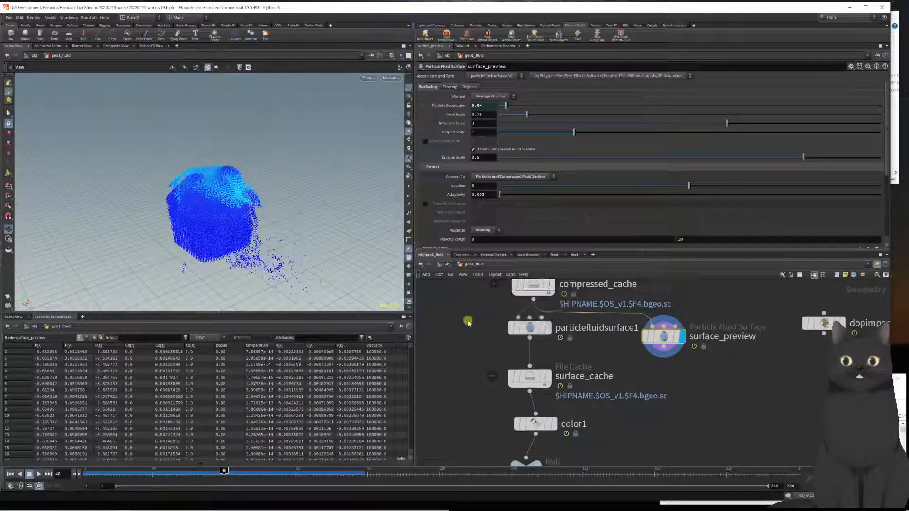
click(530, 327)
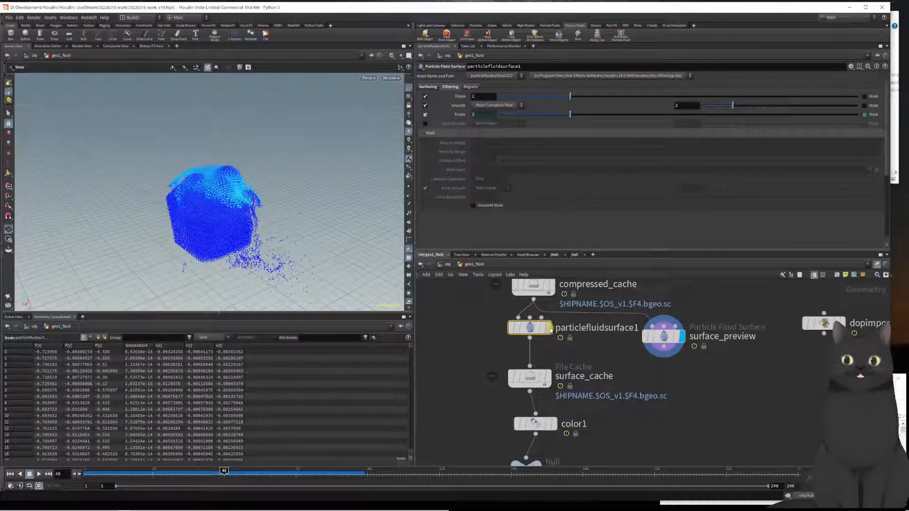
click(427, 87)
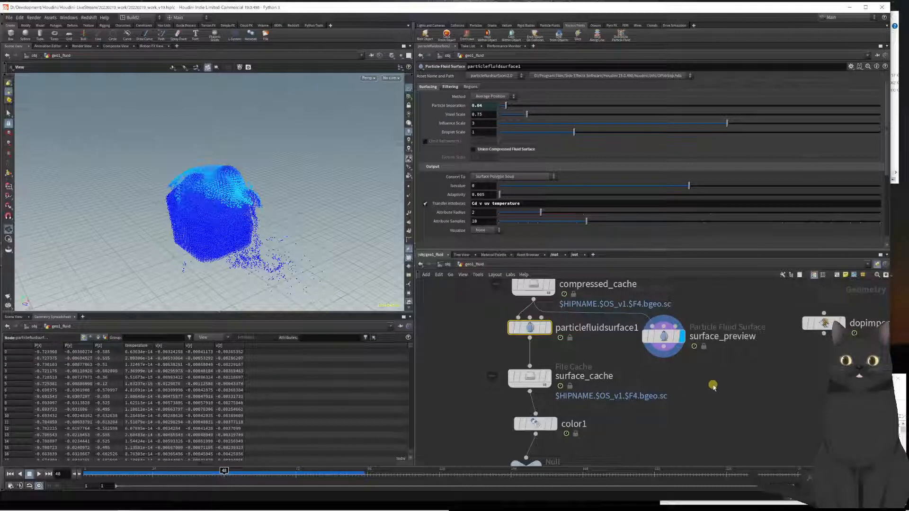
click(667, 330)
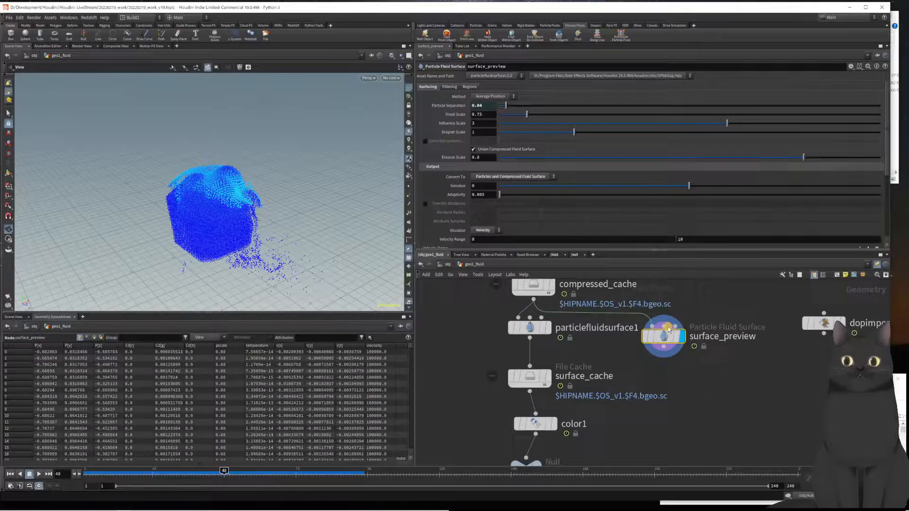
click(552, 333)
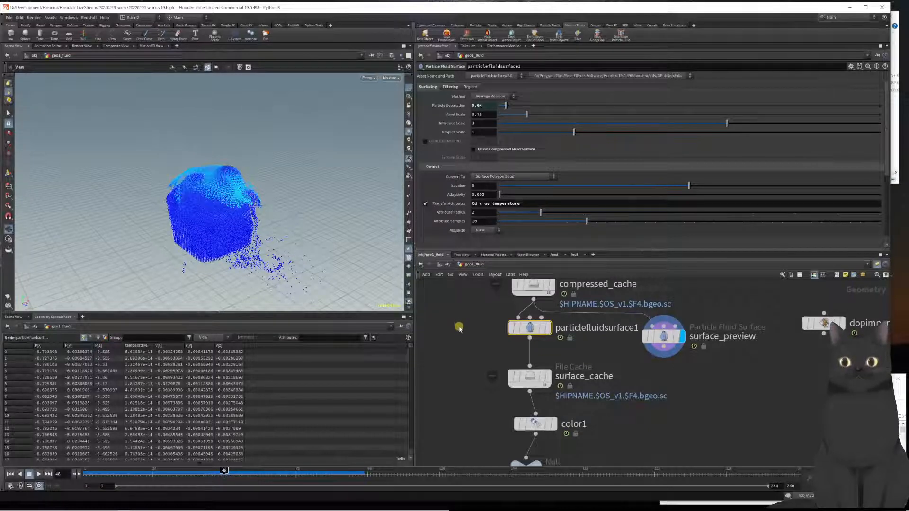
mouse_move(531, 331)
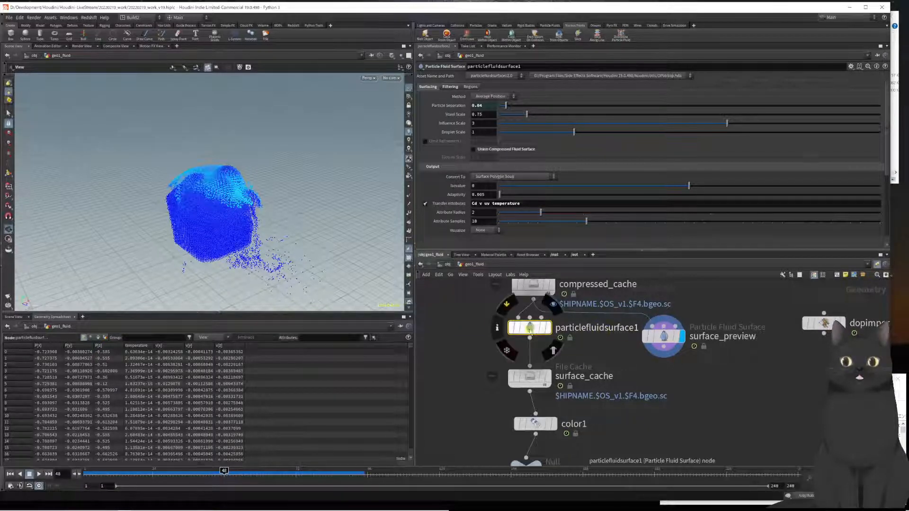
middle_drag(672, 378, 685, 409)
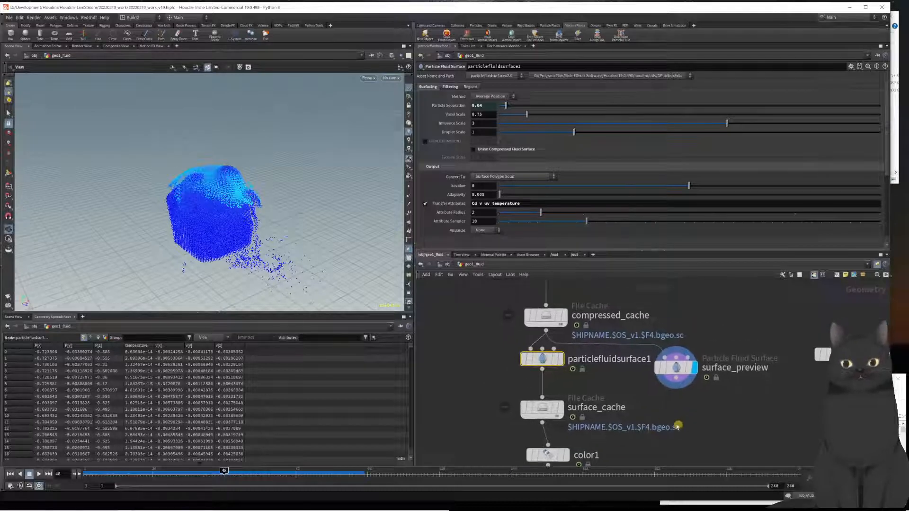
Inspect the compressed_cache node information and compare the point attributes of surface_preview and particlefluidsurface1.
middle_click(547, 316)
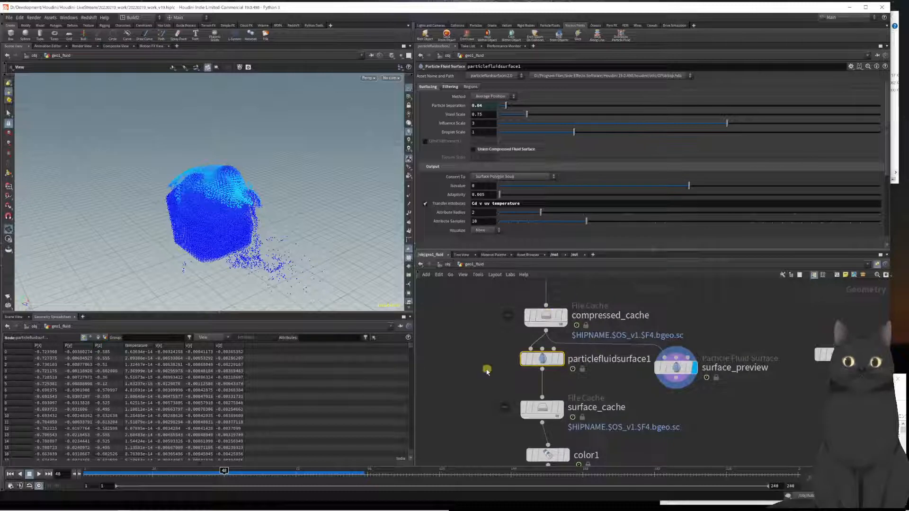
middle_click(545, 319)
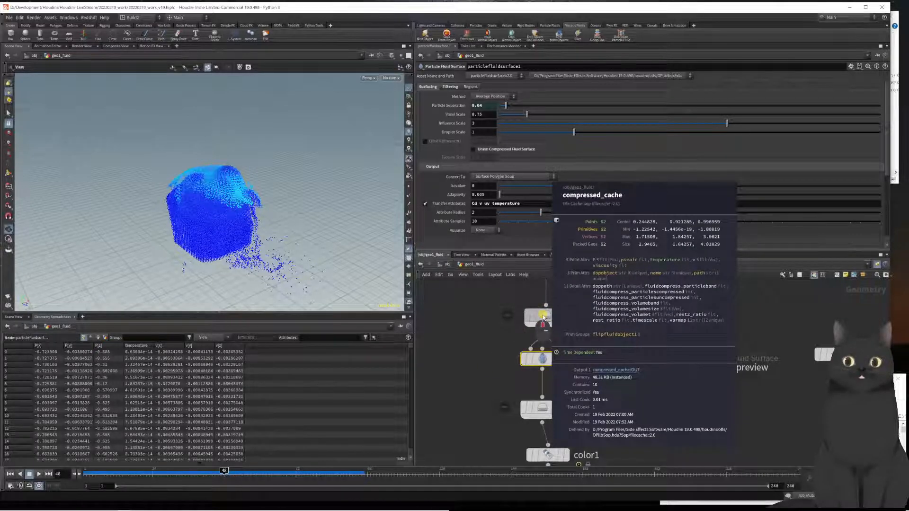
click(674, 367)
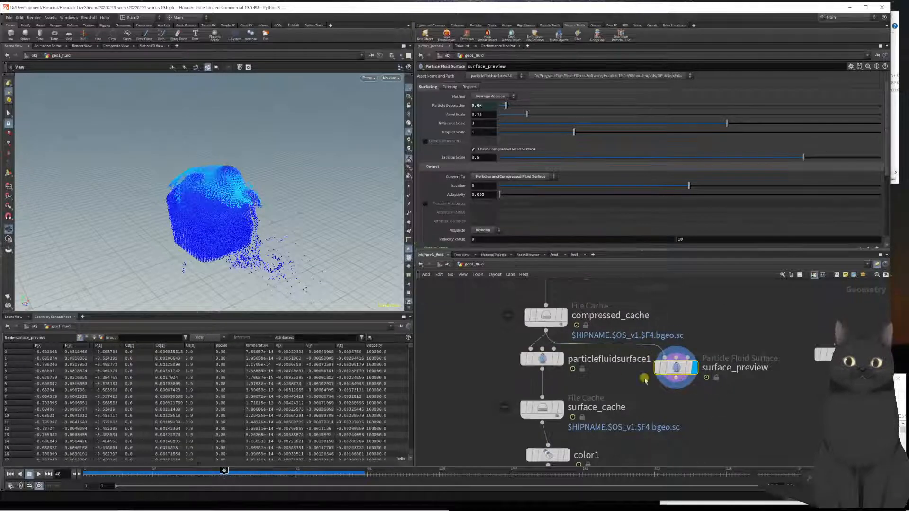
middle_click(552, 327)
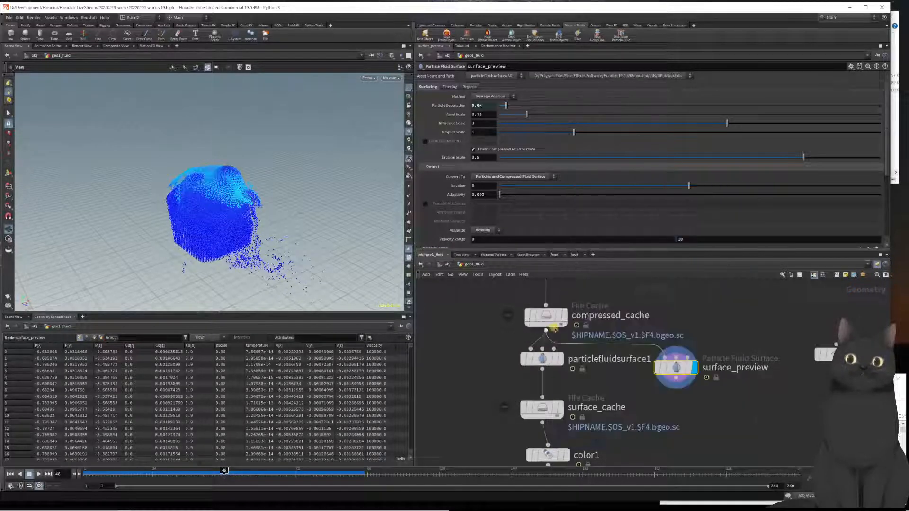
click(543, 359)
middle_click(543, 363)
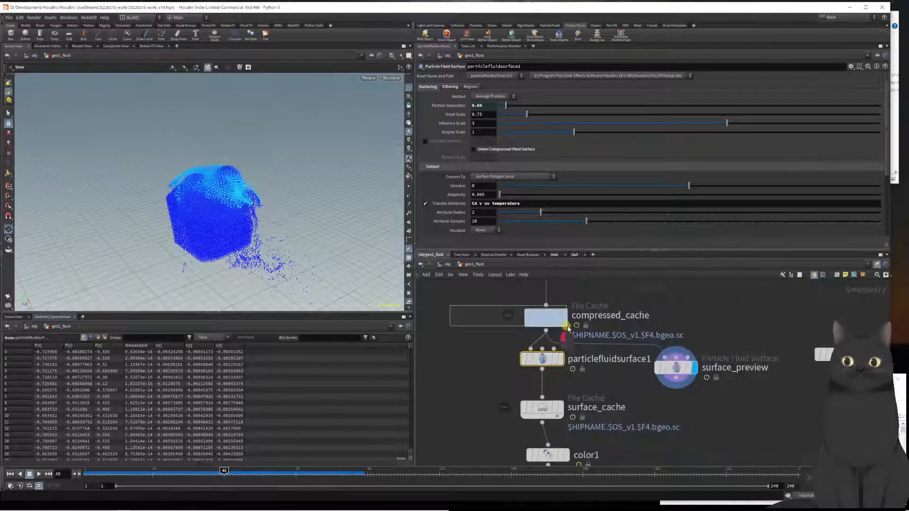
Examine the point attributes of compressed_cache, then those of import_geo1 at the head of the fluid chain.
click(567, 319)
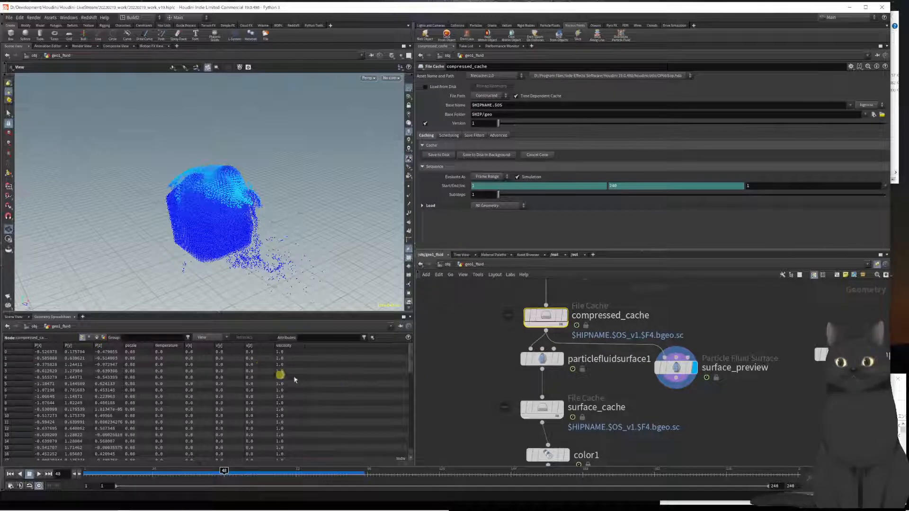
scroll(432, 367, down, 2)
middle_drag(442, 331, 487, 406)
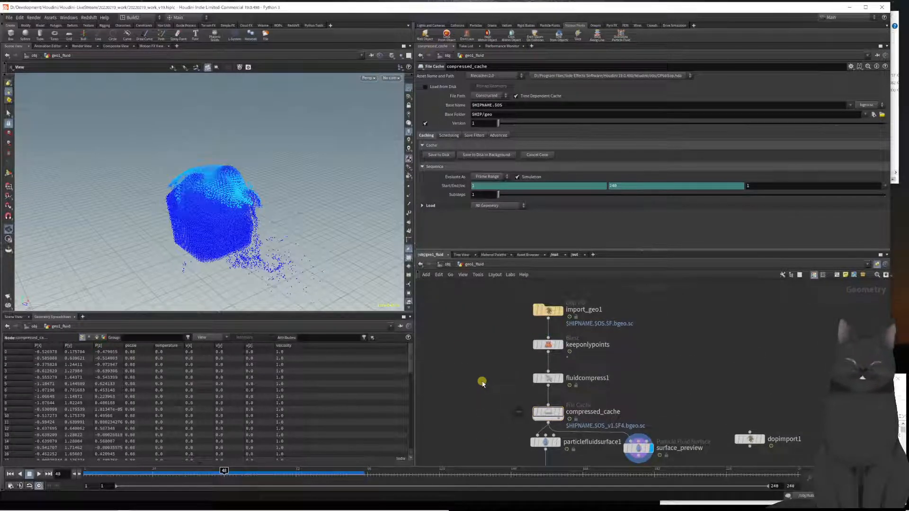
click(603, 320)
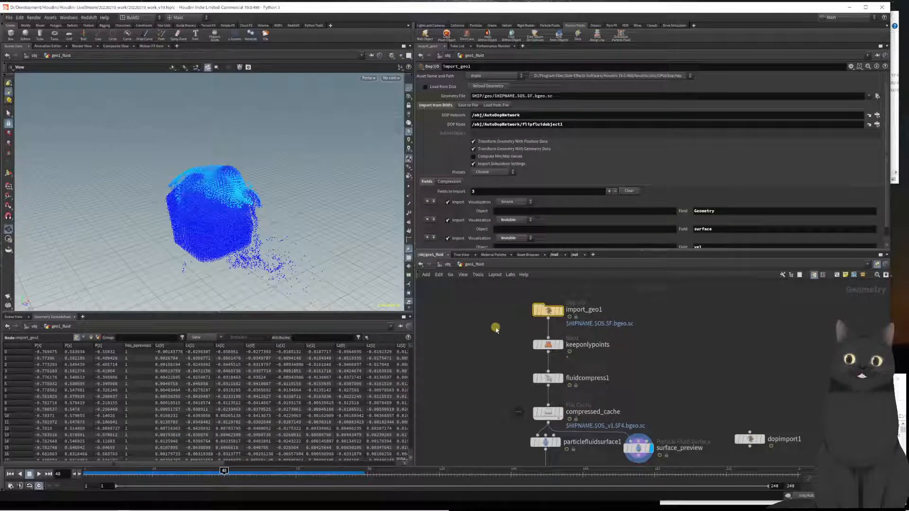
Look inside AutoDopNetwork, return to the object level and keep the network selected to show its simulation data.
key(u)
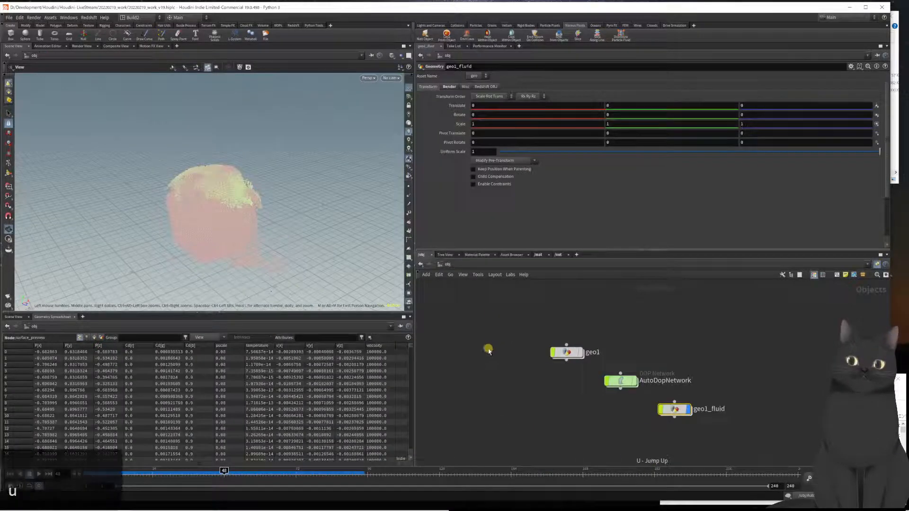
double_click(622, 385)
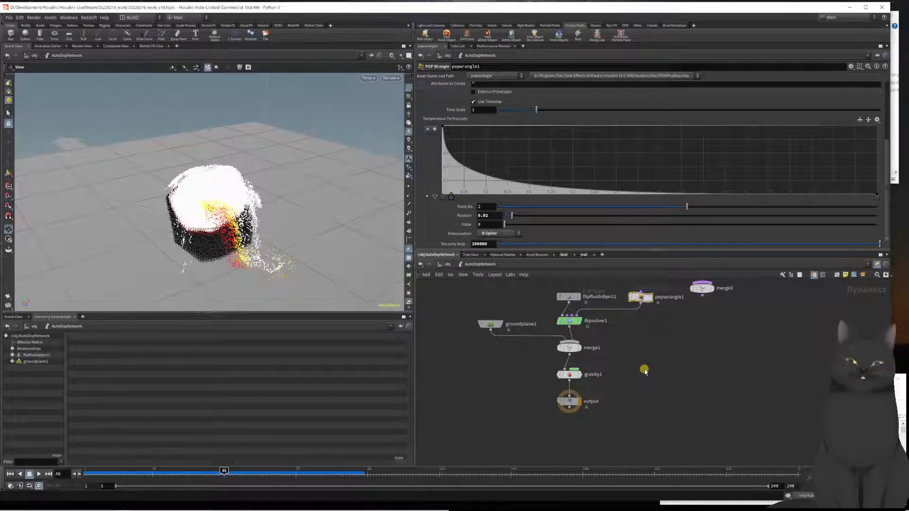
key(u)
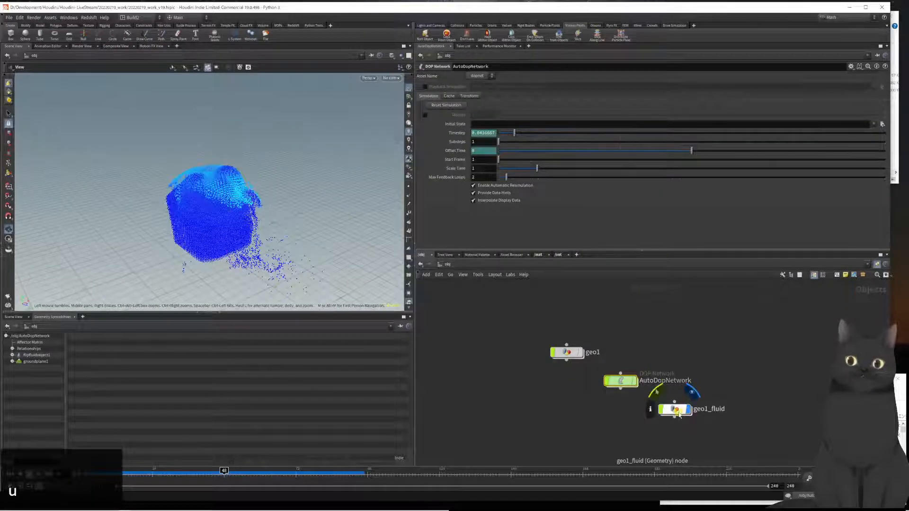
click(627, 396)
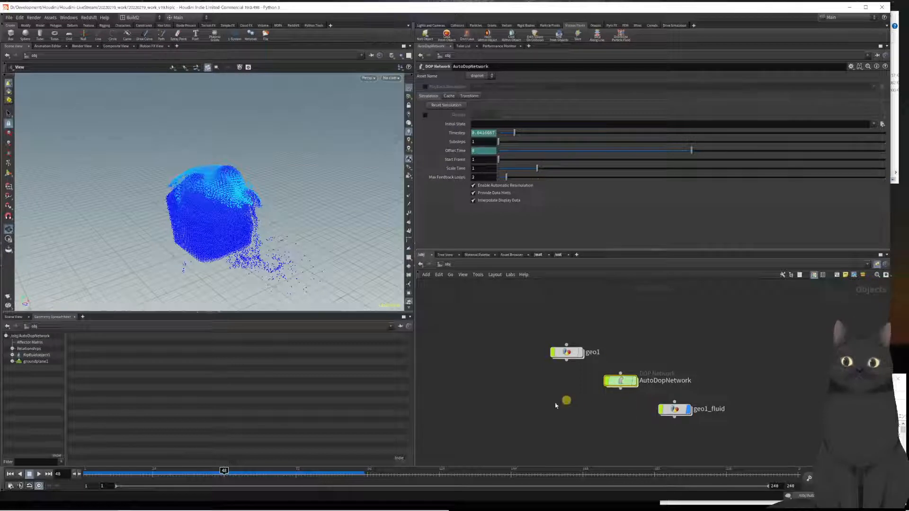
drag(511, 379, 598, 407)
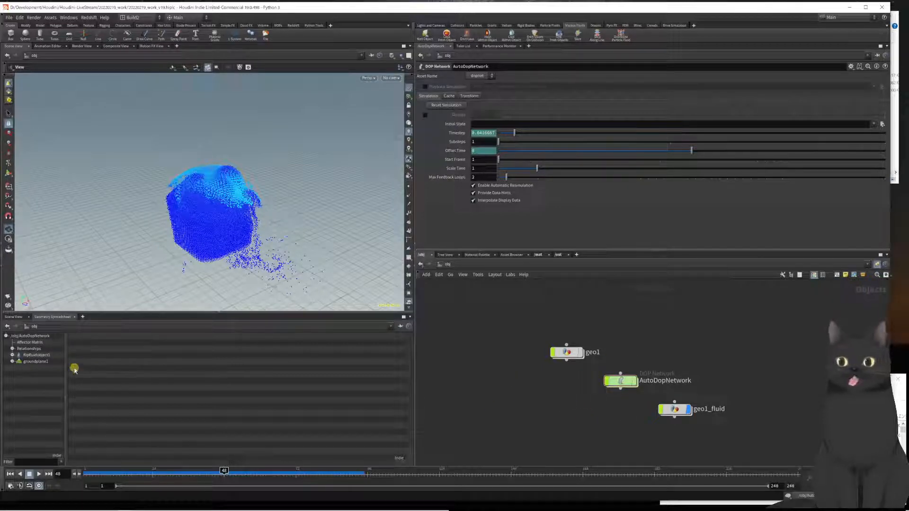
Expand flipfluidobject1 in the simulation data tree and check its BoundGeometry entry.
click(13, 357)
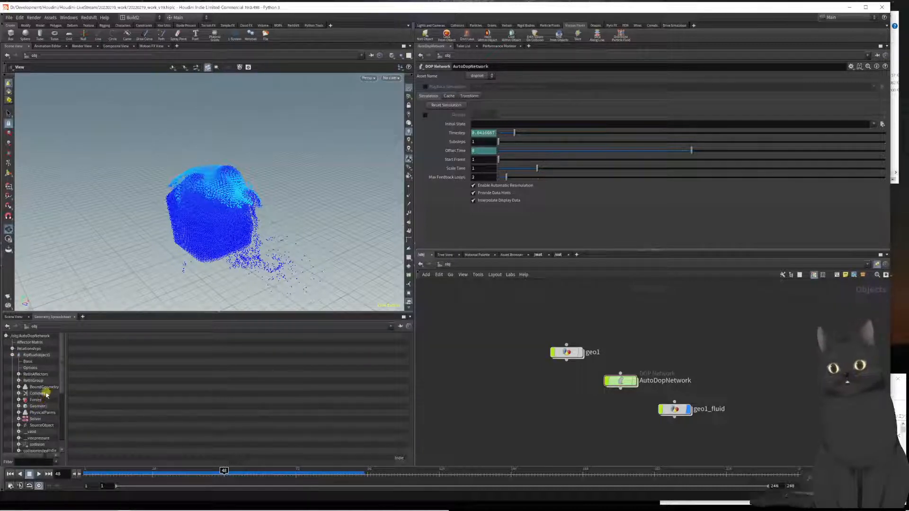
scroll(50, 397, down, 1)
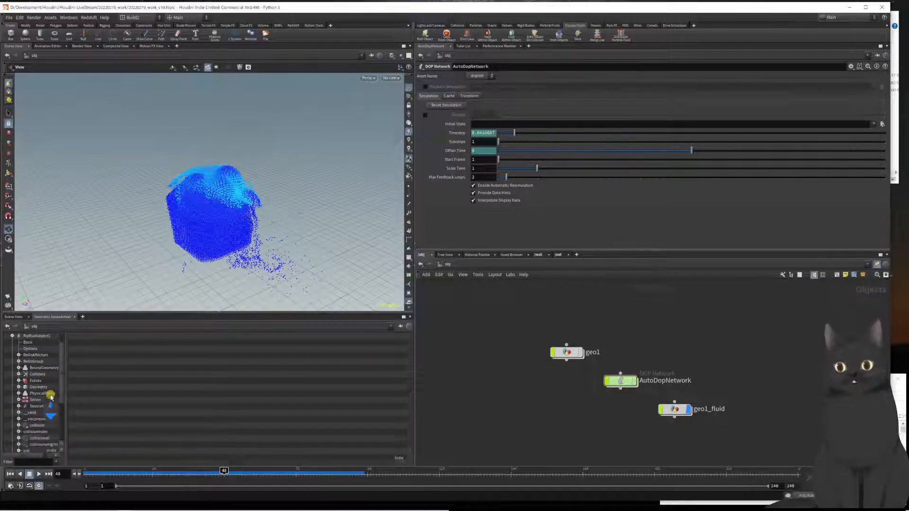
click(49, 368)
click(19, 369)
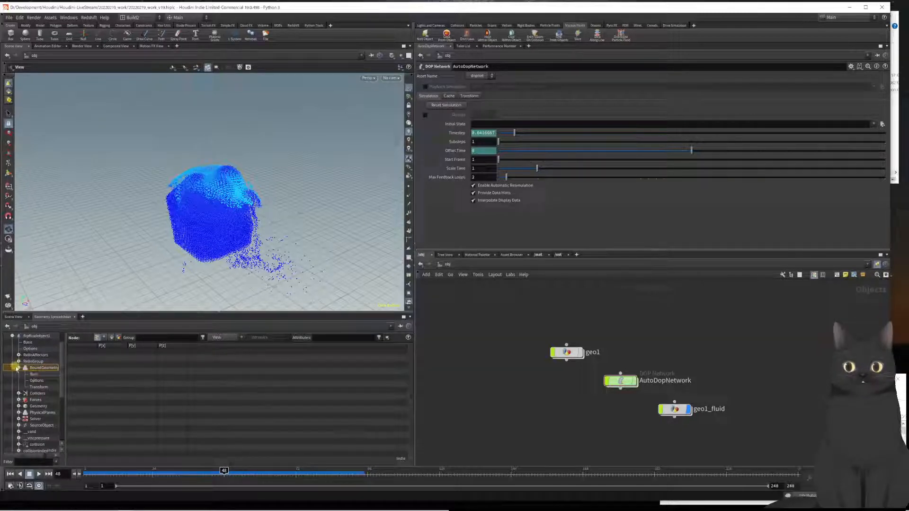
click(17, 369)
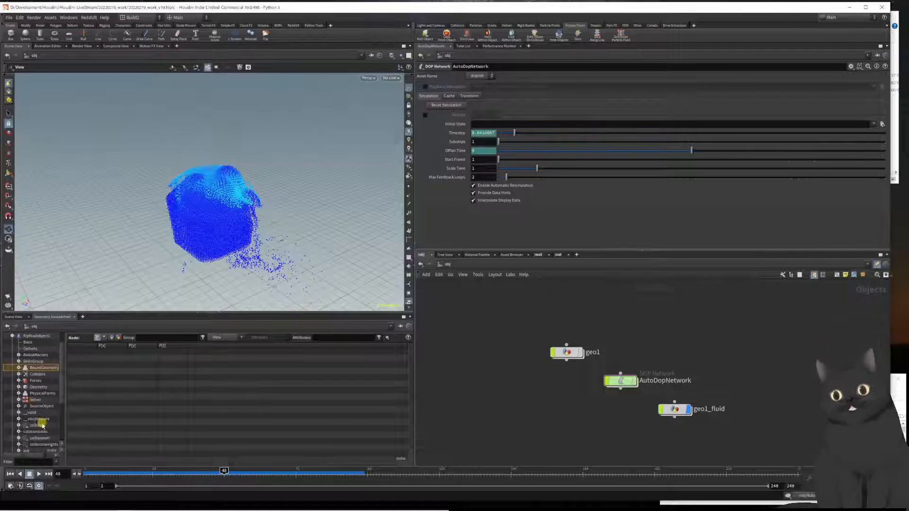
Expand flipfluidobject1's Geometry data, check its basic properties and examine the particle attribute values.
click(18, 387)
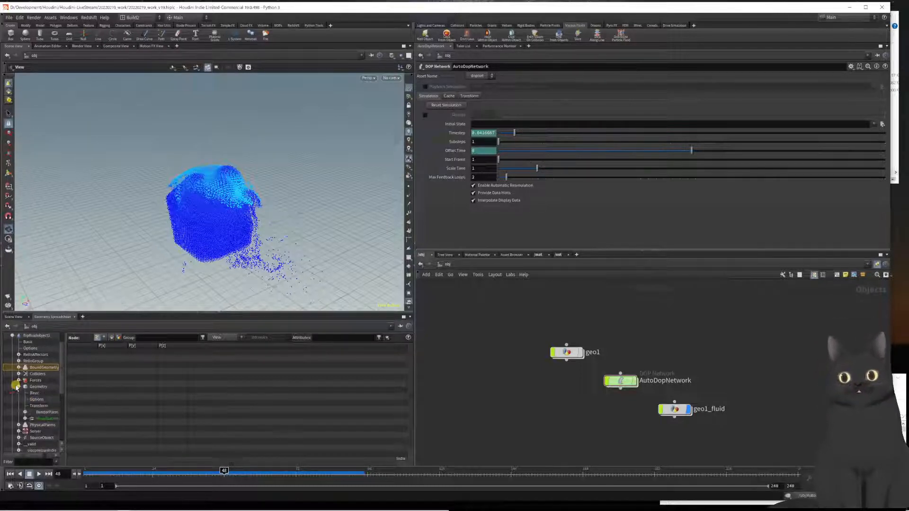
click(34, 393)
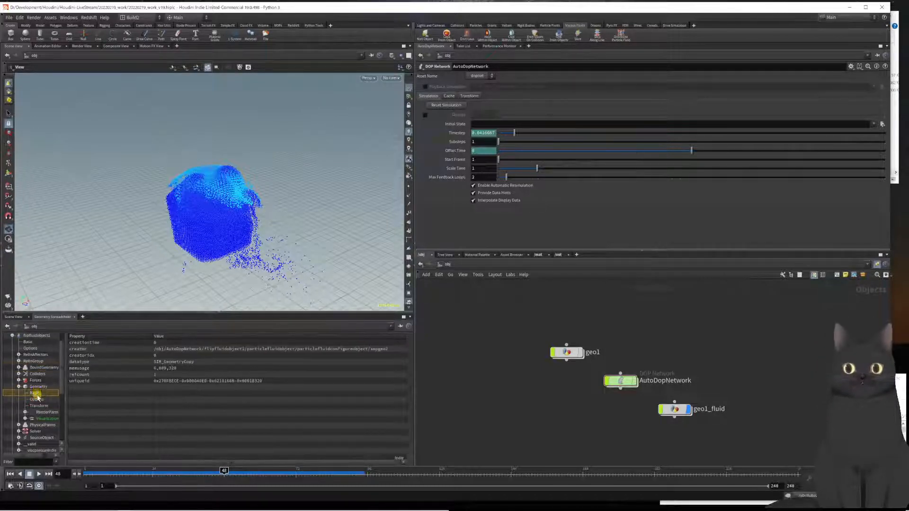
click(40, 400)
click(38, 387)
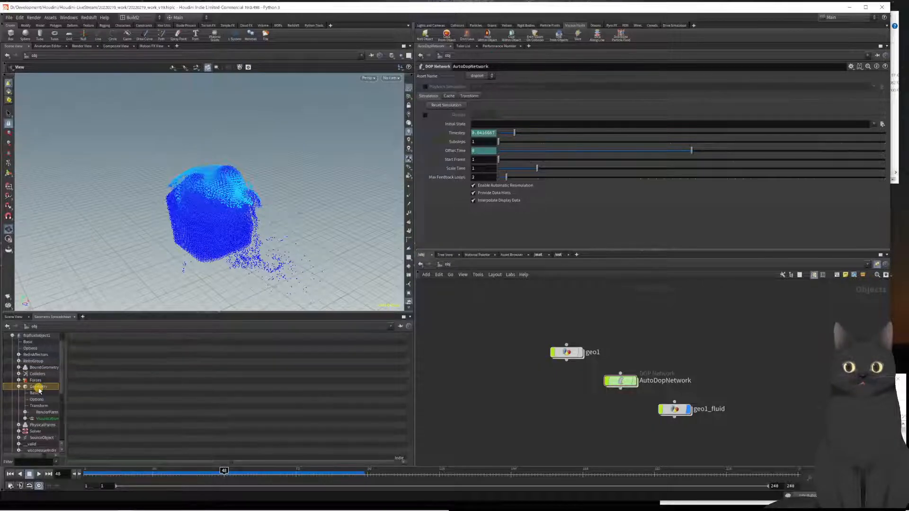
scroll(168, 414, up, 2)
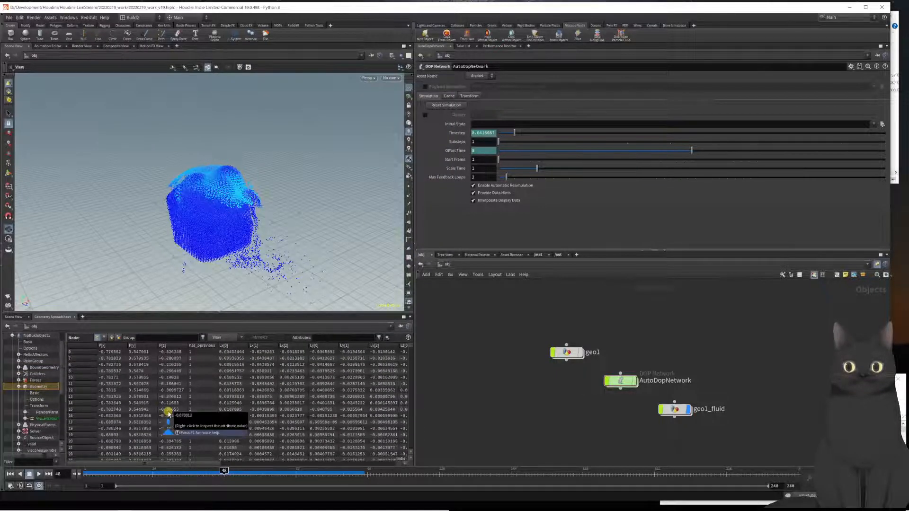
drag(180, 463, 121, 462)
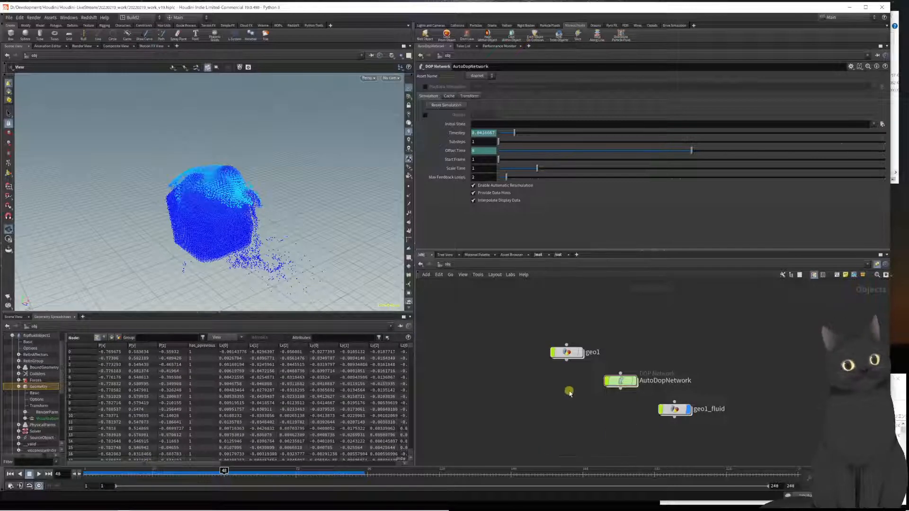
Inspect the pyrosourcespread1 attributes inside geo1, rewind to frame 1 and return to the object level.
double_click(568, 353)
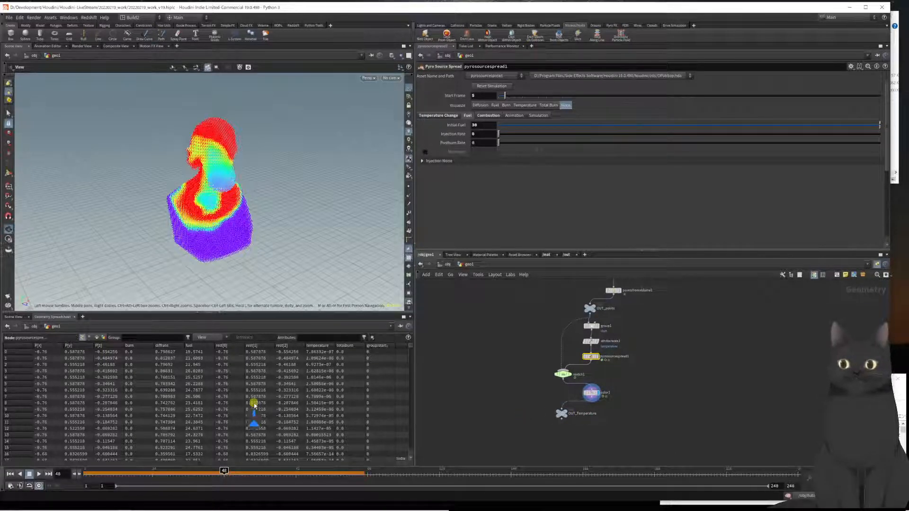
drag(227, 475, 75, 463)
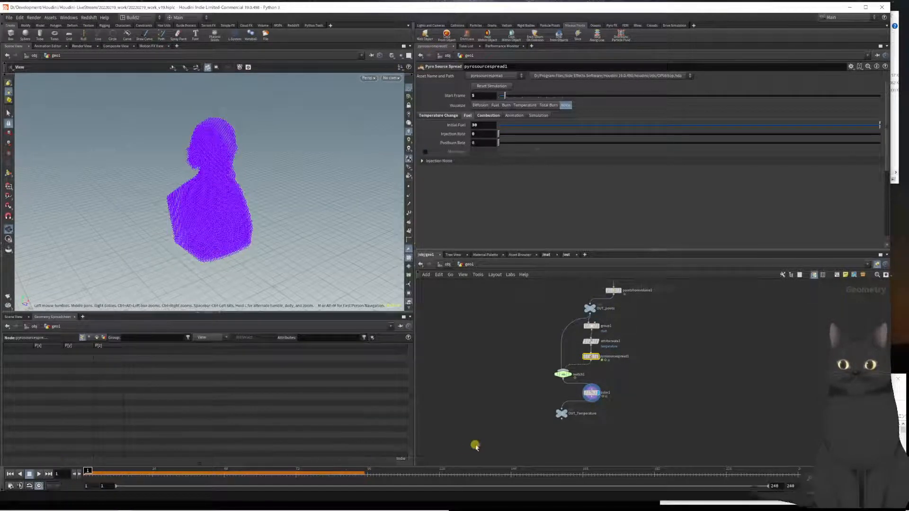
key(u)
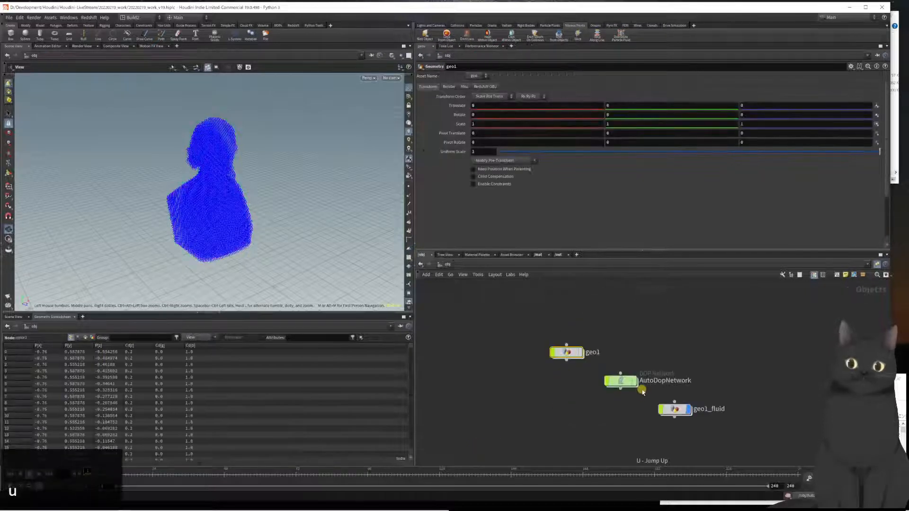
Advance the AutoDopNetwork simulation to frame 12 and examine the particles' temperature and viscosity attributes.
click(616, 380)
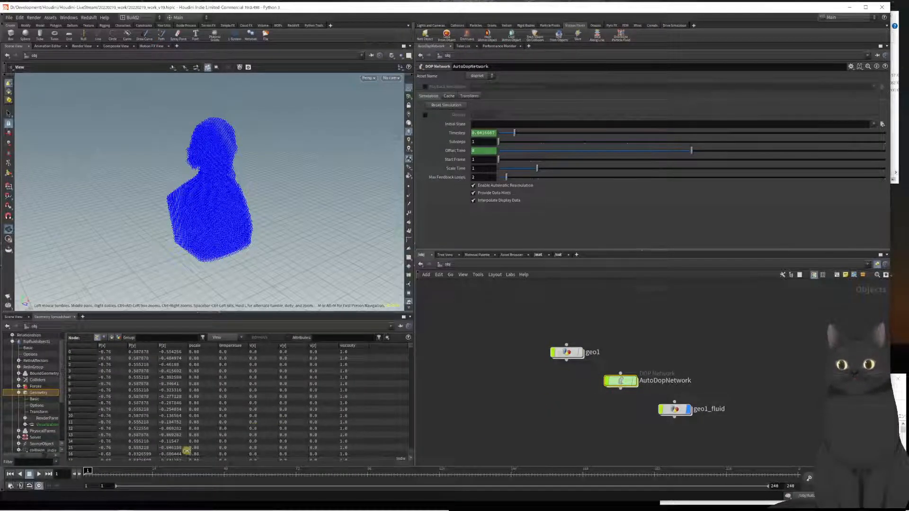
click(90, 471)
drag(103, 468, 378, 453)
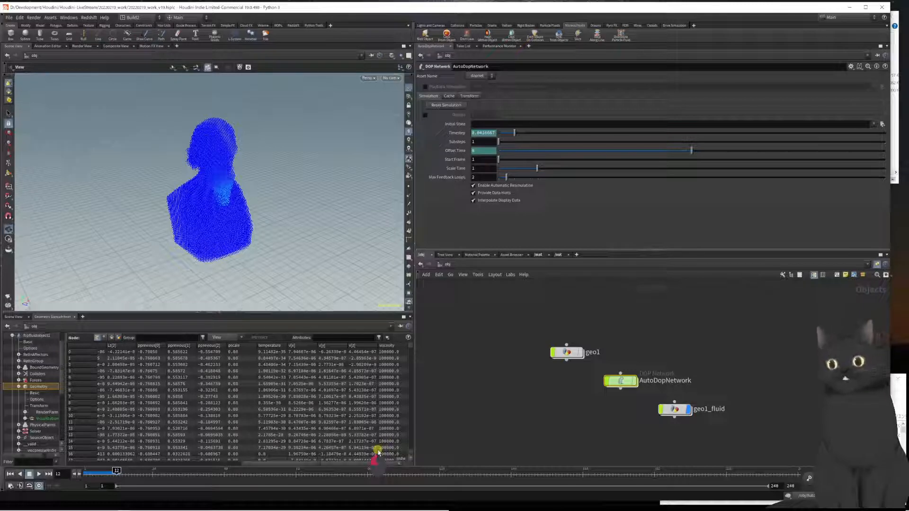
drag(378, 452, 95, 474)
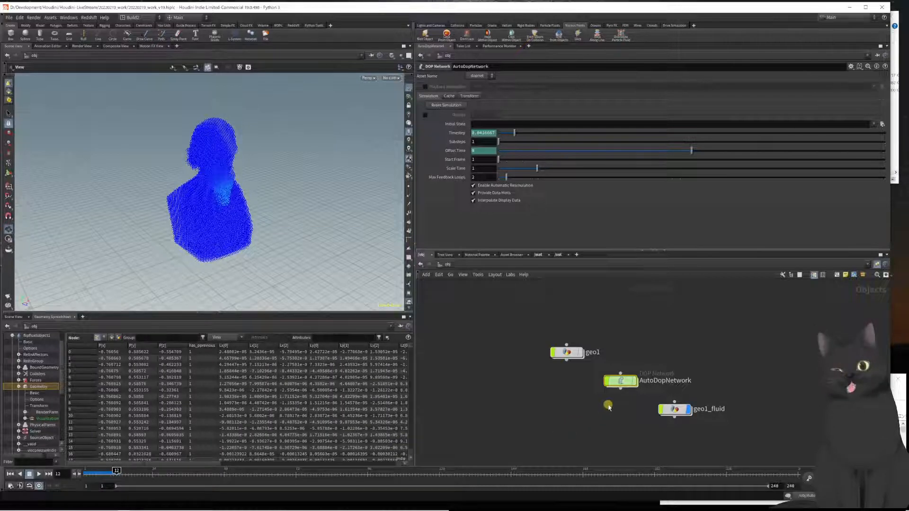
Enter geo1_fluid and examine compressed_cache's point attributes against import_geo1's attributes and imported fields.
click(670, 411)
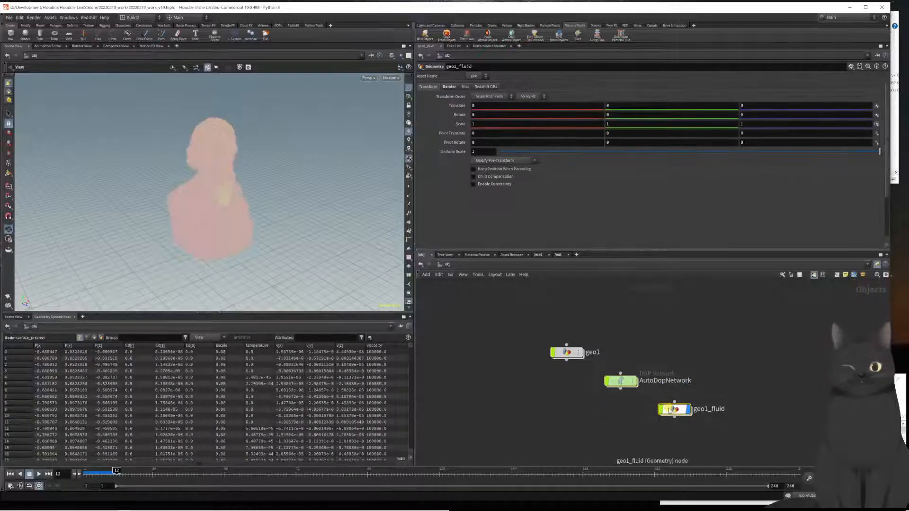
double_click(671, 410)
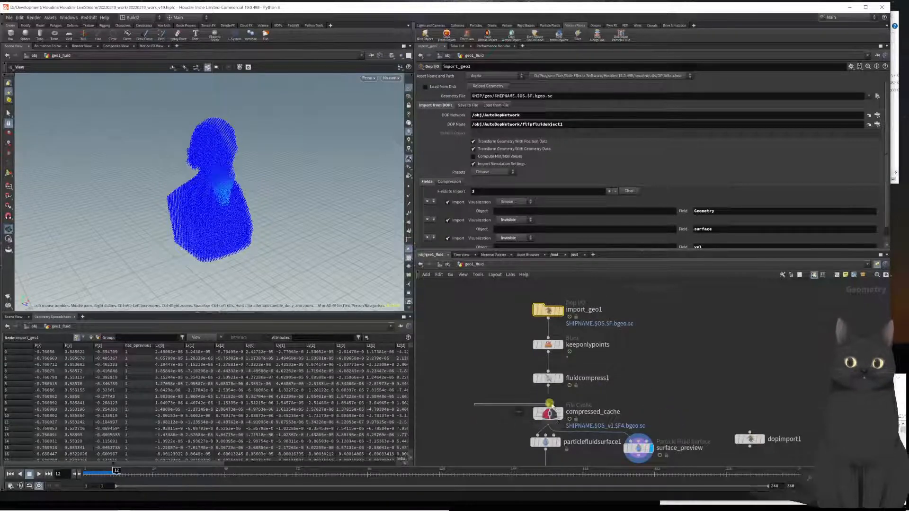
click(548, 412)
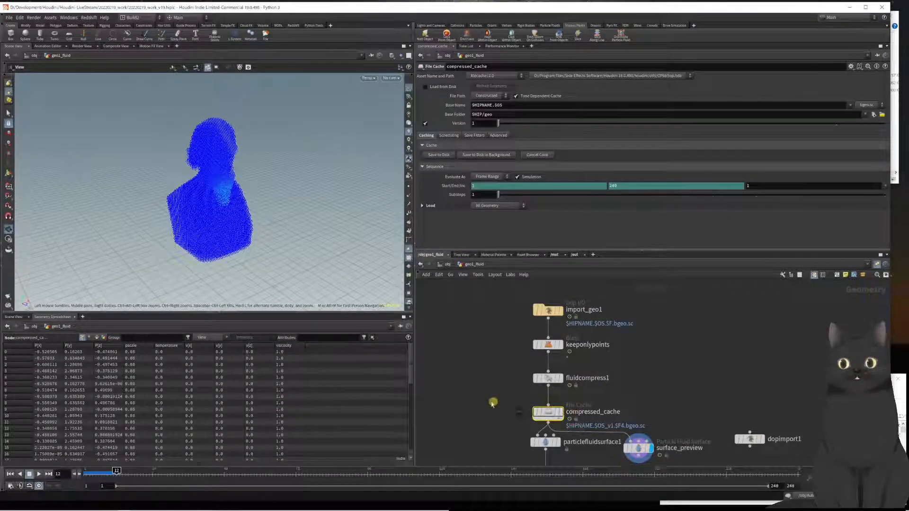
middle_drag(493, 400, 474, 375)
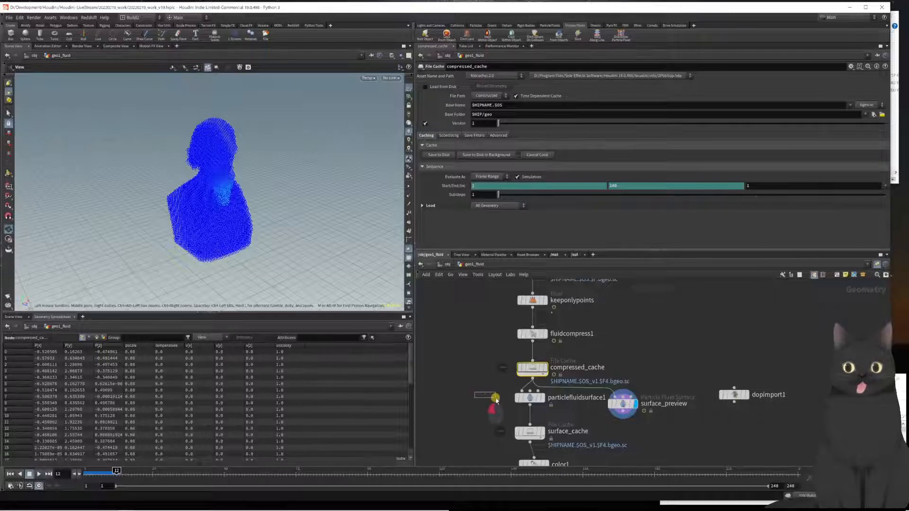
middle_drag(472, 337, 471, 402)
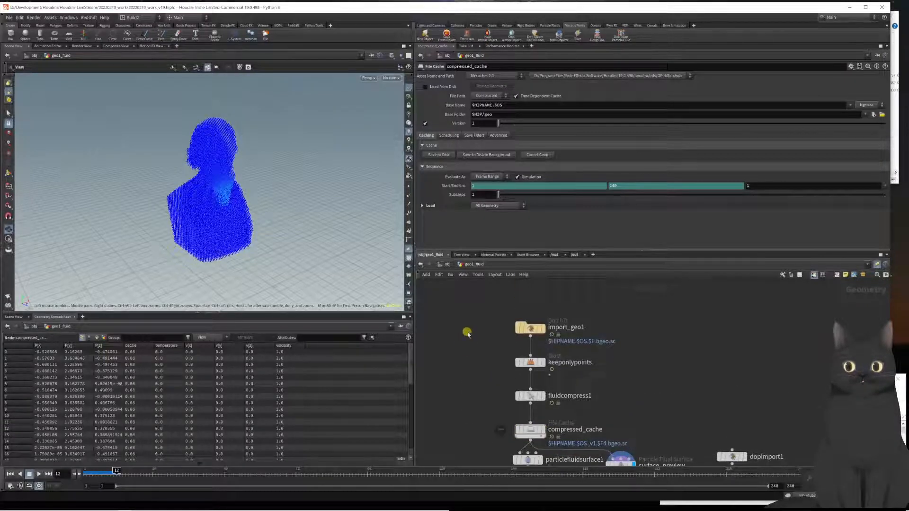
click(533, 328)
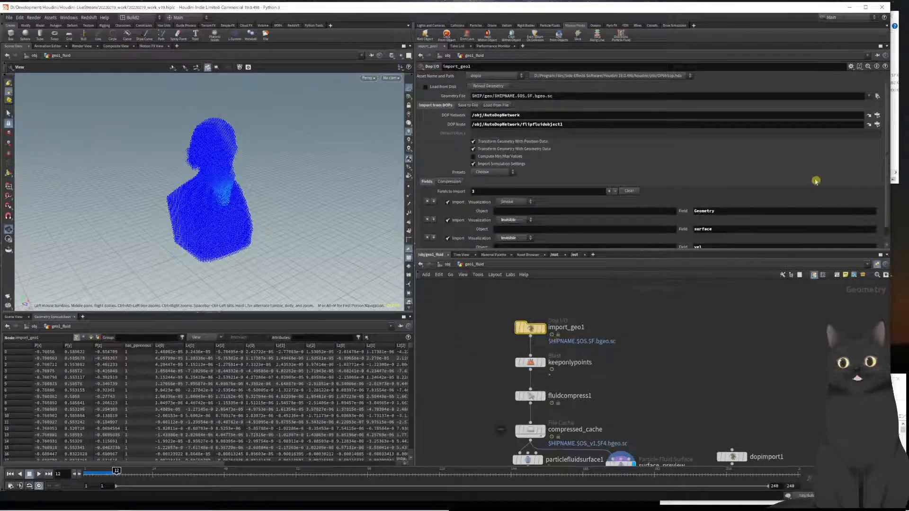
scroll(812, 176, down, 1)
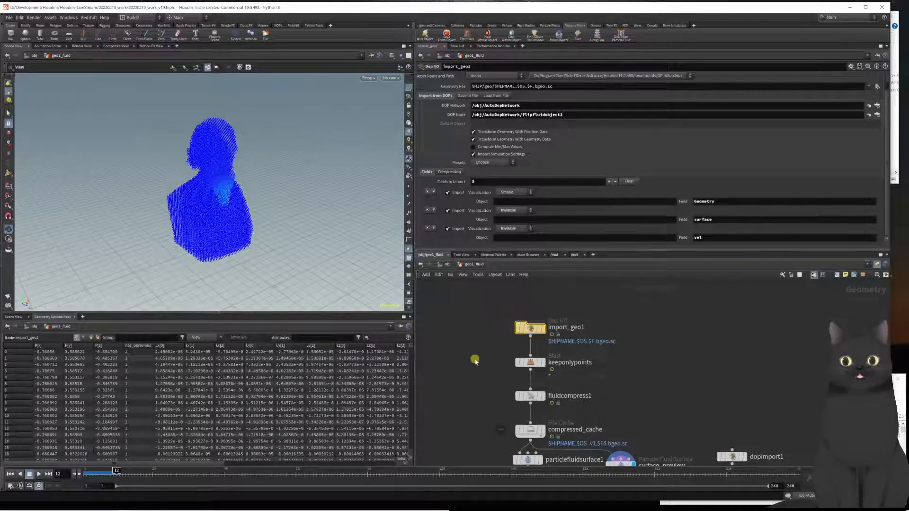
Check the keeponlypoints settings and attributes against those of import_geo1 in the fluid network.
click(525, 363)
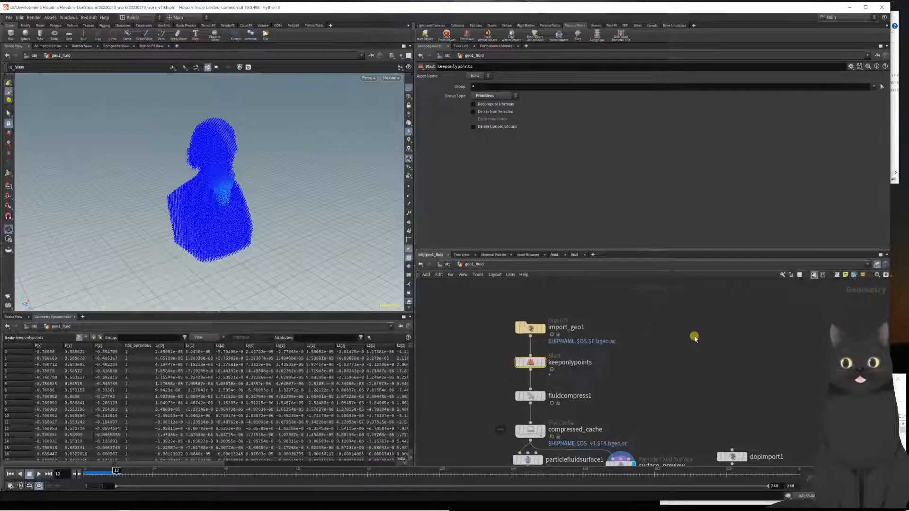
mouse_move(524, 335)
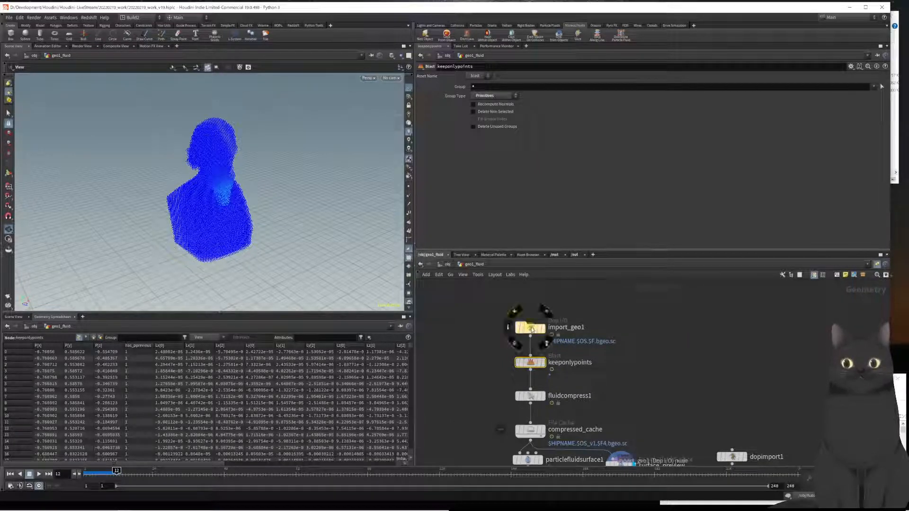
click(531, 328)
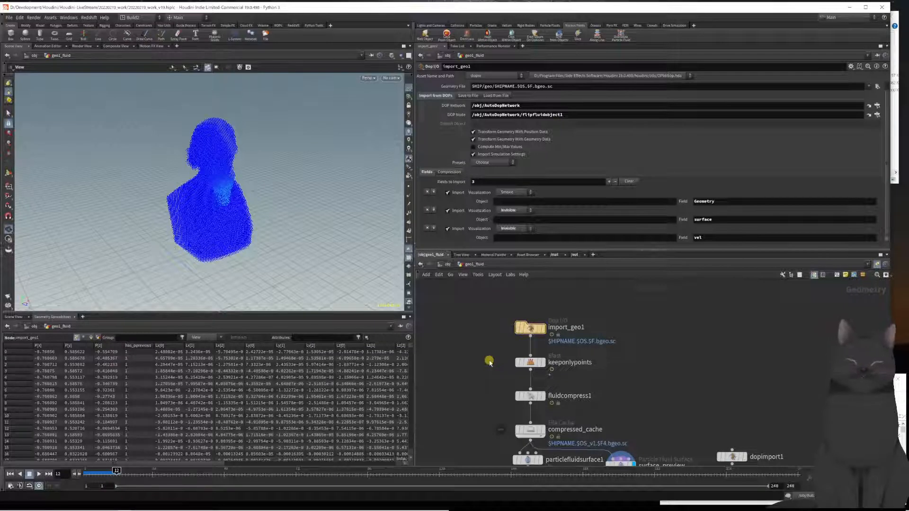
Enter geo1, examine pyrosourcespread1's attributes and its branch into OUT_Temperature, and return to the object level.
key(u)
double_click(571, 356)
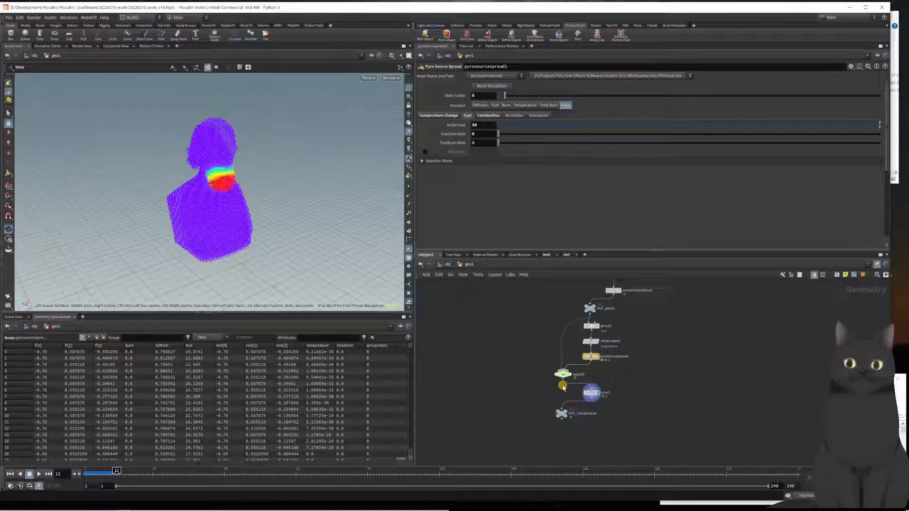
drag(563, 382, 561, 408)
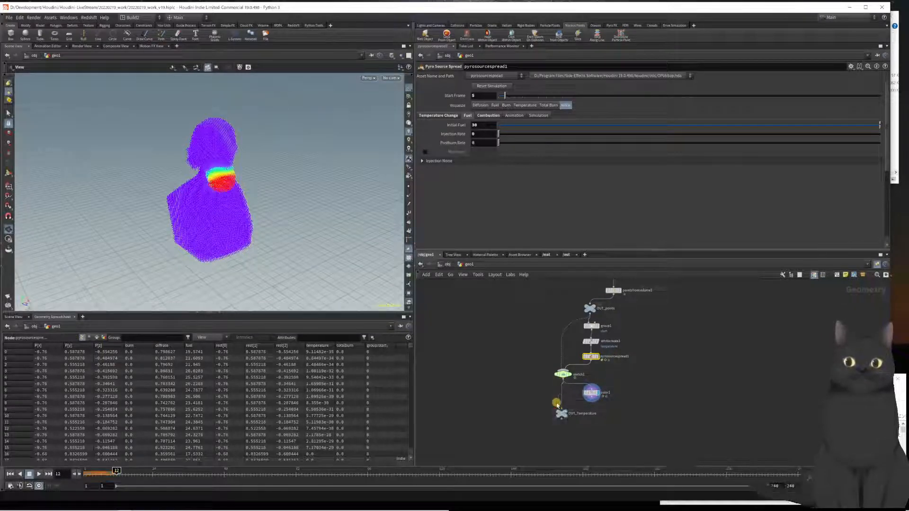
click(519, 417)
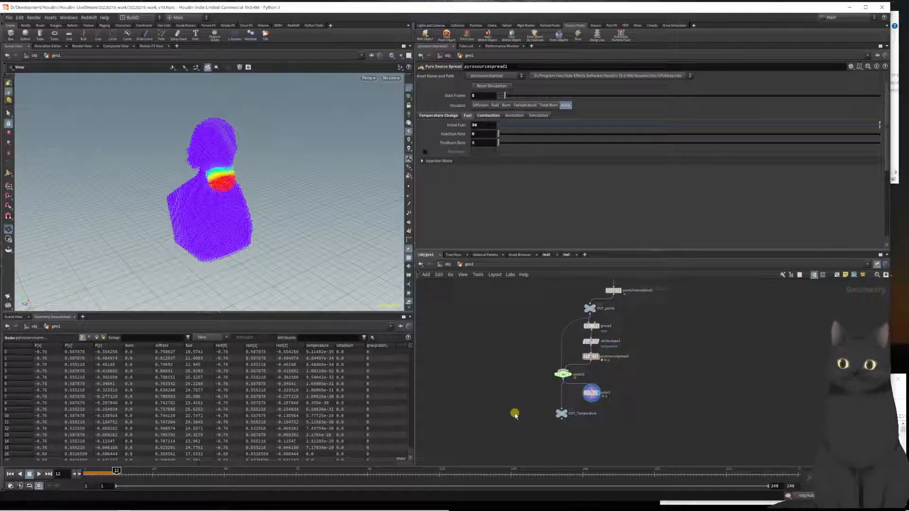
key(u)
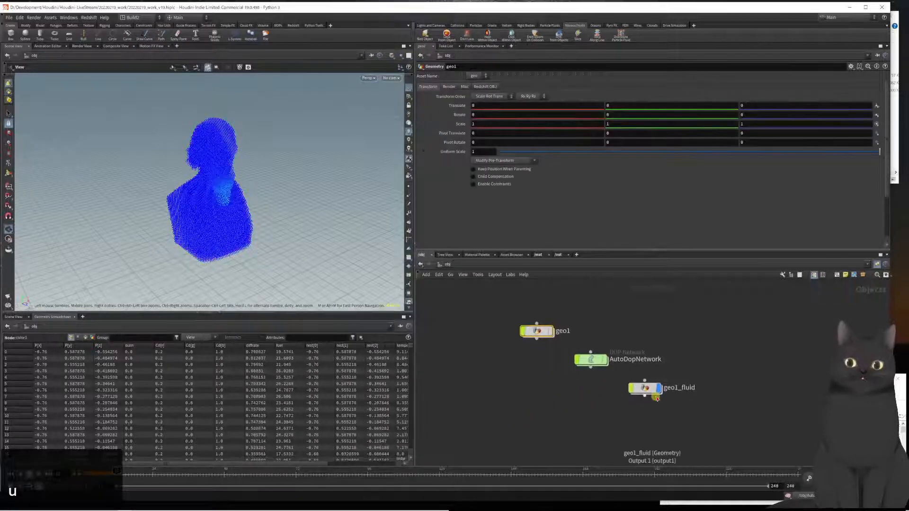
Enter geo1_fluid, rewind to frame 1 and examine surface_preview's settings and point attributes.
double_click(643, 387)
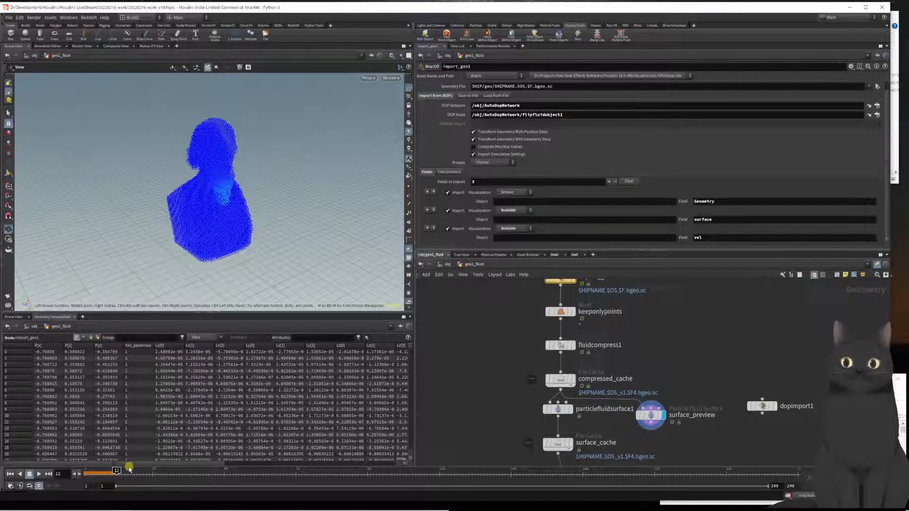
drag(114, 470, 55, 473)
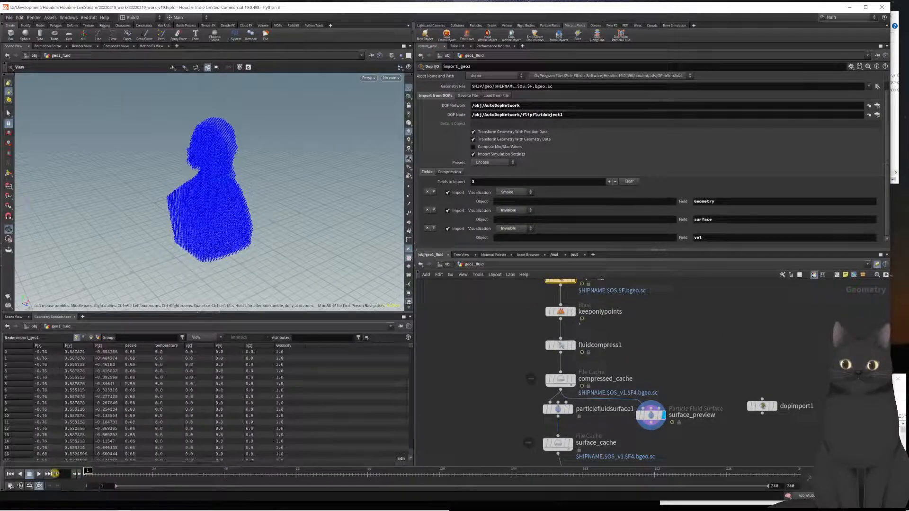
scroll(445, 415, down, 1)
middle_drag(533, 425, 584, 377)
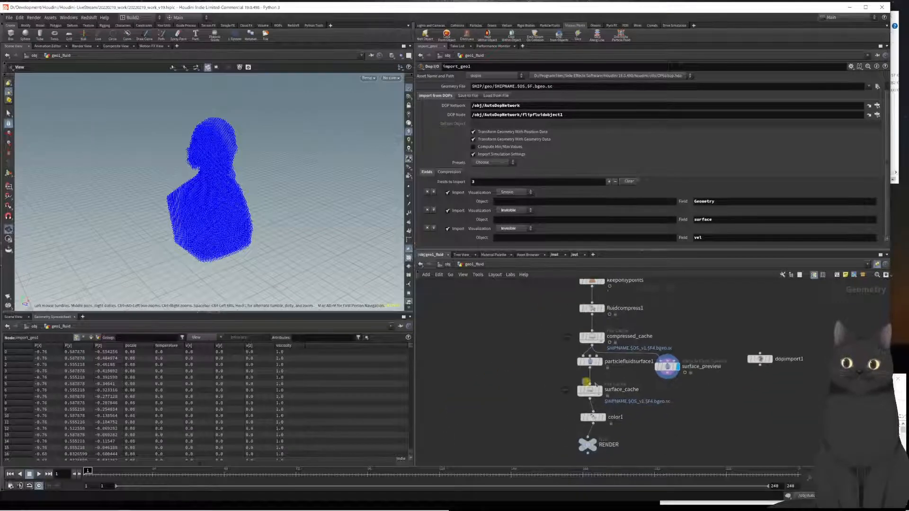
click(668, 366)
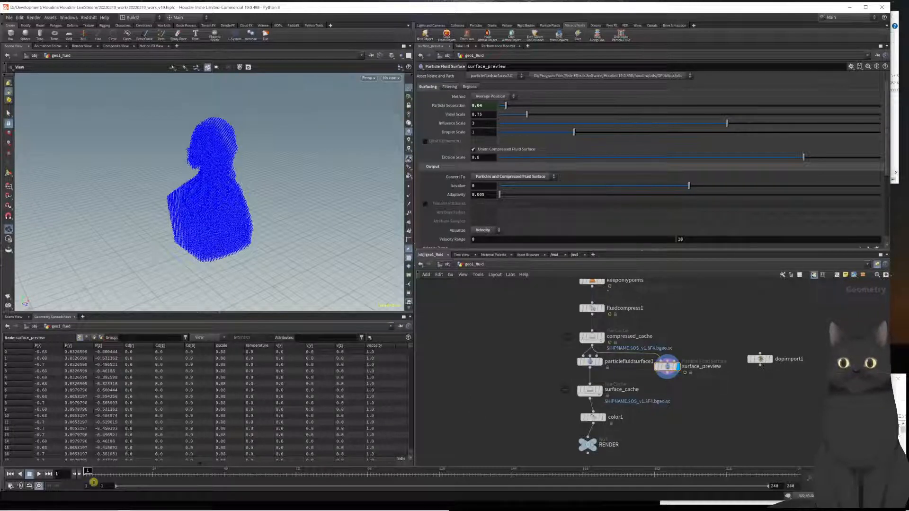
Advance the fluid simulation to frame 16 and display the meshed surface at color1 and RENDER.
drag(88, 473, 123, 470)
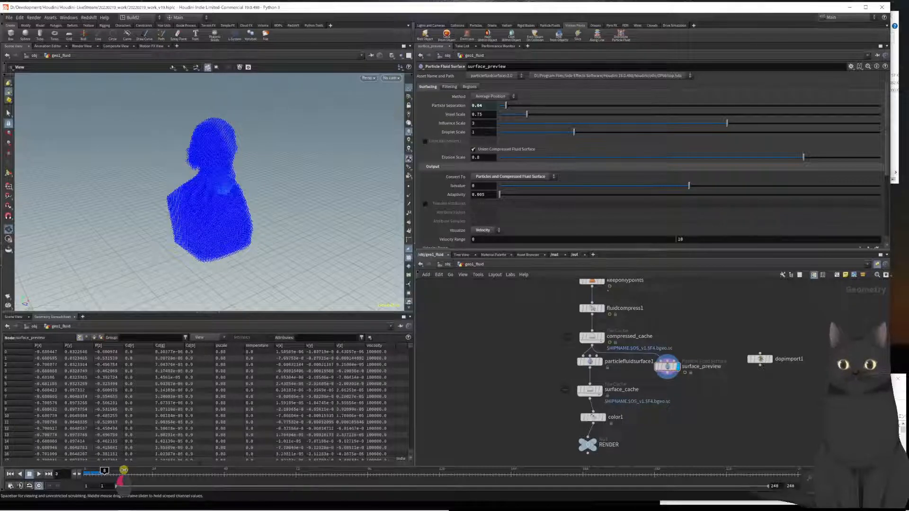
drag(136, 469, 134, 469)
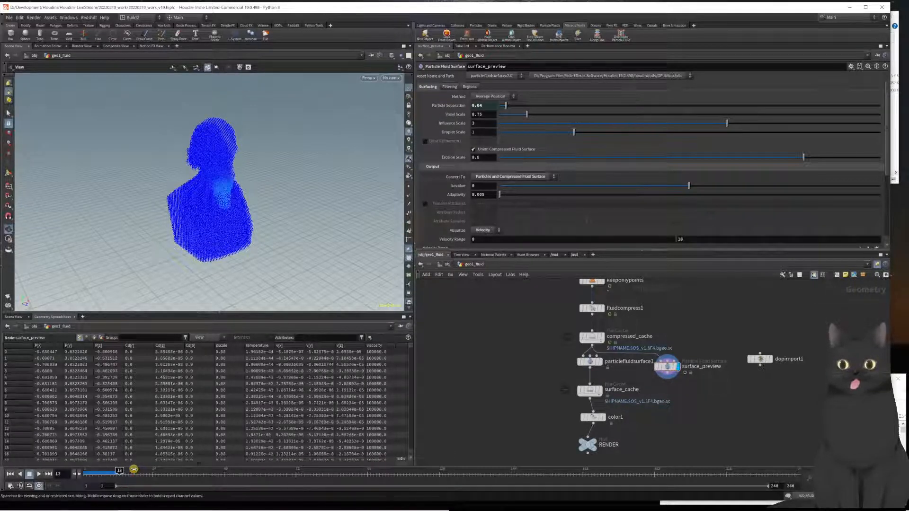
click(133, 469)
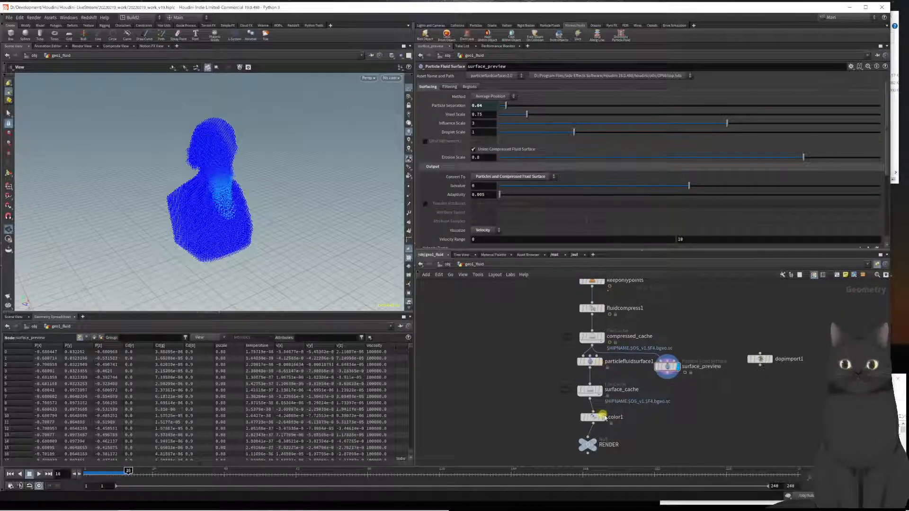
click(607, 418)
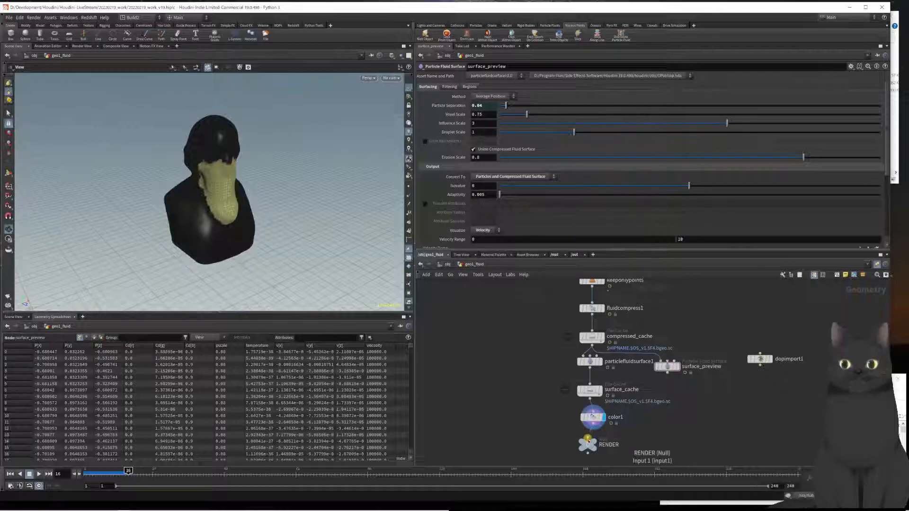
click(593, 441)
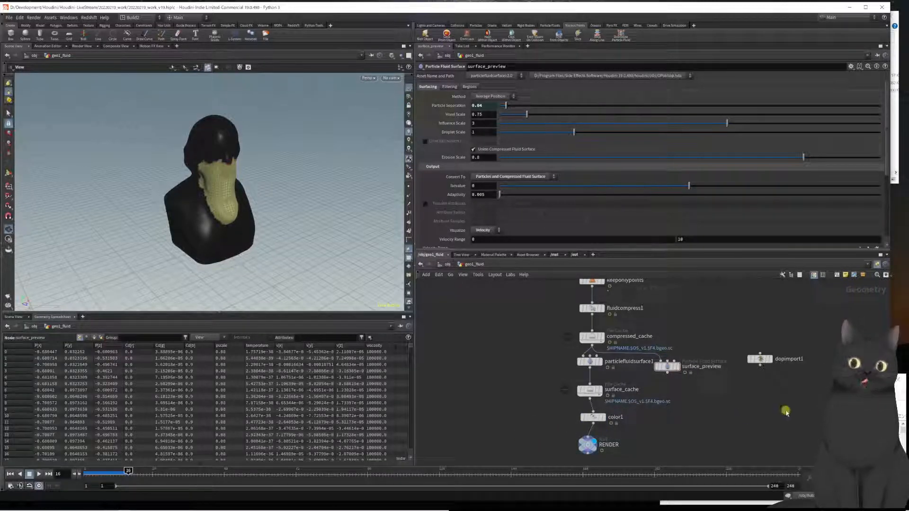
Place dopimport1 beside surface_preview and examine its displayed particles' attributes at frame 12.
drag(758, 364, 717, 372)
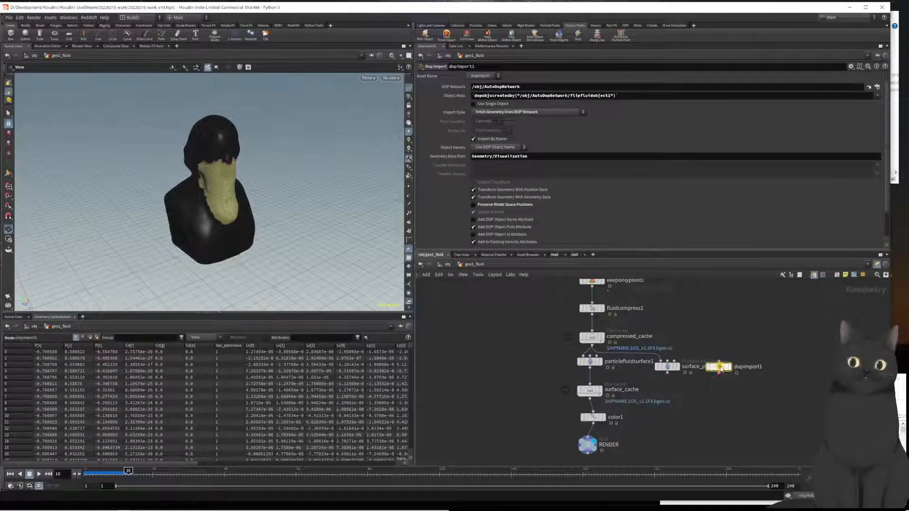
middle_drag(765, 343, 741, 352)
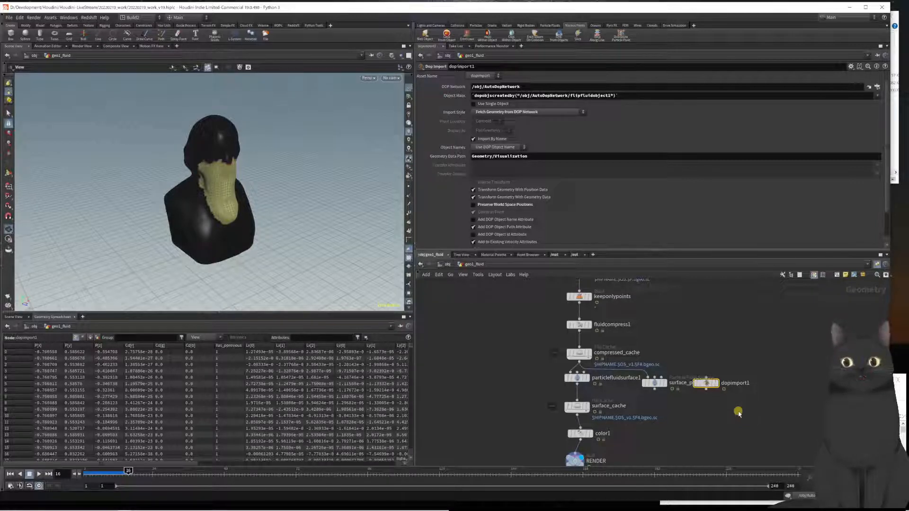
click(717, 387)
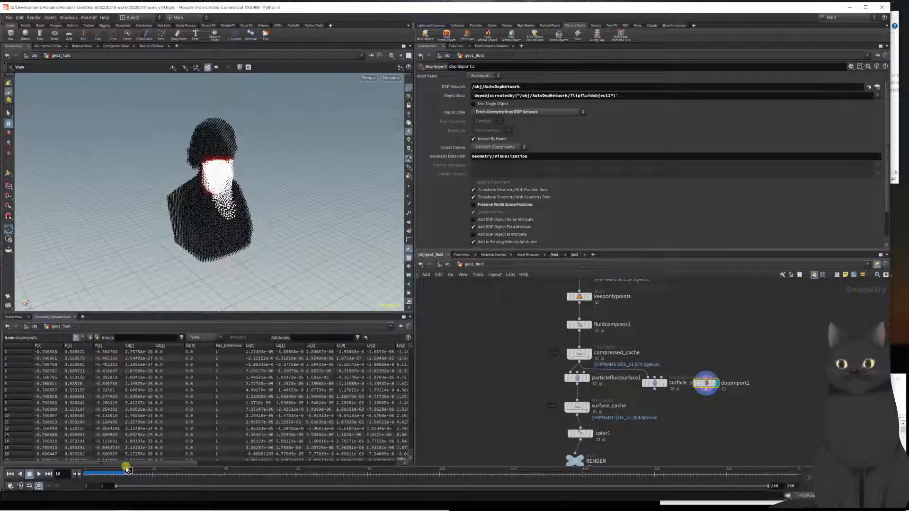
drag(114, 475, 390, 447)
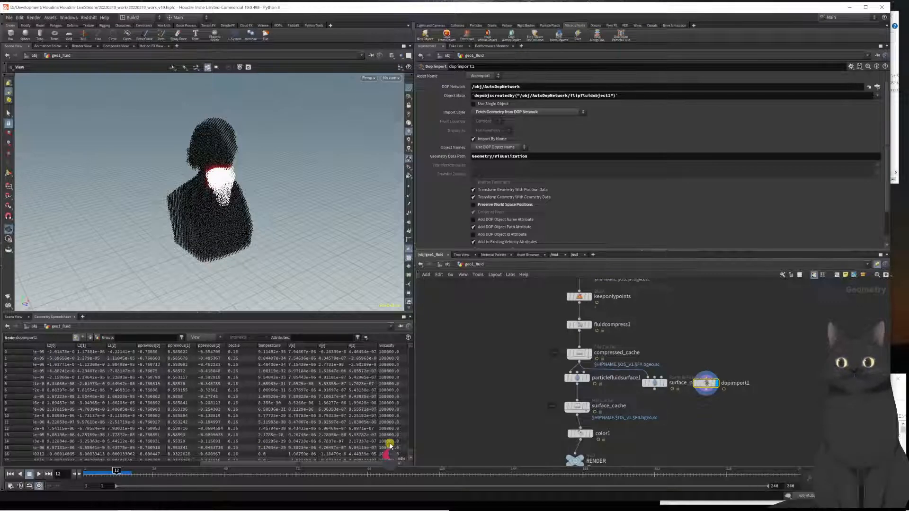
drag(387, 447, 89, 452)
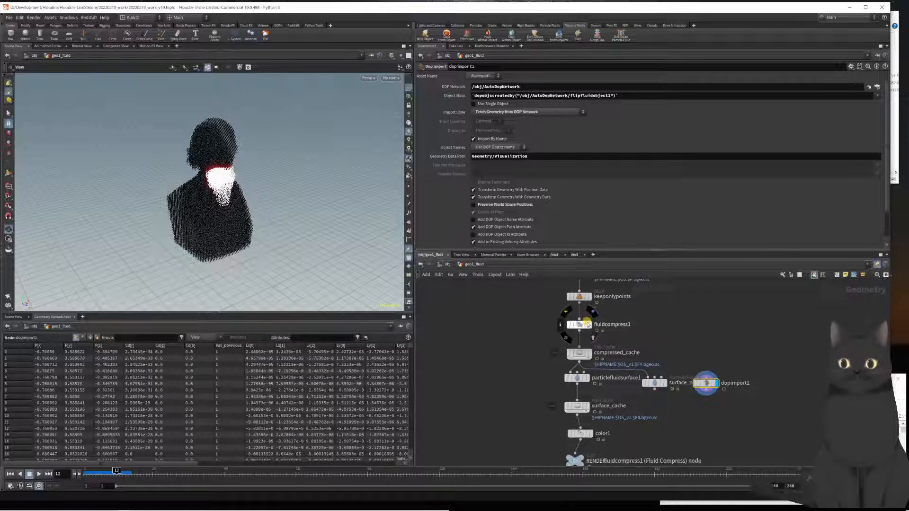
Display fluidcompress1, compressed_cache and import_geo1 in turn to compare them with dopimport1's temperature-colored particles.
click(588, 325)
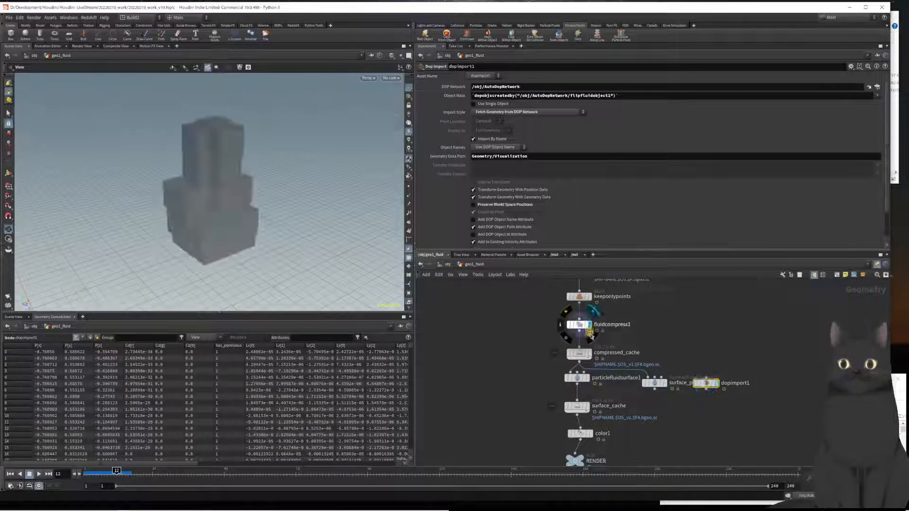
click(589, 354)
middle_drag(657, 330, 653, 379)
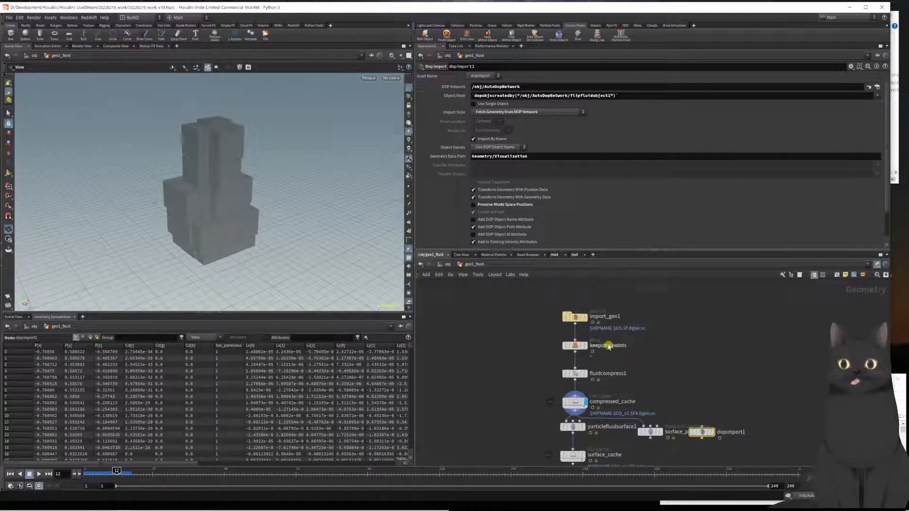
click(589, 349)
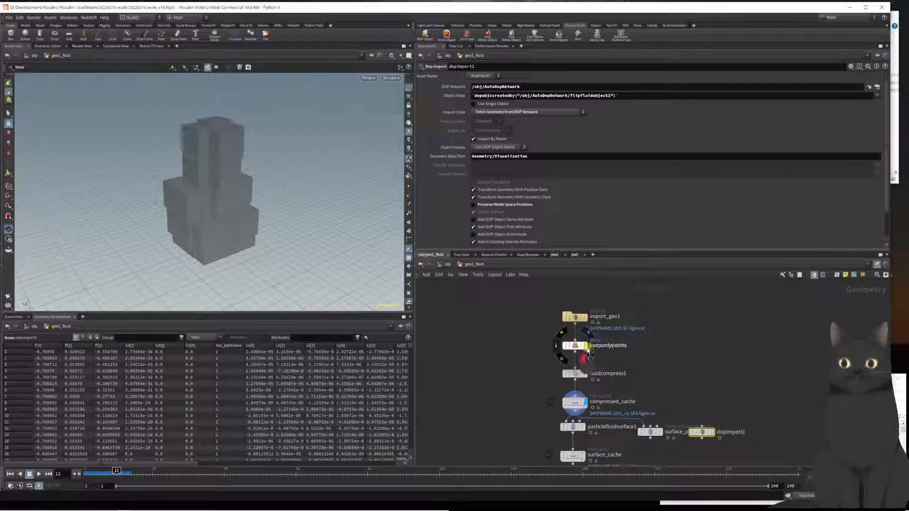
click(586, 318)
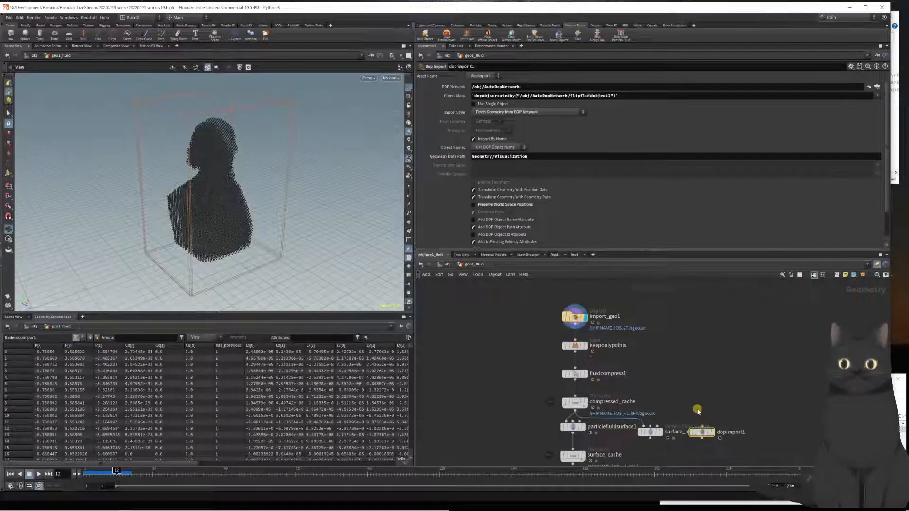
mouse_move(712, 436)
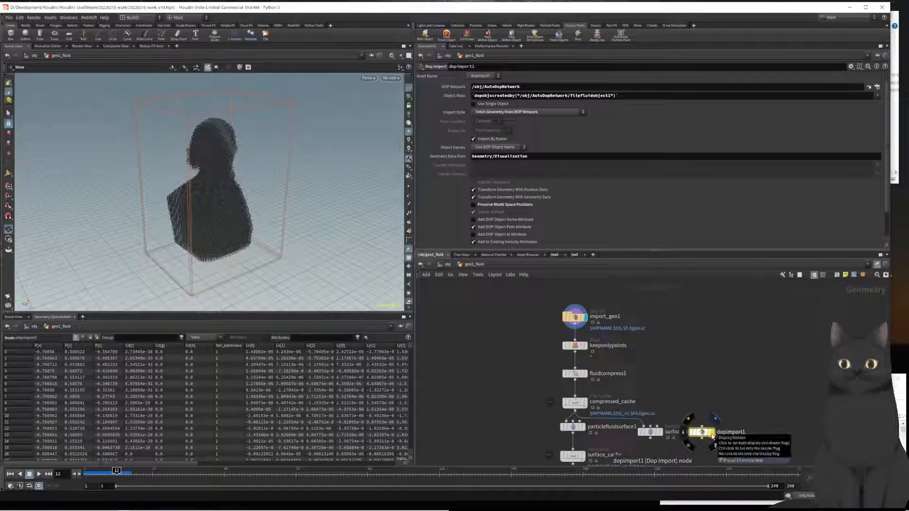
click(713, 435)
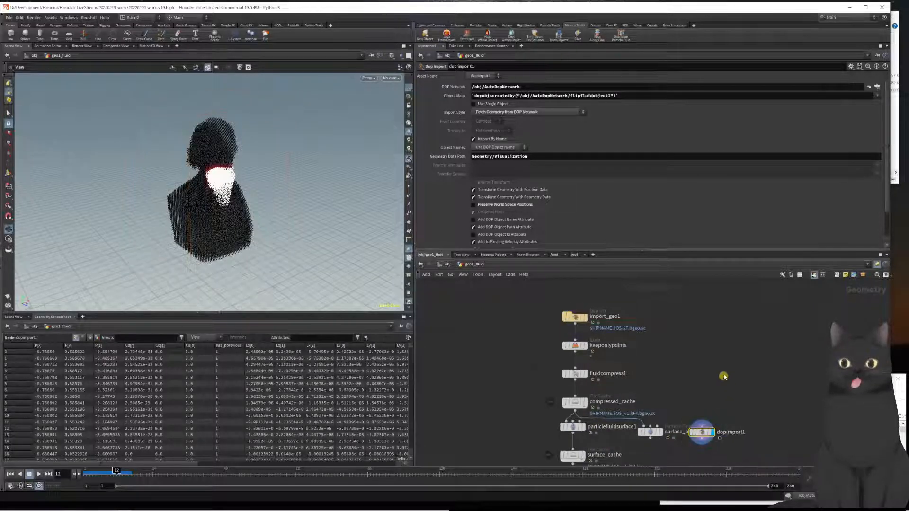
Display the RENDER null's meshed surface and clear the node selection.
middle_drag(725, 378, 698, 398)
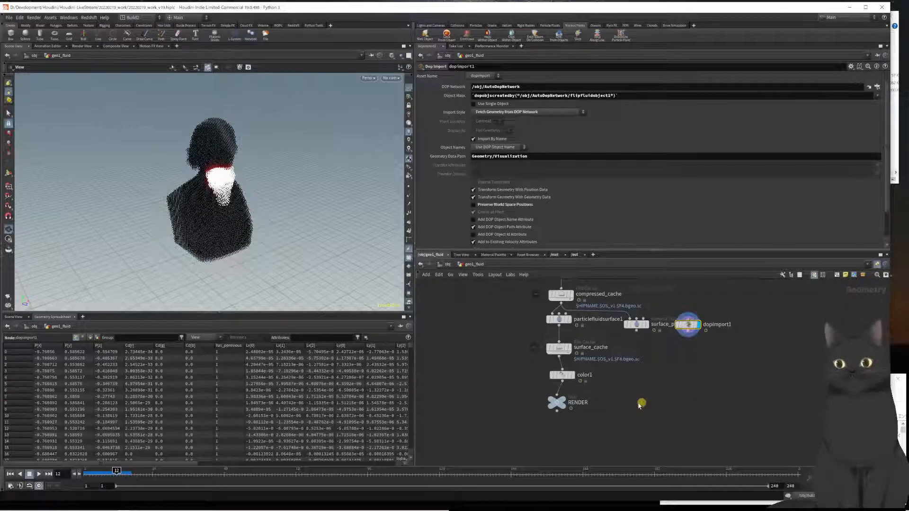
mouse_move(561, 402)
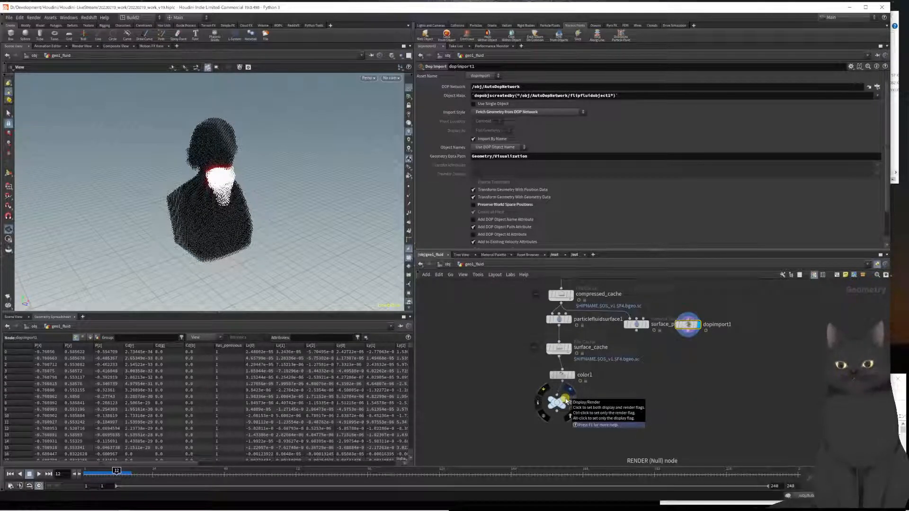
click(567, 402)
click(655, 404)
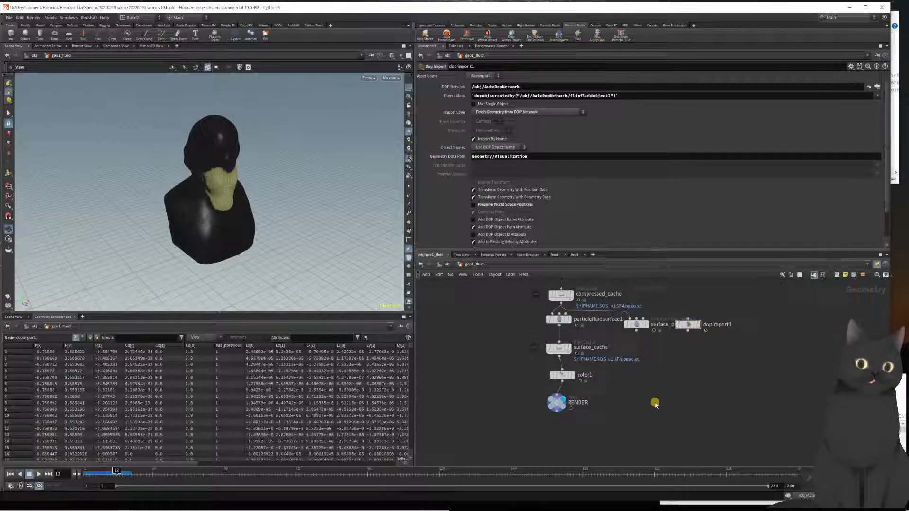
middle_drag(650, 396, 641, 416)
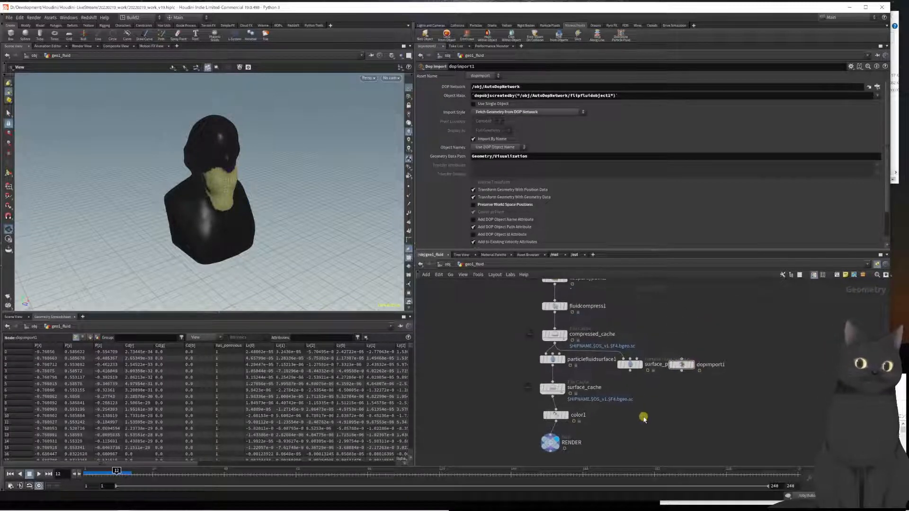
middle_drag(528, 349, 498, 400)
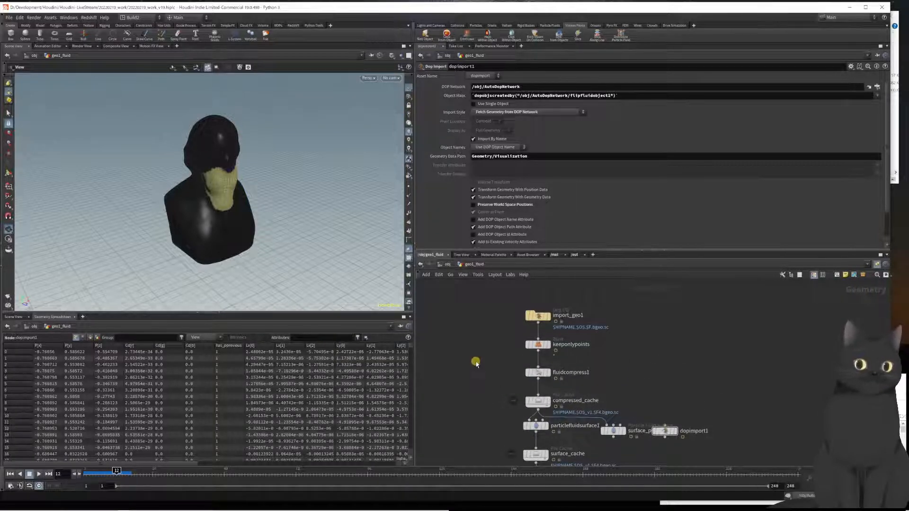
middle_drag(473, 362, 500, 331)
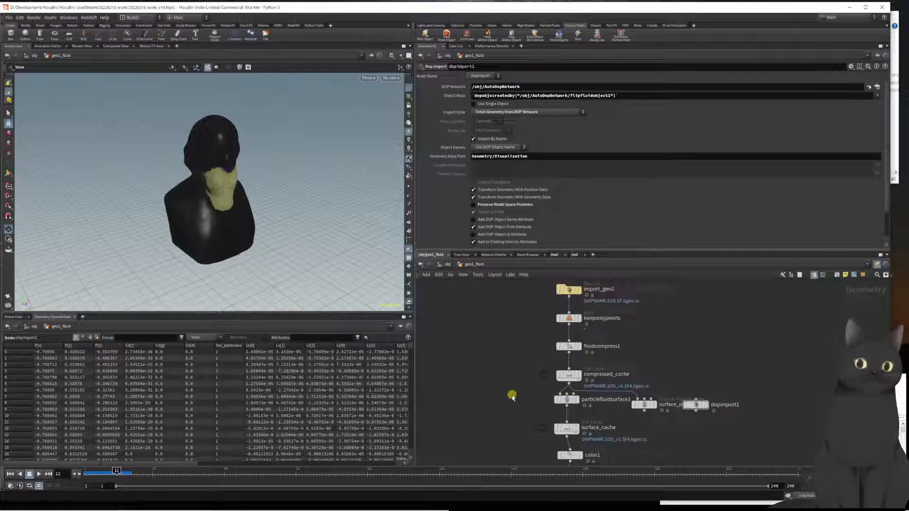
middle_drag(513, 398, 532, 384)
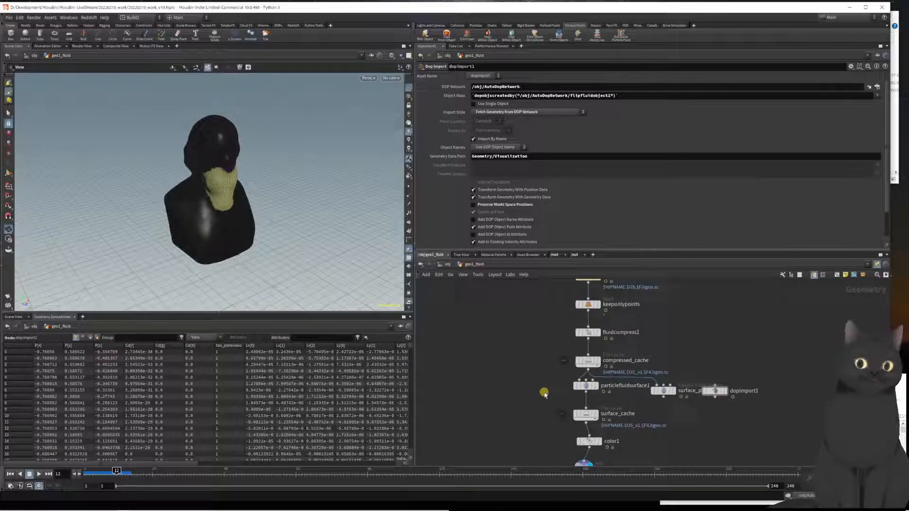
middle_drag(563, 452, 516, 394)
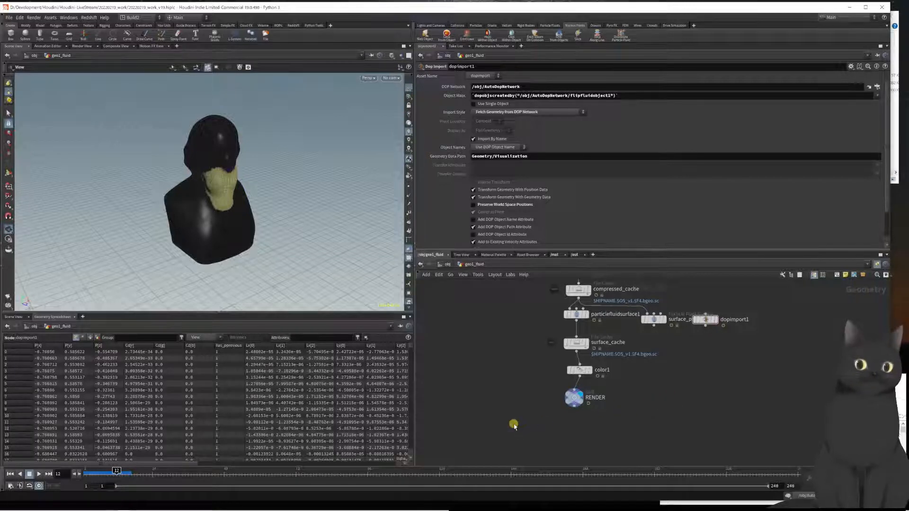
Open the geo1 network and review its node chain from file1 and Geo_Mesh through the match nodes to pointsfromvolume1.
key(u)
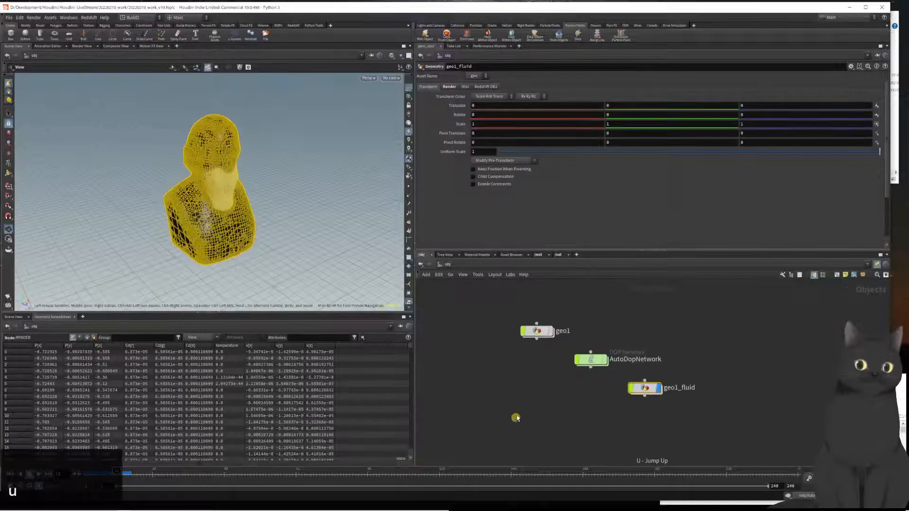
double_click(538, 331)
middle_drag(539, 334, 536, 444)
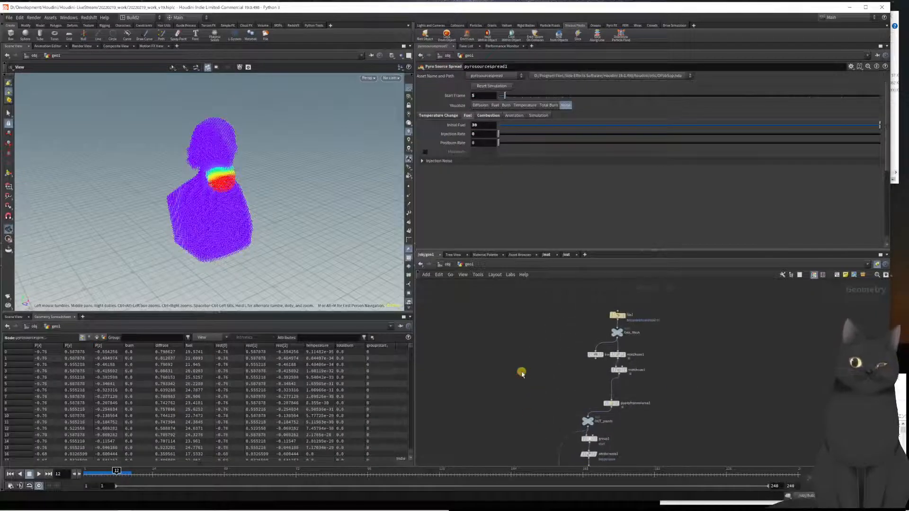
scroll(623, 359, up, 3)
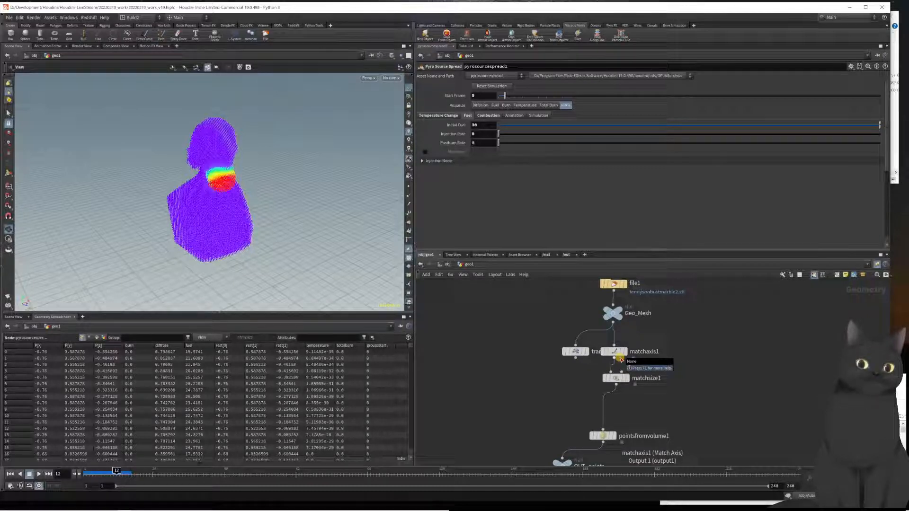
scroll(682, 367, up, 2)
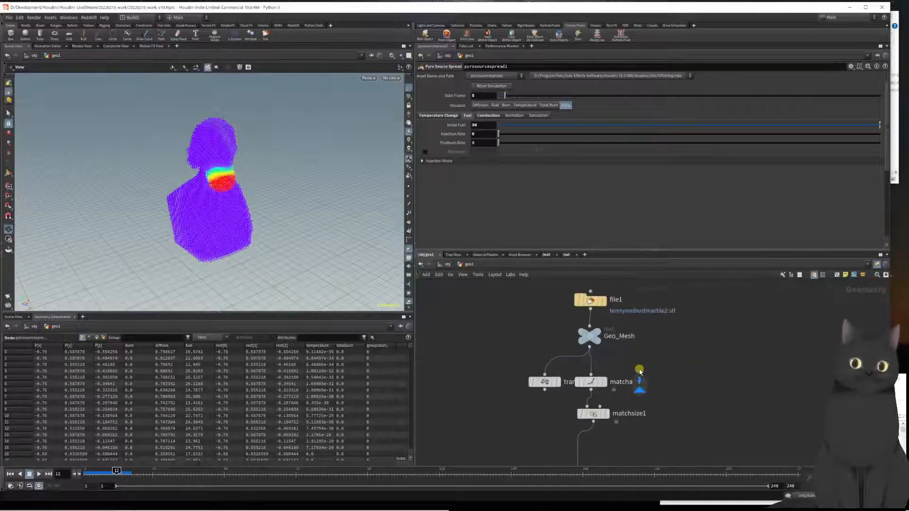
scroll(668, 369, down, 1)
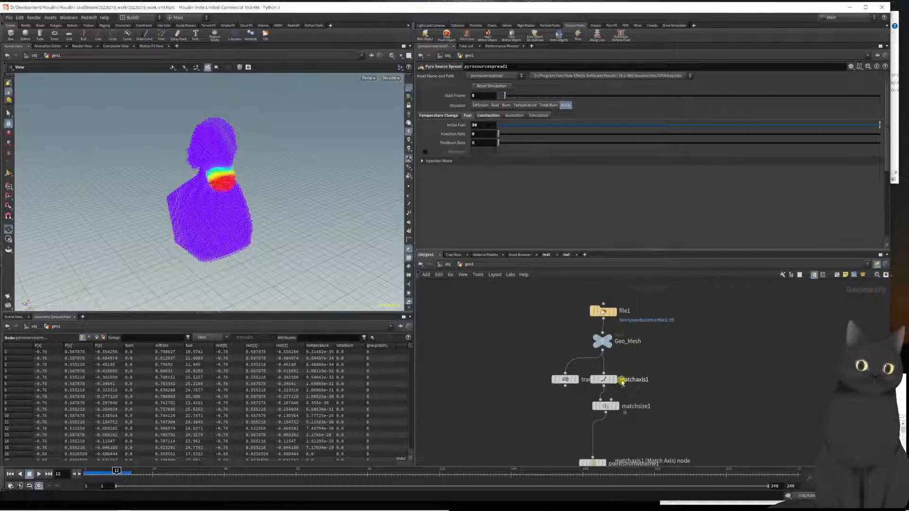
middle_drag(622, 382, 630, 366)
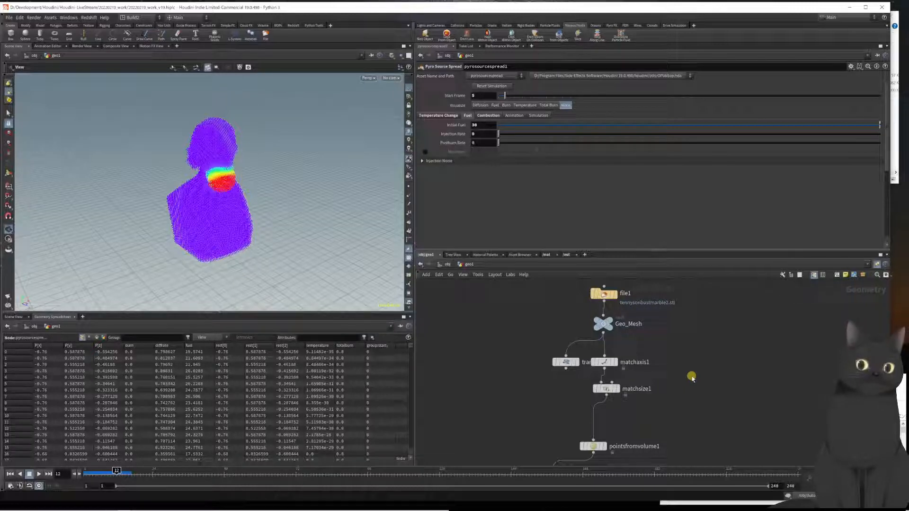
middle_drag(692, 379, 692, 355)
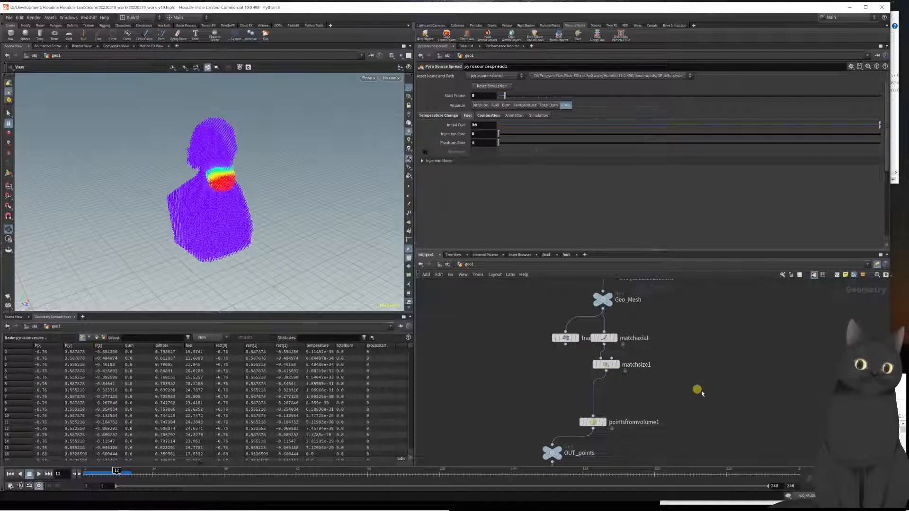
middle_drag(701, 393, 692, 335)
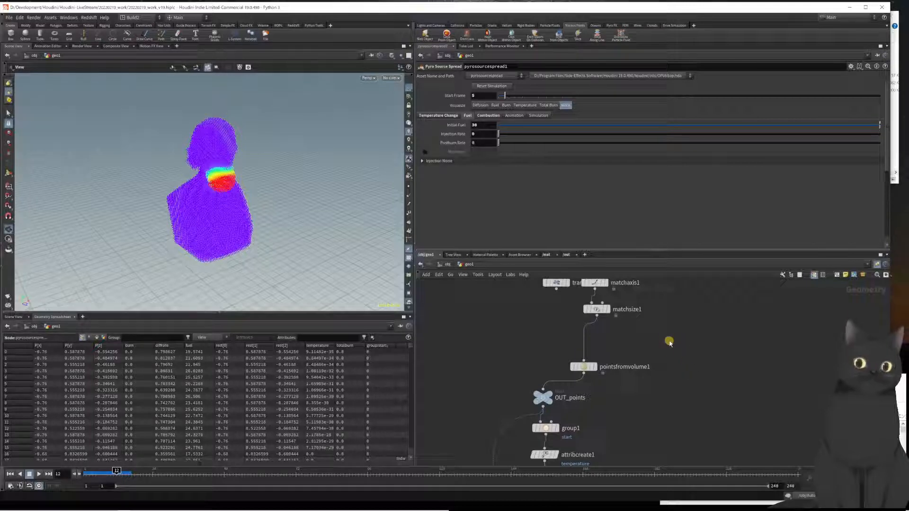
Select the pointsfromvolume1 node and color it red.
drag(667, 322, 630, 315)
drag(675, 364, 585, 381)
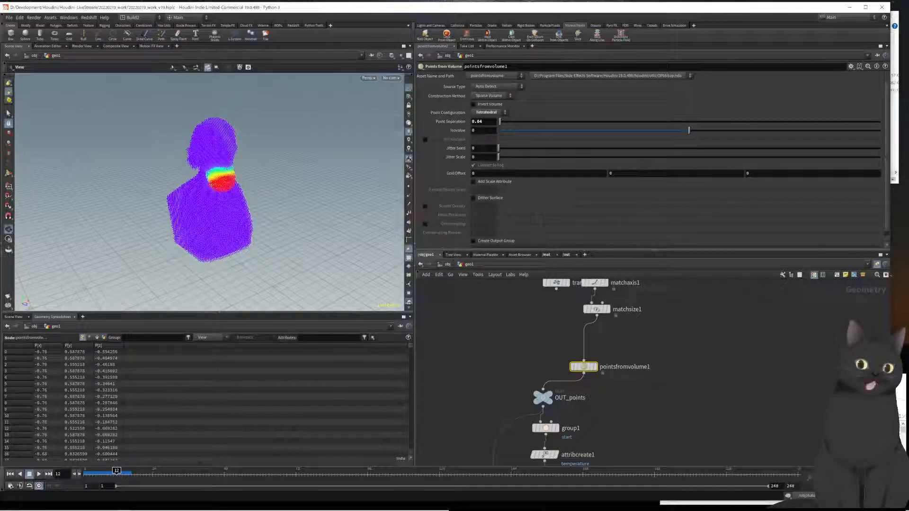
click(835, 418)
Review the geo1 nodes from OUT_points through group1, attribcreate1, pyrosourcespread1 and switch1 to OUT_Temperature.
middle_drag(682, 416, 695, 372)
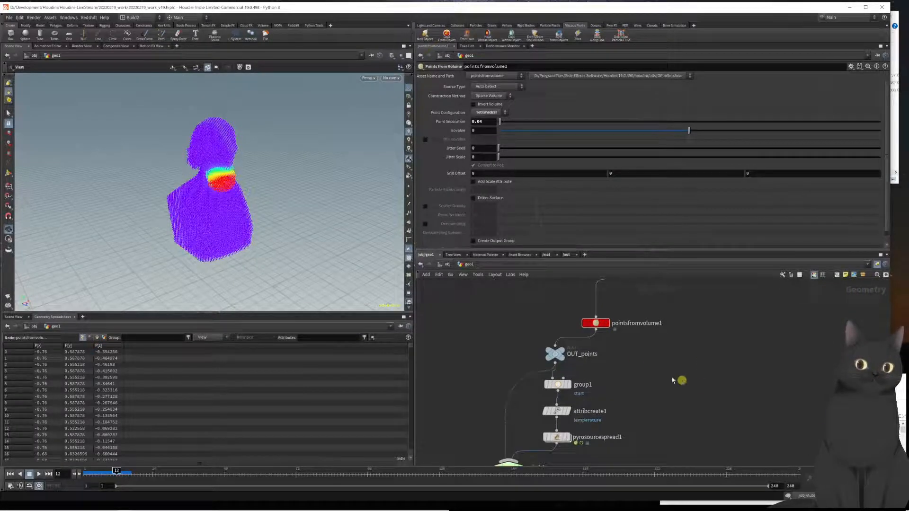
middle_drag(644, 388, 662, 331)
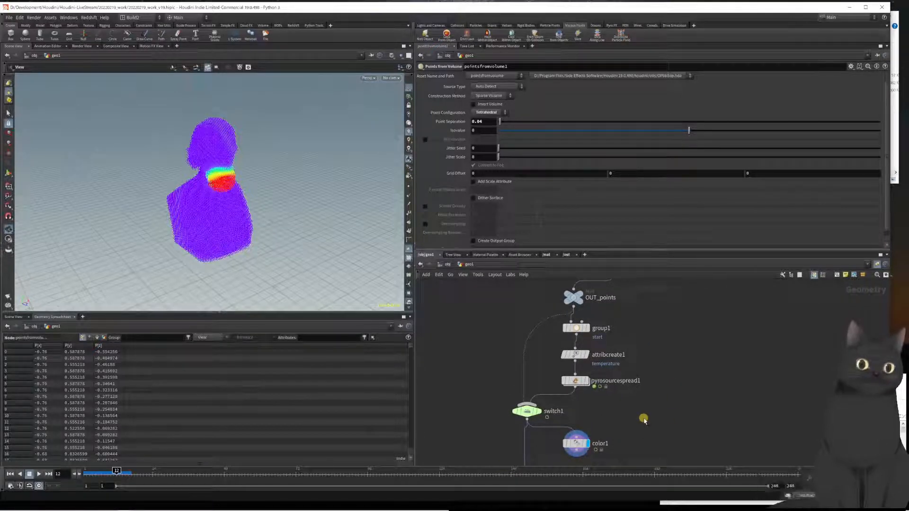
middle_drag(642, 420, 654, 387)
scroll(635, 396, down, 2)
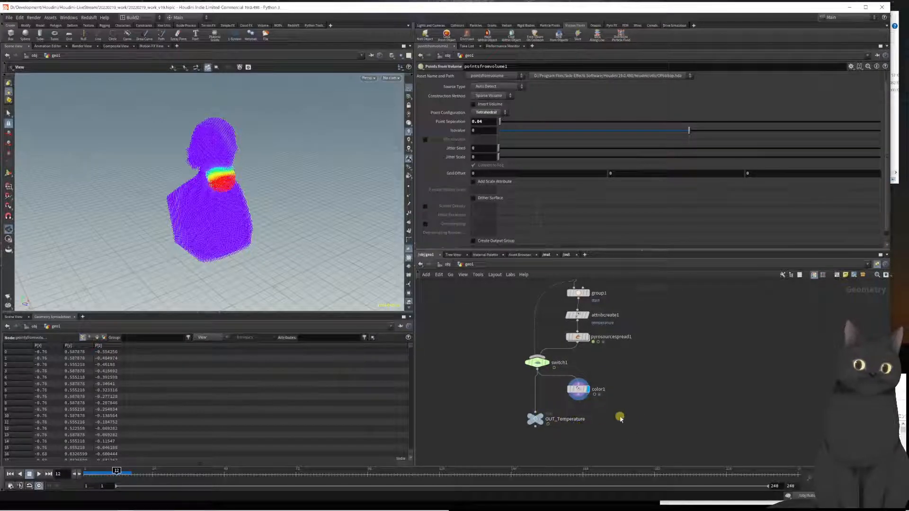
middle_drag(635, 408, 621, 396)
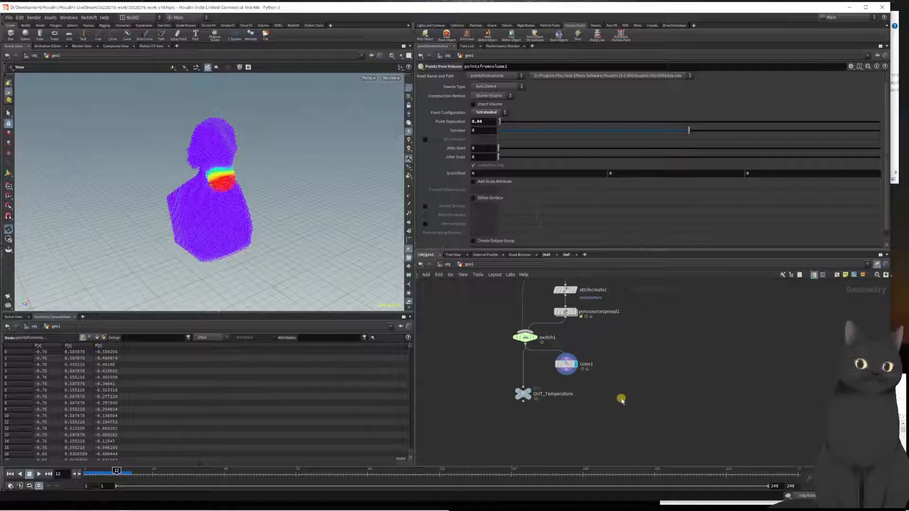
middle_drag(644, 309, 641, 387)
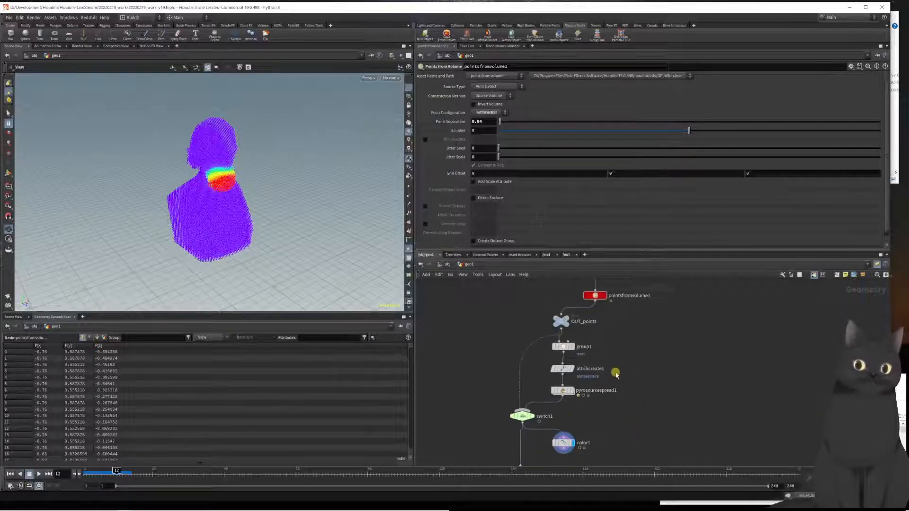
mouse_move(574, 350)
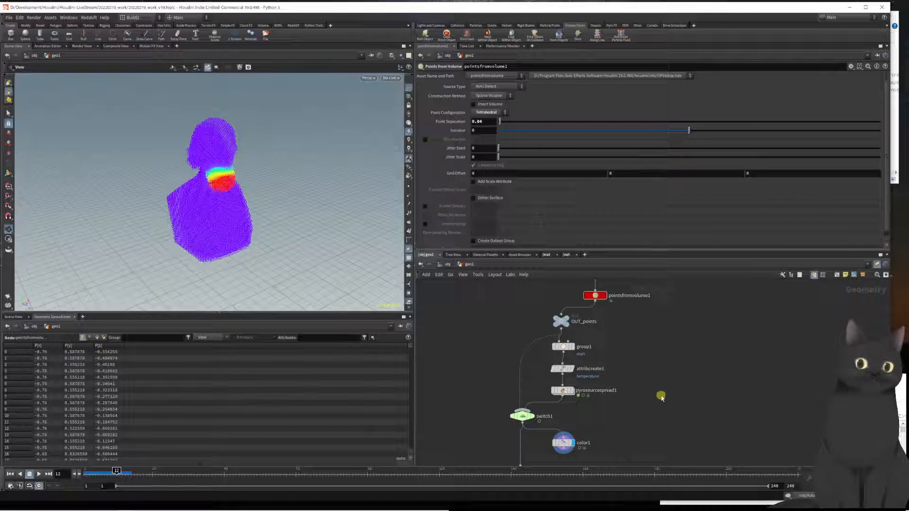
middle_drag(661, 393, 637, 361)
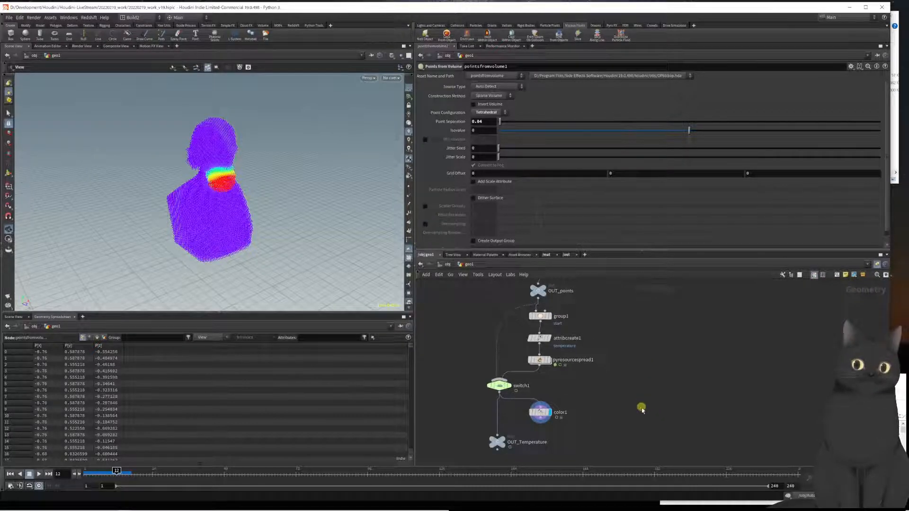
mouse_move(642, 421)
middle_down()
mouse_move(647, 379)
mouse_move(652, 420)
middle_up()
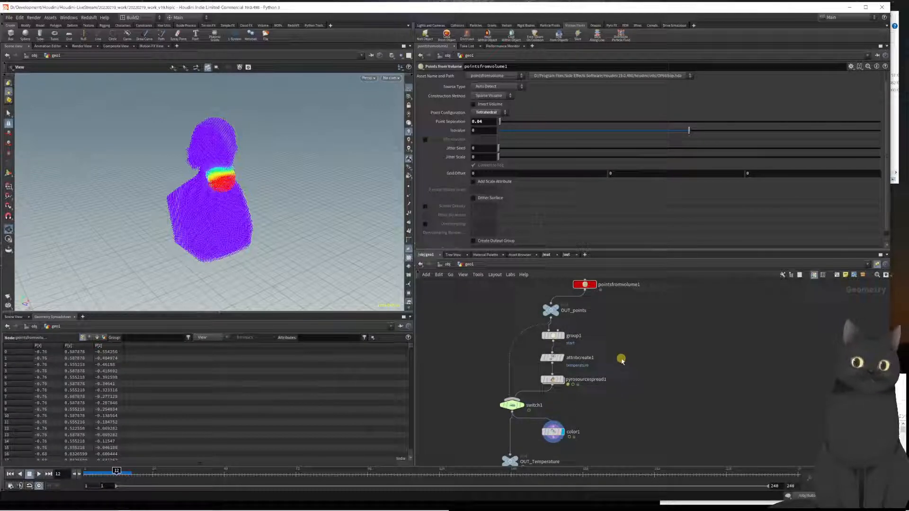
Inspect the parameters of attribcreate1 and pyrosourcespread1 in the geo1 network.
click(552, 359)
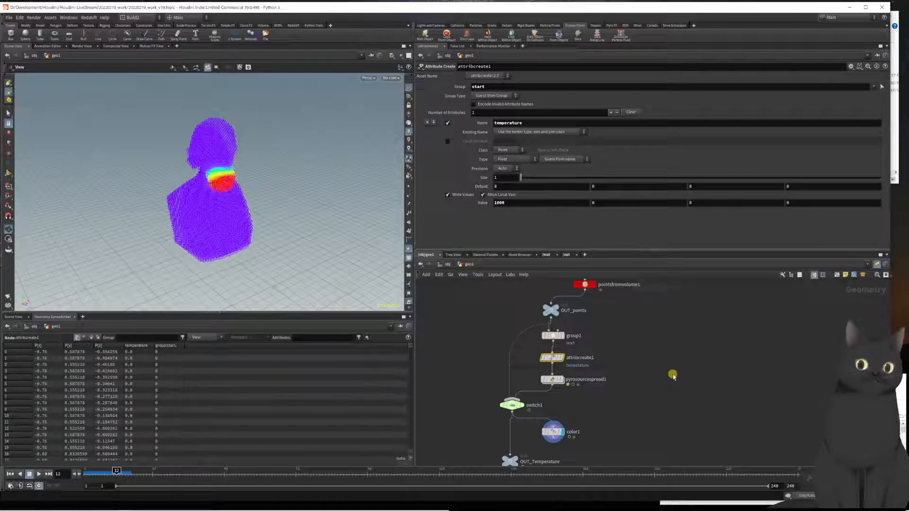
click(552, 380)
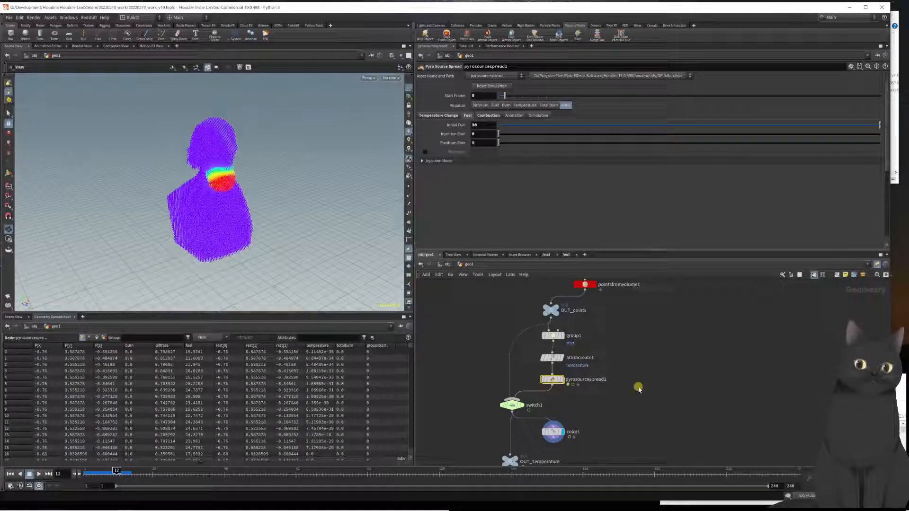
middle_drag(637, 386, 654, 370)
middle_drag(647, 415, 675, 385)
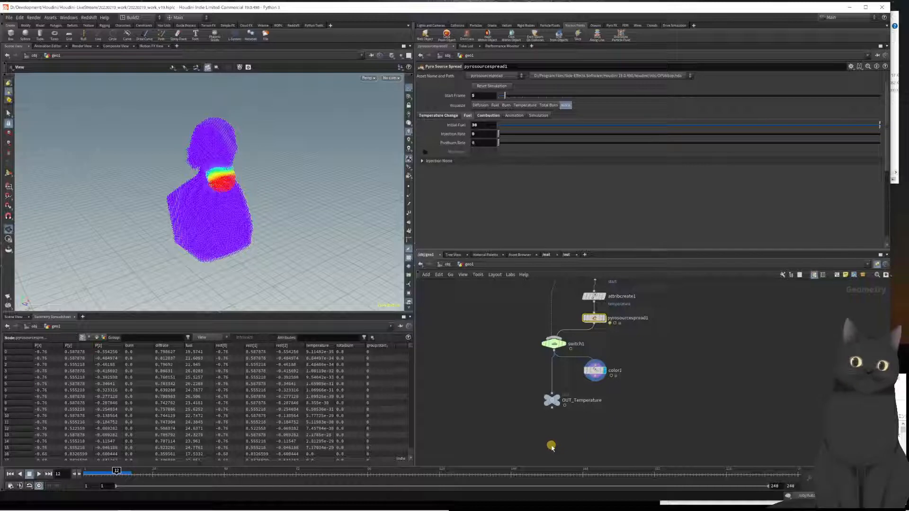
Open AutoDopNetwork and examine flipfluidobject1's properties and the surrounding solver nodes.
key(u)
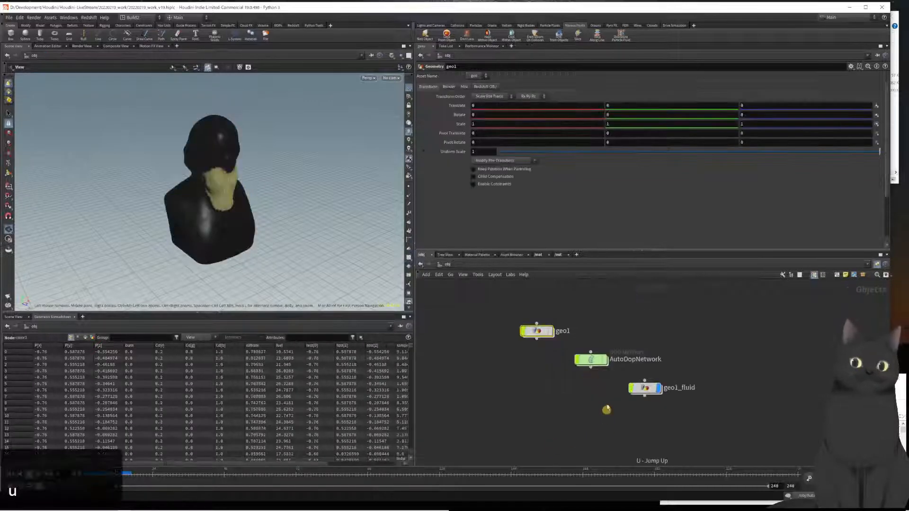
double_click(589, 361)
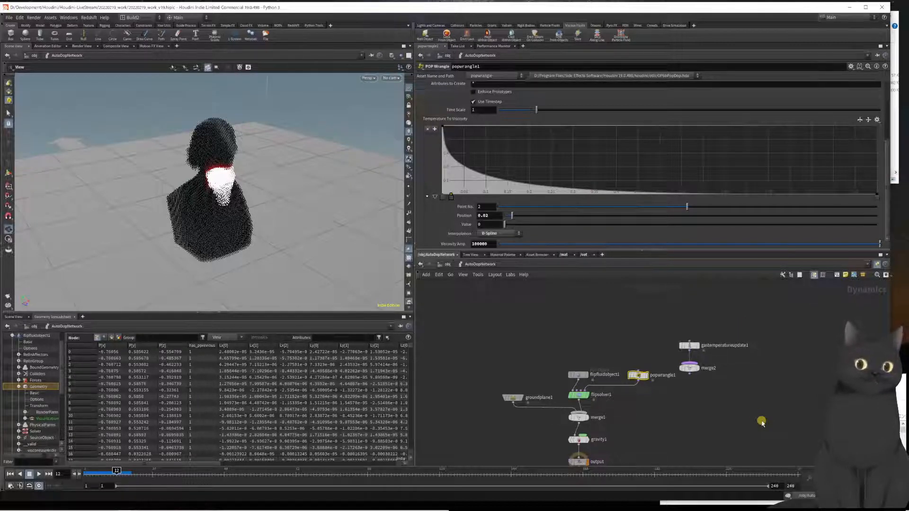
middle_drag(761, 422, 729, 421)
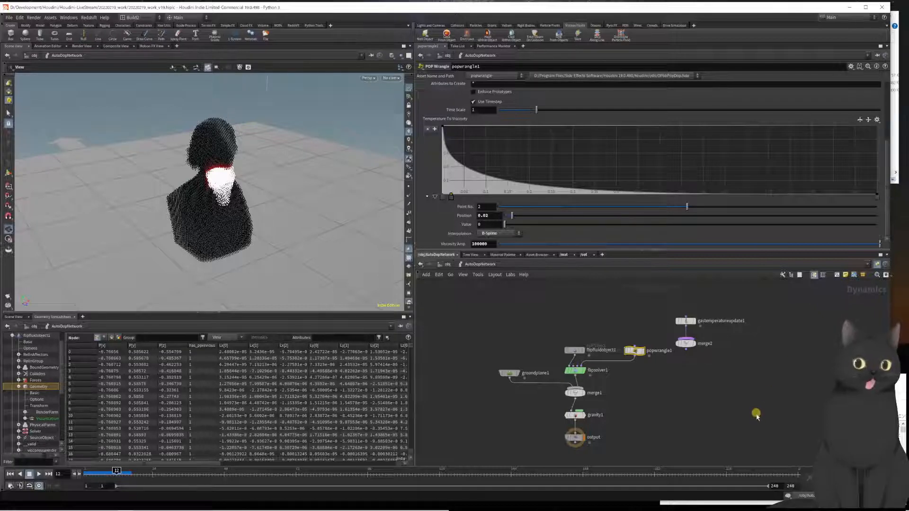
middle_drag(756, 416, 758, 381)
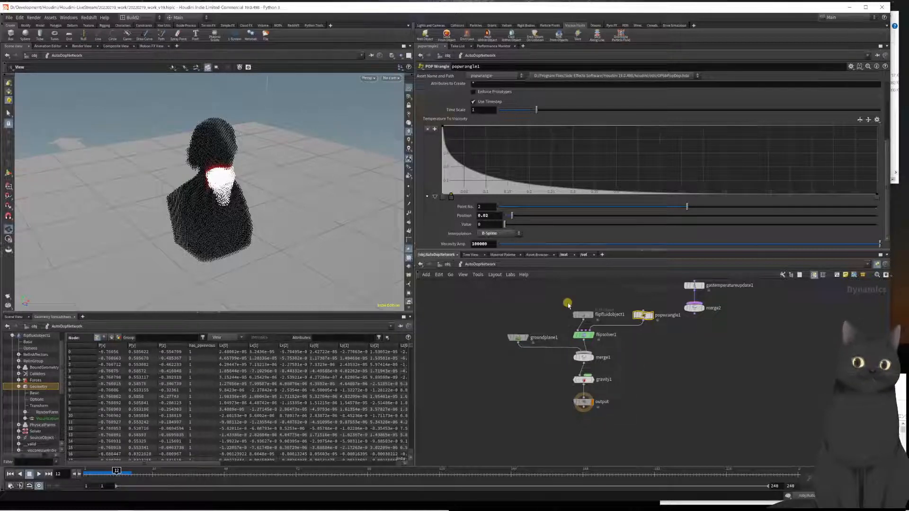
click(582, 315)
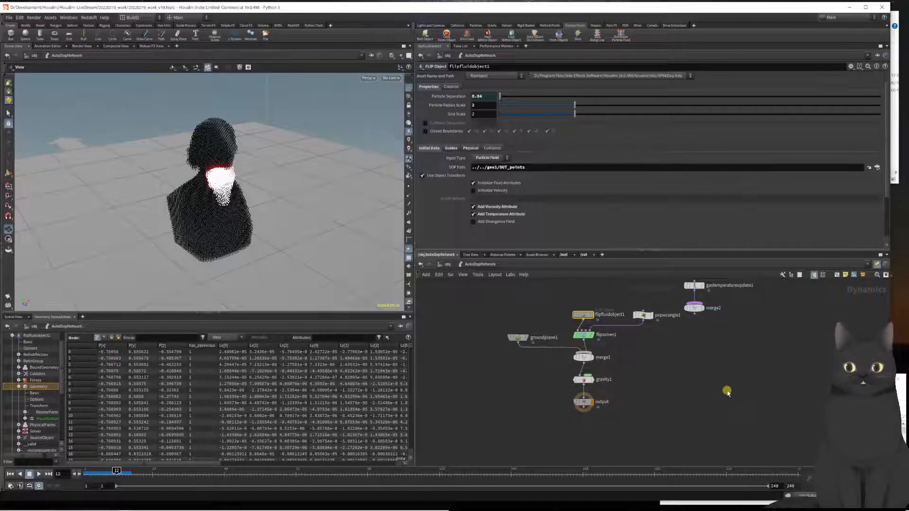
scroll(727, 393, up, 2)
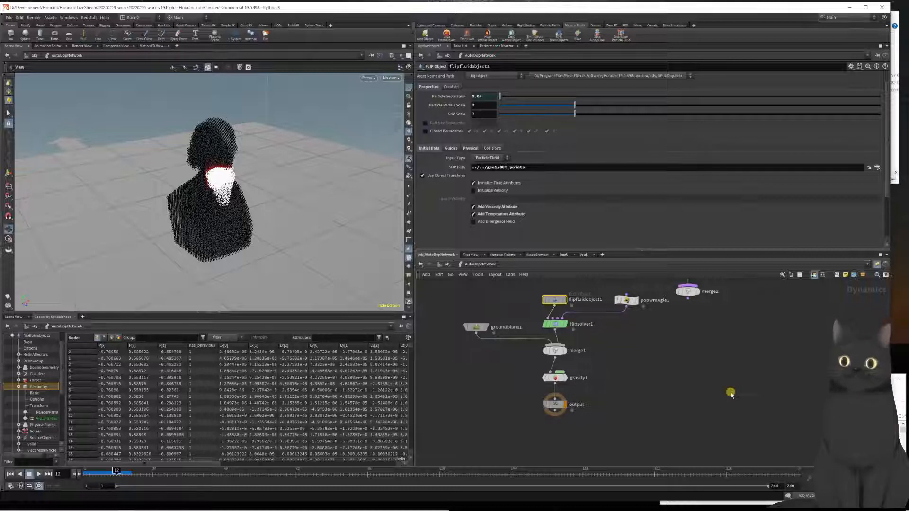
scroll(624, 374, down, 2)
scroll(622, 363, up, 2)
scroll(622, 363, down, 2)
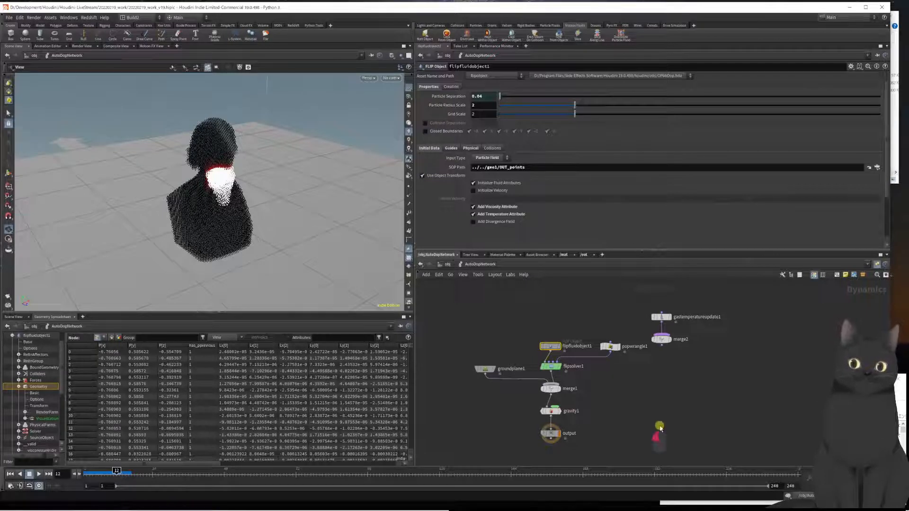
Save the scene file and return to the object-level network.
key(ctrl+s)
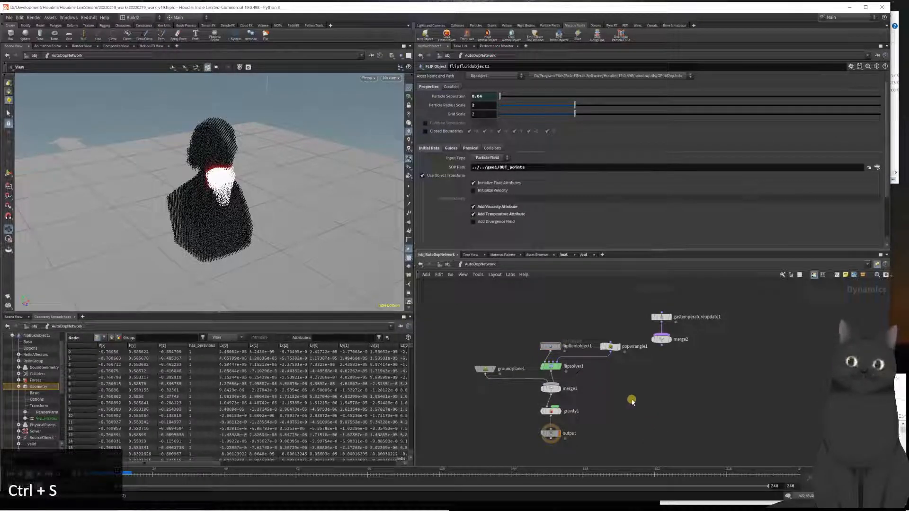
key(u)
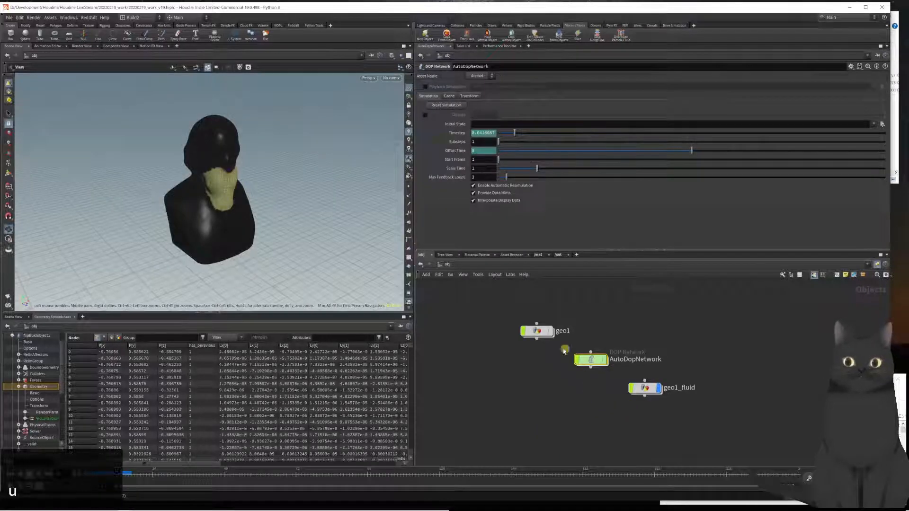
mouse_move(547, 337)
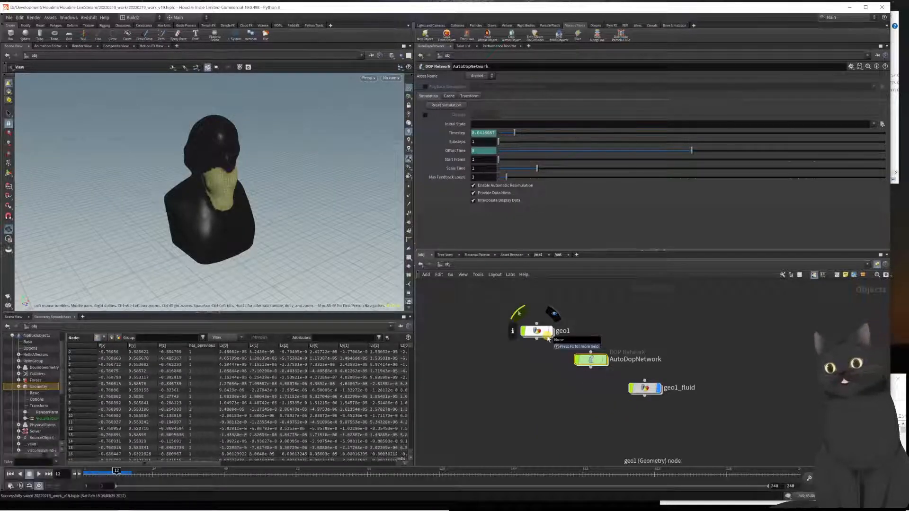
key(ctrl+s)
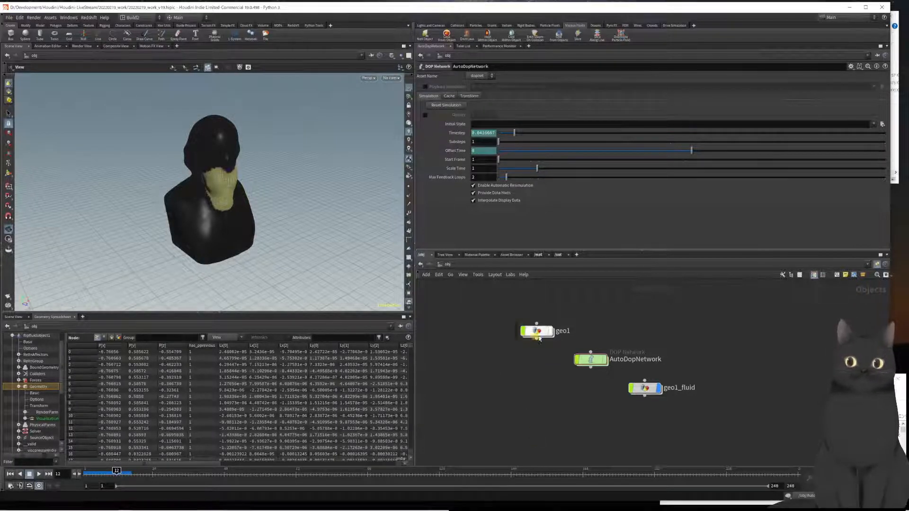
Reopen the geo1 network and review its source nodes from file1 to OUT_points.
scroll(589, 356, up, 3)
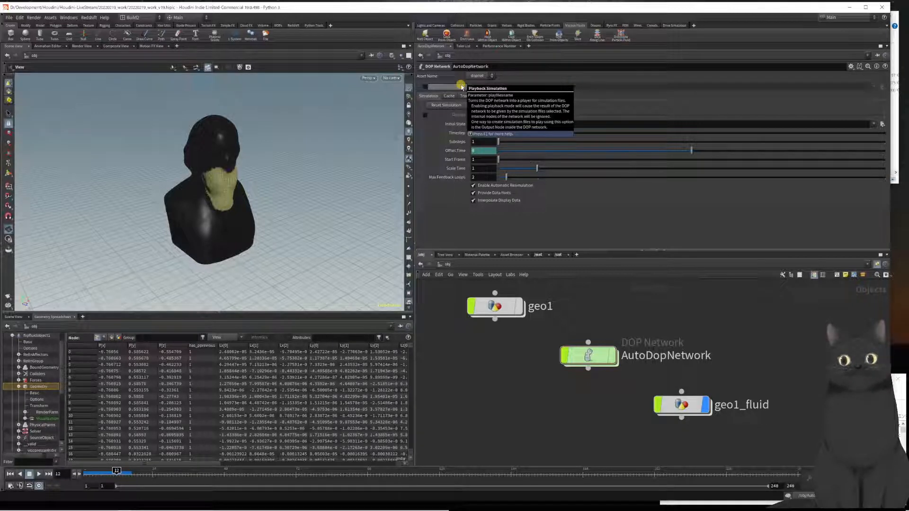
mouse_move(558, 324)
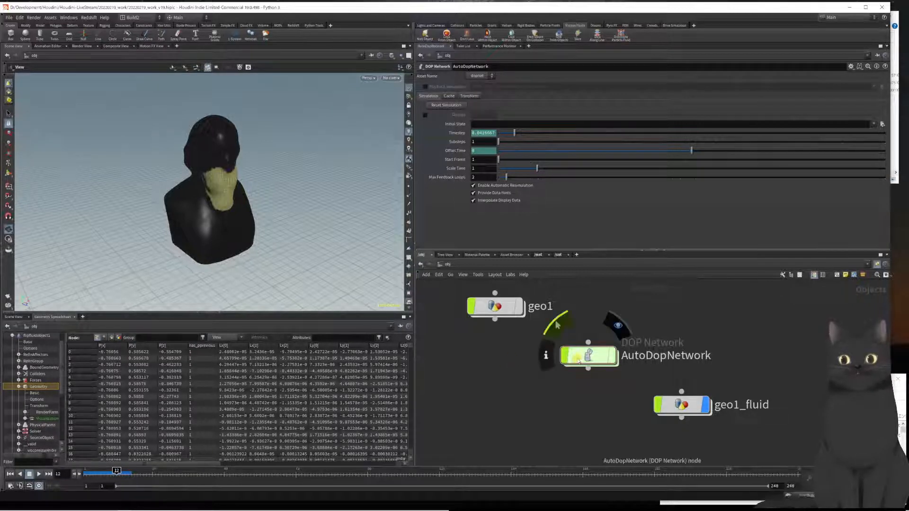
double_click(497, 307)
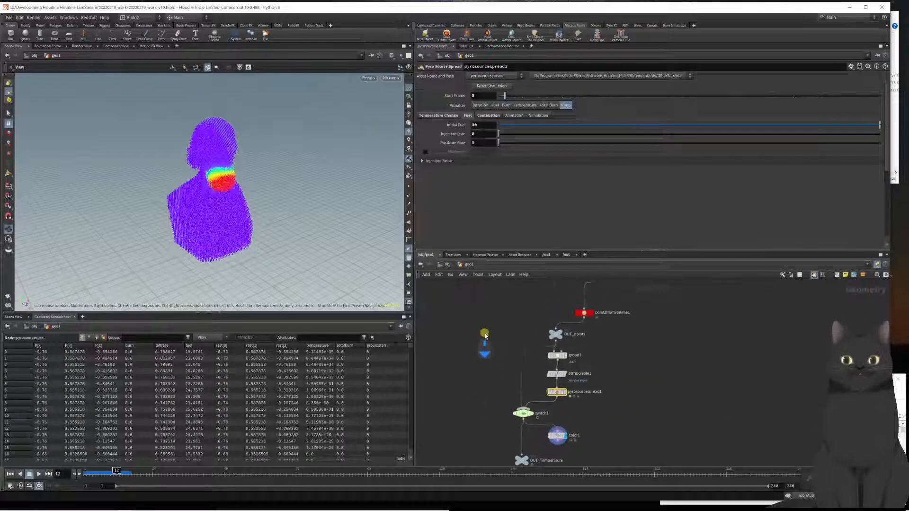
scroll(485, 335, up, 5)
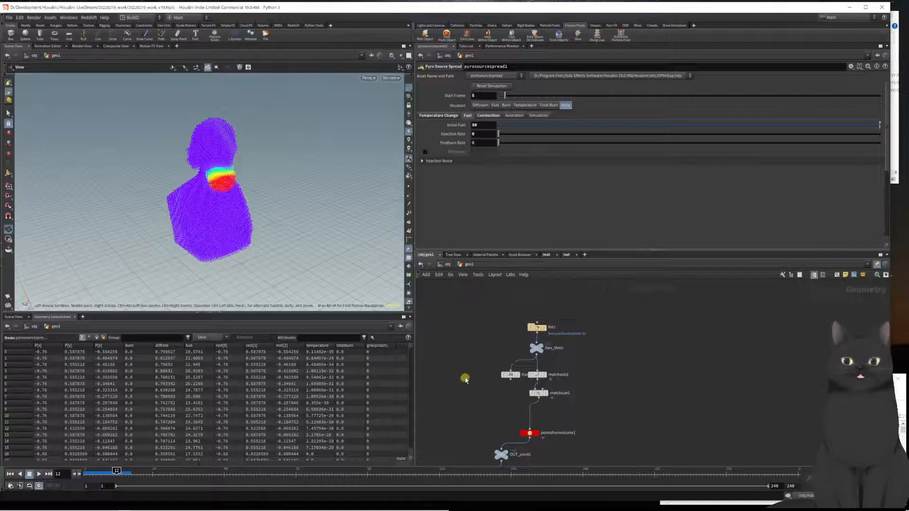
Review the geo1 nodes from matchsize1 down to OUT_Temperature, save the scene file and return to the object-level network.
middle_drag(590, 391, 619, 347)
middle_drag(640, 418, 674, 359)
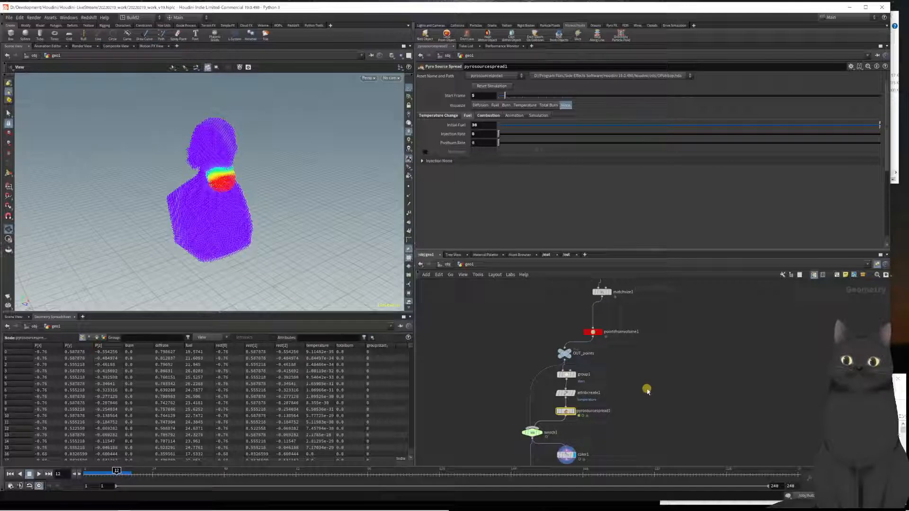
scroll(647, 391, down, 2)
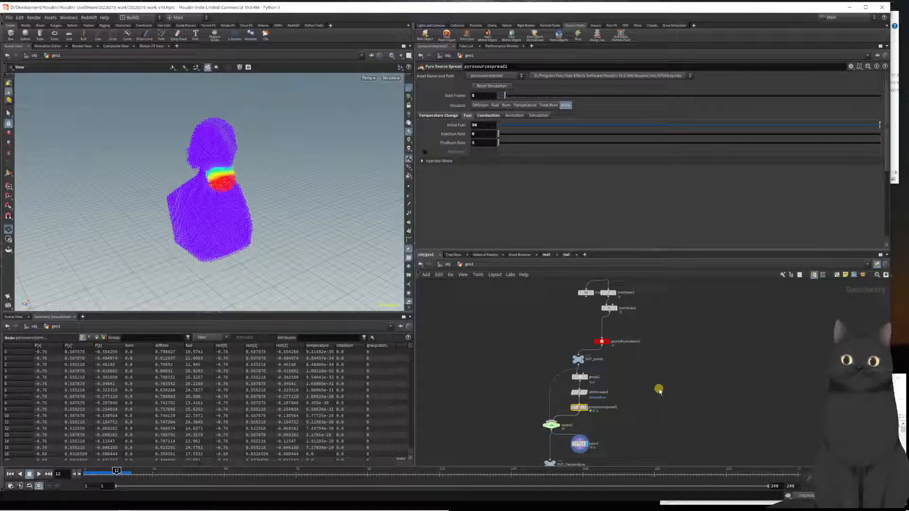
key(ctrl+s)
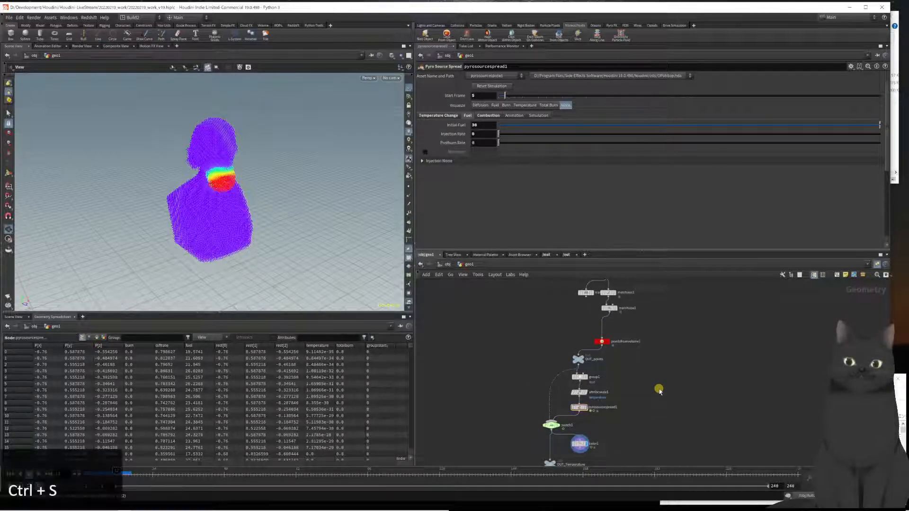
key(u)
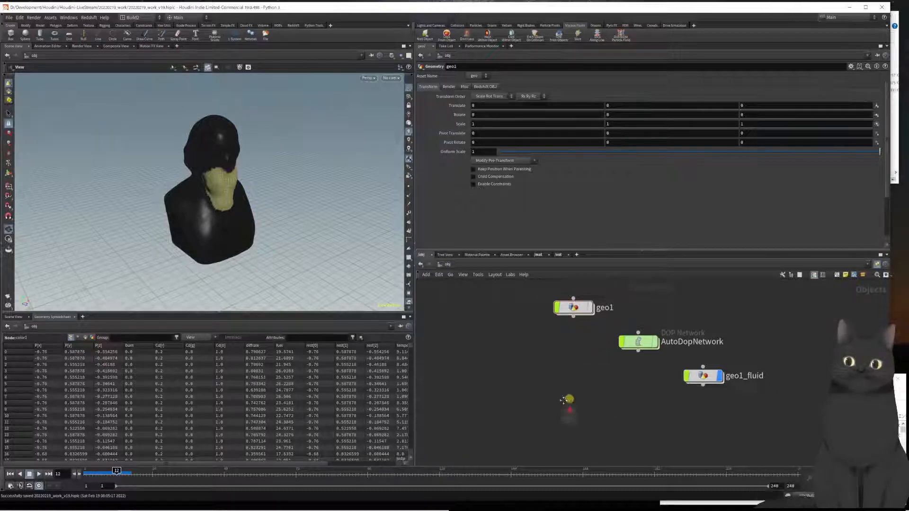
middle_drag(563, 400, 544, 405)
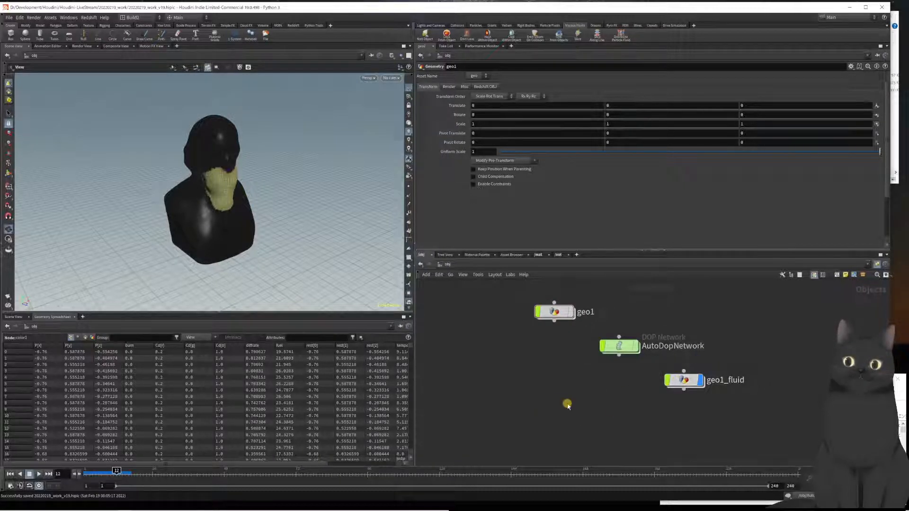
Return the timeline to frame 1 and examine the bust mesh from several angles.
alt+drag(310, 247, 173, 194)
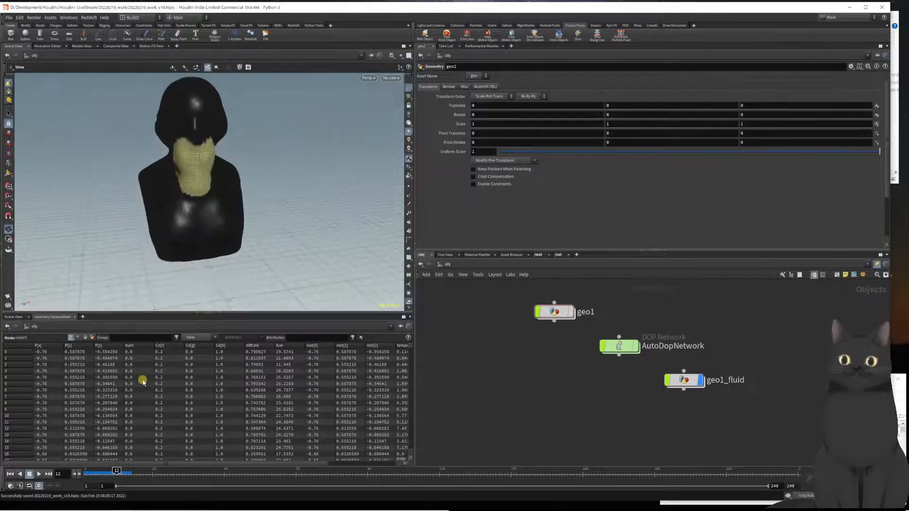
drag(116, 470, 44, 472)
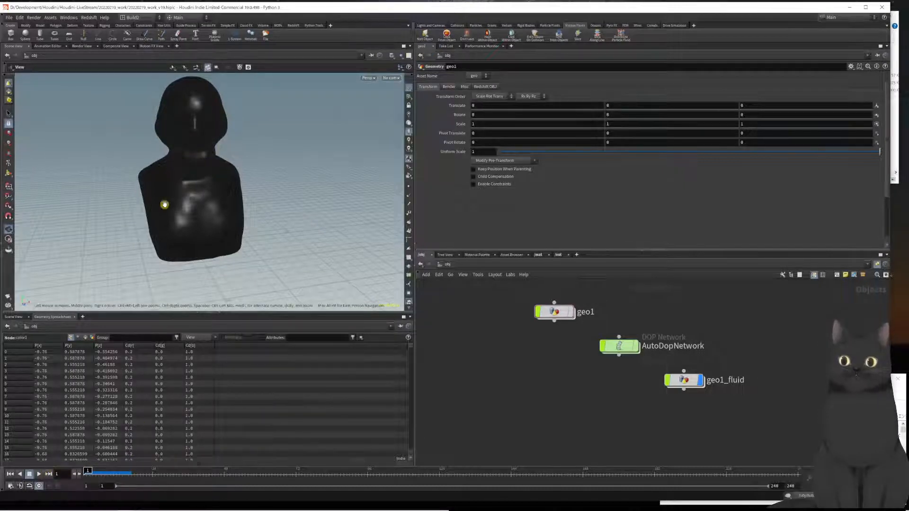
alt+drag(162, 203, 162, 154)
alt+right_drag(162, 154, 239, 169)
alt+drag(240, 170, 249, 213)
scroll(209, 187, down, 5)
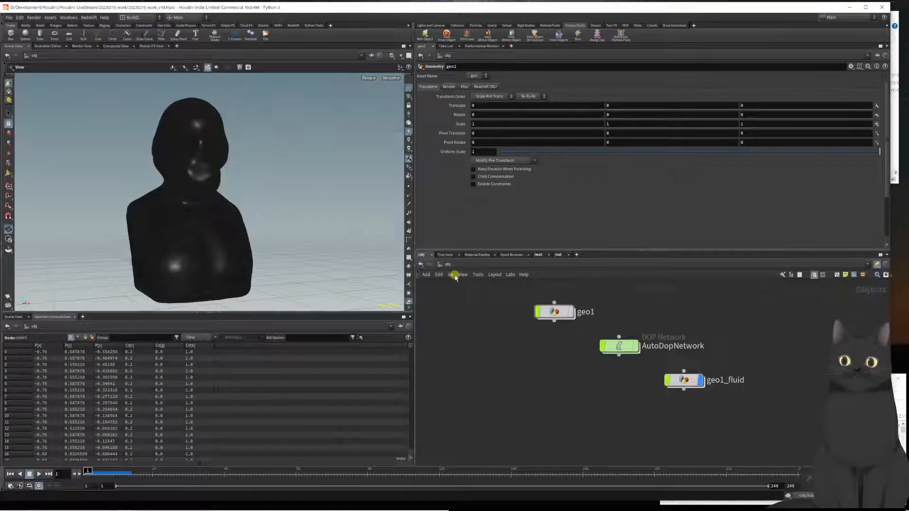
Reopen the geo1 network to review the chain from file1 to group1, and return to the object level.
double_click(554, 313)
middle_drag(519, 375, 518, 401)
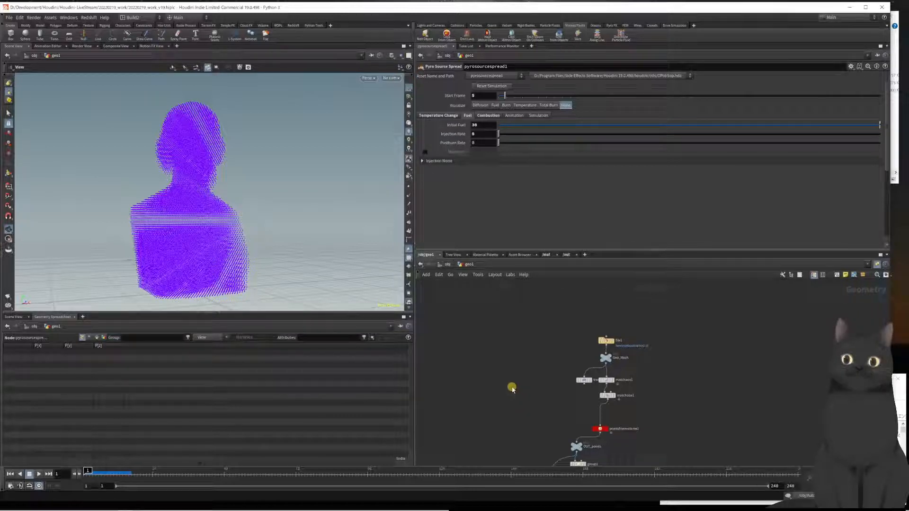
key(u)
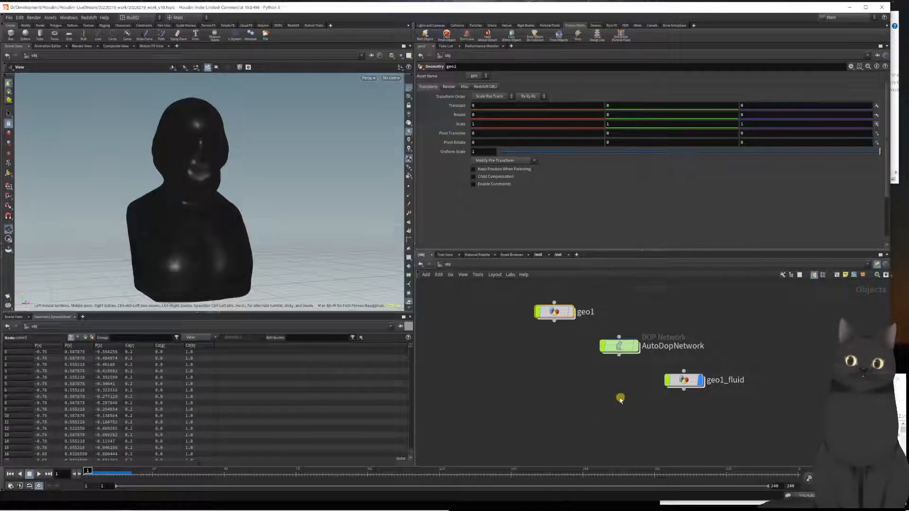
middle_drag(574, 399, 572, 400)
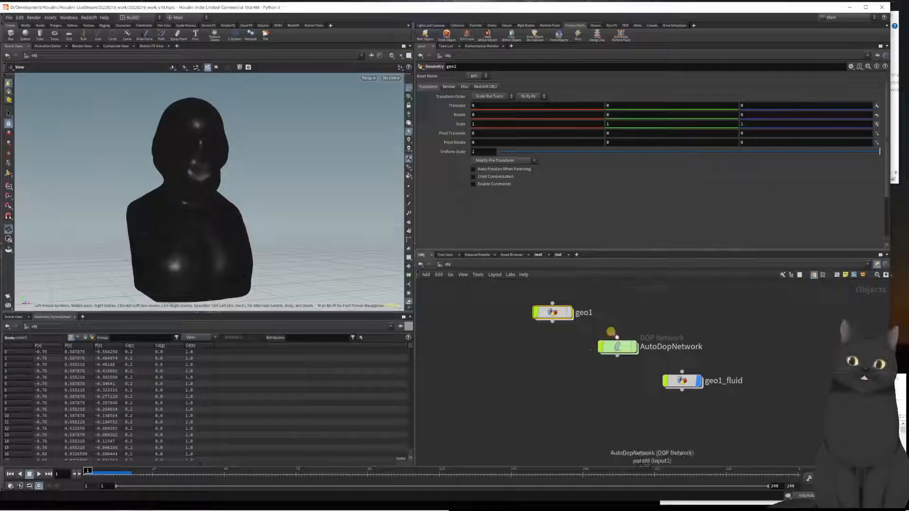
Open AutoDopNetwork and inspect popwrangle1's Temperature To Viscosity ramp and VEX code.
mouse_move(615, 350)
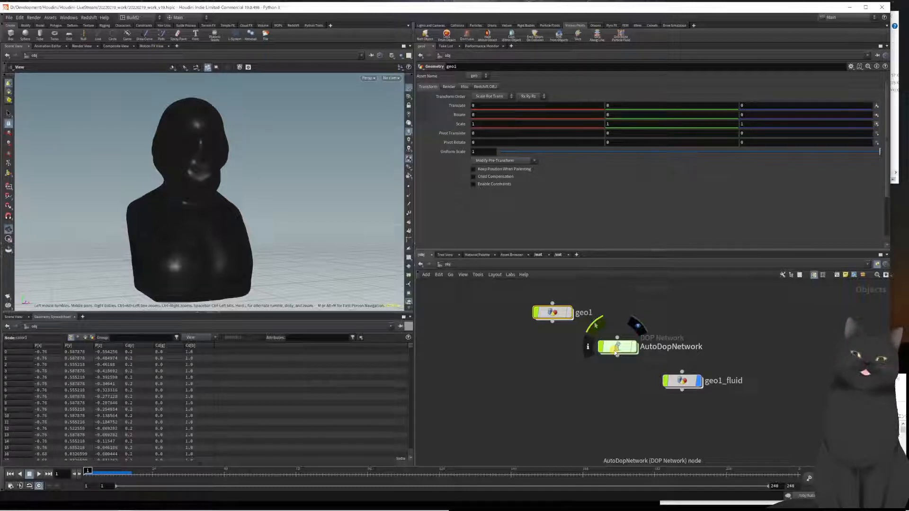
double_click(616, 350)
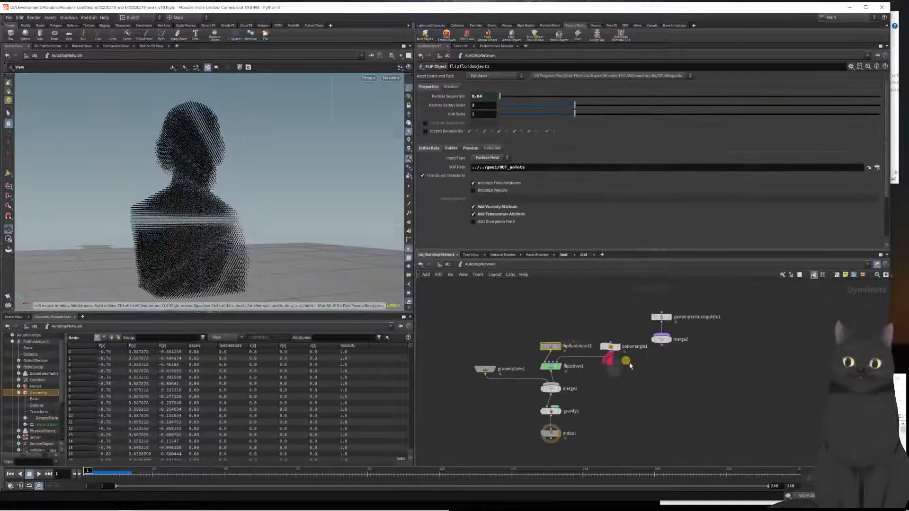
drag(645, 380, 610, 349)
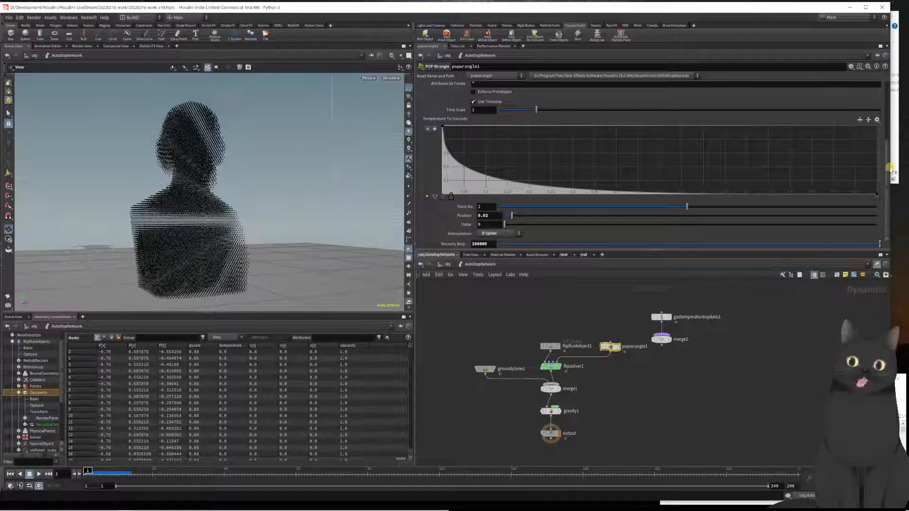
drag(890, 169, 892, 119)
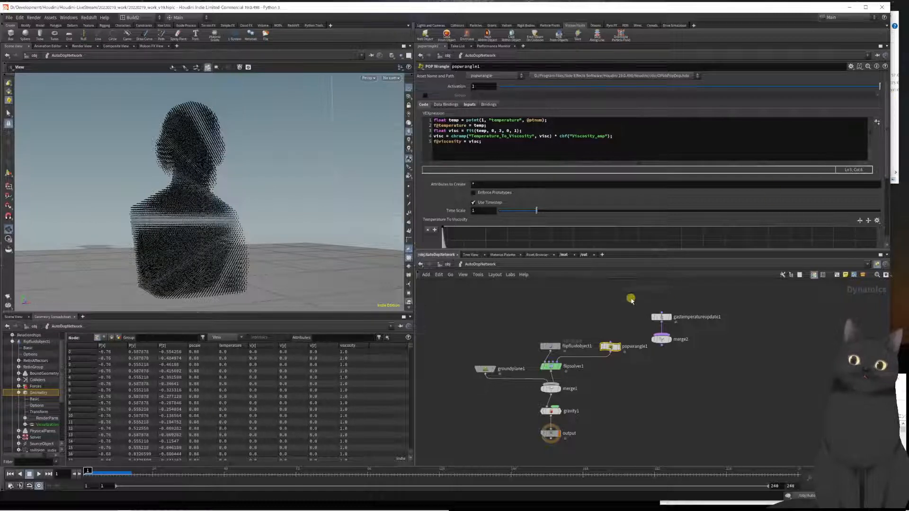
Inspect gastemperatureupdate1's cooling and viscosity parameters and its merge2 connection, and return to the object-level network.
drag(630, 299, 710, 325)
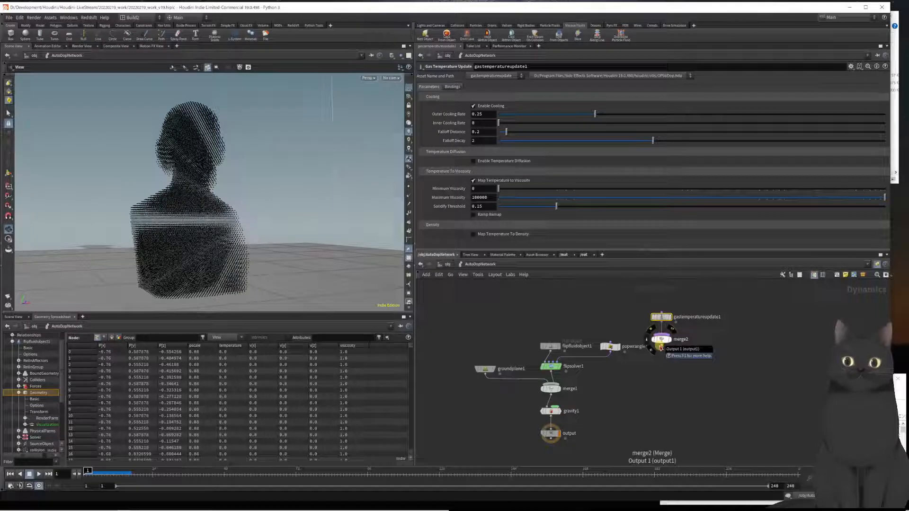
drag(661, 348, 641, 386)
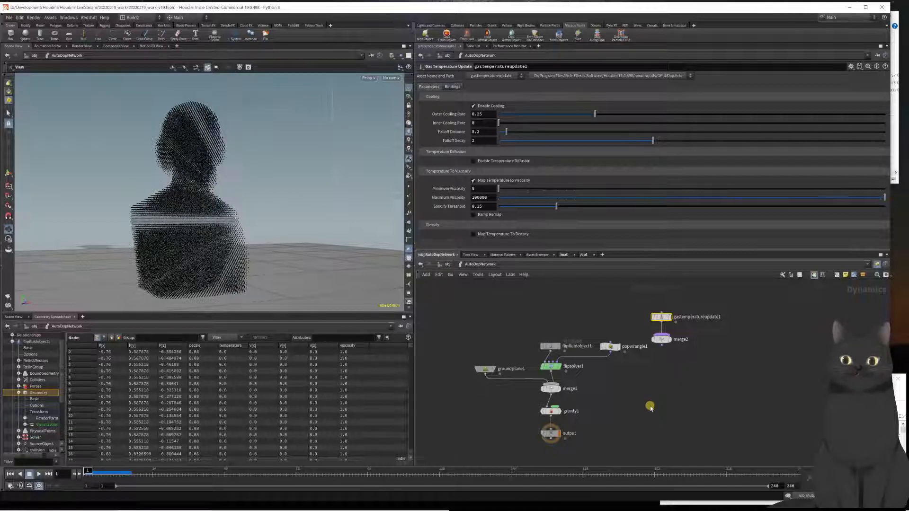
middle_drag(650, 406, 659, 394)
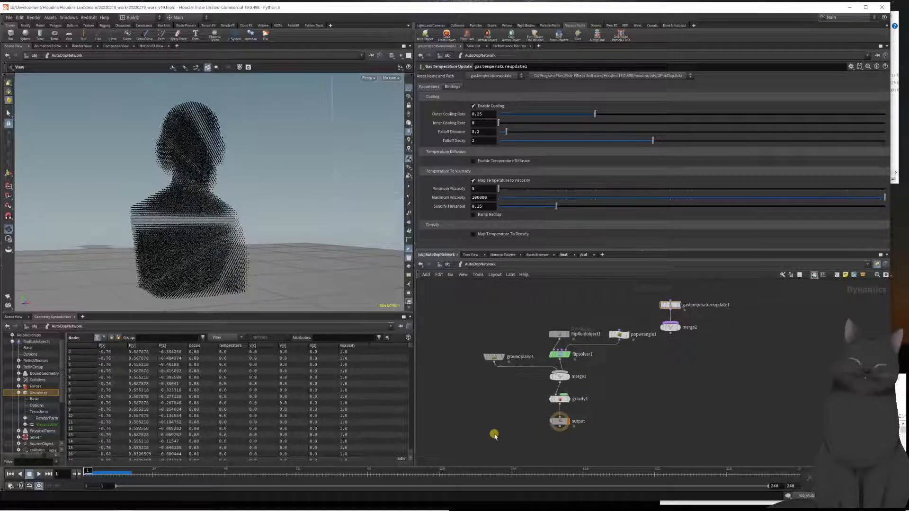
key(u)
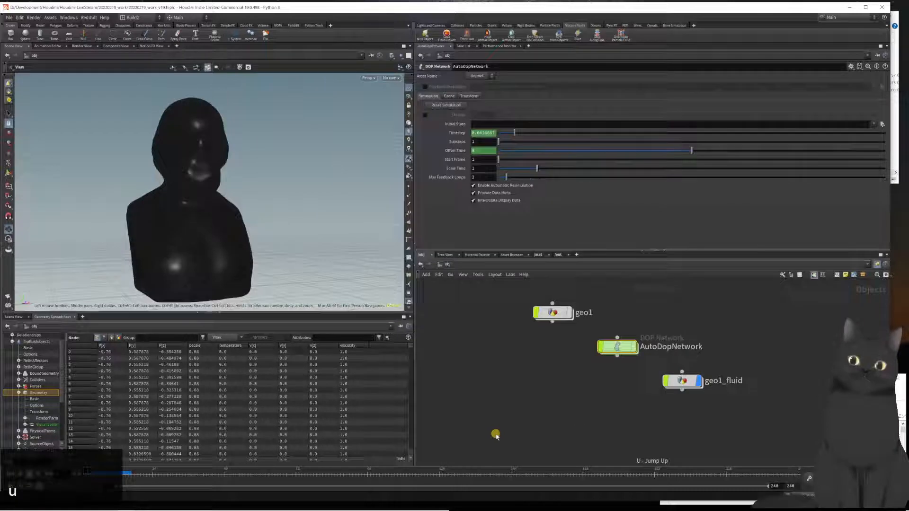
Open the geo1_fluid network and play the melting simulation while viewing the meshed surface from another angle.
double_click(685, 382)
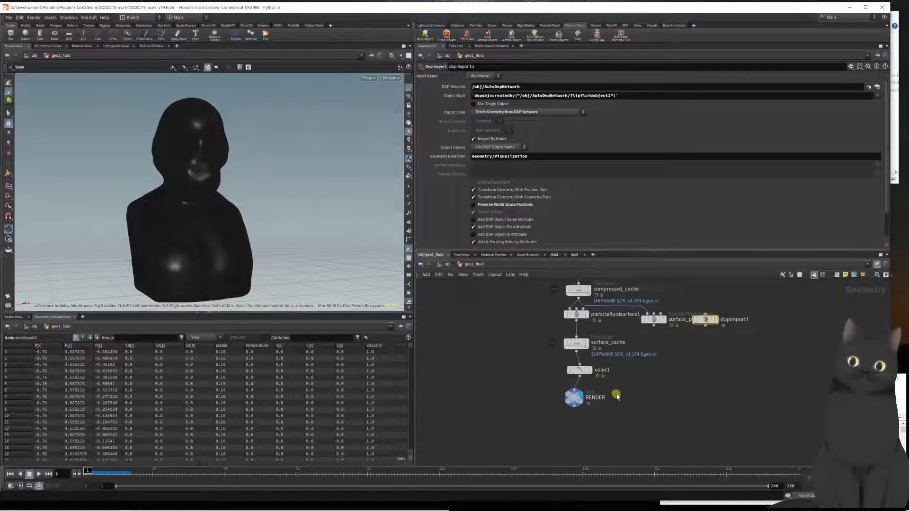
key(Up)
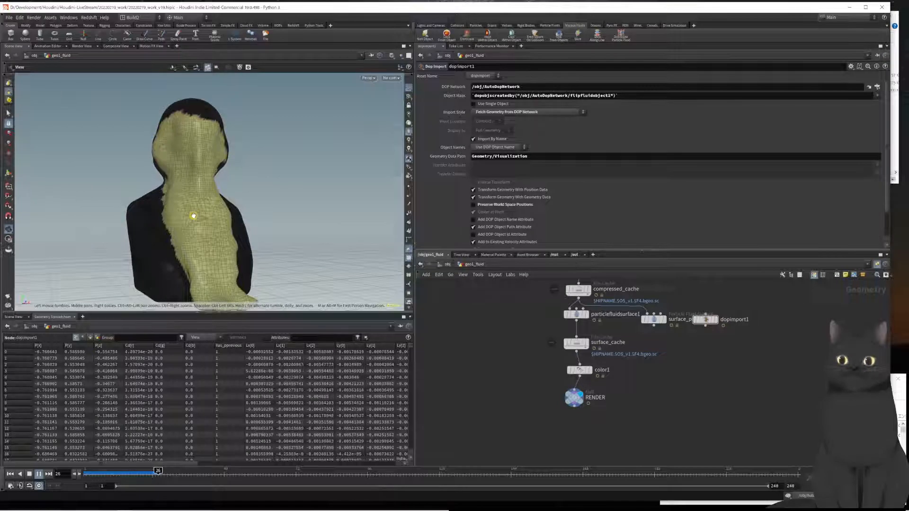
alt+drag(188, 214, 222, 230)
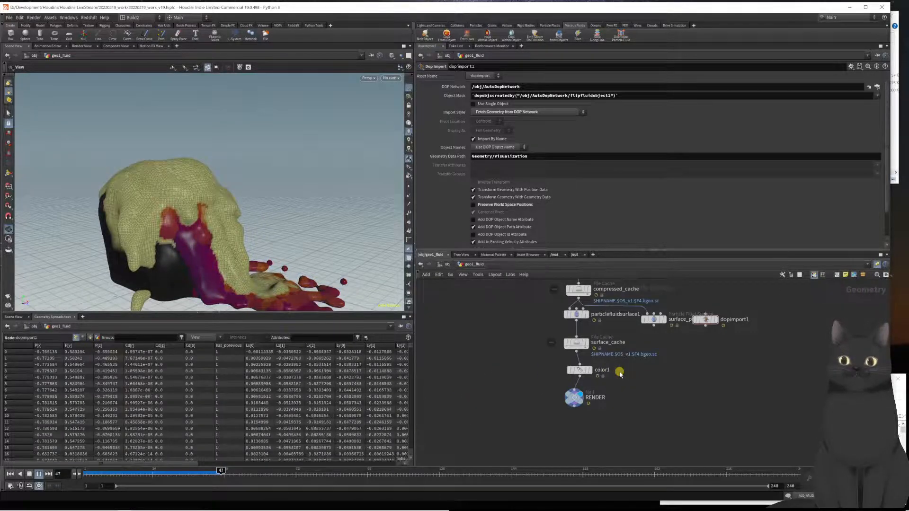
Inspect color1's temperature ramp settings, stop playback and scrub the melt from frame 7 to frame 64.
click(582, 371)
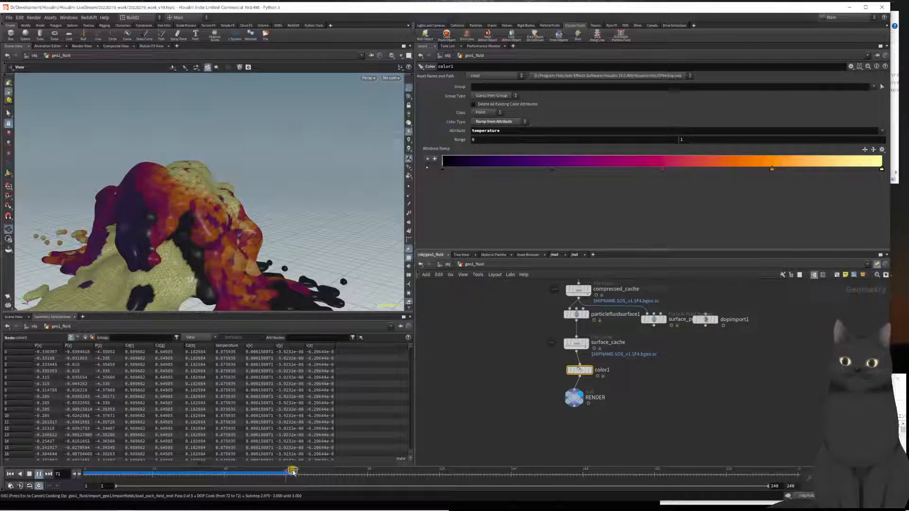
drag(288, 472, 101, 472)
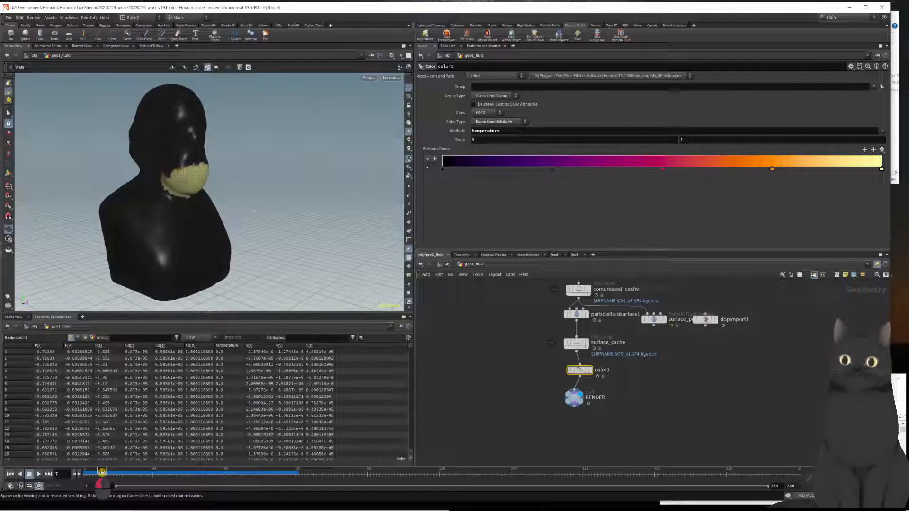
drag(101, 472, 273, 470)
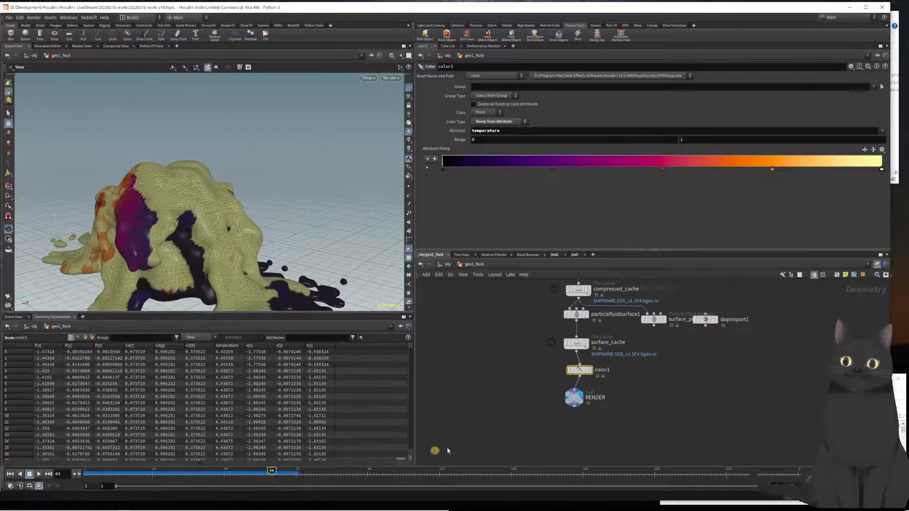
Return from geo1_fluid to the object-level network and select the geo1 object.
click(527, 428)
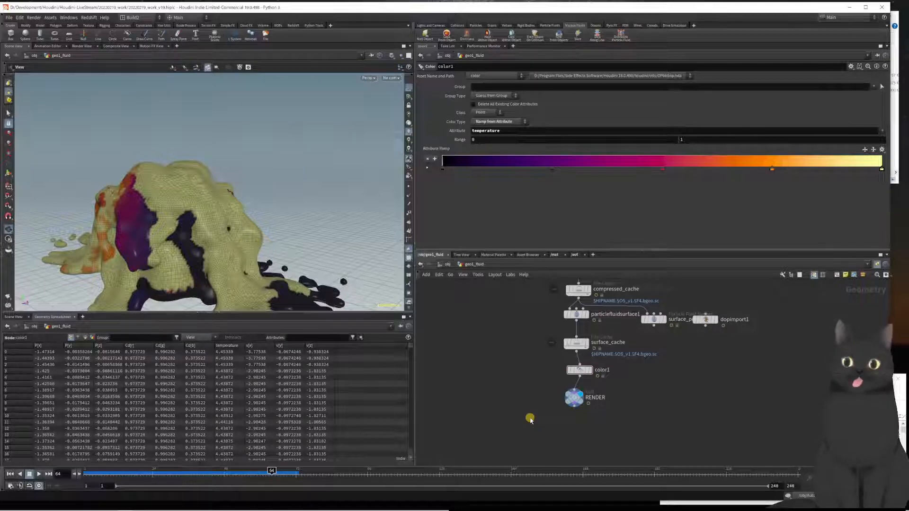
key(u)
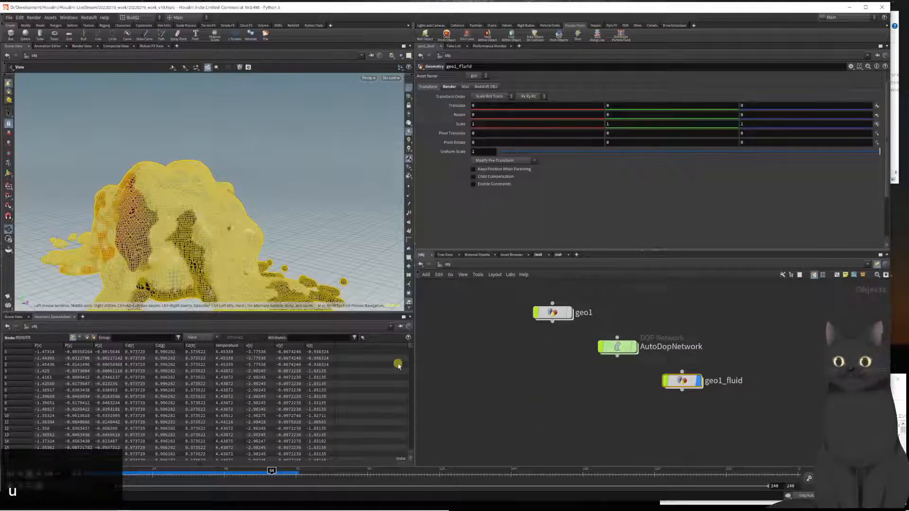
click(503, 384)
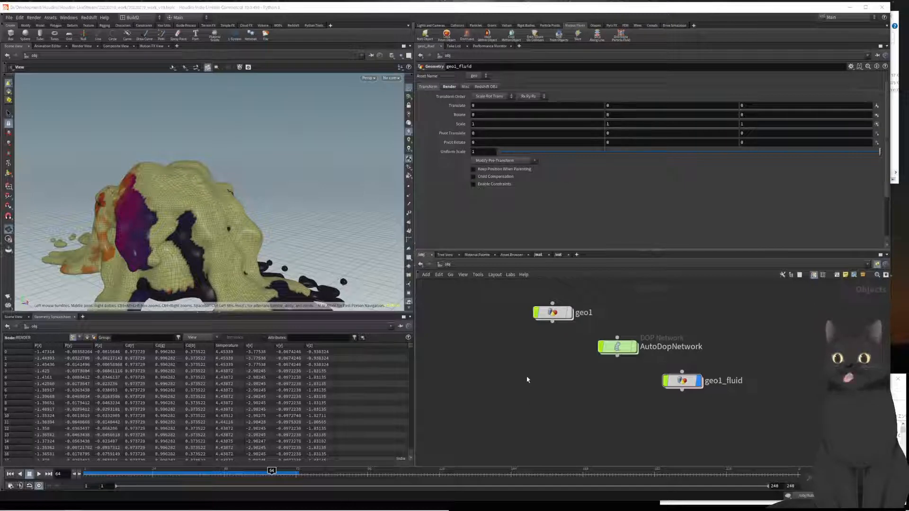
mouse_move(527, 376)
middle_down()
mouse_move(491, 379)
mouse_move(527, 391)
middle_up()
click(548, 326)
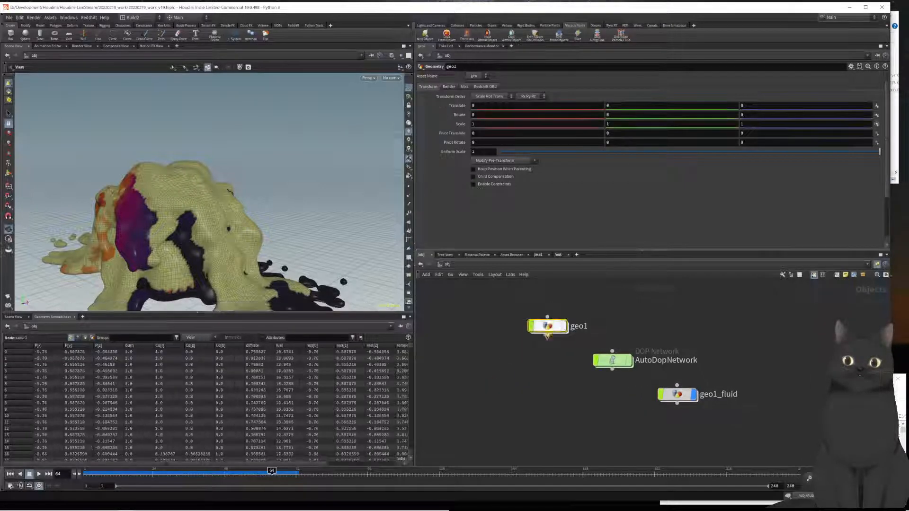